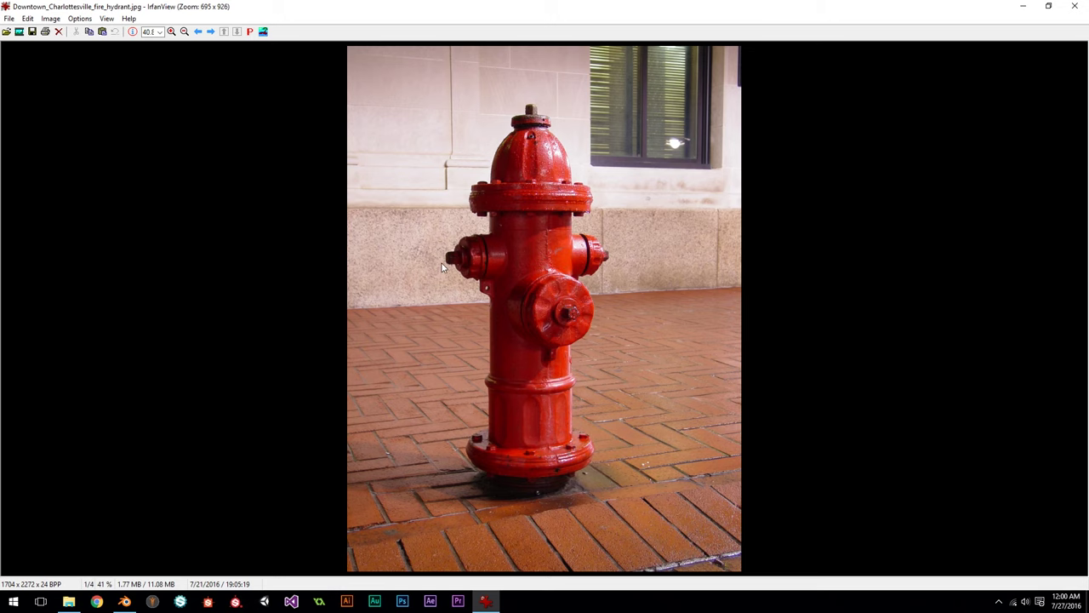
Step: Examine the four fire hydrant reference photos, comparing their caps, side outlets, chains and bolted bases
key(Right)
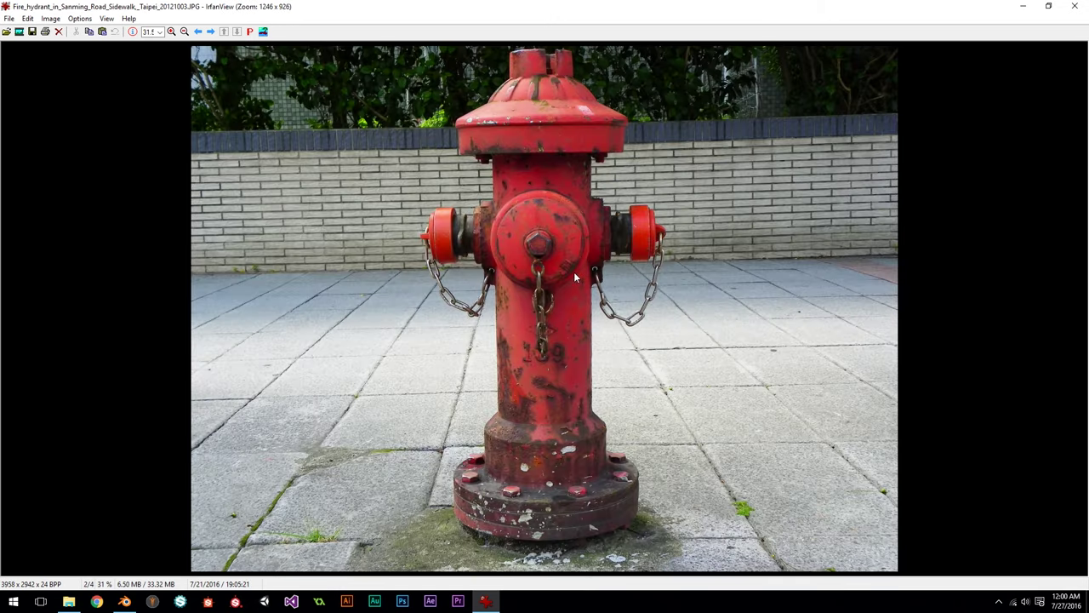
scroll(606, 253, down, 1)
scroll(606, 254, down, 1)
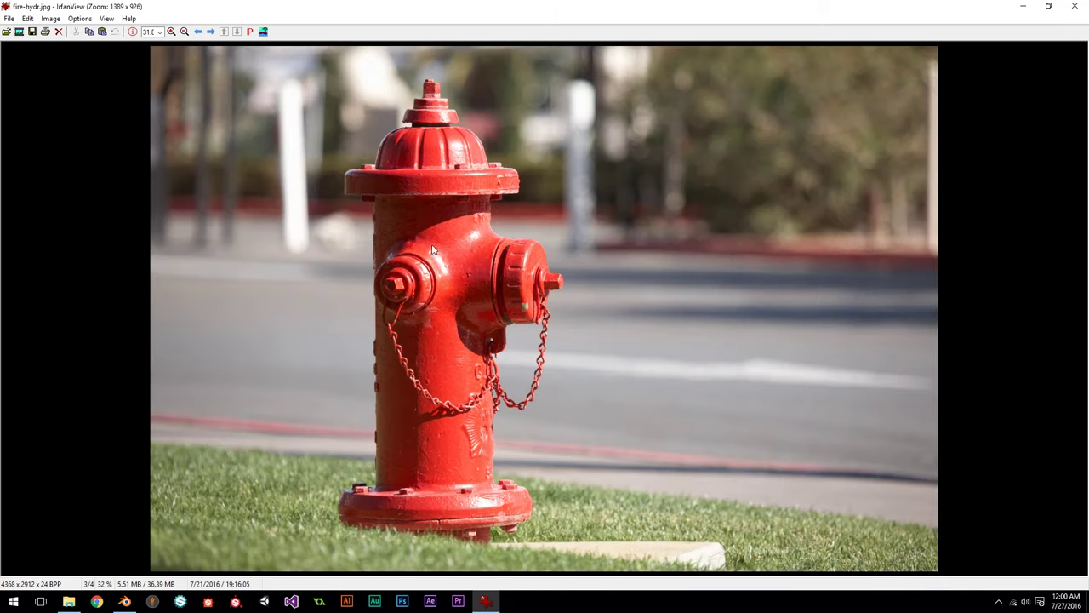
scroll(505, 347, down, 1)
scroll(505, 347, up, 1)
scroll(554, 297, down, 1)
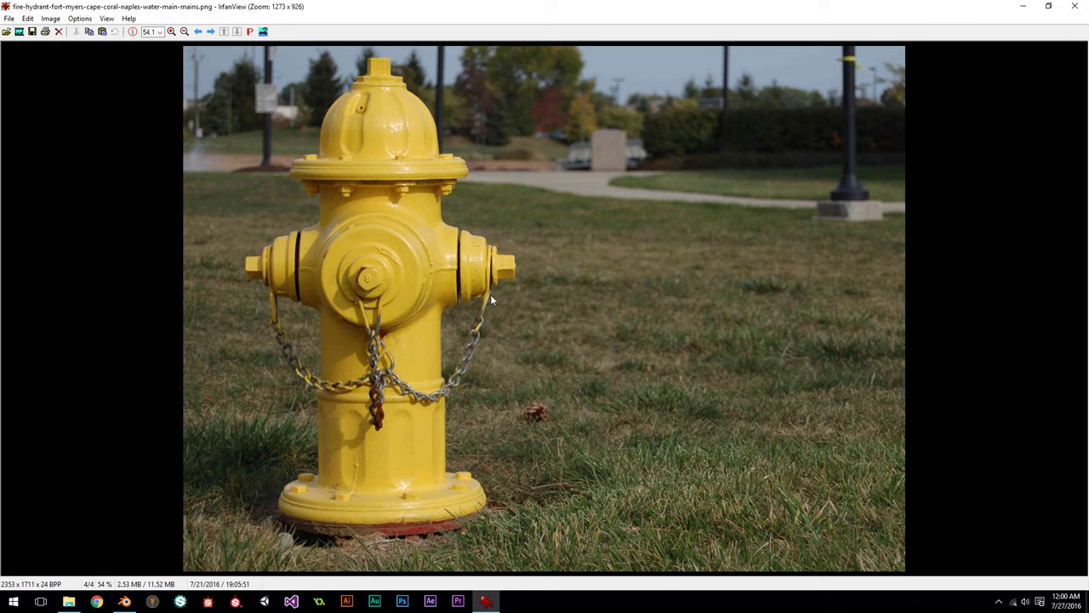
scroll(527, 281, down, 2)
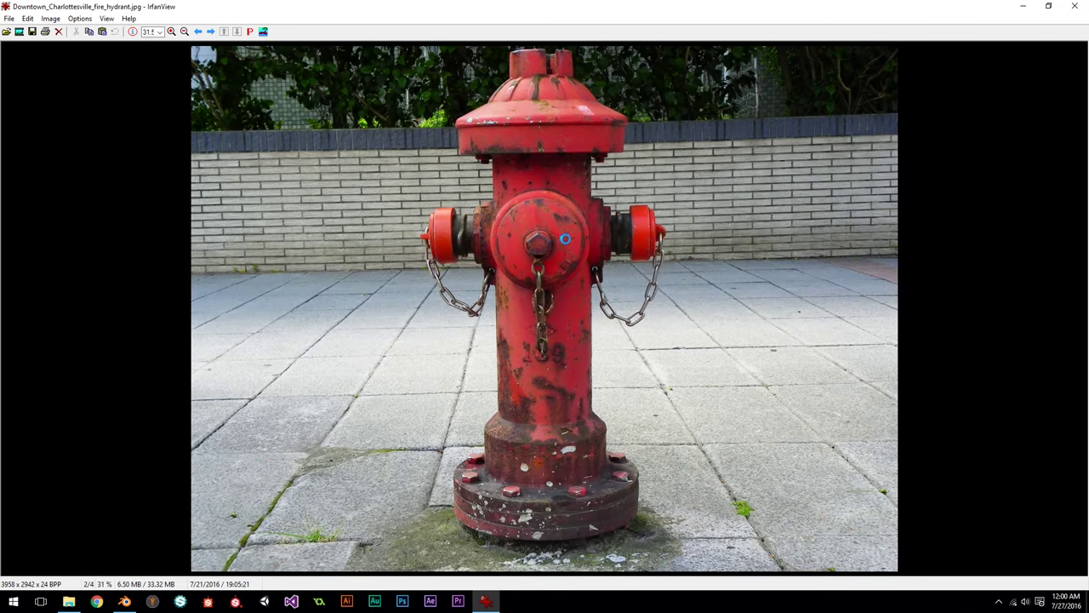
scroll(570, 247, up, 1)
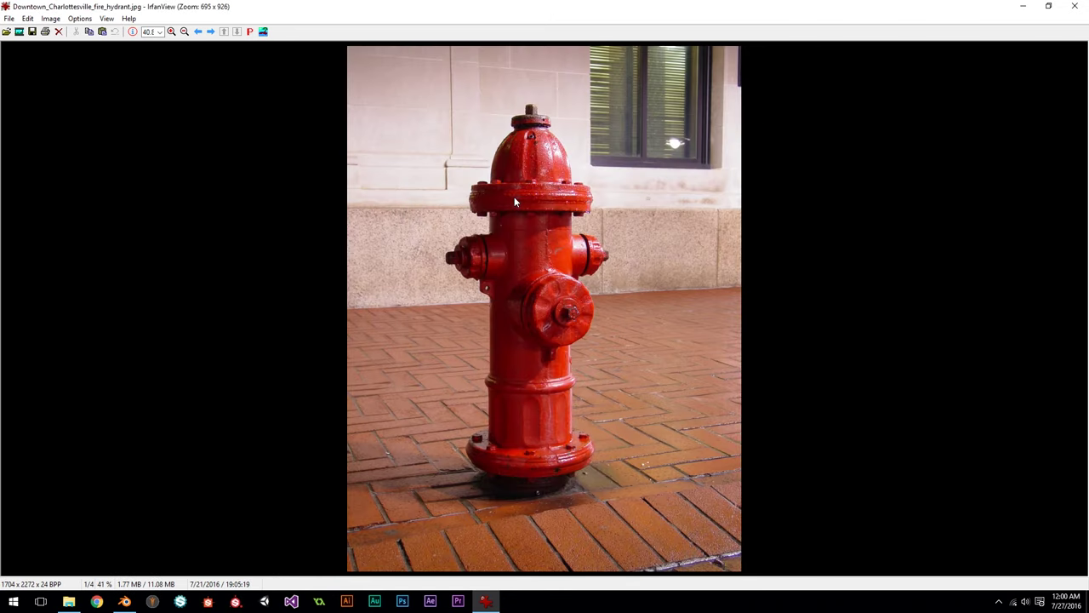
scroll(513, 196, down, 1)
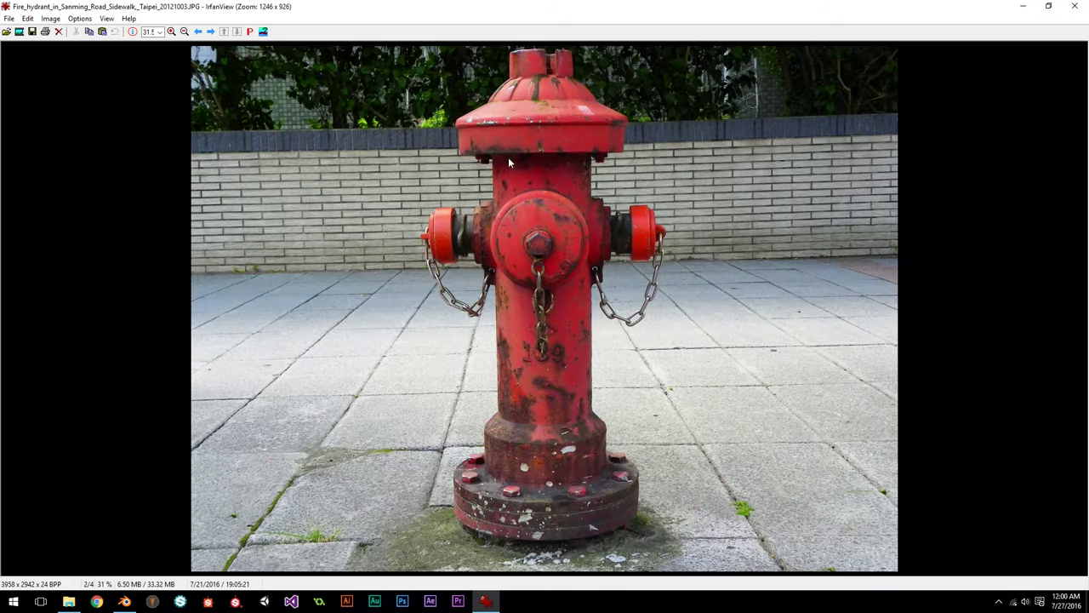
scroll(513, 123, up, 1)
scroll(513, 123, down, 1)
scroll(522, 251, down, 1)
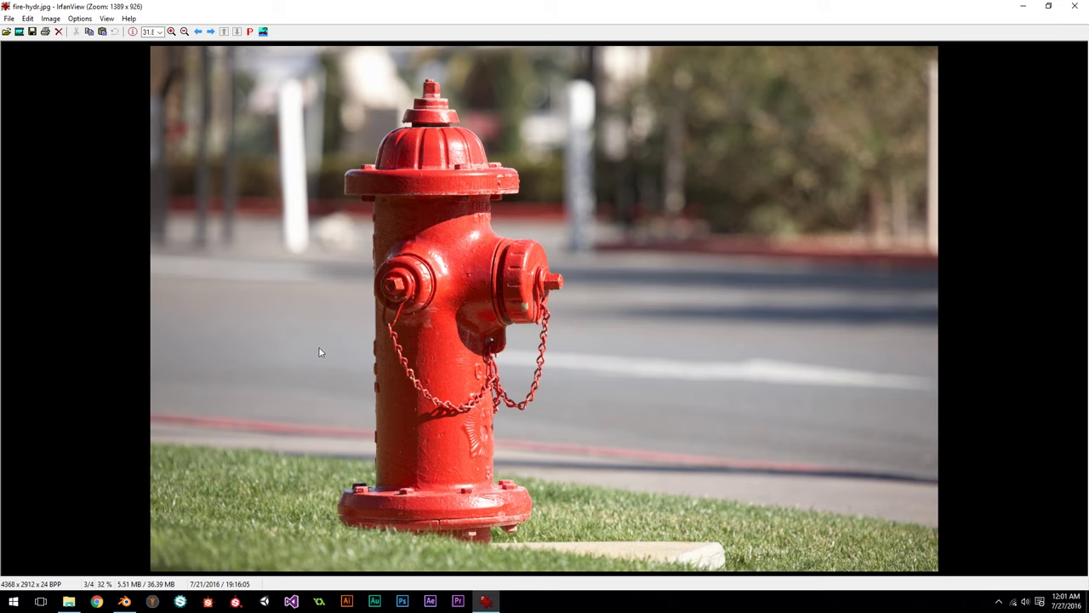
scroll(471, 267, down, 1)
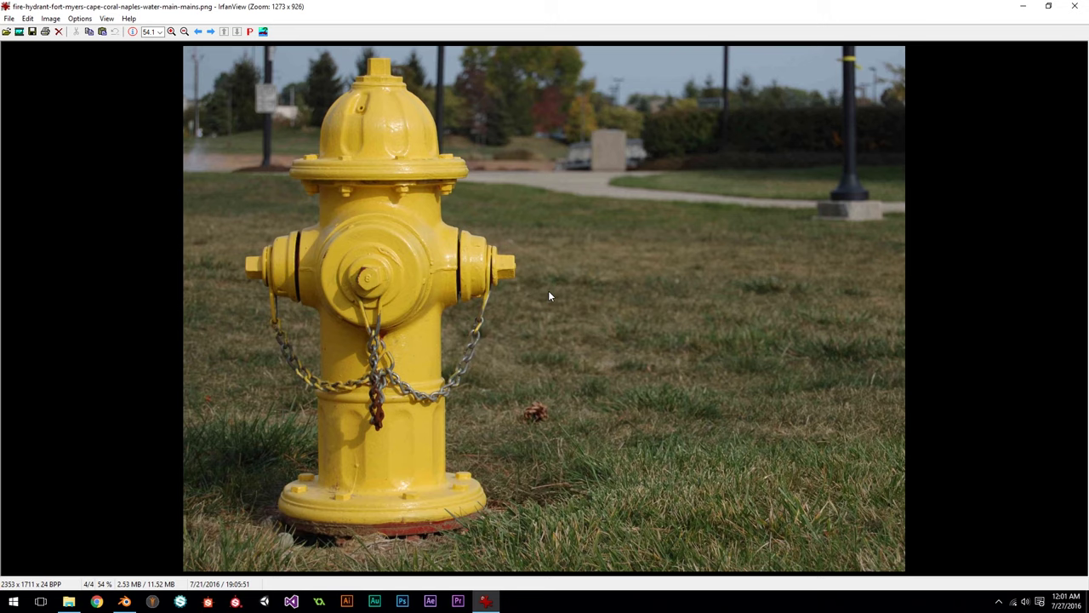
key(Left)
key(Left)
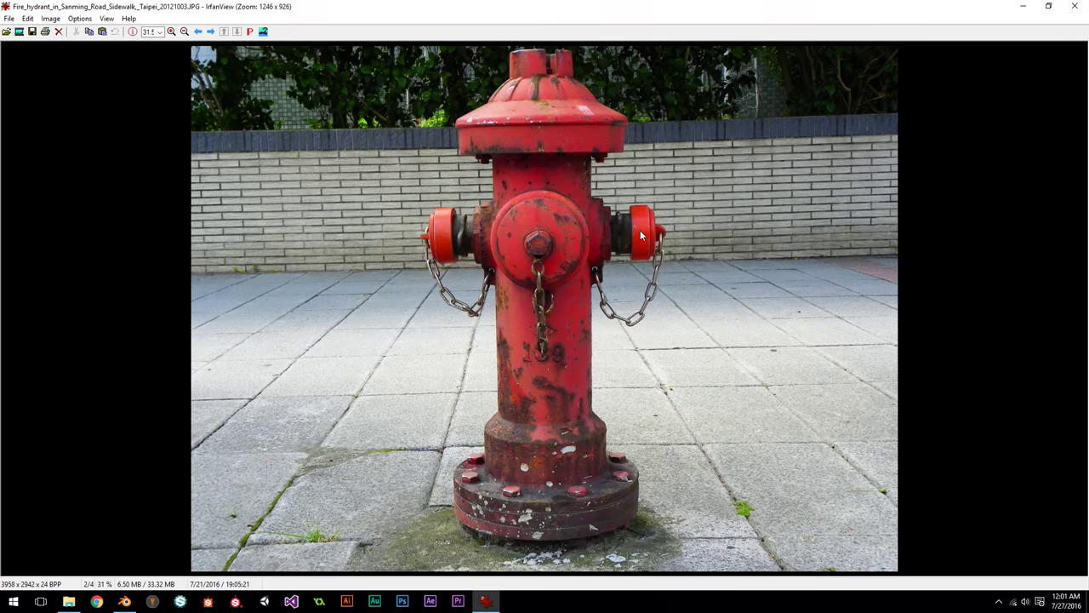
scroll(640, 235, down, 1)
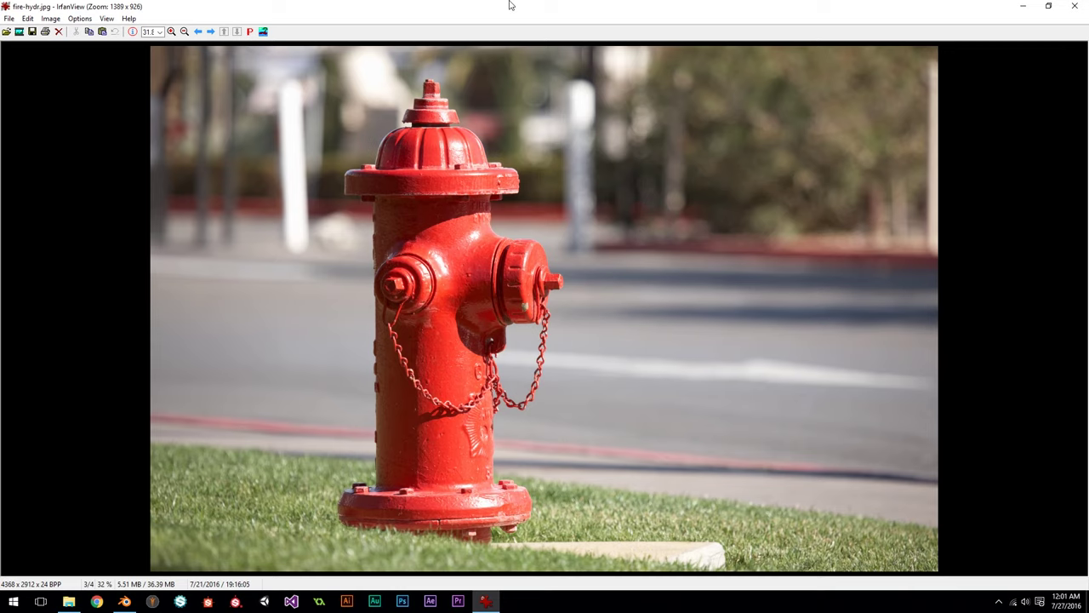
Step: Switch to Blender and look up the Mesh: LoopTools add-on in the user preferences by searching for "loop", expanding its details
drag(612, 4, 0, 294)
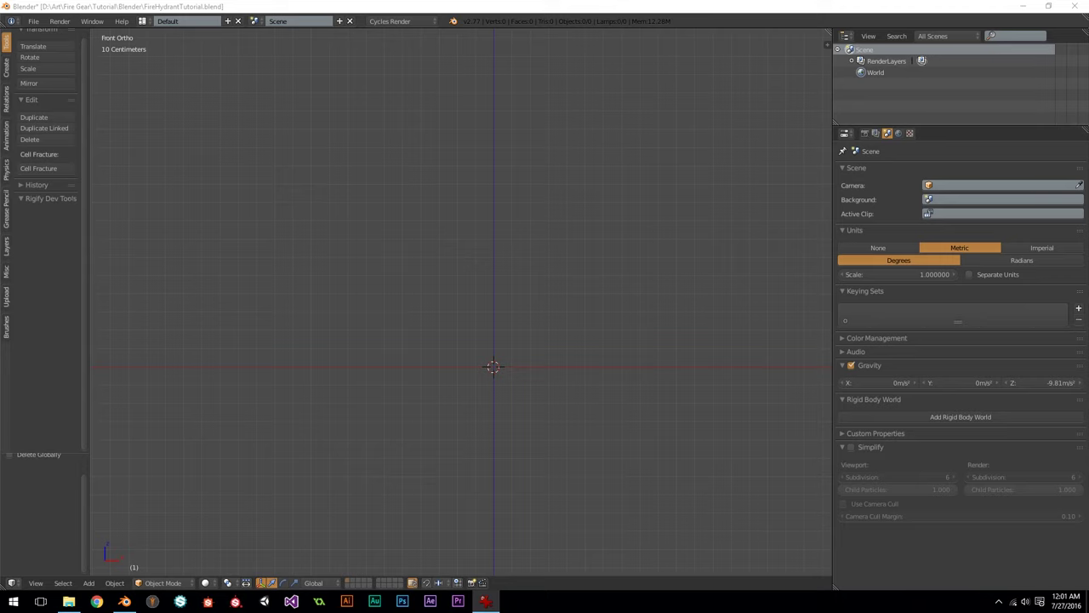
click(845, 134)
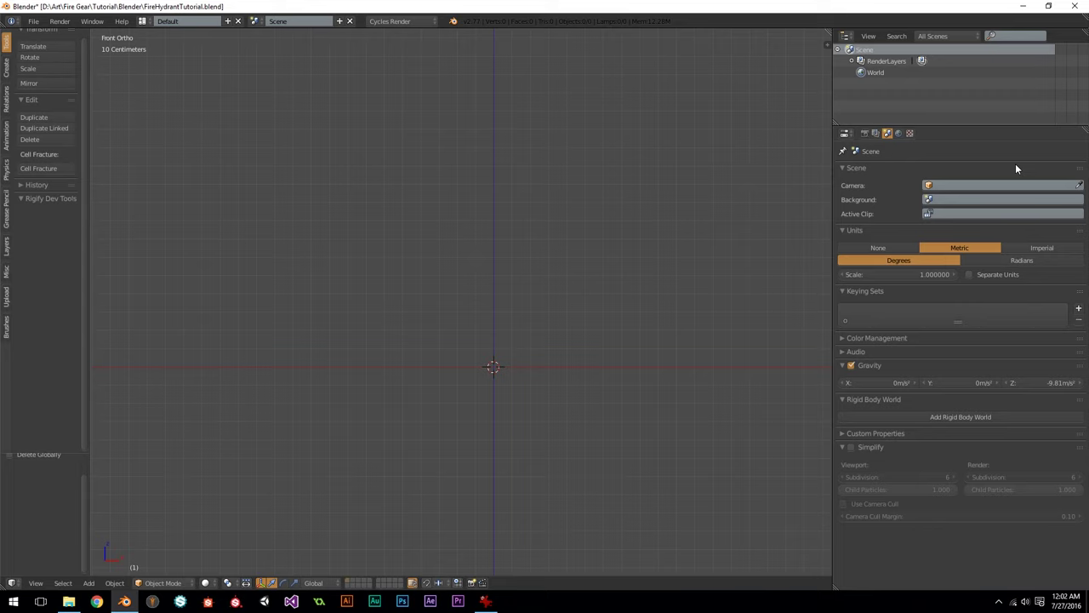
click(34, 22)
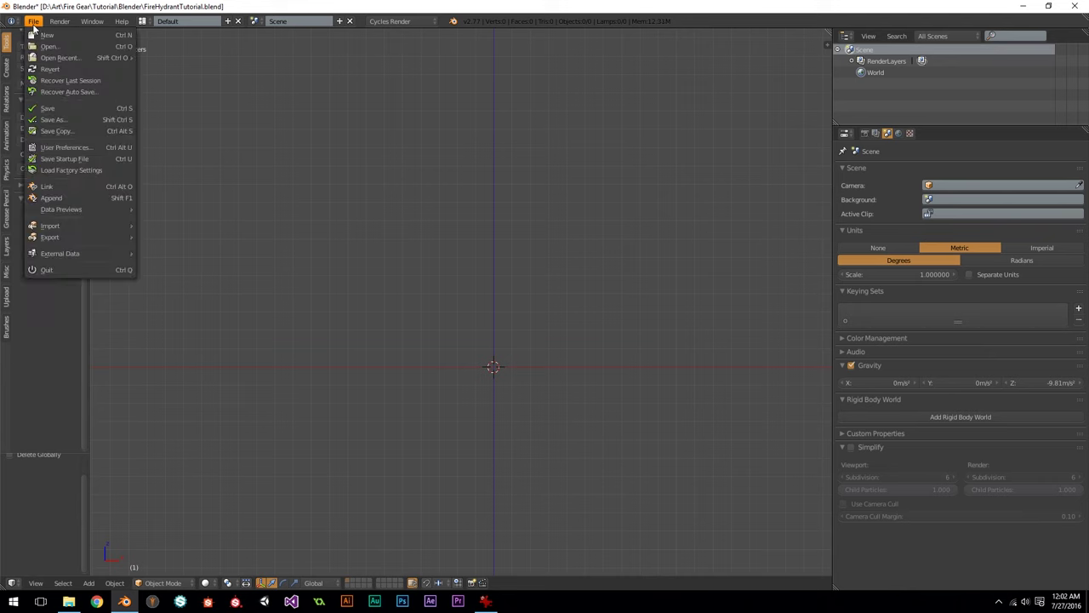
click(81, 150)
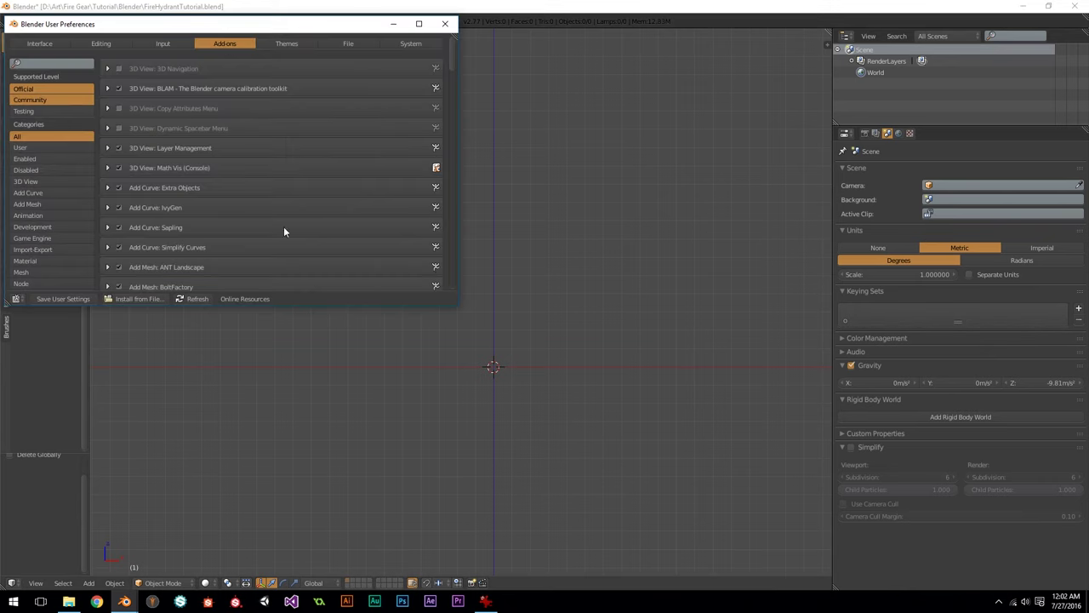
click(68, 64)
text(loop)
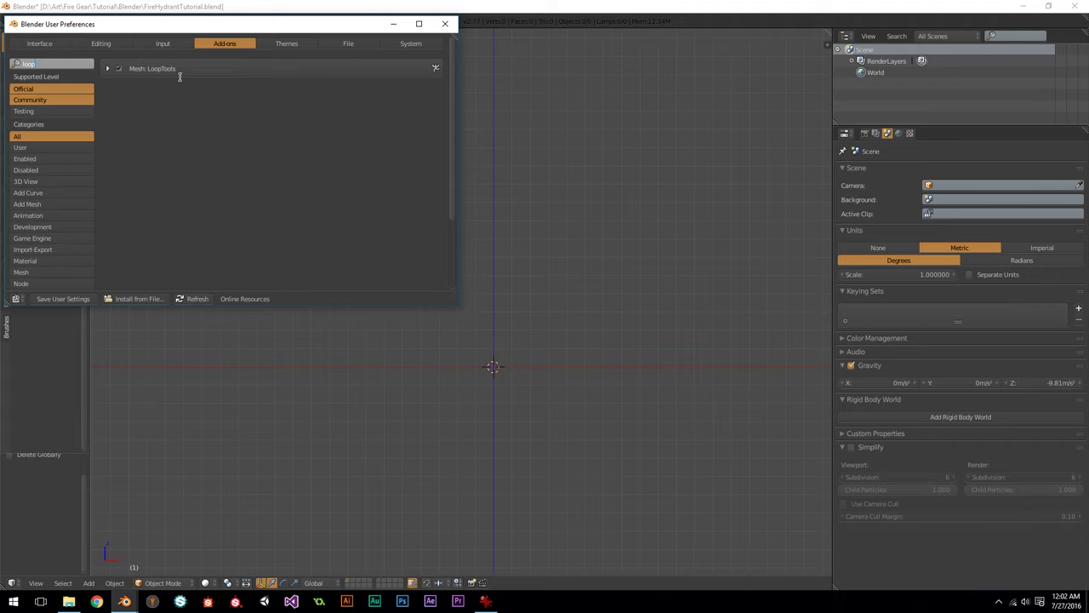
click(109, 69)
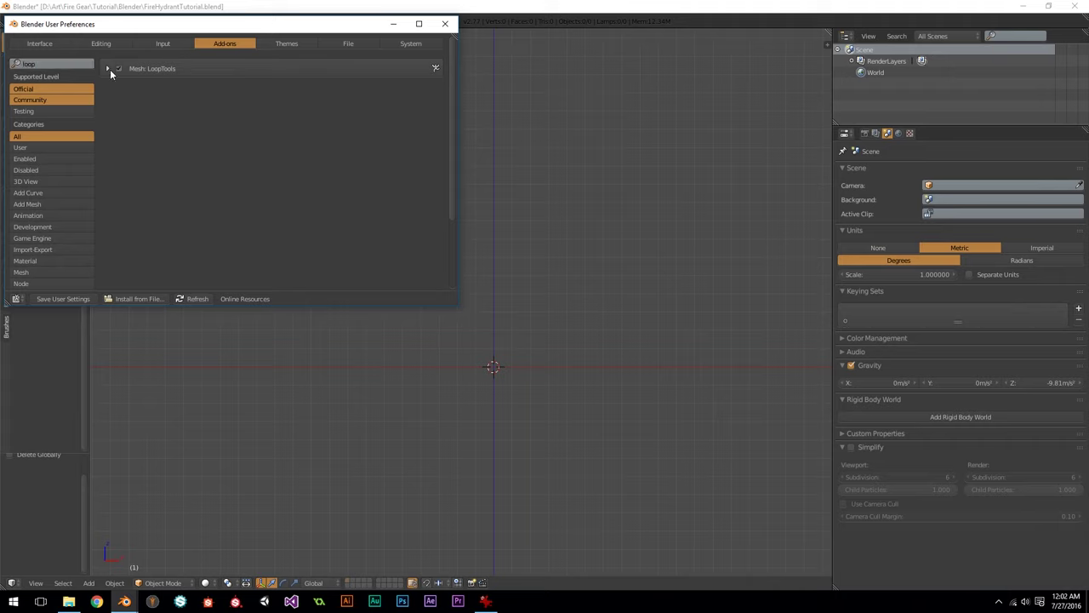
click(107, 69)
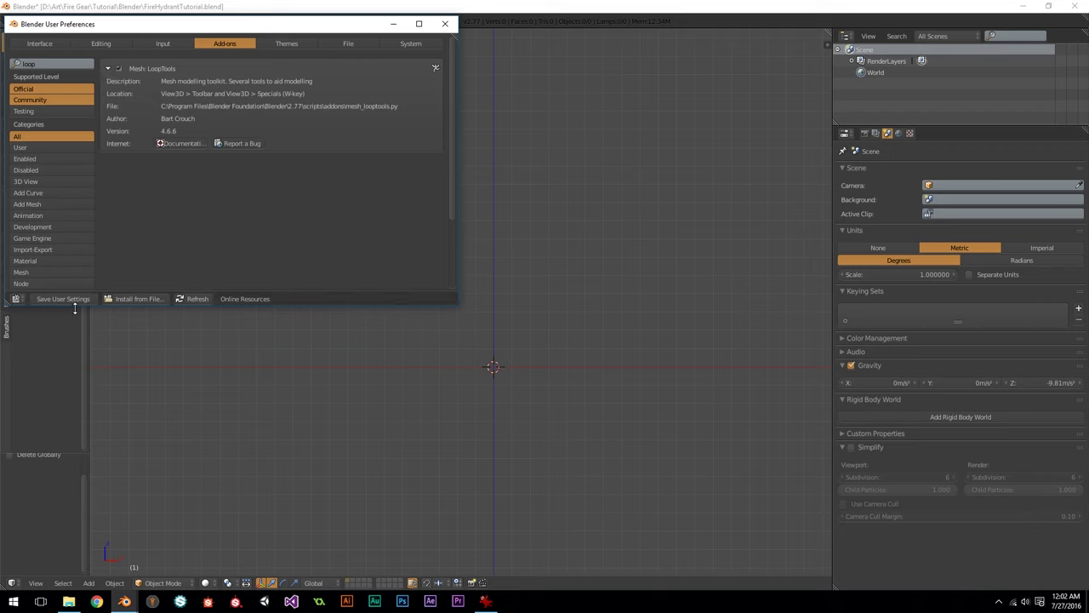
click(447, 29)
Step: Add a cylinder mesh with 16 vertices and its cap fill type set to Nothing
shift+middle_drag(569, 231, 557, 248)
scroll(553, 295, up, 1)
key(shift+a)
mouse_move(553, 296)
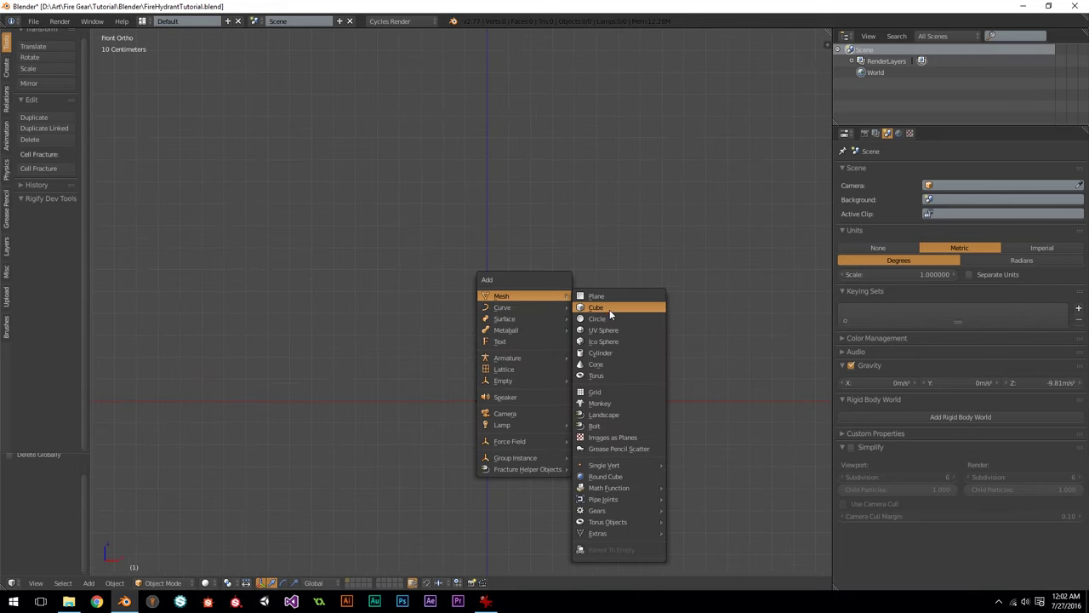
click(614, 352)
click(51, 465)
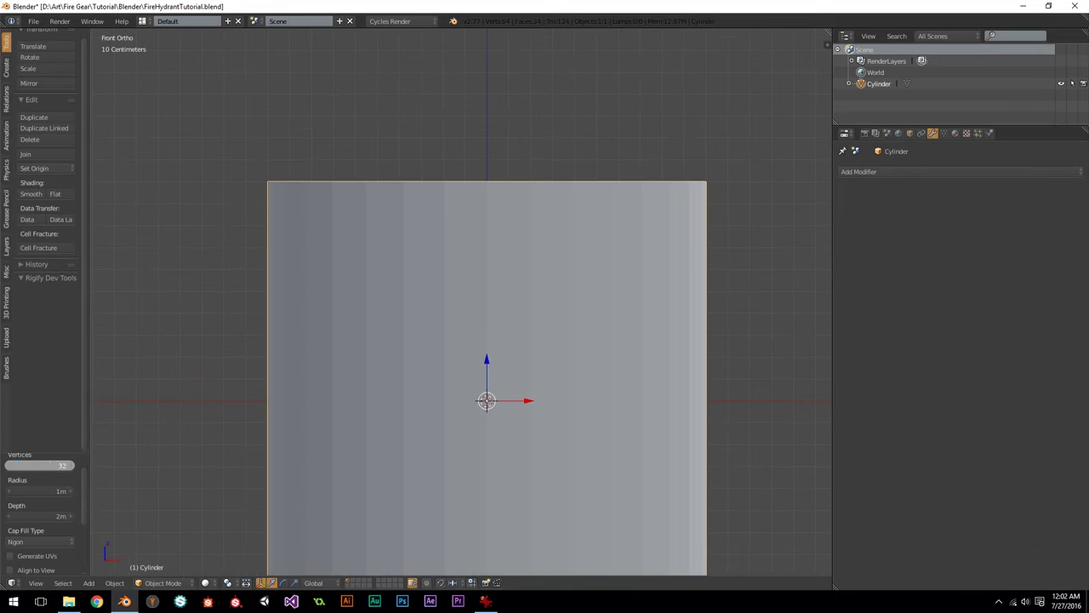
text(16)
key(Return)
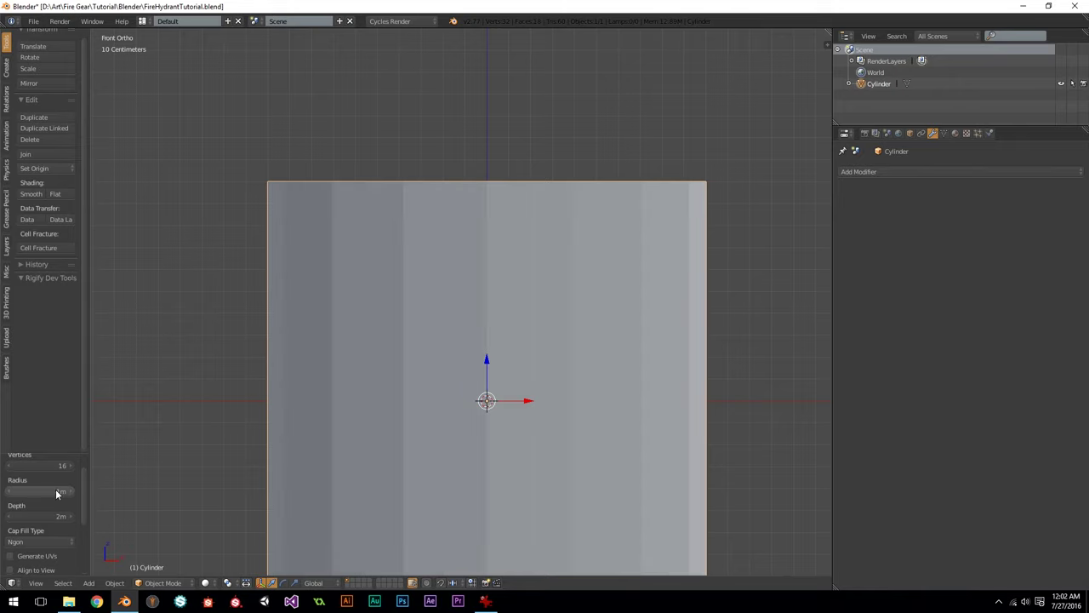
scroll(55, 488, down, 1)
click(46, 516)
click(55, 504)
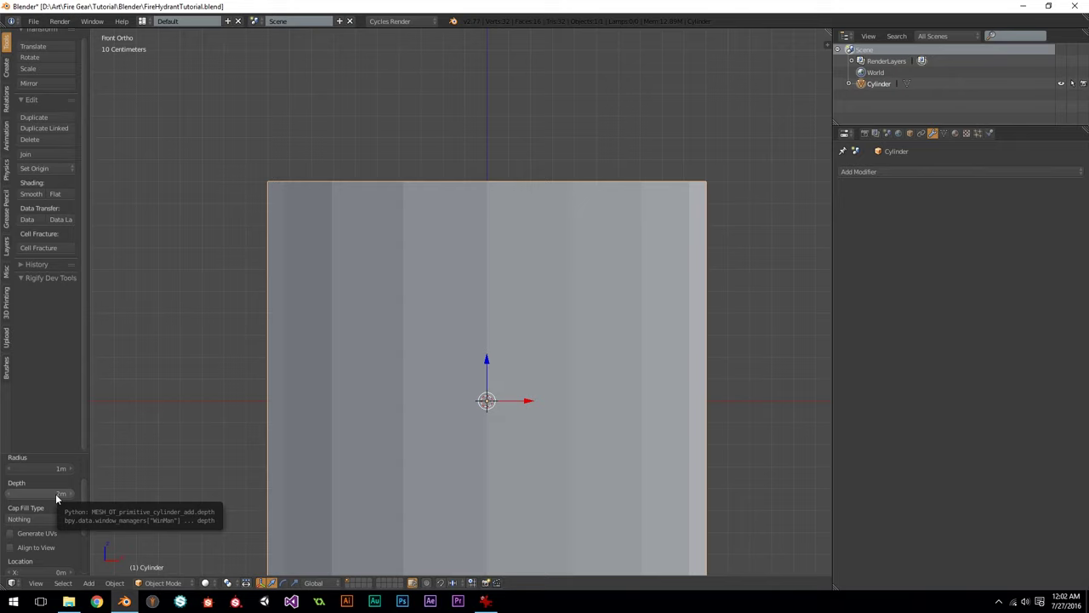
Step: Set the new cylinder's depth to 1 m
click(56, 493)
text(1)
key(Return)
Step: Set the new cylinder's radius to 0.25 m
scroll(212, 467, down, 1)
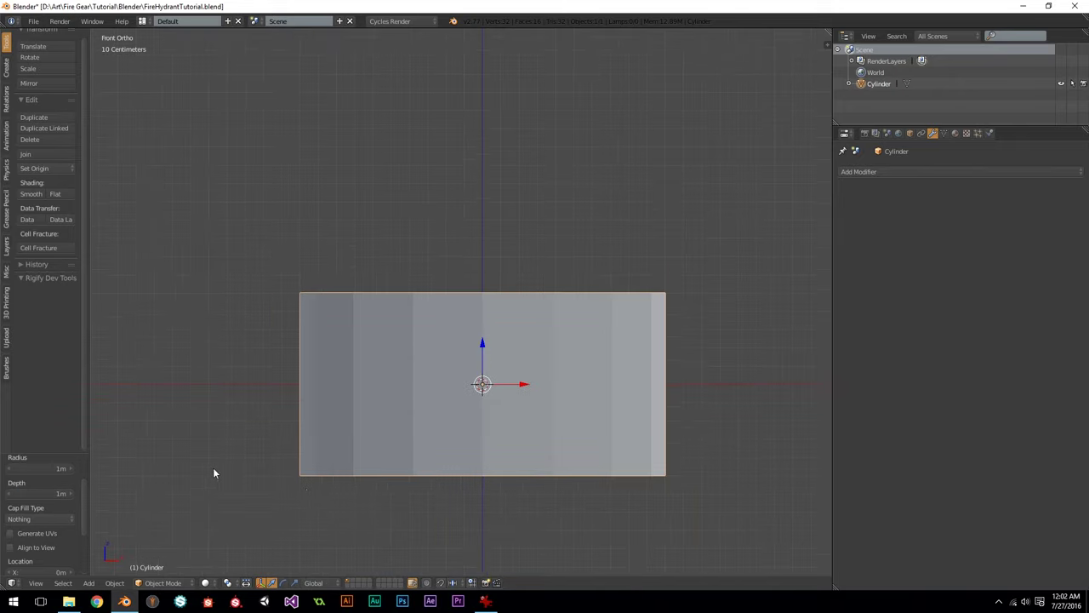
shift+middle_drag(317, 490, 311, 454)
click(60, 472)
text(.25)
key(Return)
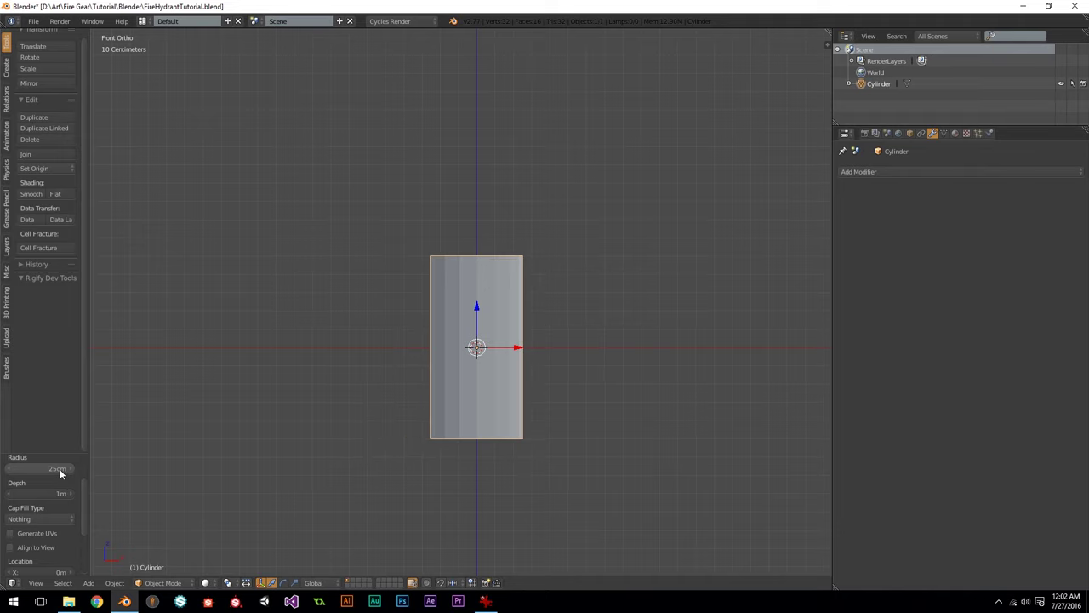
Step: Set the new cylinder's radius to 0.2 m
click(60, 469)
text(.2)
key(Return)
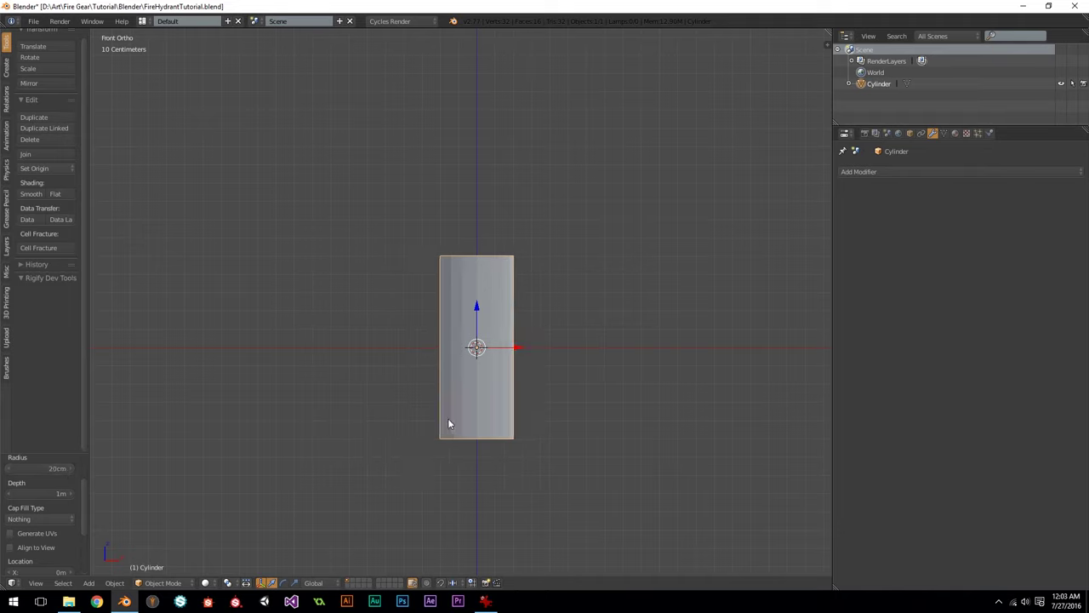
Step: Move the cylinder up 50 cm along the Z axis so its base sits at the origin
scroll(42, 509, up, 1)
scroll(41, 508, up, 1)
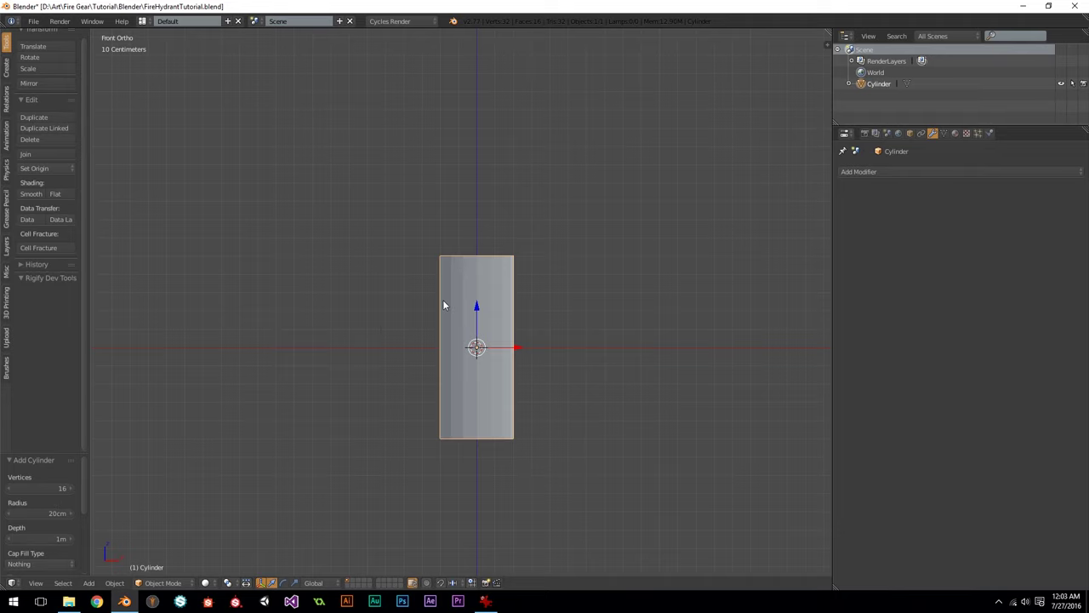
scroll(443, 328, up, 3)
key(g)
key(z)
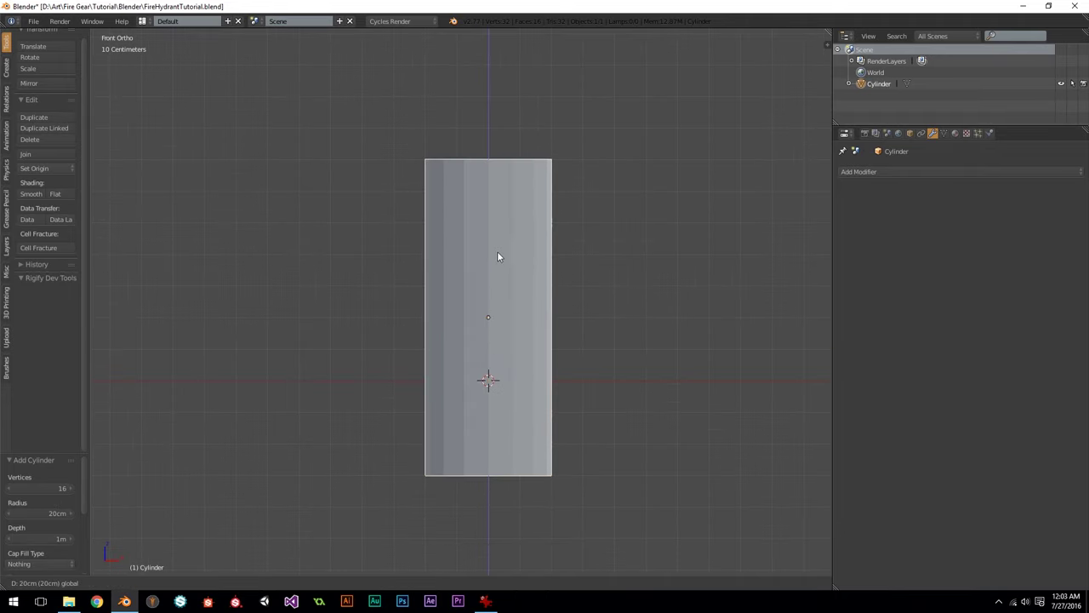
click(499, 193)
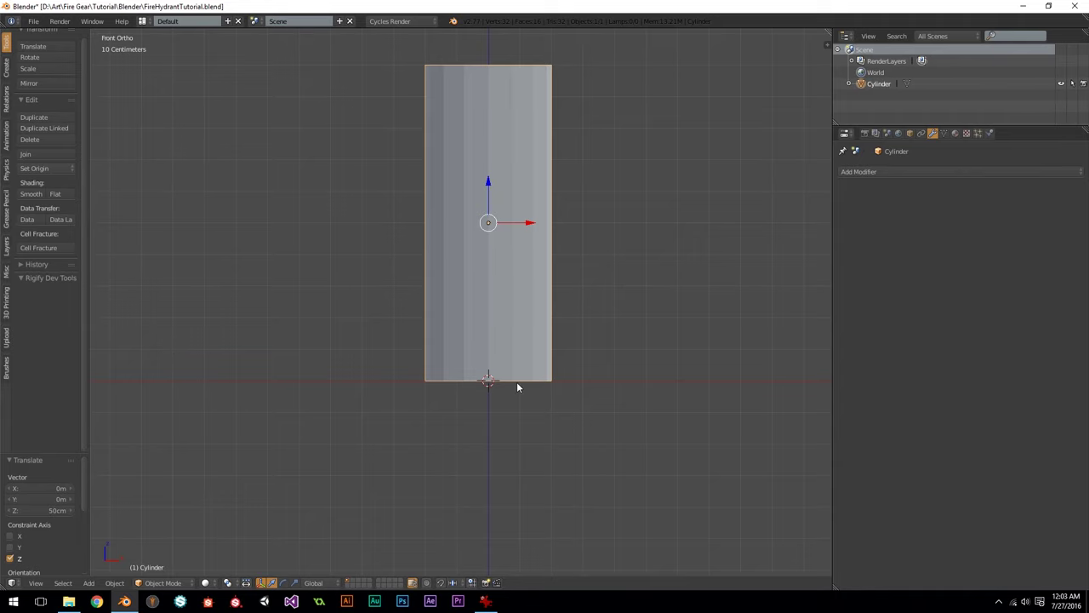
Step: Shade the cylinder smooth and enable Auto Smooth on its normals with an angle of 65°
key(KP_5)
key(KP_5)
click(31, 194)
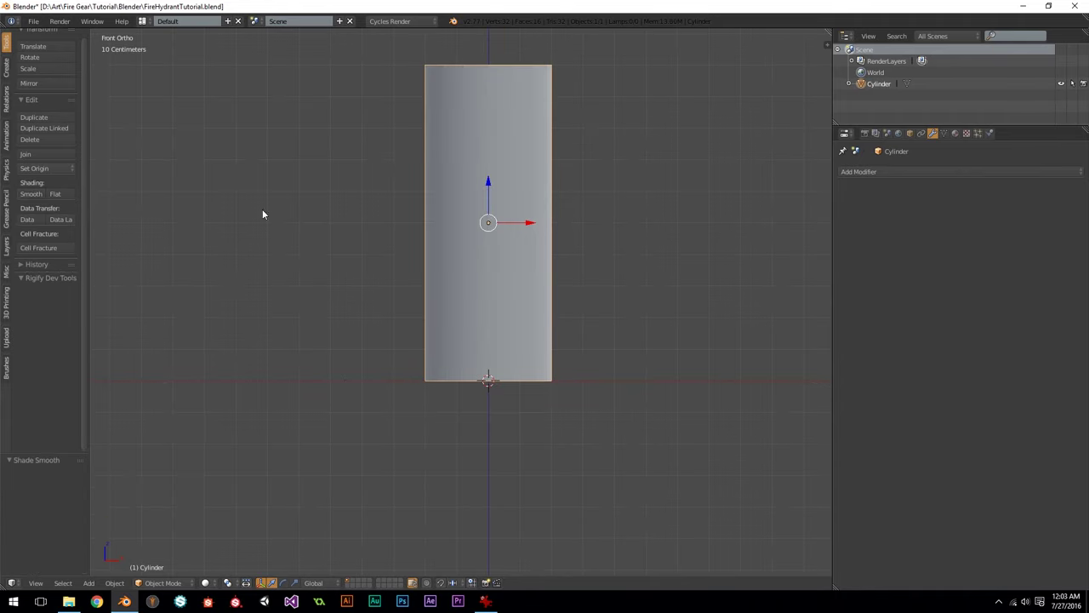
click(948, 134)
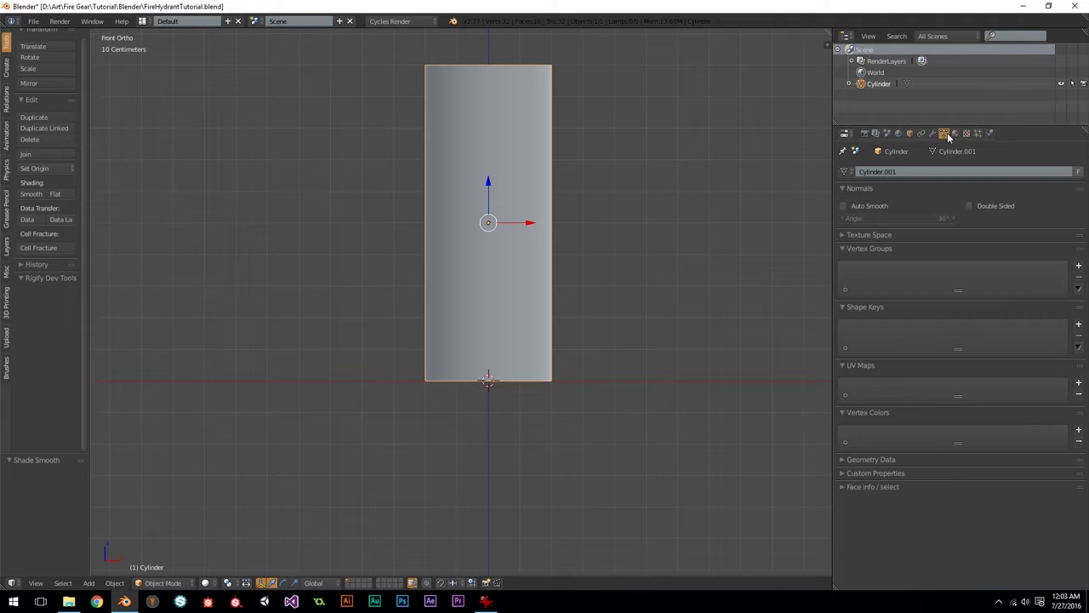
click(869, 207)
click(909, 219)
text(65)
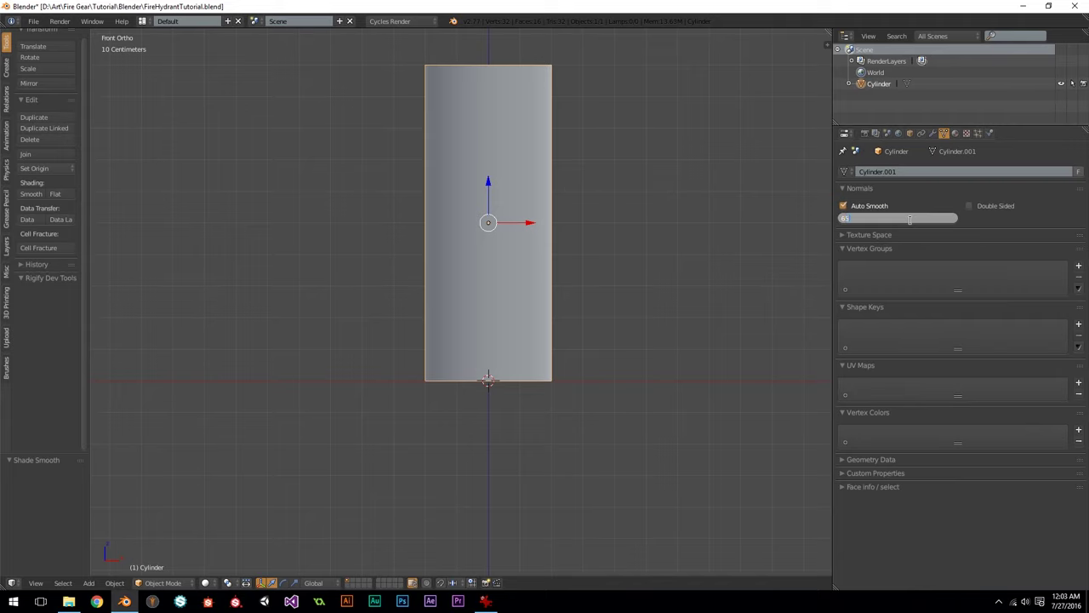
key(Return)
Step: Add a cube mesh and move it in the negative X direction until it stands clear of the cylinder
shift+middle_drag(641, 232, 677, 226)
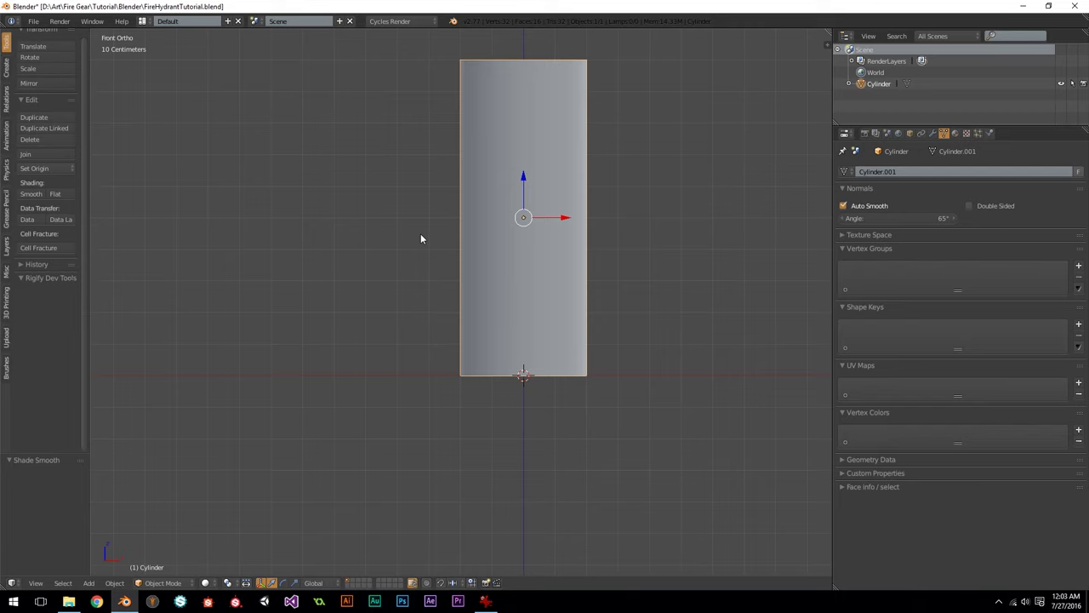
key(shift+a)
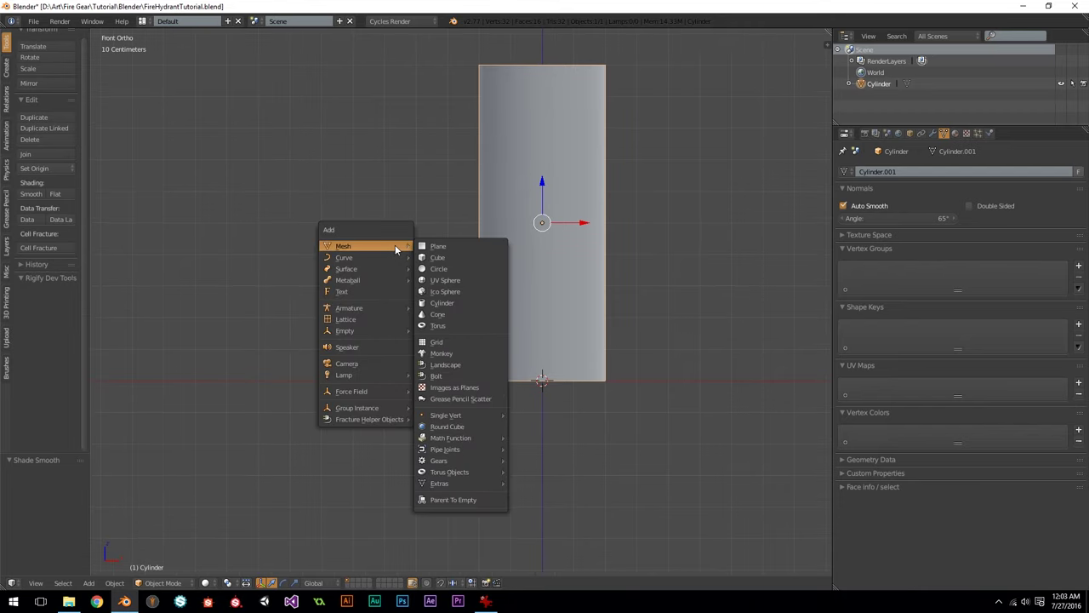
click(444, 257)
key(g)
key(x)
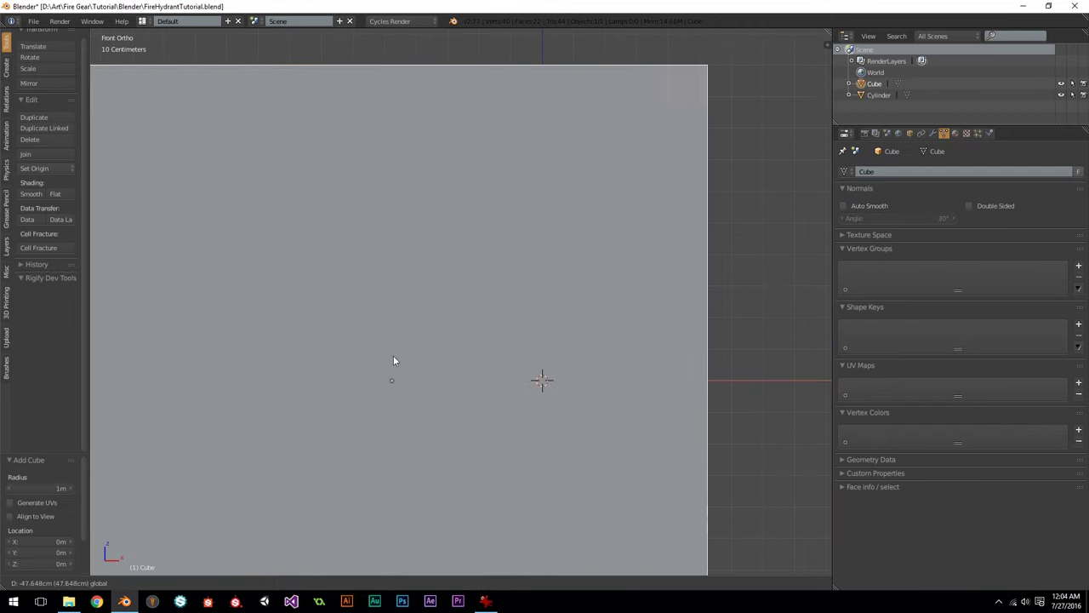
click(268, 338)
scroll(268, 339, down, 6)
drag(424, 328, 383, 328)
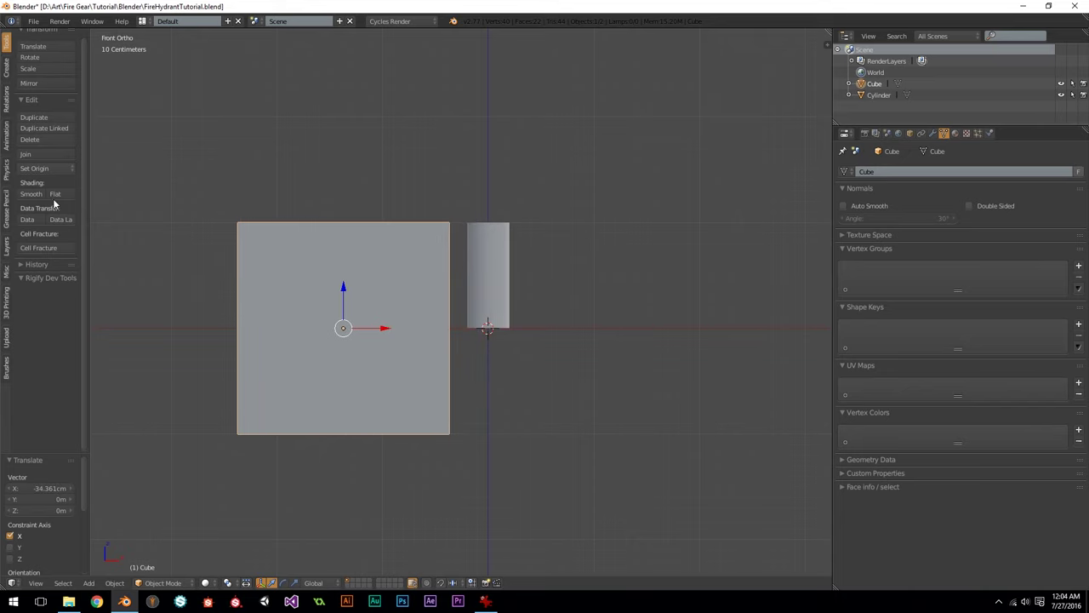
Step: Shade the cube smooth and inspect its shading in perspective view
click(34, 194)
key(KP_5)
middle_drag(361, 316, 484, 449)
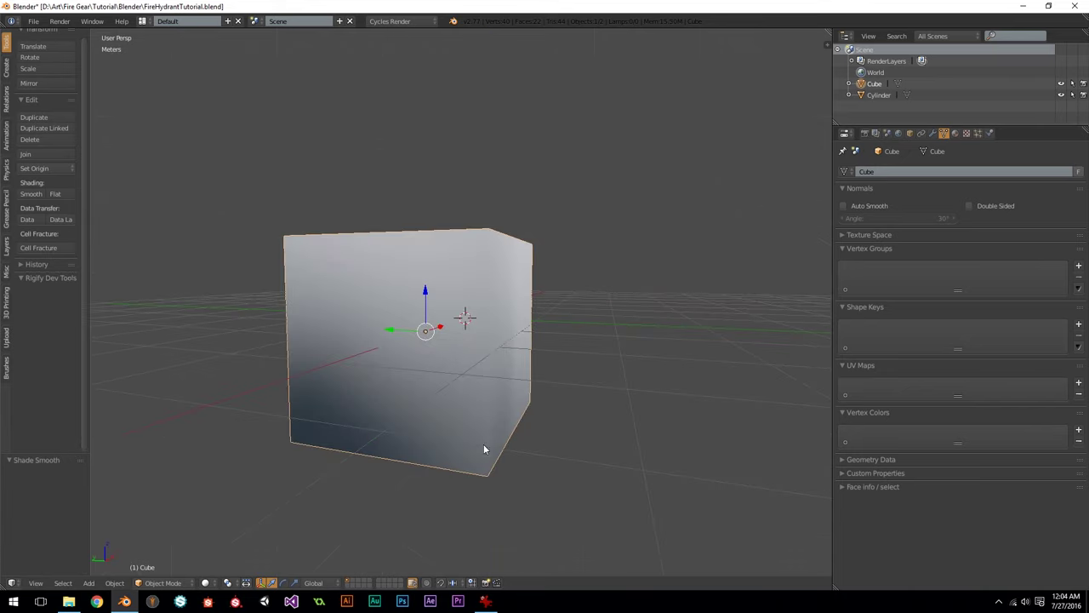
Step: Shade the cube flat and smooth again, and enable Auto Smooth on its normals with an angle of 65°
click(60, 194)
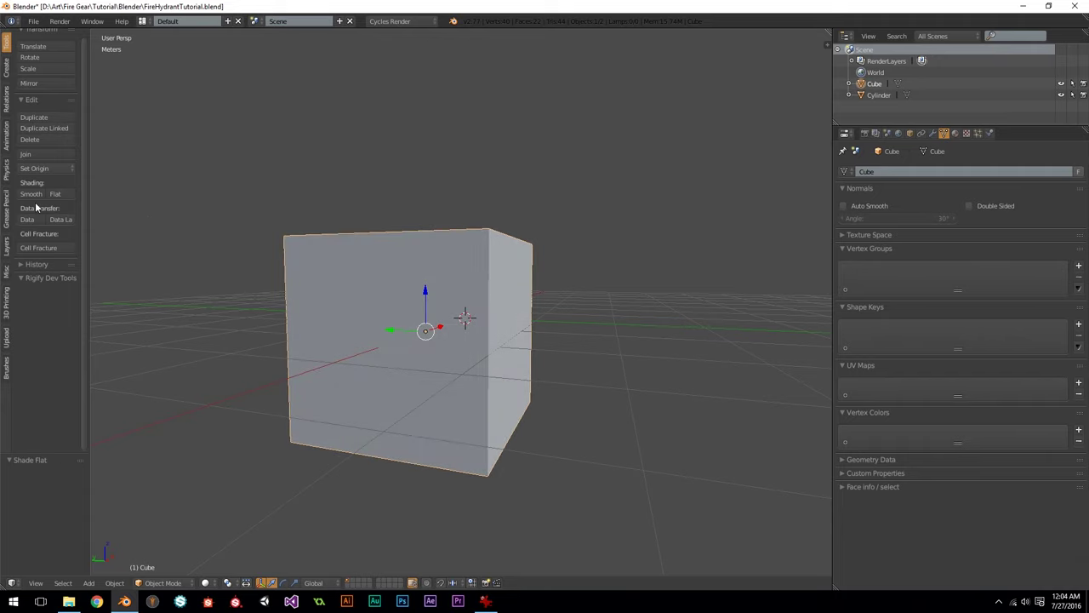
click(32, 196)
middle_drag(189, 239, 450, 275)
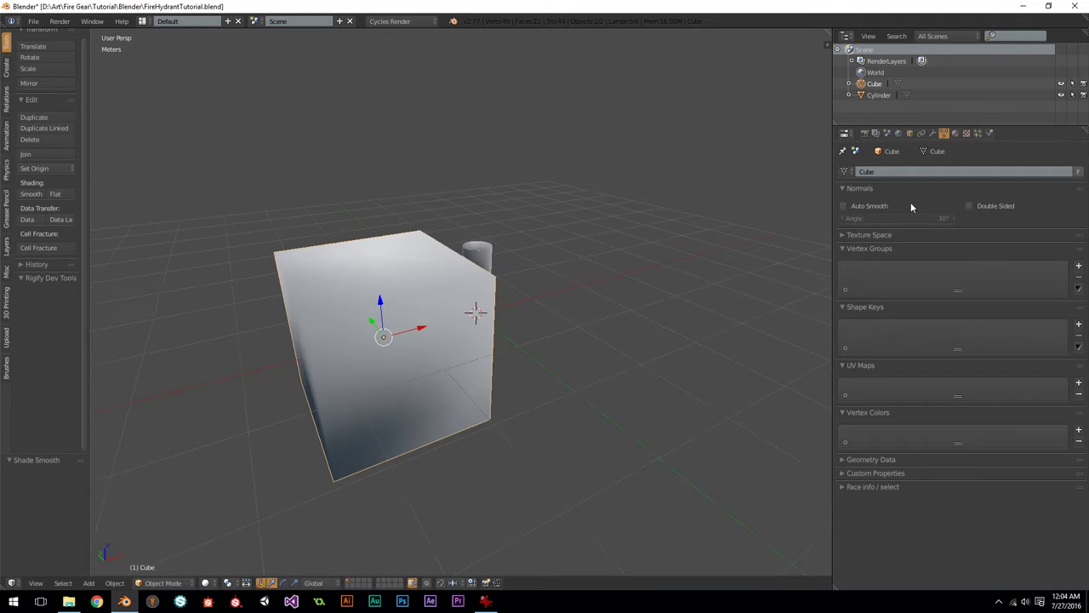
click(857, 206)
click(892, 221)
text(65)
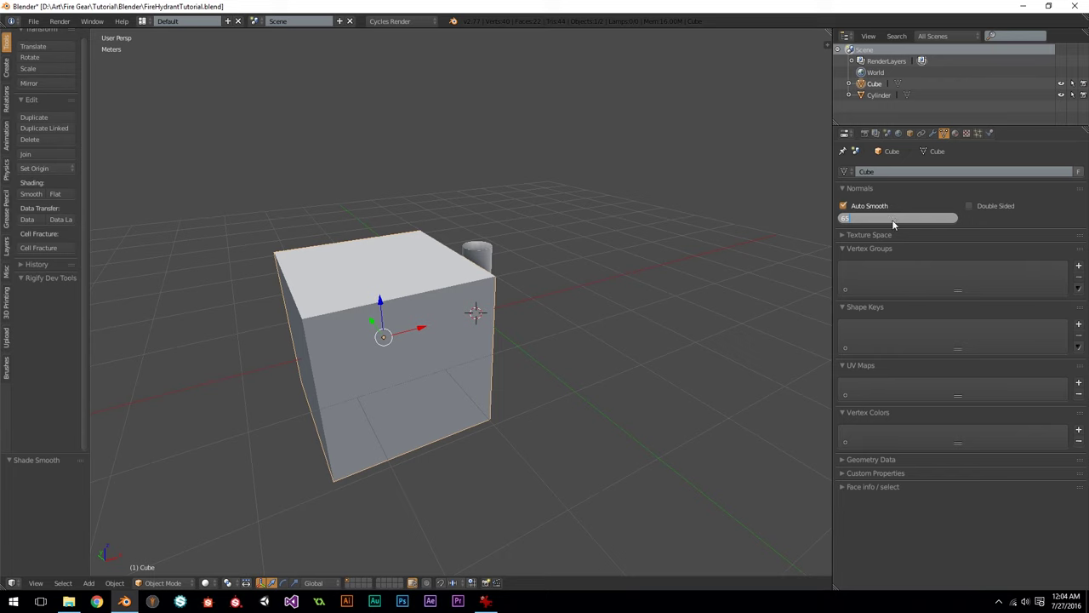
key(Return)
Step: Move one of the cube's top edges along the Y axis so its side becomes a slanted face
scroll(393, 276, down, 1)
key(Tab)
right_click(379, 303)
middle_drag(381, 302, 489, 284)
drag(486, 276, 449, 276)
key(y)
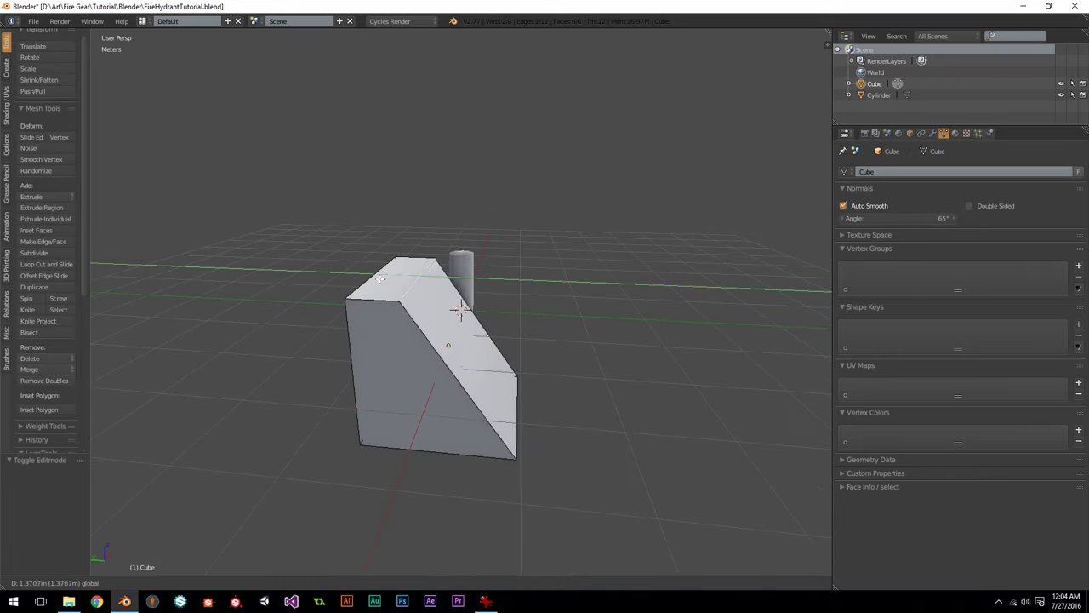
click(408, 231)
key(Tab)
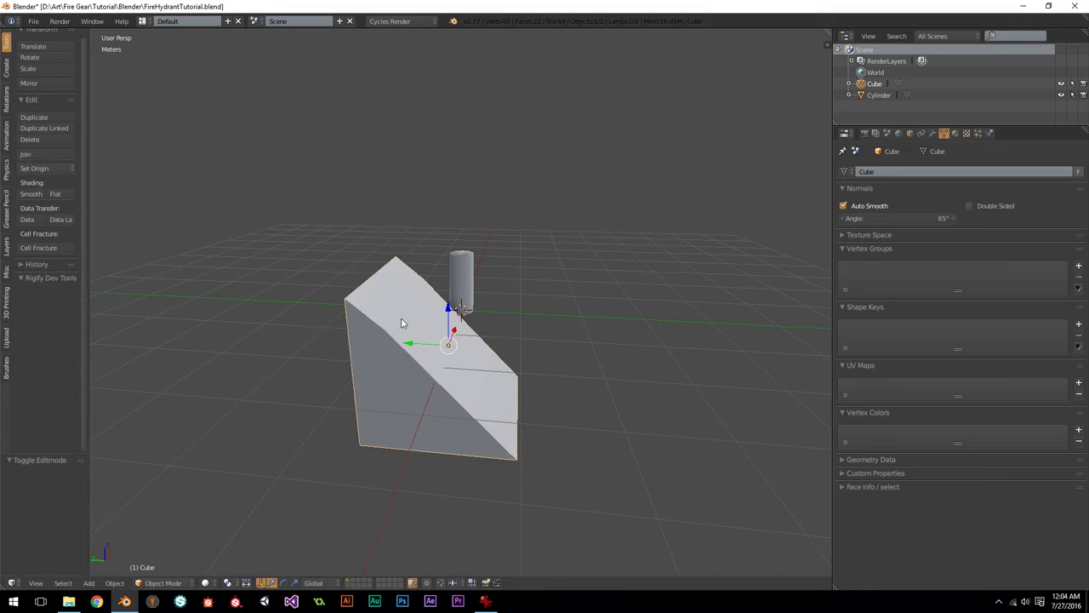
Step: Shift the moved top edge partway back along the Y axis to sharpen the bend above the slanted face
key(Tab)
key(g)
key(y)
click(398, 301)
key(Tab)
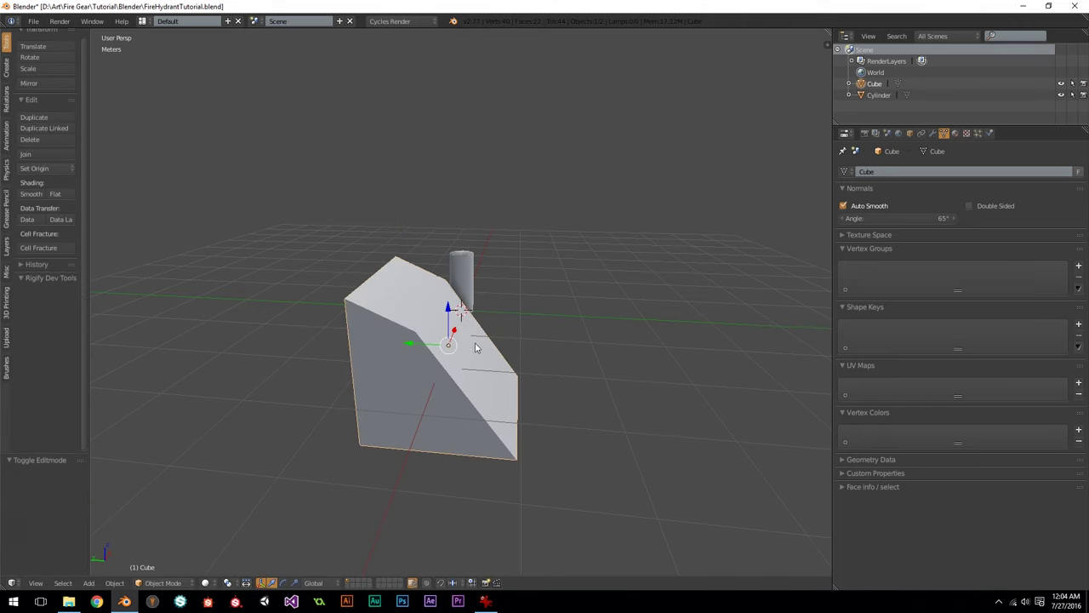
Step: Raise the cube's Auto Smooth angle to 87.8° and inspect the shading across its slanted face
middle_drag(475, 345, 280, 327)
middle_drag(406, 345, 460, 321)
mouse_move(882, 219)
mouse_down()
mouse_move(839, 220)
mouse_move(890, 220)
mouse_move(881, 220)
mouse_up()
mouse_move(412, 304)
middle_down()
mouse_move(460, 334)
mouse_move(355, 316)
middle_up()
middle_drag(343, 246, 443, 332)
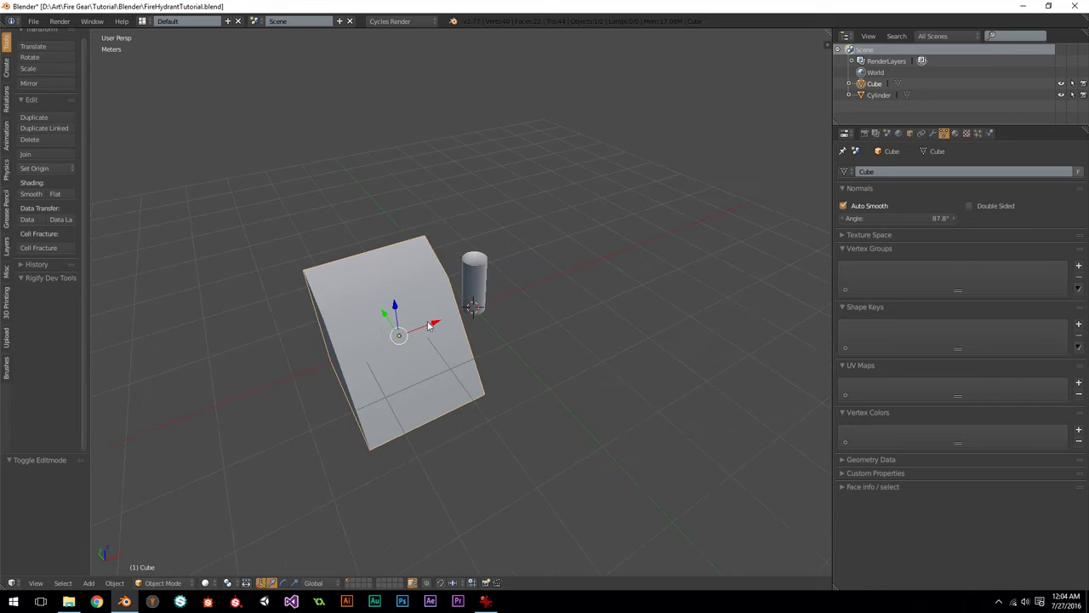
Step: Delete the cube and select the cylinder in the front orthographic view
key(x)
click(506, 289)
middle_drag(507, 290, 503, 263)
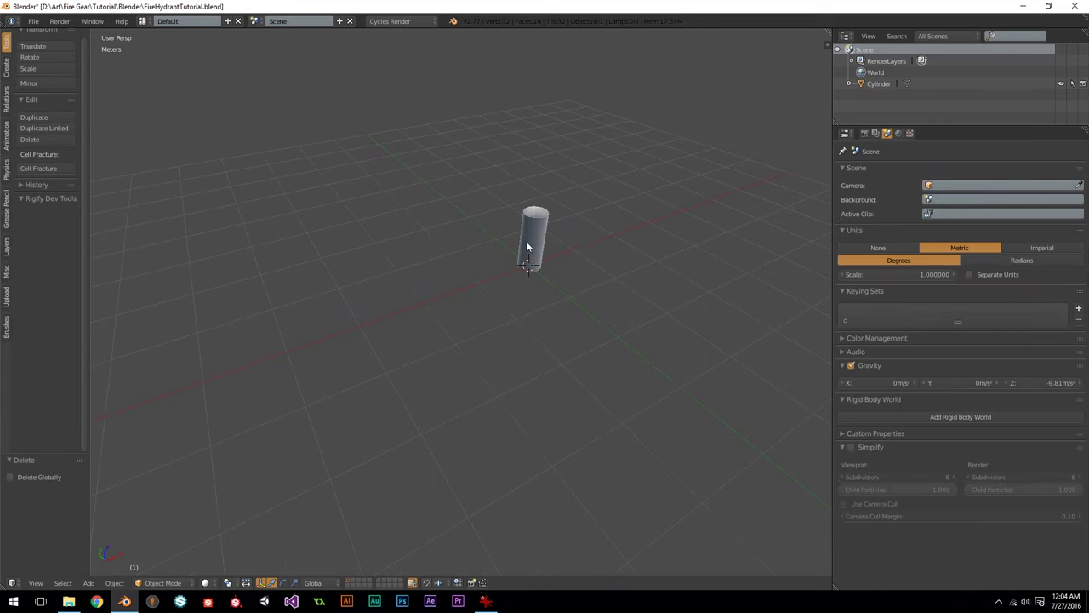
right_click(524, 253)
key(KP_1)
scroll(465, 294, up, 4)
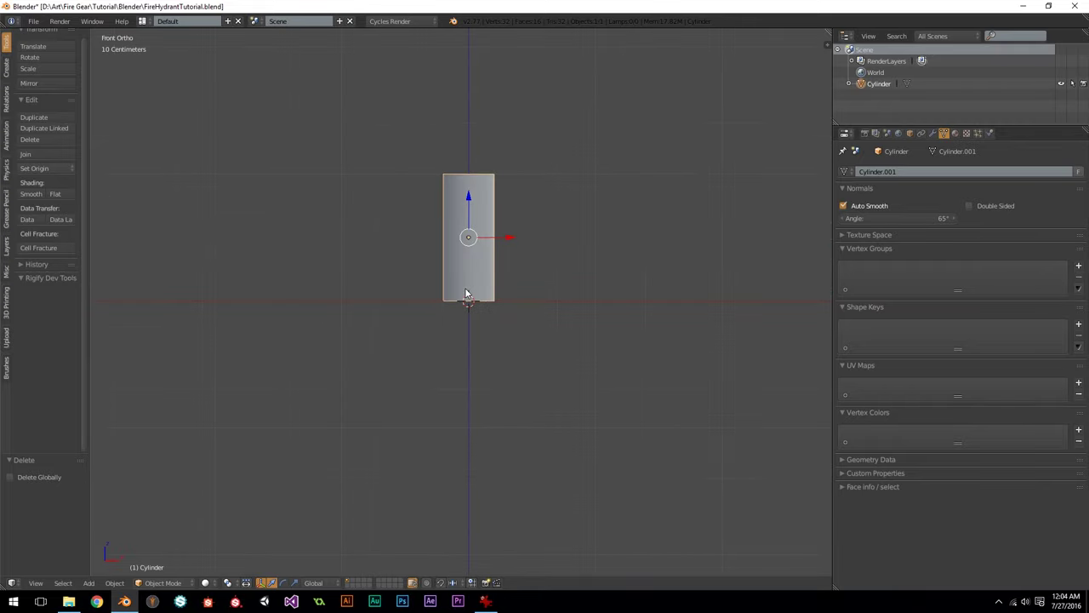
scroll(559, 258, up, 4)
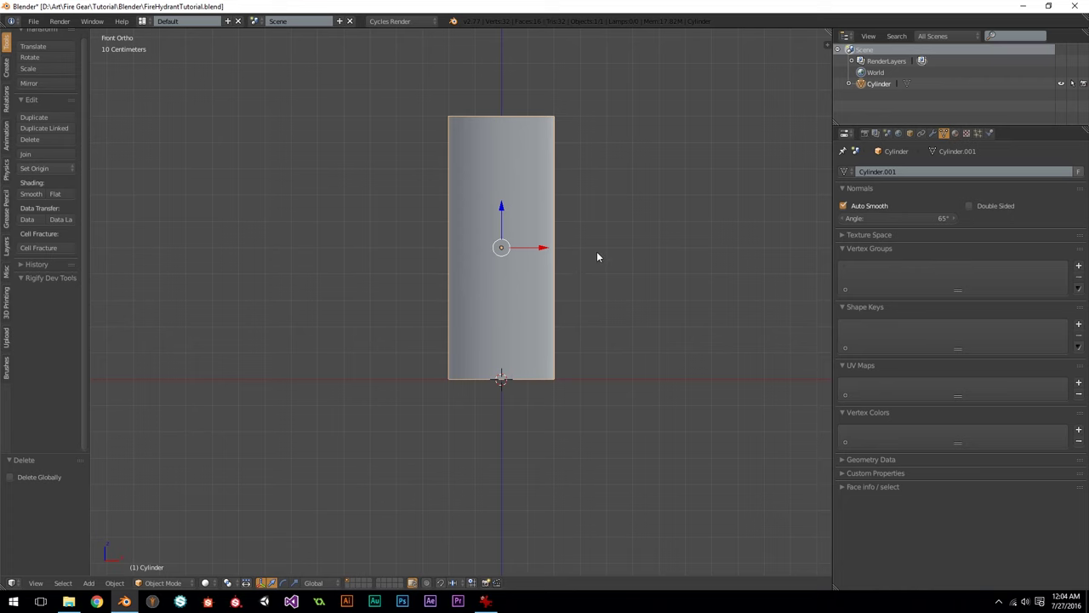
Step: Examine the yellow fire hydrant reference photo in IrfanView and return to Blender
drag(0, 94, 357, 0)
scroll(523, 230, down, 1)
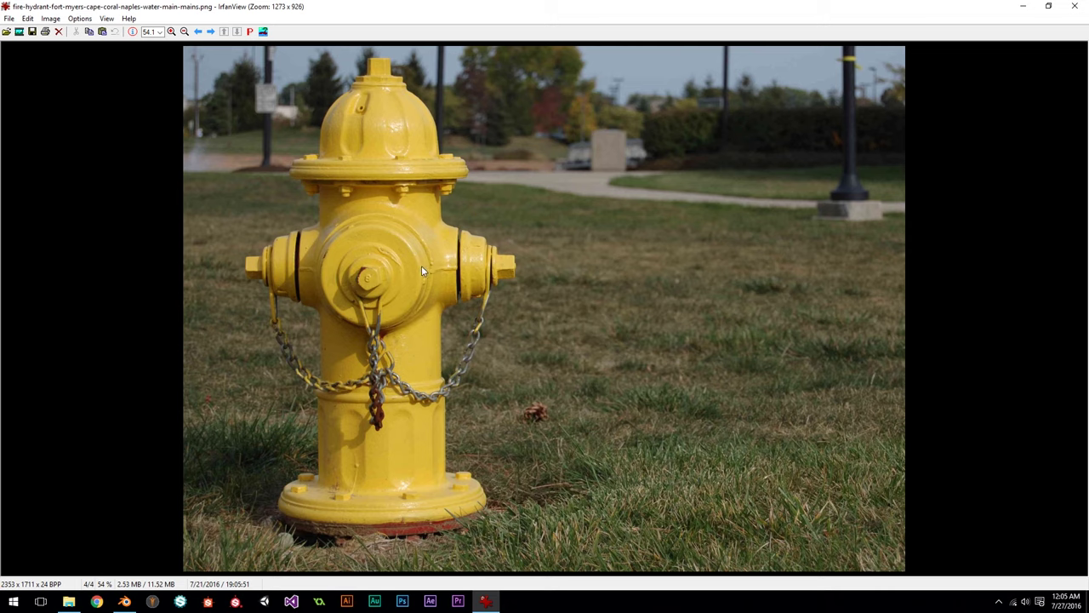
click(1074, 6)
double_click(490, 7)
key(Escape)
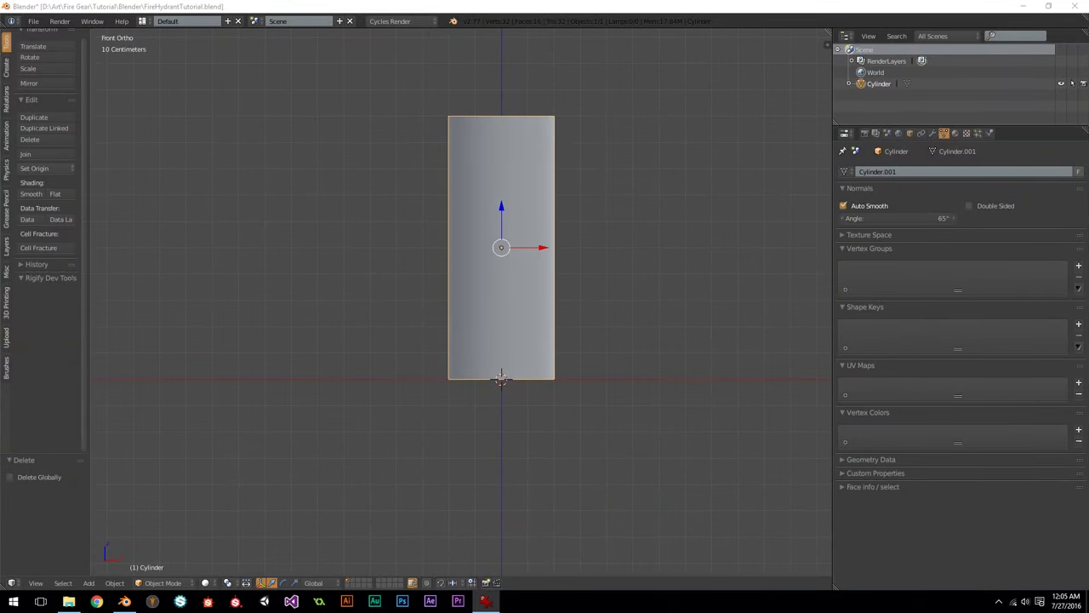
Step: Add a centred horizontal loop cut around the middle of the cylinder in Edit Mode
shift+middle_drag(428, 217, 440, 227)
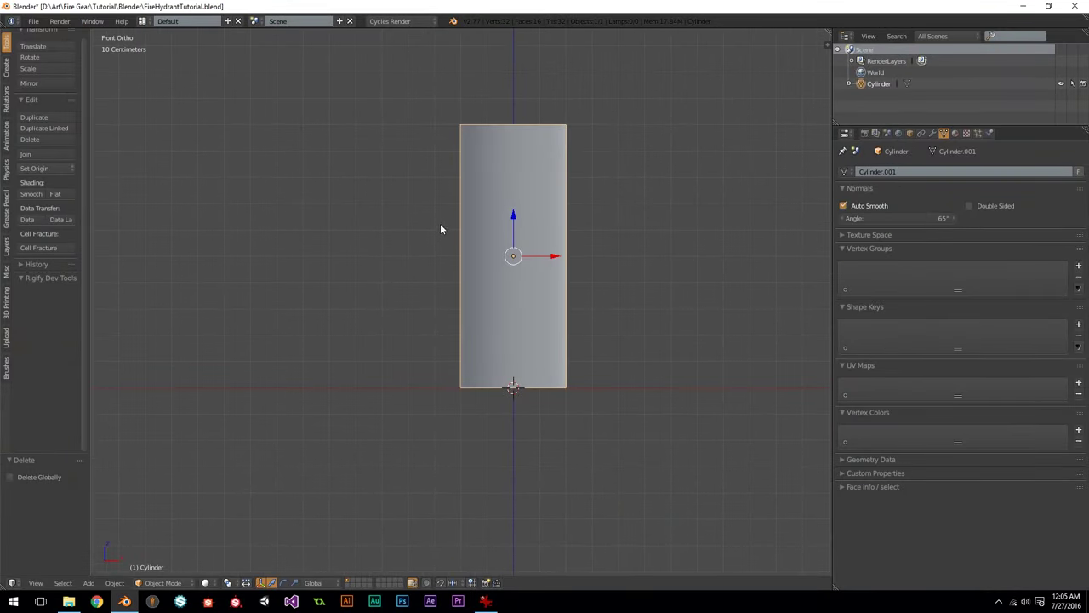
key(Tab)
scroll(545, 272, up, 2)
shift+scroll(545, 271, up, 2)
key(ctrl+r)
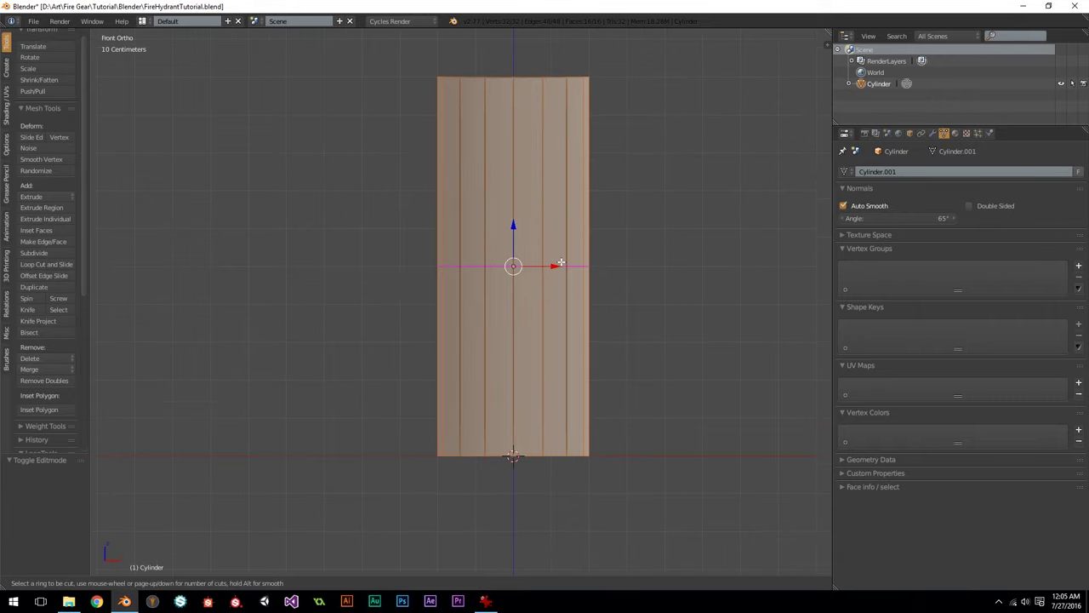
click(561, 263)
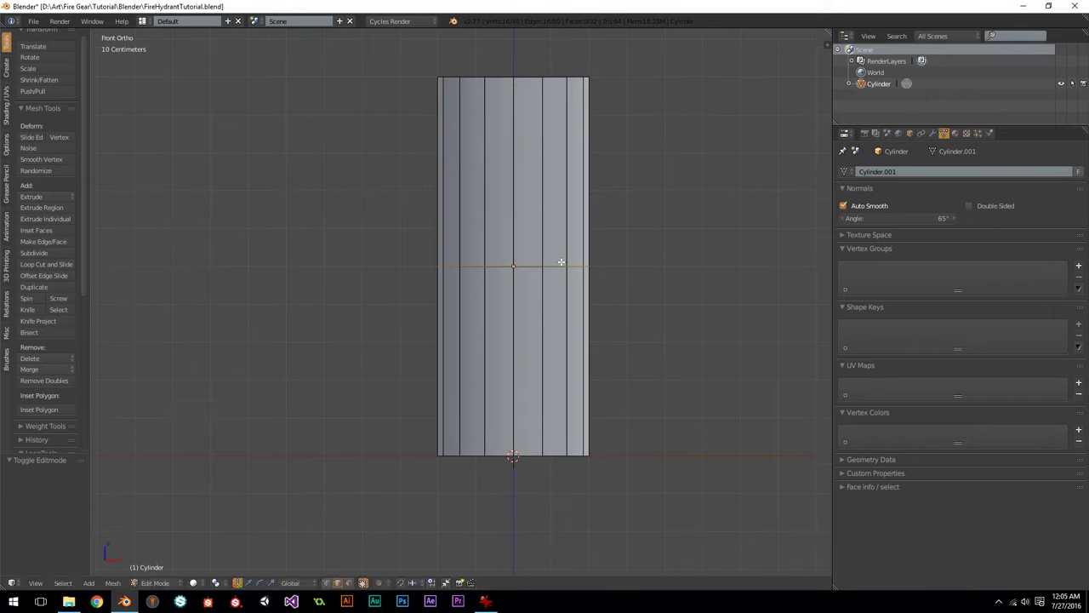
right_click(560, 263)
Step: Add a loop cut in the cylinder's upper half with an edge slide of 0.65 toward the middle loop
shift+middle_drag(595, 293, 598, 314)
scroll(598, 314, up, 2)
scroll(601, 195, up, 1)
key(ctrl+r)
click(599, 197)
text(.65)
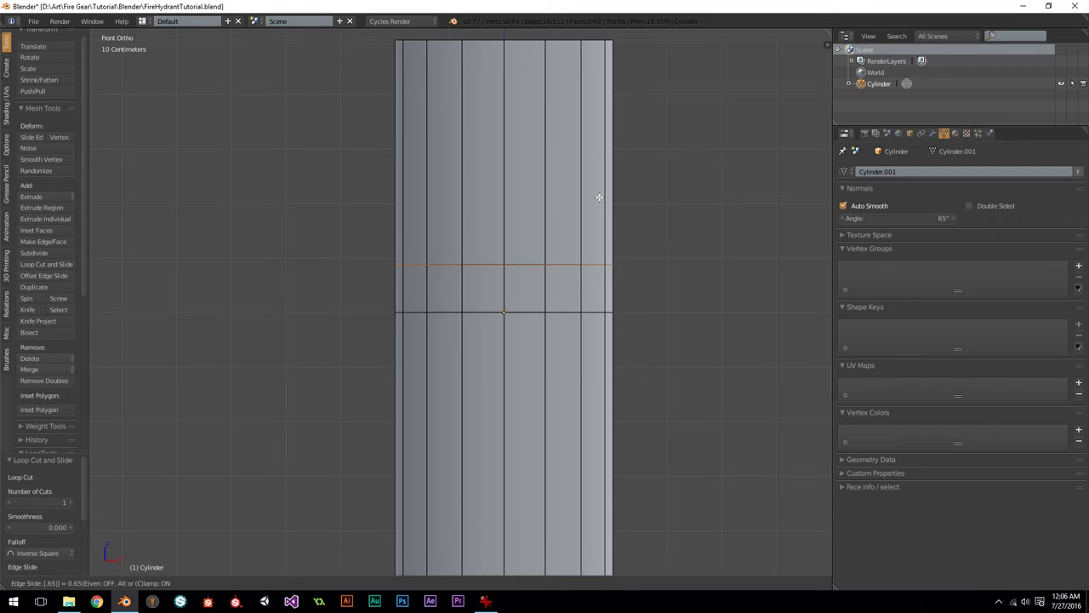
key(Return)
Step: Add a loop cut in the cylinder's lower half with an edge slide of -0.65 toward the middle loop
scroll(599, 197, up, 1)
shift+middle_drag(595, 256, 531, 250)
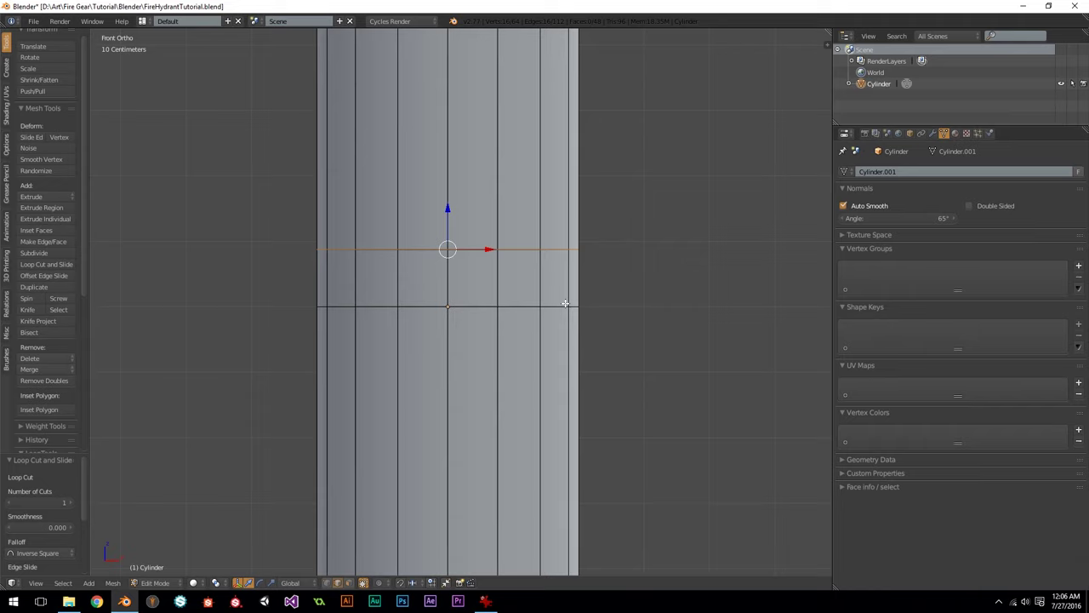
key(ctrl+r)
click(524, 370)
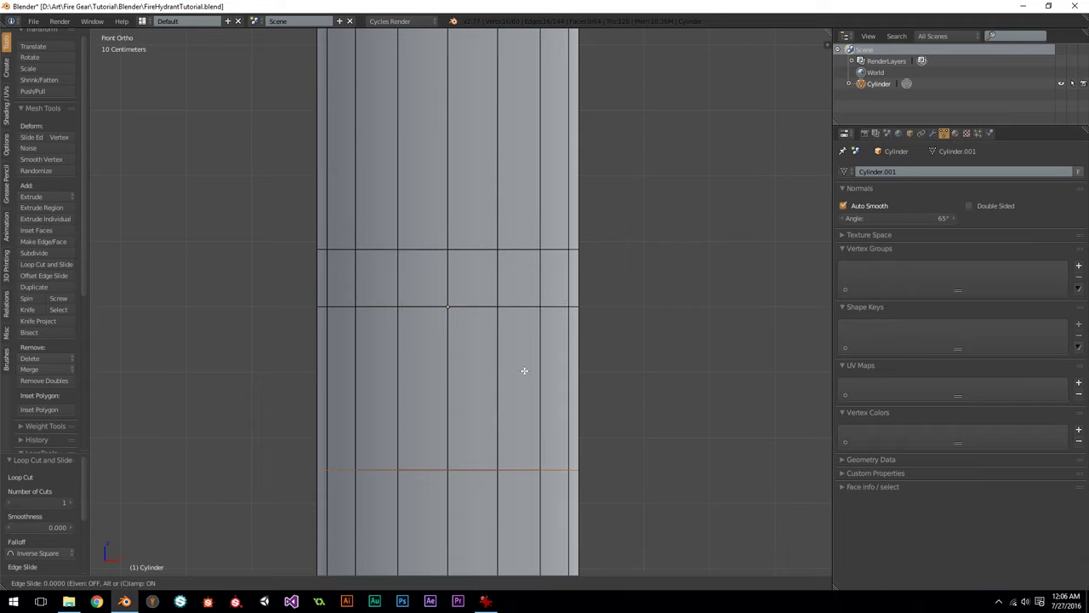
text(.65)
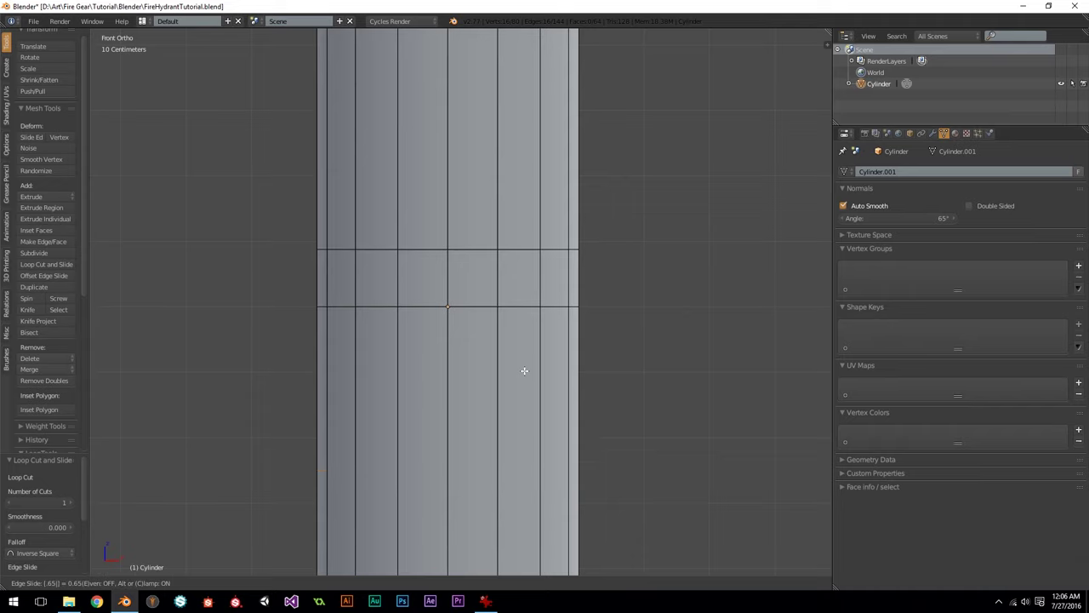
key(Return)
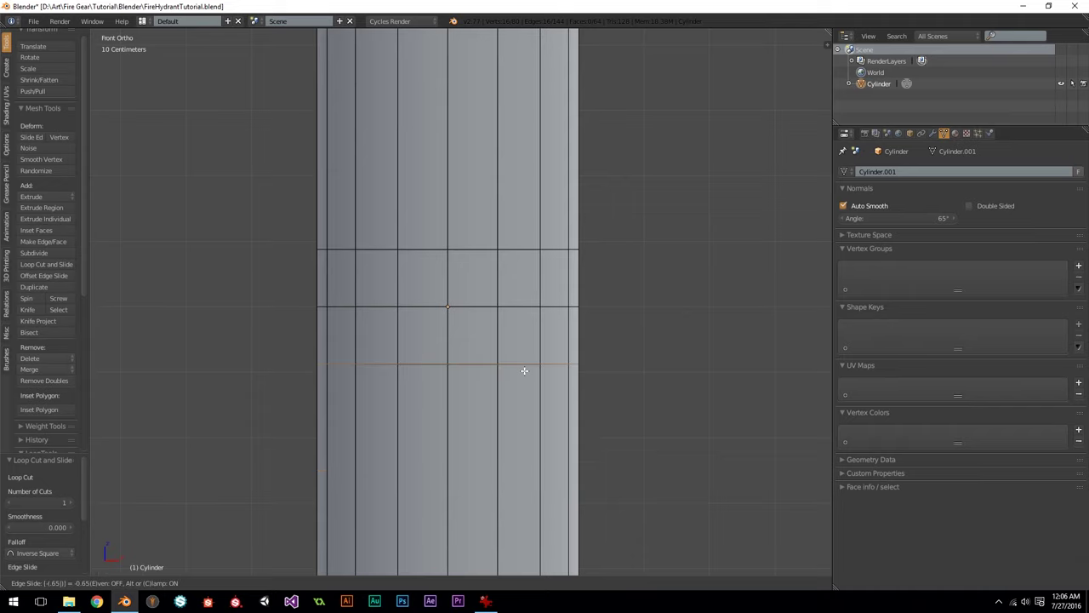
scroll(524, 370, down, 3)
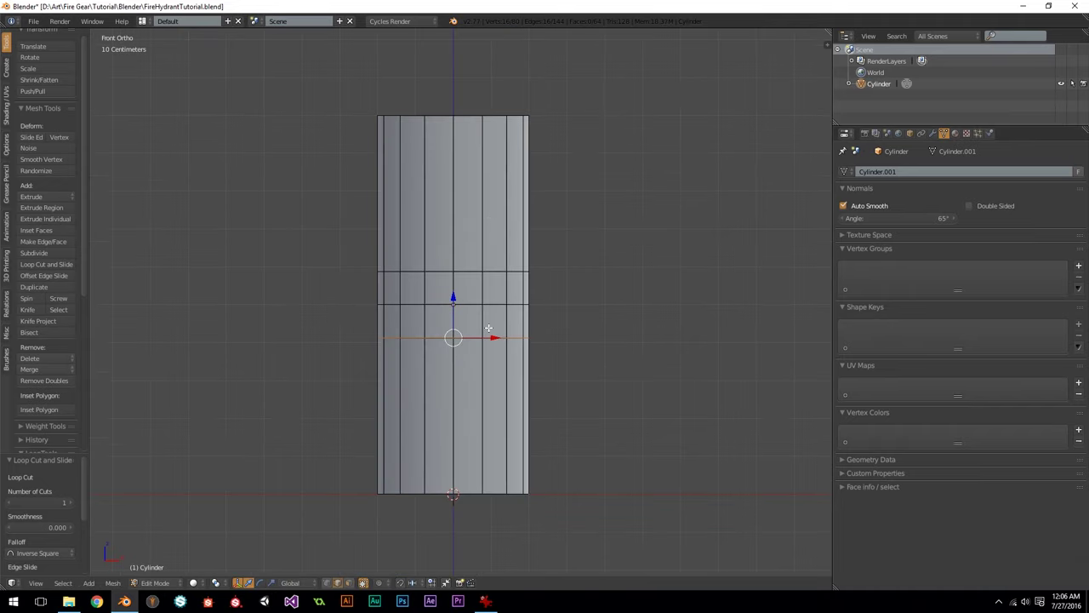
Step: Add a loop cut above the upper loop and slide it down close to that loop
scroll(488, 327, up, 1)
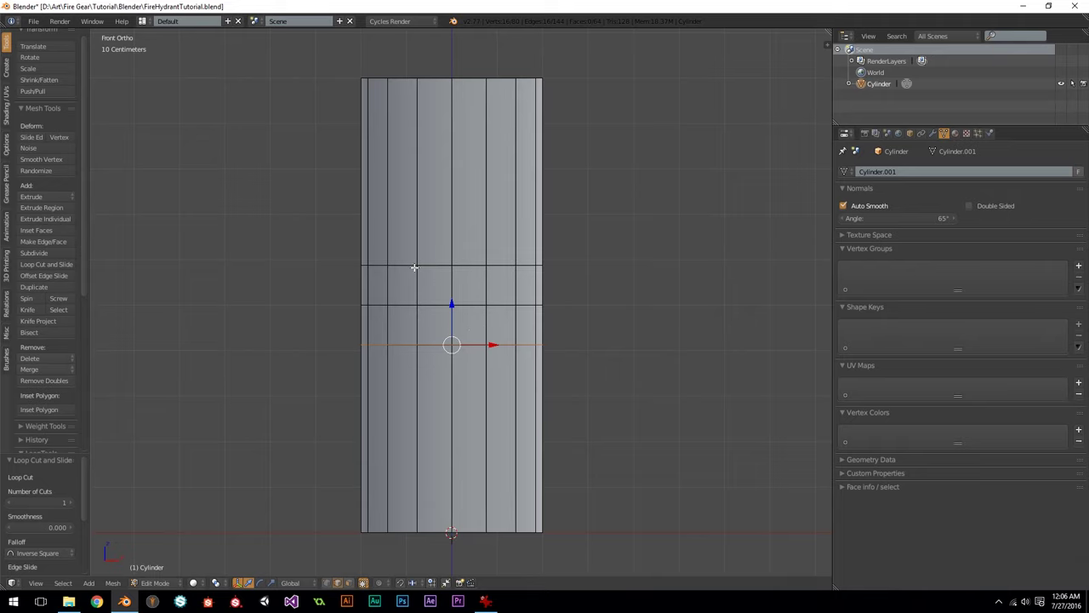
shift+middle_drag(442, 281, 375, 274)
scroll(375, 274, up, 3)
shift+middle_drag(297, 258, 380, 282)
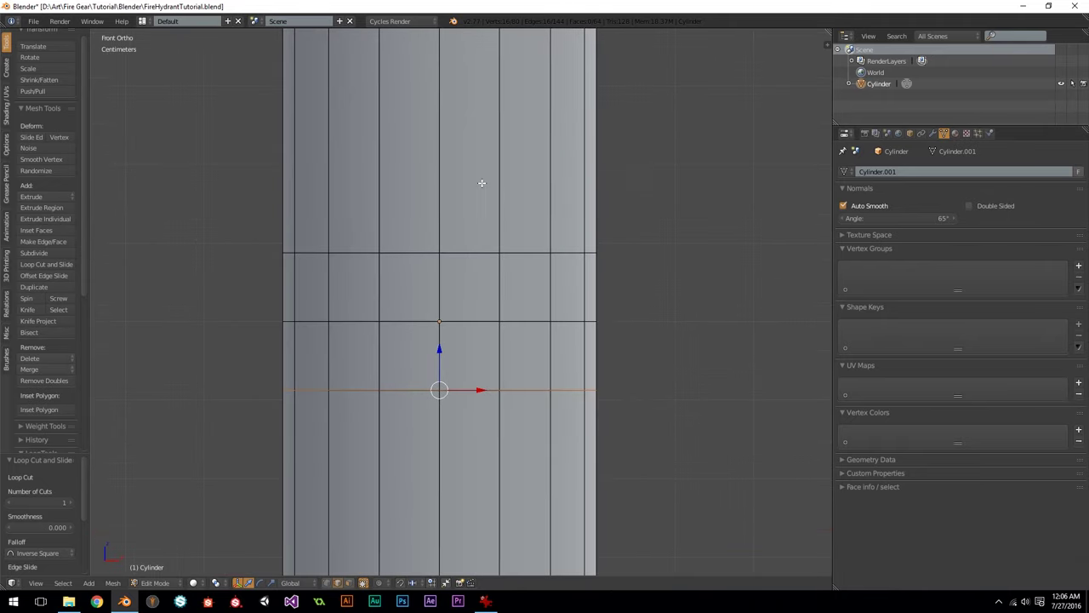
key(ctrl+r)
click(481, 181)
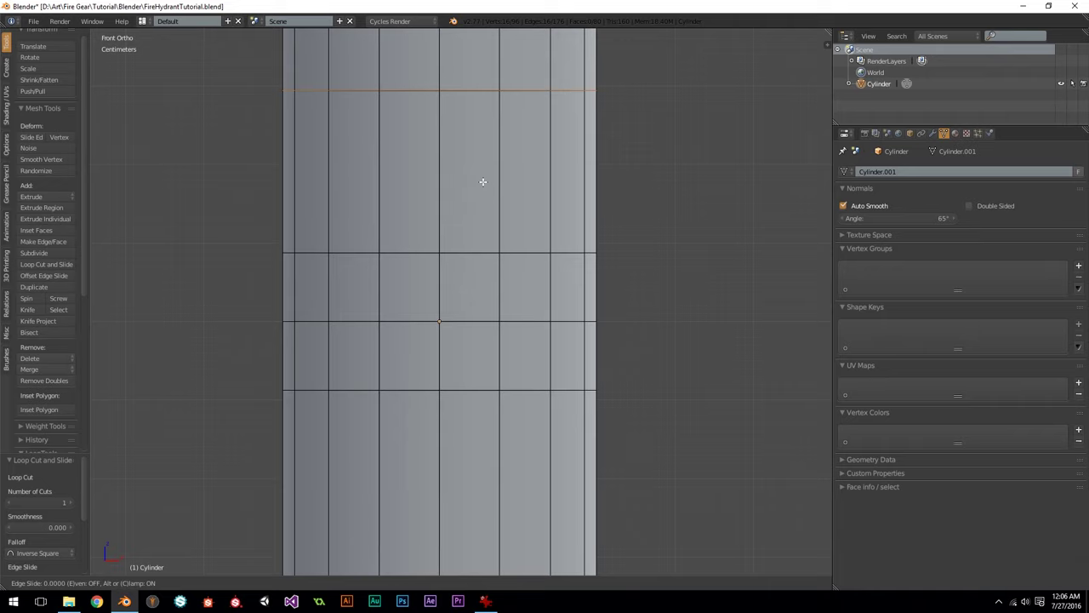
click(483, 181)
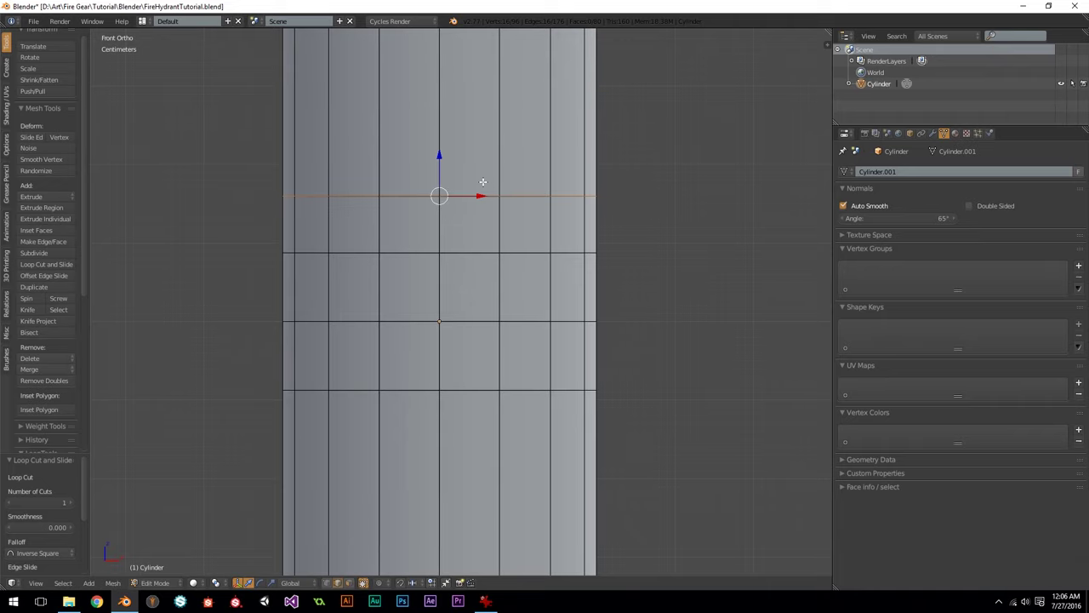
Step: Add a matching loop cut below the lower loop and slide it up close to that loop
shift+middle_drag(511, 453, 507, 412)
key(ctrl+r)
click(507, 412)
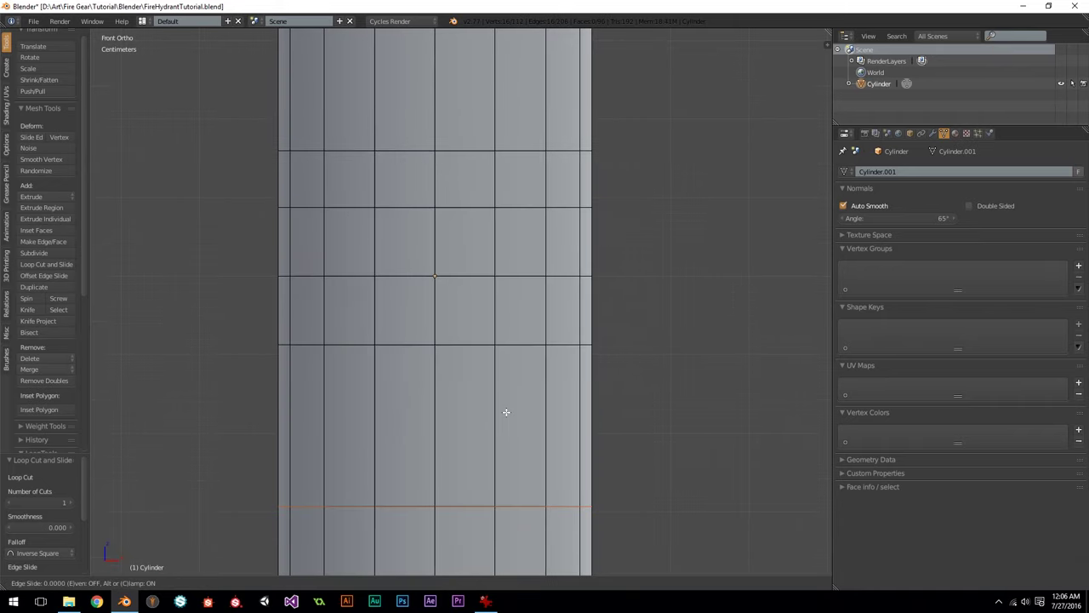
click(506, 412)
scroll(506, 412, down, 2)
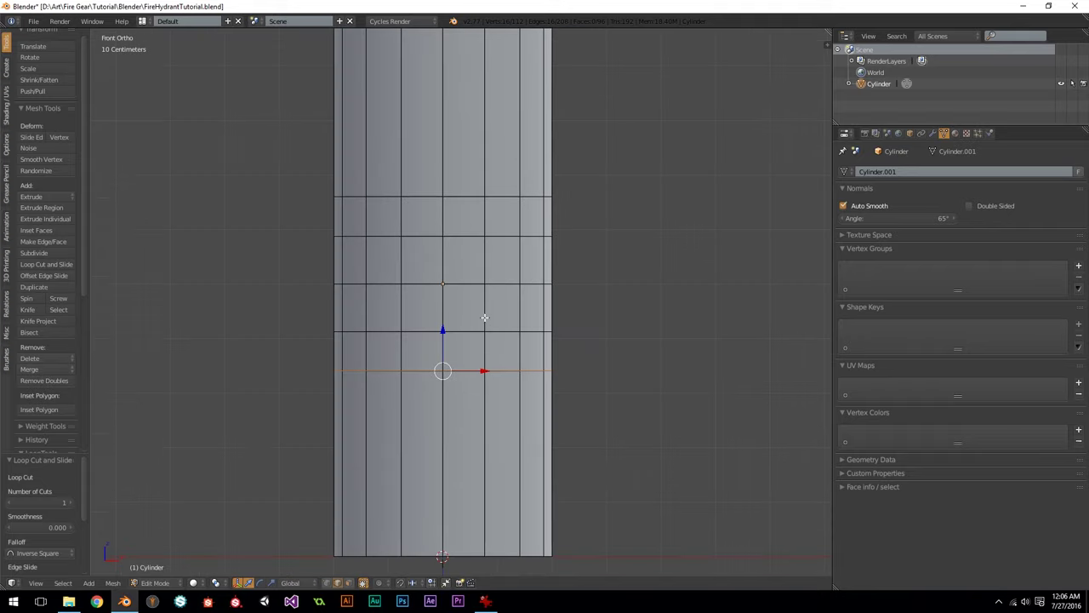
Step: Delete the 4×4 block of faces centred on the front of the cylinder between the outermost added loops
key(3)
click(463, 259)
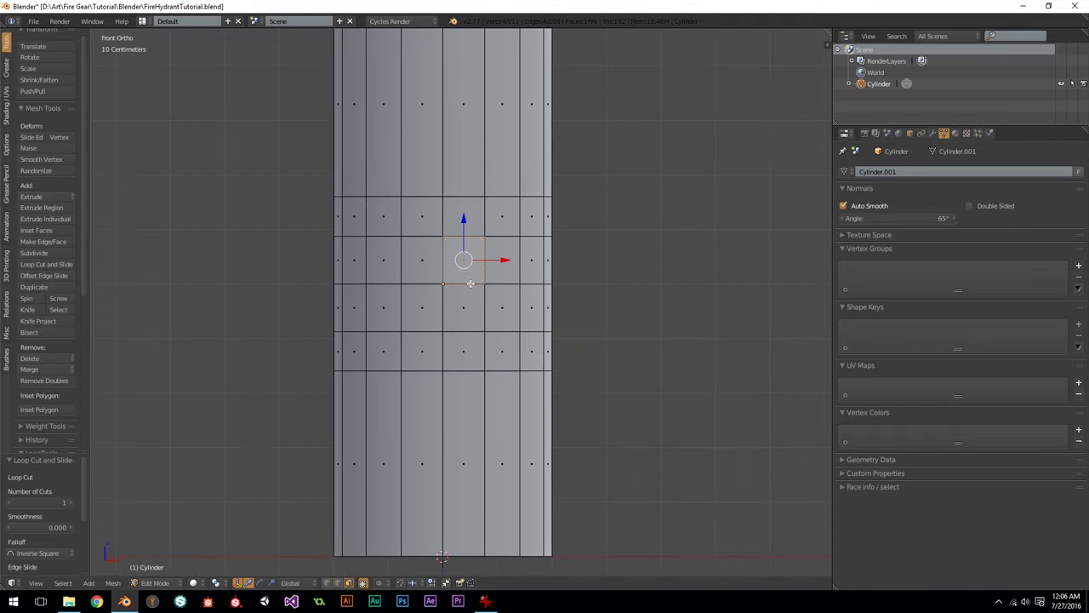
shift+click(463, 308)
shift+click(420, 300)
shift+click(423, 255)
shift+click(428, 220)
shift+click(475, 217)
shift+click(502, 216)
shift+click(508, 270)
shift+click(500, 312)
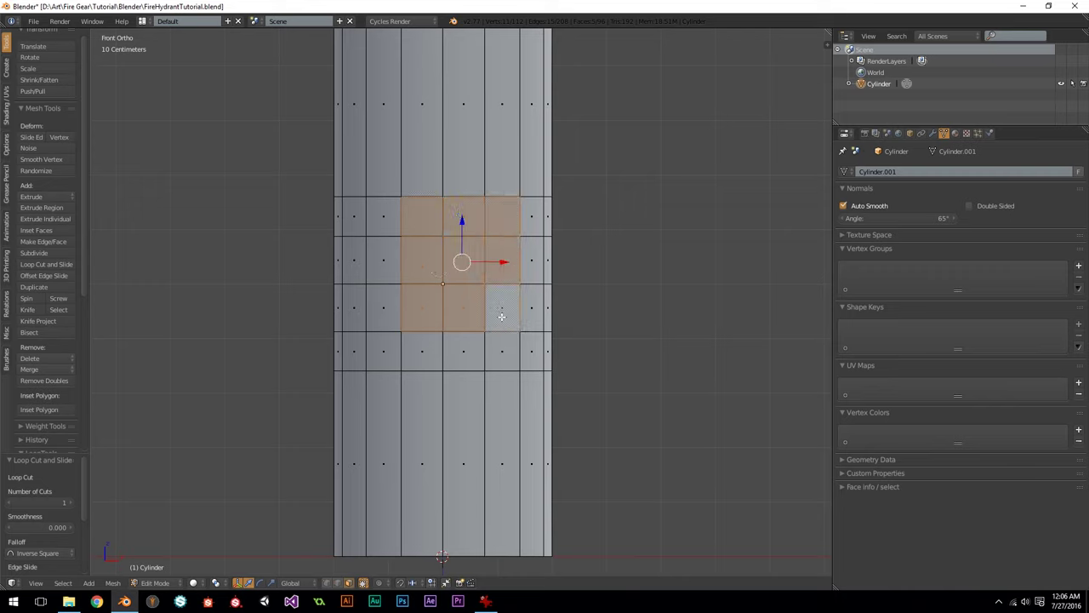
shift+click(503, 351)
shift+click(467, 349)
shift+click(415, 349)
shift+click(384, 349)
shift+click(373, 305)
shift+click(377, 257)
shift+click(383, 217)
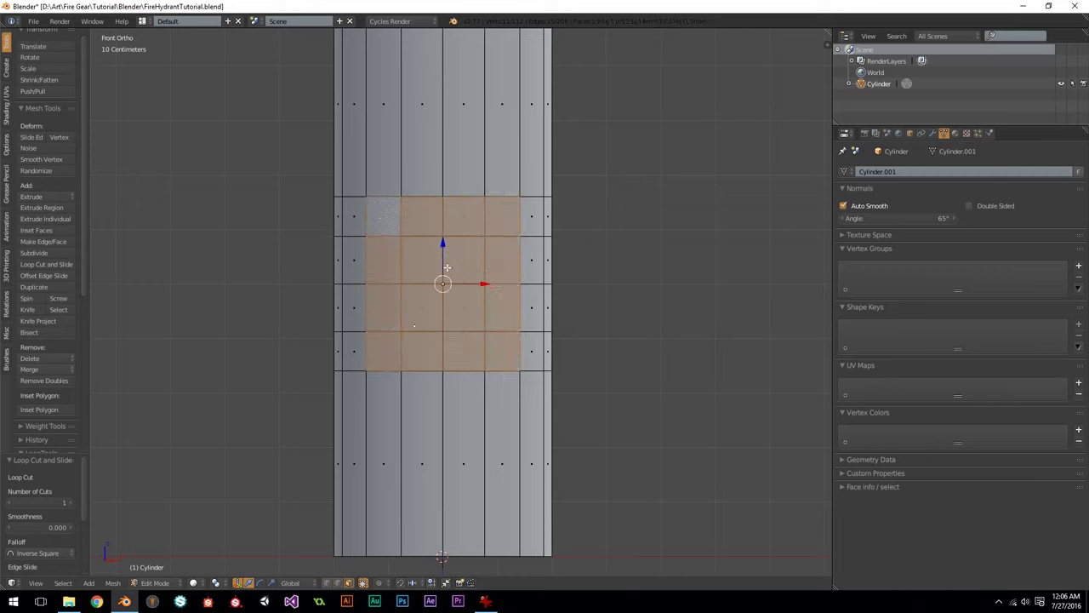
scroll(494, 247, up, 3)
key(x)
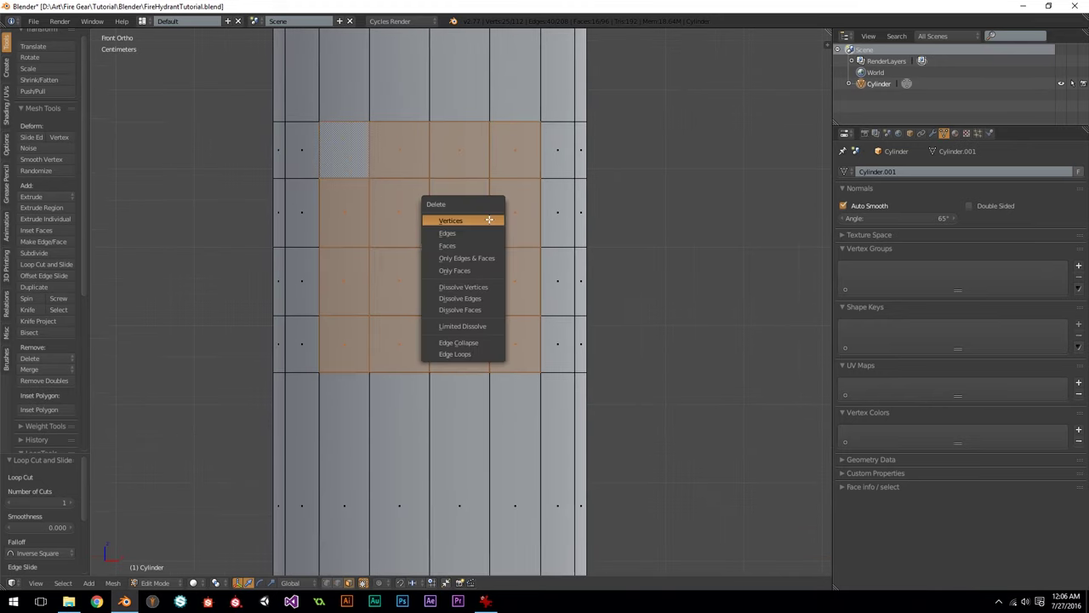
click(482, 247)
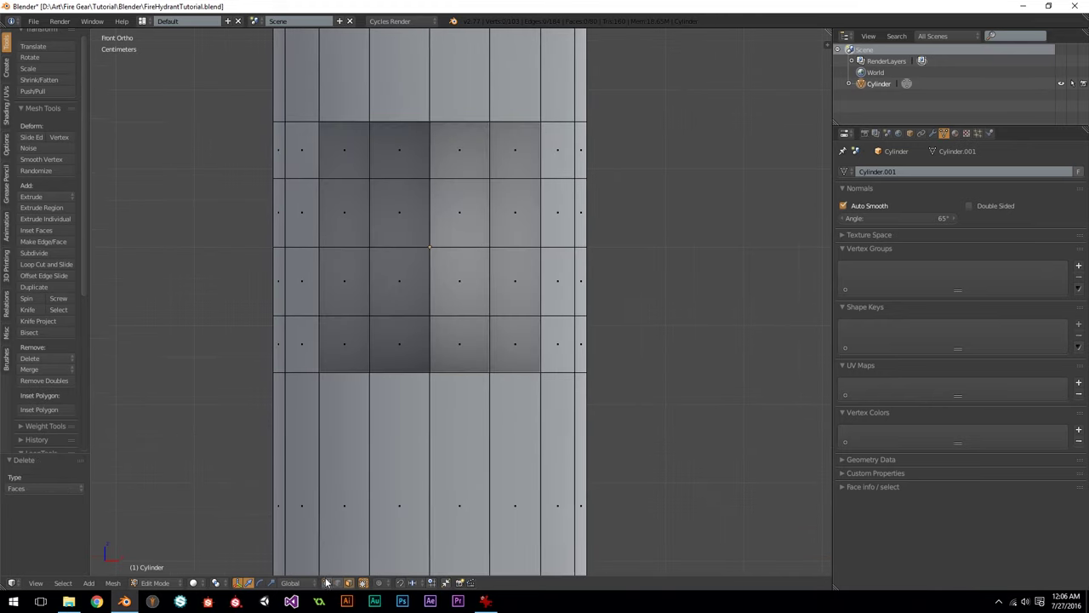
Step: Select the edge loop around the square front hole and round it with LoopTools Circle
middle_drag(554, 433, 542, 297)
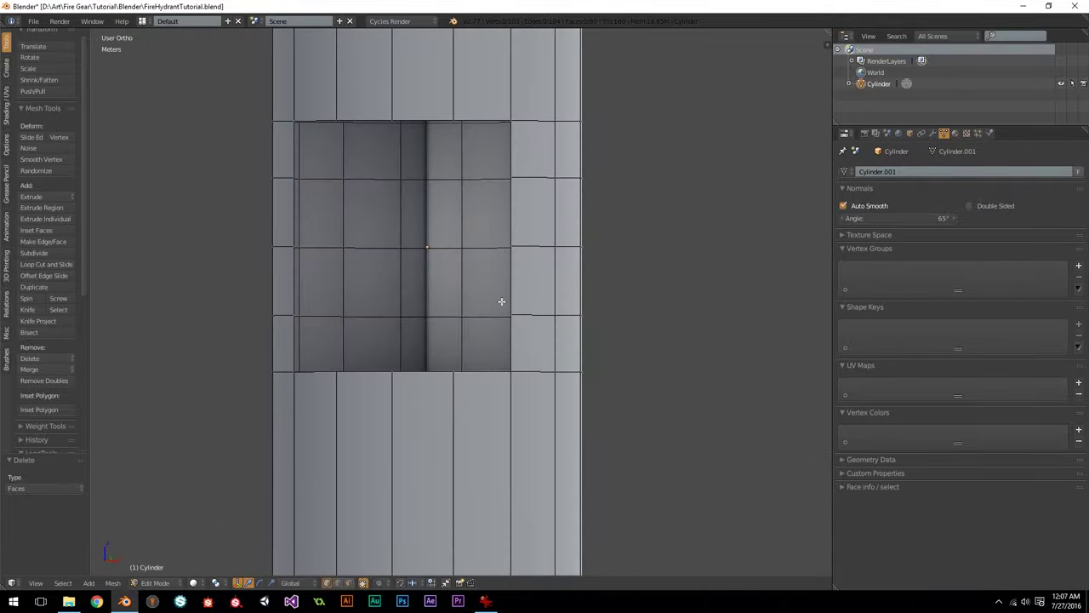
key(KP_1)
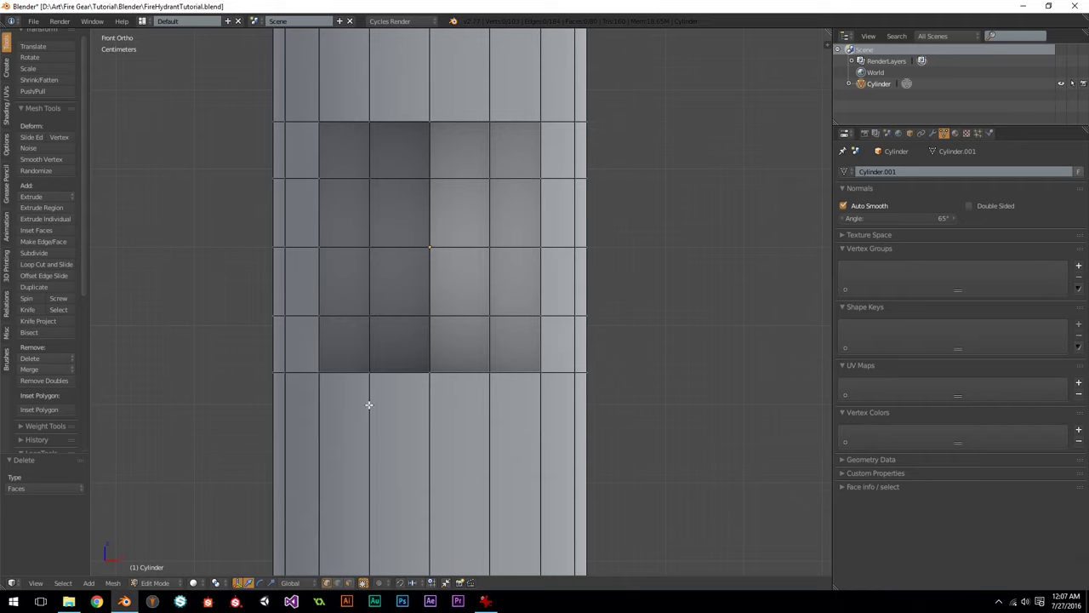
alt+click(476, 119)
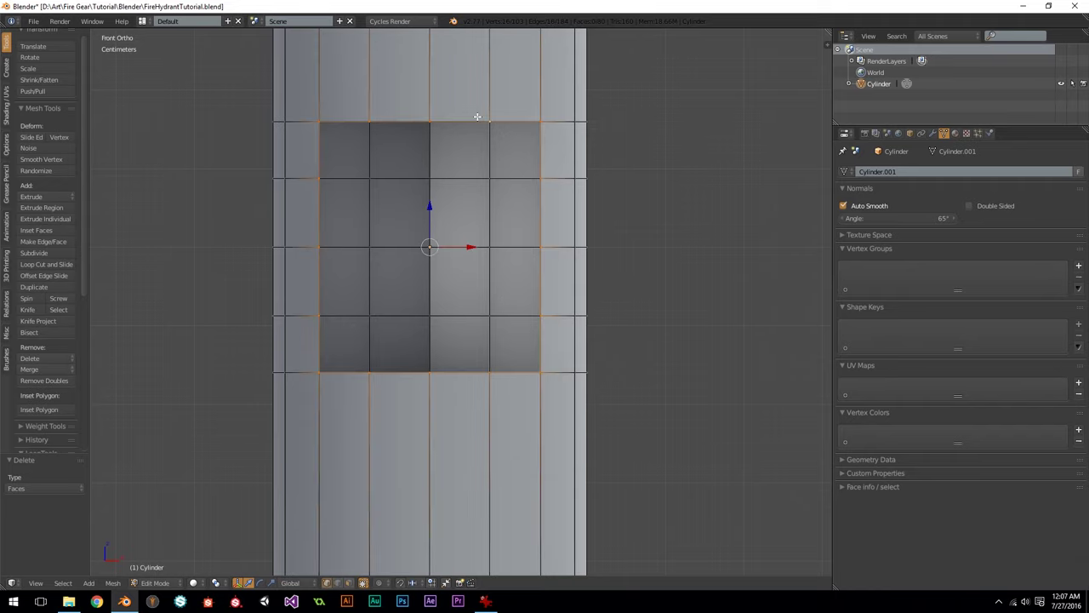
scroll(57, 122, down, 4)
scroll(57, 122, down, 4)
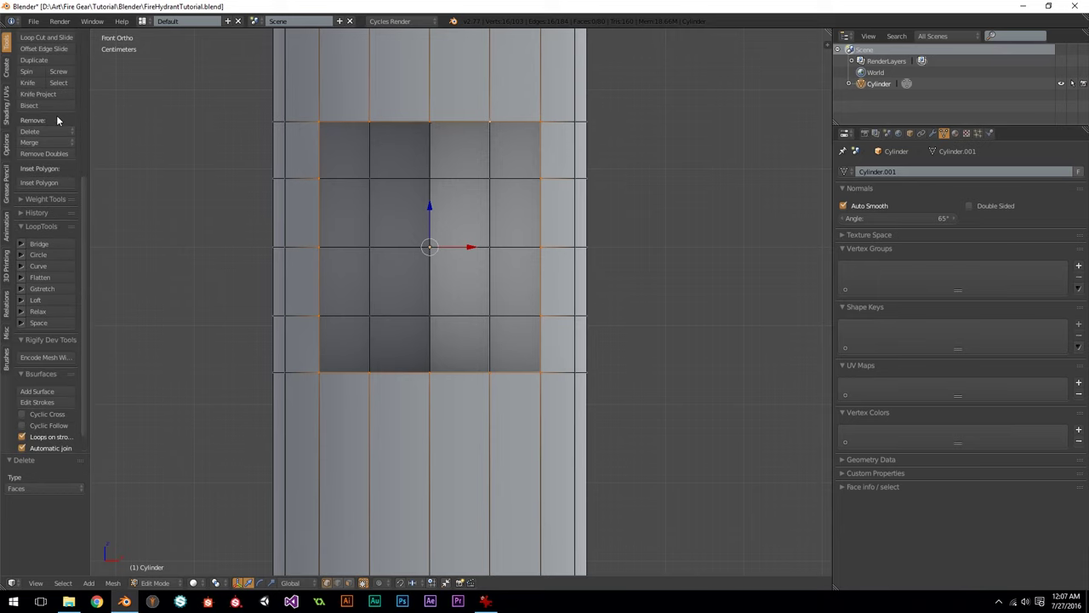
scroll(10, 51, up, 1)
scroll(45, 195, down, 2)
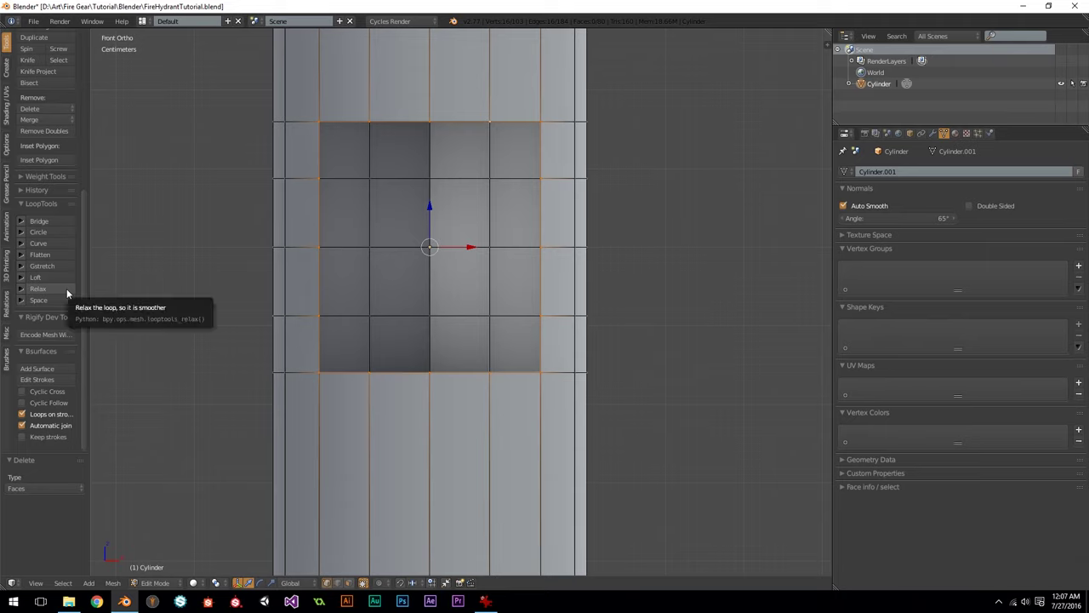
click(72, 233)
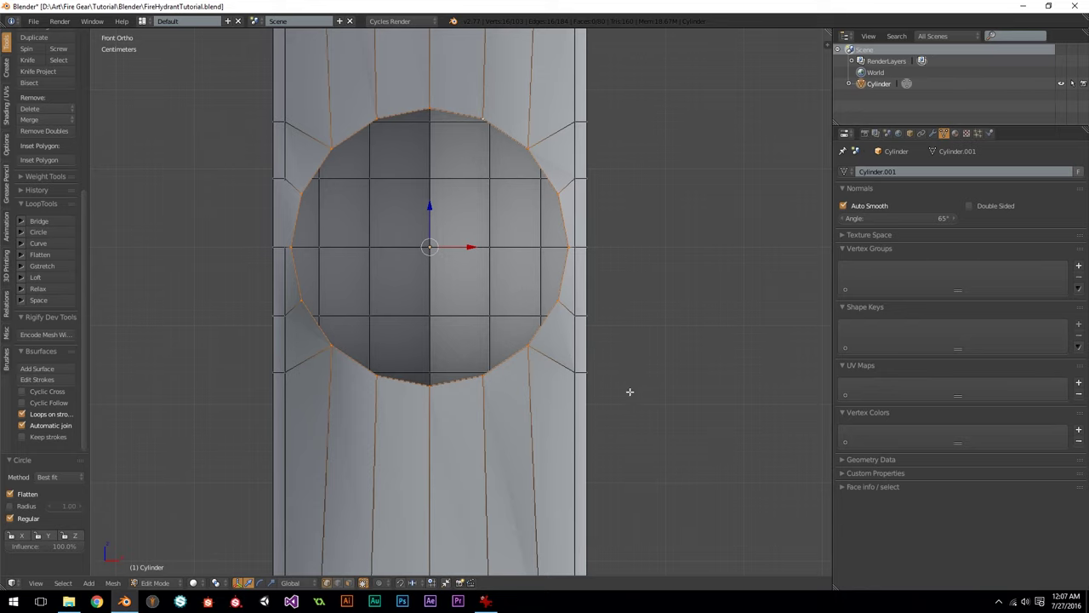
Step: Turn off Flatten for the Circle operation so the hole's edge follows the cylinder's curvature
scroll(537, 384, down, 1)
scroll(459, 300, down, 1)
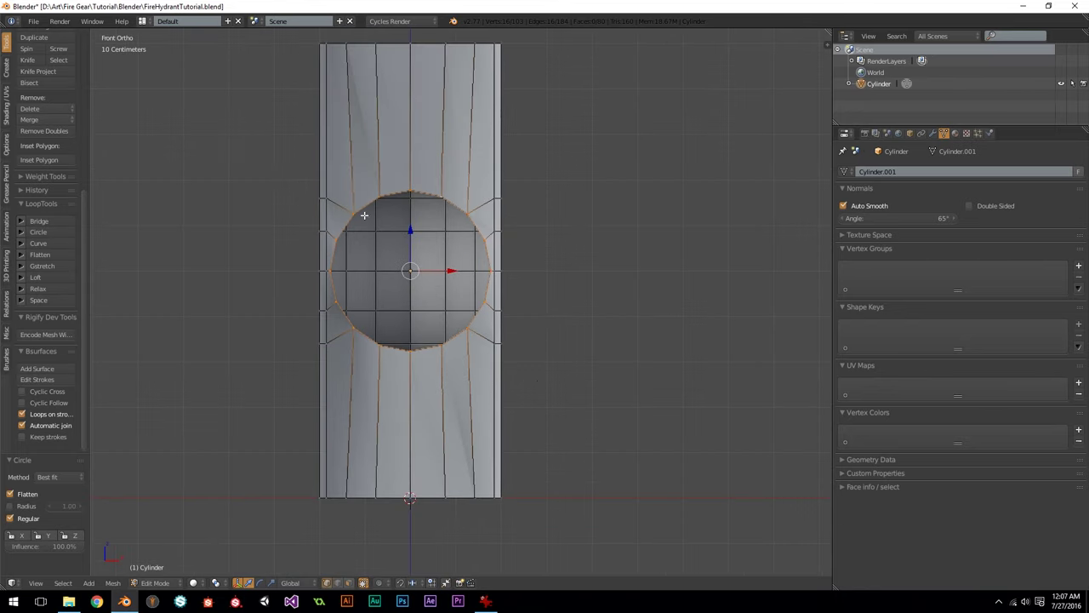
key(KP_3)
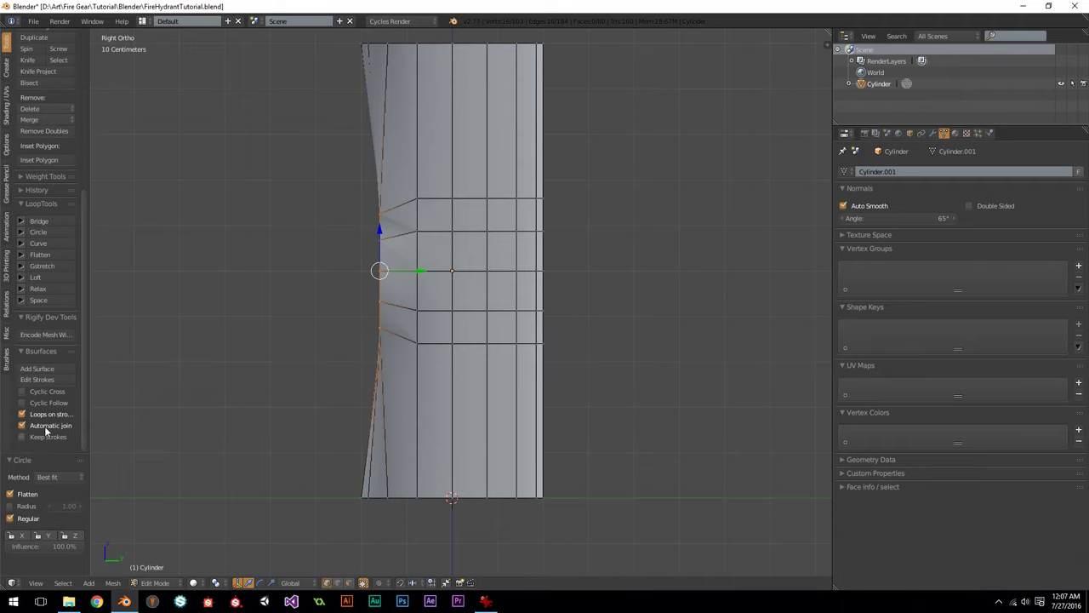
click(28, 495)
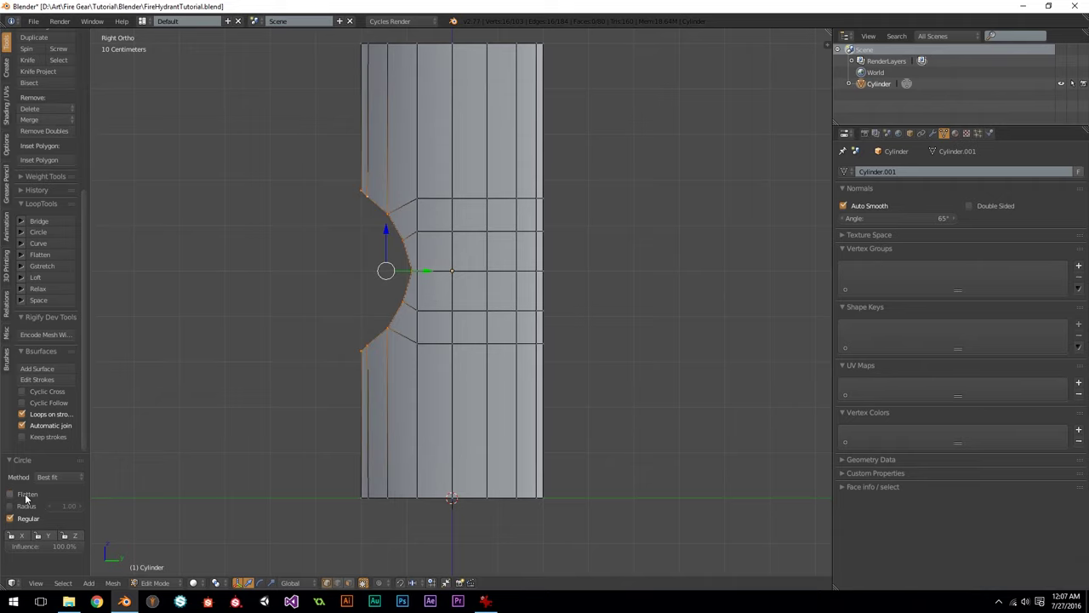
Step: Examine the rounded hole's edge in the front, right and top orthographic views
key(KP_1)
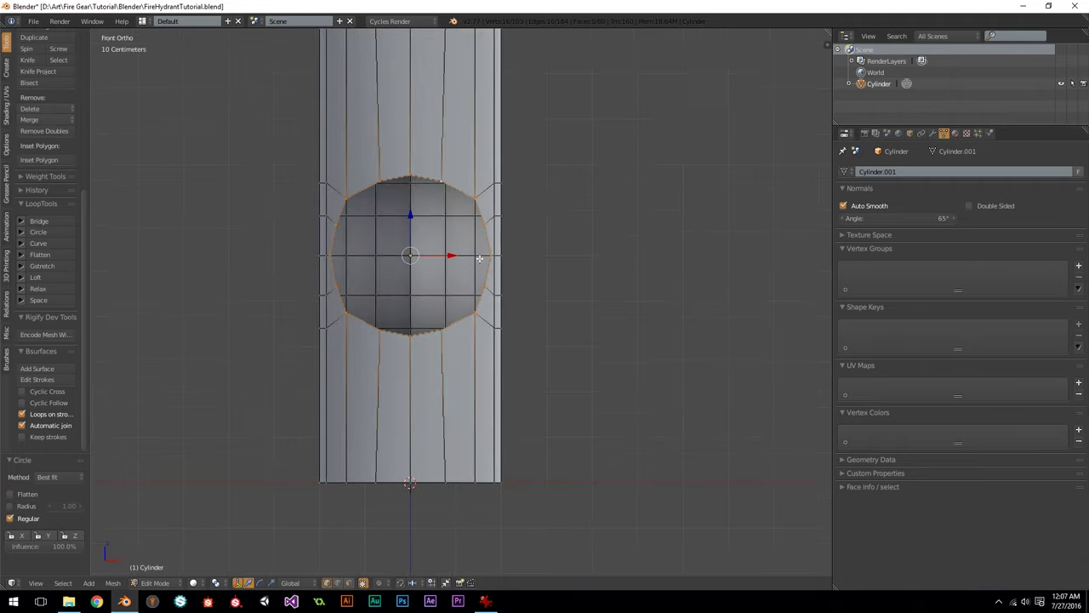
key(KP_3)
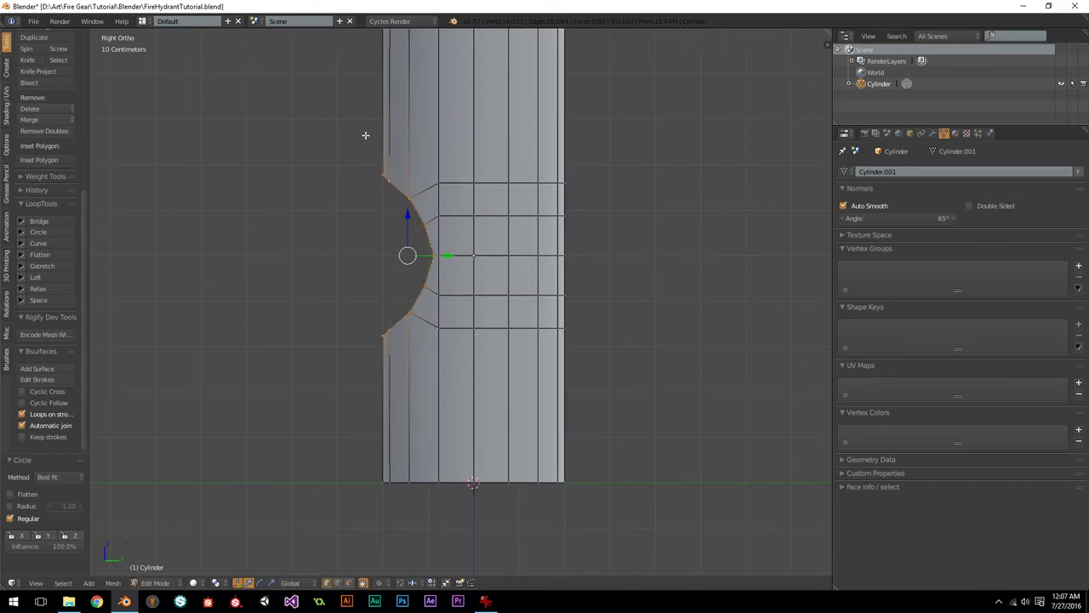
scroll(460, 286, down, 2)
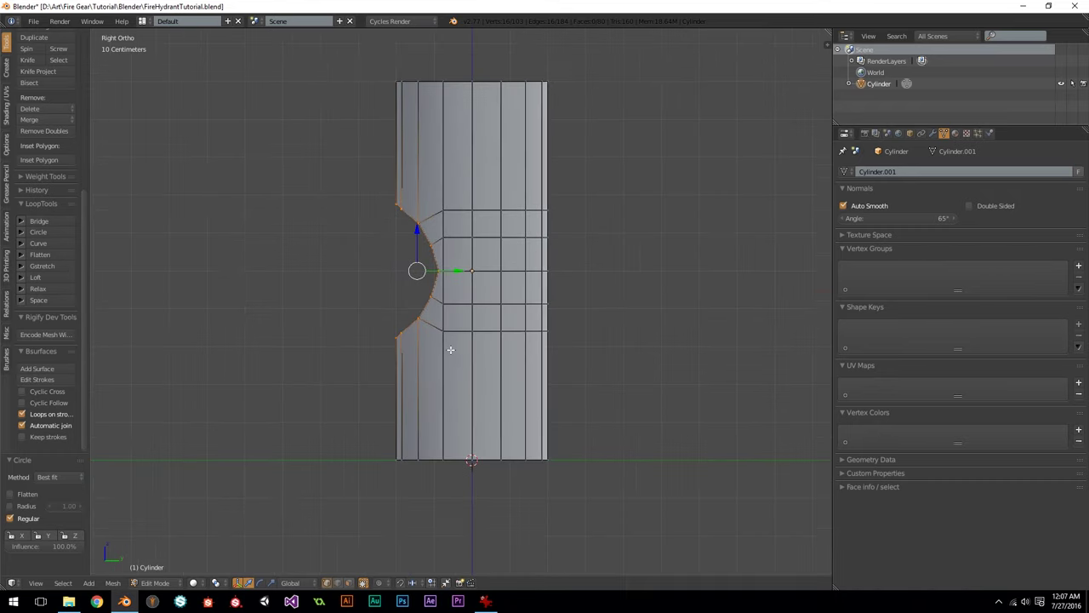
key(KP_7)
scroll(399, 384, up, 3)
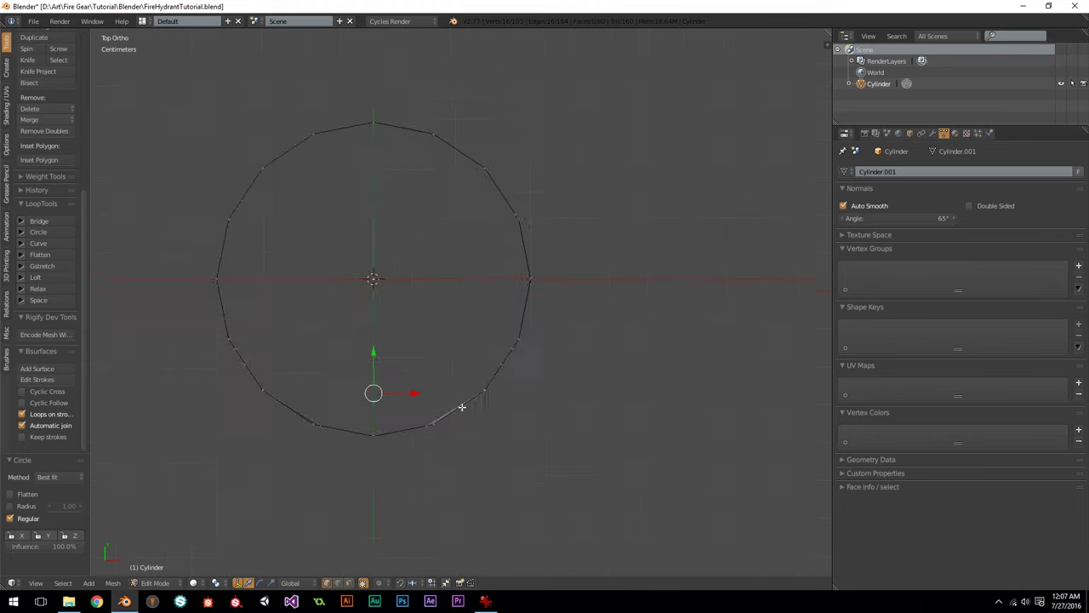
key(KP_1)
key(KP_3)
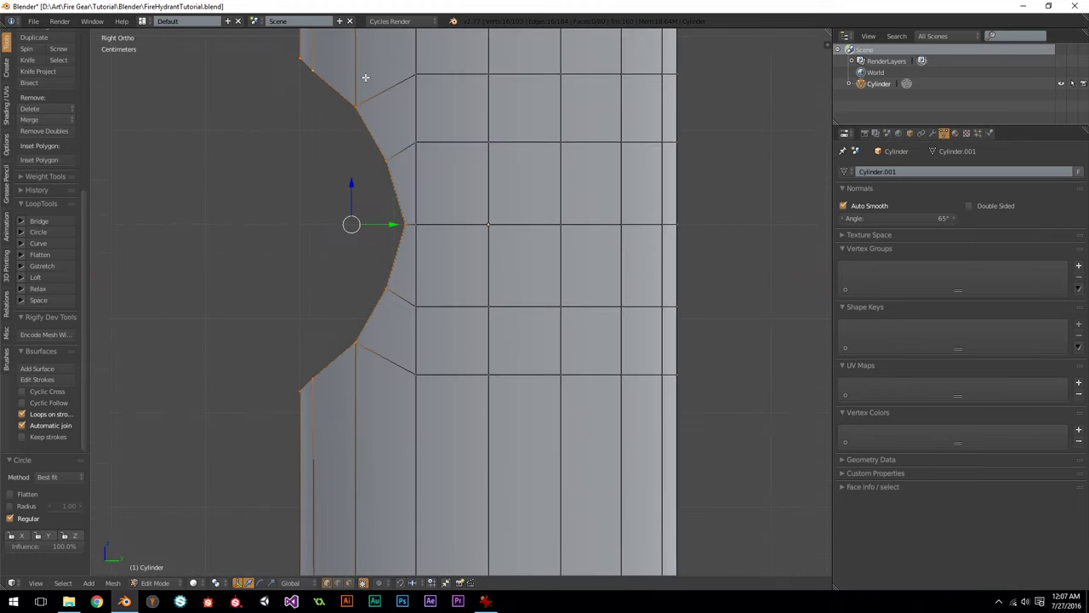
scroll(382, 333, down, 3)
scroll(408, 313, up, 3)
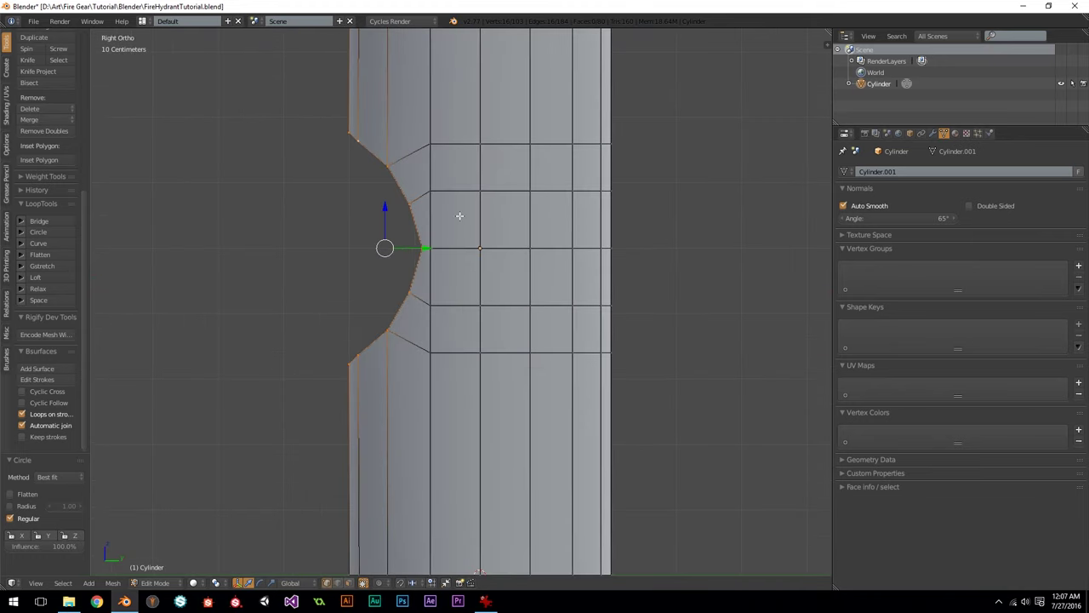
key(KP_1)
key(KP_3)
scroll(451, 315, down, 4)
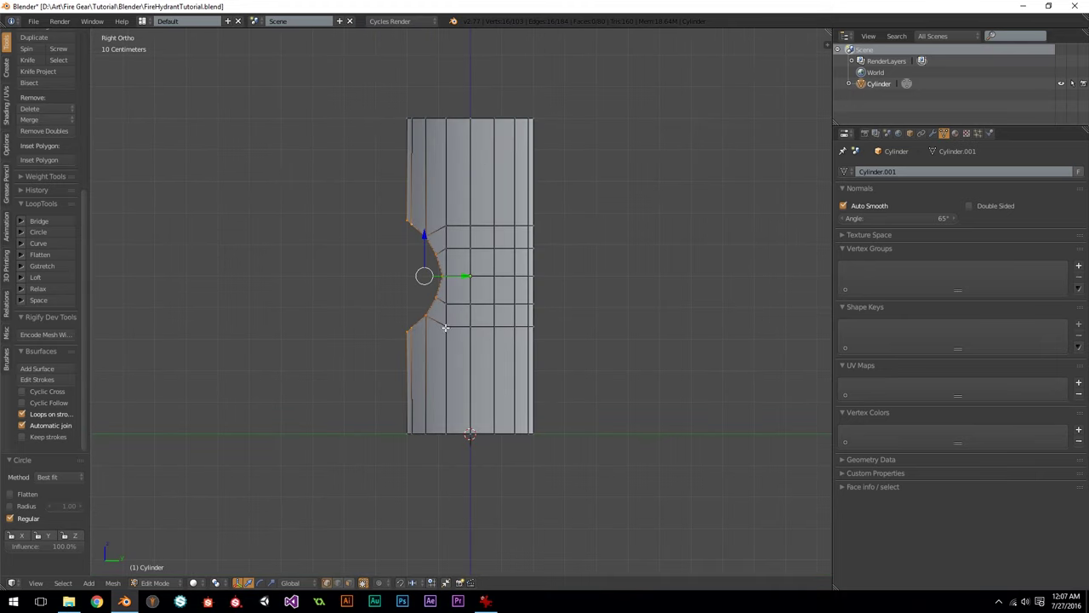
scroll(464, 293, up, 3)
key(KP_1)
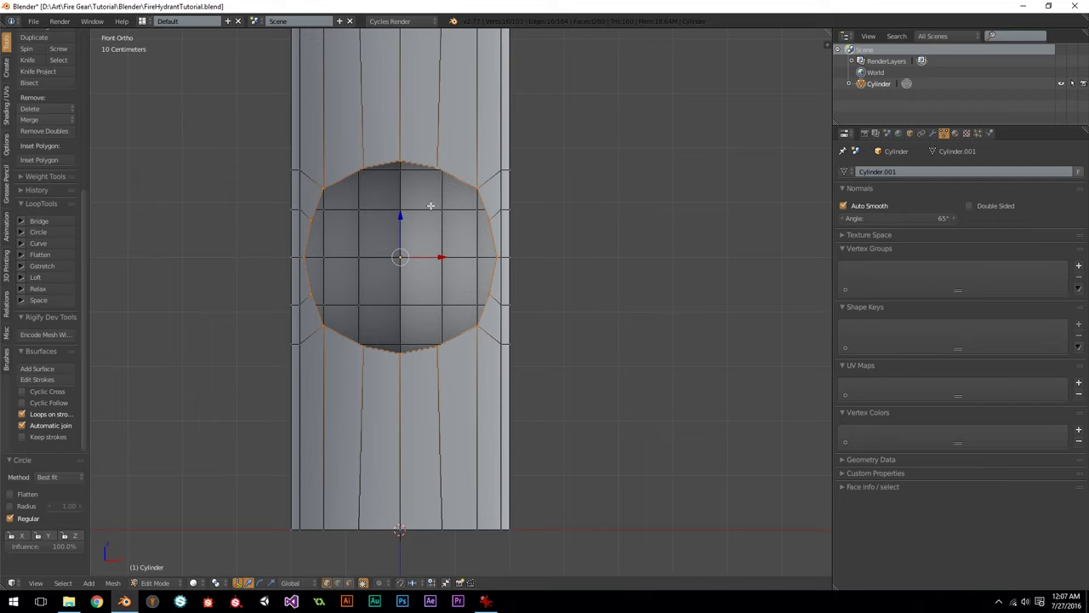
Step: Relax the hole's edge loop and reapply LoopTools Circle to it with Flatten off
click(62, 289)
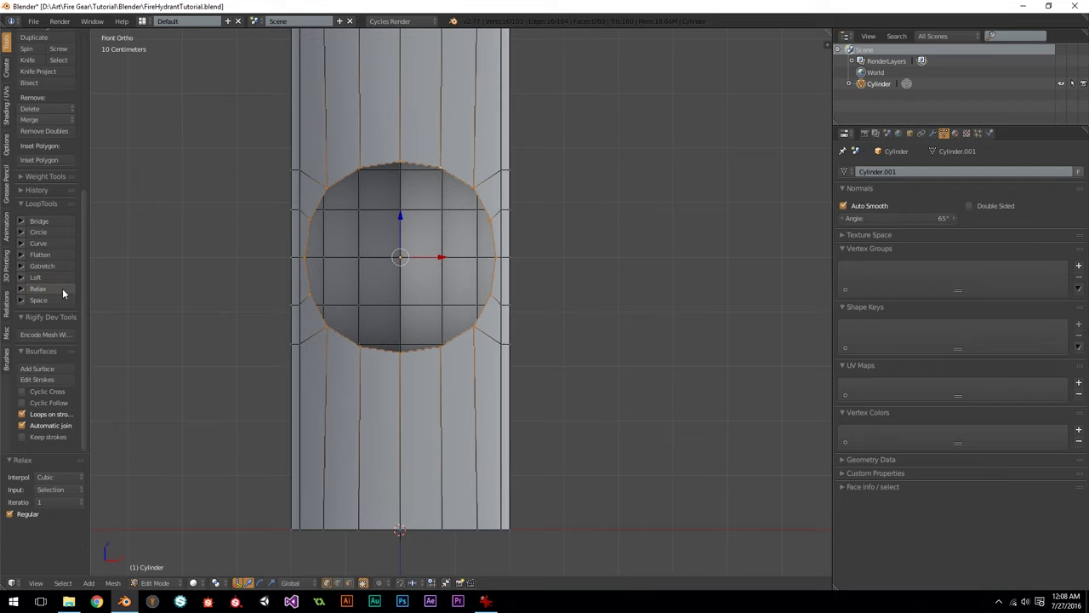
click(59, 233)
scroll(367, 275, up, 1)
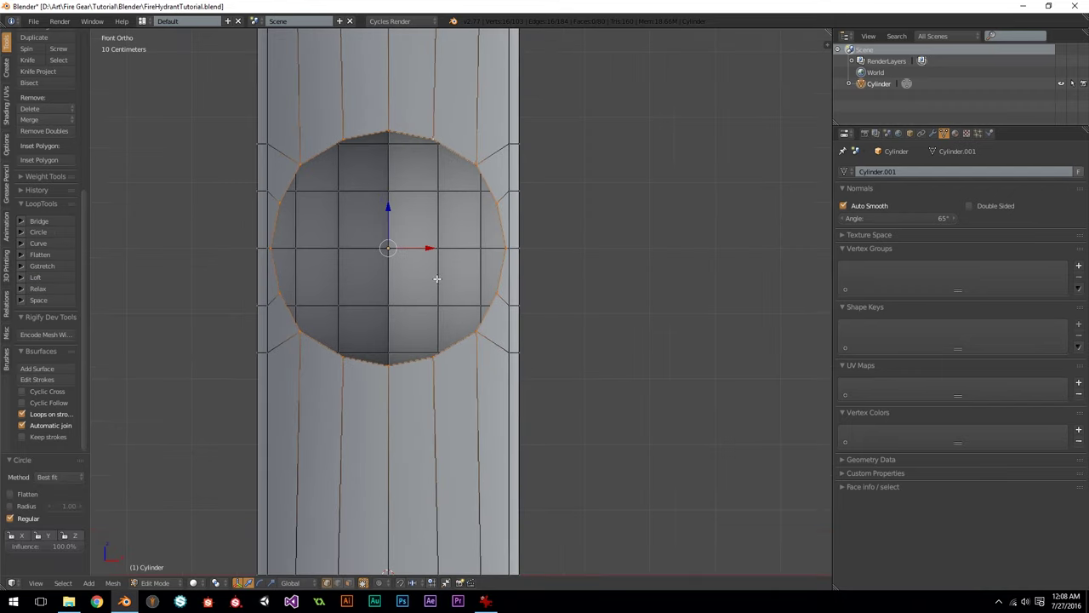
key(KP_3)
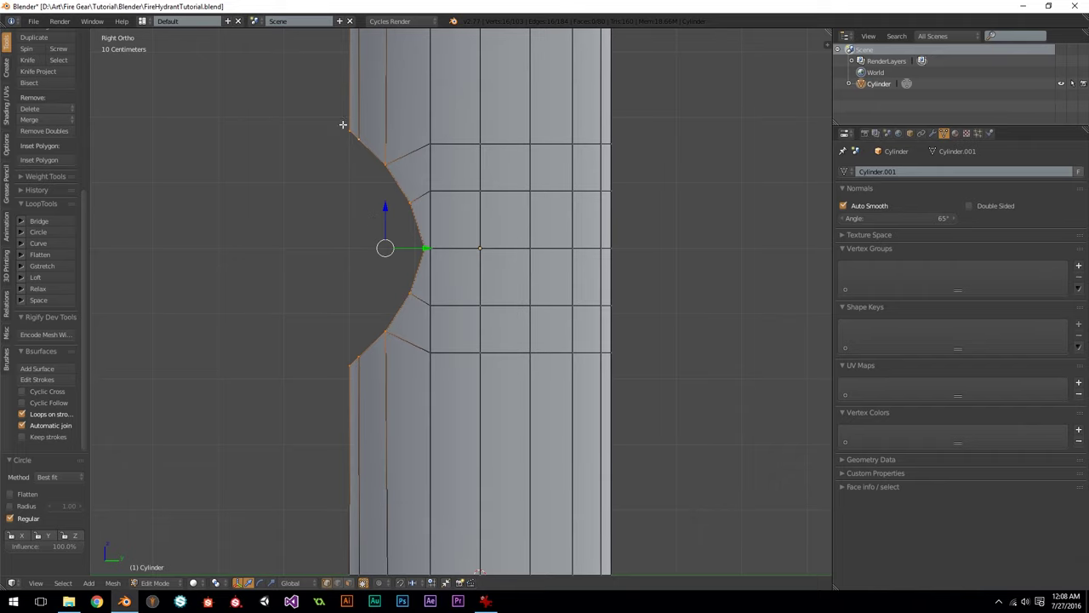
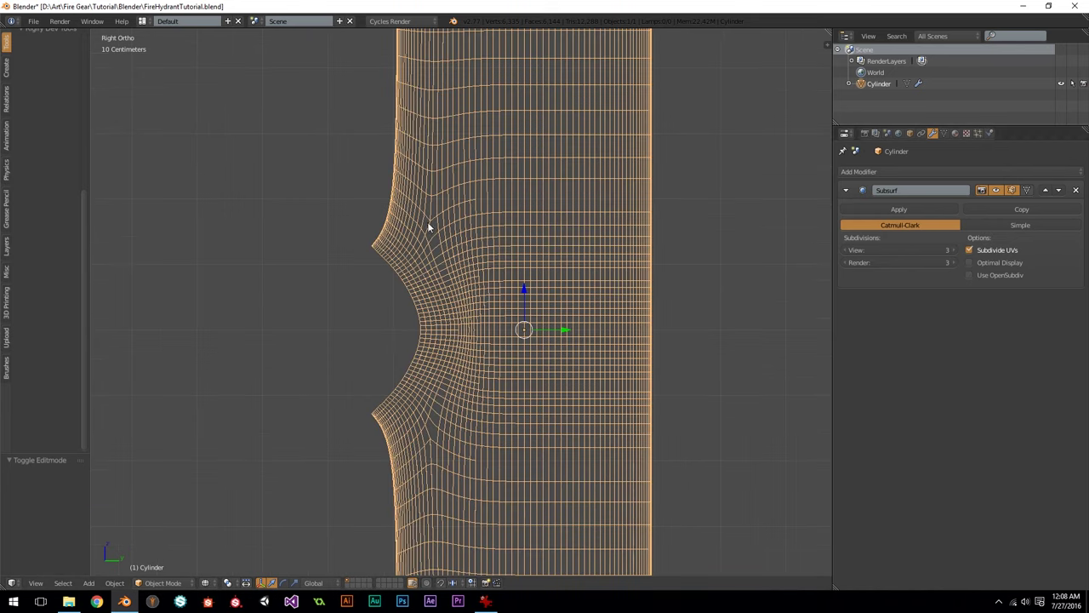
Step: Examine the subdivided body around the outlet from the front and right, in both solid and wireframe shading
key(z)
shift+middle_drag(494, 296, 459, 404)
shift+middle_drag(382, 402, 483, 315)
key(KP_1)
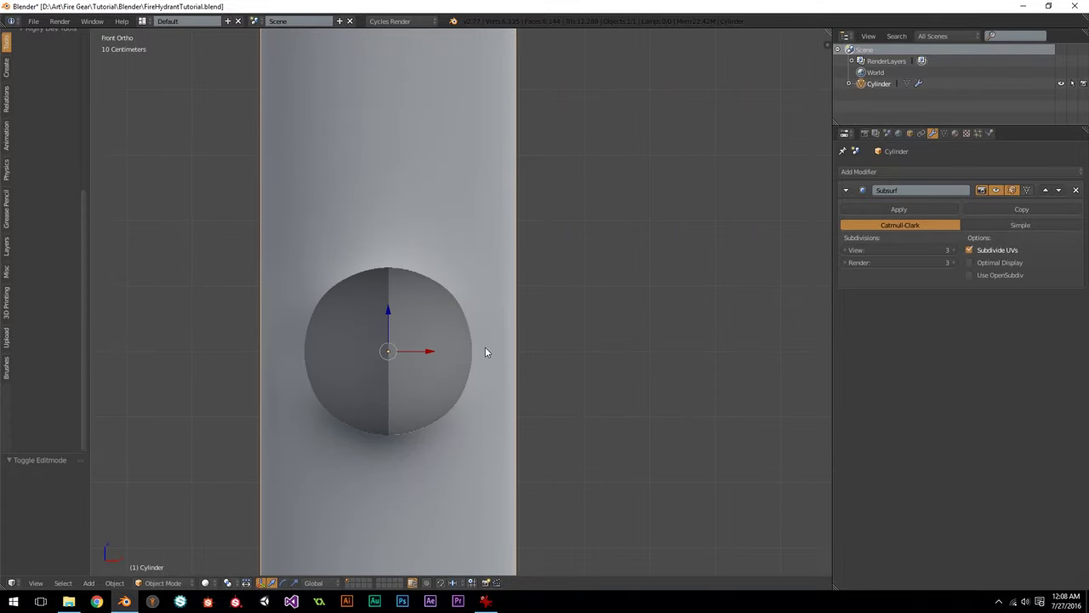
key(KP_3)
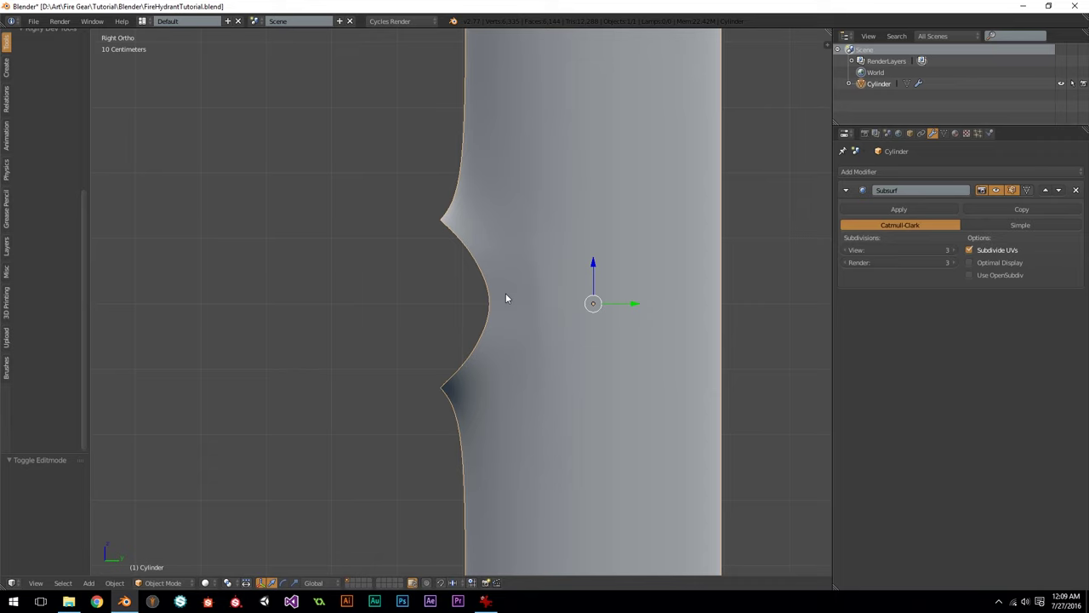
scroll(505, 298, up, 1)
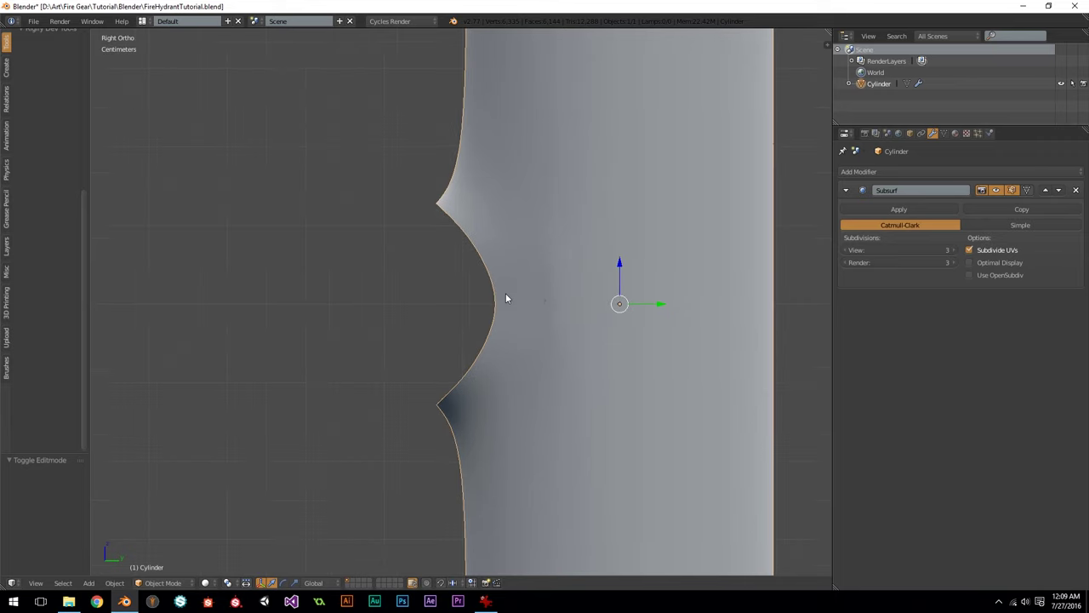
key(z)
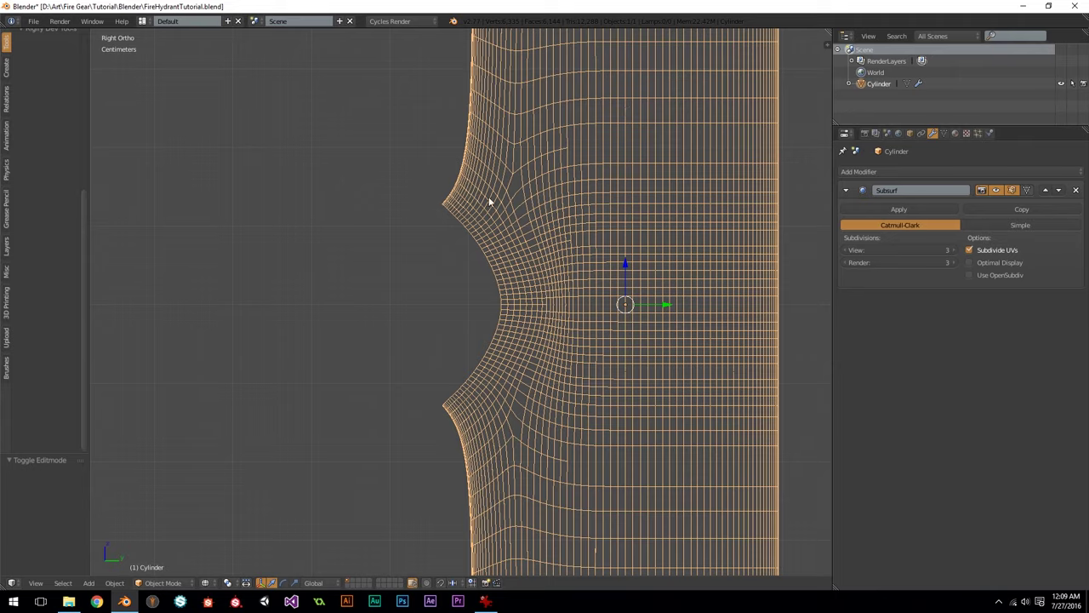
key(z)
scroll(514, 375, down, 3)
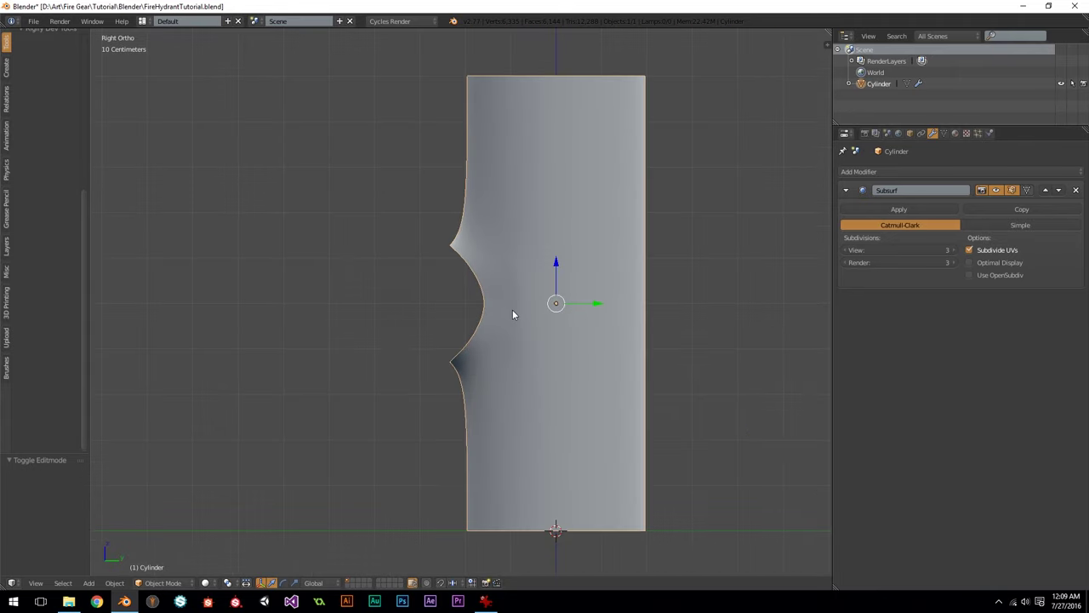
key(KP_1)
key(KP_3)
shift+middle_drag(550, 310, 501, 359)
scroll(501, 359, up, 3)
shift+middle_drag(429, 363, 465, 281)
scroll(457, 337, down, 1)
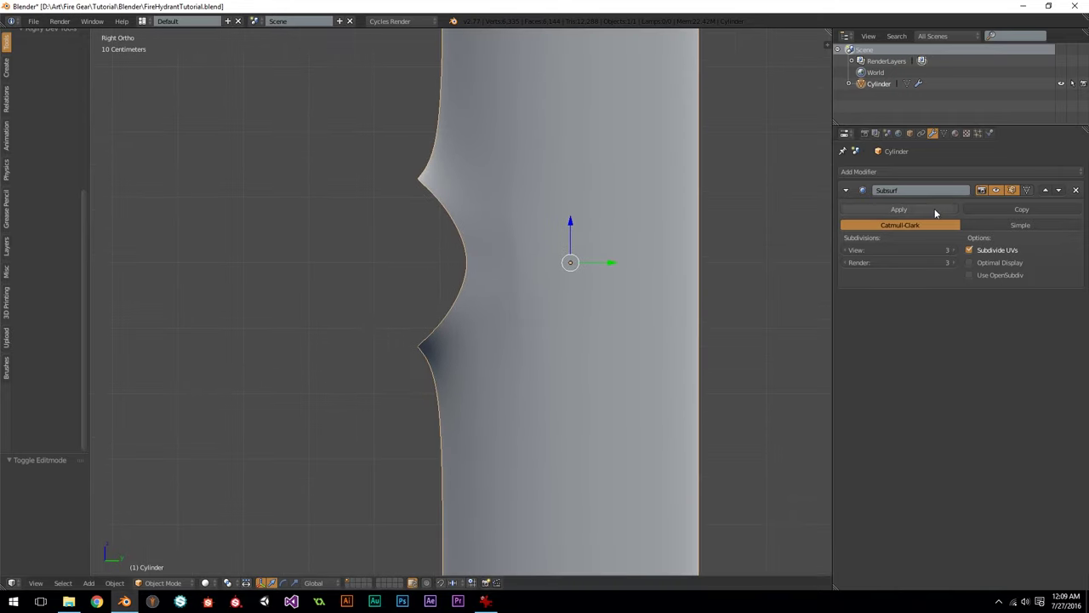
Step: Turn off the Subsurf modifier's display in Edit Mode and compare the outlet's base mesh with the smoothed object
key(Tab)
click(1012, 191)
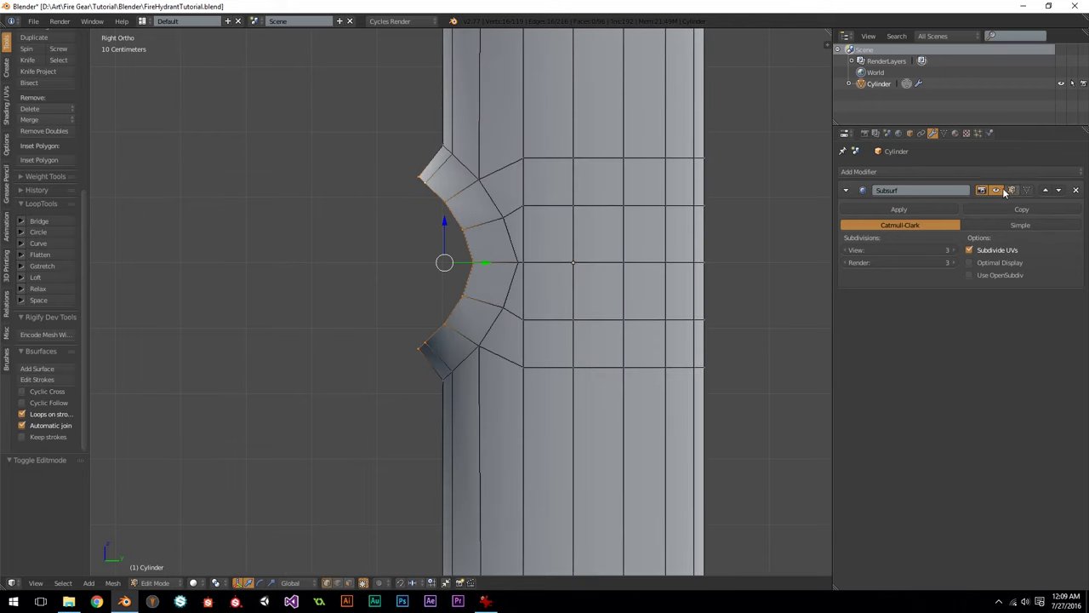
shift+middle_drag(568, 197, 557, 267)
scroll(555, 270, up, 1)
shift+middle_drag(456, 364, 496, 255)
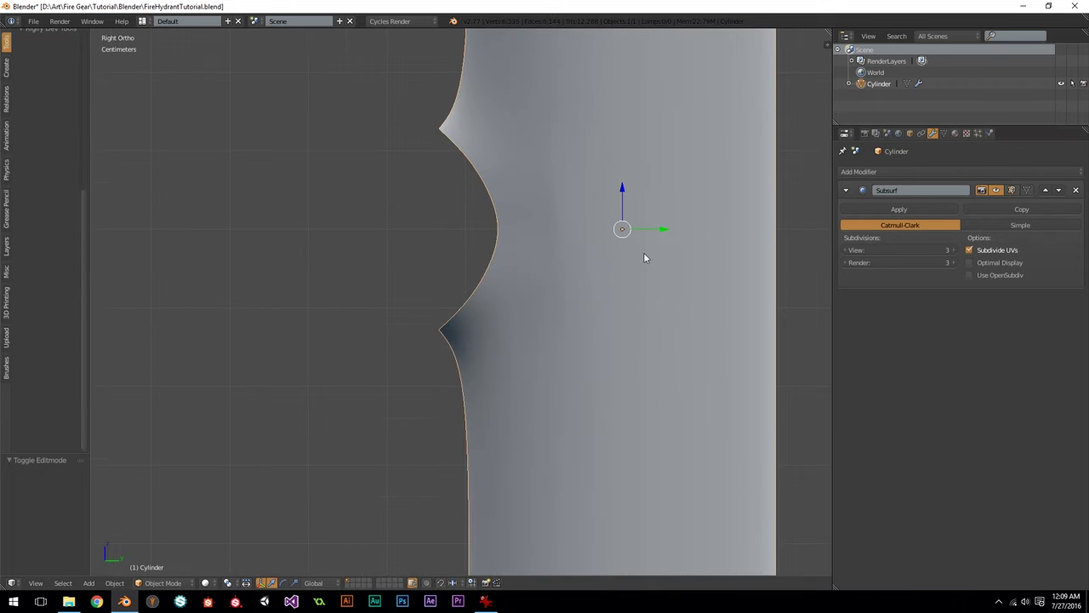
scroll(639, 232, down, 5)
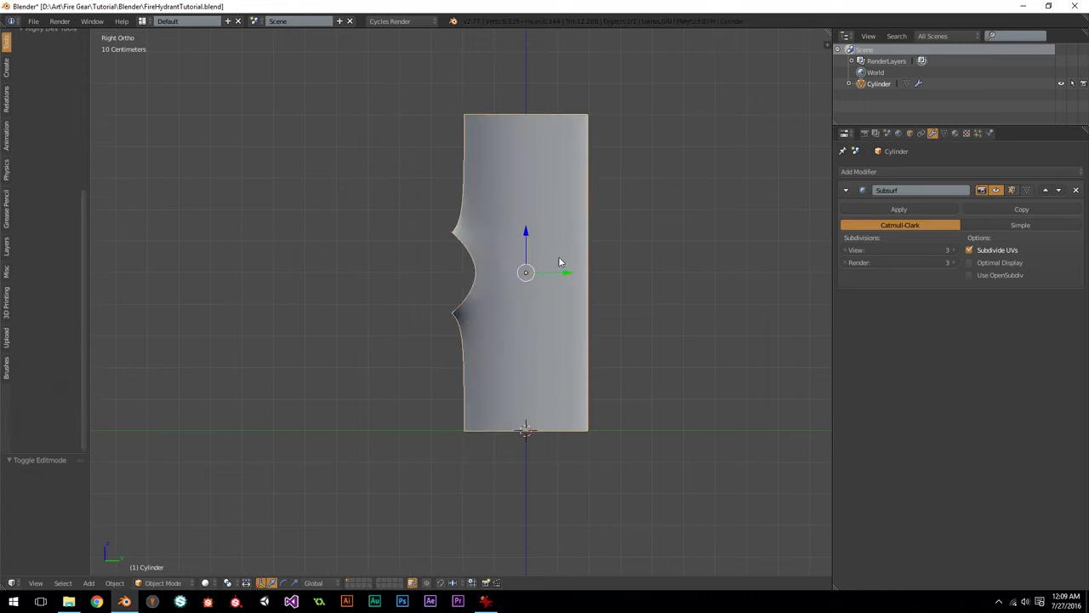
scroll(557, 253, up, 4)
Step: Scale the outlet's outer edge loop along global Y by a factor of about 0.418
key(s)
key(y)
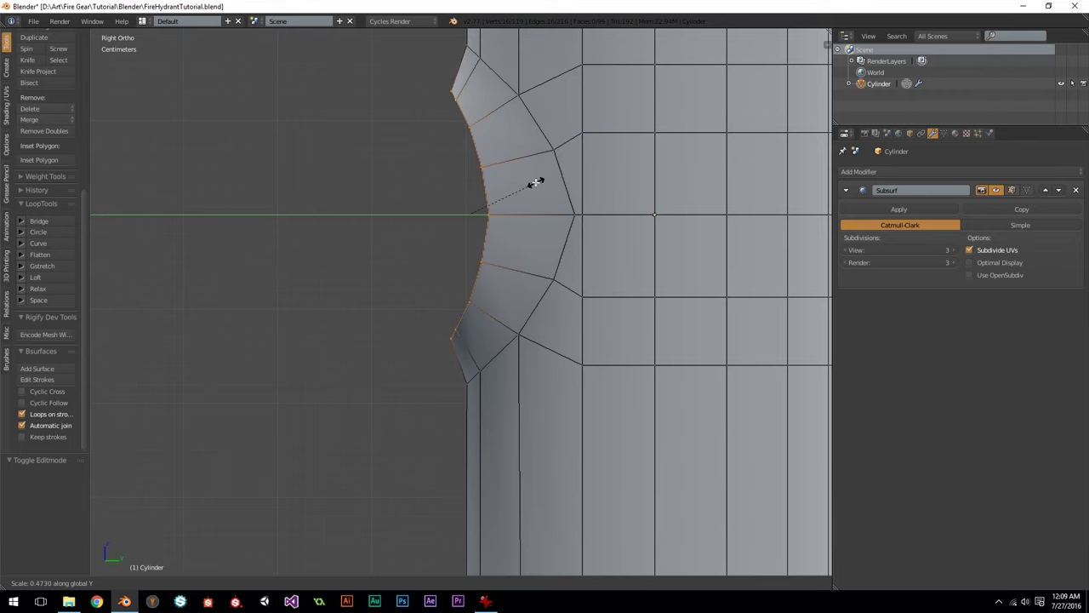
click(536, 207)
Step: Extrude the outlet's outer edge loop about 8.74 cm outward along negative Y
scroll(546, 207, down, 1)
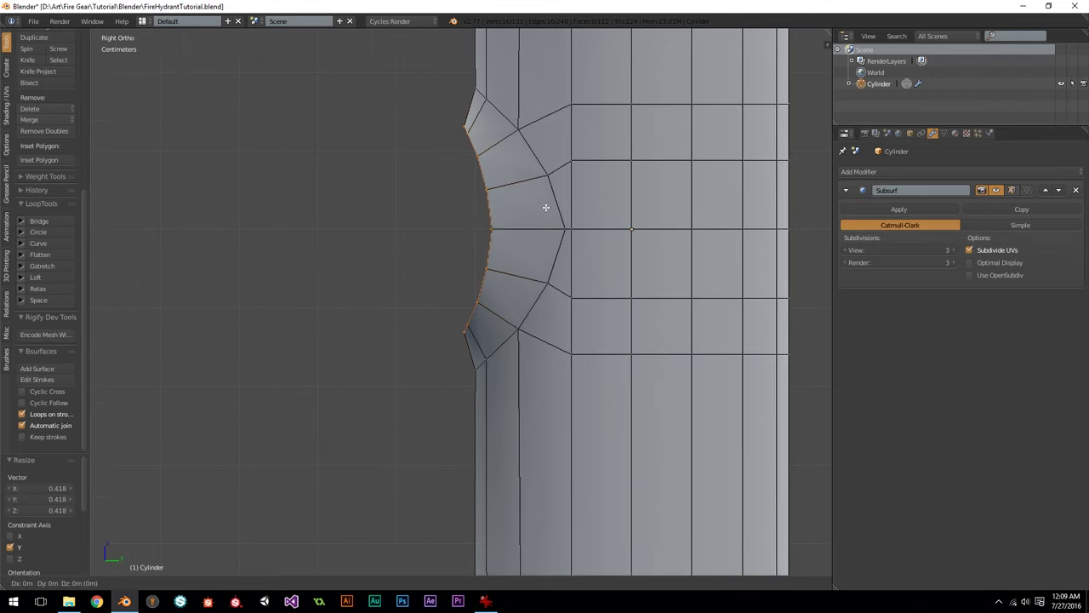
key(e)
key(y)
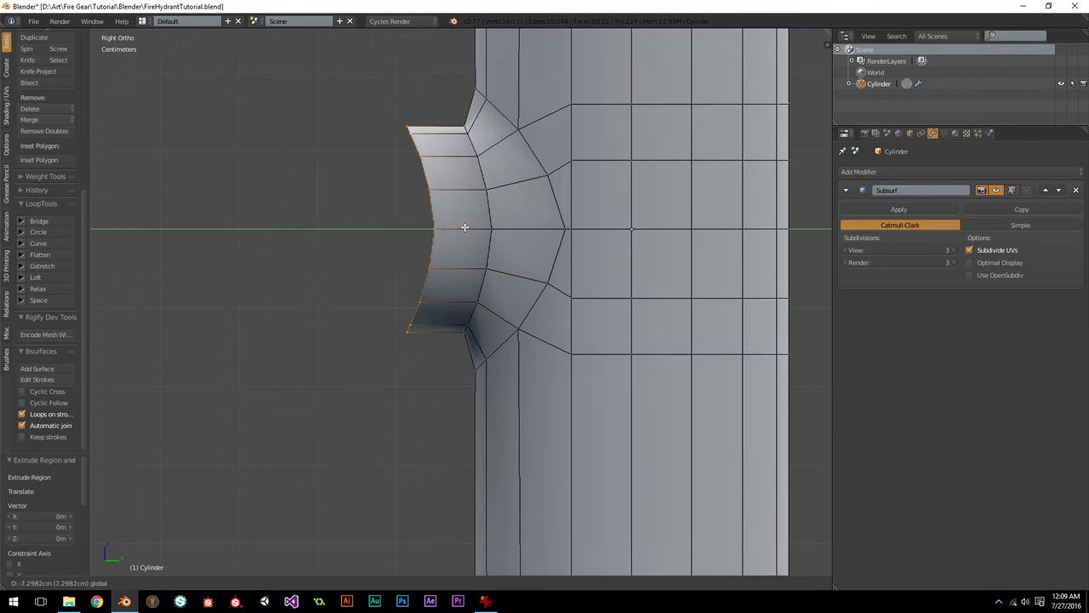
click(454, 227)
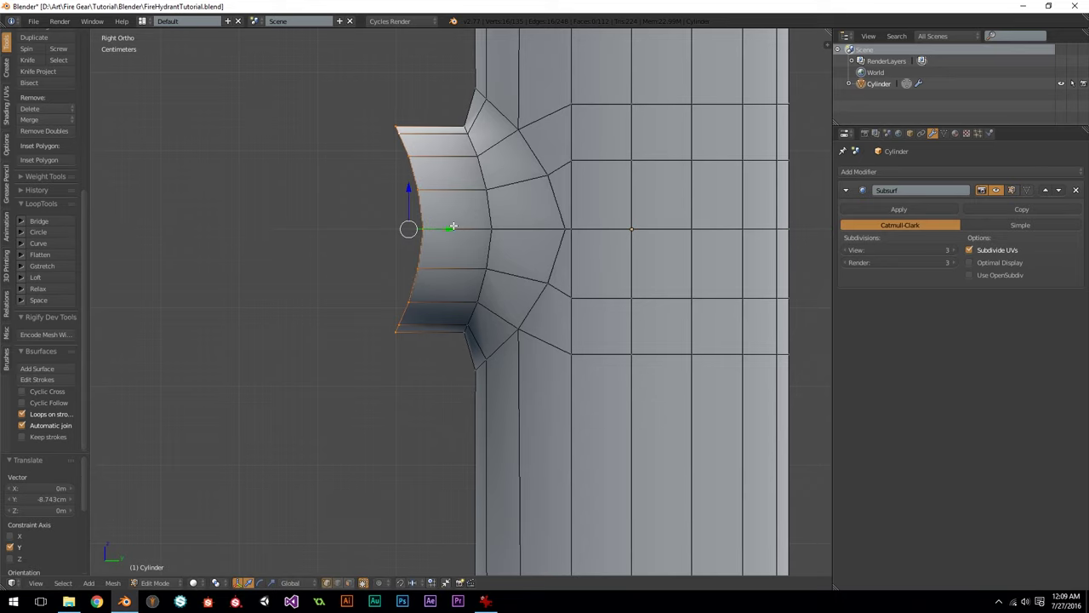
Step: Apply LoopTools Circle with Flatten on to the extruded outlet edge and check its roundness from the front
click(39, 232)
click(11, 493)
key(KP_1)
scroll(387, 242, up, 6)
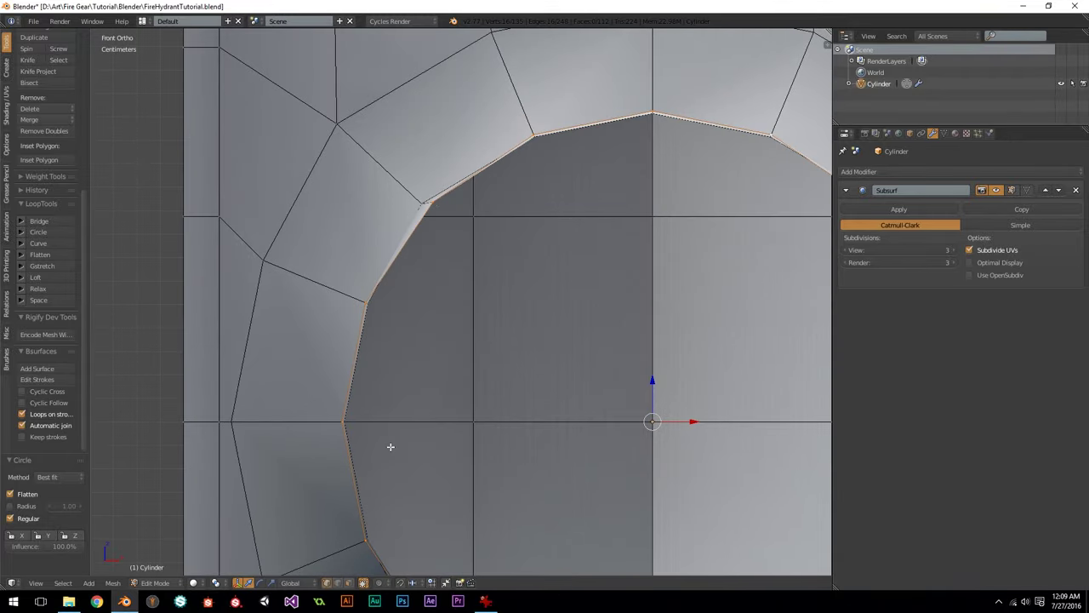
Step: Compare the extruded outlet's shape and proportions in the front and right orthographic views
scroll(390, 446, down, 3)
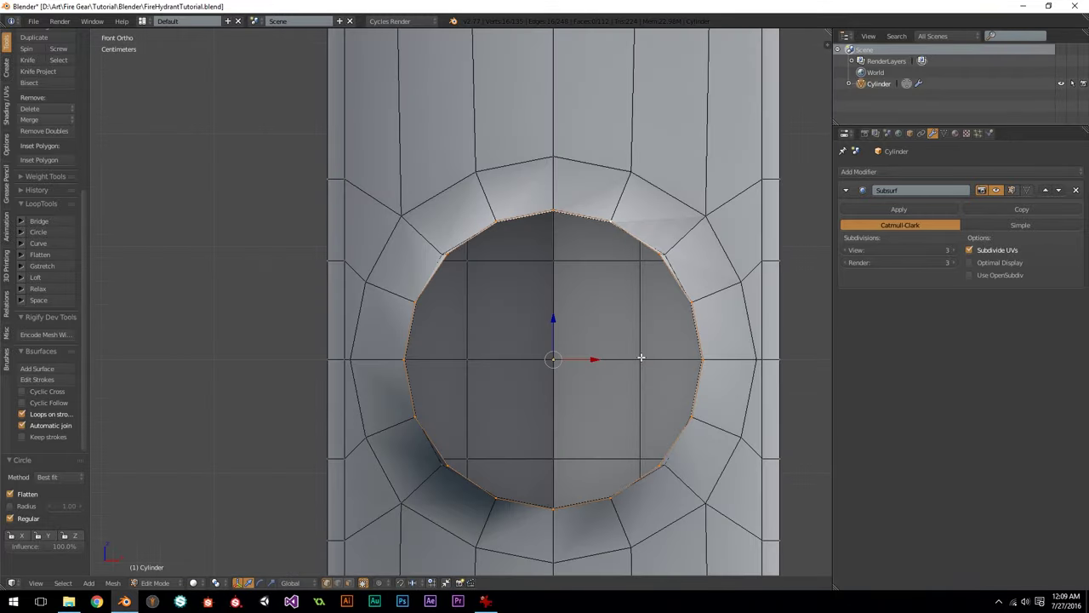
key(KP_3)
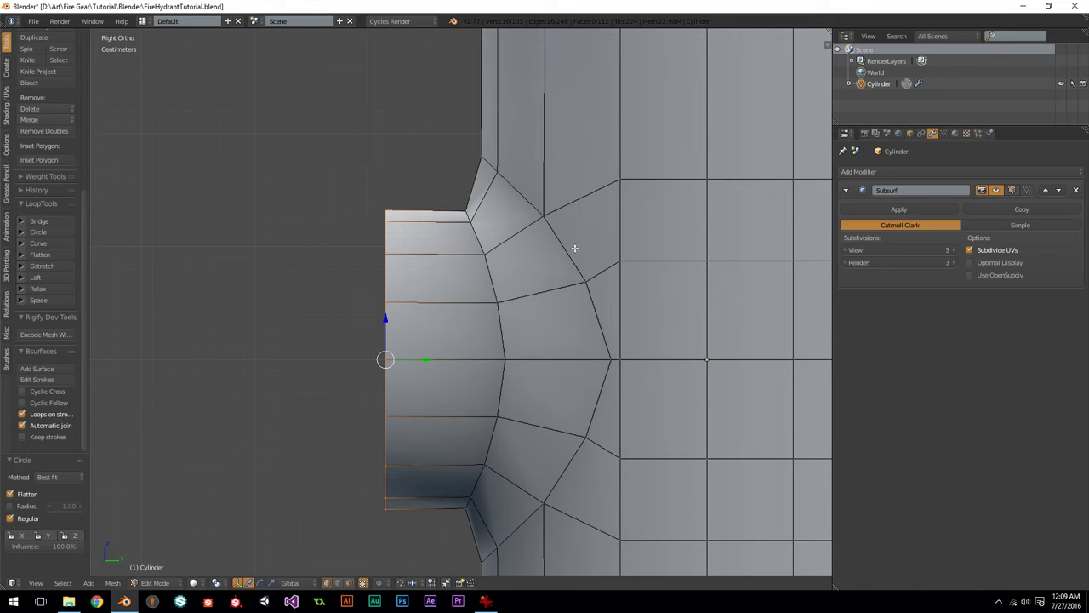
scroll(517, 218, down, 3)
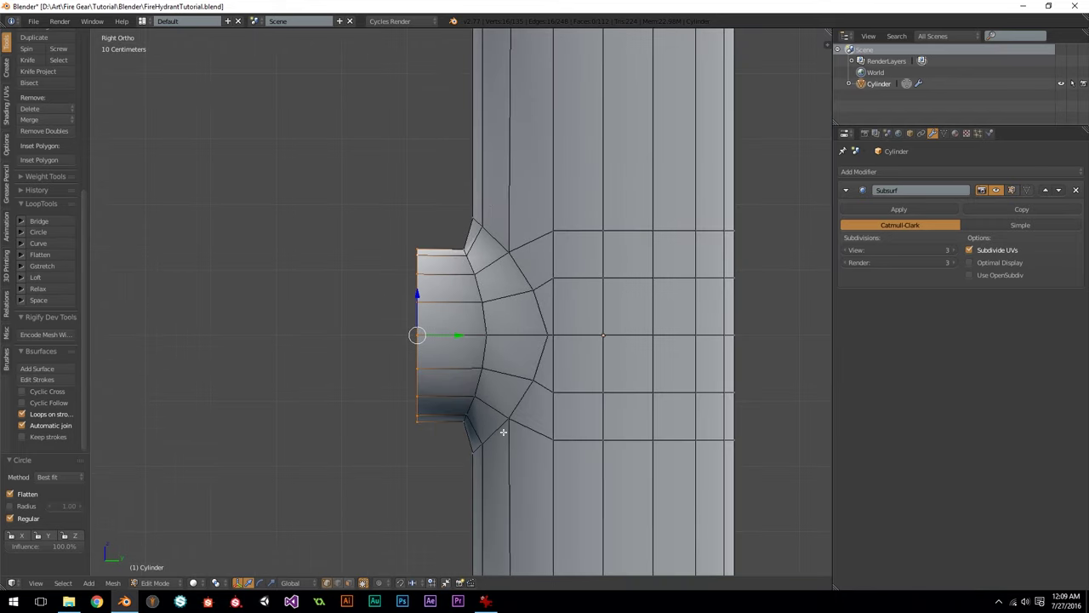
key(KP_1)
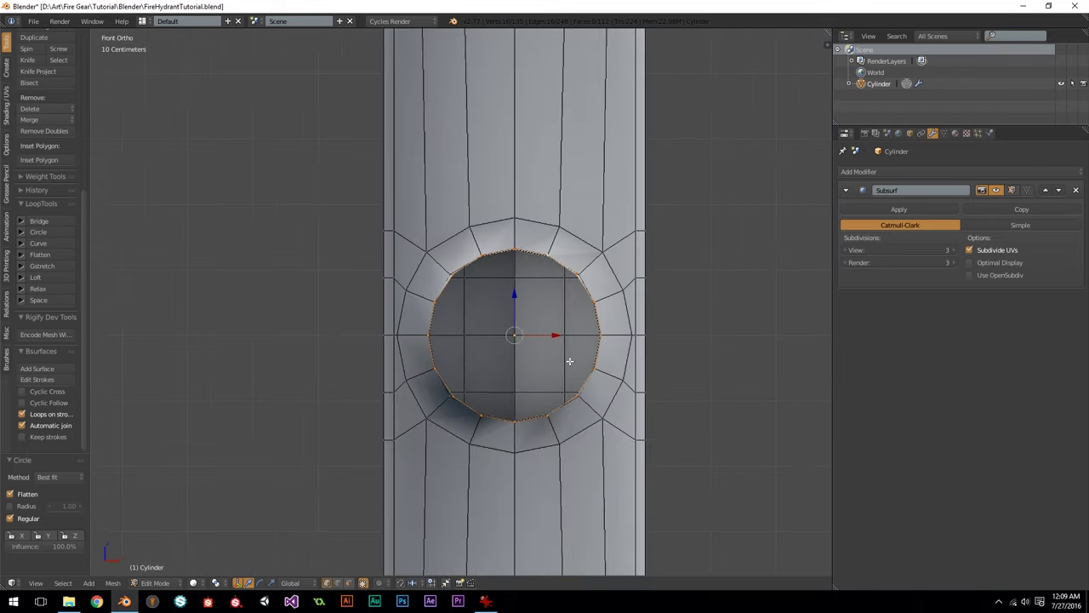
key(KP_3)
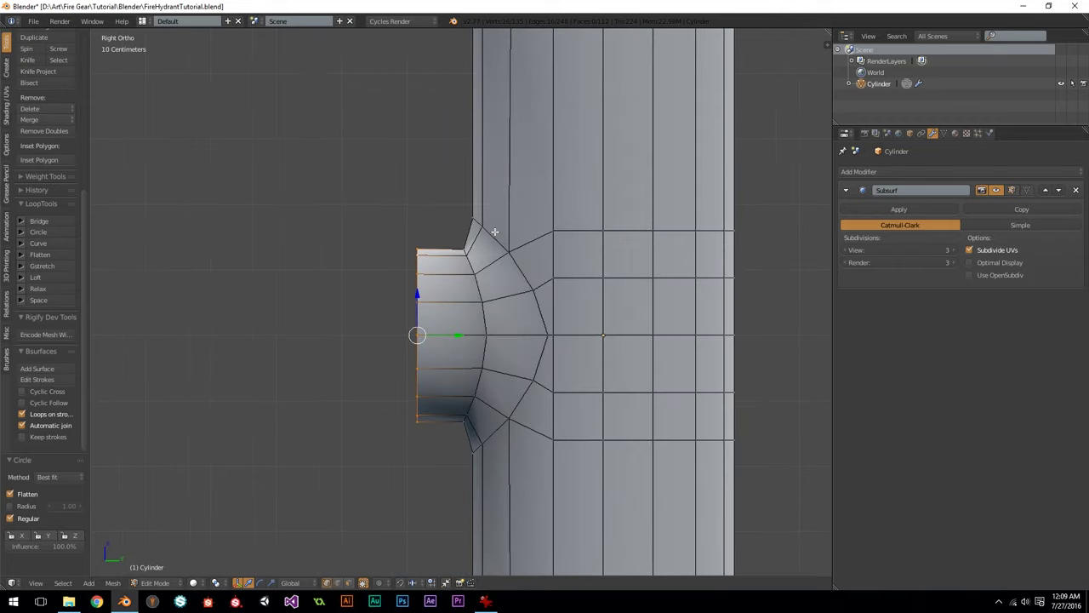
key(KP_1)
key(KP_3)
key(KP_1)
key(KP_3)
key(KP_1)
key(KP_3)
key(KP_3)
scroll(446, 344, up, 2)
key(KP_1)
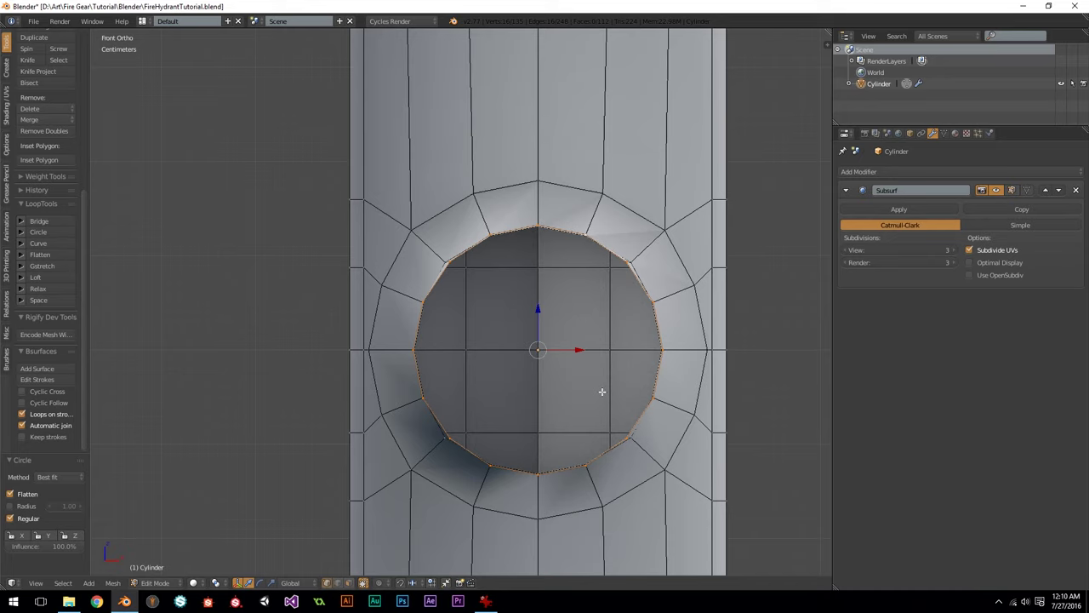
key(KP_3)
scroll(452, 357, down, 3)
scroll(451, 358, up, 2)
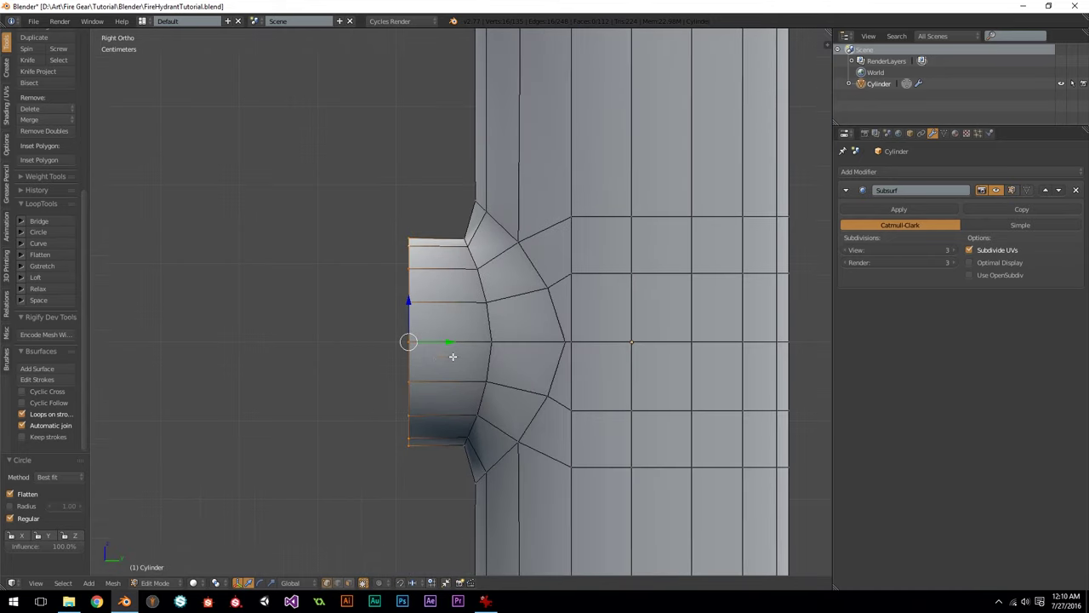
shift+middle_drag(407, 363, 450, 335)
Step: Switch to the reference photo fire-hydr.jpg in IrfanView and examine the side outlet's rings, cap and nut up close
key(alt+Tab)
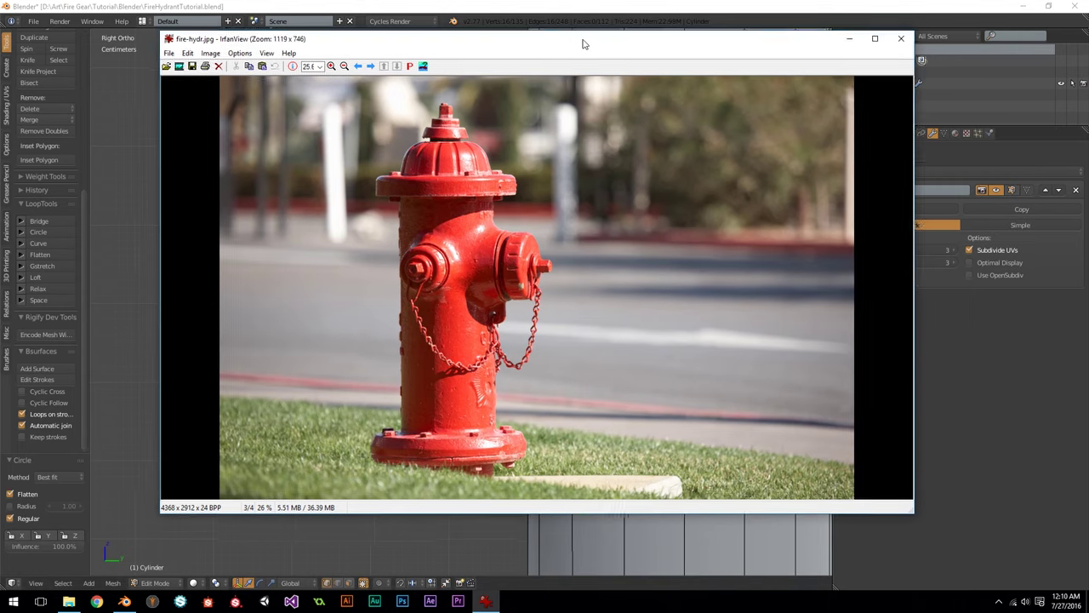
double_click(576, 39)
key(Left)
key(Left)
key(Right)
key(Right)
key(Right)
key(Left)
drag(450, 179, 690, 421)
click(588, 332)
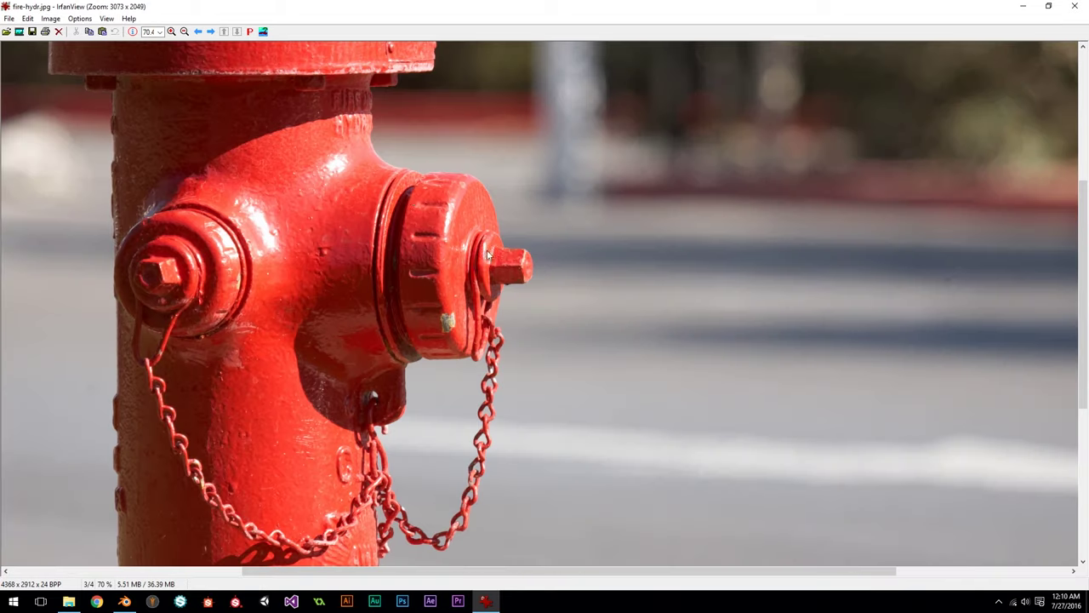
drag(313, 146, 565, 374)
click(465, 301)
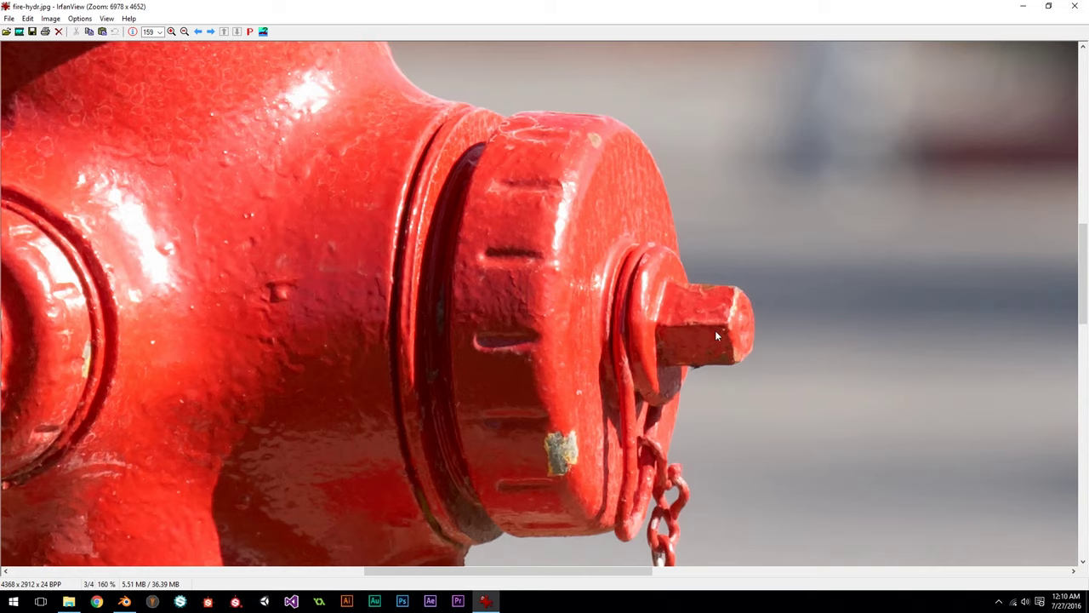
click(1079, 5)
Step: Extrude the outlet's outer edge loop about 1 cm outward along negative Y
shift+middle_drag(458, 330, 510, 313)
scroll(545, 252, up, 2)
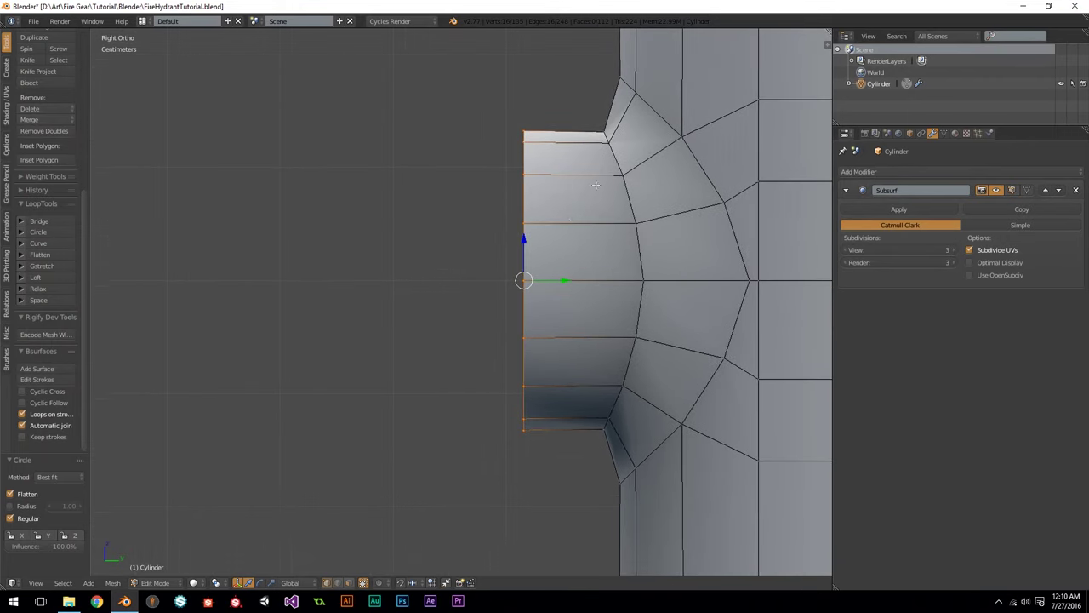
key(e)
key(y)
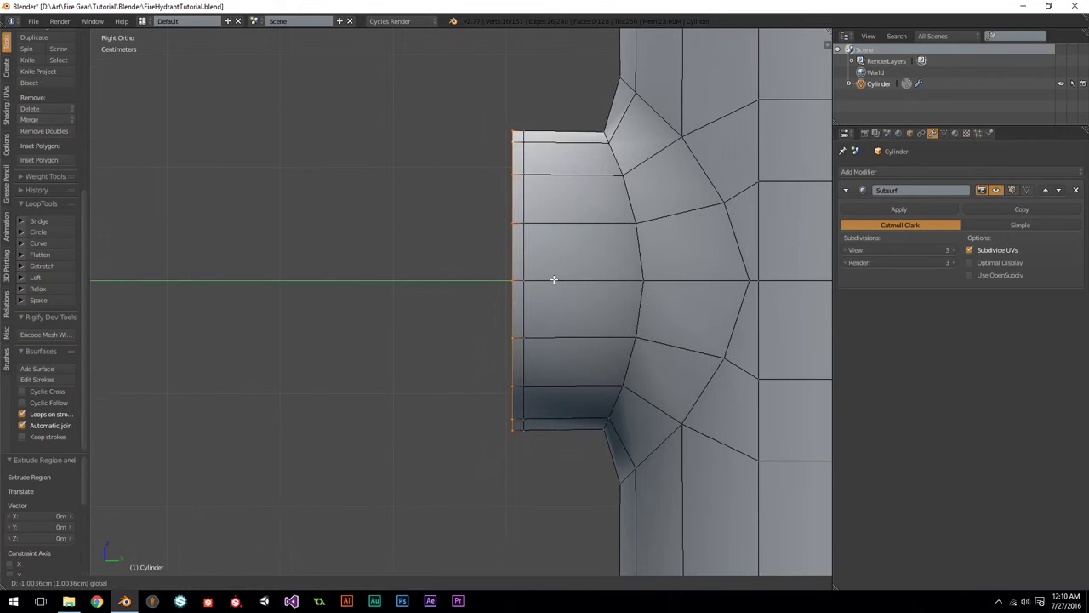
click(553, 279)
Step: Continue the outlet outward along negative Y with further extruded segments, making the final cap segment about 6.98 cm long
shift+middle_drag(570, 221, 669, 232)
scroll(630, 237, up, 1)
key(e)
right_click(668, 232)
drag(624, 265, 550, 242)
shift+middle_drag(574, 228, 612, 231)
key(e)
right_click(612, 230)
drag(583, 265, 493, 260)
Step: Extrude the outlet's front edge loop in place and scale it inward by about 0.44 to form the cap's flat face
key(KP_1)
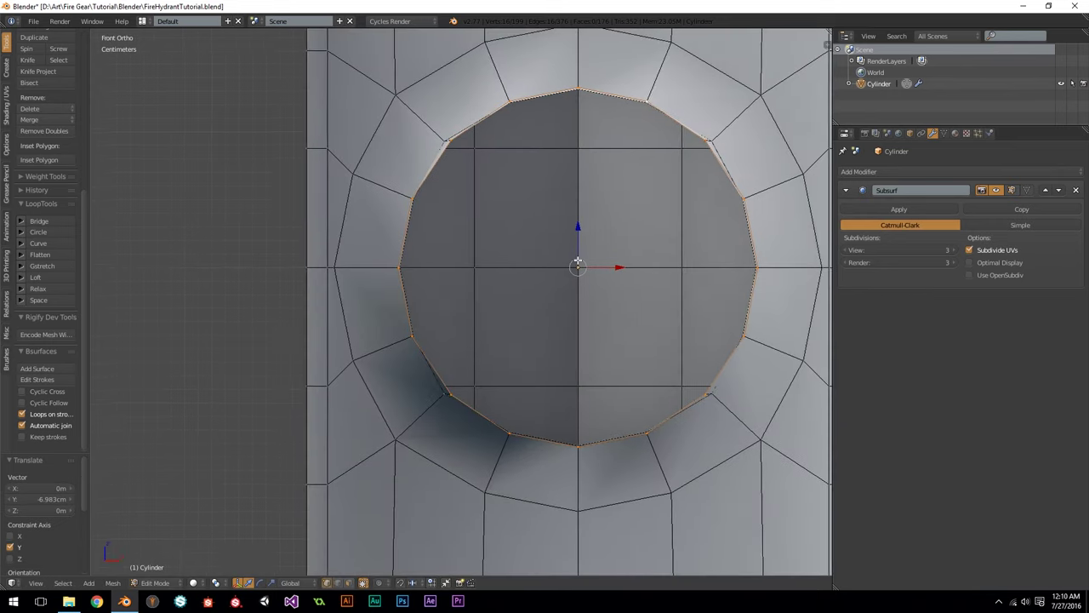
key(e)
key(Escape)
key(s)
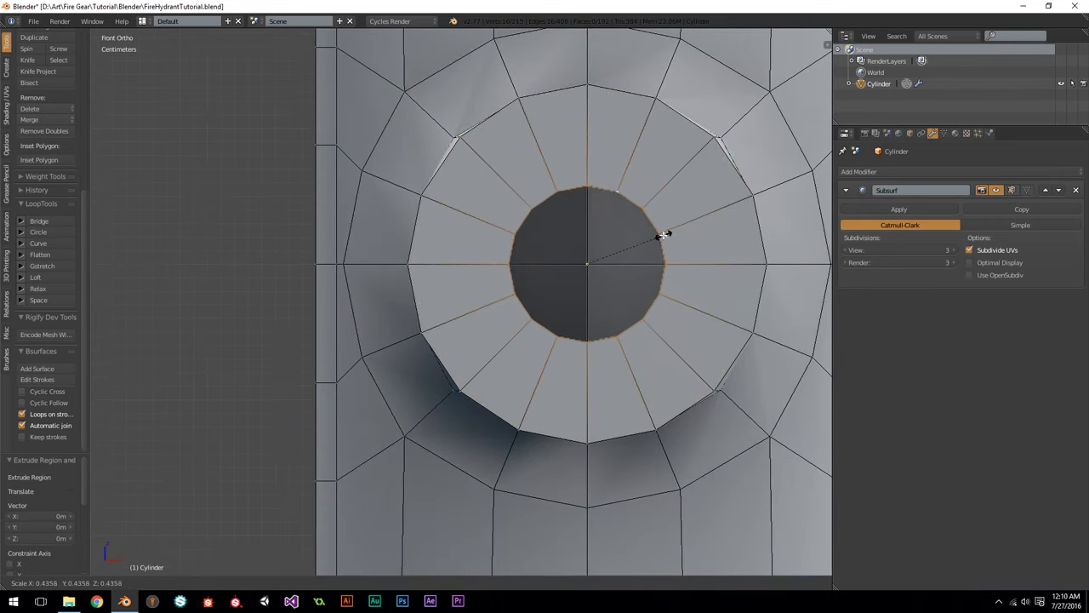
click(666, 236)
Step: Extrude the cap's inner edge loop outward along negative Y in short collar segments, the last two about 1.09 cm and 9 mm
key(KP_3)
shift+middle_drag(611, 239, 640, 240)
key(e)
right_click(555, 257)
drag(526, 265, 508, 263)
key(e)
right_click(523, 265)
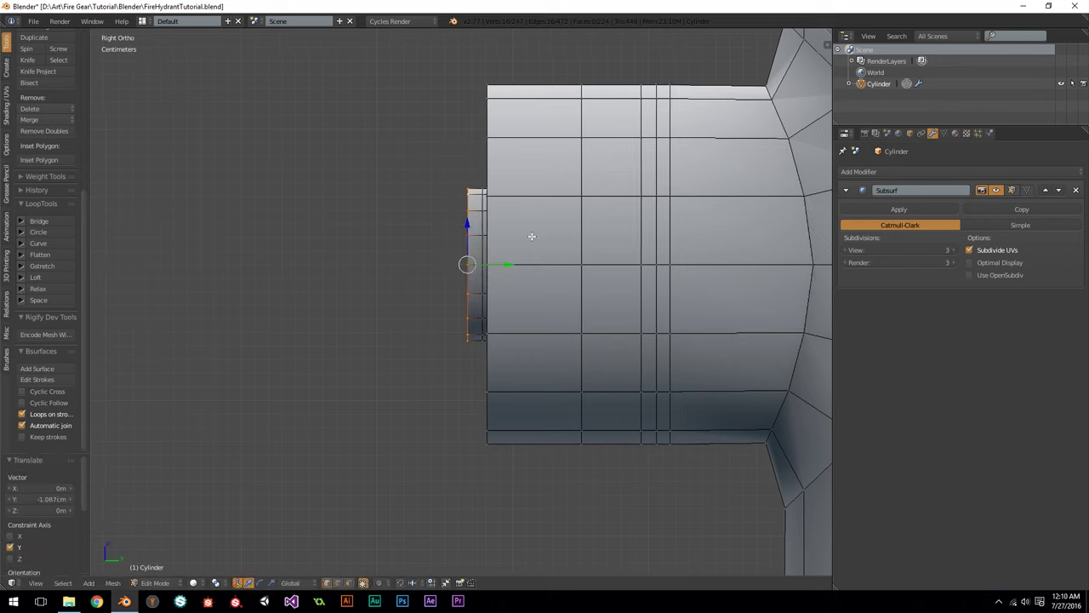
scroll(508, 263, up, 1)
scroll(564, 245, up, 1)
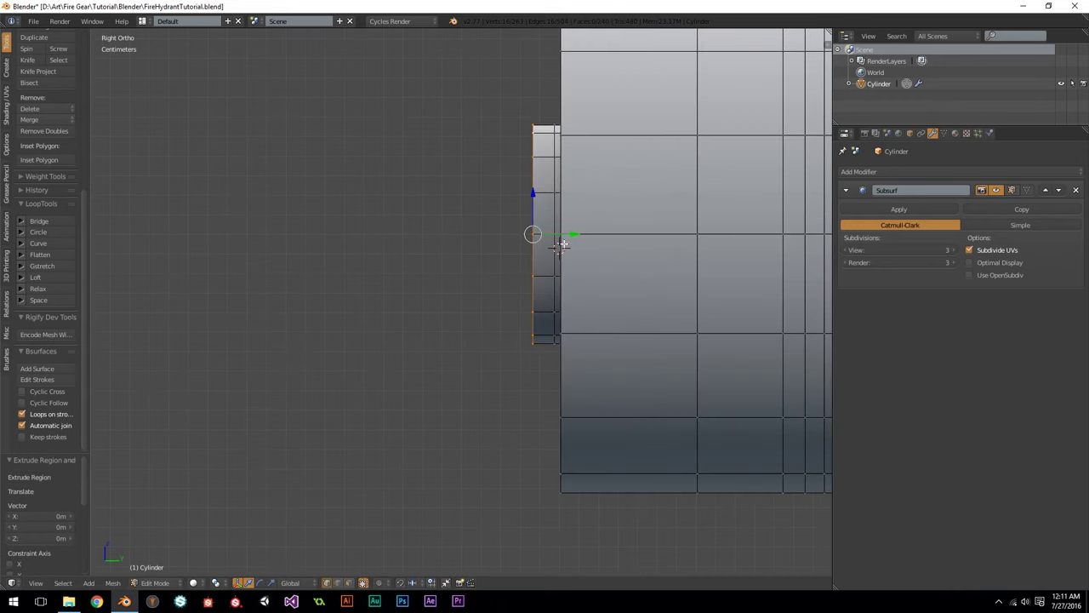
drag(573, 233, 555, 233)
scroll(568, 233, down, 1)
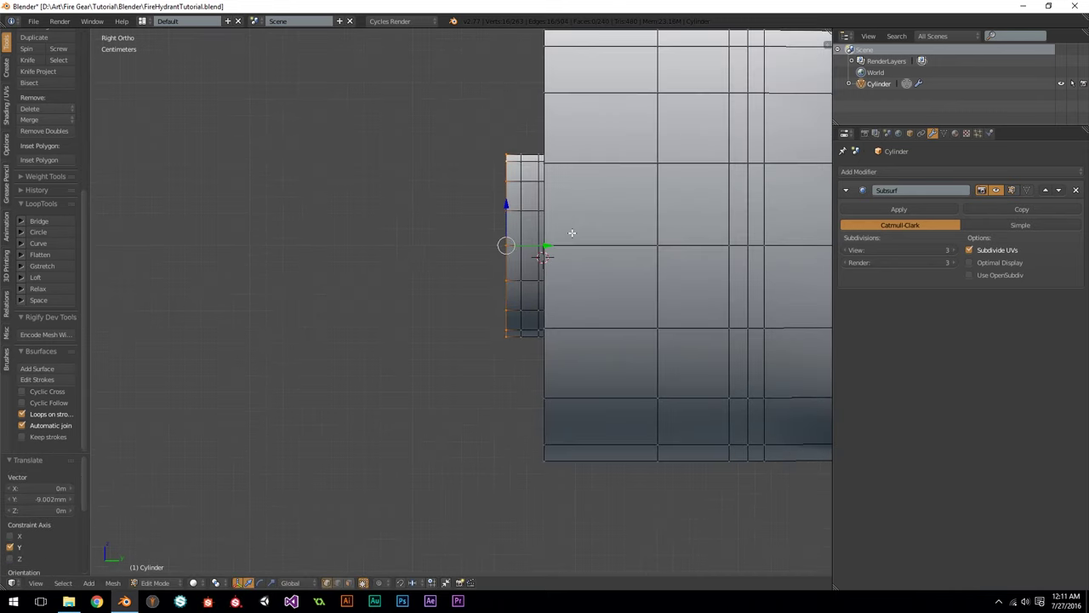
Step: Extrude the collar's front edge loop in place and scale it inward to form the base of the nut
key(KP_1)
key(e)
key(s)
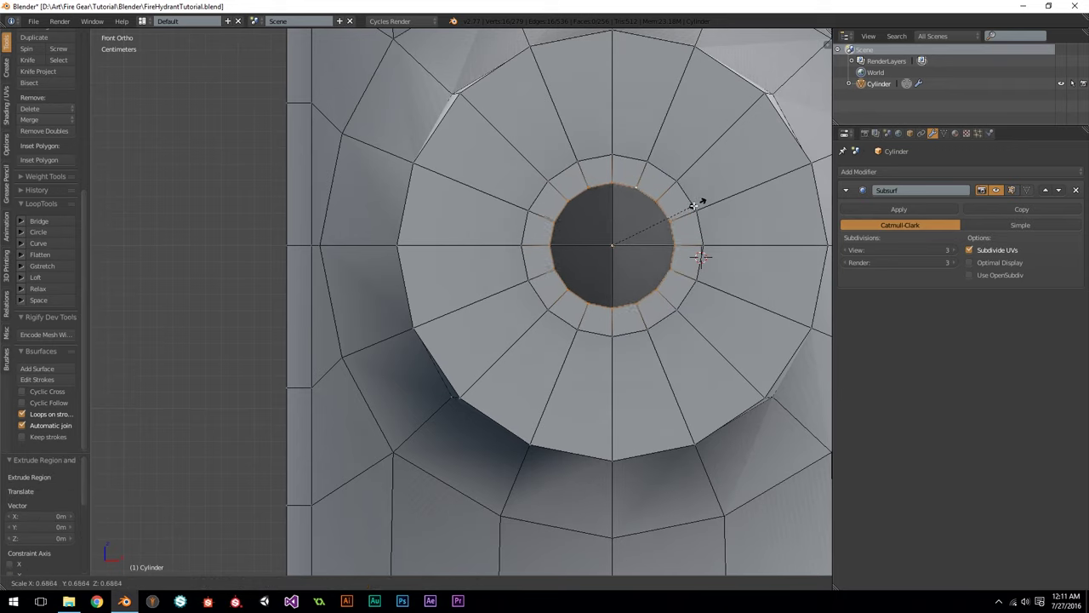
click(678, 210)
Step: Extrude the nut's edge loop 5.75 cm outward along negative Y
key(KP_3)
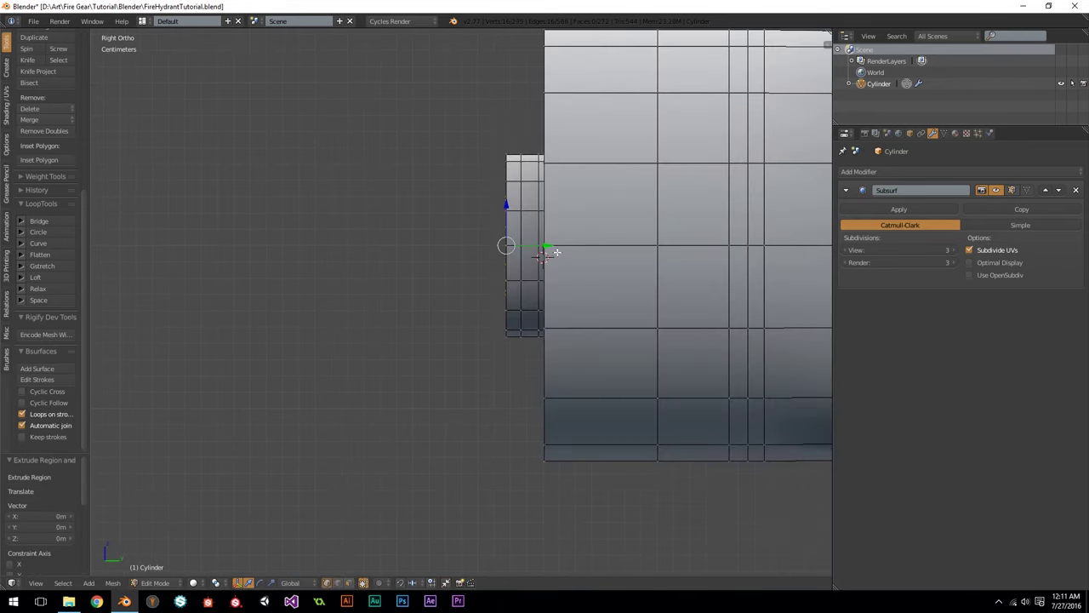
key(e)
key(y)
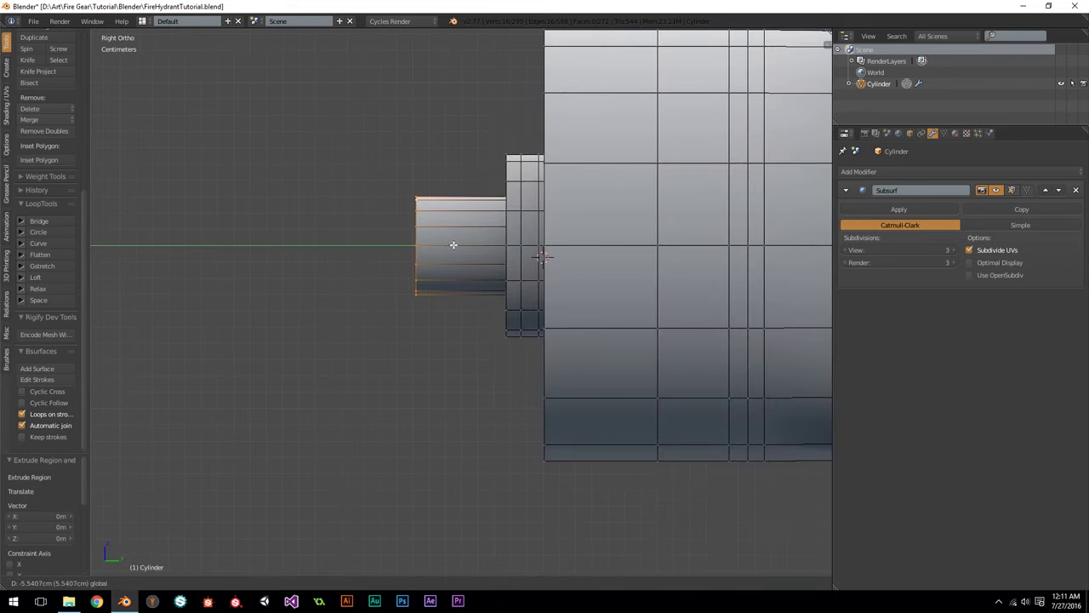
click(451, 244)
scroll(603, 215, down, 5)
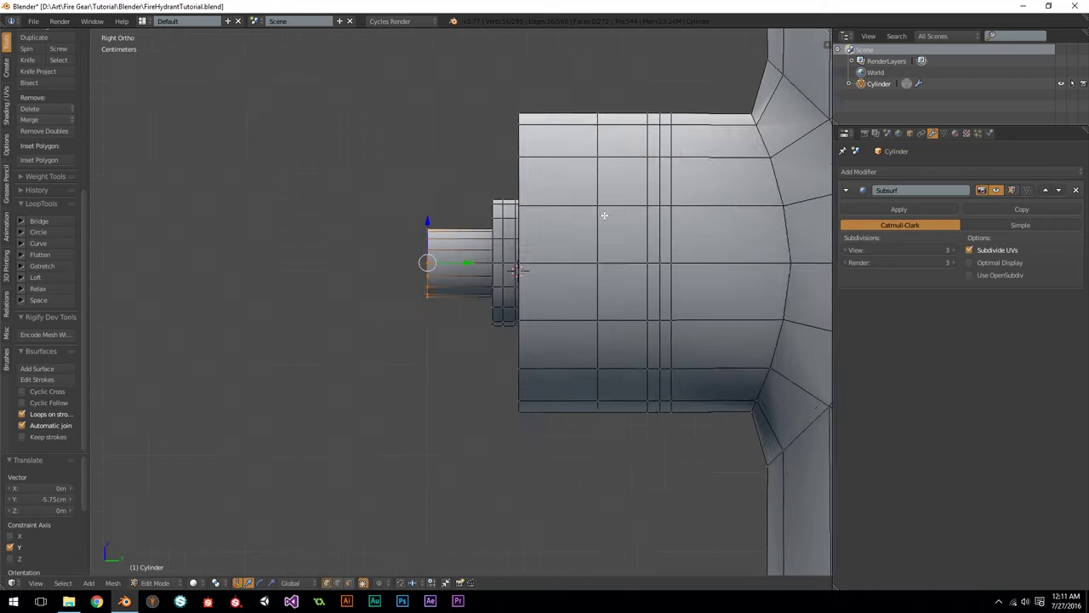
Step: Reset the 3D cursor's location to 0 on X, Y and Z
scroll(604, 215, down, 3)
scroll(492, 310, up, 5)
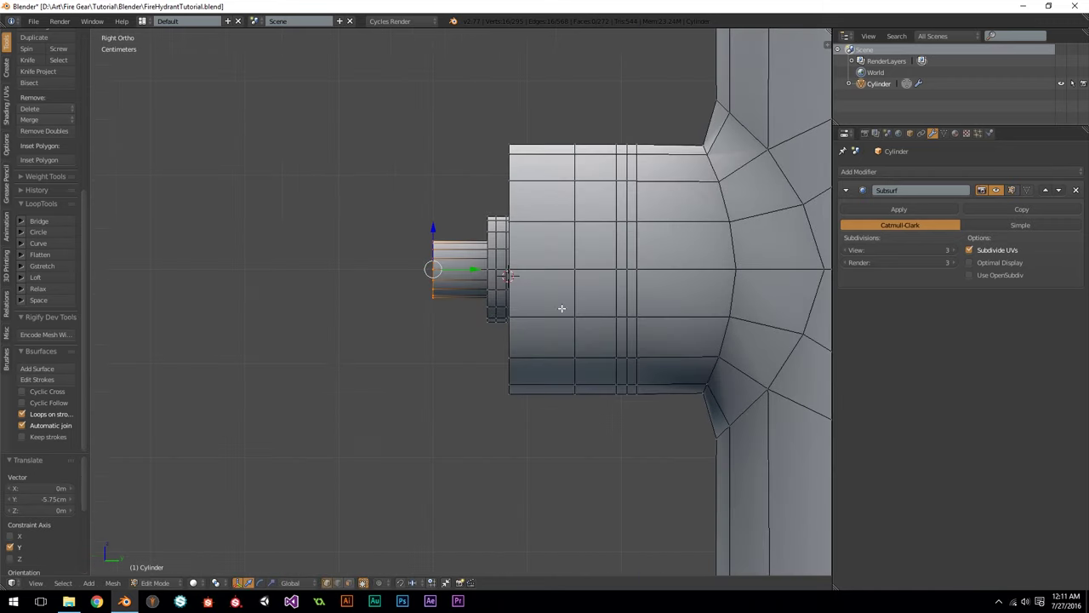
scroll(694, 311, down, 3)
shift+middle_drag(703, 359, 591, 325)
scroll(390, 260, up, 3)
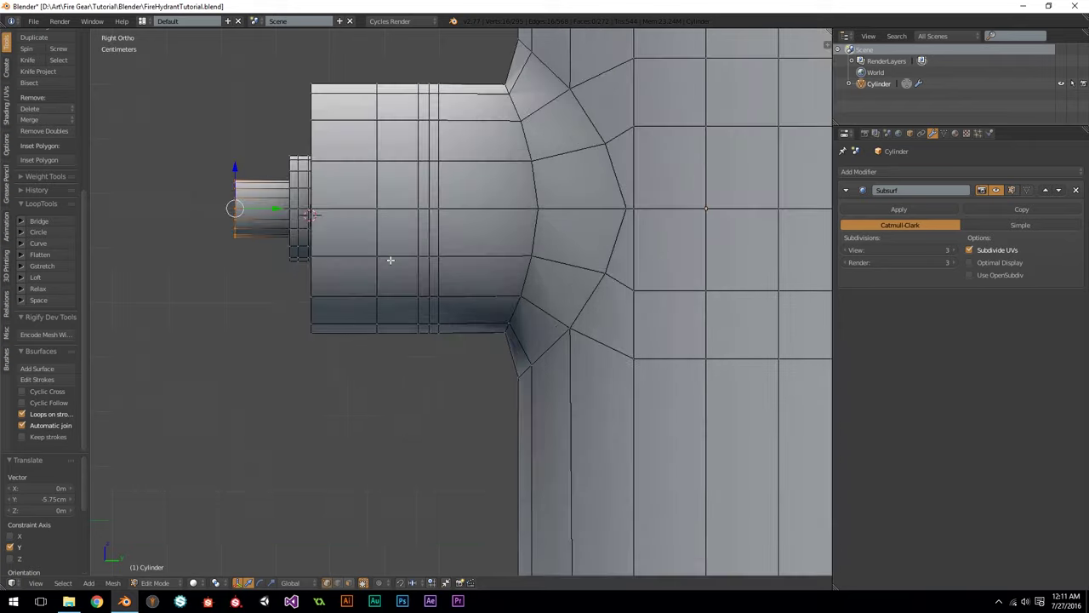
scroll(382, 226, down, 3)
key(n)
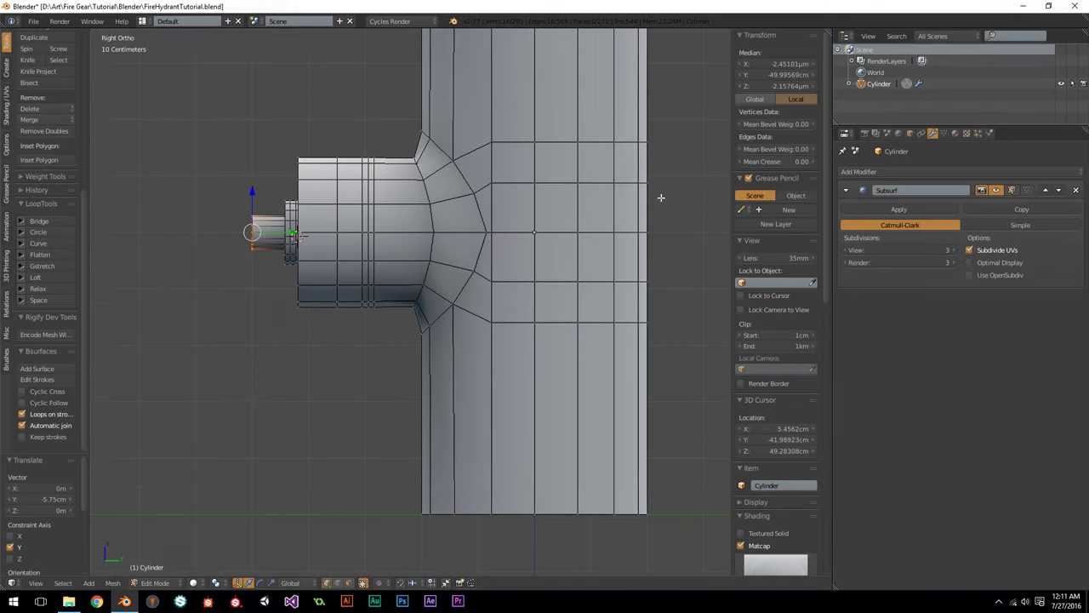
scroll(792, 244, down, 2)
right_click(798, 317)
click(798, 327)
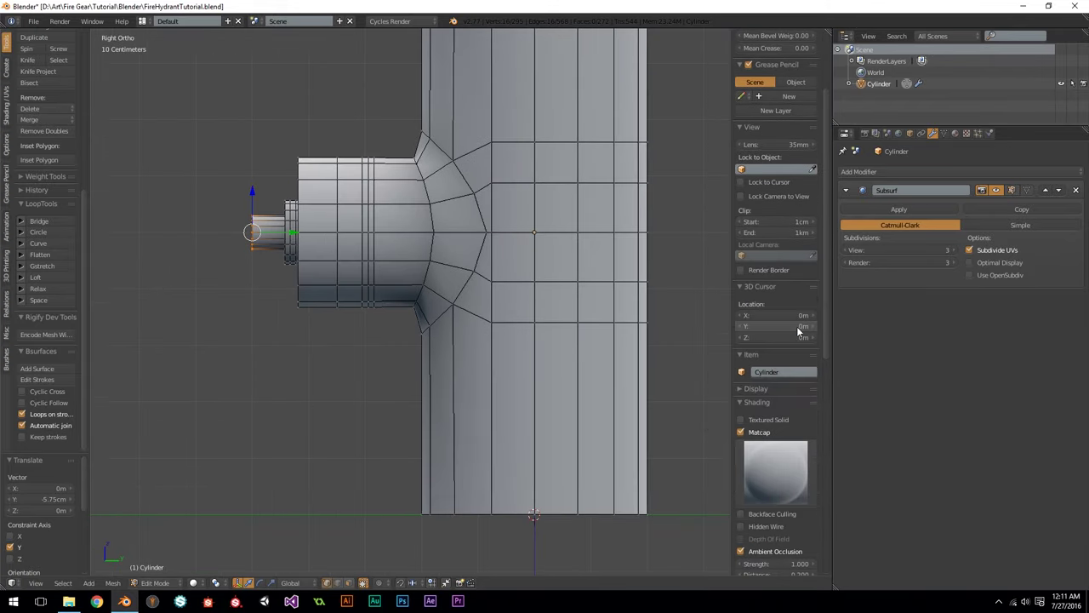
key(n)
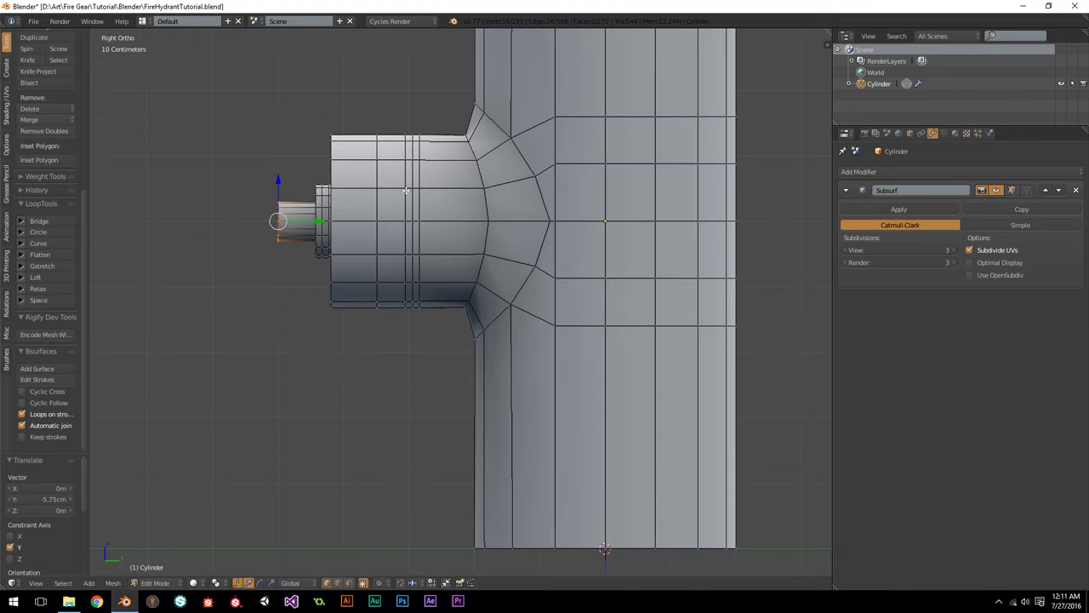
Step: Extrude two face loops around the outlet, the wide band behind the cap and the narrow rear band, and shrink them inward by about 0.019
scroll(462, 210, up, 3)
key(KP_1)
key(KP_3)
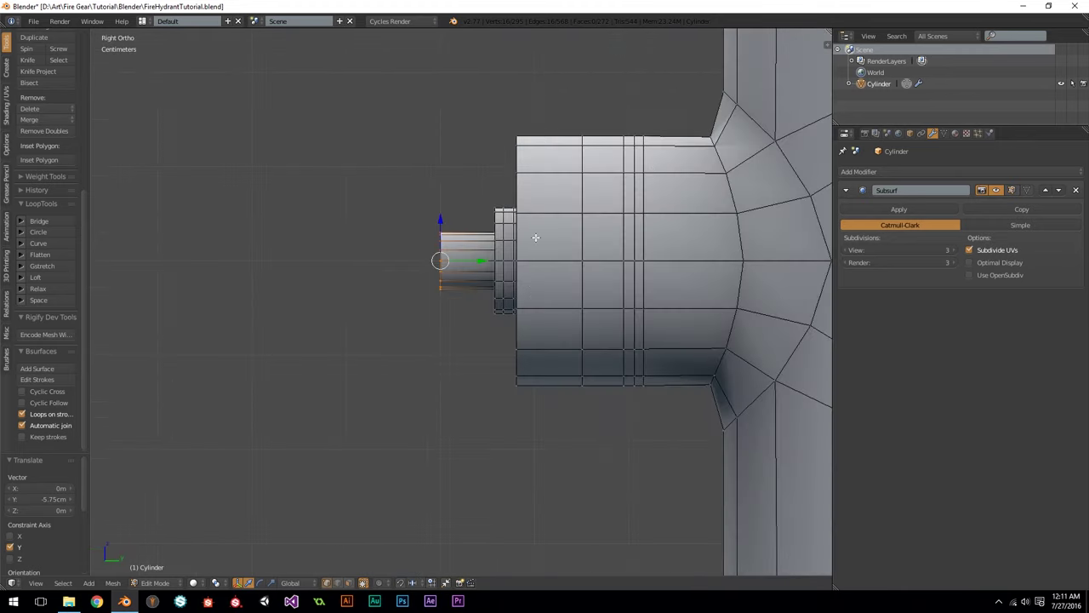
click(348, 582)
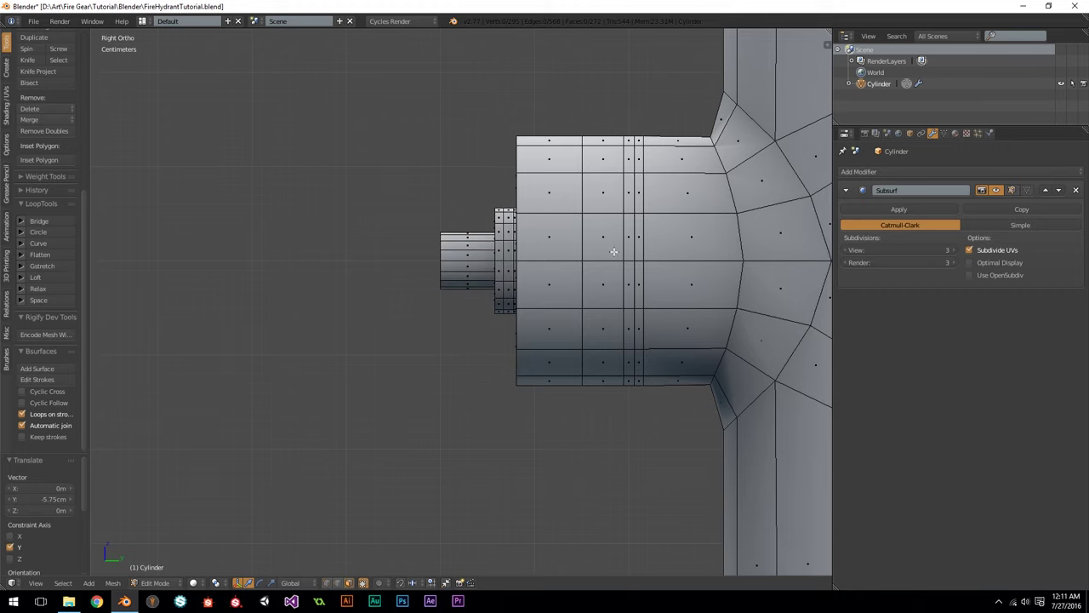
scroll(613, 252, up, 2)
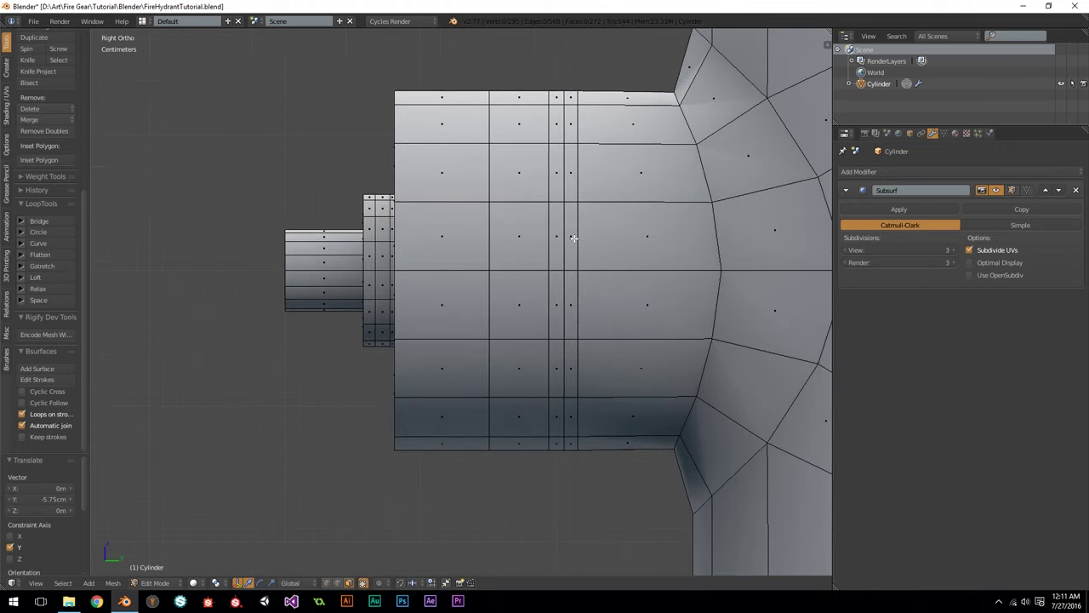
alt+right_click(570, 99)
alt+shift+right_click(528, 103)
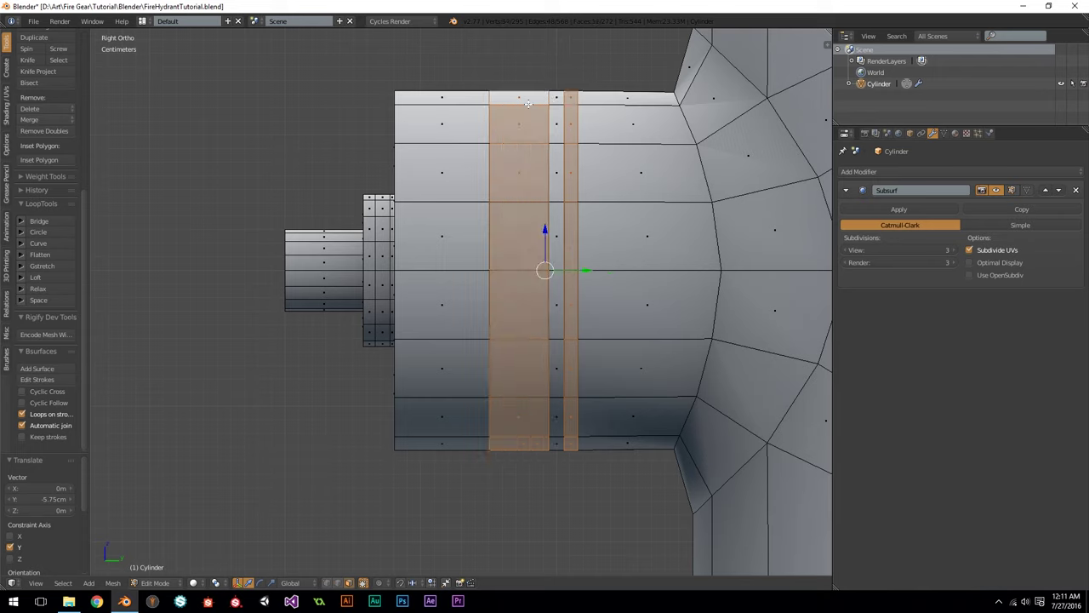
key(e)
right_click(620, 148)
shift+middle_drag(620, 148, 612, 148)
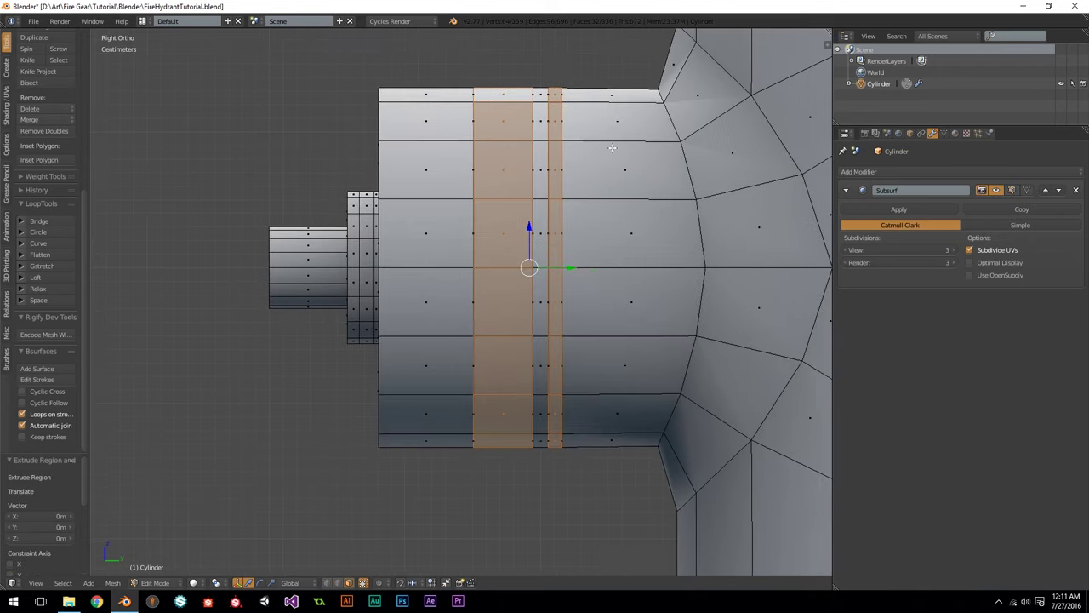
key(alt+s)
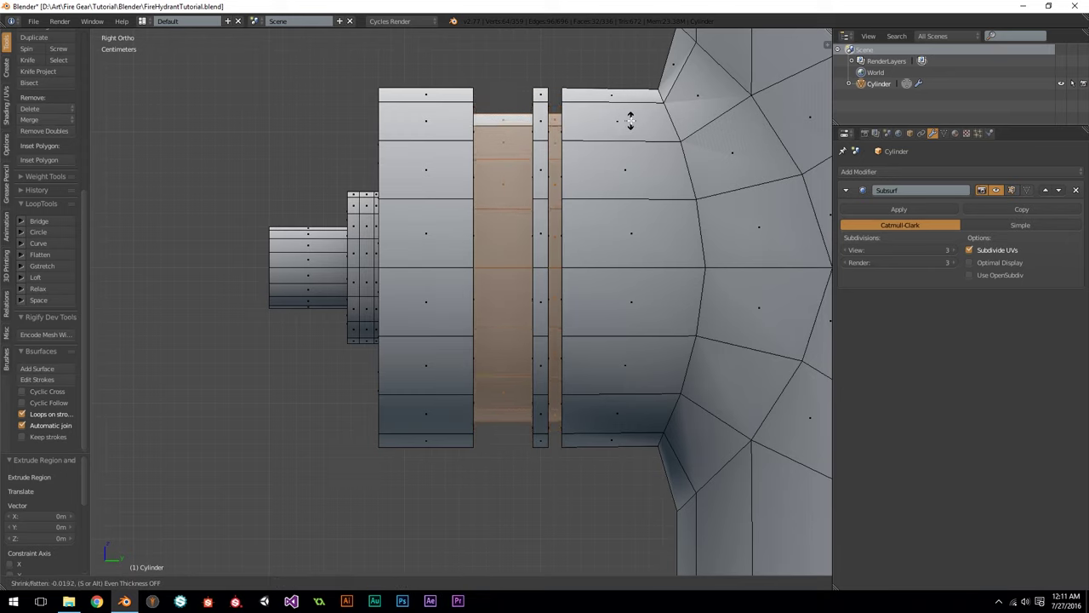
click(630, 119)
middle_drag(600, 197, 554, 229)
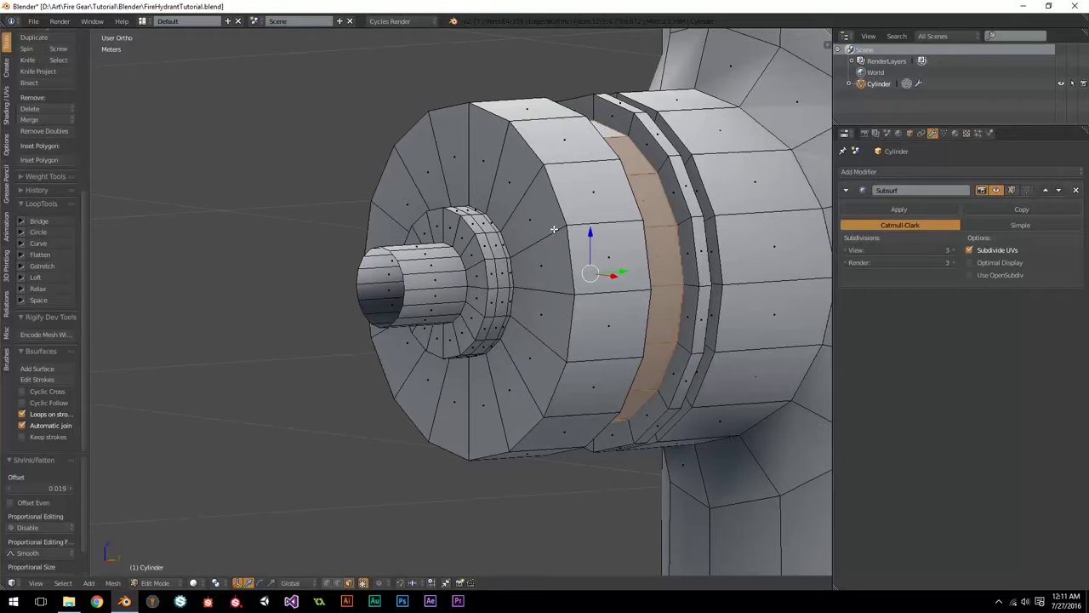
Step: Extrude the middle face loop of the cap's small collar and fatten it outward by about 0.0024
key(KP_3)
scroll(607, 238, up, 5)
shift+middle_drag(627, 104, 589, 160)
key(e)
right_click(607, 157)
key(alt+s)
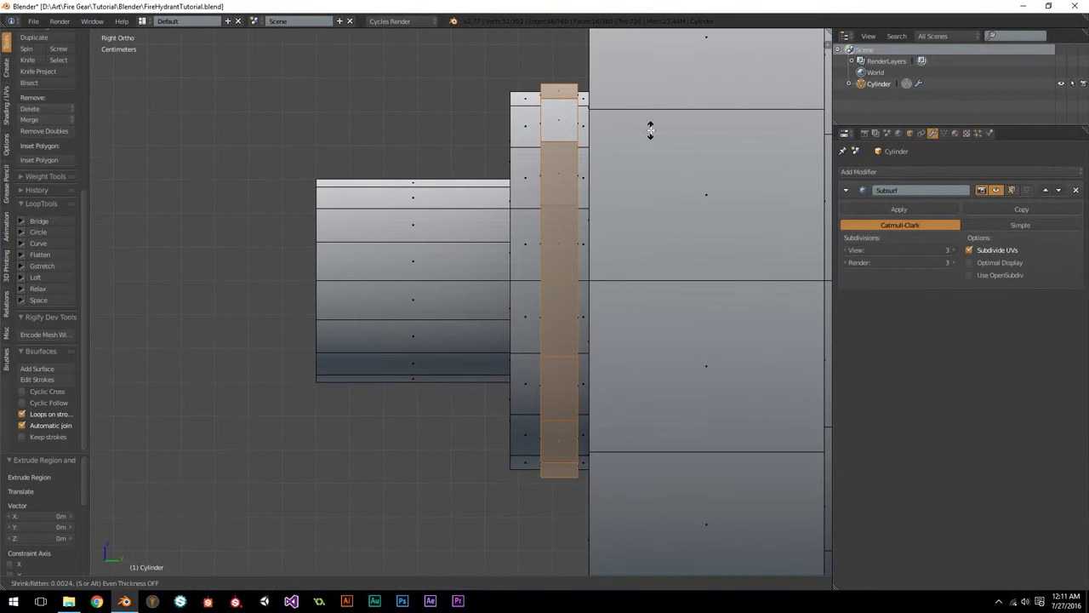
click(658, 129)
Step: Leave Edit Mode and inspect the smoothed outlet, cap and nut from an angled view
middle_drag(657, 128, 573, 259)
scroll(574, 259, down, 4)
key(Tab)
scroll(624, 338, up, 2)
scroll(624, 338, down, 2)
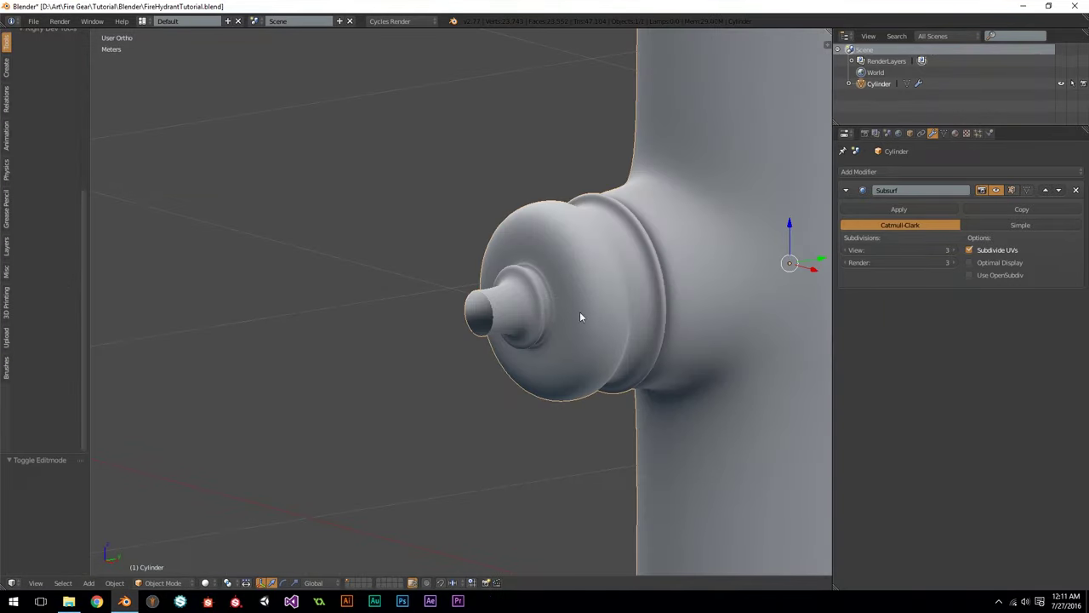
Step: Close the open end of the nut by extruding its rim edge loop in place and merging the new vertices at center
key(KP_1)
key(KP_3)
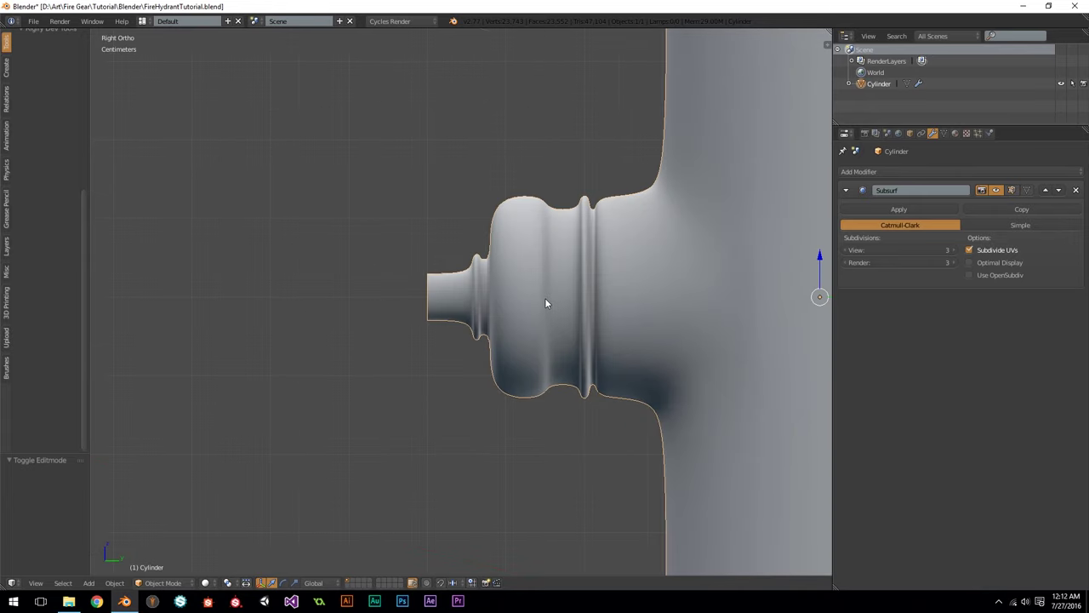
scroll(546, 303, up, 2)
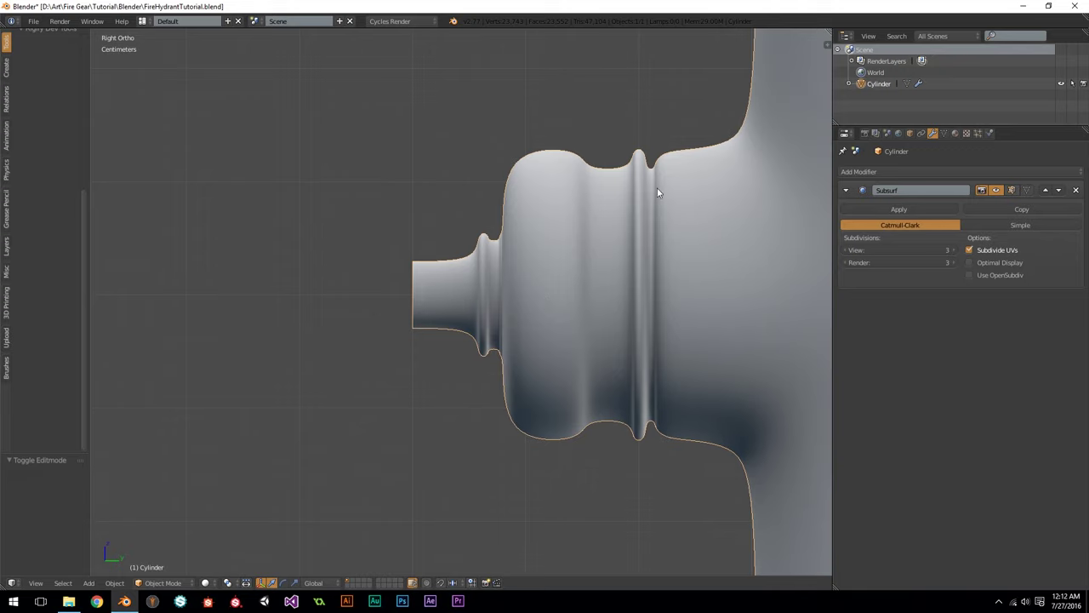
scroll(633, 205, down, 1)
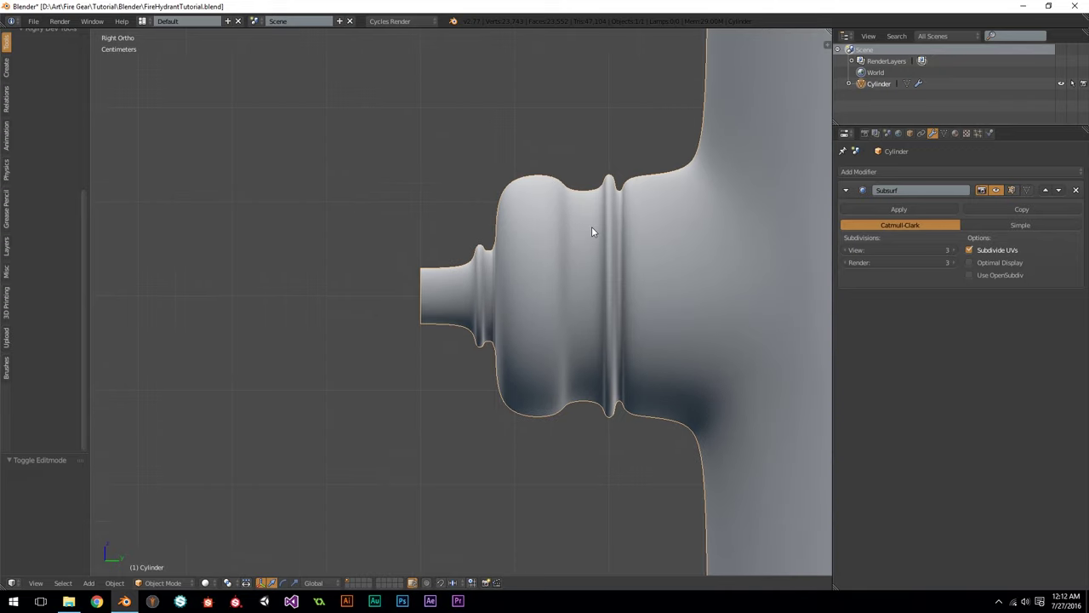
scroll(559, 229, up, 2)
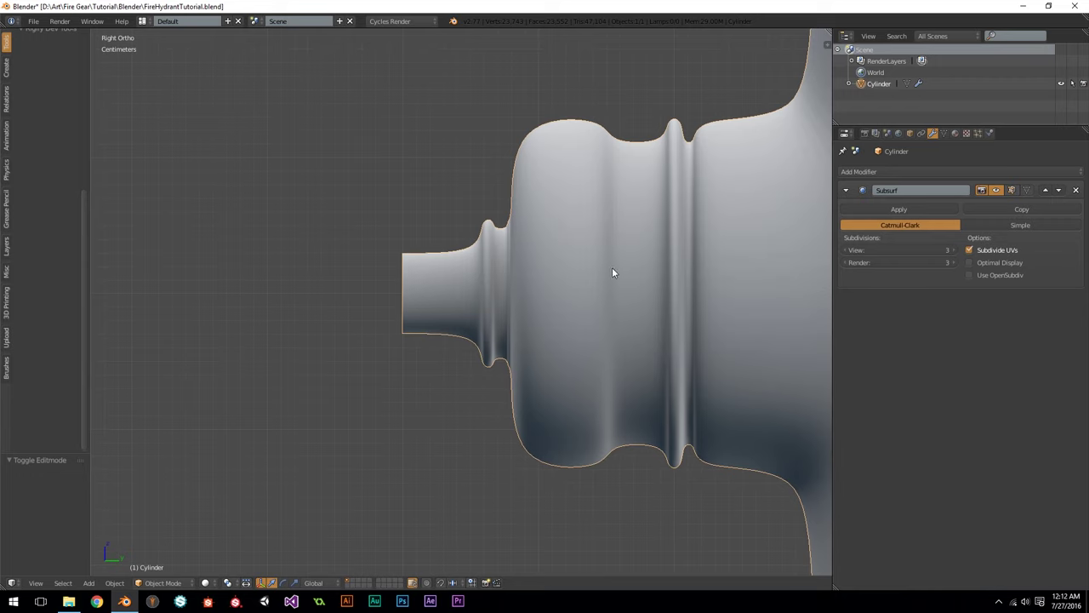
key(Tab)
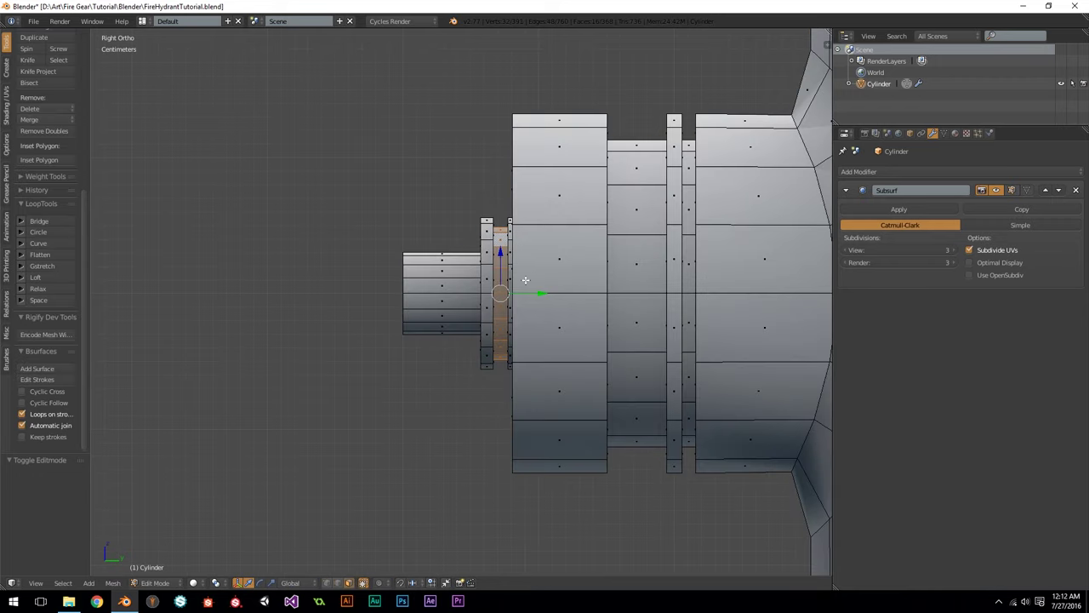
scroll(525, 280, up, 2)
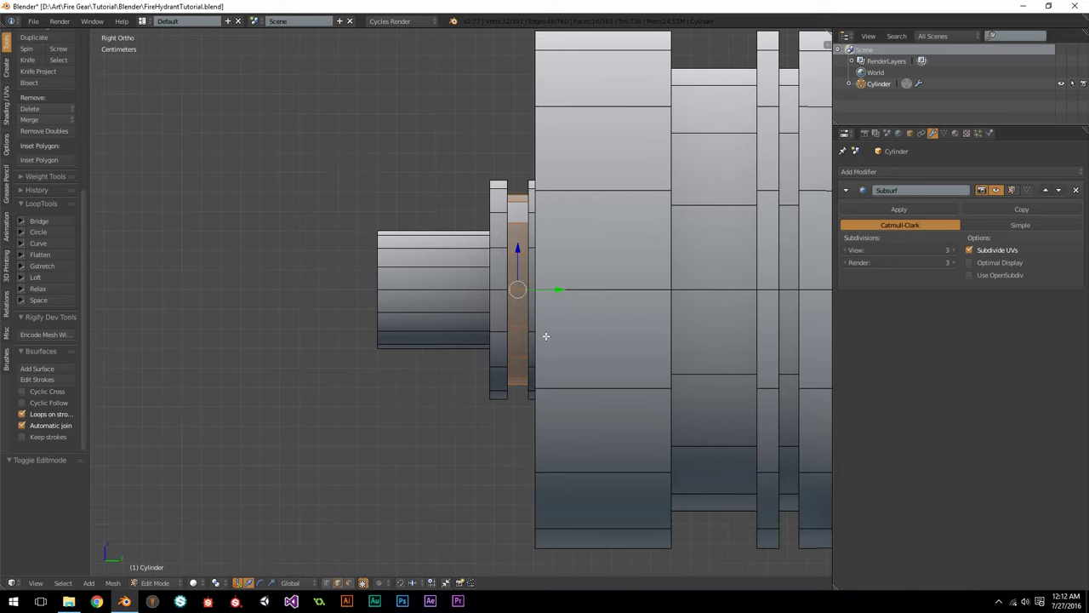
middle_drag(421, 273, 547, 297)
alt+right_click(549, 303)
key(KP_1)
shift+middle_drag(717, 250, 508, 223)
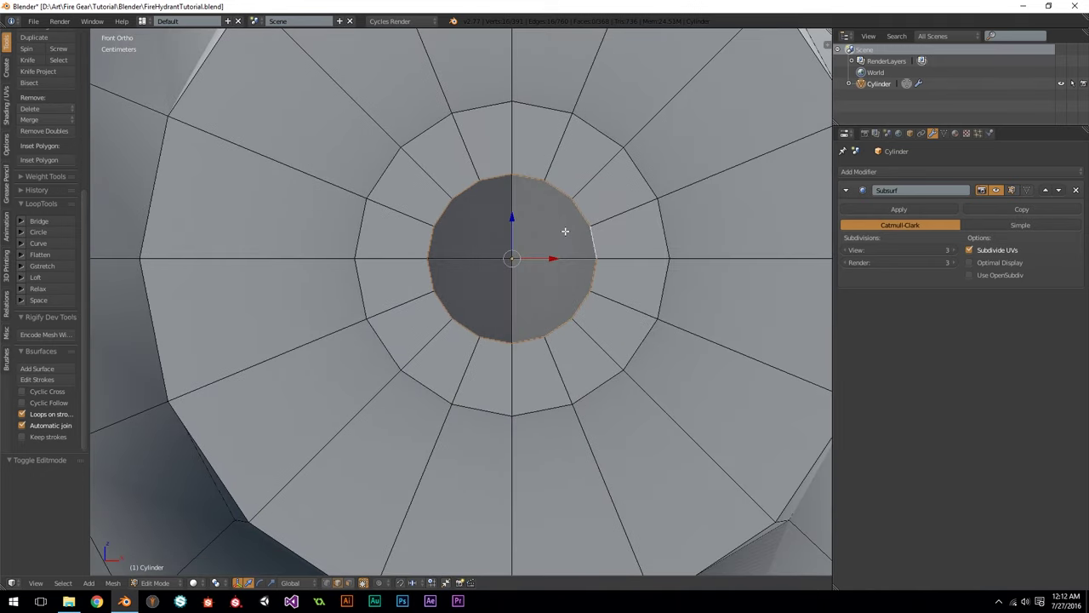
key(e)
right_click(590, 227)
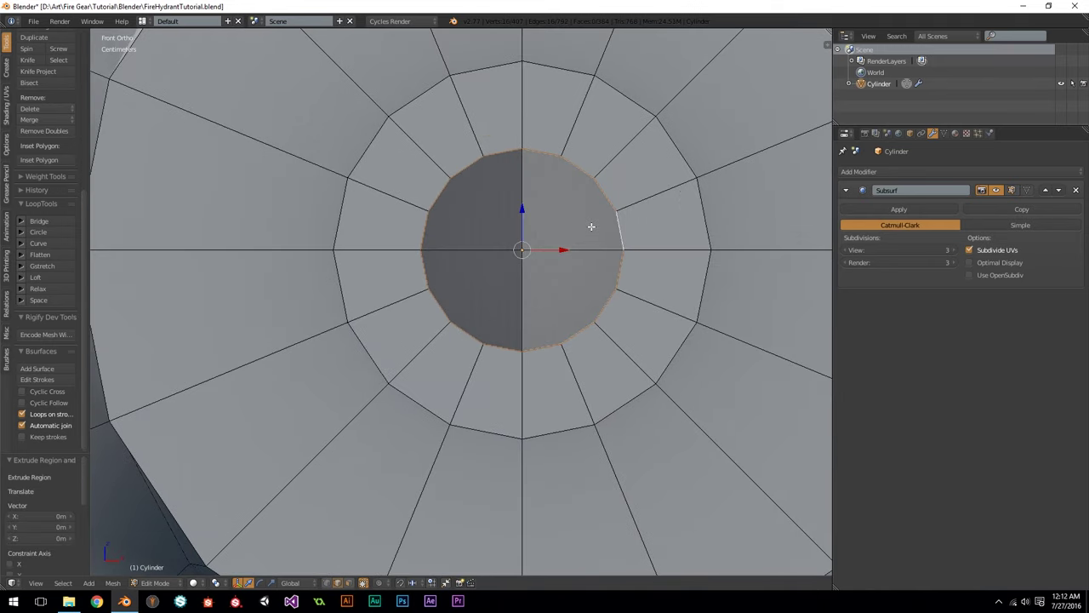
key(w)
mouse_move(591, 226)
click(572, 272)
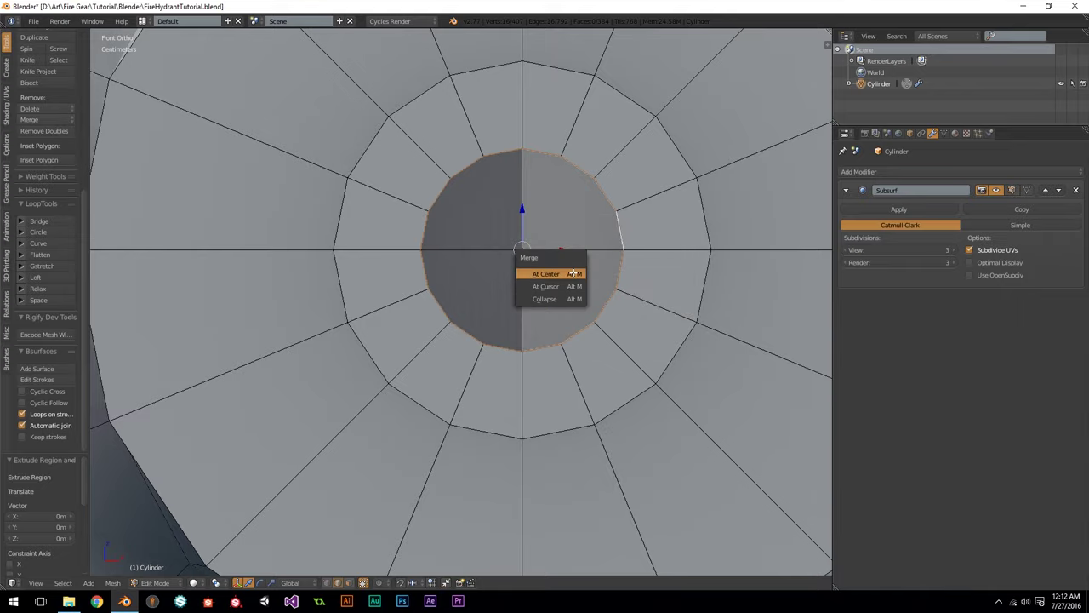
click(573, 273)
Step: Examine the closed nut and the outlet's mesh from several angles and in wireframe
middle_drag(579, 275, 549, 286)
scroll(595, 283, down, 9)
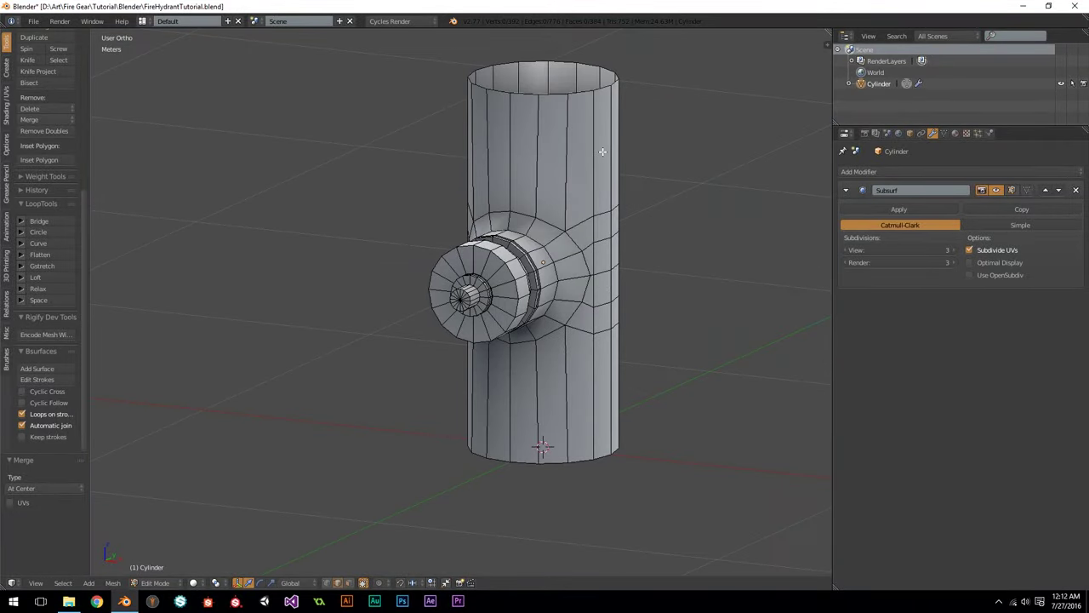
scroll(595, 162, up, 2)
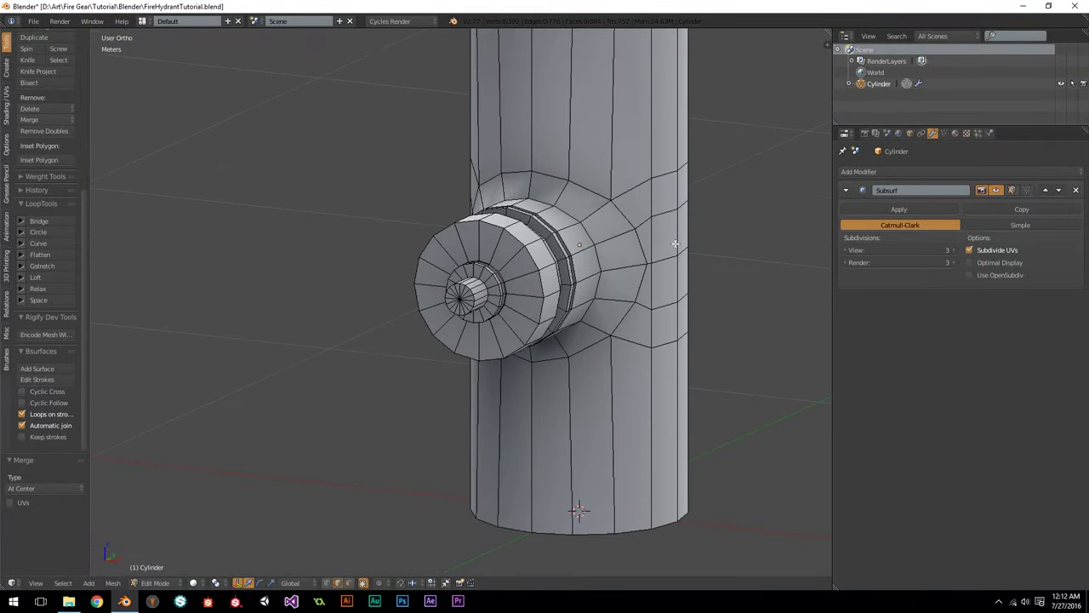
middle_drag(469, 196, 515, 195)
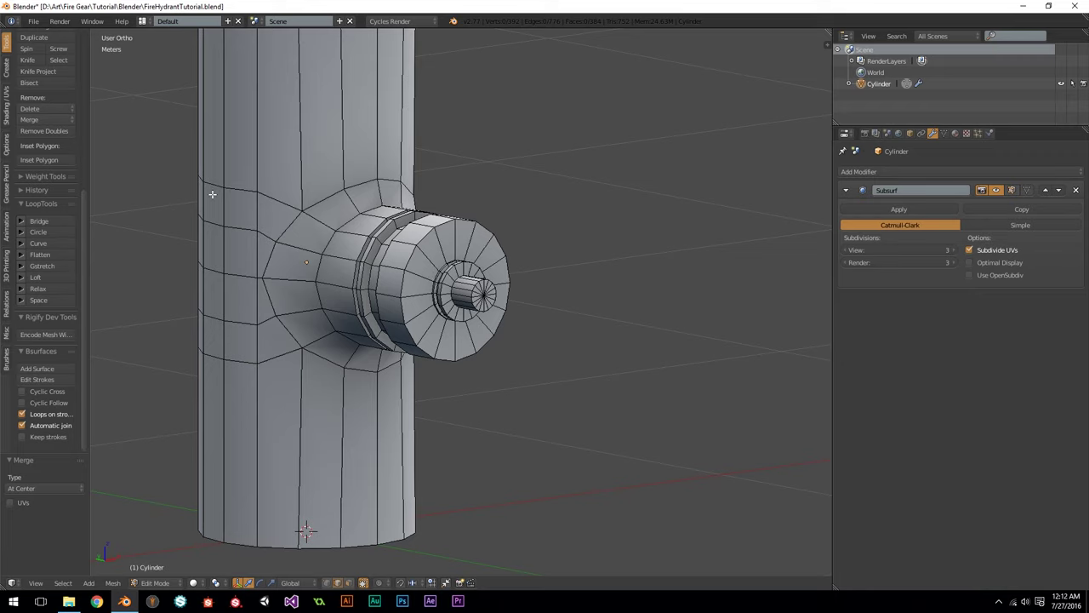
middle_drag(607, 284, 498, 269)
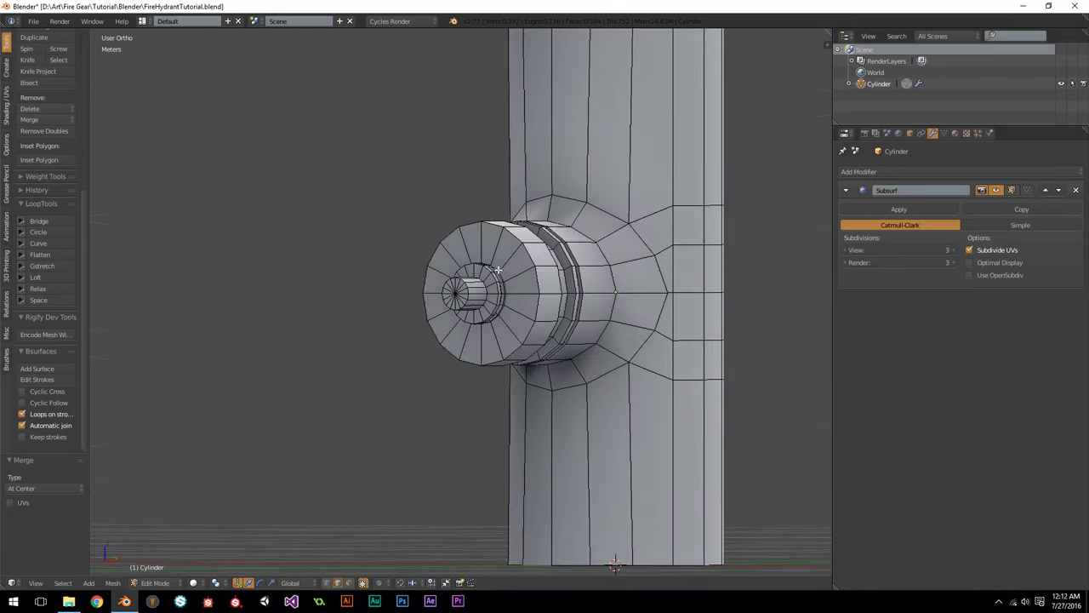
key(KP_1)
scroll(497, 269, up, 9)
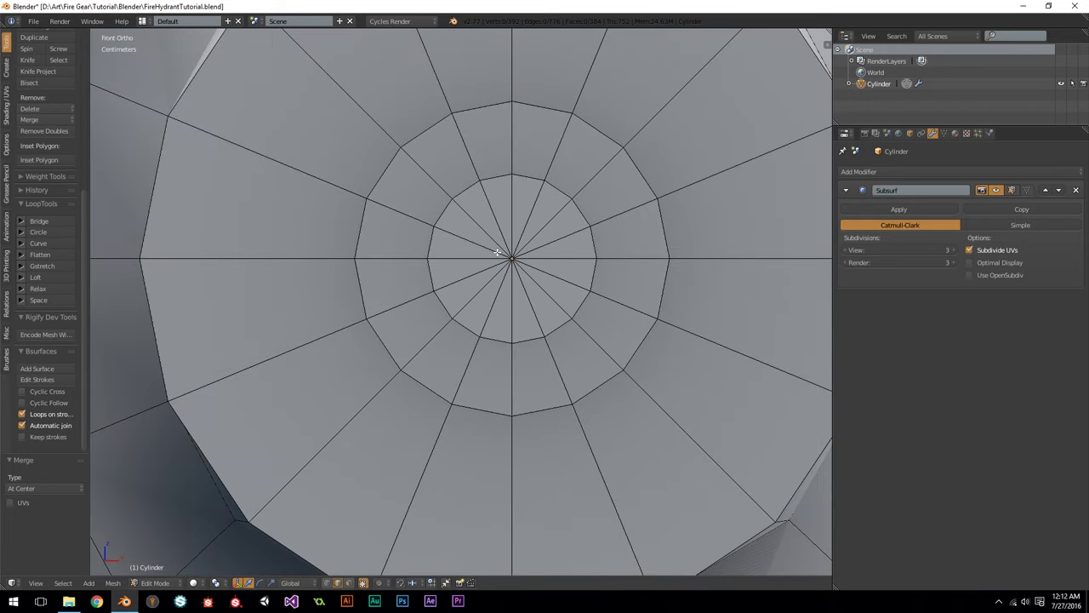
key(z)
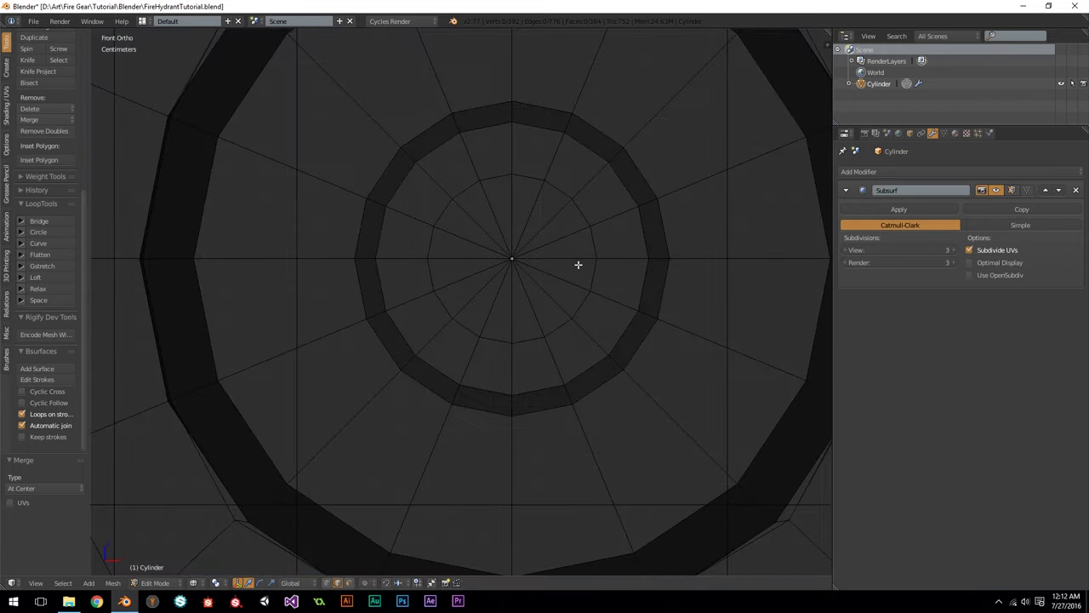
key(z)
Step: Select every second lengthwise edge around the nut and scale them to 0.923 on X and Z, locking Y
middle_drag(581, 284, 511, 294)
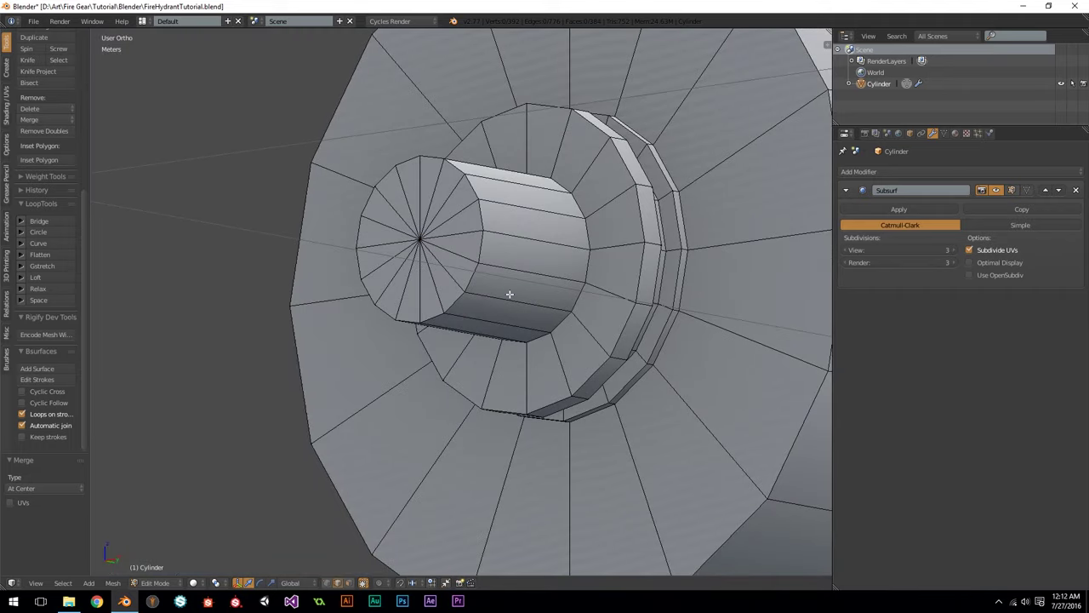
shift+right_click(526, 241)
shift+right_click(512, 185)
middle_drag(458, 198, 557, 202)
shift+right_click(508, 217)
shift+right_click(500, 218)
shift+right_click(495, 273)
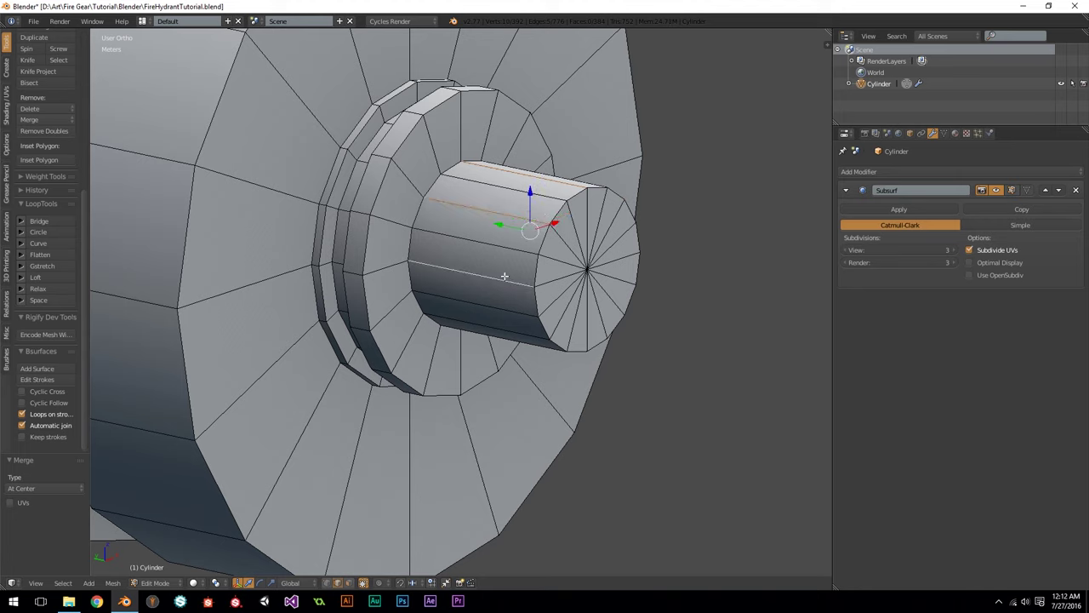
middle_drag(553, 277, 529, 241)
shift+right_click(488, 304)
middle_drag(566, 295, 512, 273)
shift+right_click(494, 309)
key(KP_1)
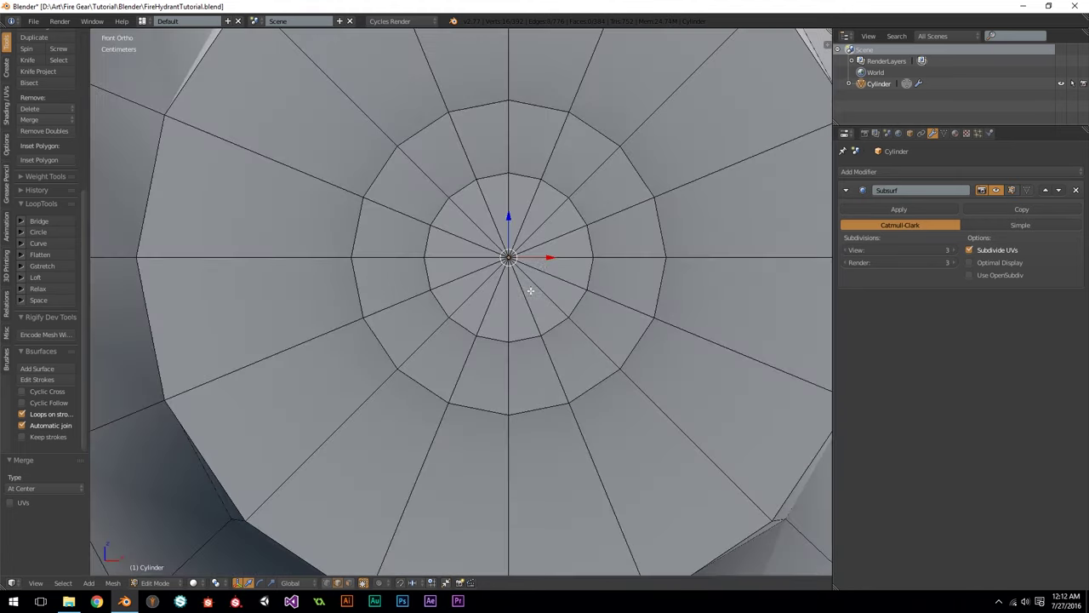
key(s)
key(shift+y)
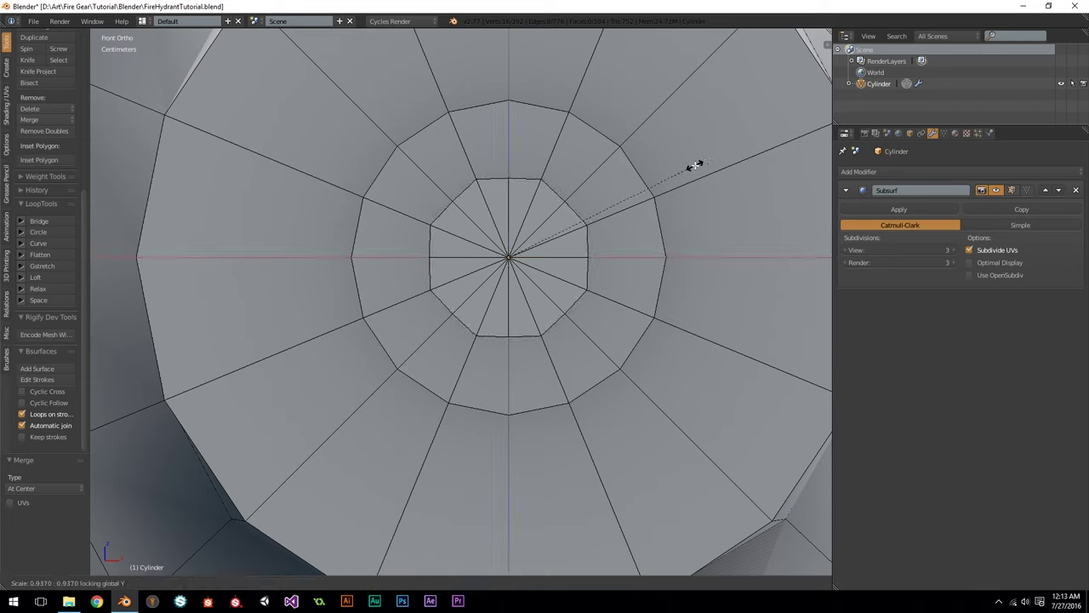
click(690, 165)
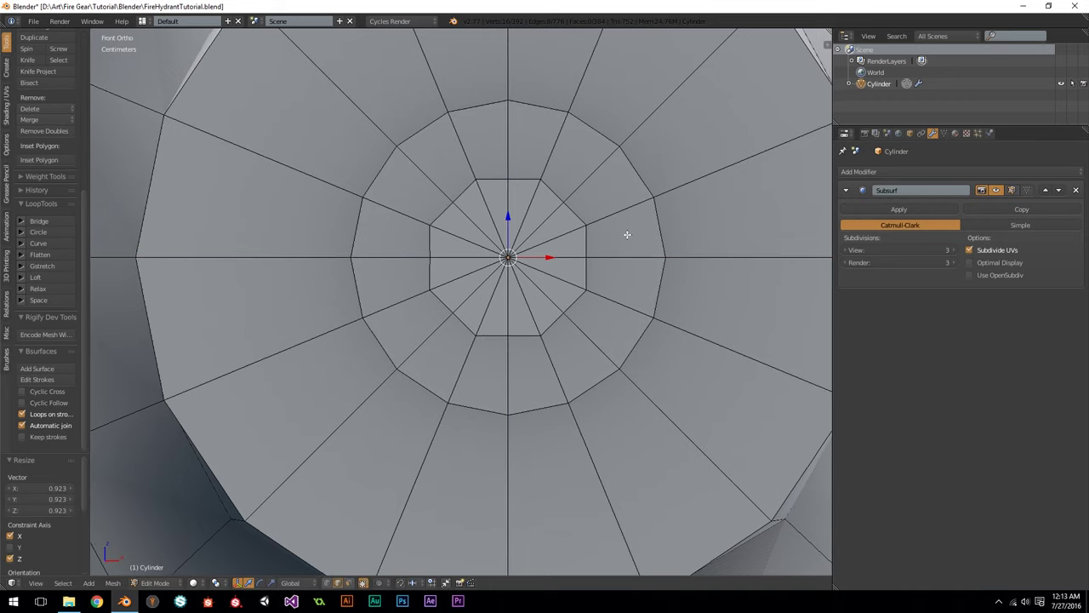
Step: Inspect the reshaped nut and the outlet's profile, both as wireframe and smoothed, from the side and at an angle
key(KP_3)
scroll(492, 273, up, 3)
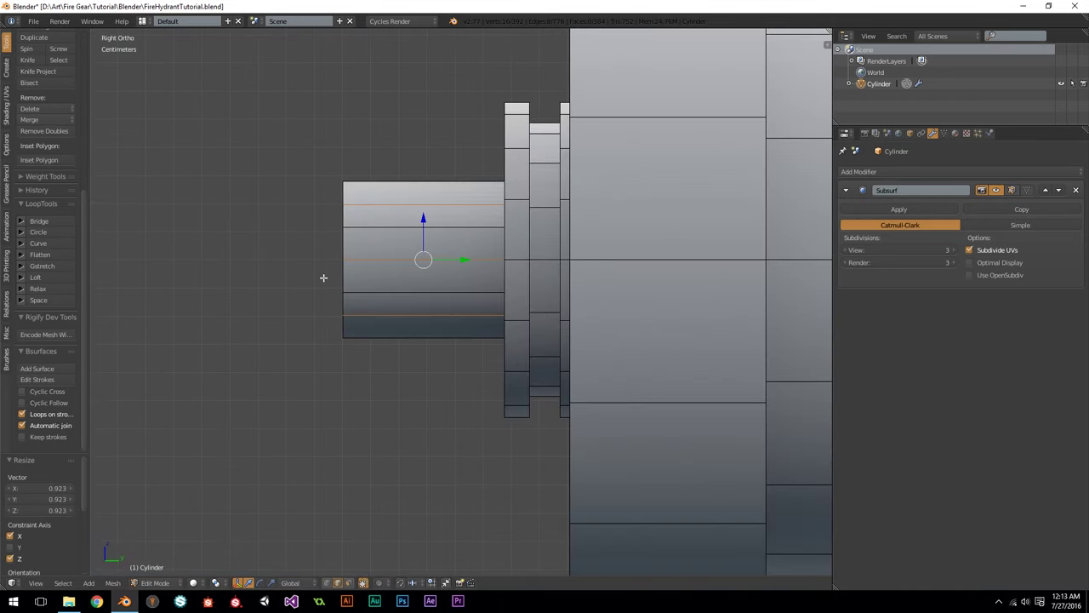
key(z)
scroll(370, 274, down, 2)
middle_drag(369, 273, 475, 270)
key(z)
scroll(442, 301, up, 3)
key(Tab)
middle_drag(368, 313, 242, 266)
scroll(384, 326, up, 3)
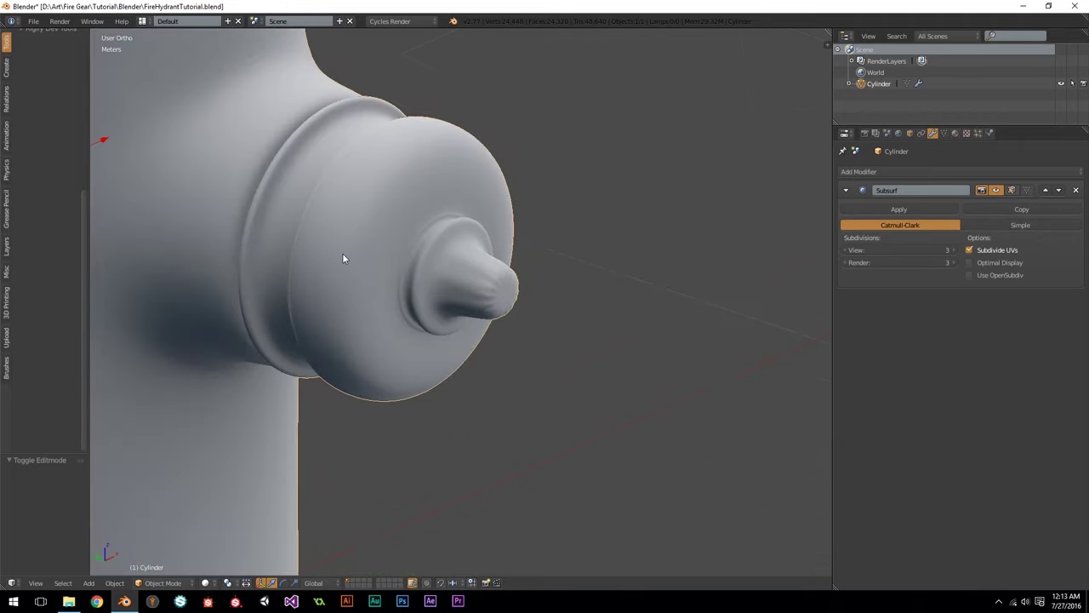
scroll(342, 254, down, 3)
middle_drag(318, 225, 339, 230)
key(KP_3)
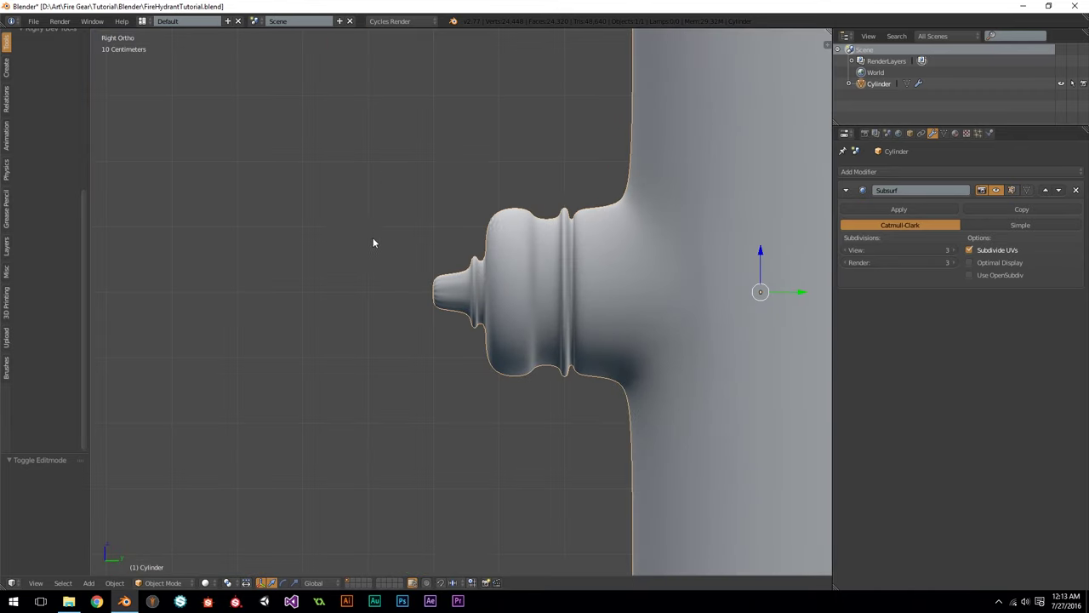
scroll(554, 244, up, 3)
key(z)
scroll(610, 260, up, 2)
key(z)
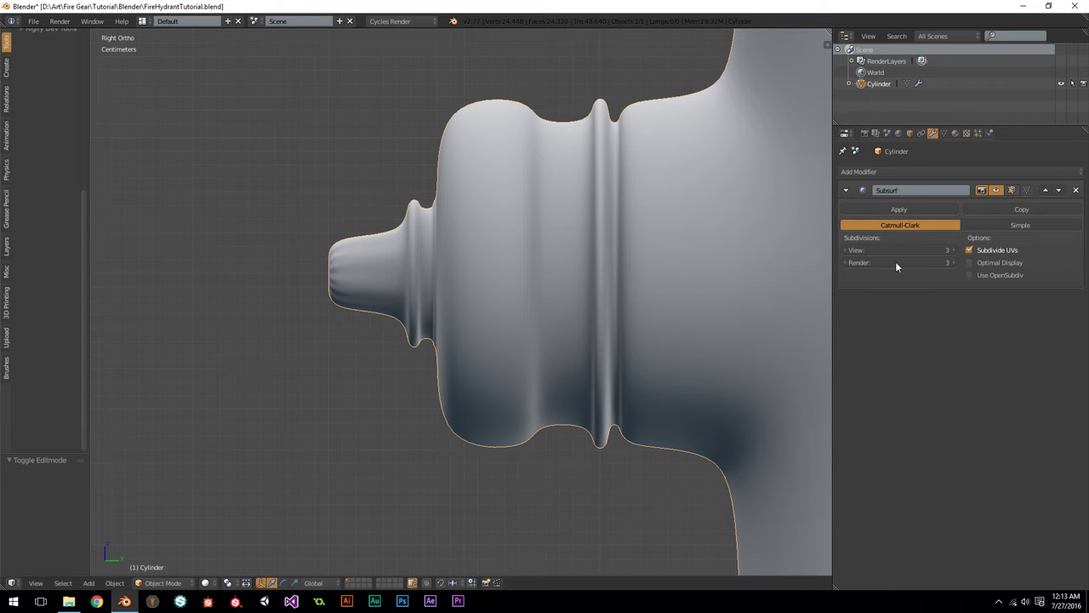
Step: Show the Subsurf result in Edit Mode and crease the edge loop where the outlet meets the hydrant body by 0.5
key(Tab)
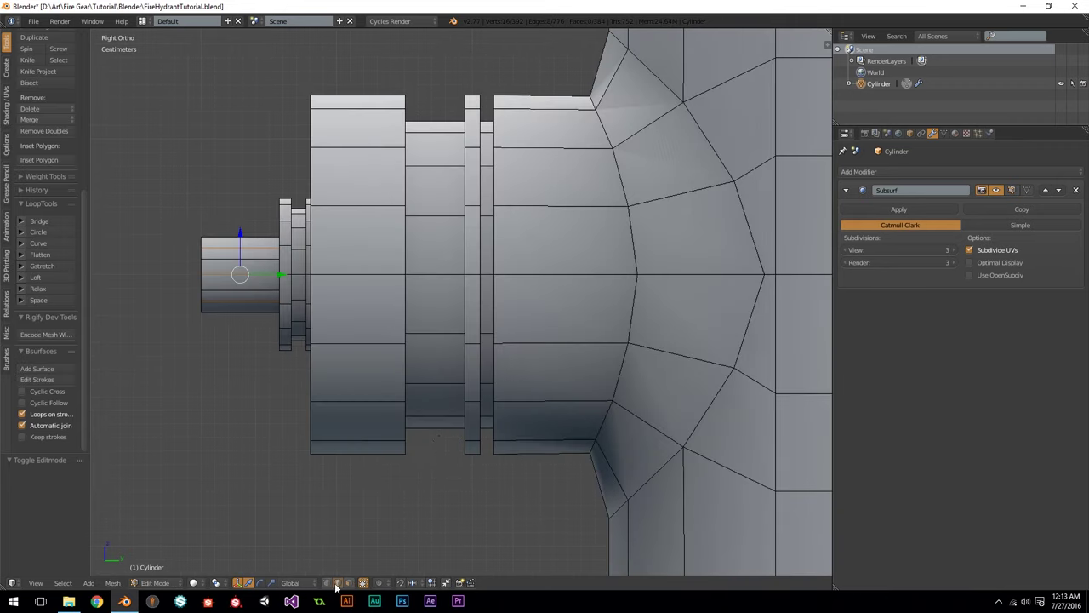
scroll(598, 224, down, 3)
alt+right_click(568, 160)
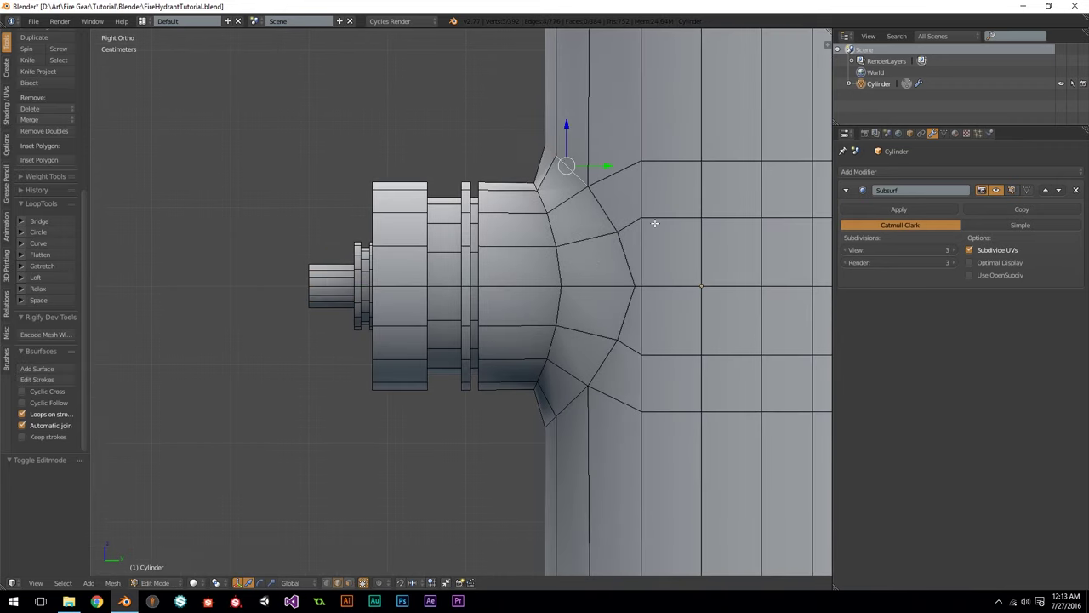
alt+right_click(615, 214)
middle_drag(440, 440, 586, 418)
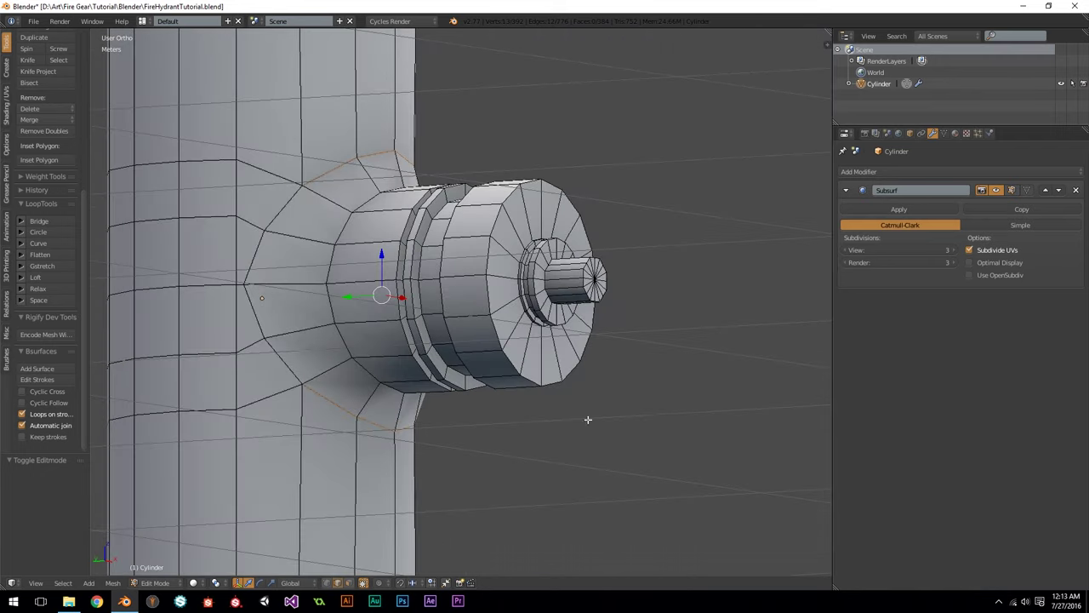
alt+shift+right_click(290, 352)
key(KP_3)
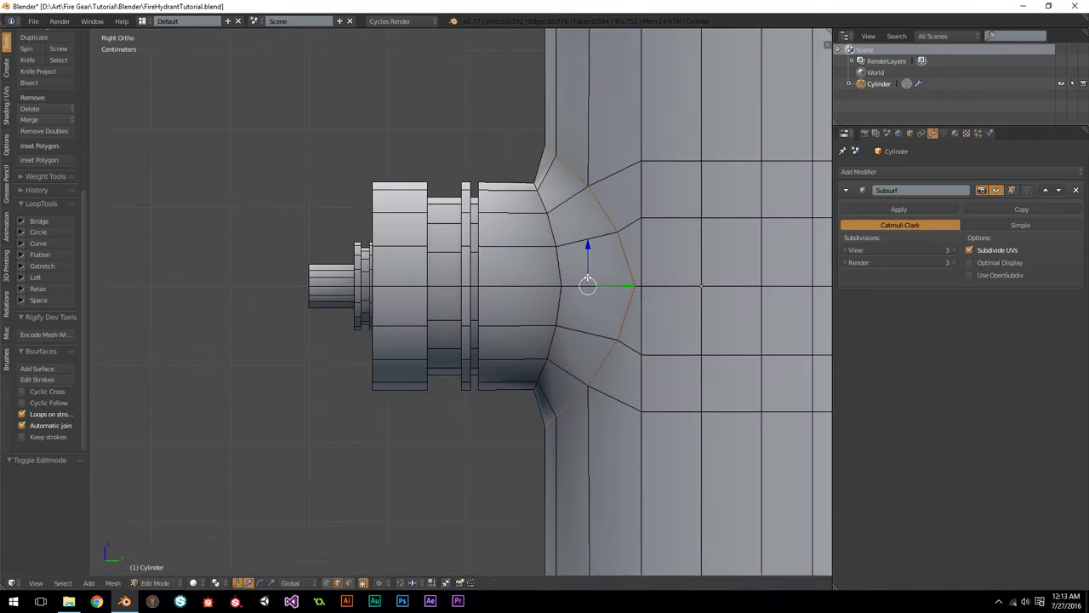
click(1012, 192)
shift+middle_drag(604, 271, 594, 281)
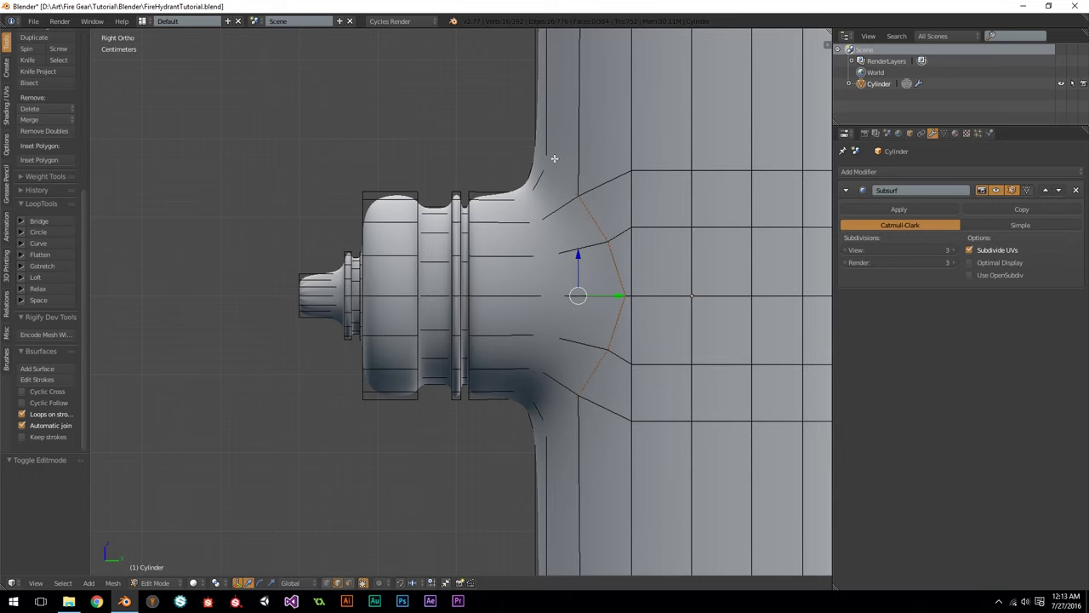
key(shift+e)
text(.5)
key(Return)
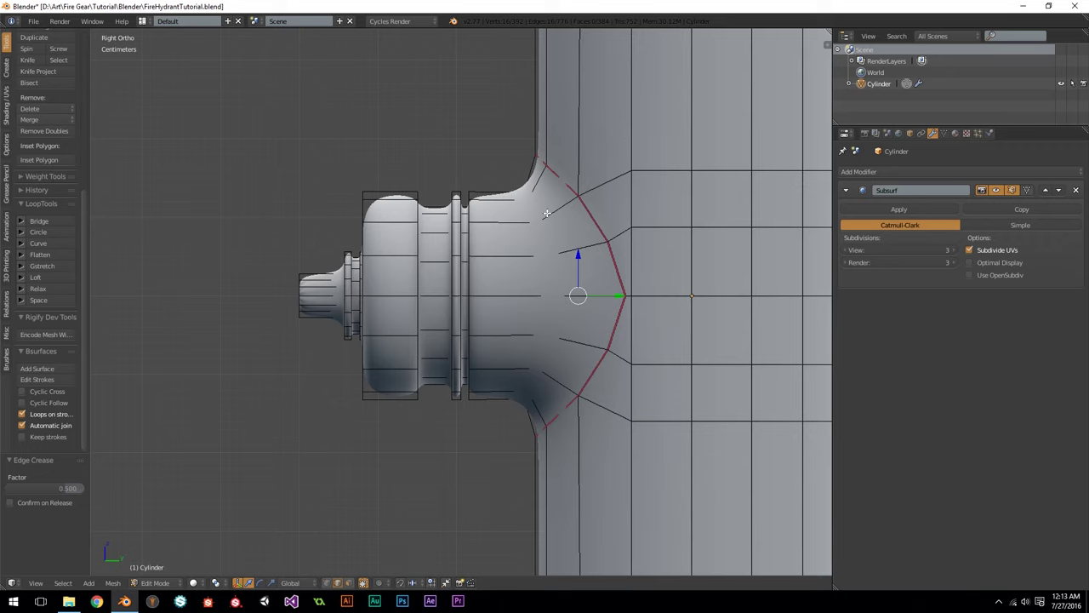
key(Tab)
middle_drag(454, 228, 474, 251)
key(Tab)
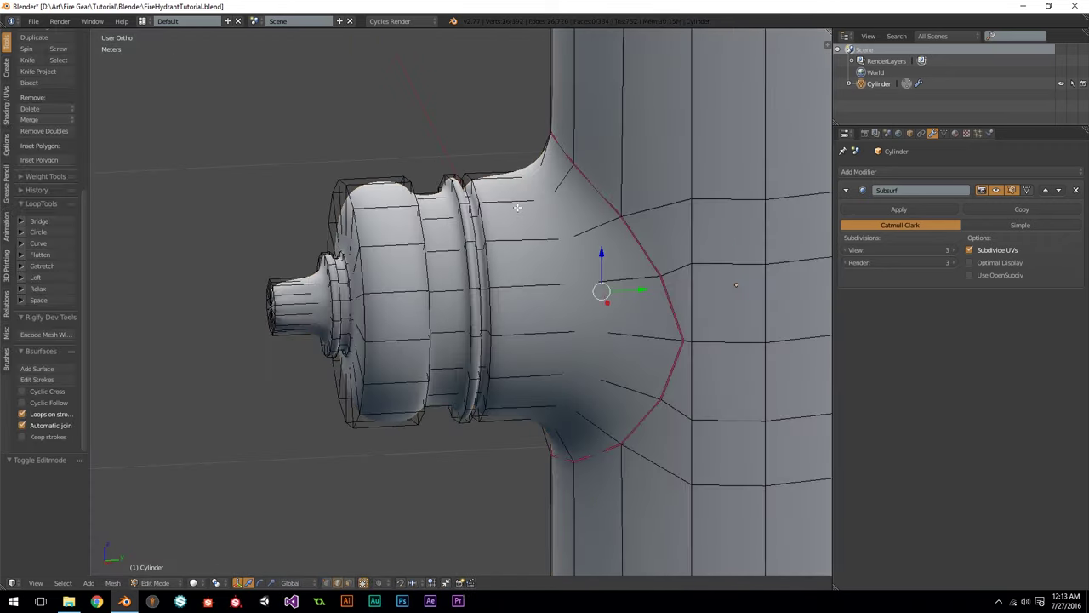
Step: Select the four outer edge loops beside the outlet's grooves: the cap's rear edge, both ring edges and the pipe's front edge
key(KP_1)
key(KP_3)
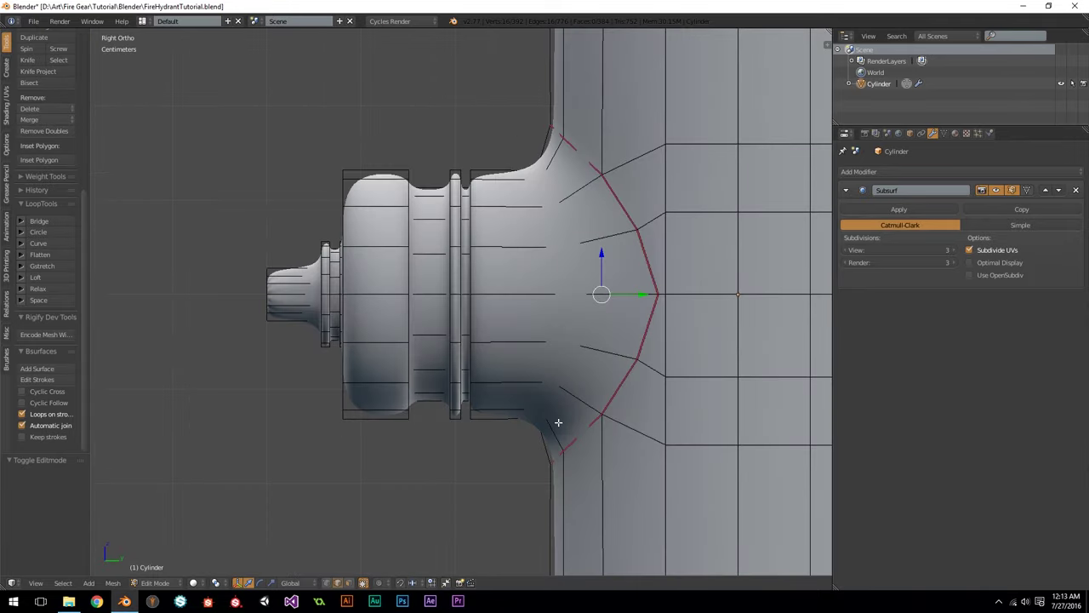
scroll(501, 283, up, 1)
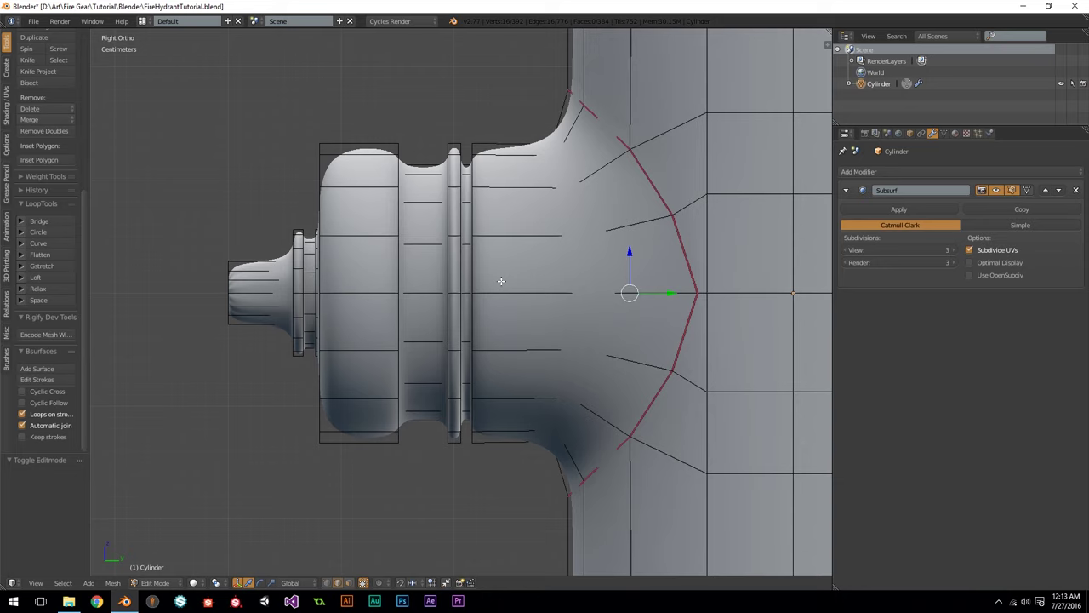
scroll(502, 280, up, 1)
alt+right_click(477, 130)
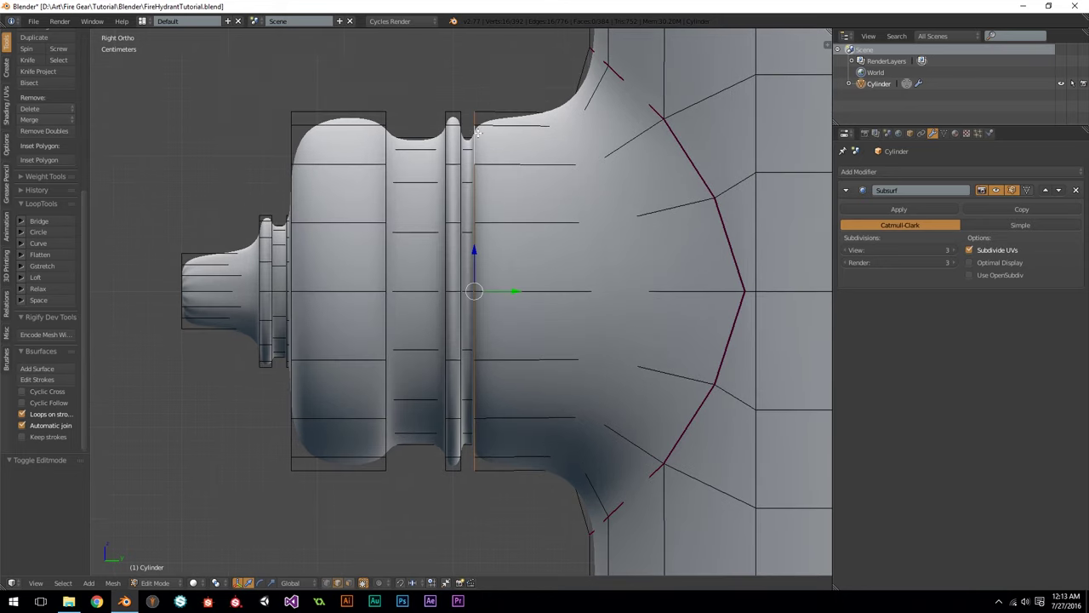
alt+shift+right_click(460, 148)
alt+shift+right_click(435, 151)
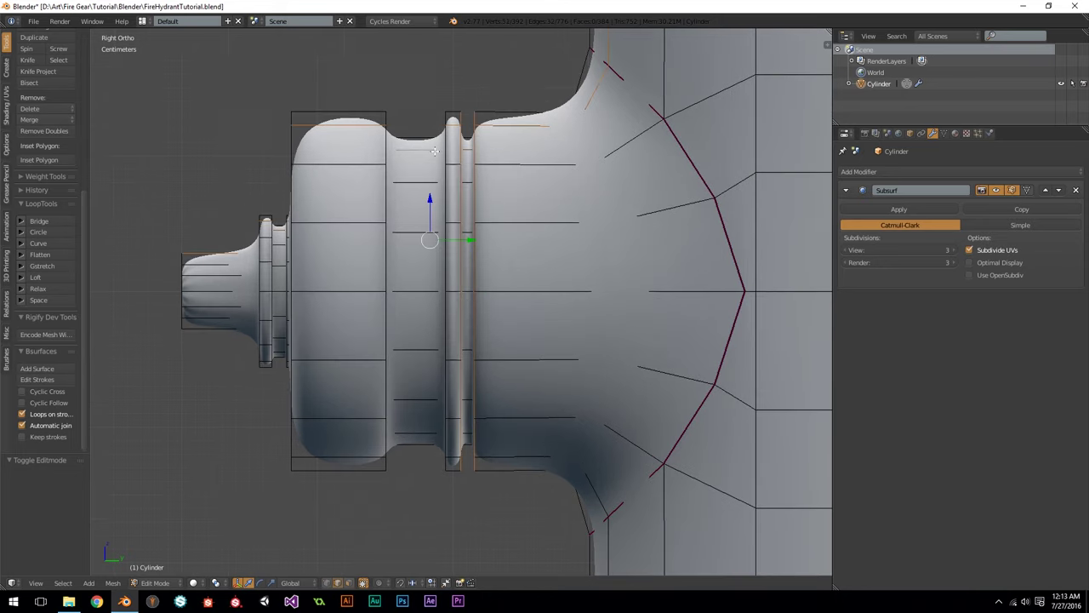
key(ctrl+z)
alt+shift+right_click(448, 148)
alt+shift+right_click(387, 150)
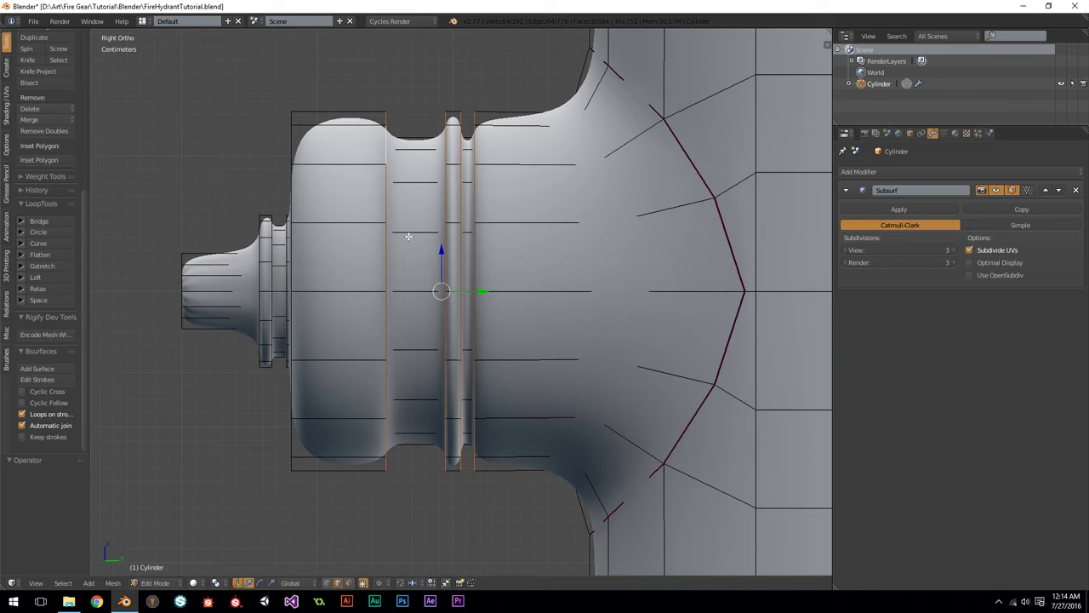
Step: Try a crease of 1 on the four selected outlet loops, inspect the smoothed shape and undo the crease
key(shift+e)
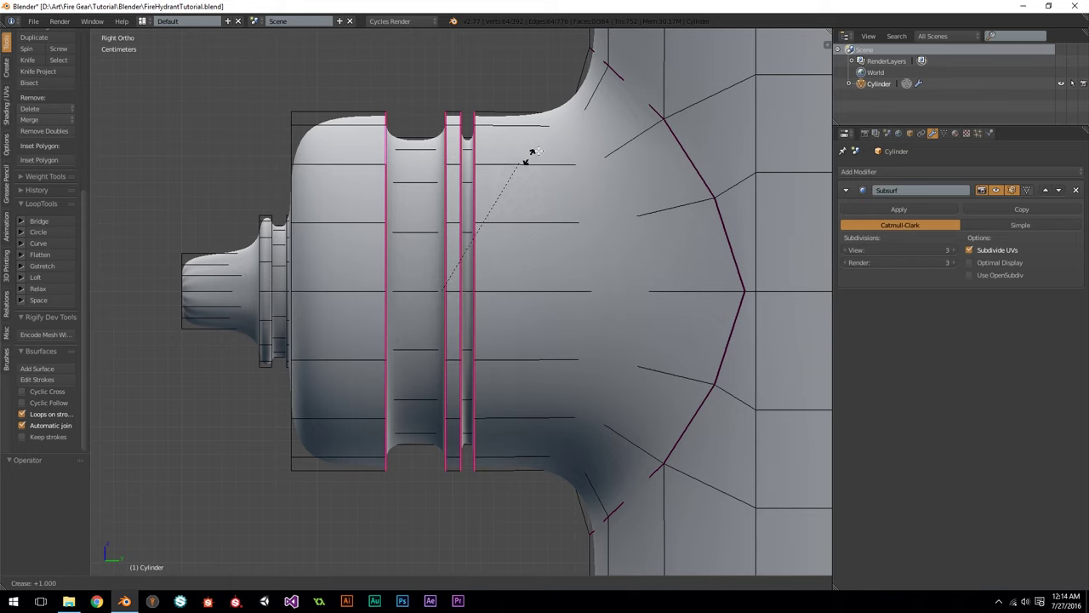
click(584, 117)
middle_drag(477, 255, 518, 272)
scroll(519, 268, up, 2)
key(z)
key(z)
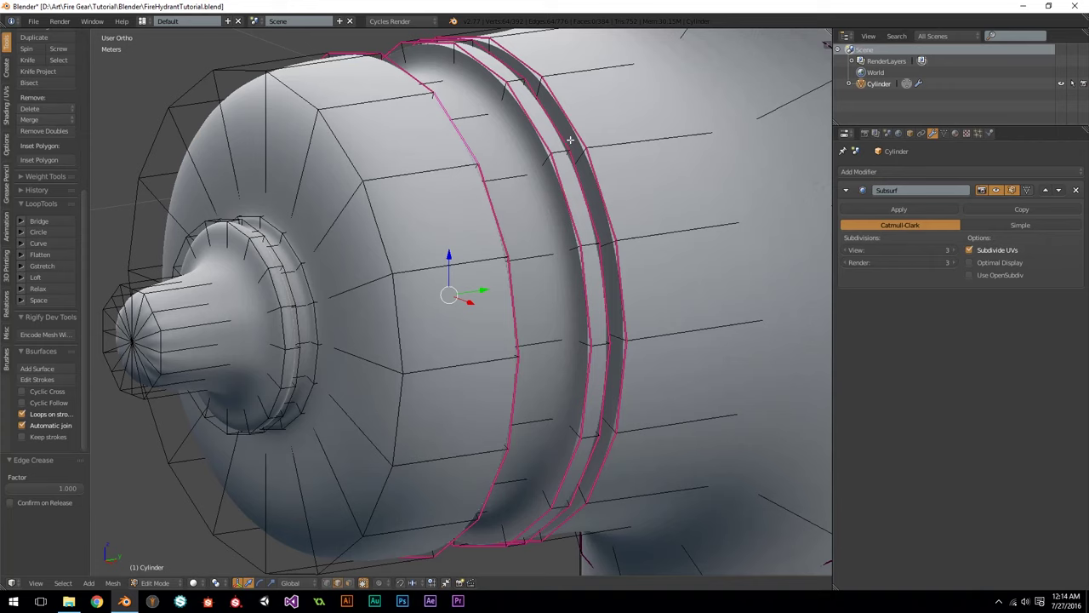
key(ctrl+z)
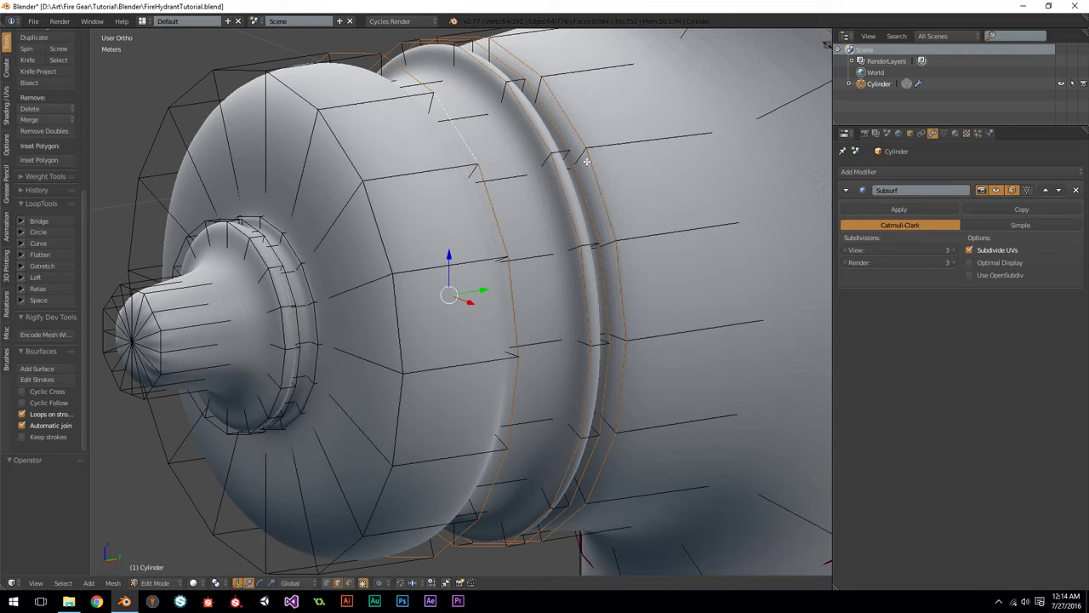
Step: Compare the smoothed outlet with close-ups of the caps and rings in the hydrant reference photos
key(Tab)
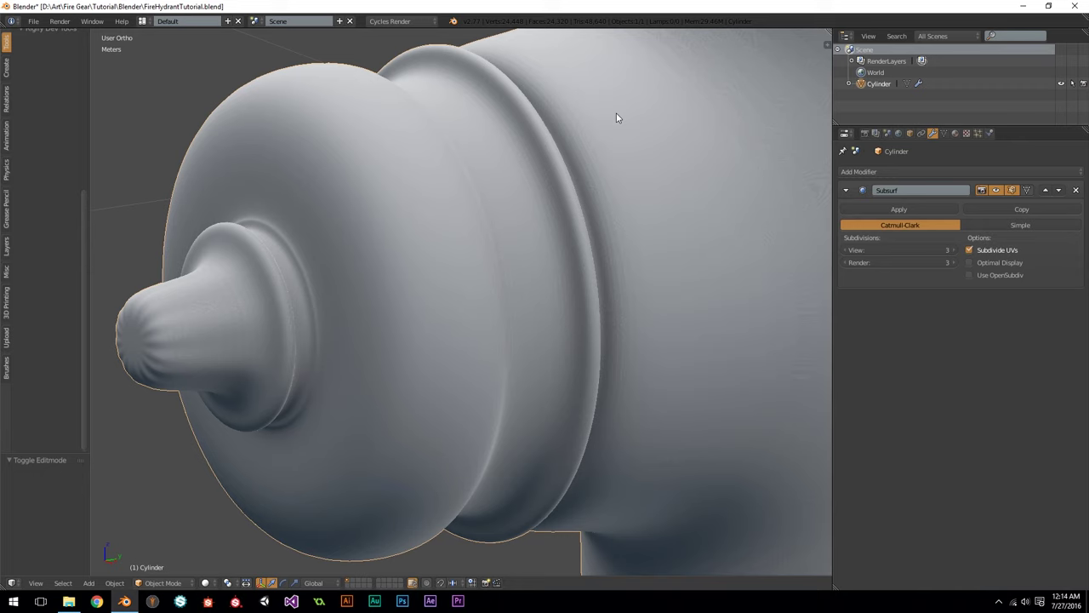
scroll(595, 136, down, 2)
key(Tab)
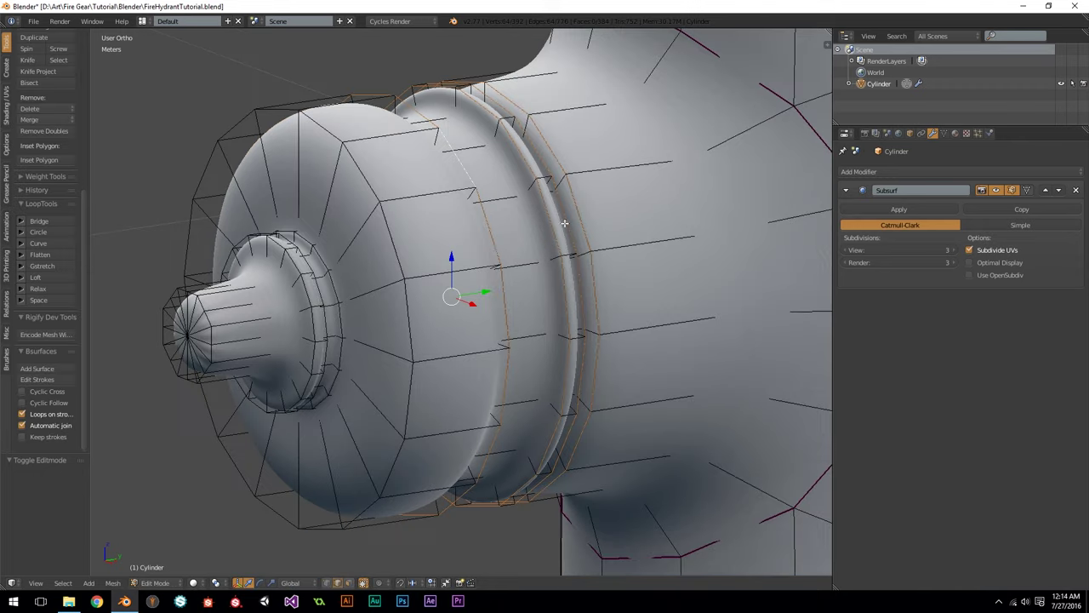
key(KP_3)
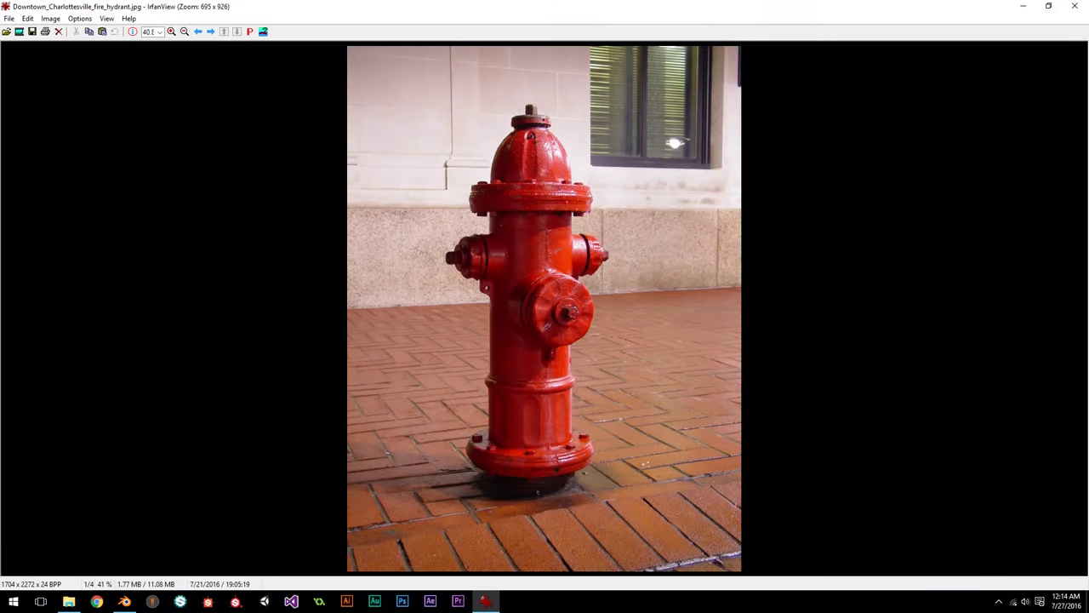
drag(445, 199, 687, 426)
click(551, 301)
scroll(511, 245, down, 1)
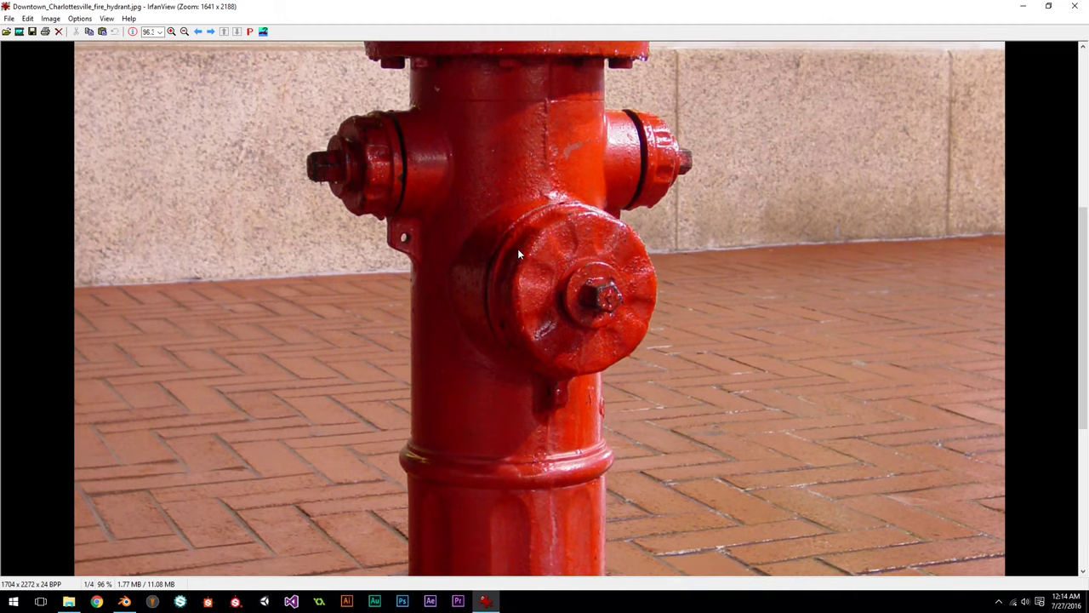
click(211, 31)
click(213, 33)
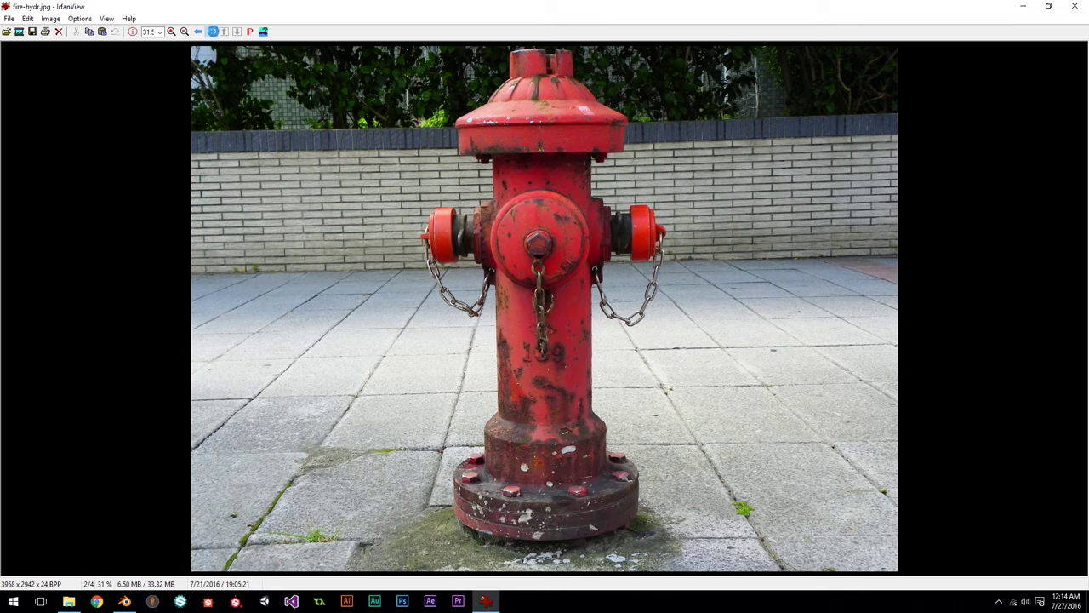
drag(434, 188, 661, 349)
click(488, 258)
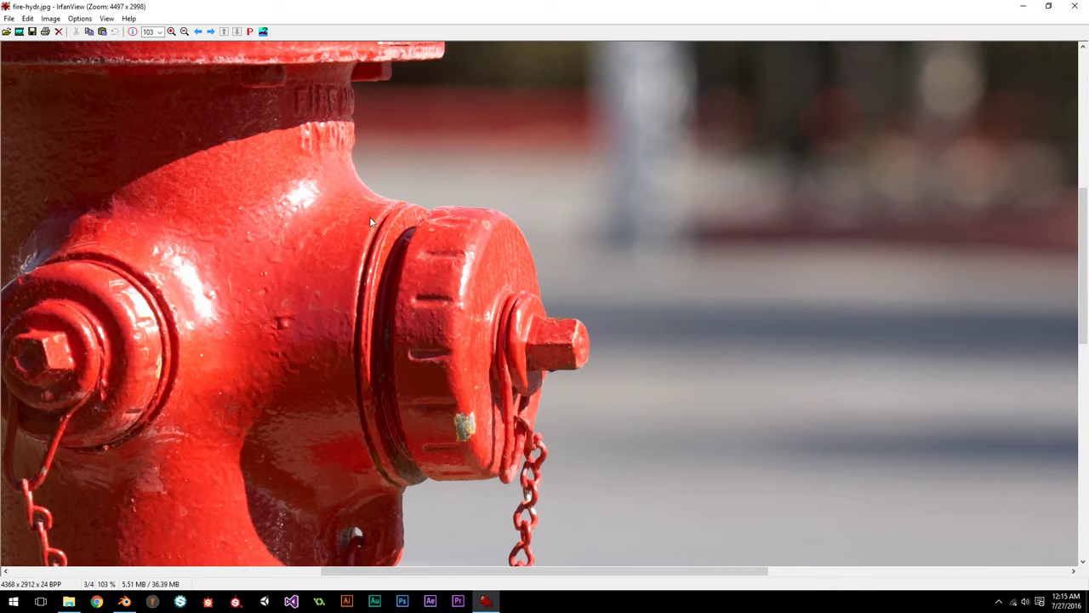
click(1074, 6)
Step: Crease the four selected outer edge loops beside the outlet's grooves by 0.75
shift+middle_drag(495, 219, 516, 218)
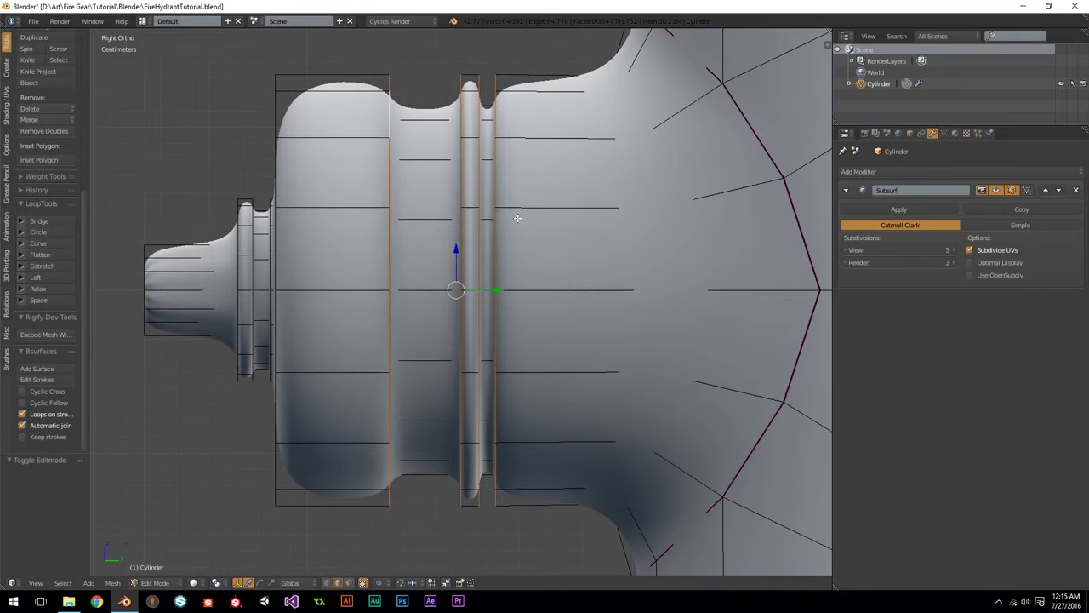
key(shift+e)
text(.75)
key(Return)
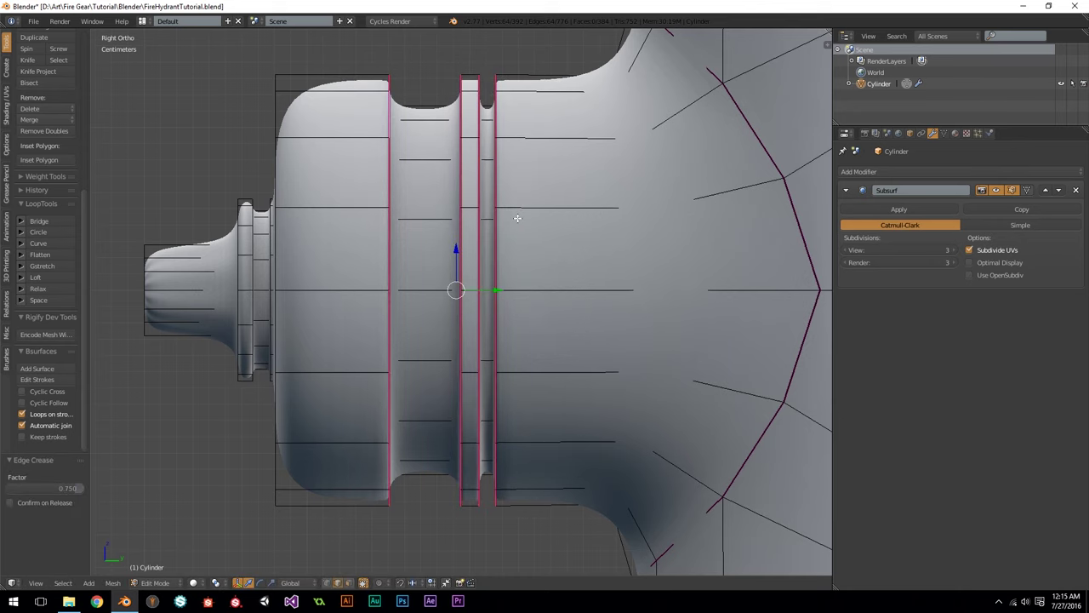
Step: Select the four inner edge loops at the bottoms of the outlet's two grooves and crease them by 0.75
key(z)
mouse_move(455, 153)
middle_down()
mouse_move(479, 158)
mouse_move(451, 187)
middle_up()
key(a)
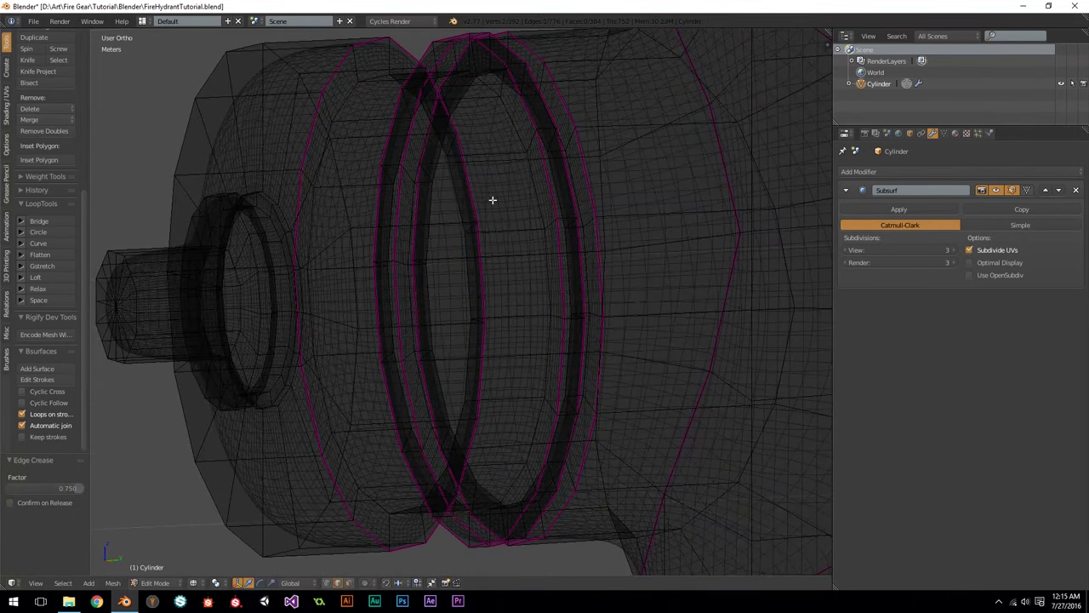
alt+right_click(463, 208)
alt+shift+right_click(540, 213)
alt+shift+right_click(565, 206)
alt+shift+right_click(567, 197)
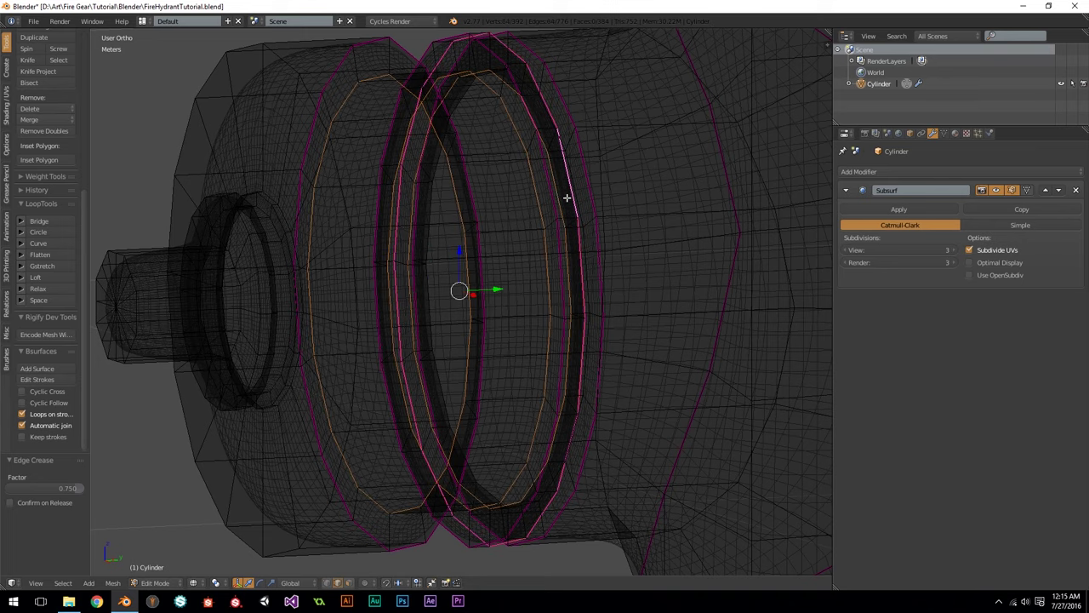
alt+shift+right_click(562, 196)
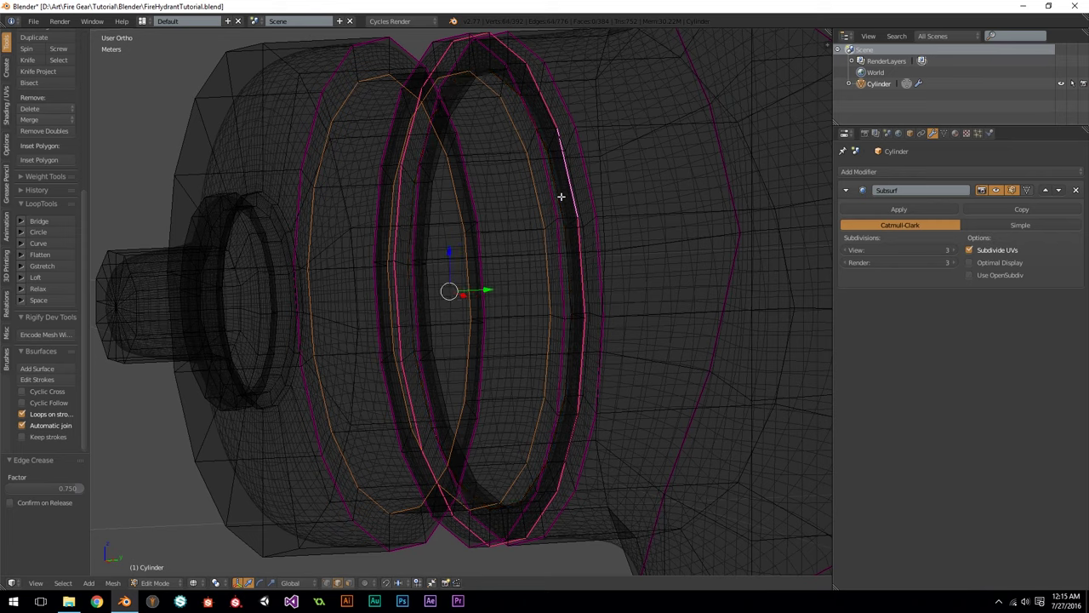
alt+shift+right_click(560, 196)
mouse_move(566, 185)
middle_down()
mouse_move(588, 199)
mouse_move(571, 260)
middle_up()
alt+shift+right_click(568, 195)
key(z)
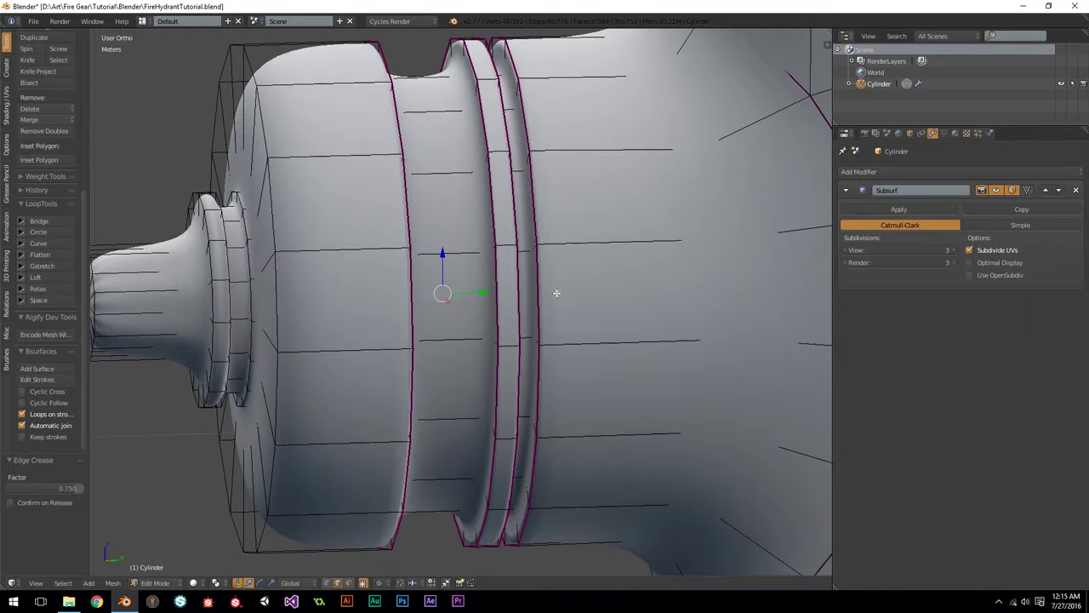
key(z)
alt+shift+right_click(527, 460)
key(z)
key(KP_1)
key(KP_3)
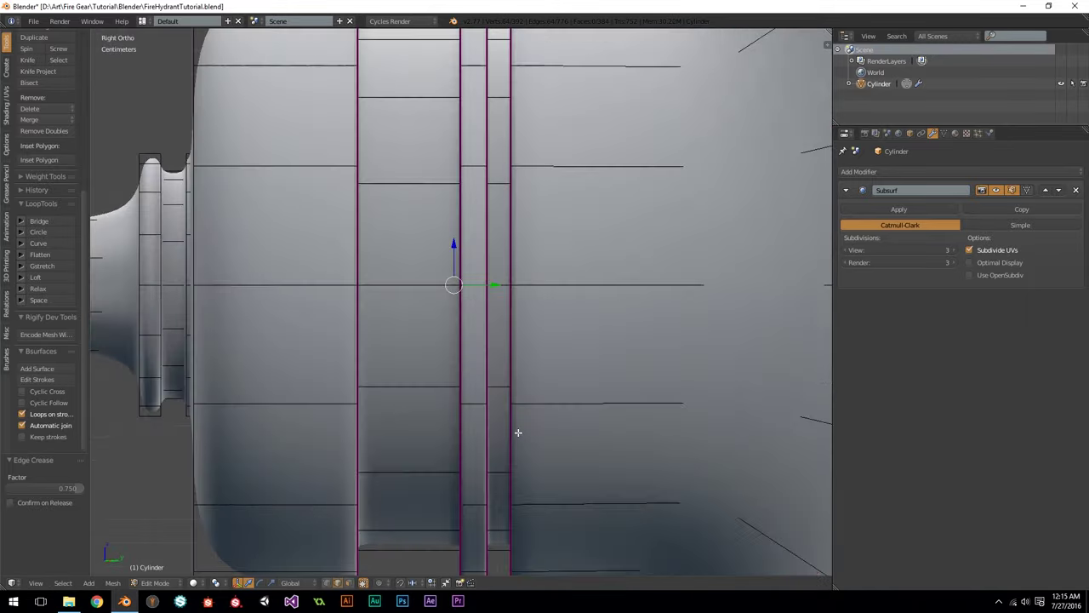
Step: Select the outlet's cap and nut and move them along Y closer to the ring, narrowing the wide groove
scroll(511, 432, down, 4)
key(Tab)
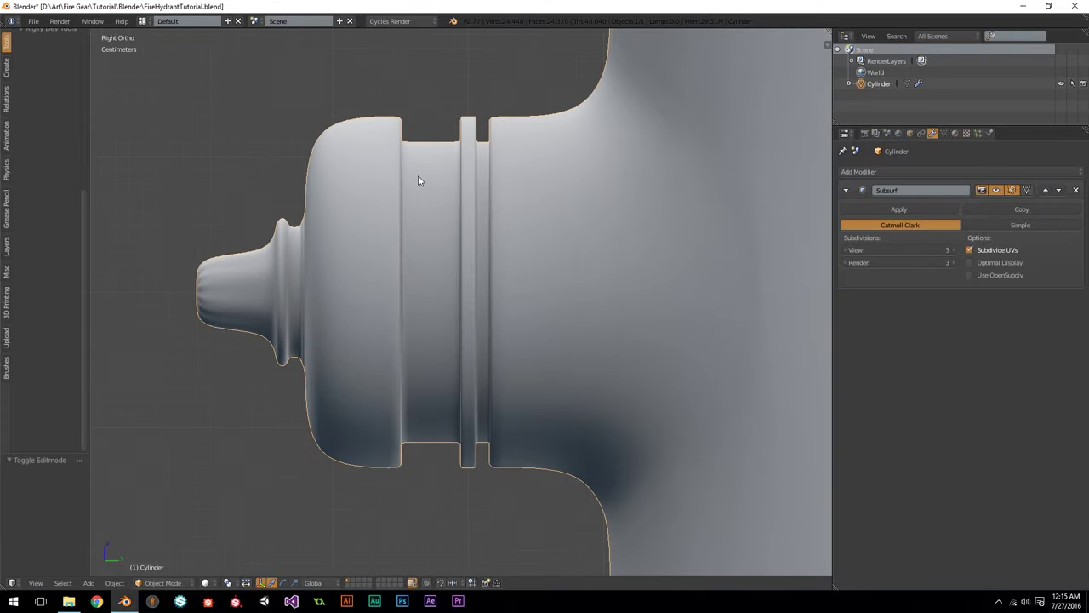
scroll(442, 206, down, 4)
scroll(491, 238, up, 2)
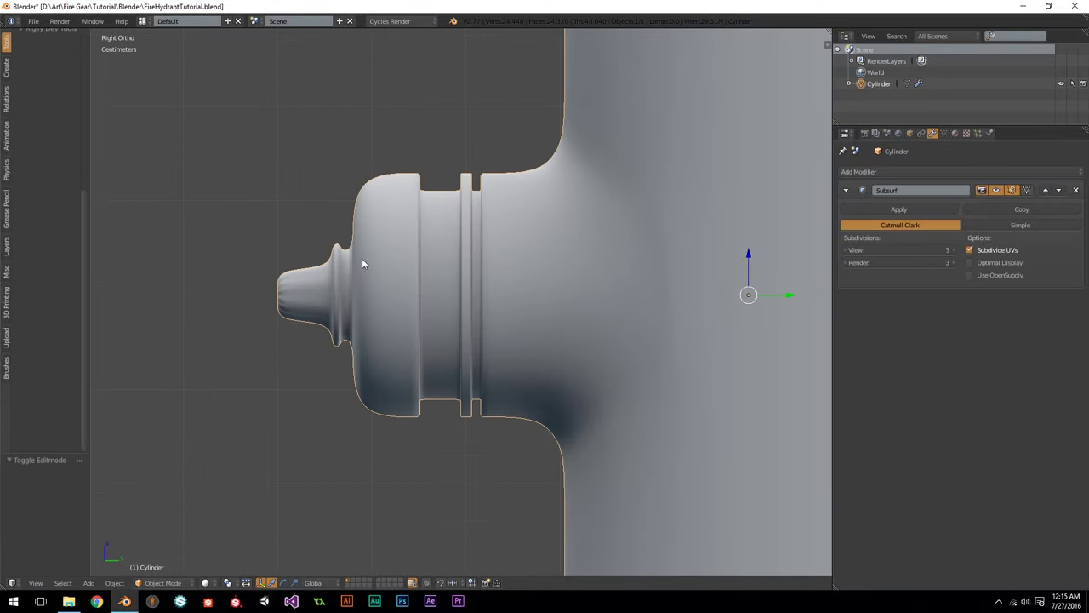
shift+middle_drag(395, 256, 441, 253)
key(Tab)
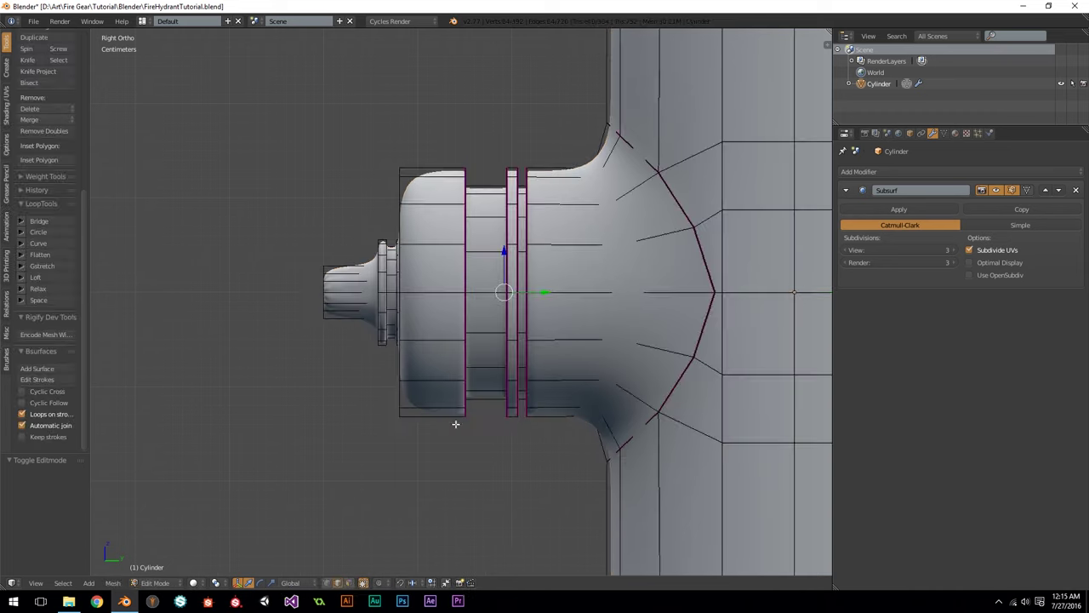
key(z)
key(b)
drag(231, 103, 496, 403)
drag(439, 293, 458, 292)
key(z)
Step: Select the nut, cap, ring and pipe front edge together and move them 3.226 cm along Y toward the hydrant body
key(Tab)
scroll(458, 292, down, 3)
scroll(457, 290, down, 3)
scroll(458, 290, up, 5)
key(Tab)
scroll(458, 290, down, 2)
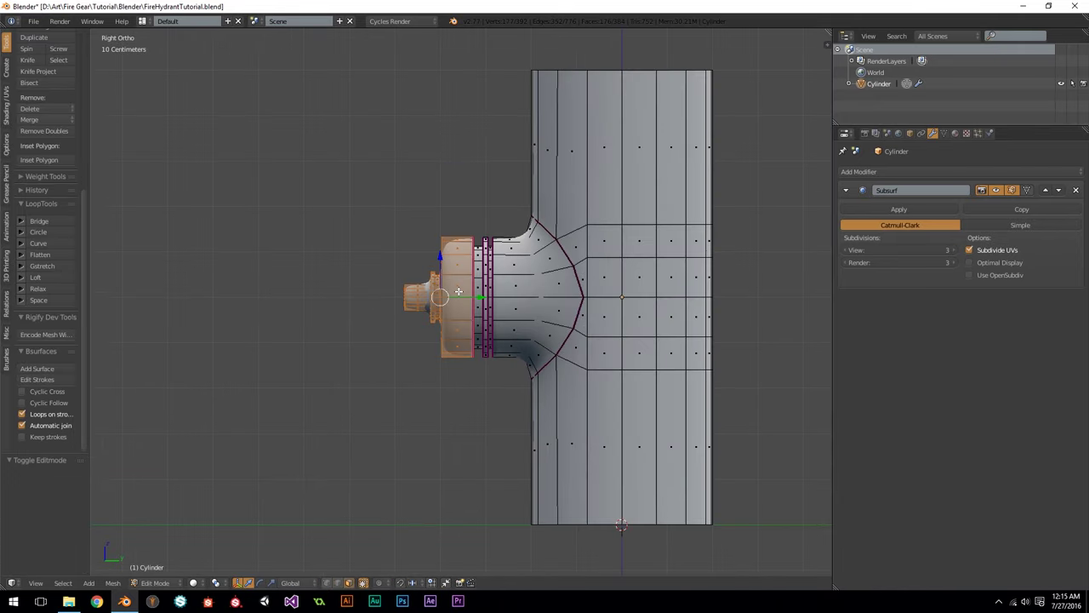
scroll(588, 285, up, 1)
key(z)
key(b)
mouse_move(359, 164)
mouse_down()
mouse_move(462, 326)
mouse_move(508, 432)
mouse_up()
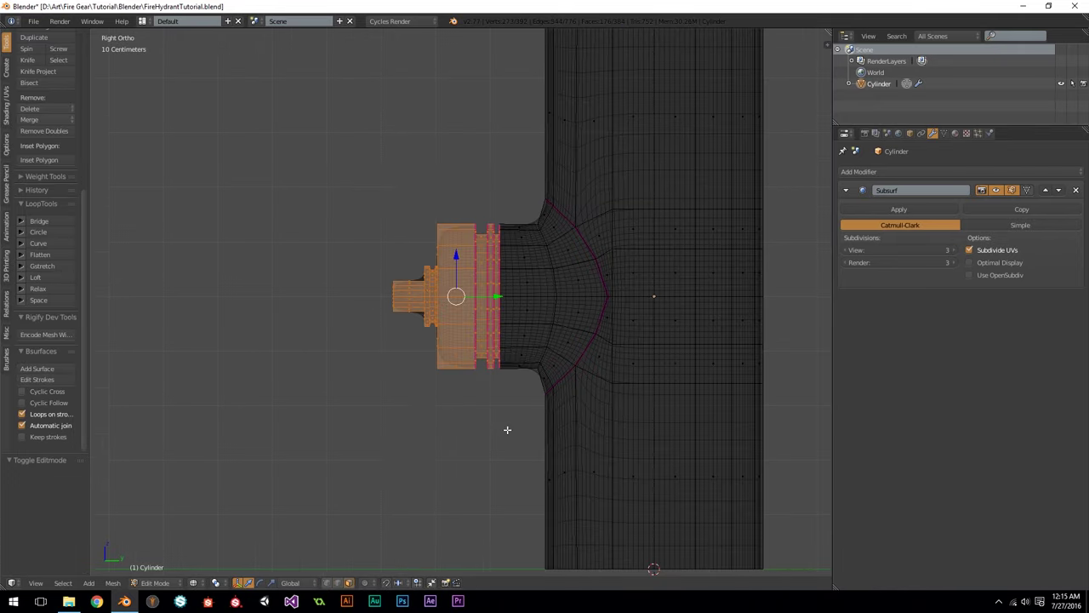
drag(502, 295, 517, 296)
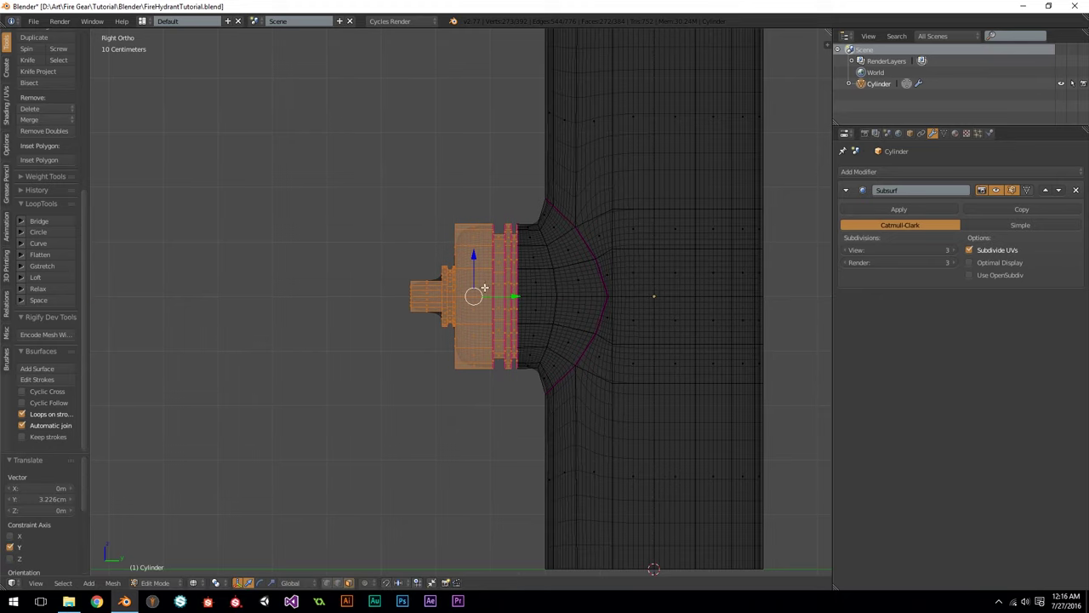
Step: Check the shortened outlet's smoothed profile against the hydrant body from the side, near and far
key(z)
key(Tab)
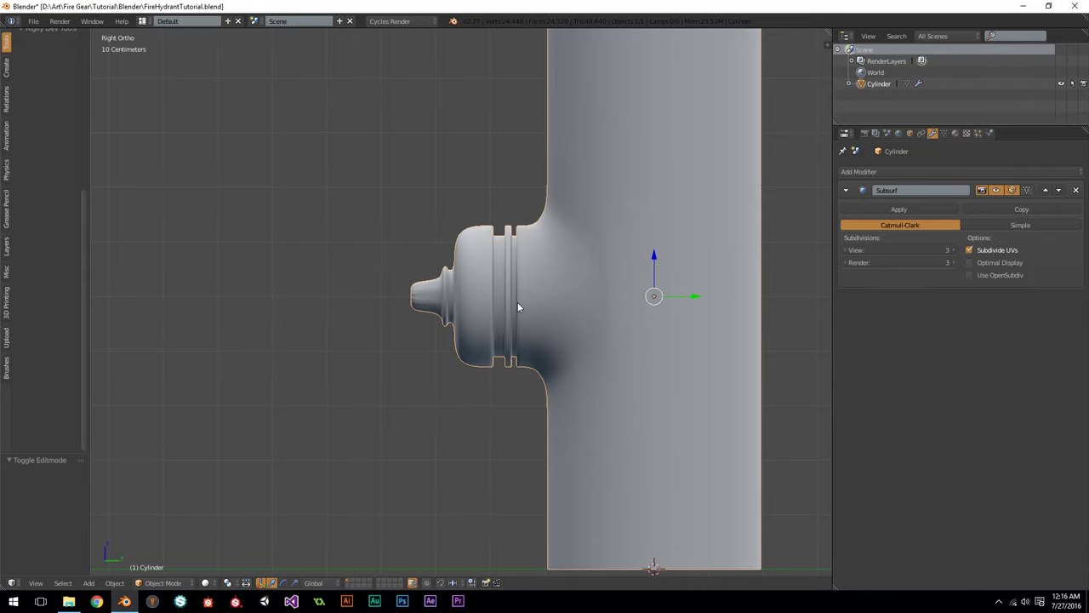
scroll(517, 302, up, 4)
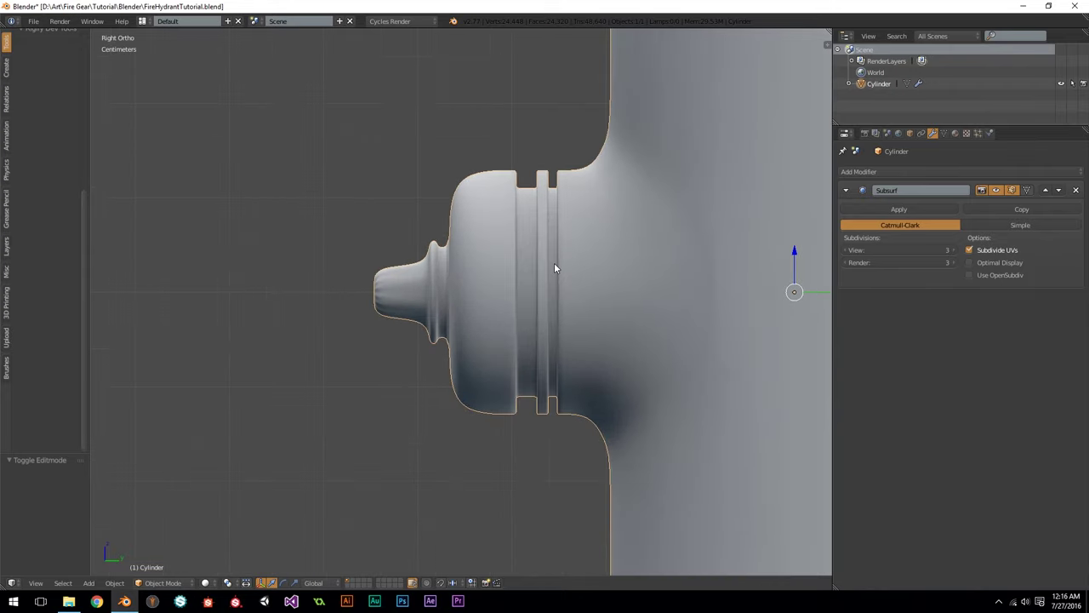
scroll(570, 289, down, 4)
scroll(579, 308, down, 2)
scroll(583, 308, up, 5)
Step: Switch to edge selection and crease the edge loop around the cap's front outer rim by 1
key(Tab)
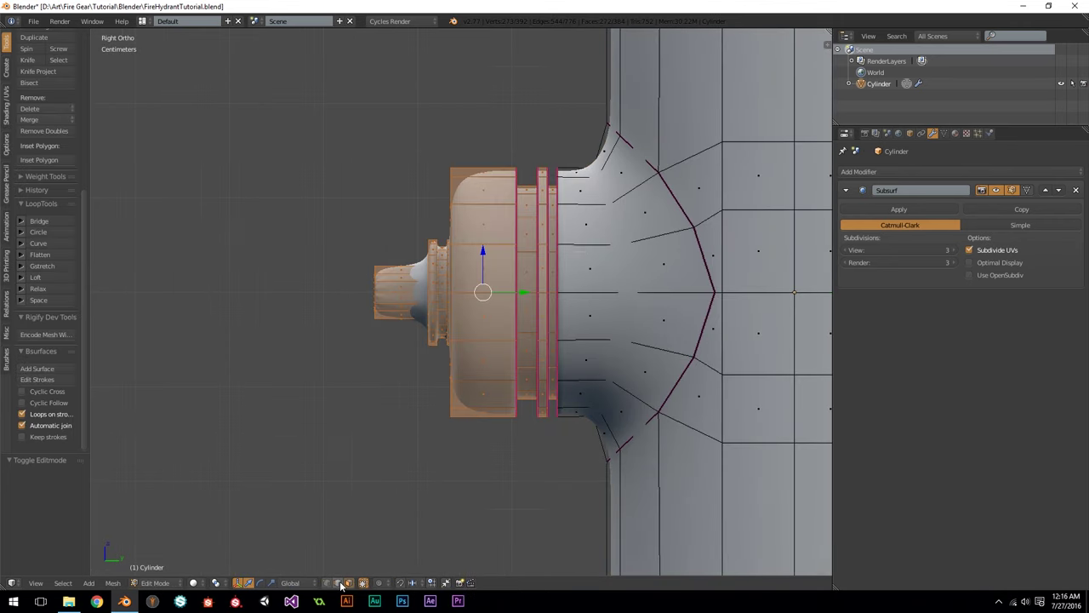
scroll(416, 392, up, 1)
middle_drag(403, 335, 433, 329)
scroll(433, 329, up, 2)
scroll(433, 329, up, 2)
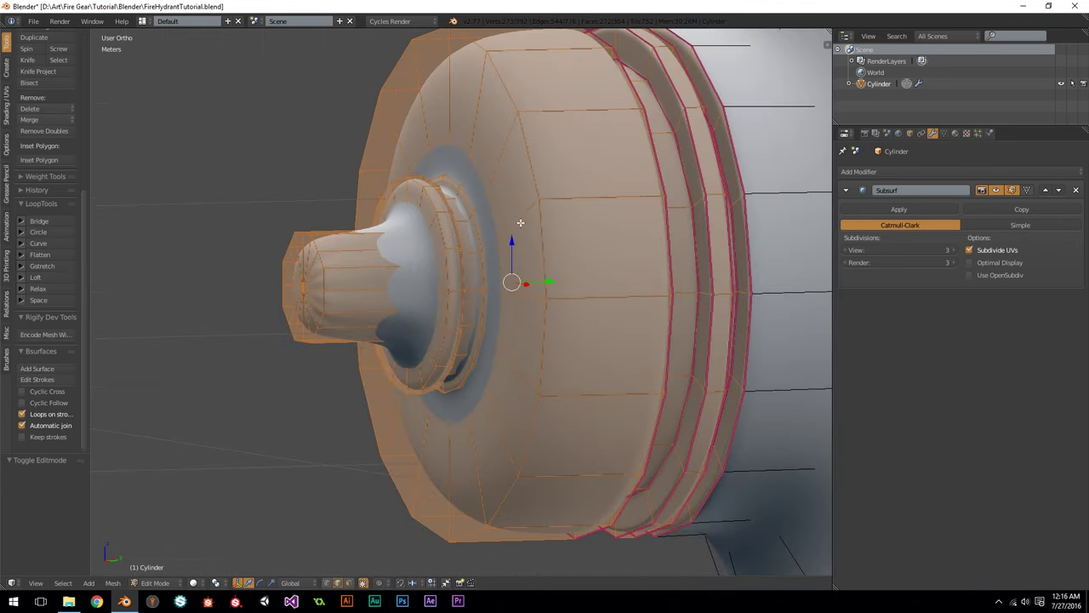
key(z)
alt+right_click(483, 233)
key(z)
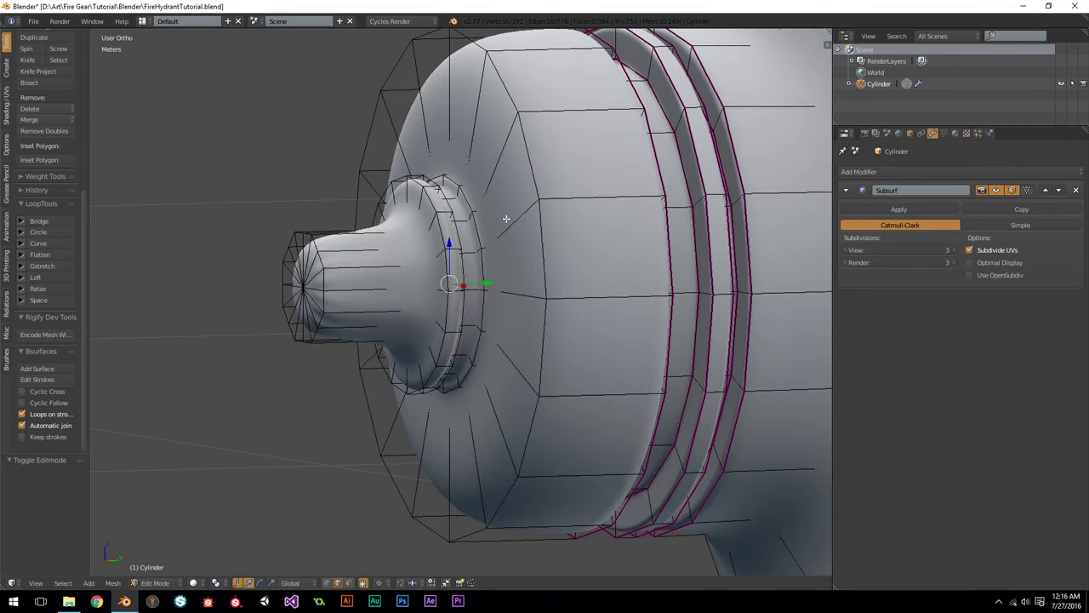
alt+right_click(534, 178)
alt+scroll(535, 178, down, 1)
scroll(535, 178, down, 4)
middle_drag(553, 211, 533, 220)
key(shift+e)
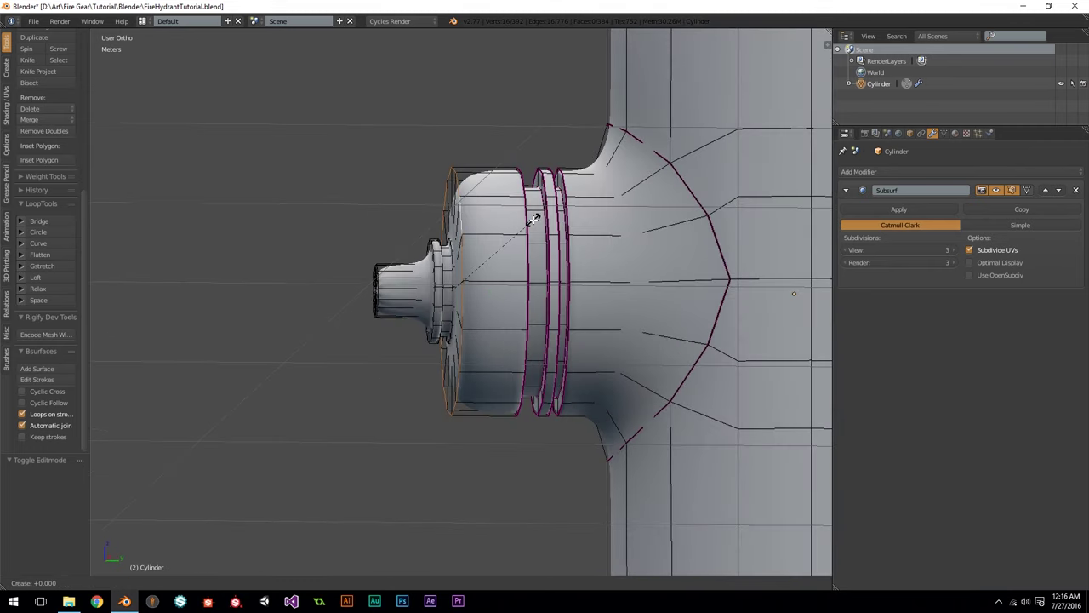
text(1)
key(Return)
Step: Select the two edge loops at the nut's base against the cap face and crease them by 0.75
key(Tab)
scroll(532, 218, down, 1)
middle_drag(533, 219, 488, 239)
key(Tab)
scroll(487, 238, up, 4)
scroll(524, 259, up, 2)
key(z)
key(z)
alt+shift+right_click(538, 247)
key(shift+e)
text(.75)
key(Return)
Step: Select the inner groove loops and the rear edge loop of the nut's collar and crease them by 0.75
key(z)
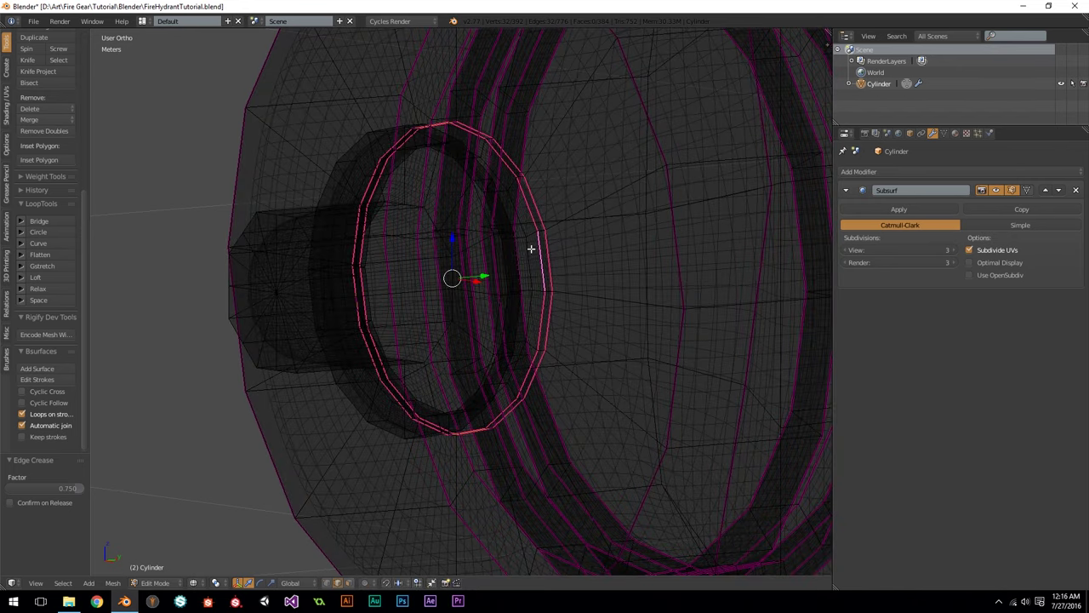
alt+right_click(531, 248)
key(z)
middle_drag(545, 268, 523, 277)
key(z)
alt+shift+right_click(455, 279)
key(z)
key(z)
alt+shift+right_click(462, 268)
key(z)
key(shift+e)
text(.75)
key(Return)
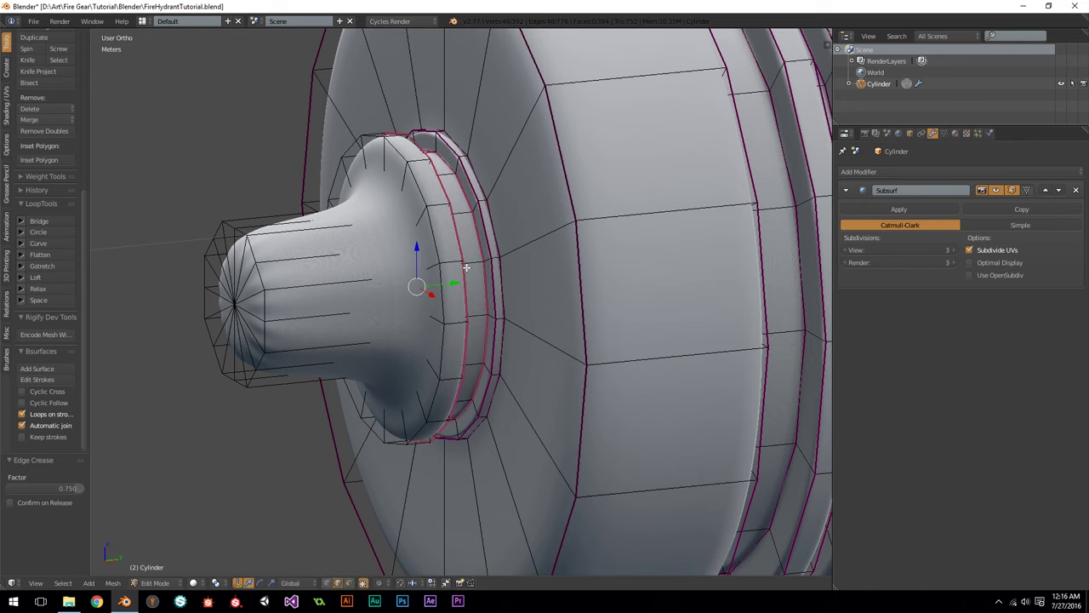
Step: Select the collar's front rim loop together with the loop where the nut meets the collar, and bend them by 0.75°
key(z)
alt+right_click(404, 238)
key(ctrl+z)
alt+shift+right_click(405, 235)
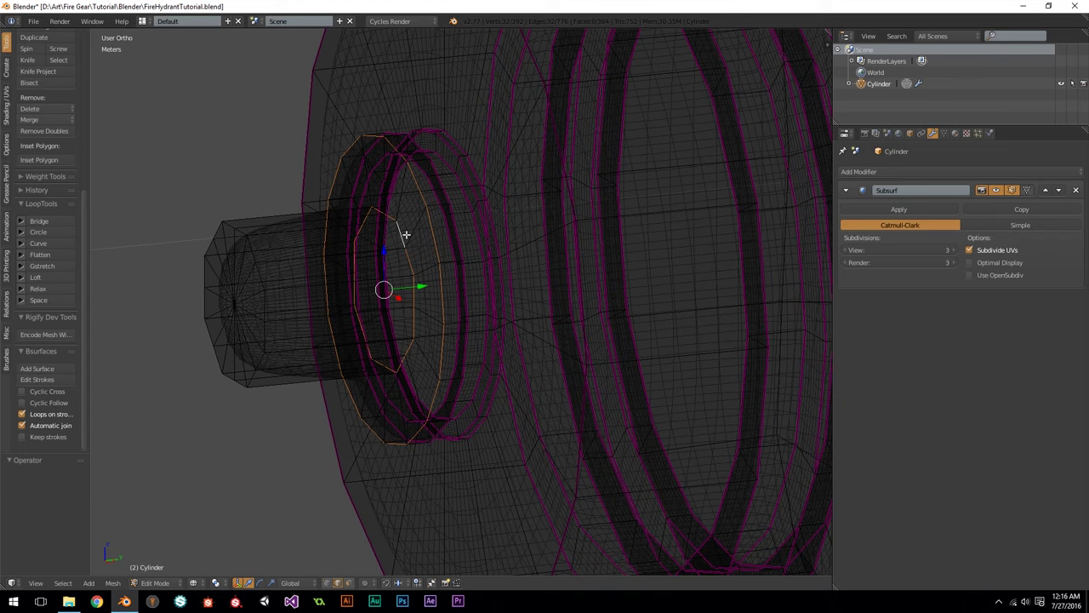
key(shift+w)
text(.)
click(405, 234)
key(z)
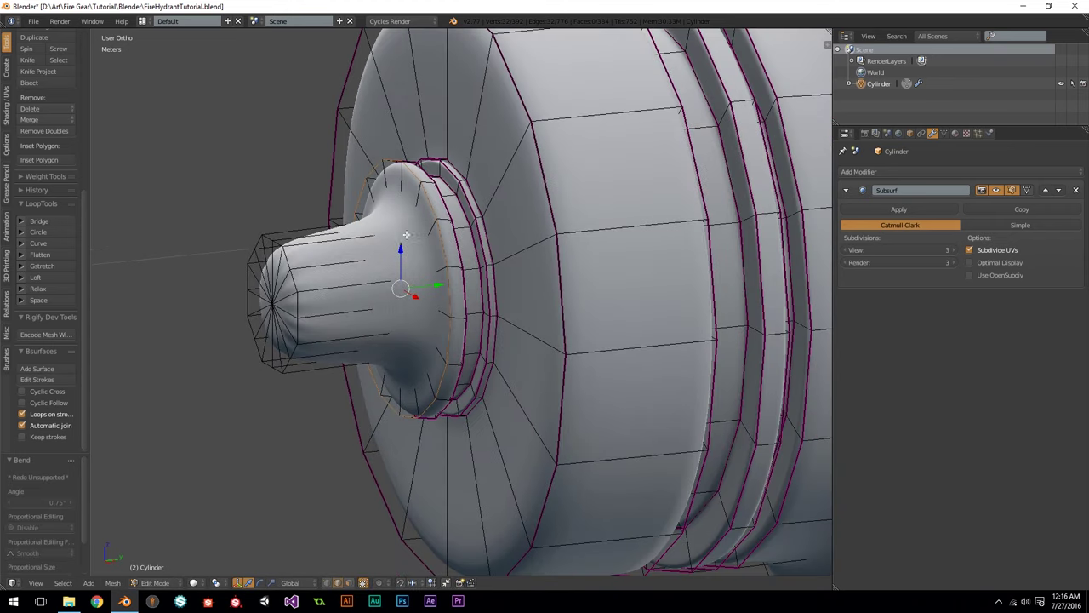
Step: Select the octagonal edge loop around the nut's front face and crease it by 0.75
middle_drag(319, 303, 416, 270)
scroll(416, 269, up, 1)
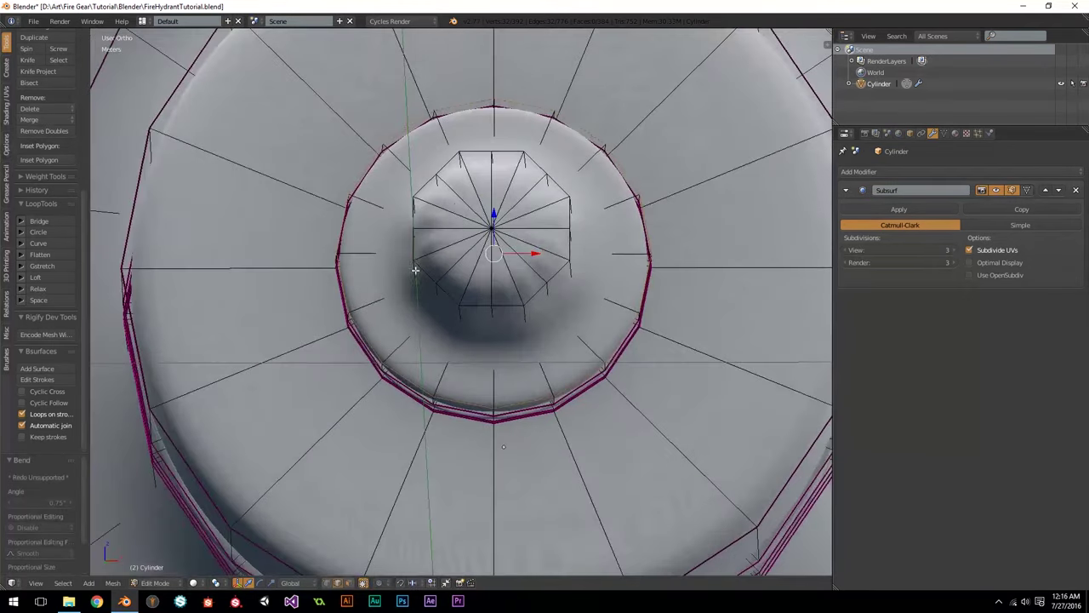
alt+right_click(426, 179)
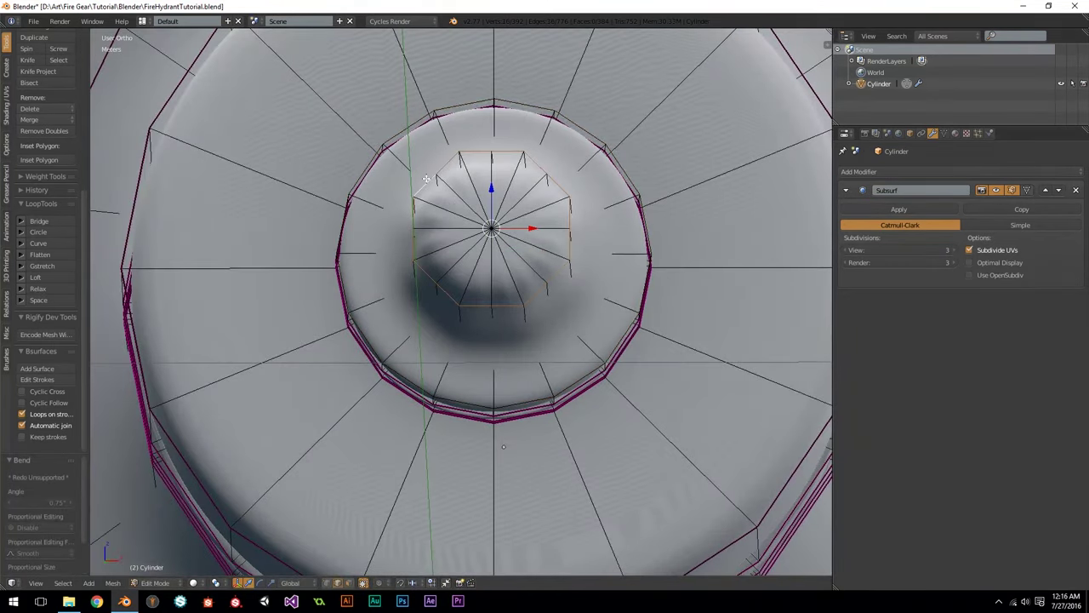
key(shift+e)
click(549, 223)
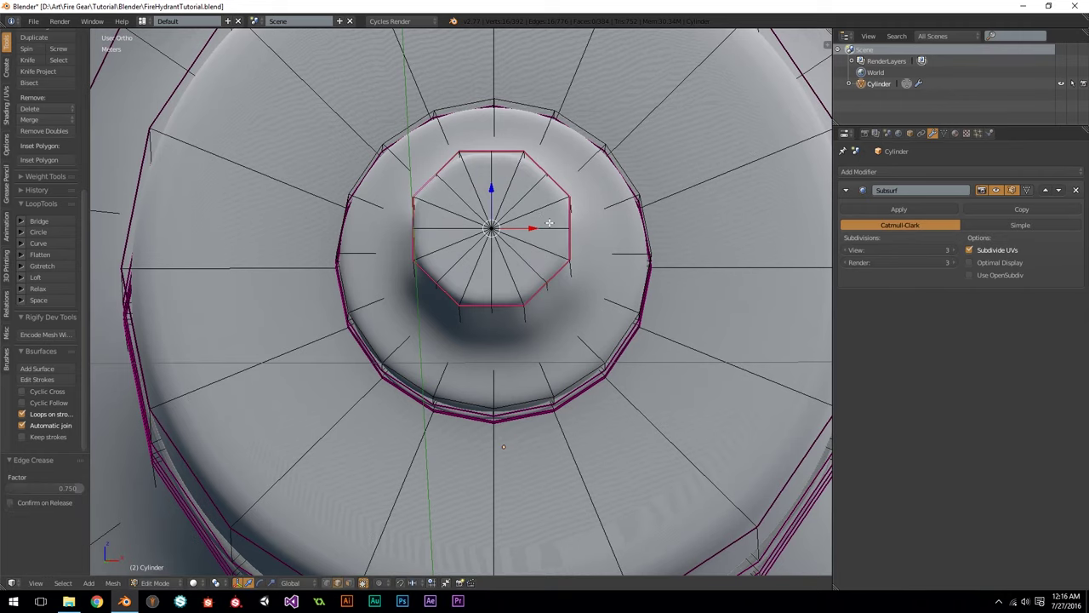
scroll(549, 223, down, 3)
mouse_move(549, 223)
middle_down()
mouse_move(410, 293)
mouse_move(461, 315)
mouse_move(554, 312)
mouse_move(494, 299)
mouse_move(536, 284)
middle_up()
key(Tab)
key(Tab)
Step: Select the edge loop where the nut meets its collar and crease it by 0.75
key(z)
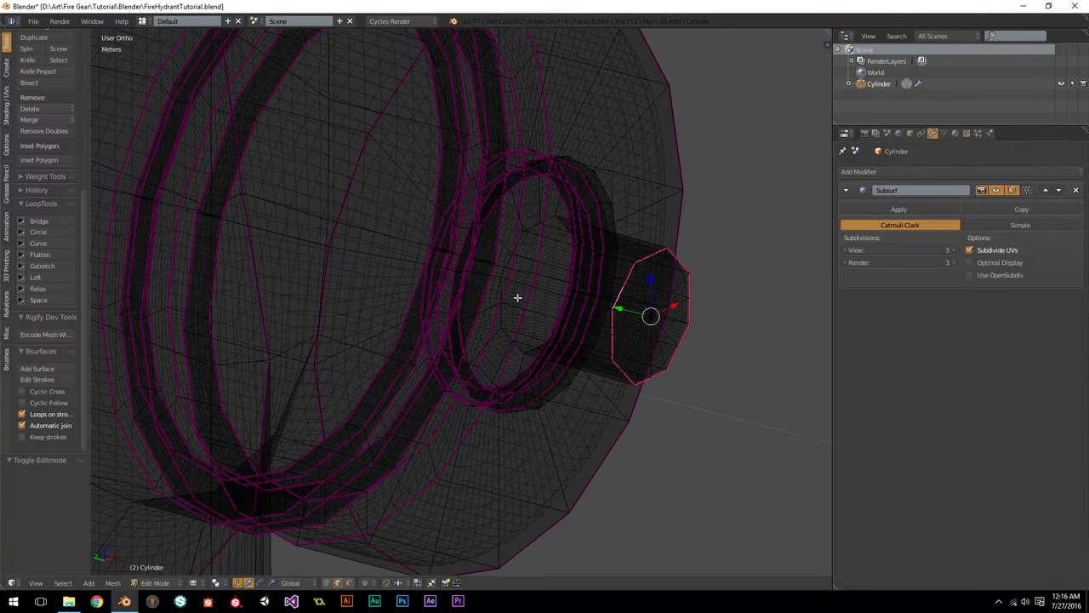
alt+right_click(502, 279)
key(z)
key(shift+e)
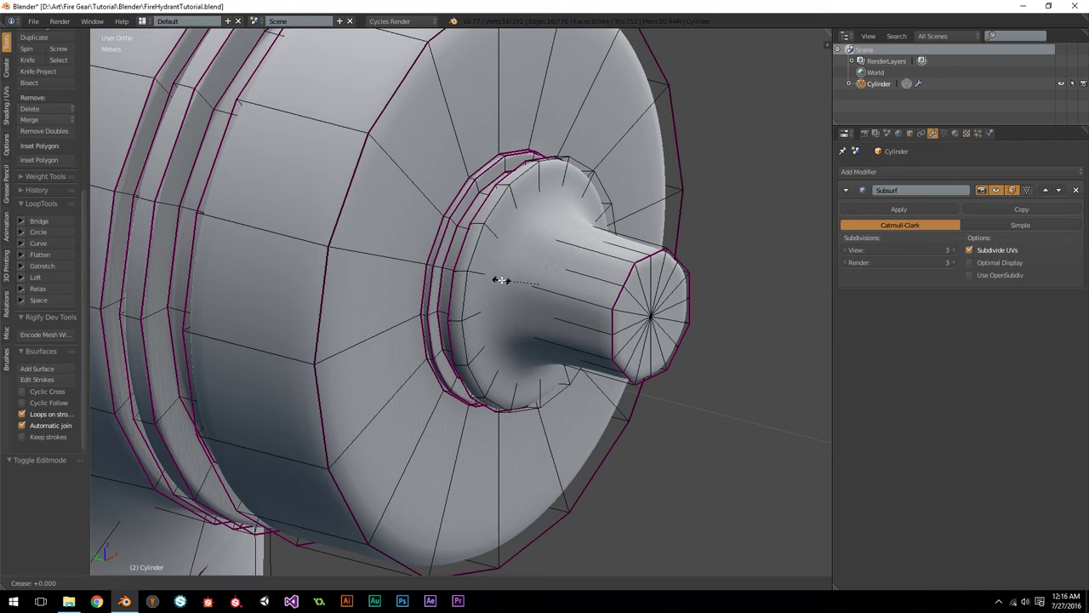
text(.75)
key(Return)
key(z)
scroll(511, 282, down, 3)
key(z)
key(Tab)
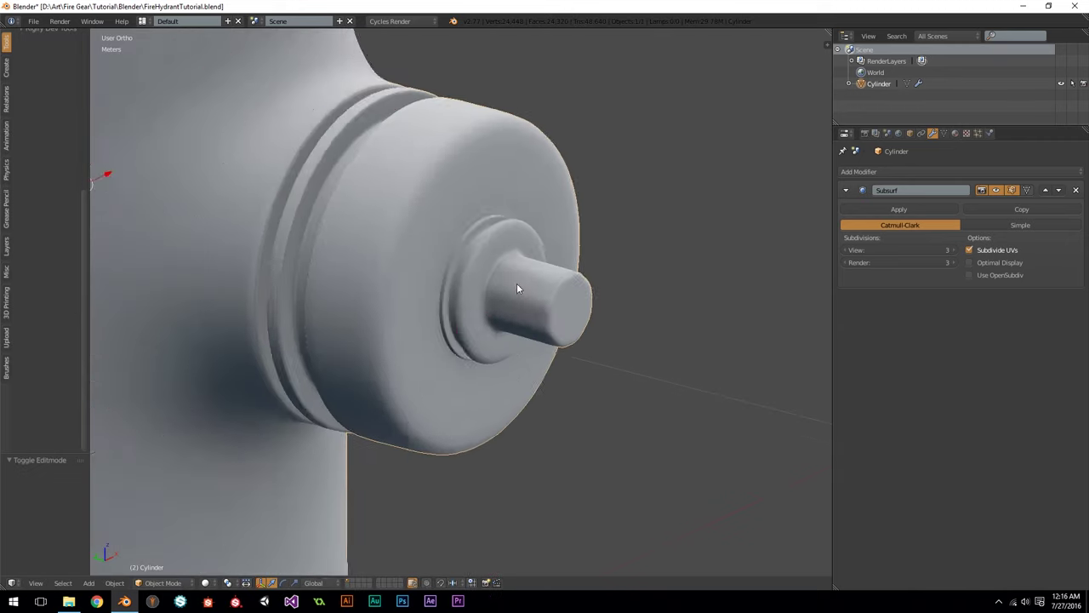
scroll(513, 285, up, 2)
middle_drag(630, 299, 530, 312)
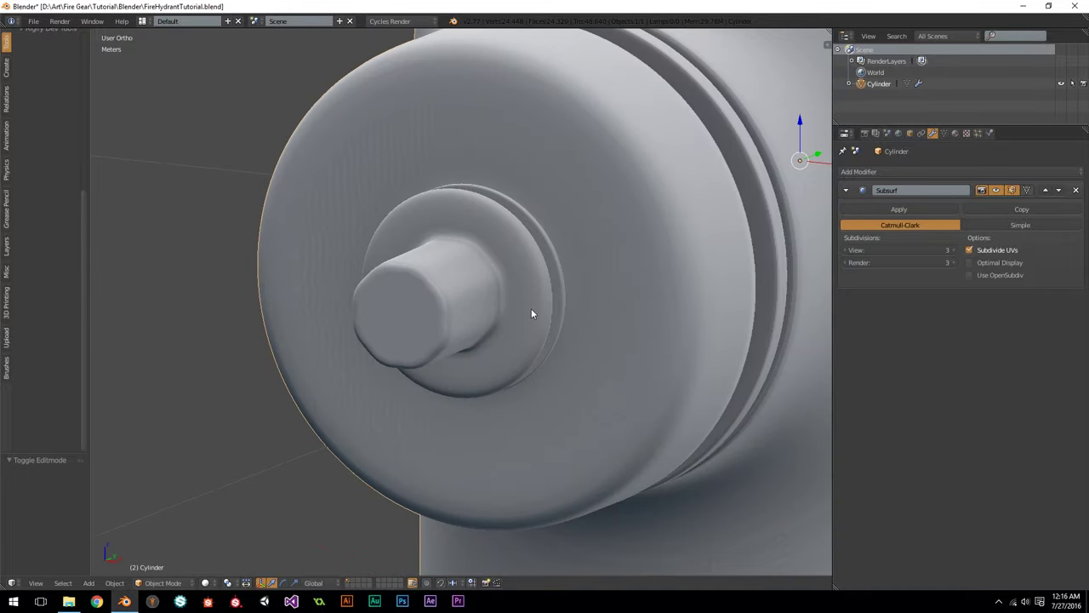
key(Tab)
scroll(518, 306, up, 3)
shift+right_click(421, 217)
shift+right_click(478, 348)
middle_drag(488, 341, 507, 318)
scroll(543, 304, up, 1)
right_click(535, 279)
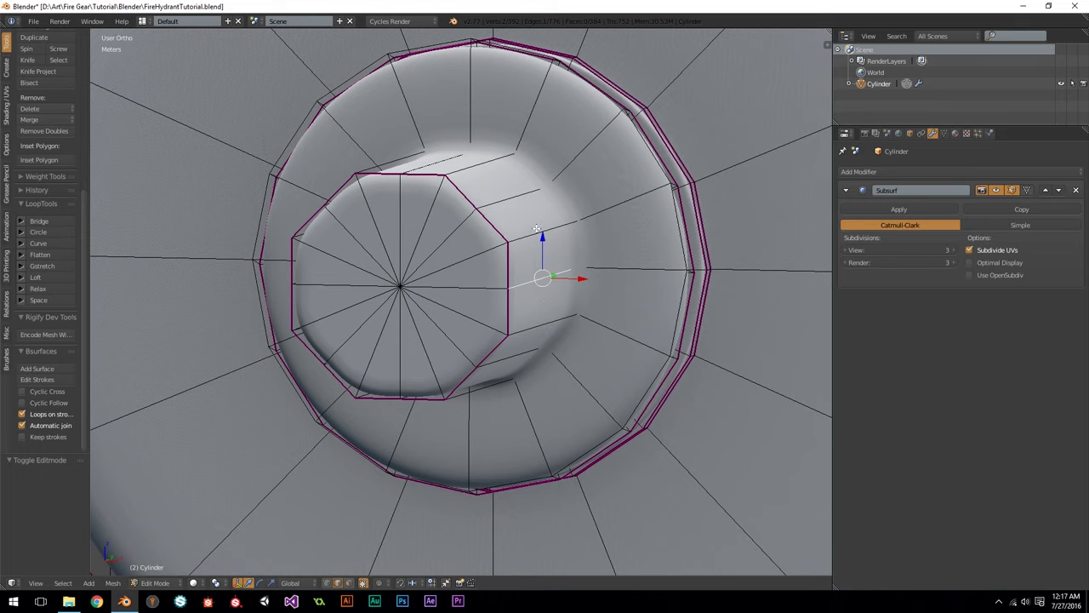
Step: Select the nut's lengthwise corner edges all the way around and crease them by 0.75
right_click(527, 243)
shift+right_click(523, 320)
middle_drag(525, 323, 554, 295)
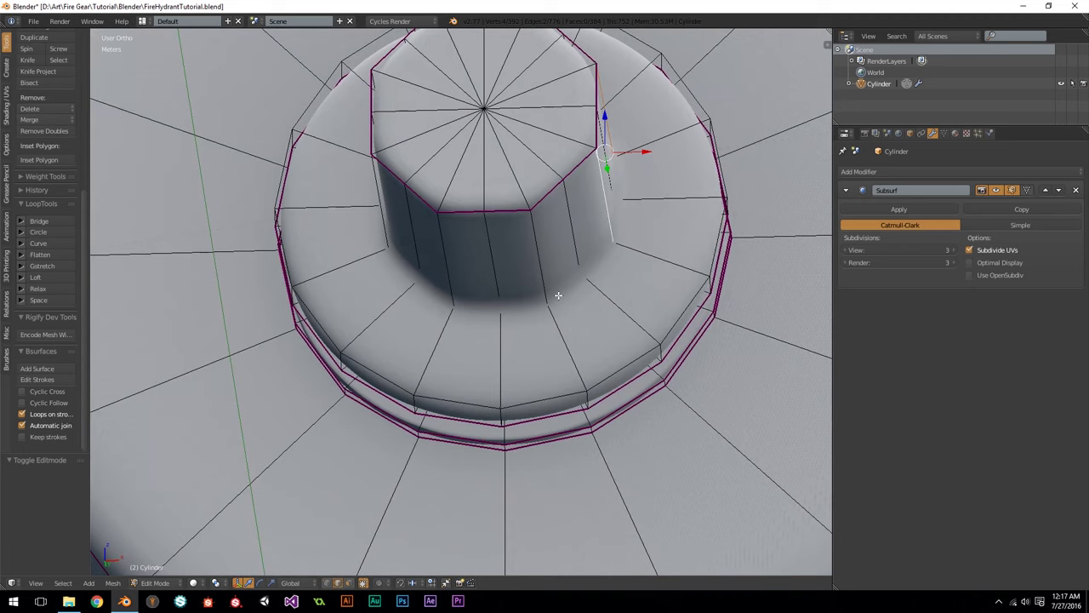
middle_drag(397, 244, 501, 281)
shift+right_click(555, 291)
shift+right_click(563, 209)
middle_drag(601, 211, 583, 251)
shift+right_click(563, 222)
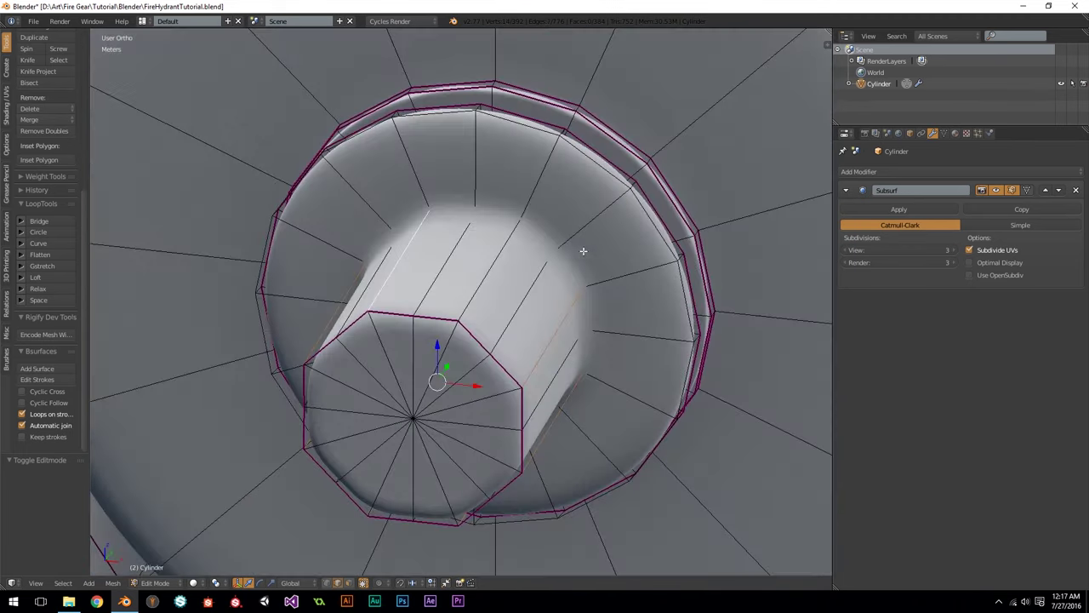
shift+right_click(505, 261)
key(shift+e)
text(.75)
key(Return)
Step: Examine the nut's faceted, smoothed shape from several sides in Object Mode and go back to editing the mesh
key(Tab)
middle_drag(506, 260, 440, 189)
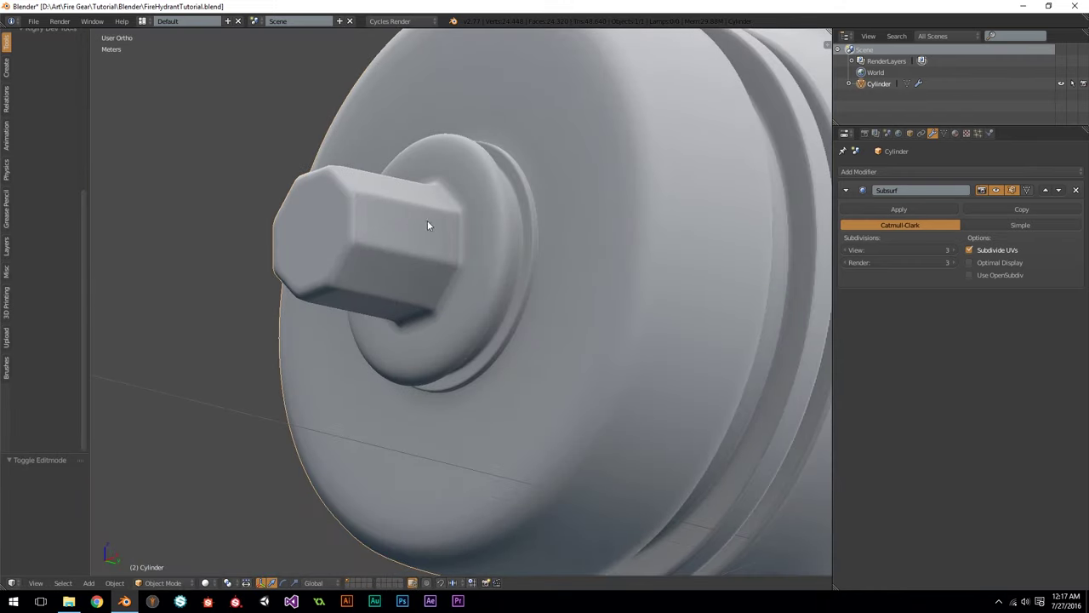
middle_drag(414, 263, 539, 193)
middle_drag(625, 221, 491, 223)
middle_drag(580, 206, 583, 330)
key(Tab)
scroll(583, 331, up, 2)
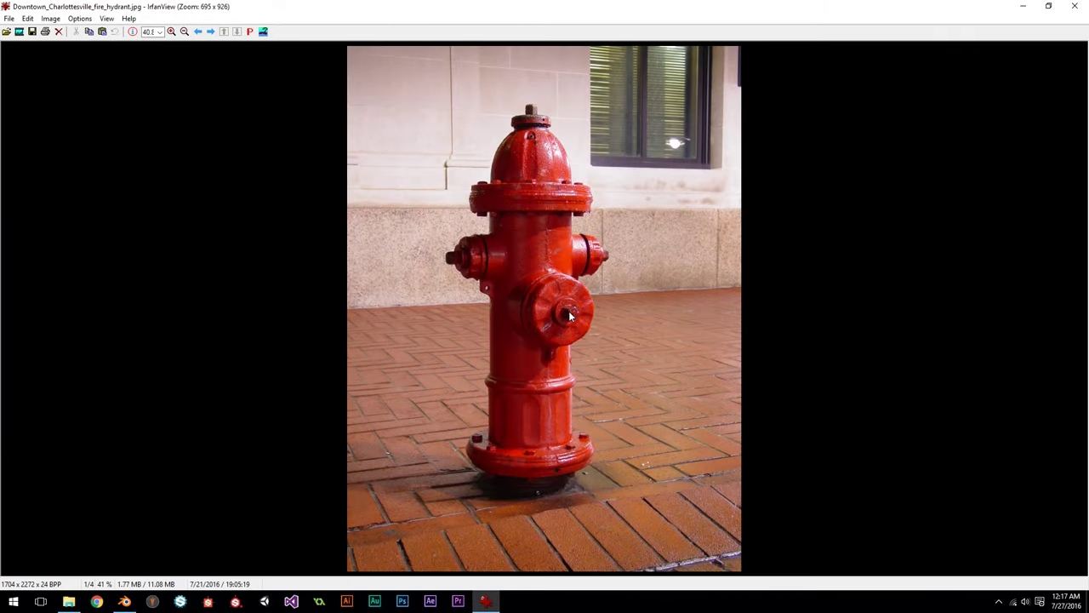
Step: Examine the outlet caps and nuts in the reference photos, including a close-up of the outlet in fire-hydr.jpg, and return to Blender
key(space)
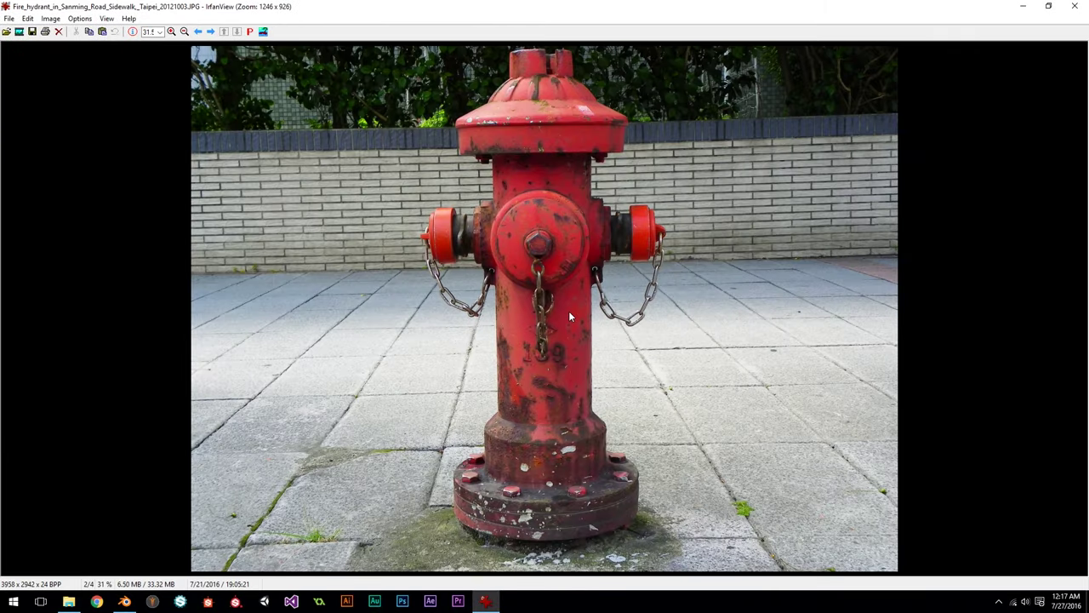
key(space)
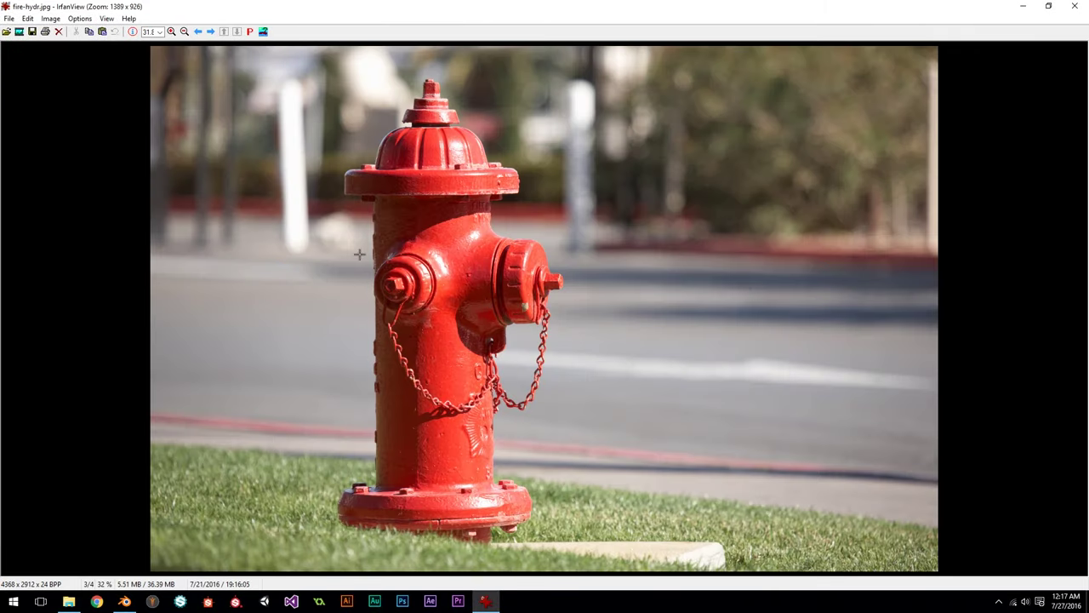
drag(361, 257, 431, 317)
click(397, 281)
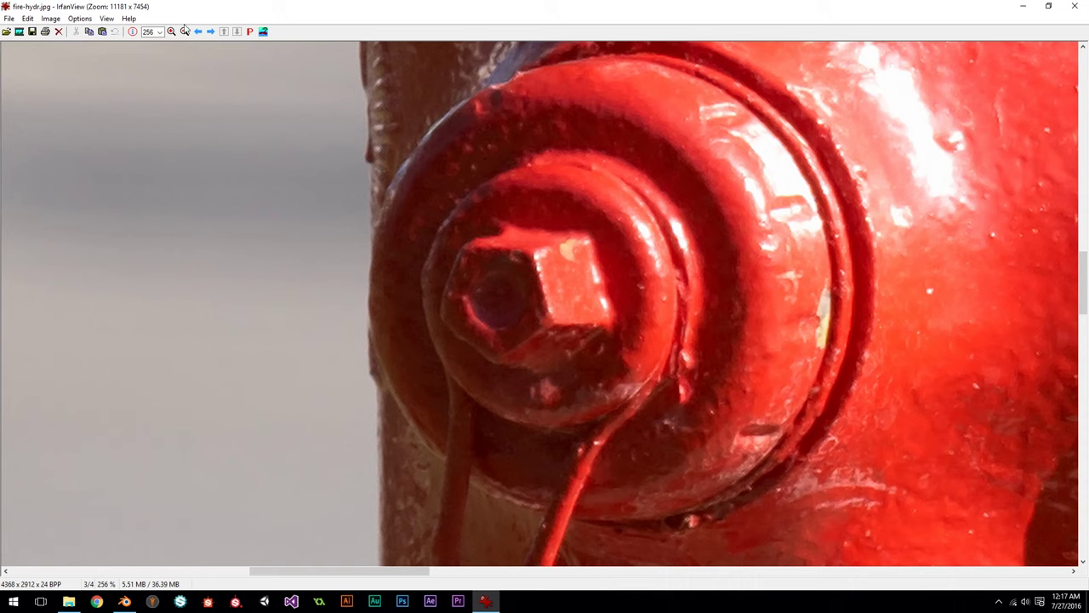
click(211, 31)
click(211, 31)
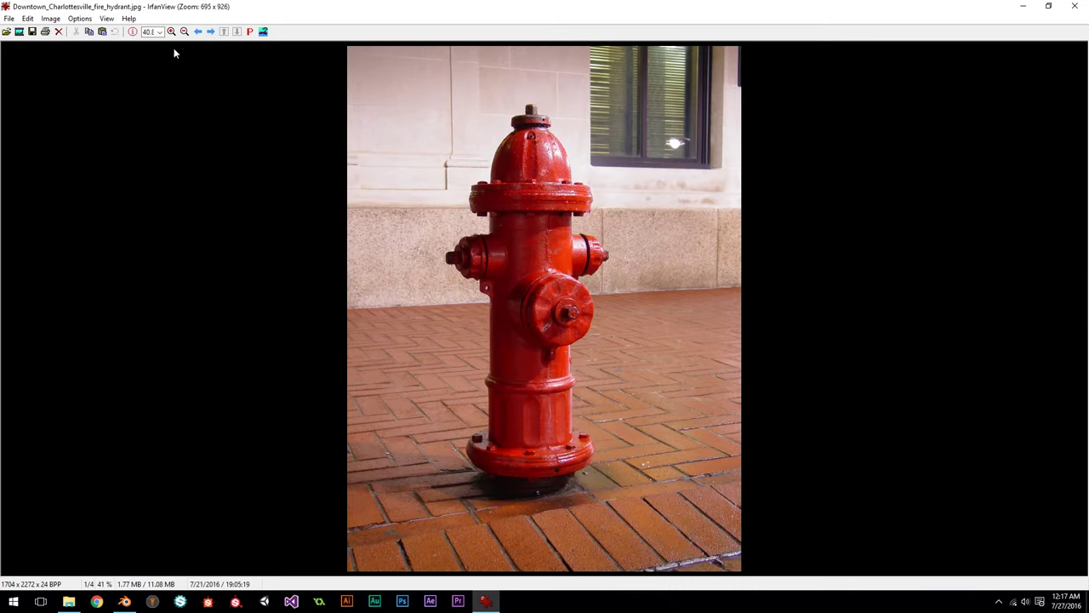
click(198, 32)
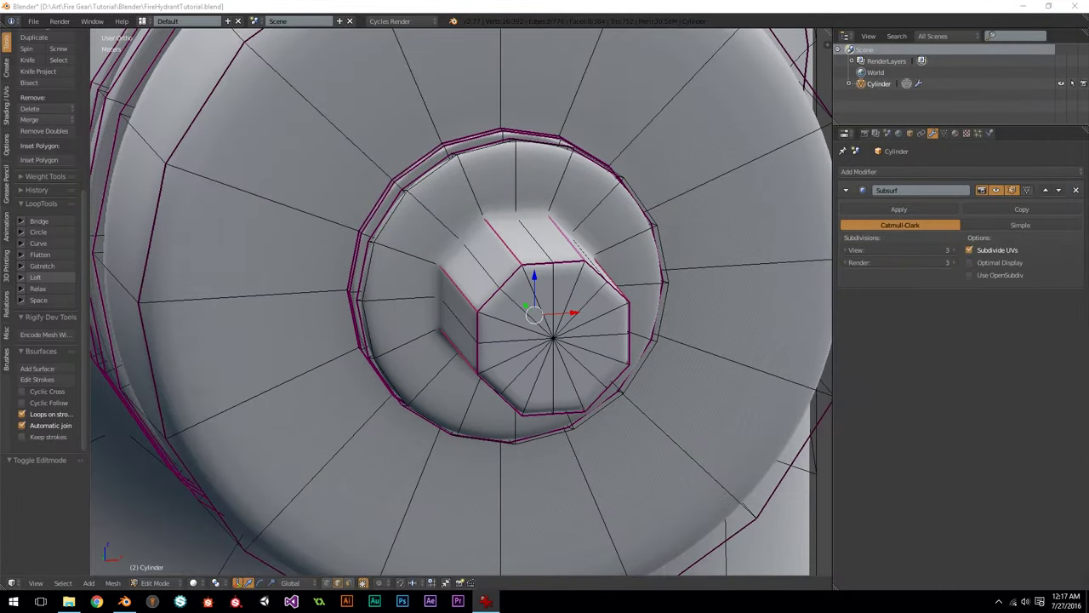
scroll(427, 345, down, 2)
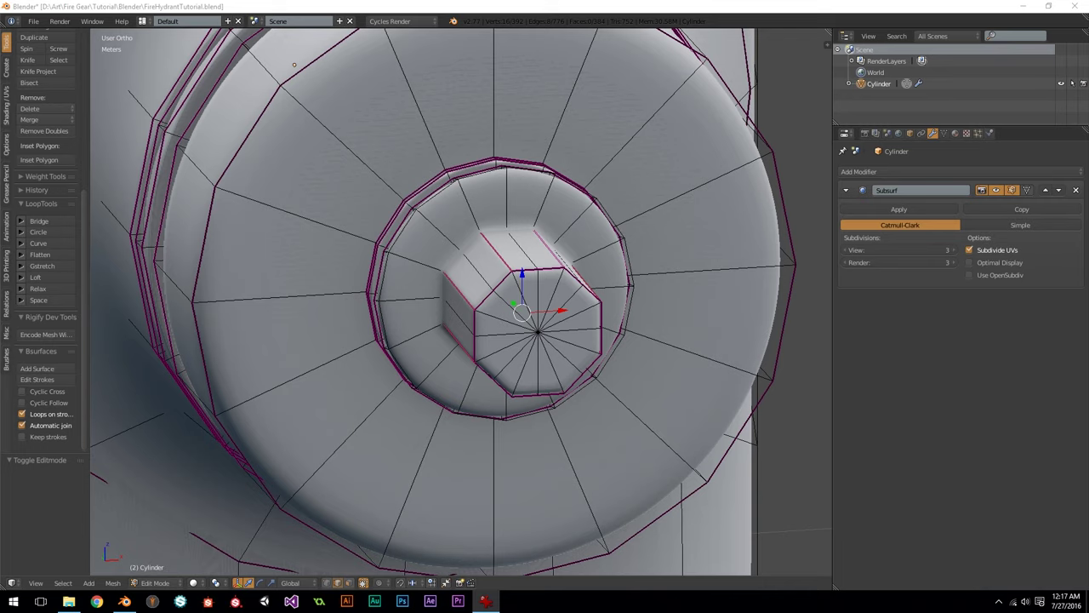
click(294, 5)
scroll(438, 306, down, 4)
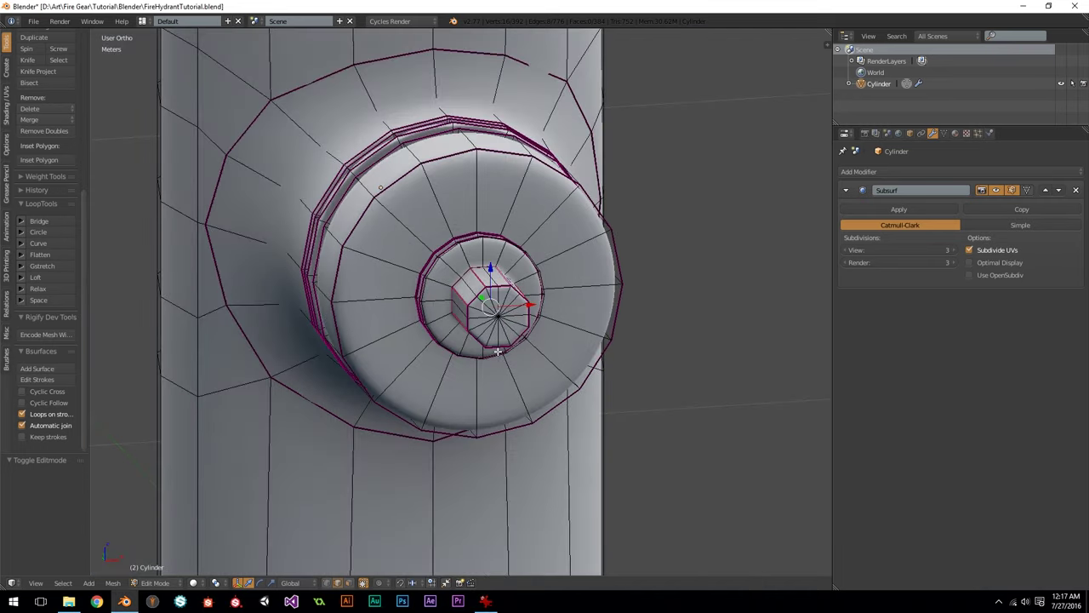
Step: View the whole hydrant from the front in Object Mode and switch to IrfanView to compare it with the reference photos
key(KP_3)
key(KP_1)
scroll(527, 344, down, 3)
key(Tab)
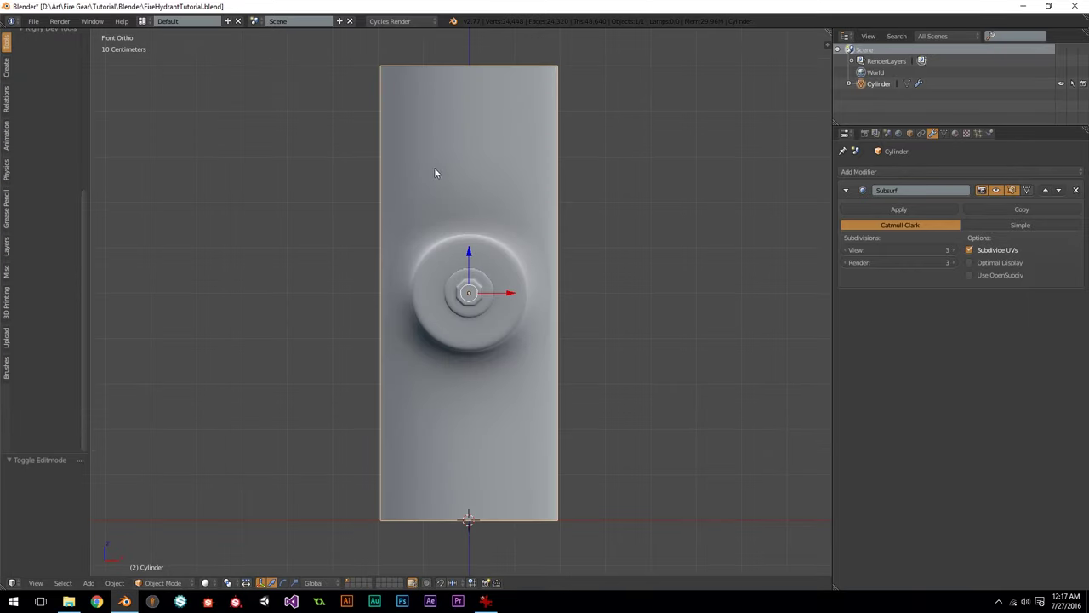
shift+middle_drag(435, 183, 463, 177)
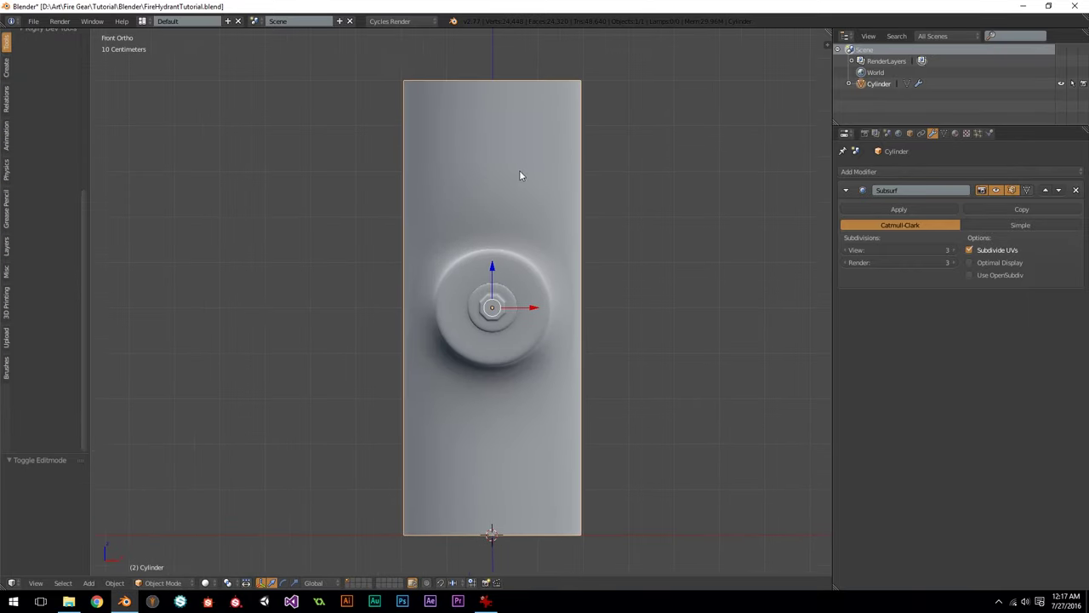
key(alt+Tab)
double_click(550, 73)
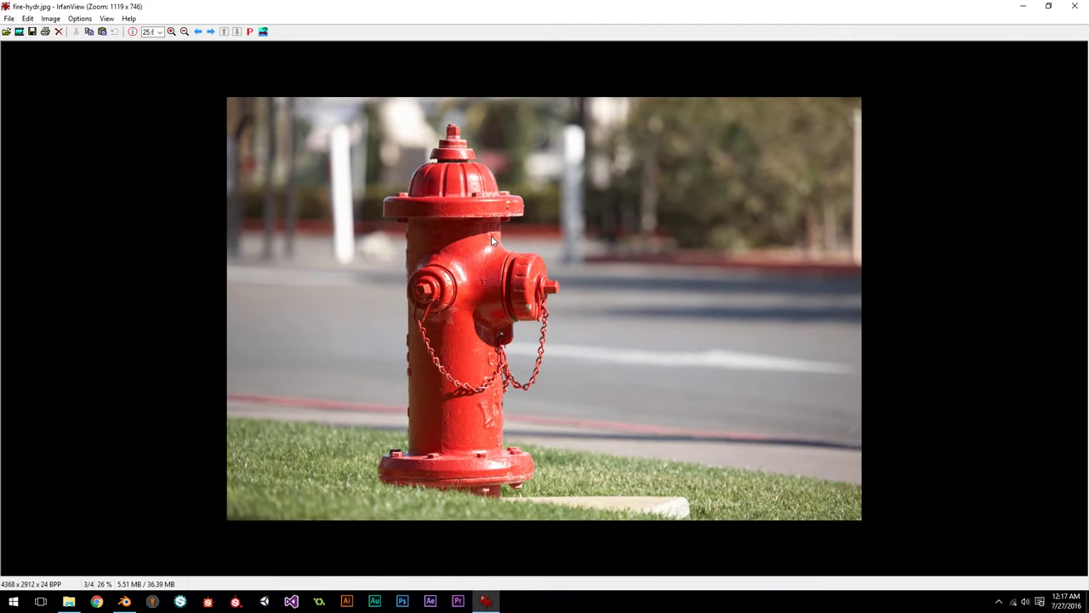
scroll(490, 234, down, 1)
key(Right)
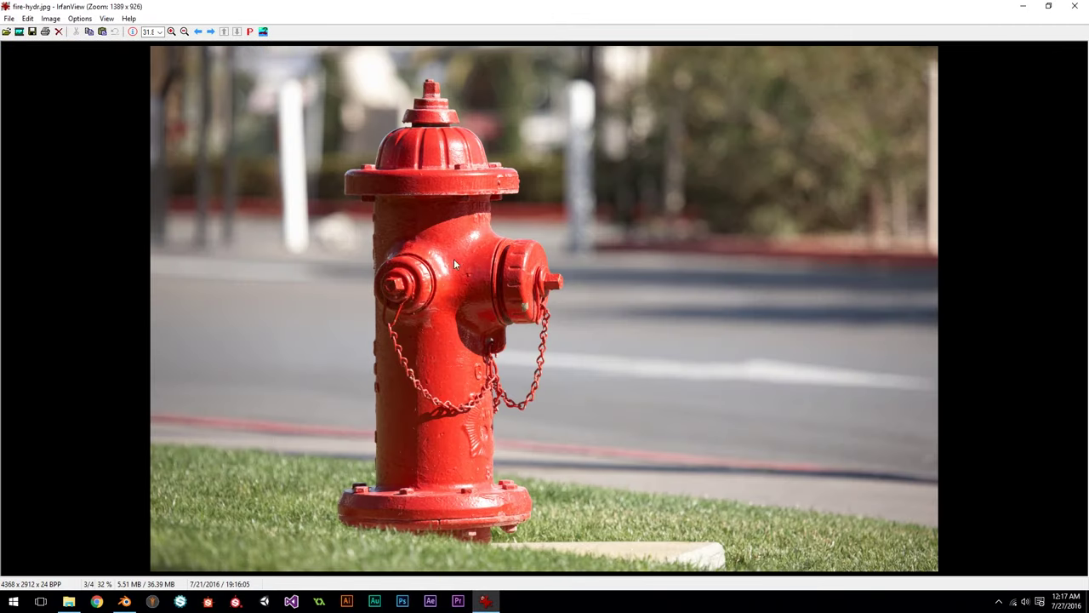
key(Right)
key(Right)
Step: Return to Blender to view the body's mesh in Edit Mode, and study the reference photos' side outlets and upper body again
key(alt+Tab)
key(Tab)
scroll(545, 343, up, 2)
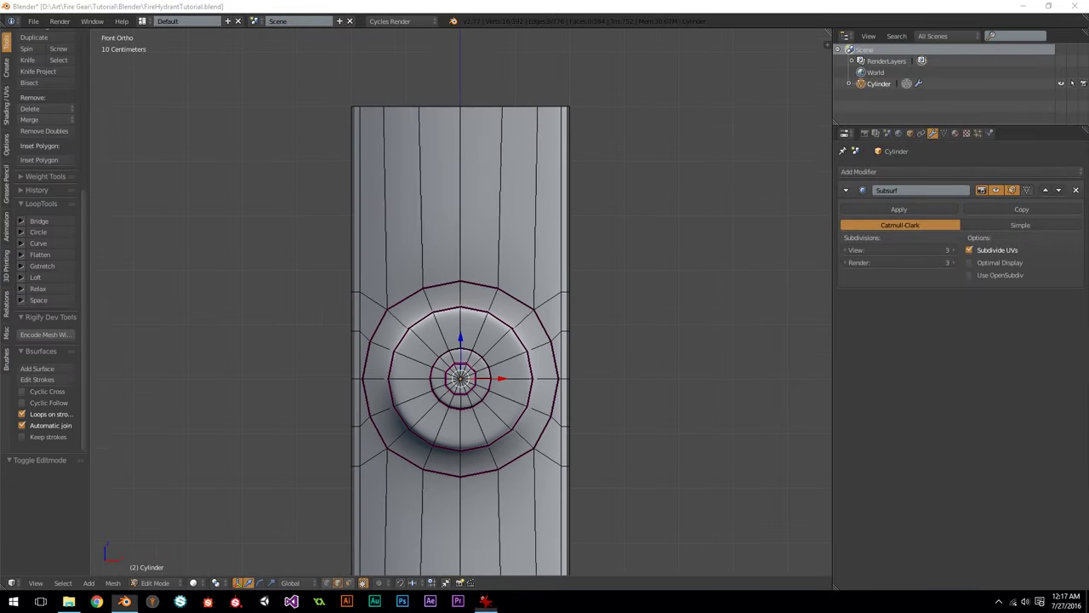
key(alt+Tab)
key(Right)
key(Left)
key(Right)
key(Right)
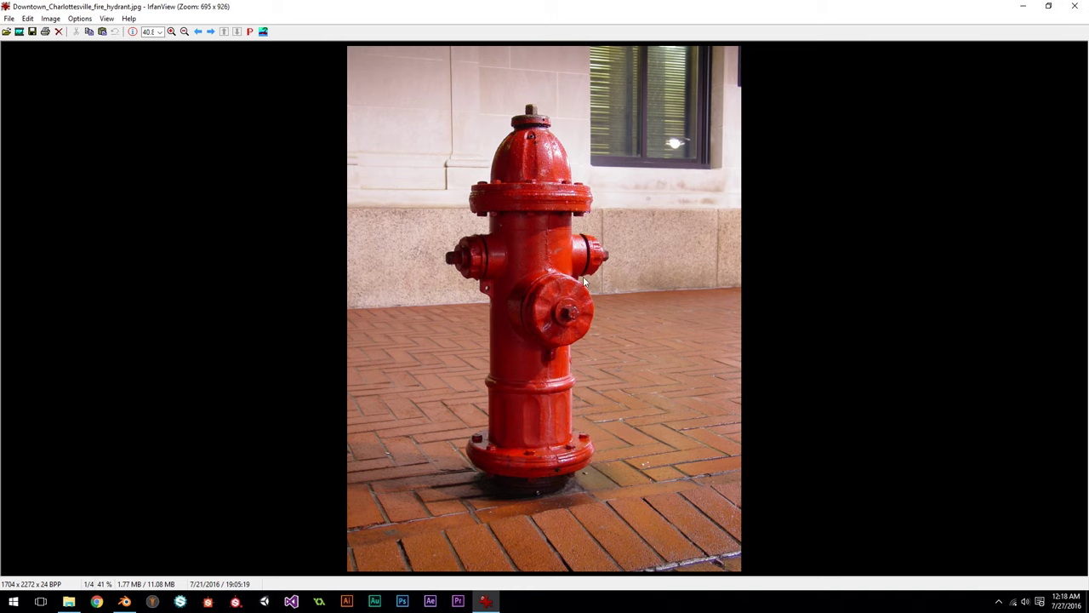
scroll(549, 313, down, 1)
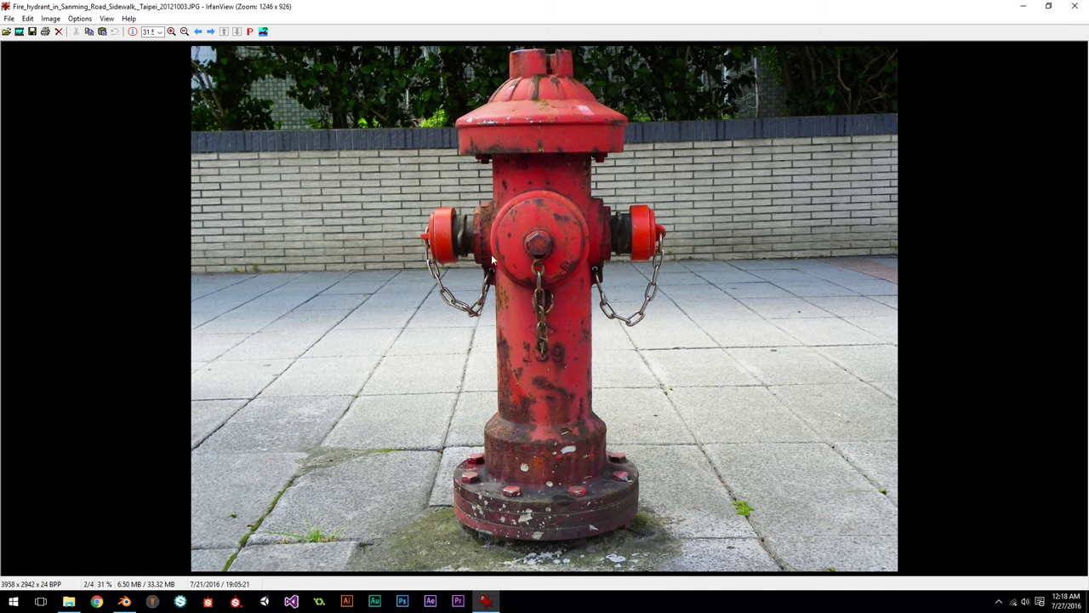
scroll(570, 230, down, 1)
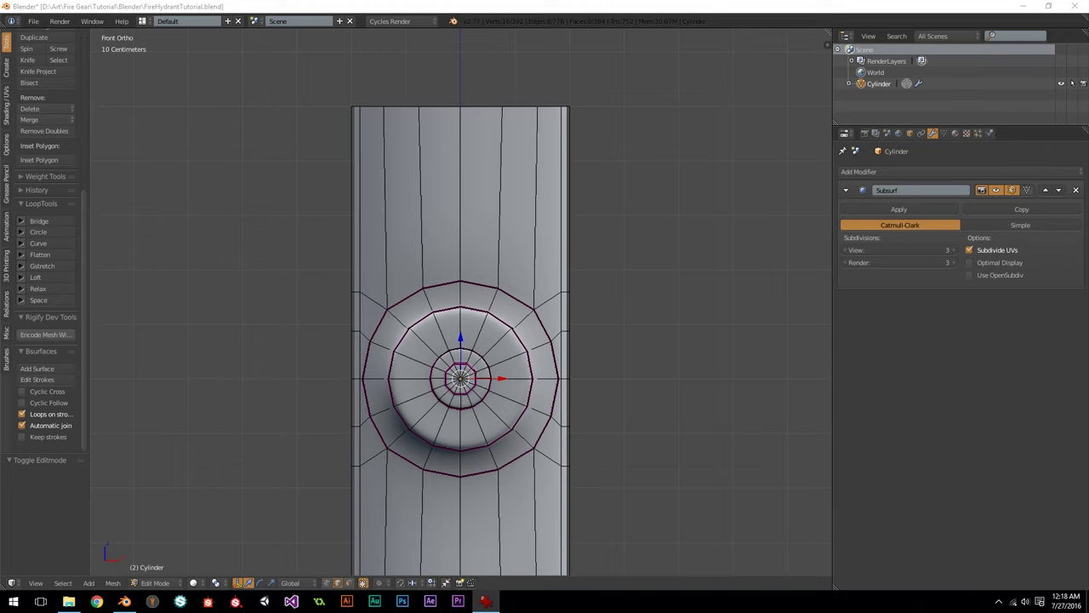
Step: Cut one centred edge loop around the body above the outlet and flatten it by scaling to 0 along Z
shift+middle_drag(398, 343, 411, 347)
scroll(537, 309, up, 1)
key(Tab)
key(Tab)
key(ctrl+r)
click(586, 158)
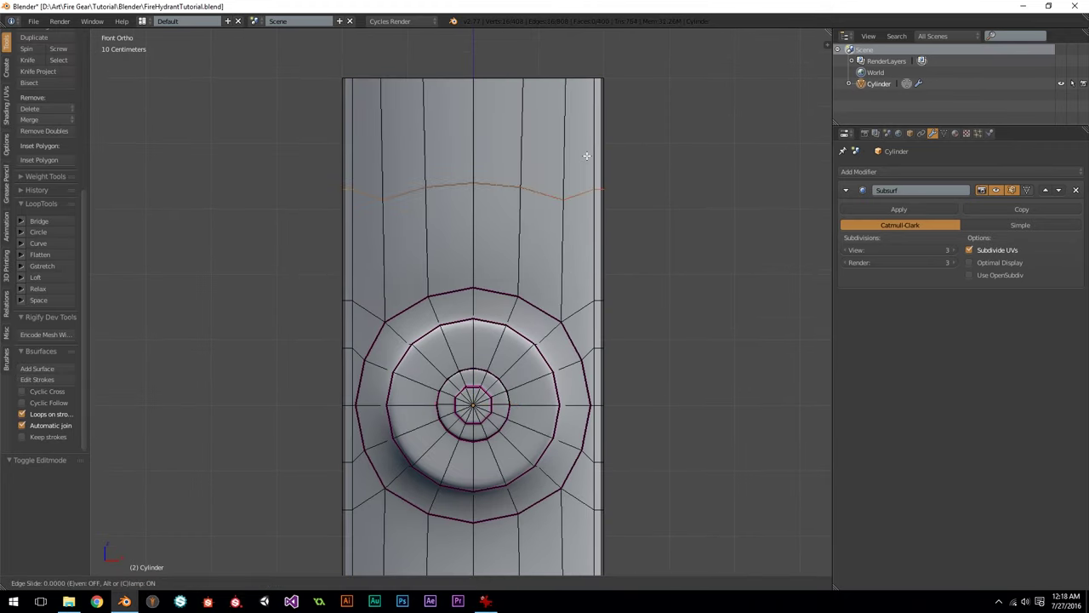
click(587, 155)
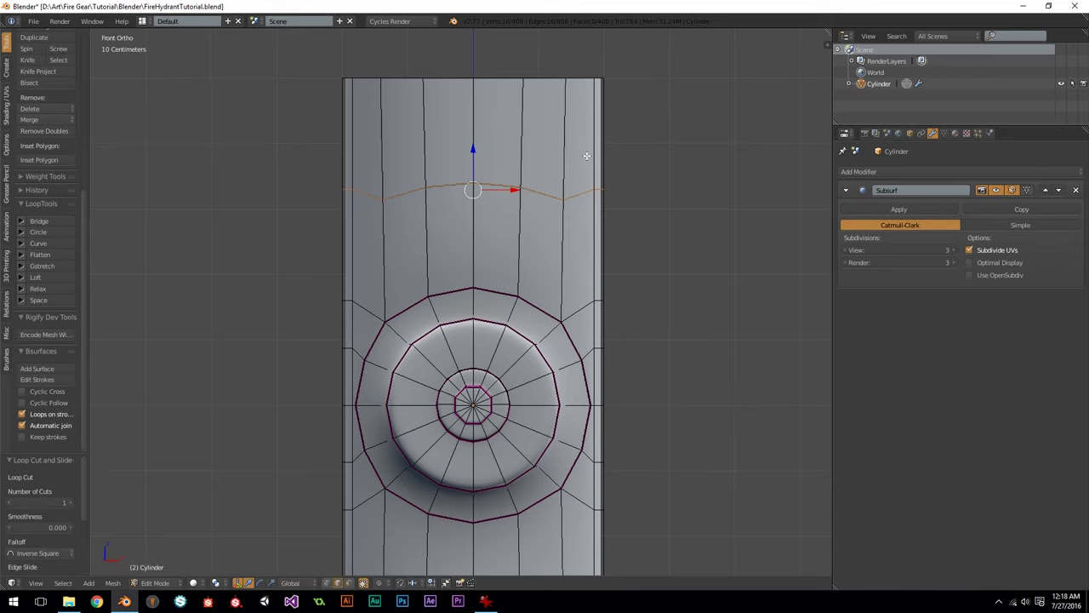
key(s)
key(z)
key(0)
key(Return)
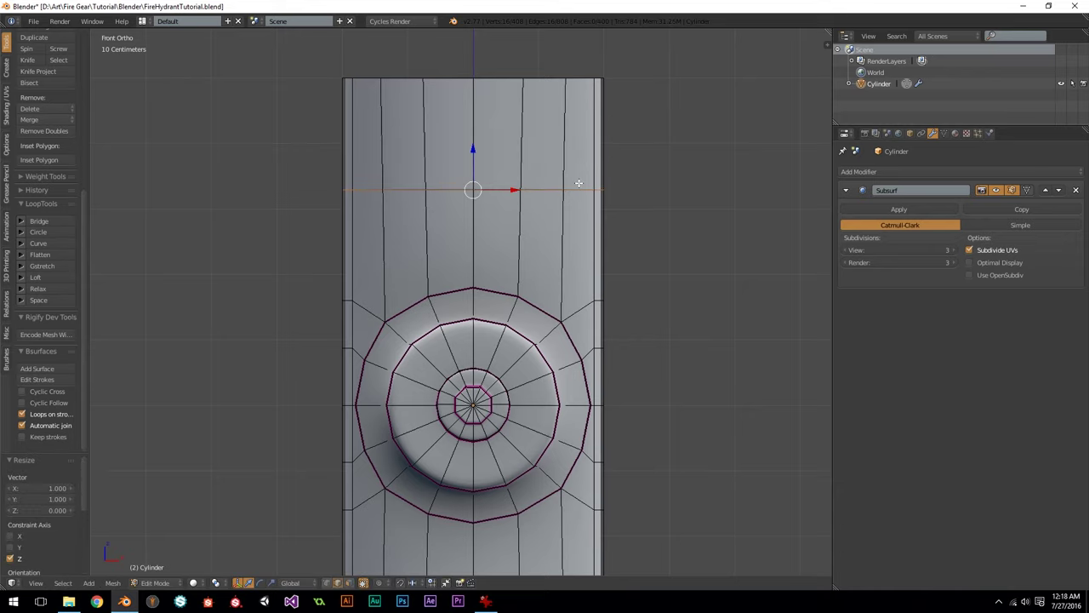
Step: Cut a second centred loop around the body between the flat upper loop and the outlet, and scale it to 0 along Z
key(KP_3)
shift+middle_drag(694, 282, 527, 221)
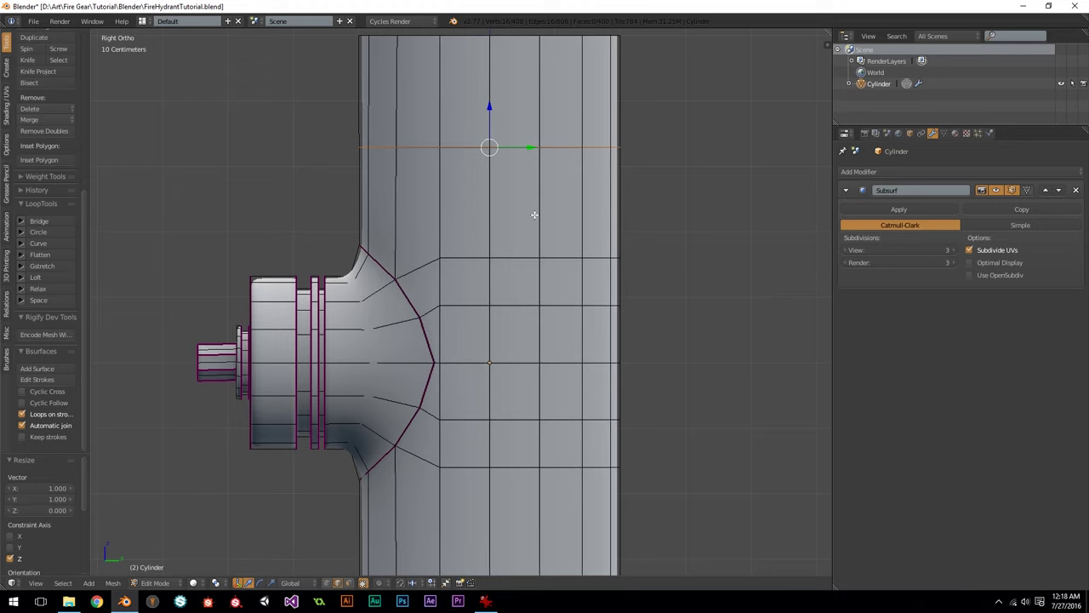
scroll(564, 214, down, 1)
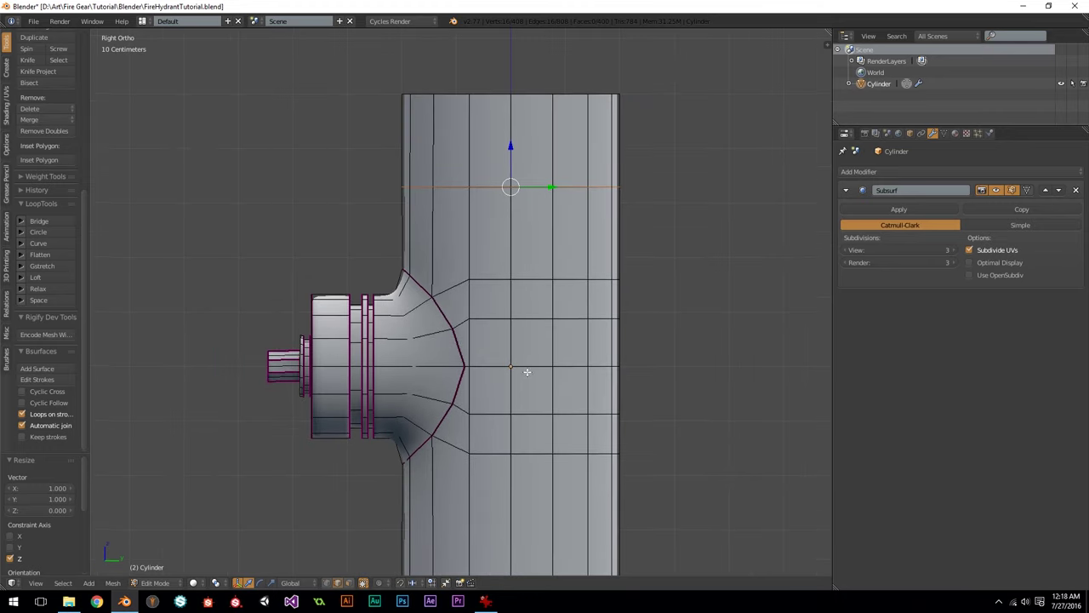
shift+middle_drag(527, 372, 439, 412)
scroll(470, 364, up, 2)
shift+middle_drag(502, 306, 541, 303)
key(ctrl+r)
click(593, 263)
right_click(593, 263)
key(s)
key(z)
key(0)
key(Return)
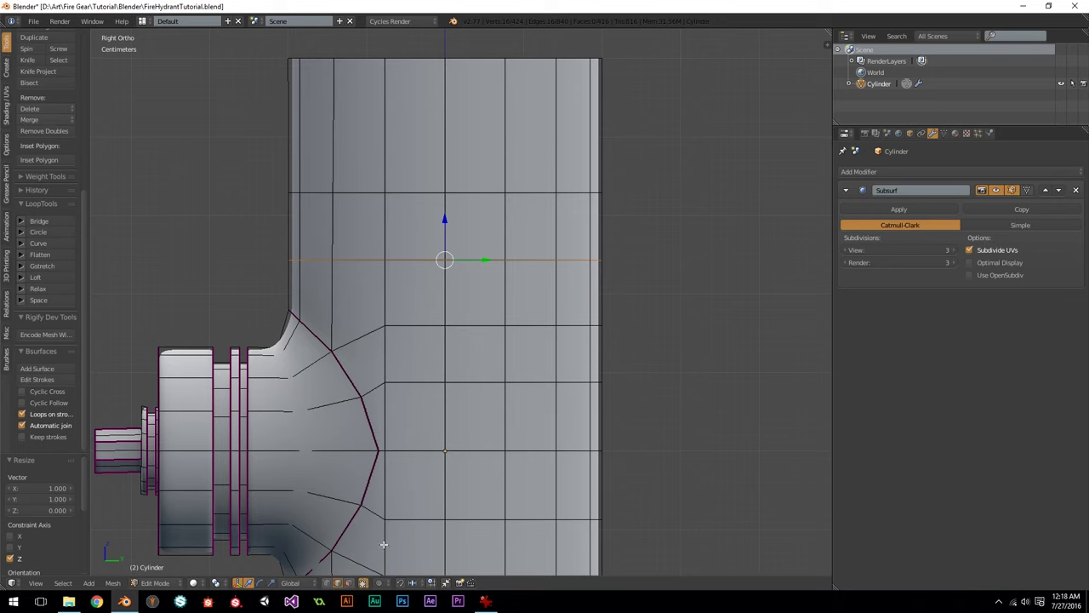
Step: Delete the two-by-two block of faces on the body's right side, just above the front outlet's level
click(348, 583)
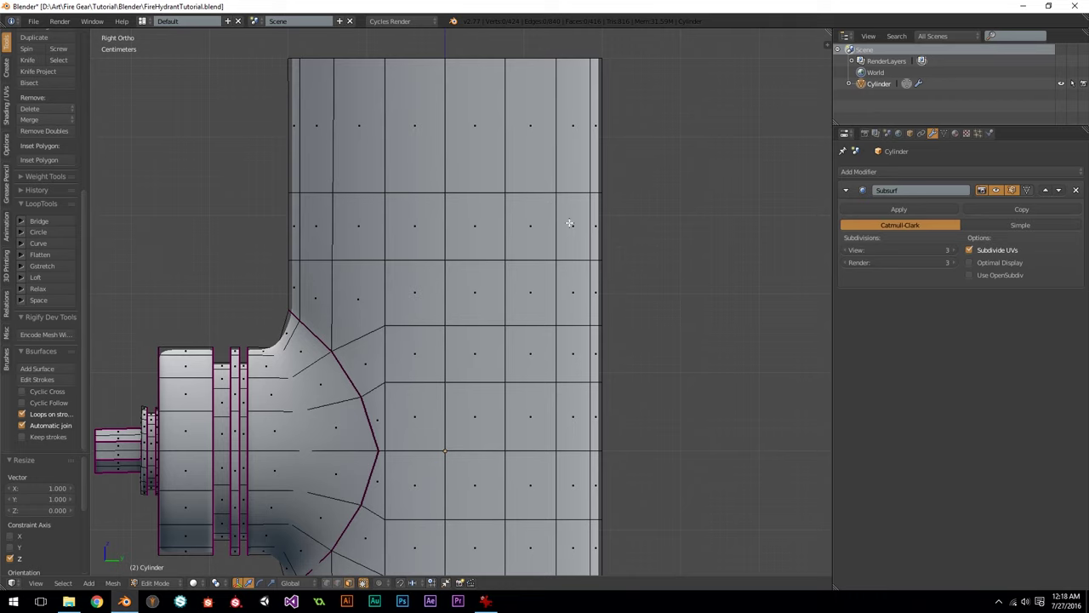
click(484, 219)
scroll(502, 218, down, 2)
middle_drag(502, 219, 508, 248)
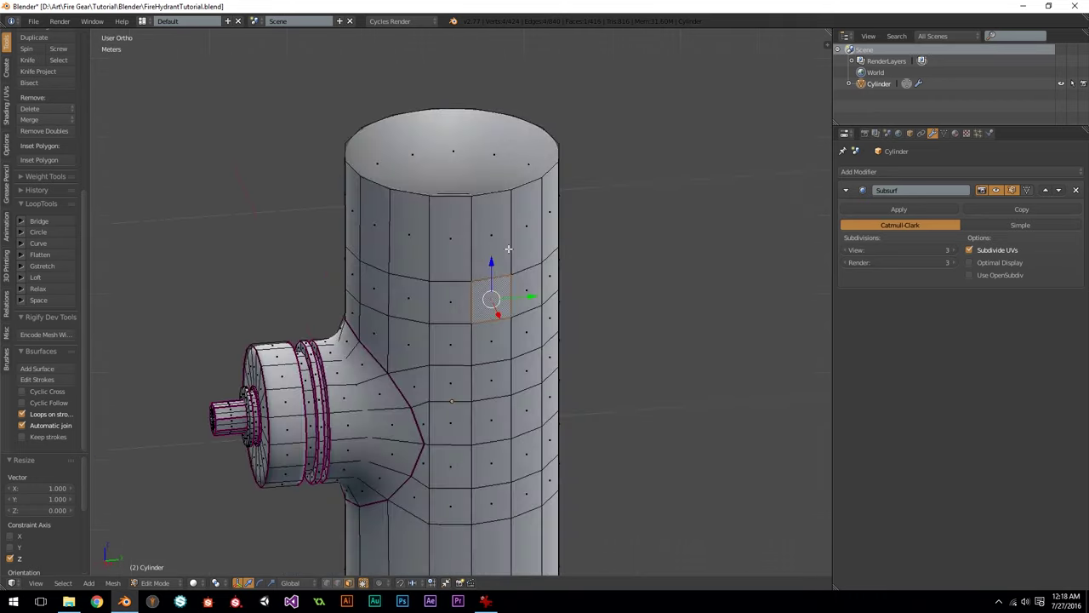
key(KP_3)
scroll(403, 247, up, 2)
shift+right_click(430, 234)
shift+right_click(425, 294)
shift+right_click(467, 293)
scroll(462, 277, down, 1)
scroll(463, 279, down, 3)
middle_drag(464, 279, 435, 398)
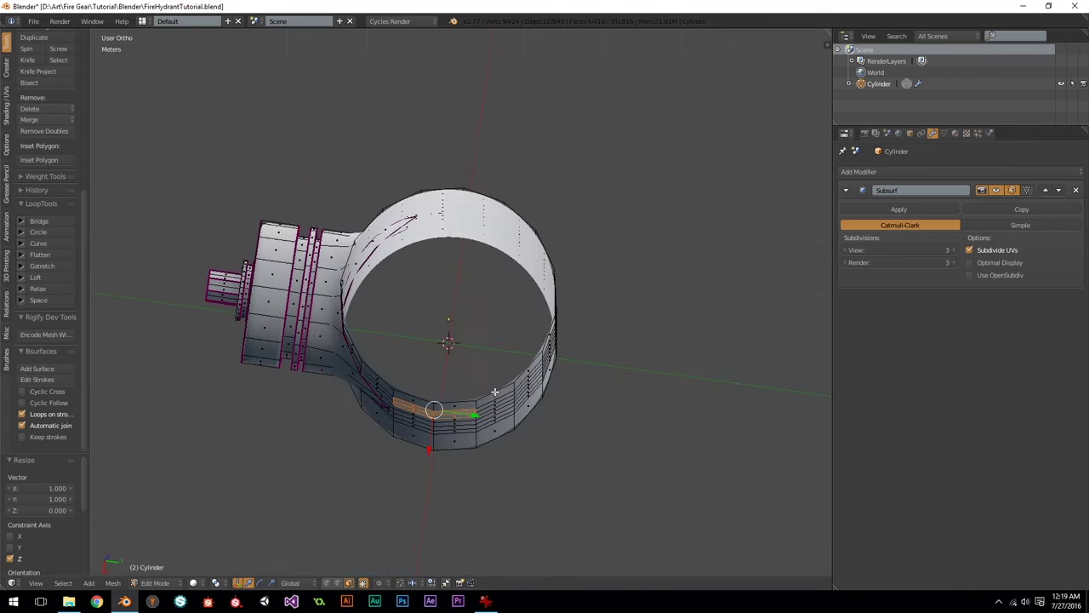
key(KP_7)
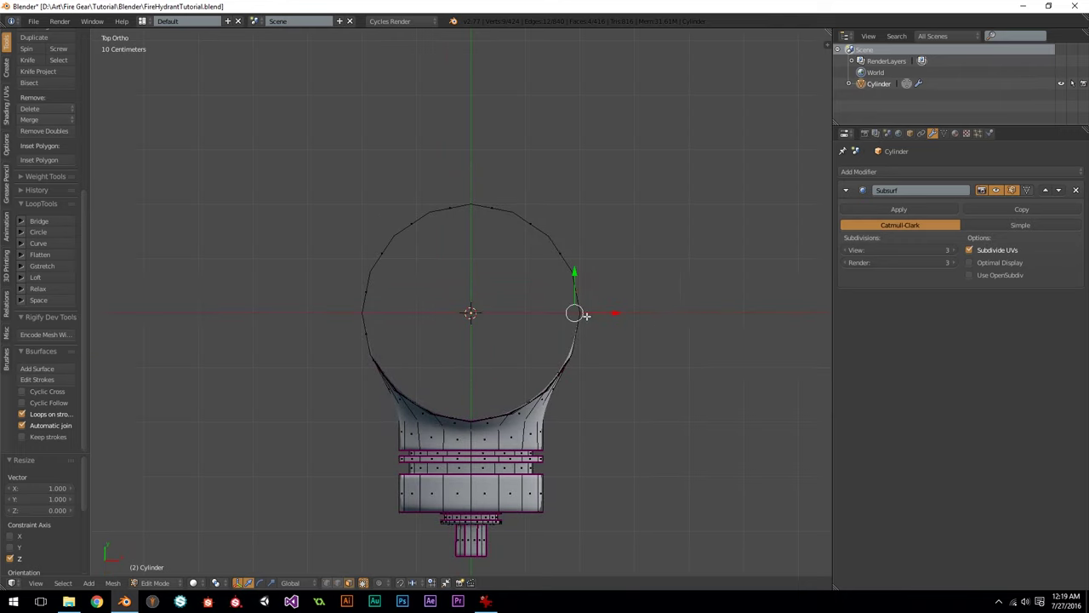
key(KP_3)
scroll(435, 247, up, 1)
scroll(511, 232, up, 1)
key(x)
click(508, 228)
Step: Reshape the side hole's edge loop into a circle using LoopTools Circle with Flatten turned off
alt+right_click(421, 324)
shift+middle_drag(323, 386, 357, 254)
shift+middle_drag(445, 222, 438, 270)
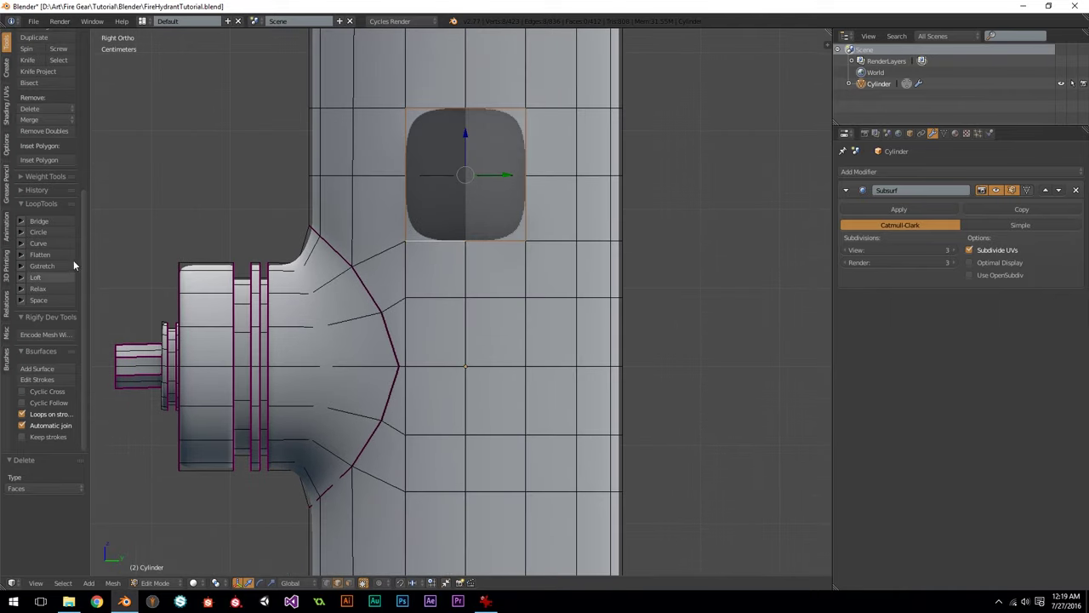
click(65, 230)
click(25, 495)
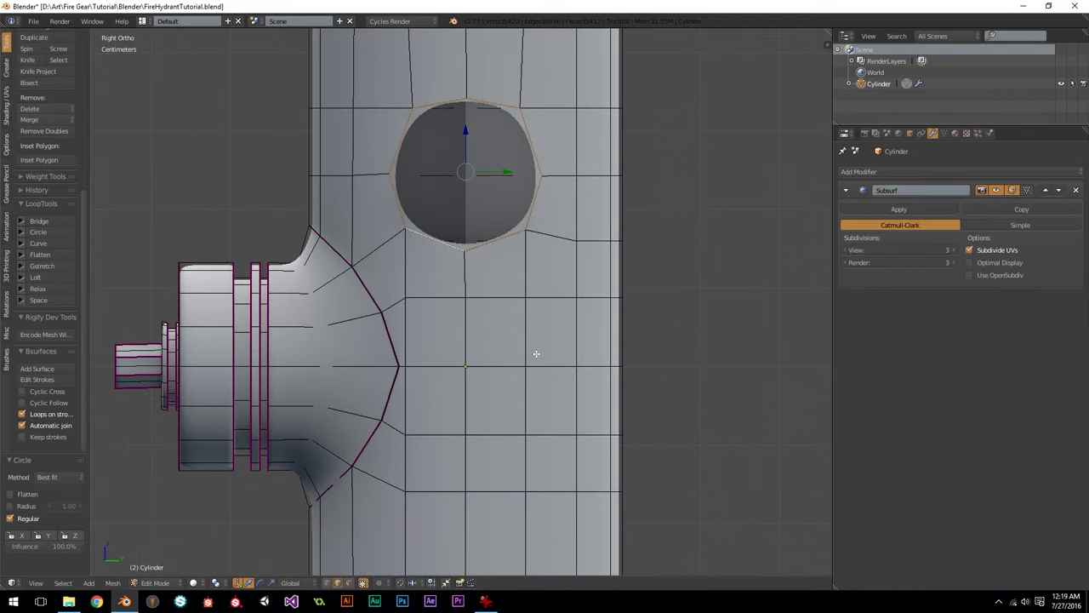
Step: Relax the side hole's edge loop with LoopTools and apply the Circle operation to it again
key(KP_1)
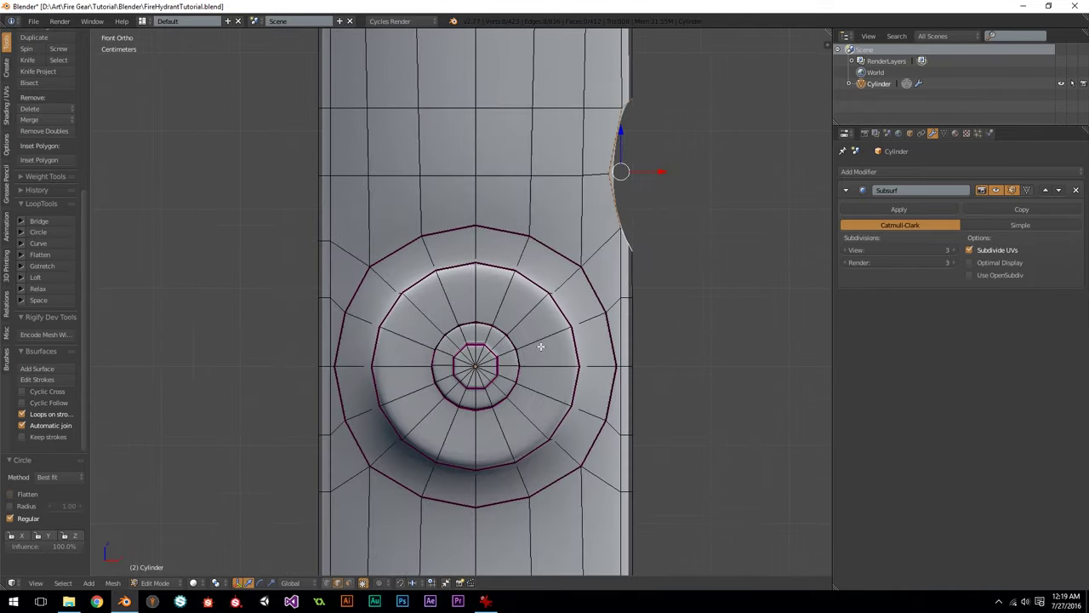
key(KP_3)
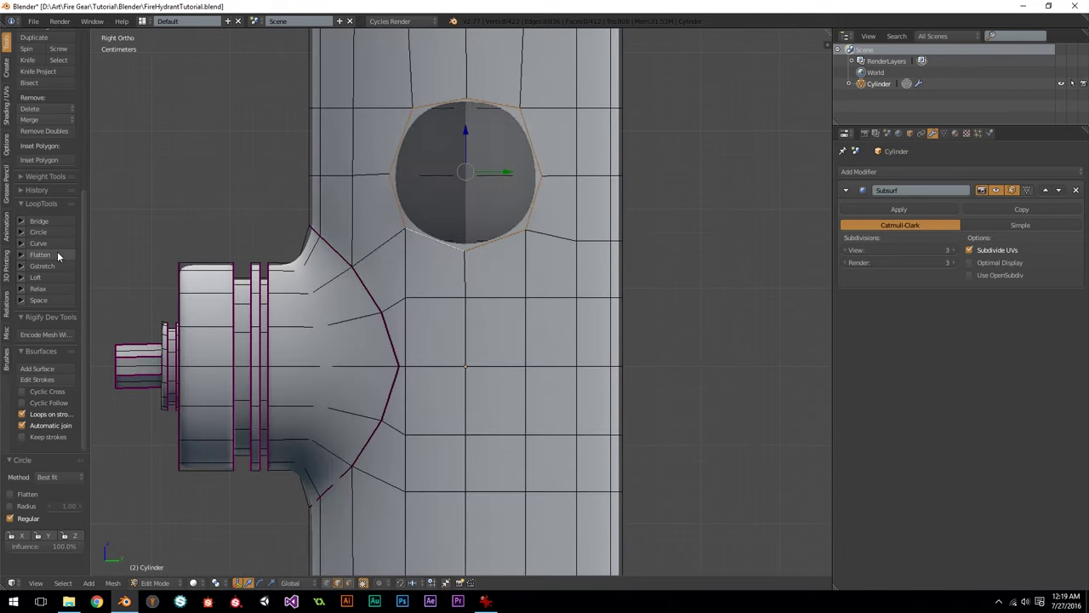
click(56, 287)
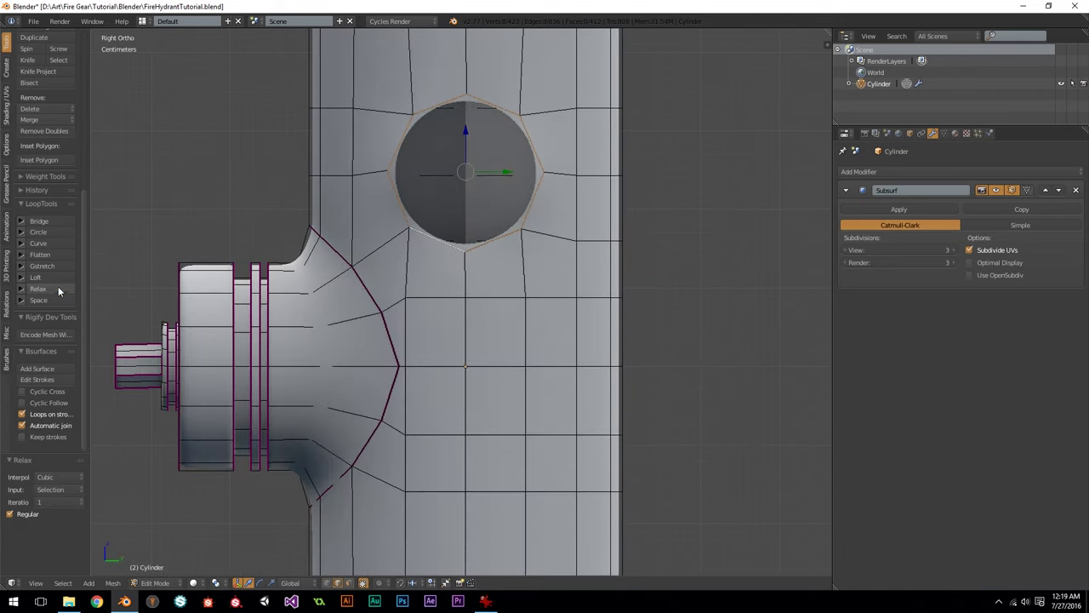
click(68, 231)
Step: Extrude the side hole's rim outward along X and scale the new ring to about 0.896
middle_drag(485, 250, 607, 298)
key(KP_1)
shift+middle_drag(600, 206, 543, 238)
scroll(644, 208, up, 1)
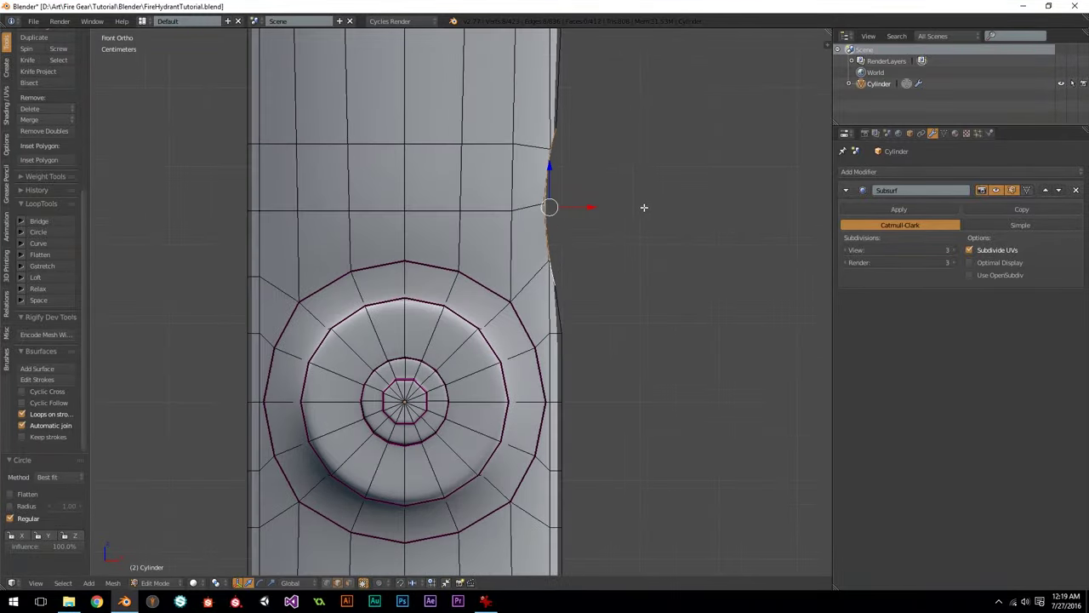
shift+middle_drag(644, 208, 561, 189)
scroll(518, 155, up, 2)
key(e)
right_click(518, 154)
key(g)
key(x)
click(518, 204)
key(s)
click(552, 157)
shift+middle_drag(542, 223, 530, 216)
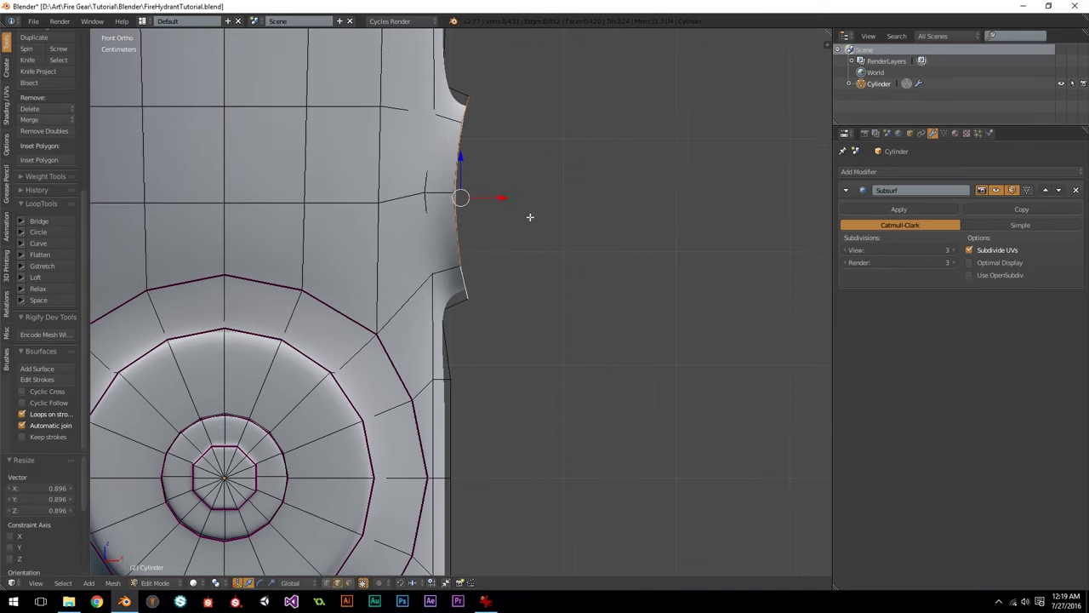
Step: Extrude the side rim outward again, make it a flattened LoopTools circle, and scale it to about 0.984
key(e)
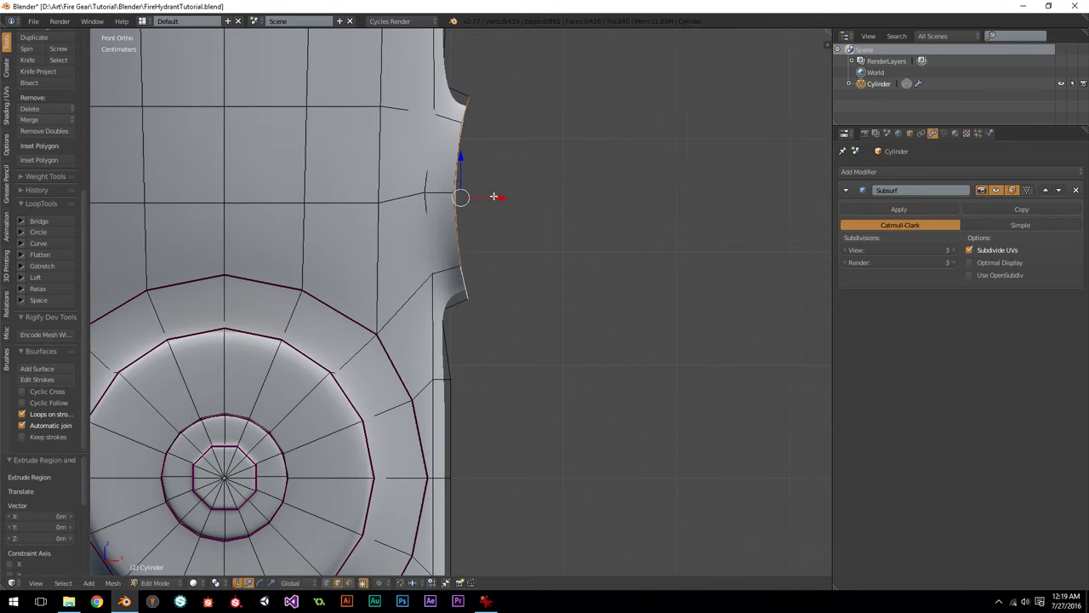
click(584, 181)
click(38, 232)
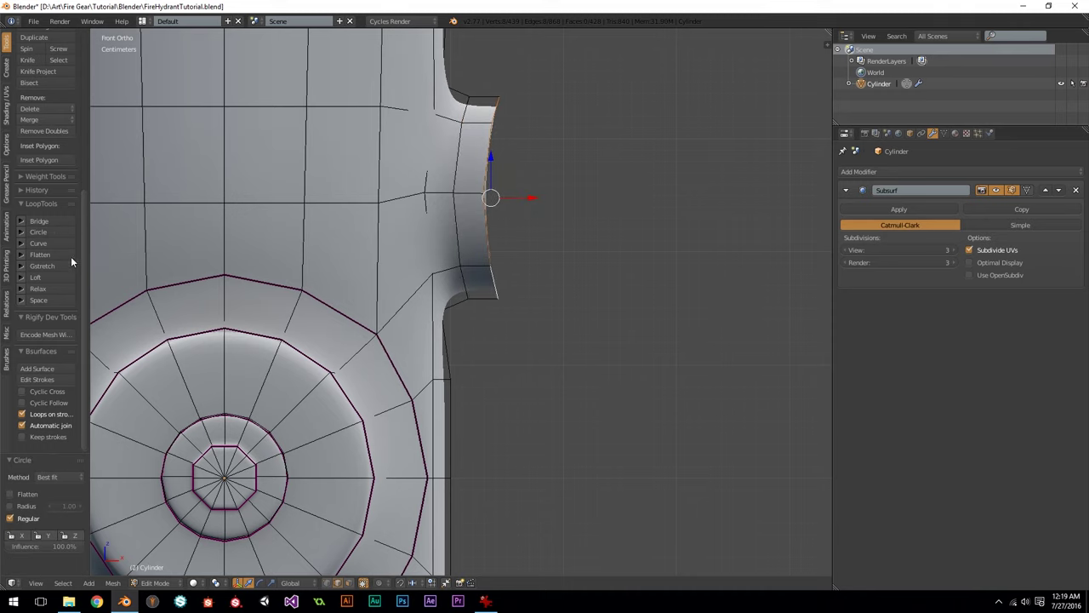
click(30, 493)
shift+middle_drag(574, 168, 557, 173)
key(s)
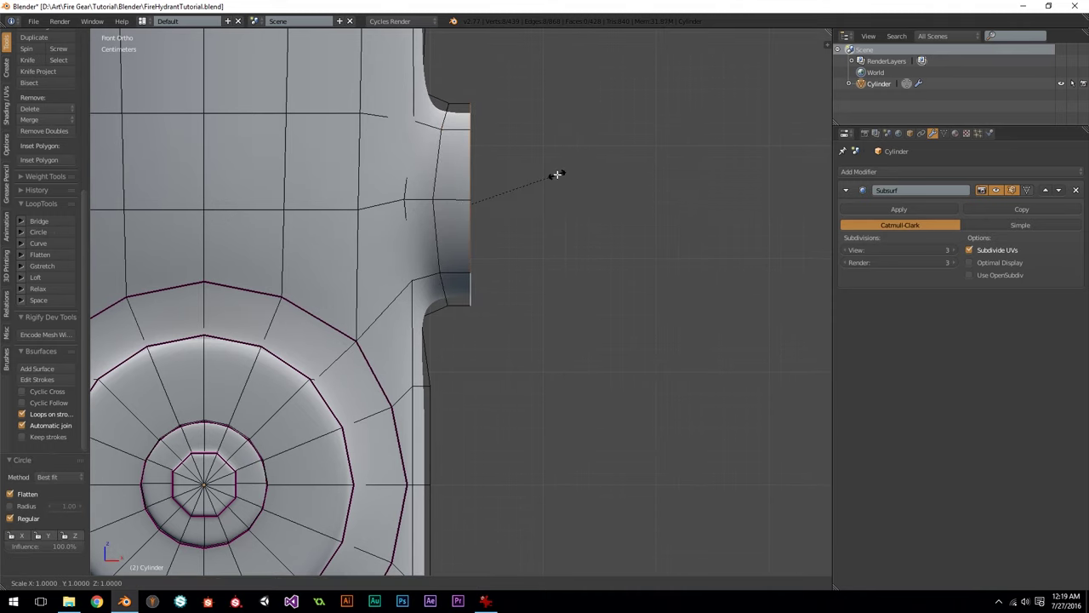
click(554, 176)
Step: Switch to IrfanView to examine the side outlets' shape in the hydrant reference photos, and clear the viewer away from Blender
scroll(538, 181, up, 1)
shift+middle_drag(538, 182, 513, 233)
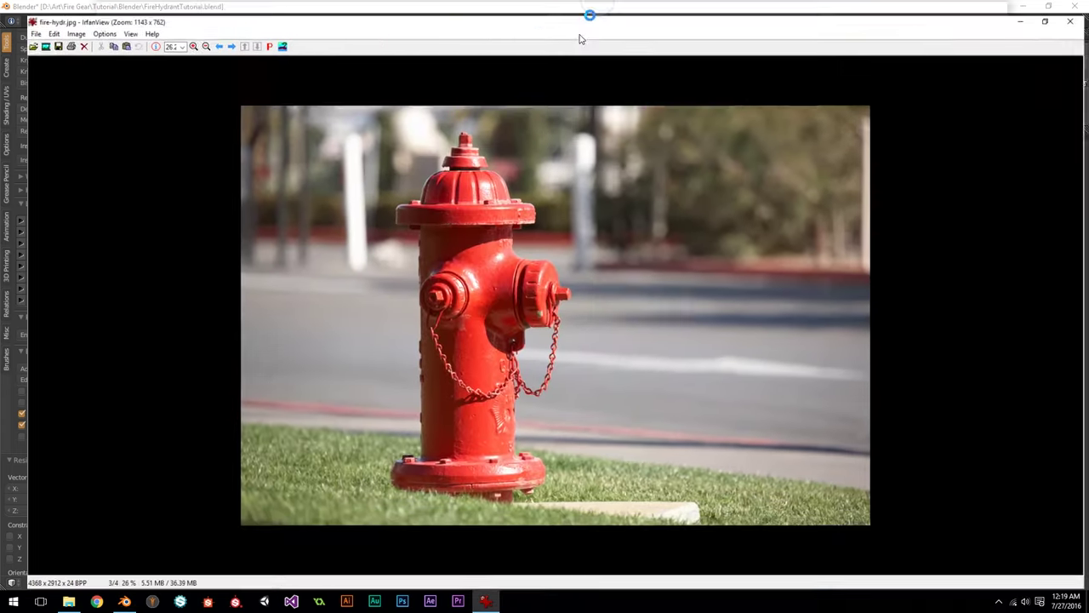
scroll(536, 338, down, 2)
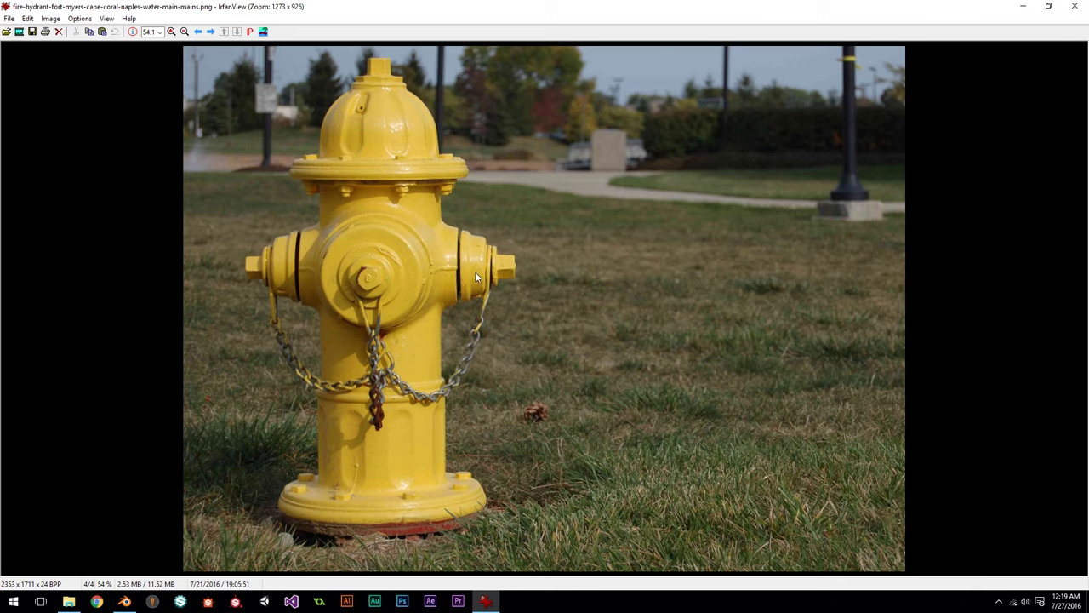
scroll(490, 269, down, 1)
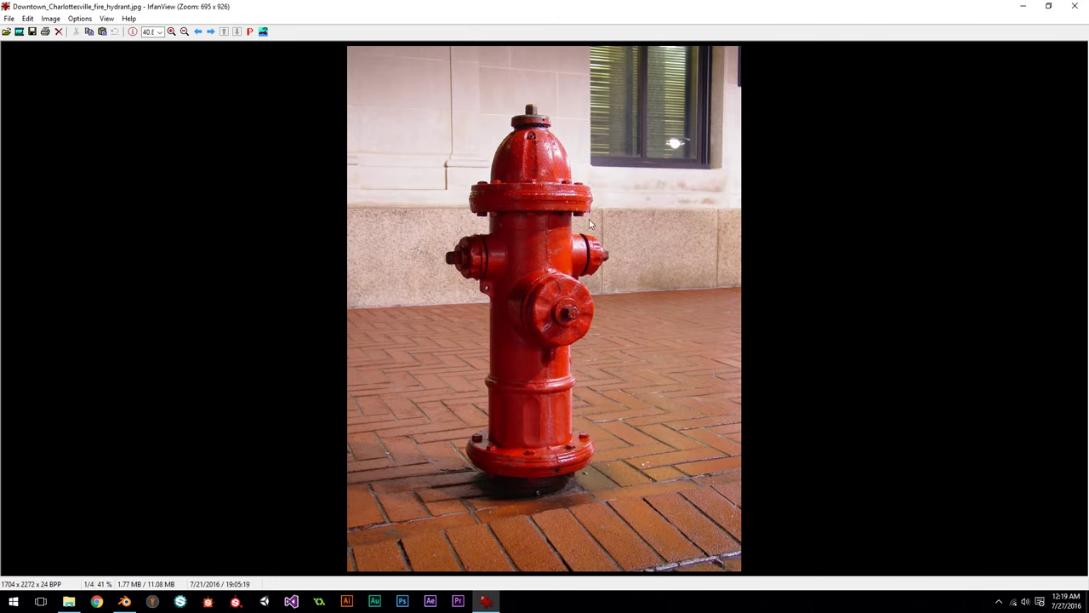
scroll(576, 317, down, 1)
scroll(612, 257, down, 1)
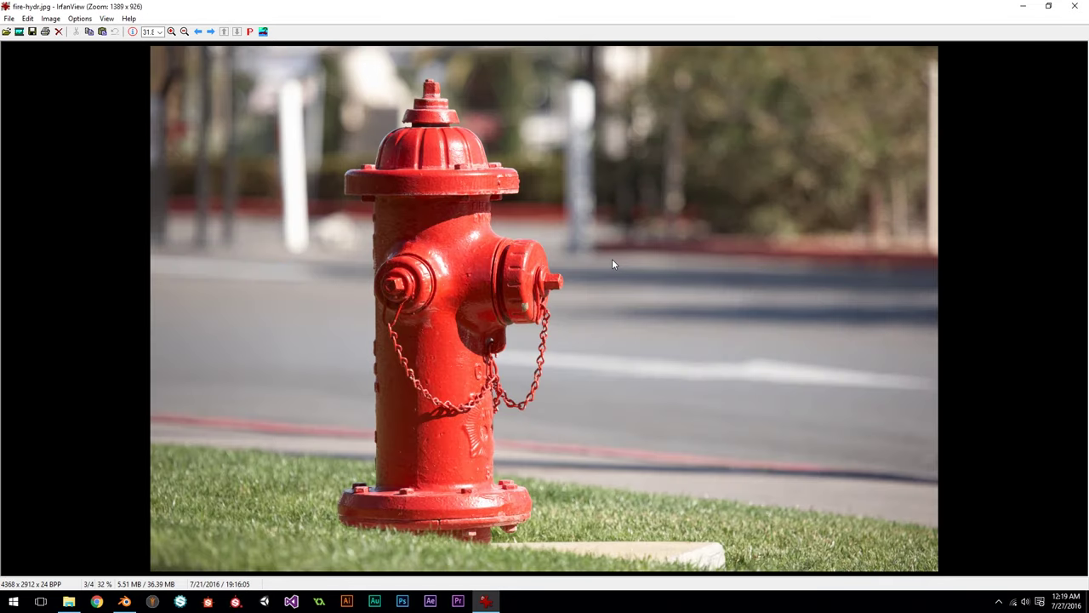
scroll(540, 251, down, 1)
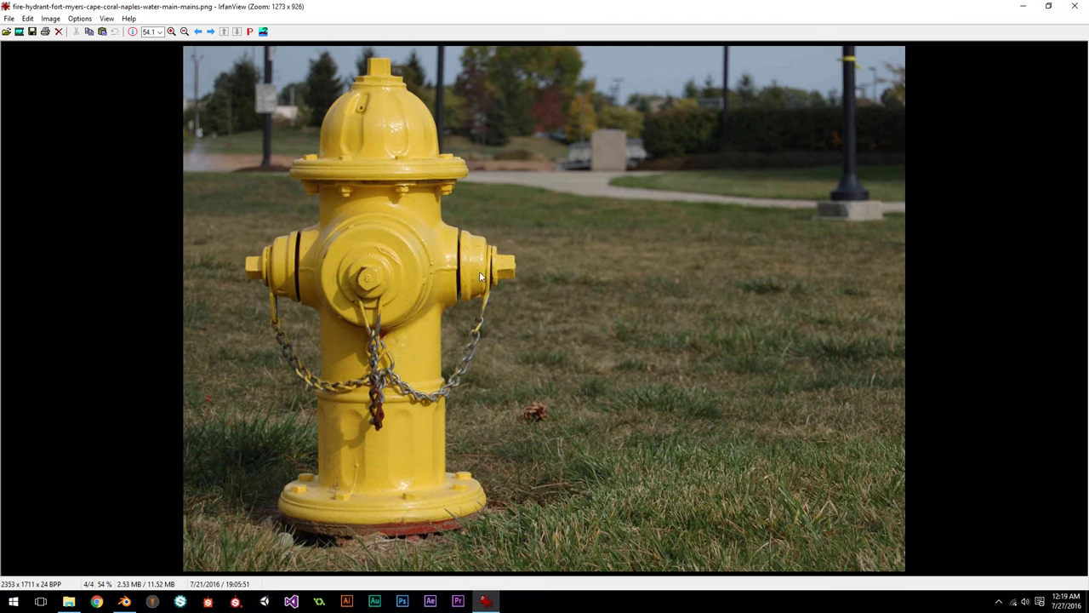
drag(562, 5, 0, 5)
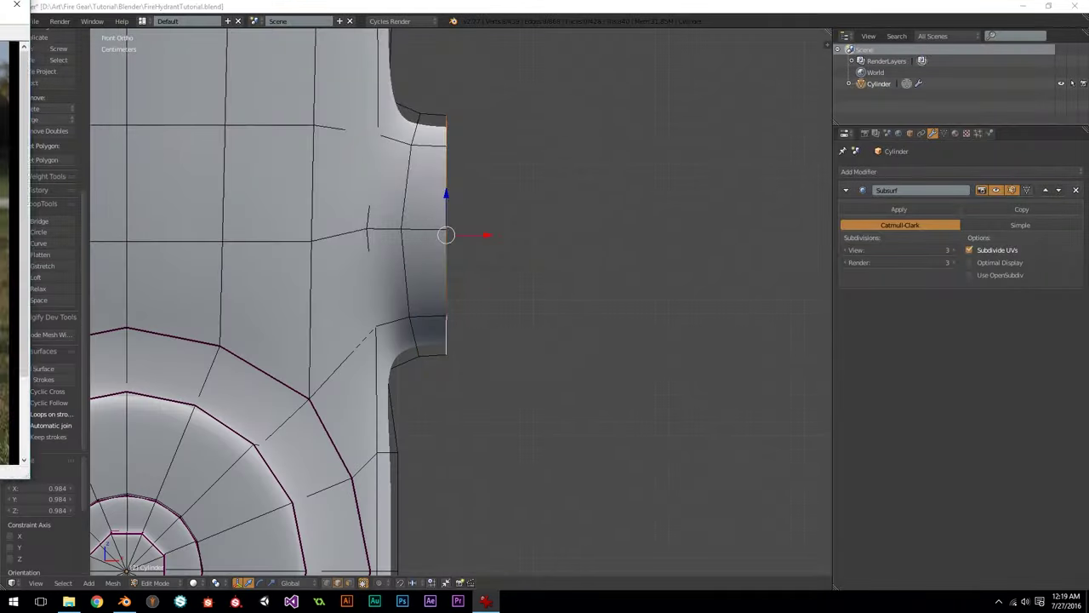
Step: Extrude the side outlet's flat rim about 1.05 cm outward along X
scroll(515, 224, down, 3)
shift+middle_drag(462, 250, 491, 221)
scroll(505, 247, up, 2)
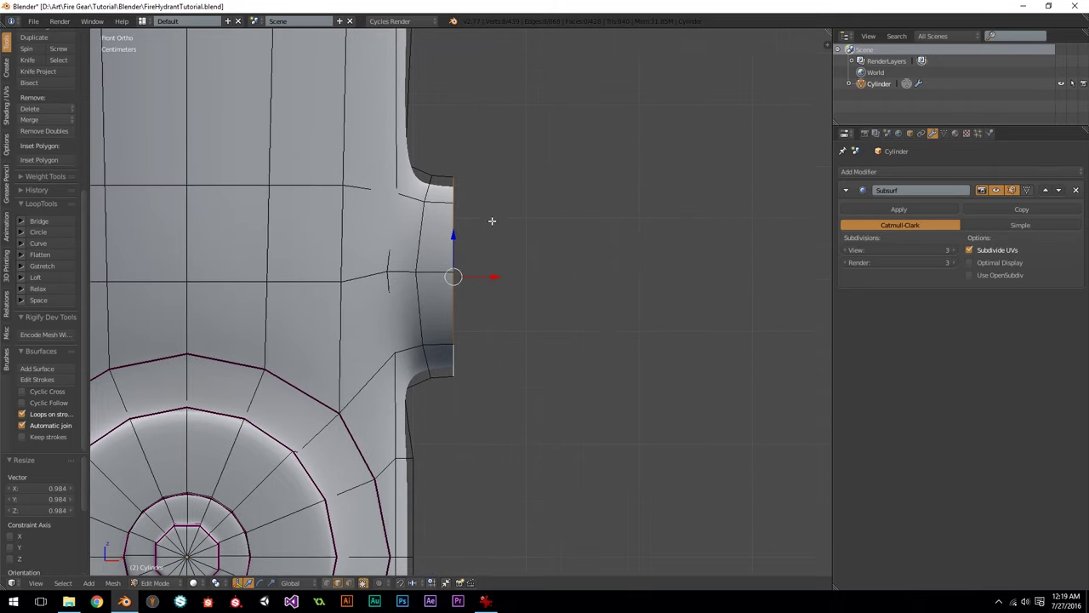
scroll(491, 221, up, 2)
key(e)
right_click(491, 222)
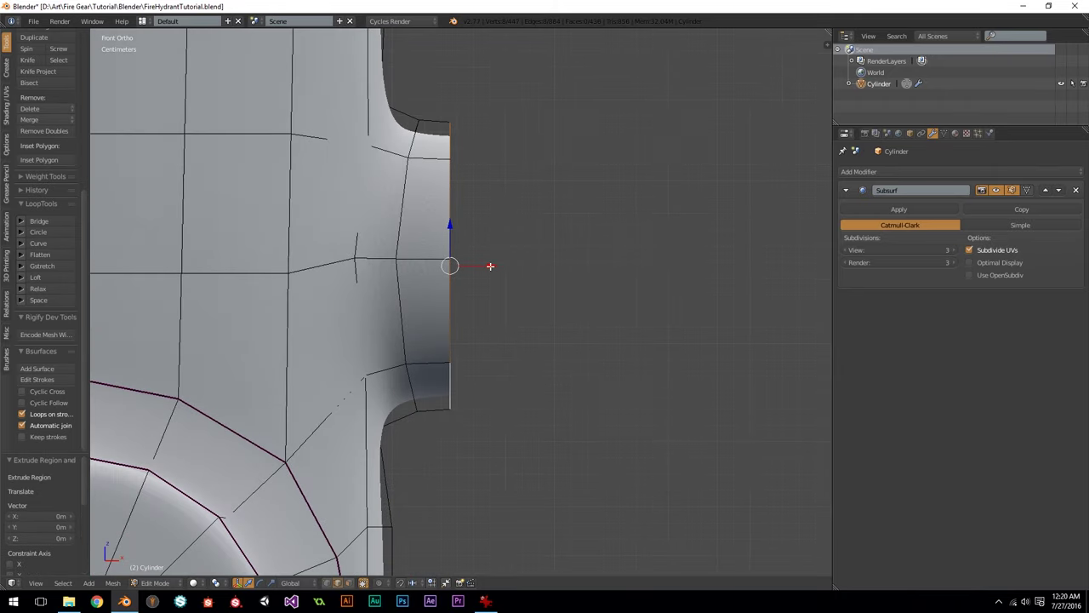
key(g)
key(x)
click(506, 266)
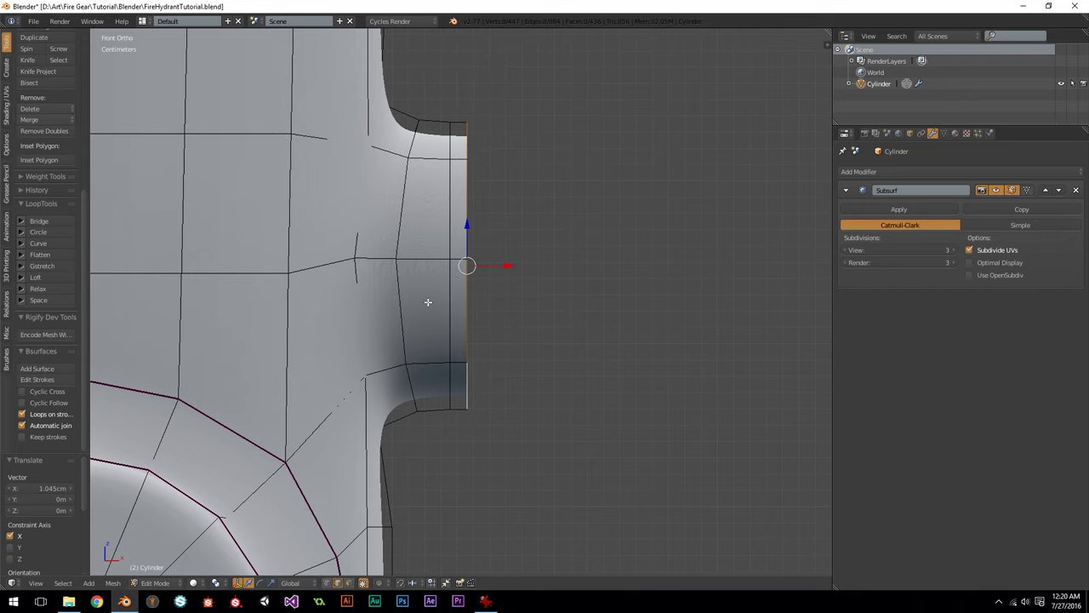
Step: Extrude two more rings outward along X from the side outlet's rim, the second by about 1.1 cm
scroll(440, 308, up, 1)
shift+middle_drag(503, 283, 483, 279)
key(e)
right_click(498, 261)
key(g)
key(x)
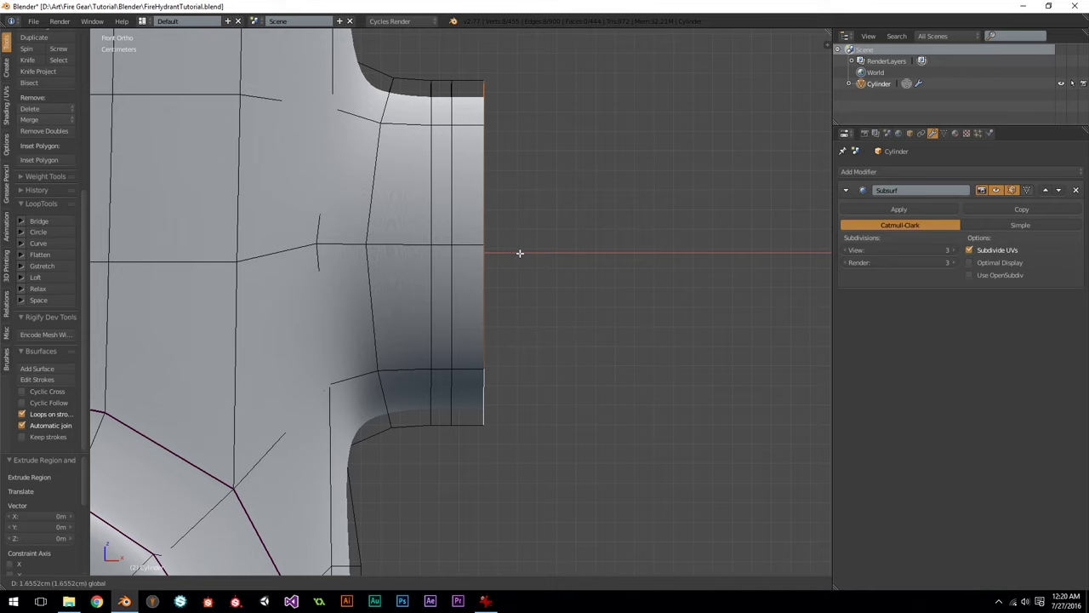
click(519, 252)
key(g)
key(x)
click(545, 253)
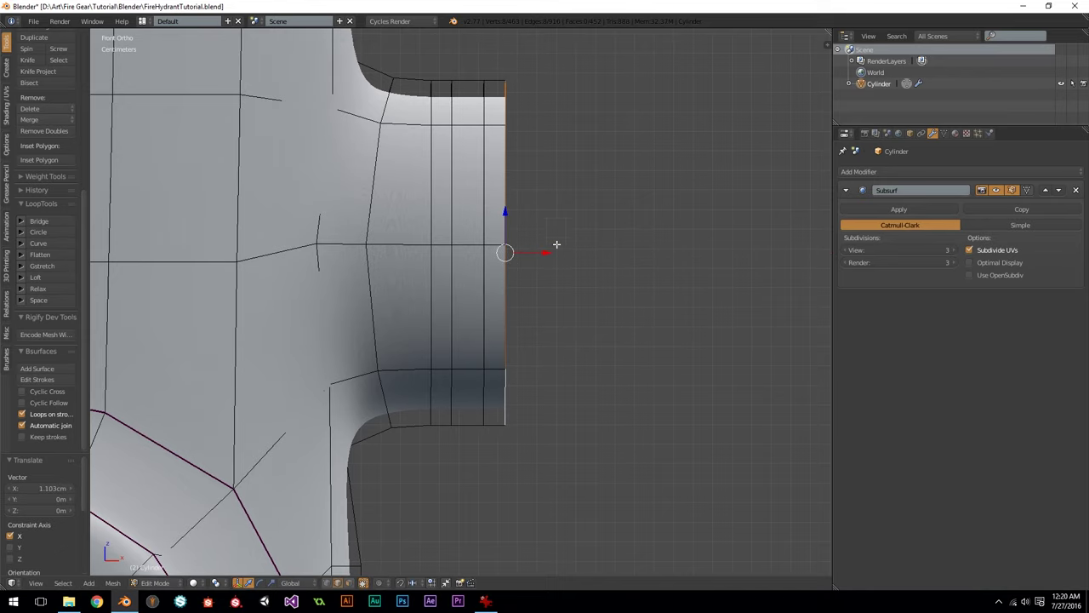
Step: Shrink the side outlet's end ring, and extrude a longer tapering cap section outward along X from it
key(s)
click(556, 246)
key(e)
key(x)
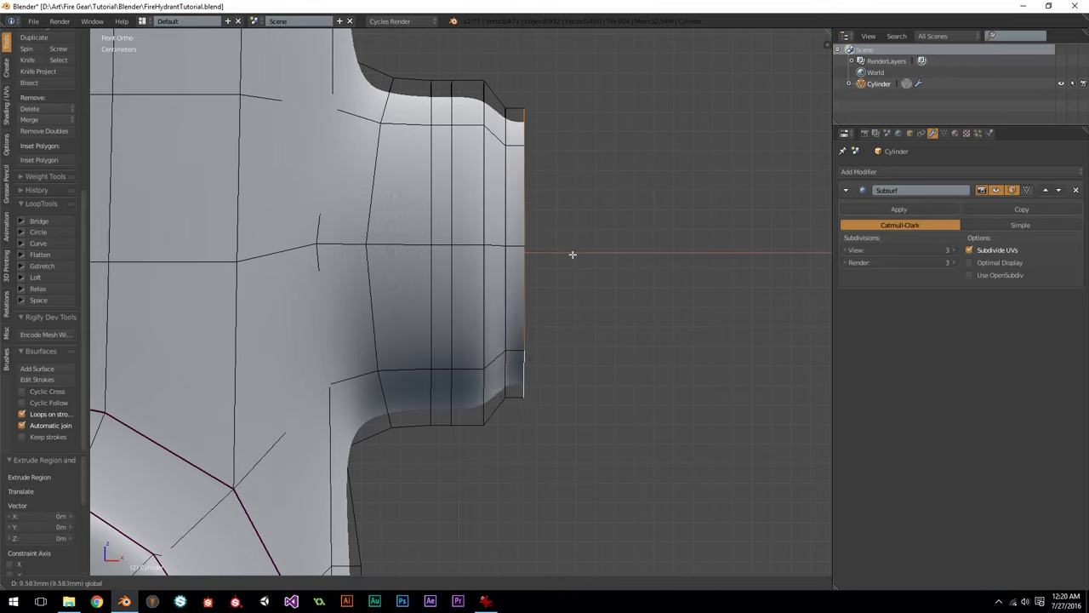
click(615, 256)
key(s)
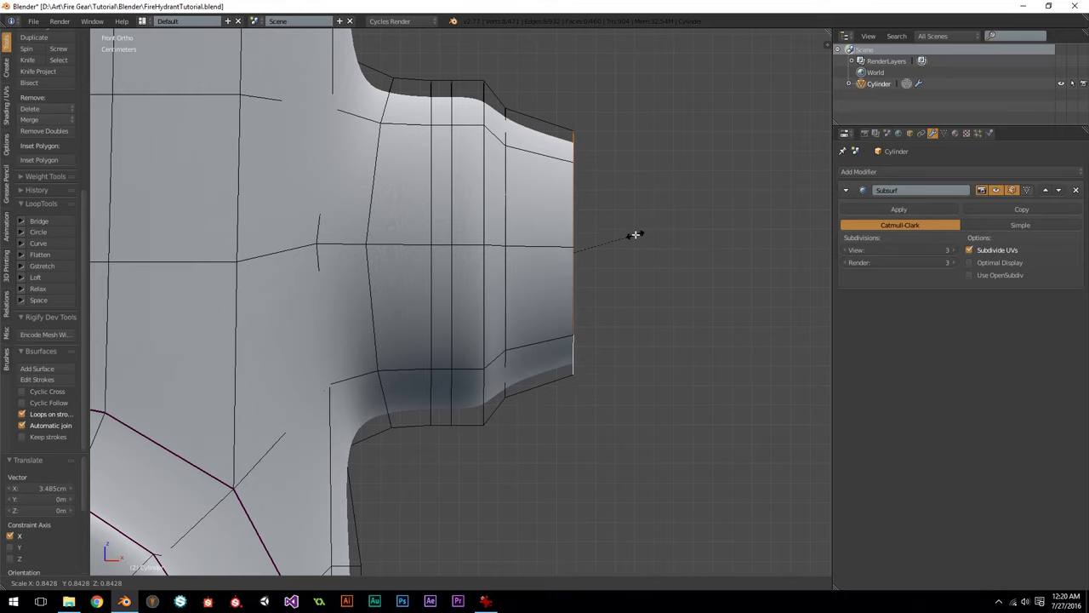
click(637, 225)
key(g)
key(x)
click(616, 250)
Step: Step the side outlet's cap inward to a smaller ring and extrude it outward along X into a short collar
key(e)
key(x)
click(636, 238)
key(s)
click(627, 247)
key(e)
key(x)
click(641, 252)
key(e)
right_click(641, 252)
key(g)
key(x)
click(653, 249)
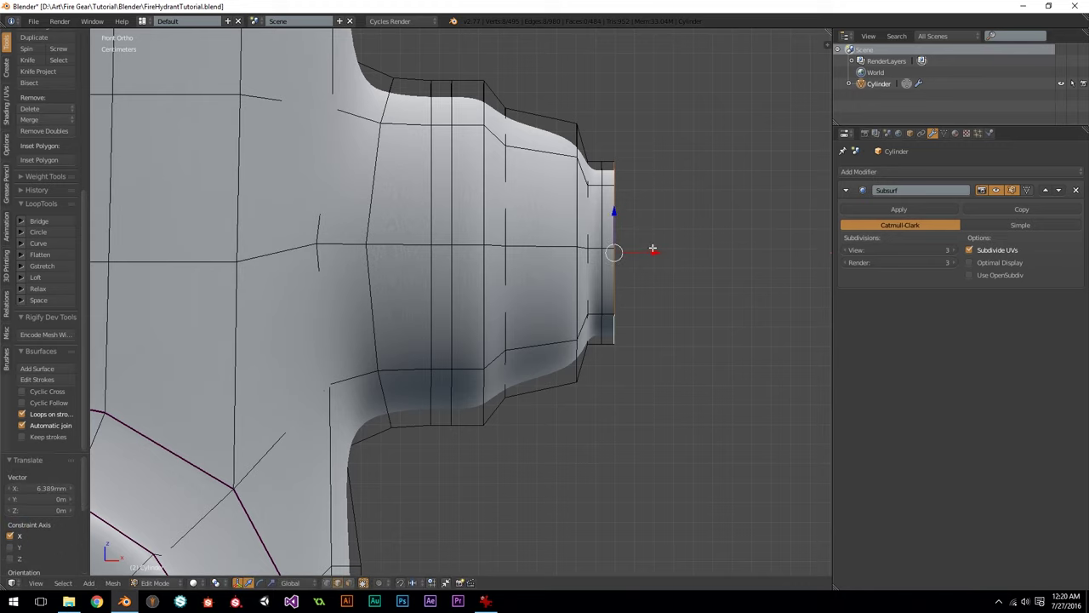
Step: Extrude a slightly protruding inner ring from the collar's end and scale it down to the width of the nut
key(g)
key(x)
click(675, 234)
key(s)
click(677, 244)
key(g)
key(x)
click(661, 251)
key(s)
click(663, 246)
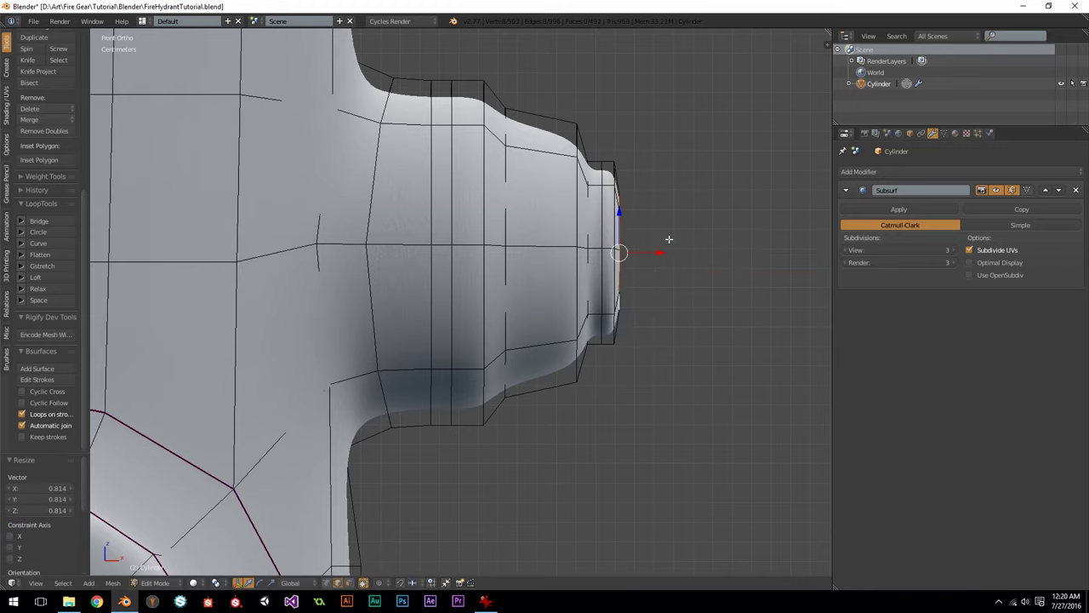
key(KP_3)
scroll(573, 280, down, 3)
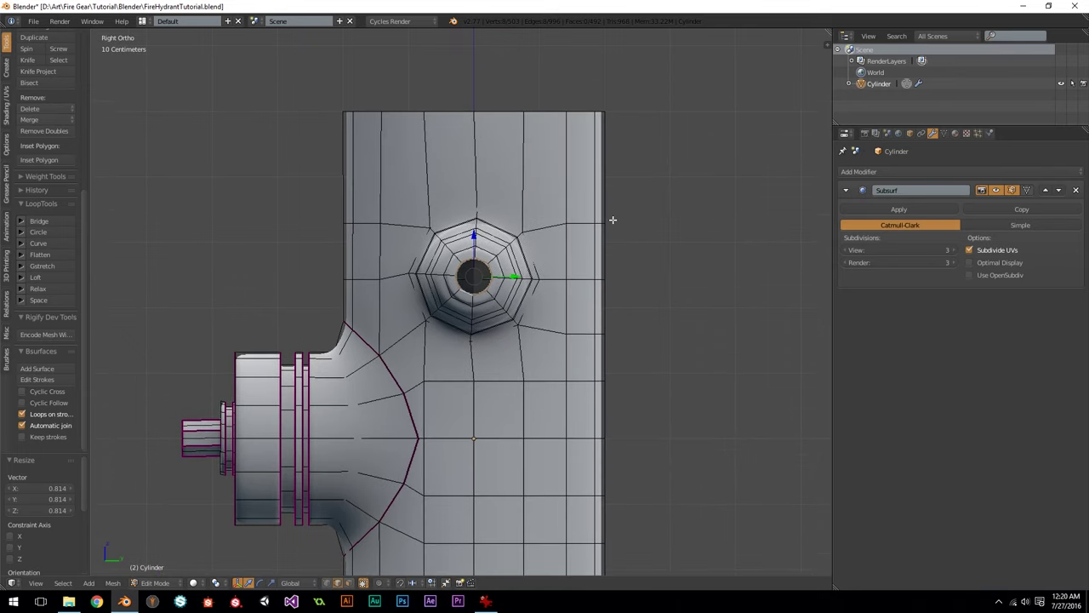
key(s)
click(611, 220)
Step: Extrude the inner ring about 5.7 cm outward along X to form the side outlet's nut
key(KP_1)
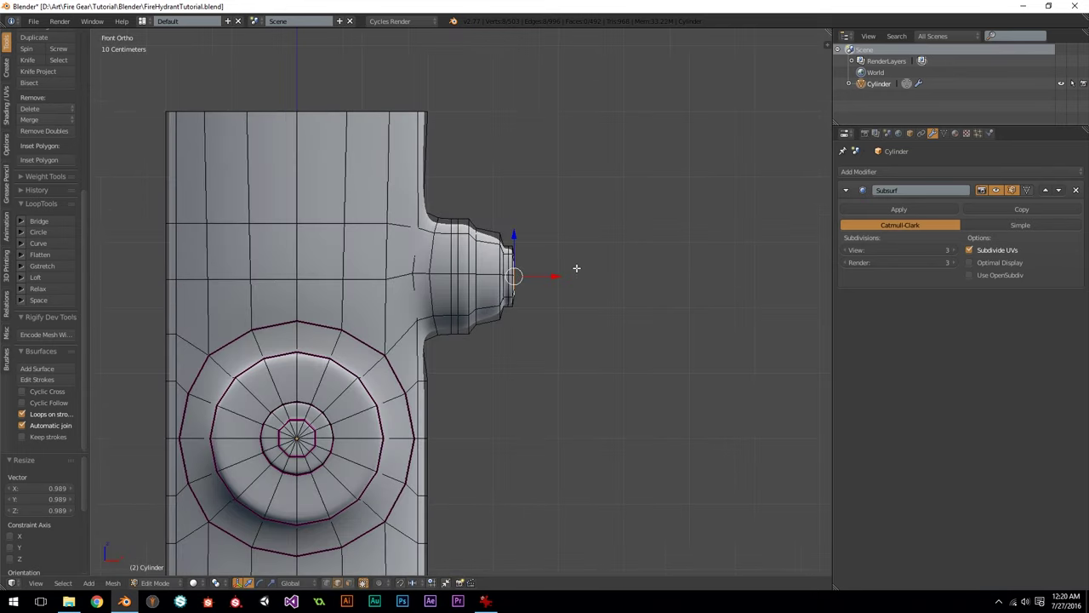
scroll(555, 266, up, 2)
key(e)
right_click(556, 266)
drag(579, 264, 633, 263)
scroll(541, 279, up, 2)
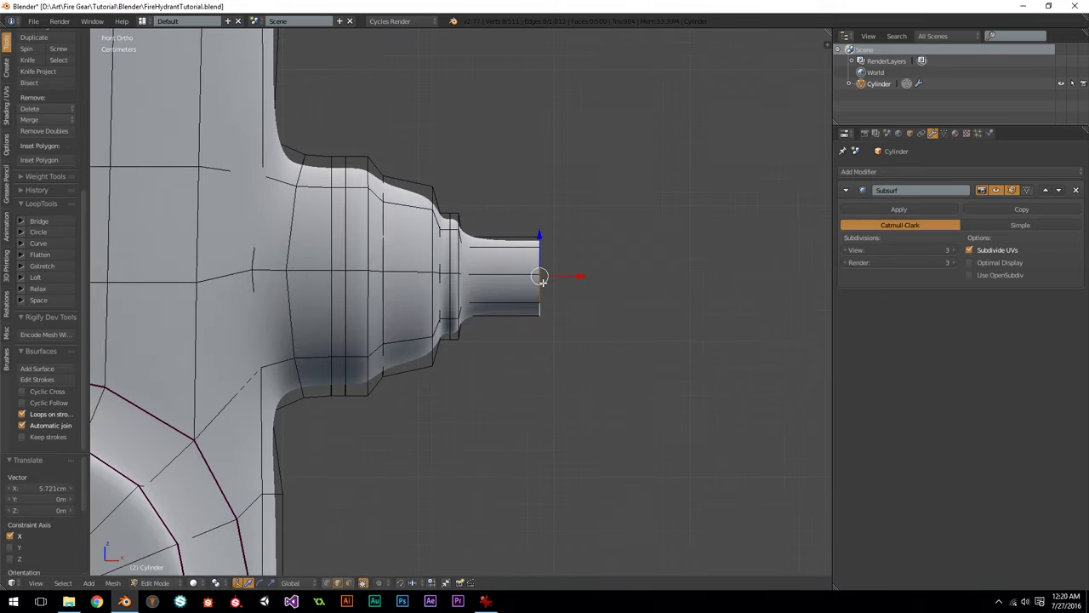
Step: Close the nut's open end by extruding its edge loop in place and merging the new vertices at center
key(KP_3)
scroll(543, 282, up, 4)
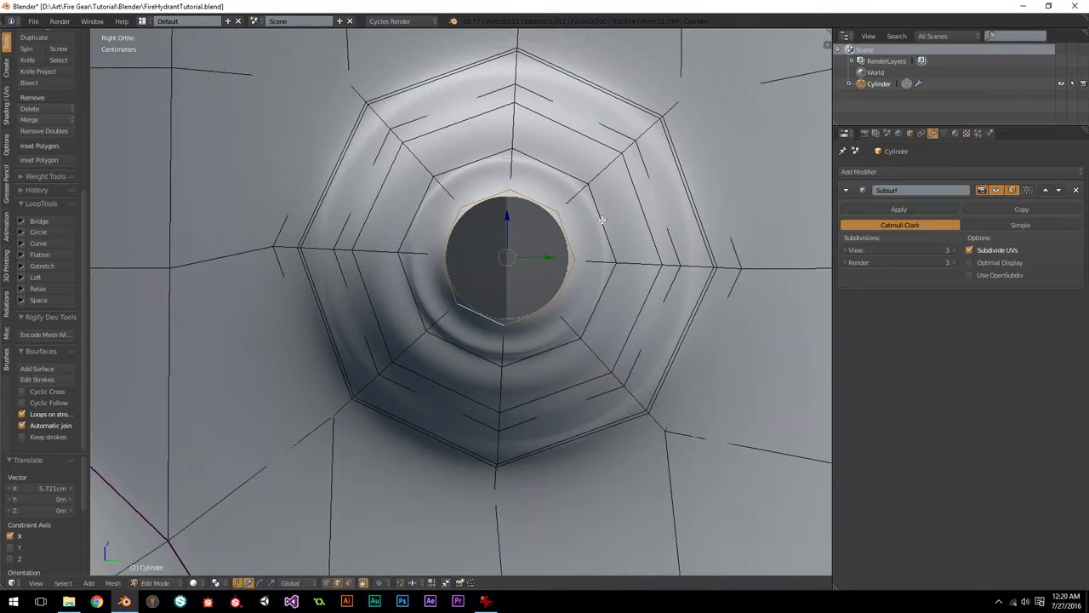
key(e)
key(Escape)
key(w)
click(601, 220)
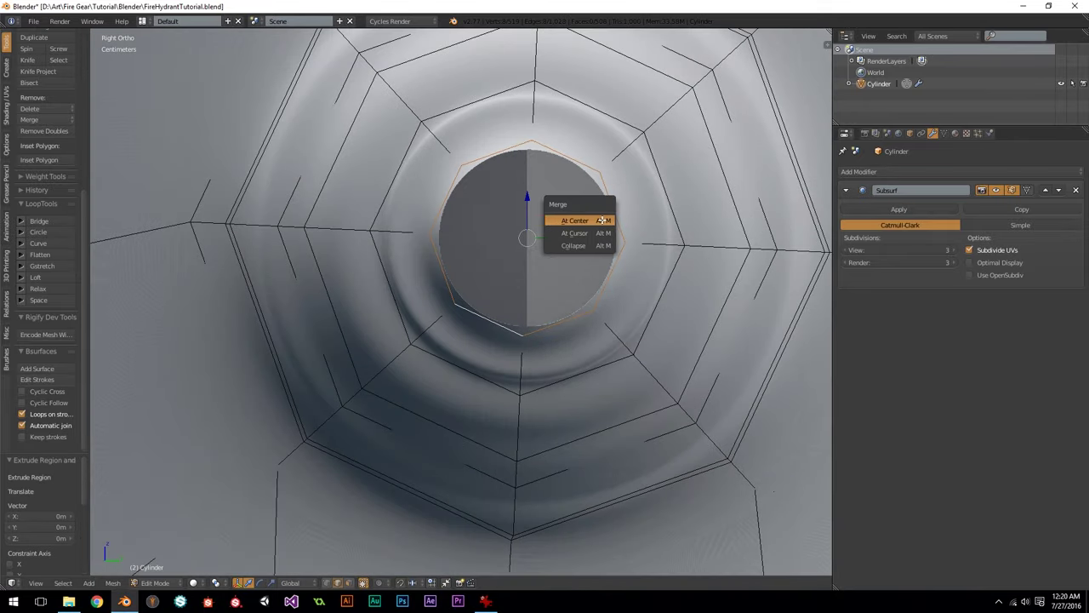
click(602, 220)
scroll(603, 268, down, 3)
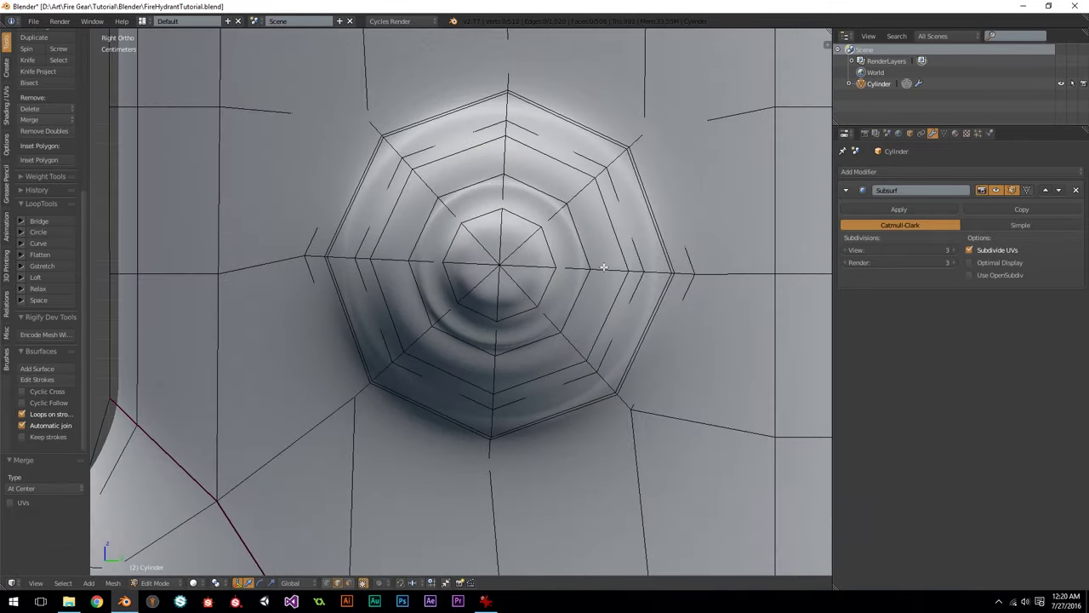
Step: Extrude the narrow face ring between the side outlet's neck and cap and shrink it inward by 0.013 to form a groove
key(KP_1)
scroll(595, 255, down, 2)
key(Tab)
scroll(467, 297, down, 1)
scroll(467, 297, down, 4)
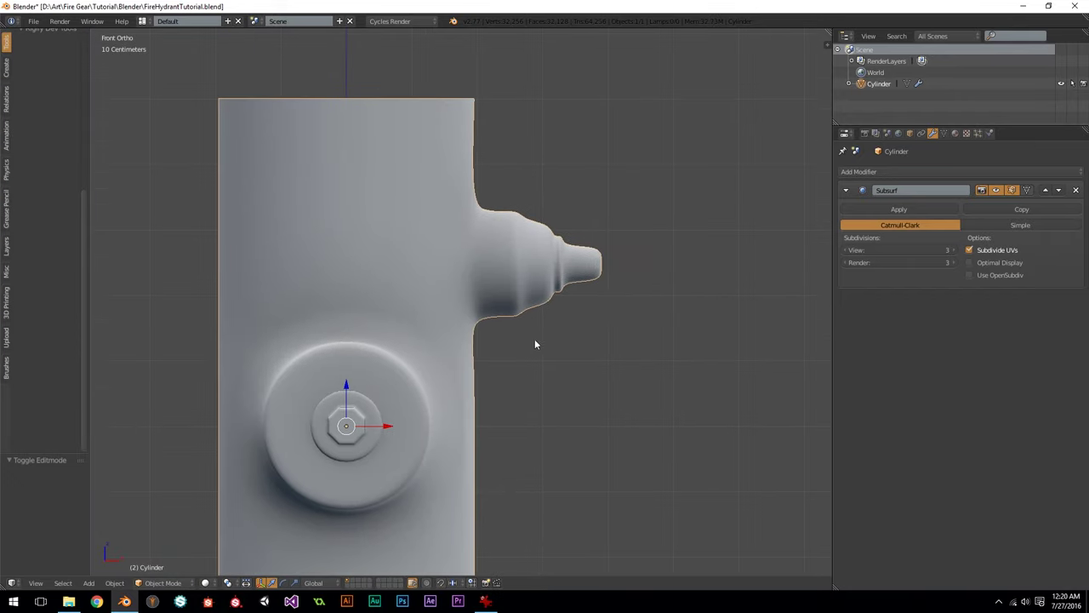
scroll(416, 153, up, 2)
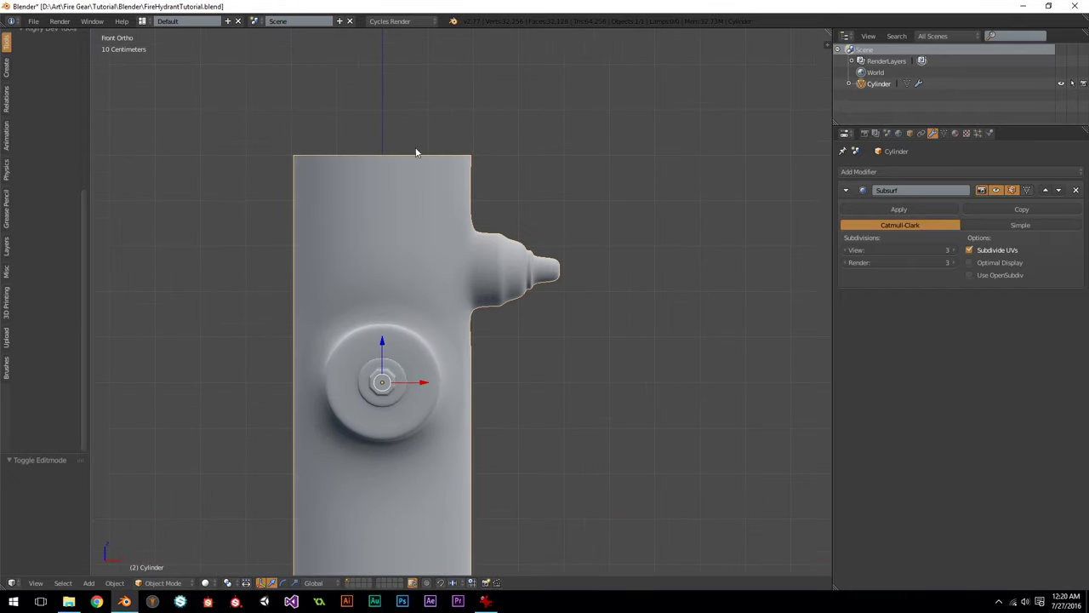
key(Tab)
scroll(532, 284, up, 6)
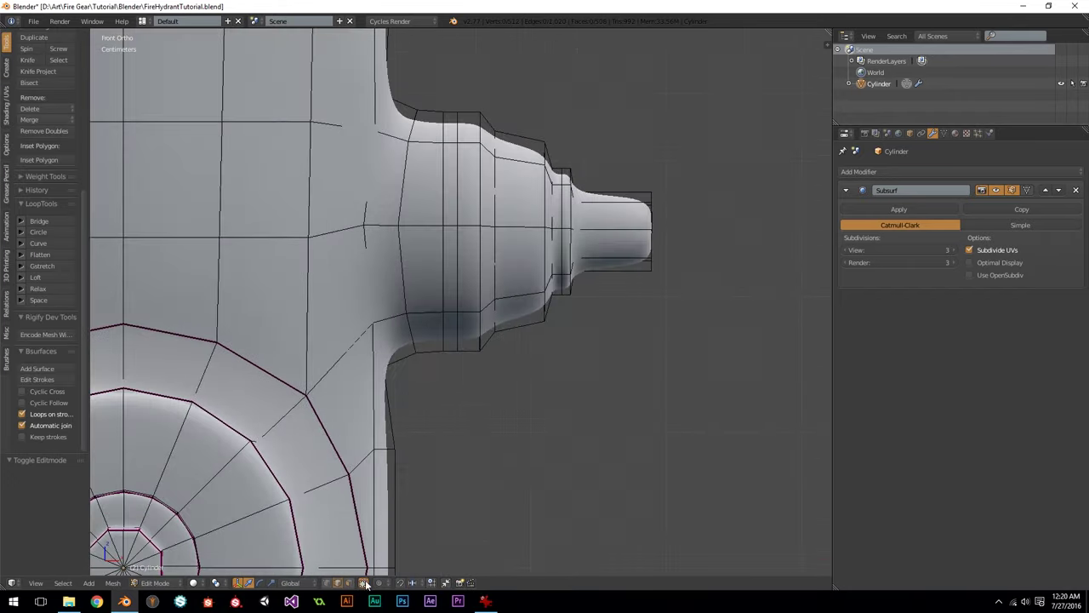
click(349, 583)
shift+middle_drag(482, 227, 415, 285)
scroll(415, 285, up, 2)
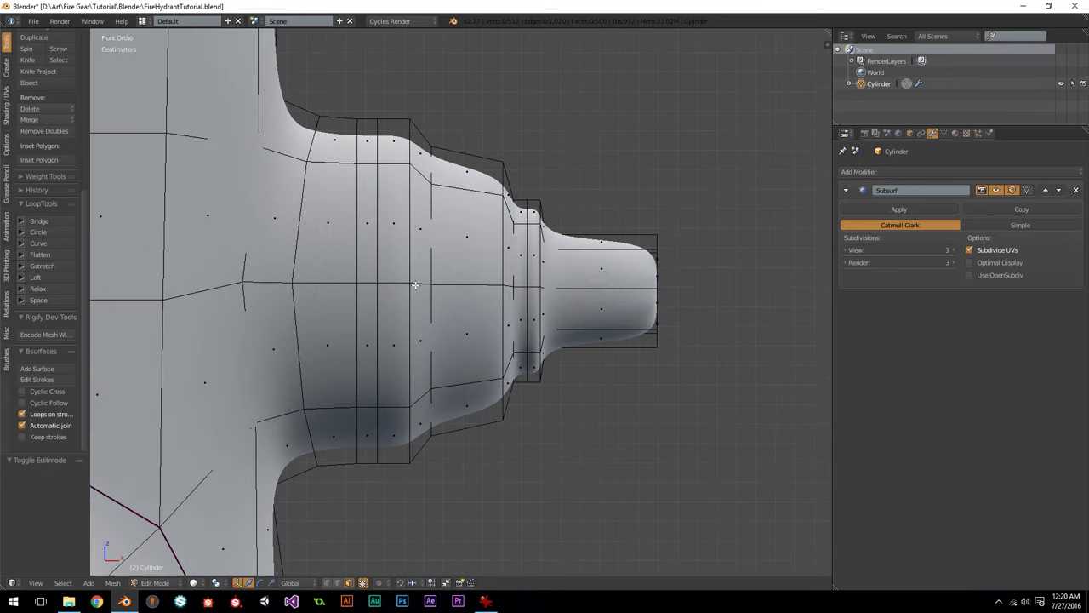
alt+click(367, 281)
key(e)
key(alt+s)
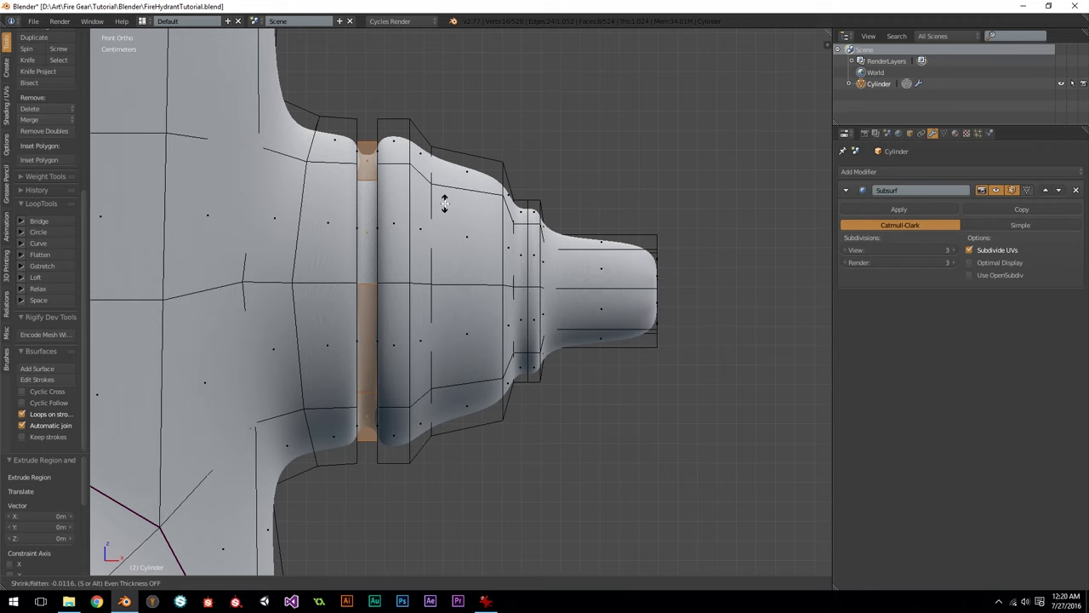
click(442, 204)
scroll(417, 236, up, 1)
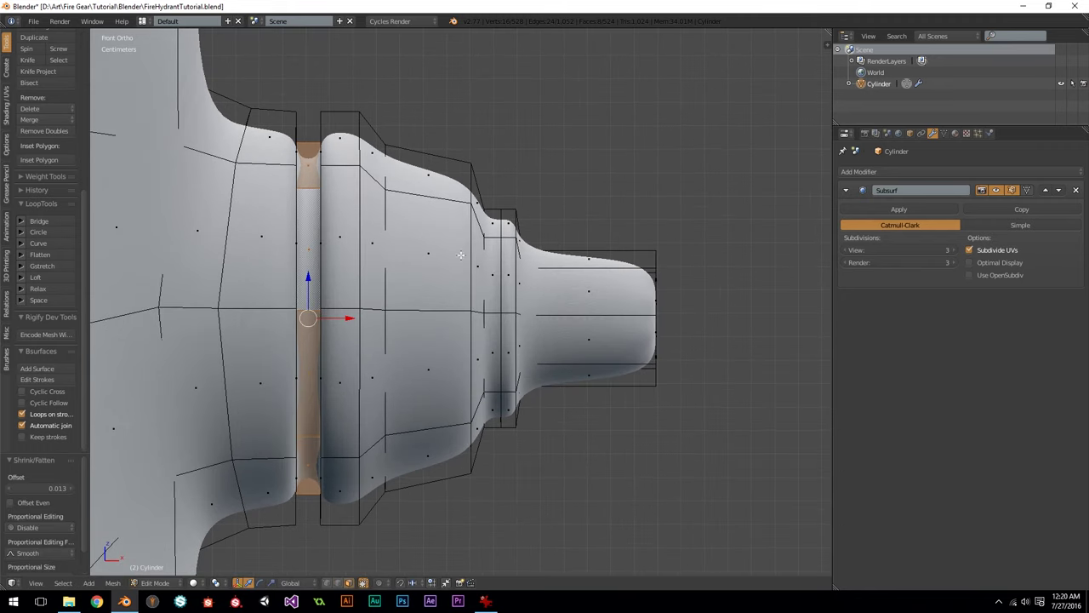
Step: Extrude the face ring between the outlet cap and the nut's collar and shrink it inward by 0.008 as a second groove
alt+click(486, 226)
key(e)
key(alt+s)
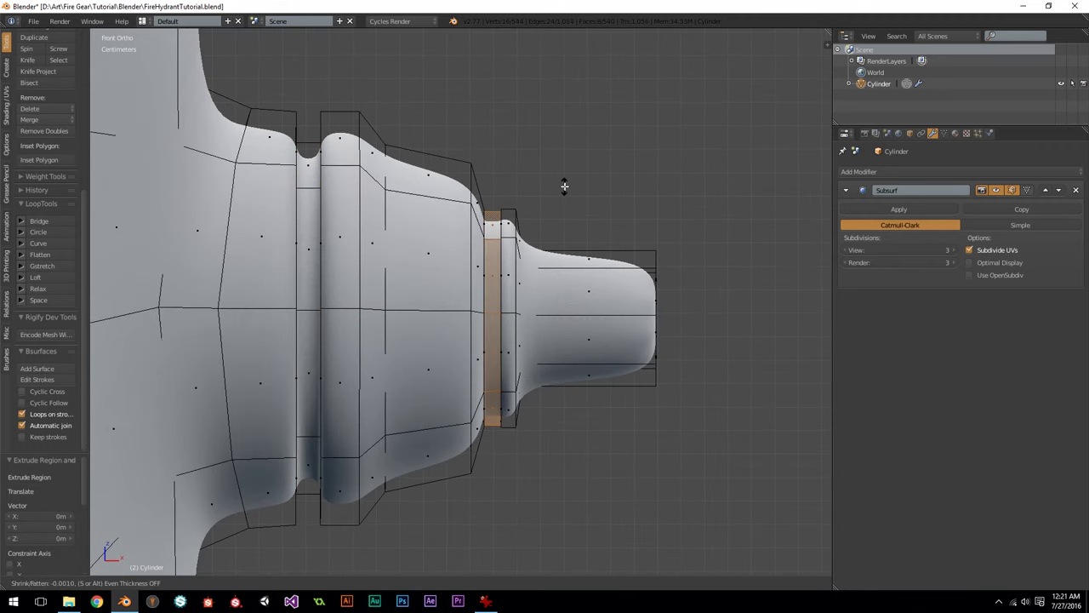
click(574, 179)
Step: Crease the edge loop where the side outlet meets the hydrant body at 0.5
click(339, 583)
shift+middle_drag(366, 430, 431, 423)
key(z)
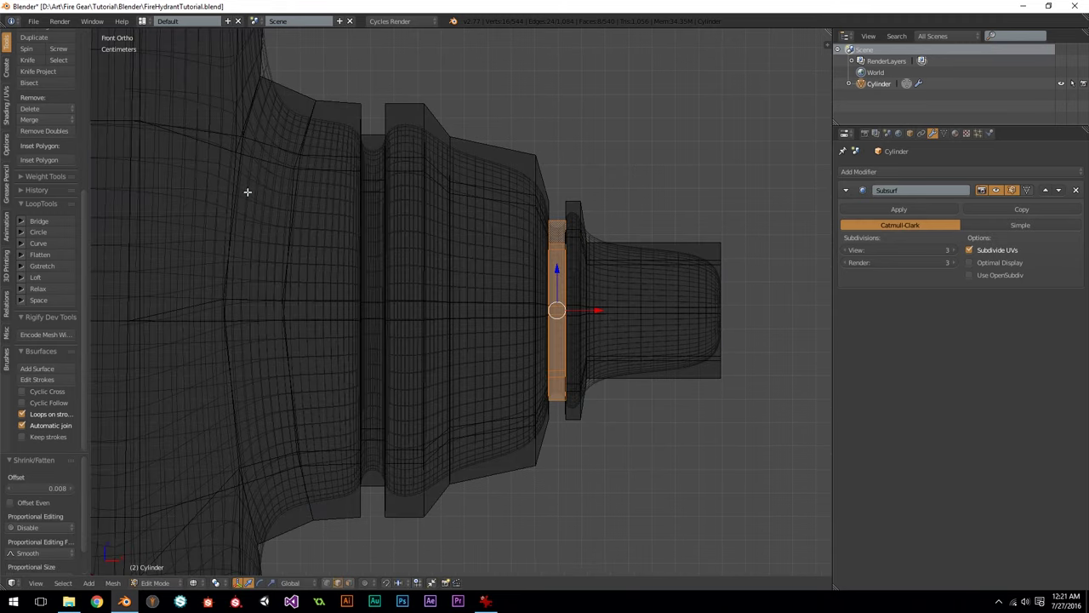
alt+right_click(247, 190)
key(z)
scroll(426, 196, down, 2)
middle_drag(507, 197, 439, 237)
key(z)
alt+click(365, 118)
middle_drag(365, 118, 319, 440)
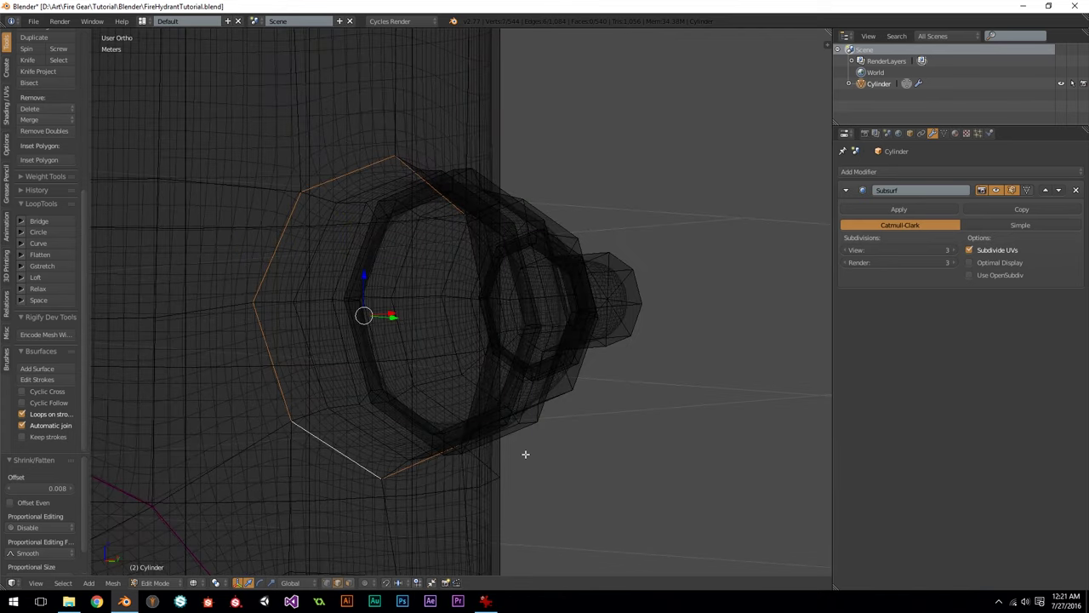
middle_drag(510, 462, 469, 442)
key(z)
key(shift+e)
text(.5)
key(Return)
Step: Crease the outer and inner edge loops on both sides of the outlet's large groove at 0.75
key(KP_1)
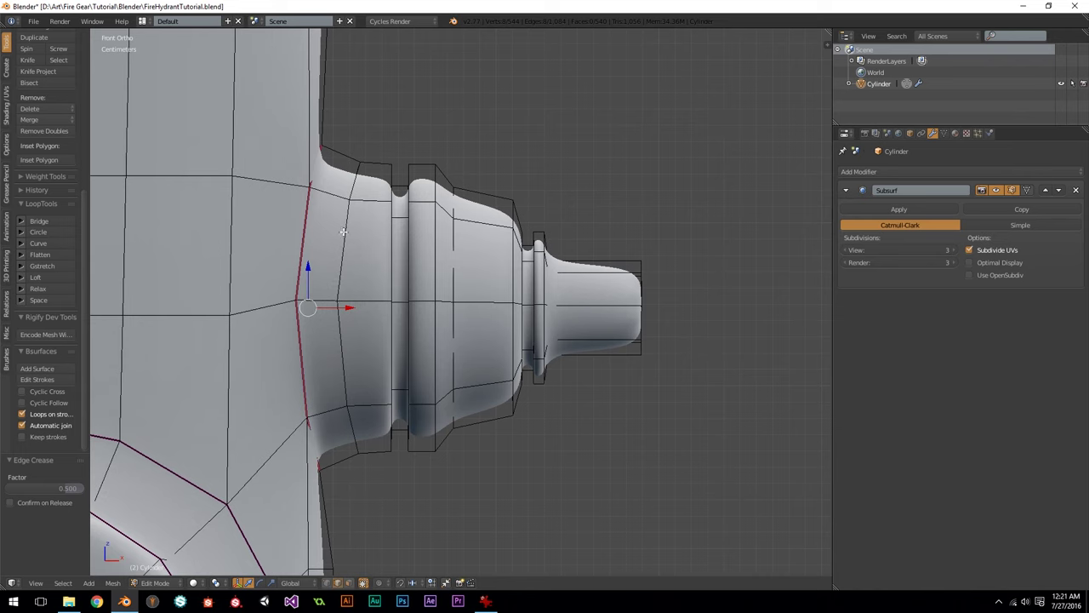
scroll(353, 247, up, 2)
alt+click(431, 237)
alt+shift+click(464, 236)
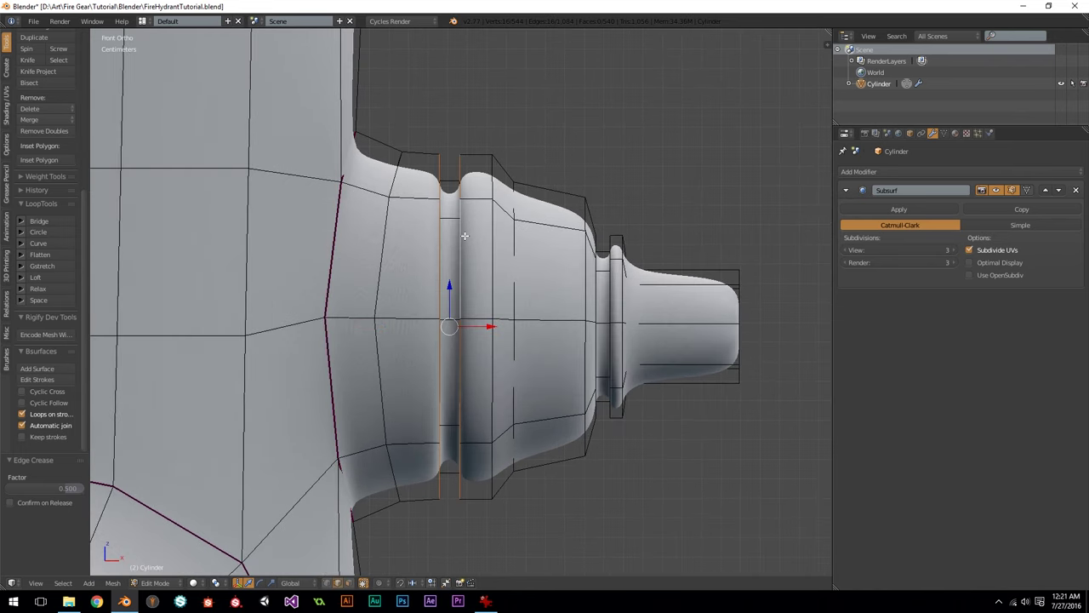
key(z)
middle_drag(465, 236, 479, 238)
alt+shift+right_click(465, 216)
alt+shift+right_click(446, 218)
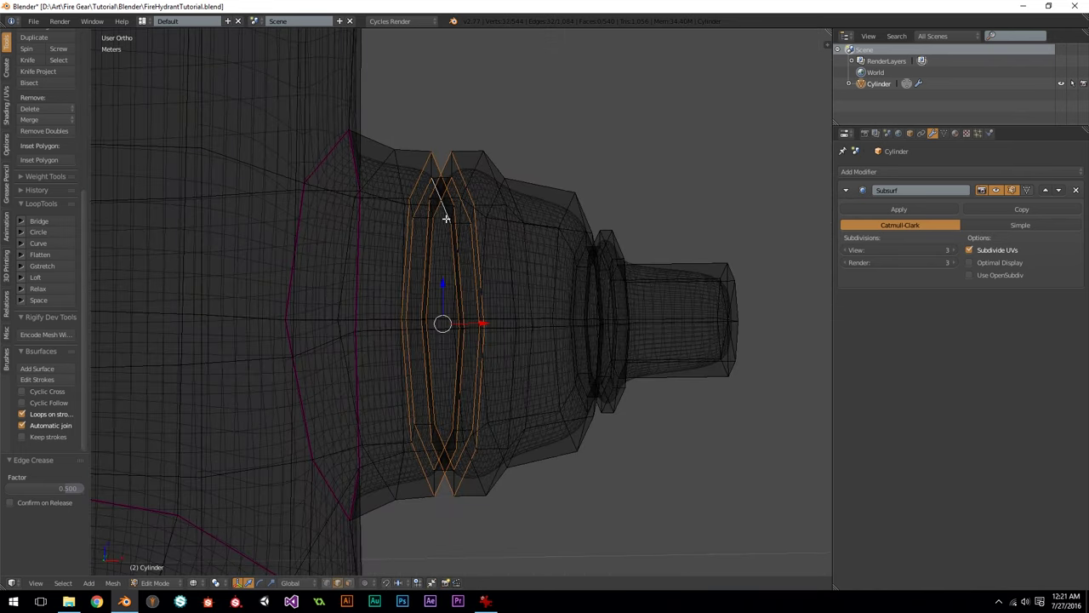
key(z)
key(shift+e)
text(.75)
key(Return)
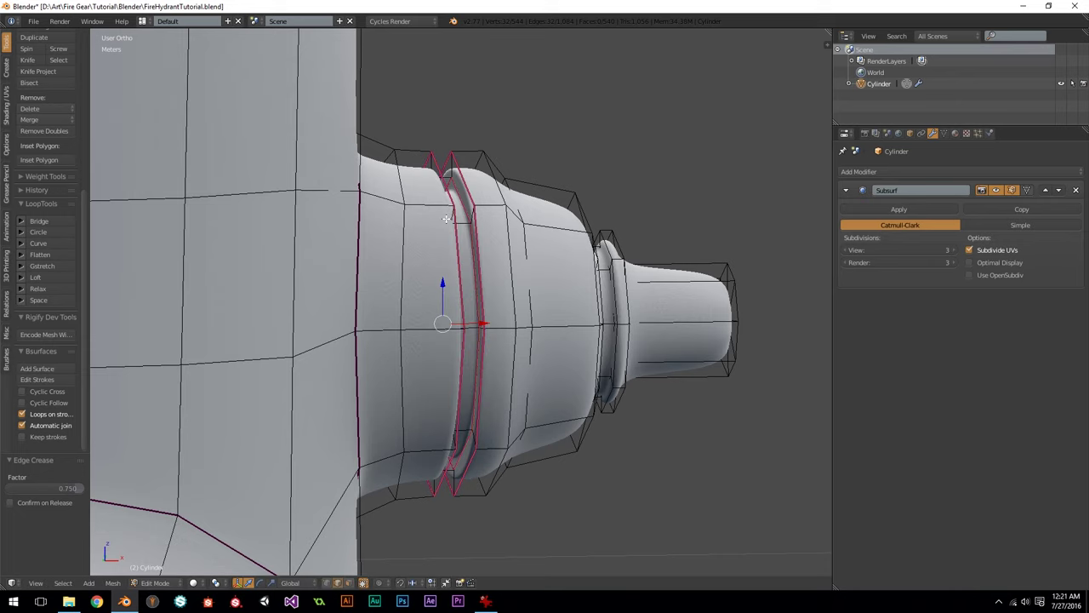
Step: Crease the cap rim's outer edge loop and the adjacent step's edge loop at 0.5
key(KP_3)
key(KP_1)
alt+click(494, 219)
key(shift+e)
text(.5)
key(Return)
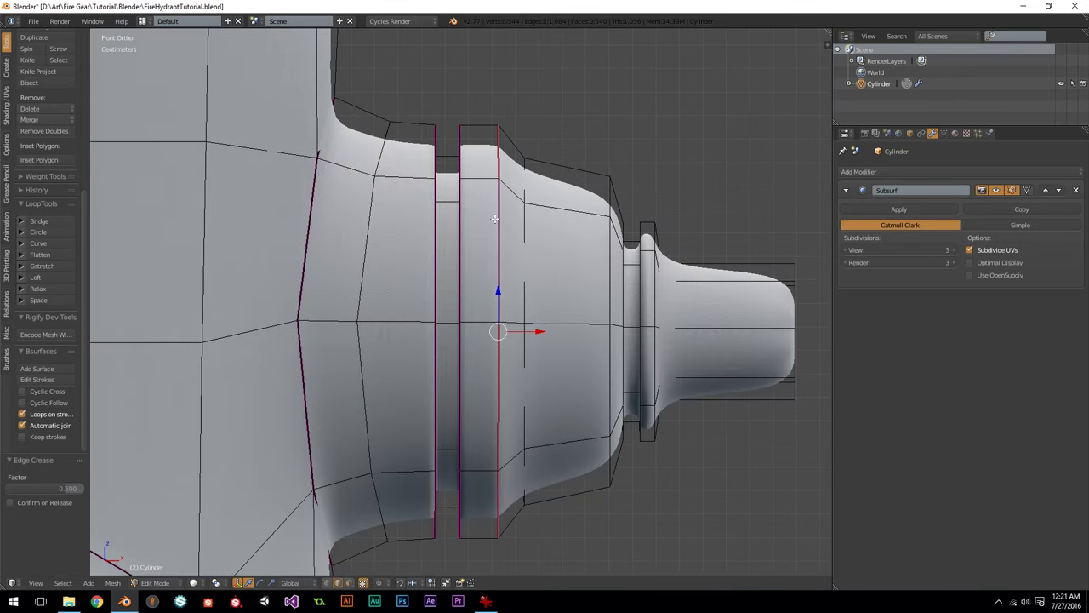
alt+click(529, 210)
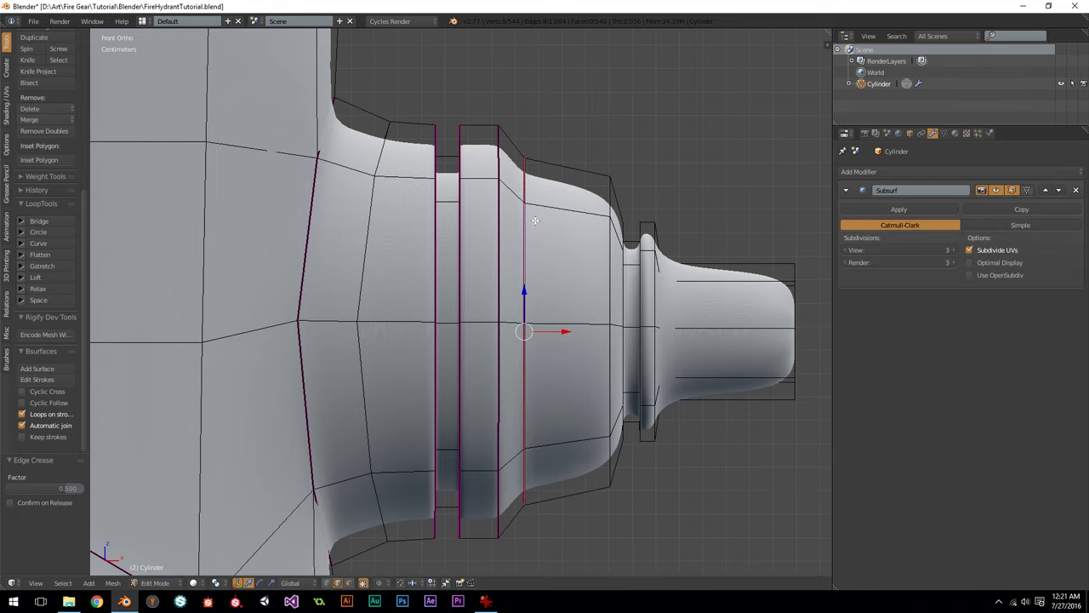
Step: Crease the edge loops bordering the small groove beside the nut's collar at 0.75
alt+click(626, 289)
mouse_move(634, 285)
middle_down()
mouse_move(619, 284)
mouse_move(636, 282)
middle_up()
alt+shift+click(639, 279)
key(shift+e)
text(.75)
key(Return)
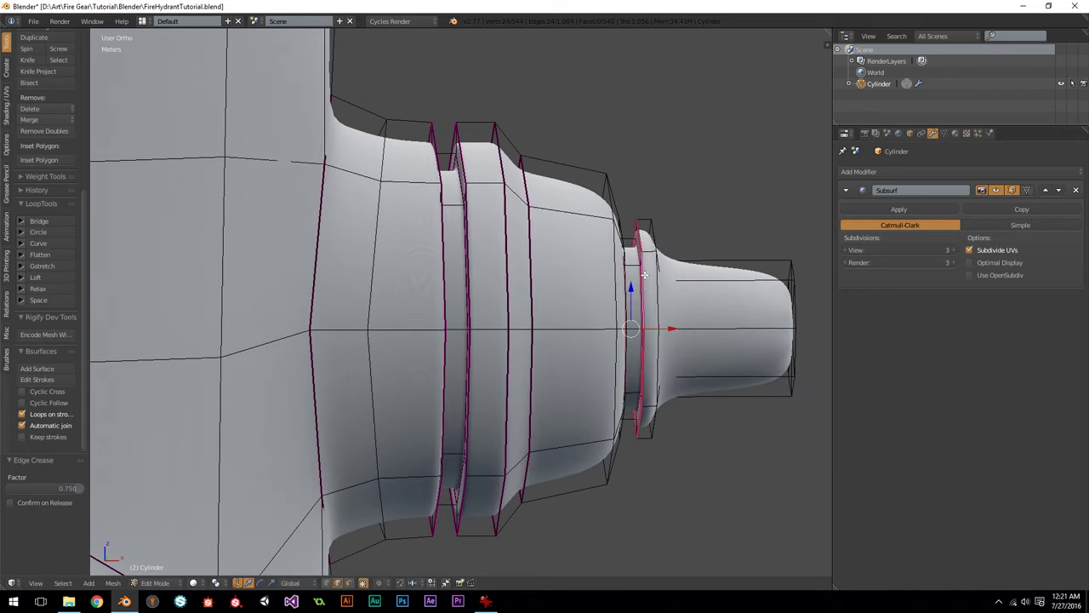
key(KP_3)
key(KP_1)
key(Tab)
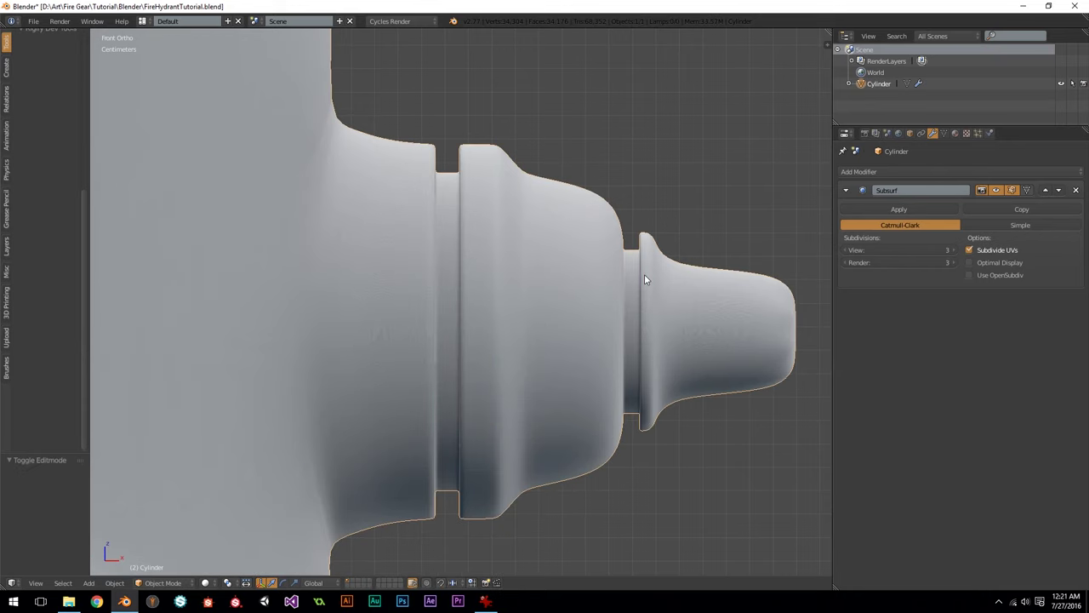
Step: Crease the nut's base loop and outer end loop on the side outlet at 0.75
key(Tab)
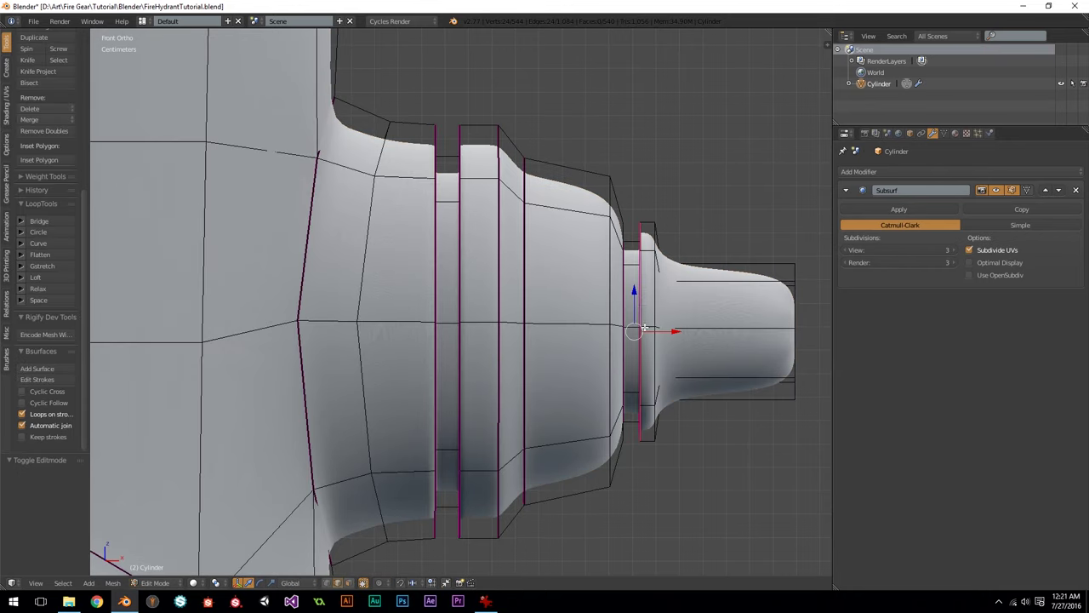
key(z)
alt+right_click(665, 296)
key(z)
alt+right_click(798, 299)
middle_drag(799, 302, 755, 313)
key(shift+e)
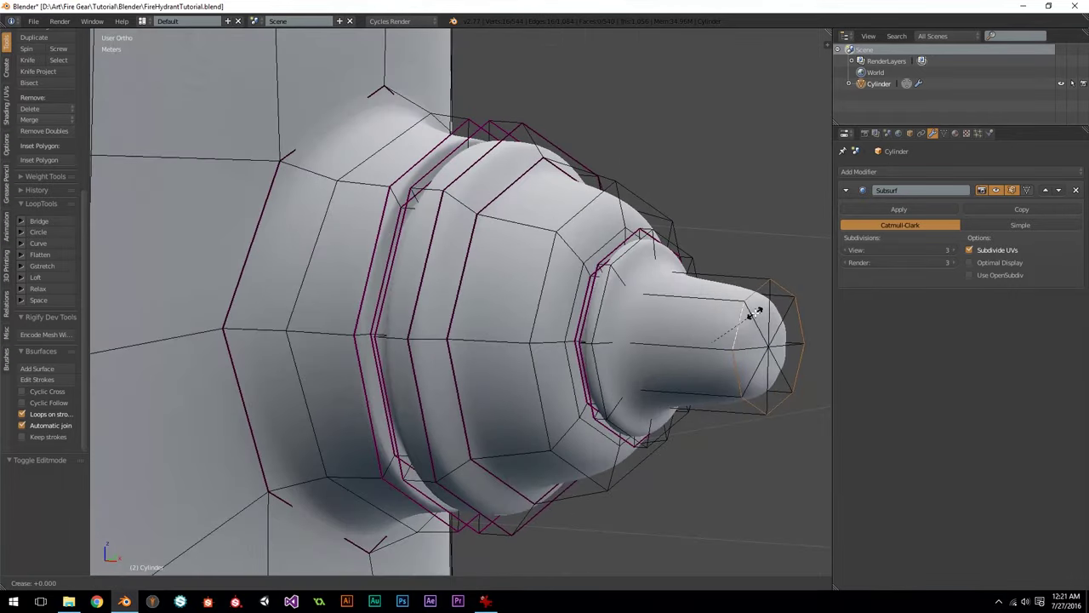
text(.75)
key(Return)
Step: Select the side outlet nut's lengthwise edges around its circumference and crease them for flat, faceted sides
middle_drag(687, 349, 509, 353)
scroll(514, 315, down, 4)
middle_drag(493, 300, 400, 332)
scroll(583, 236, up, 3)
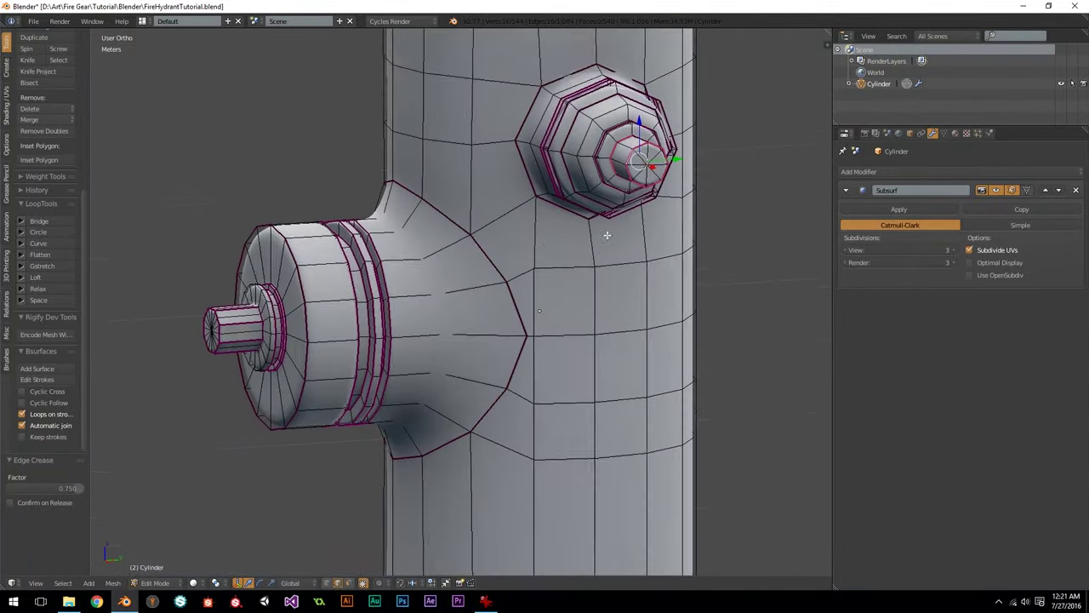
shift+middle_drag(630, 225, 523, 316)
scroll(523, 315, up, 6)
right_click(502, 198)
shift+right_click(527, 153)
middle_drag(526, 151, 510, 232)
shift+click(522, 192)
shift+click(505, 139)
middle_drag(505, 139, 521, 172)
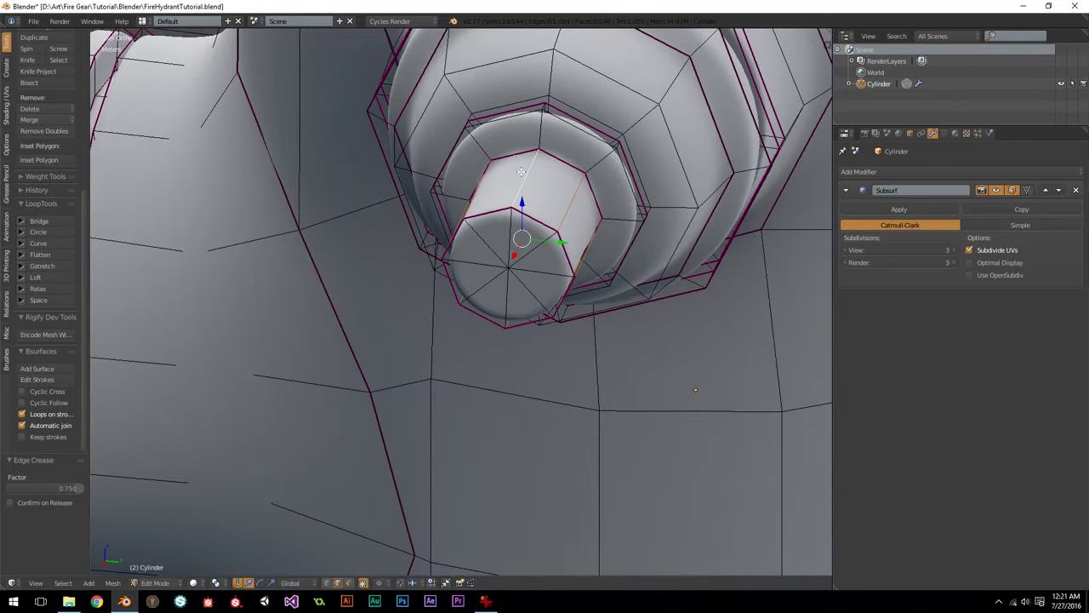
Step: Inspect the smoothed side outlet's shape and proportions against the hydrant body in Object Mode
key(KP_1)
key(Tab)
middle_drag(521, 176, 468, 397)
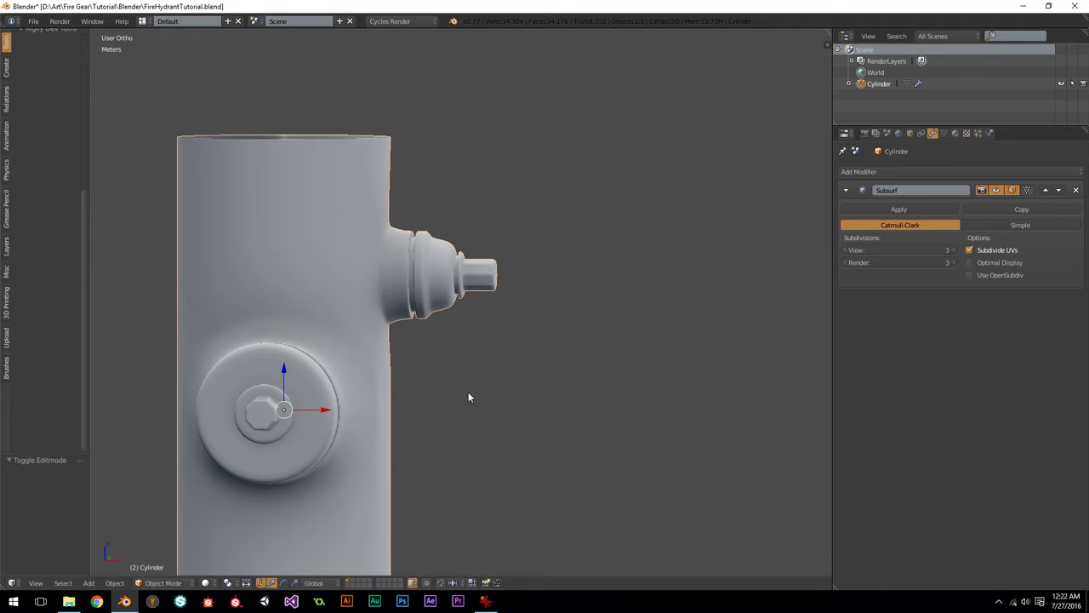
key(KP_3)
key(KP_1)
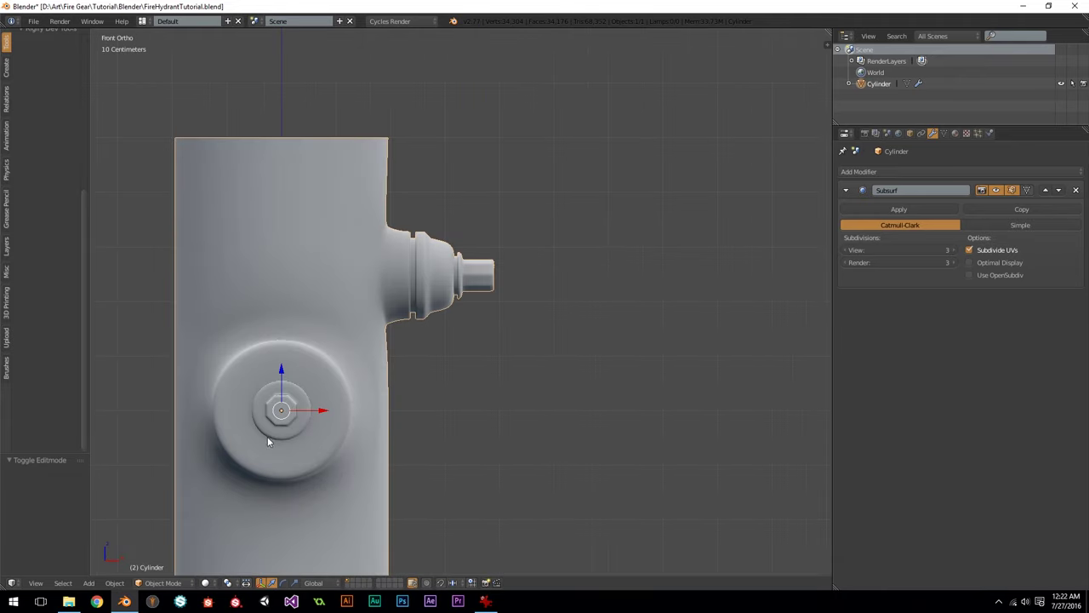
scroll(463, 285, up, 3)
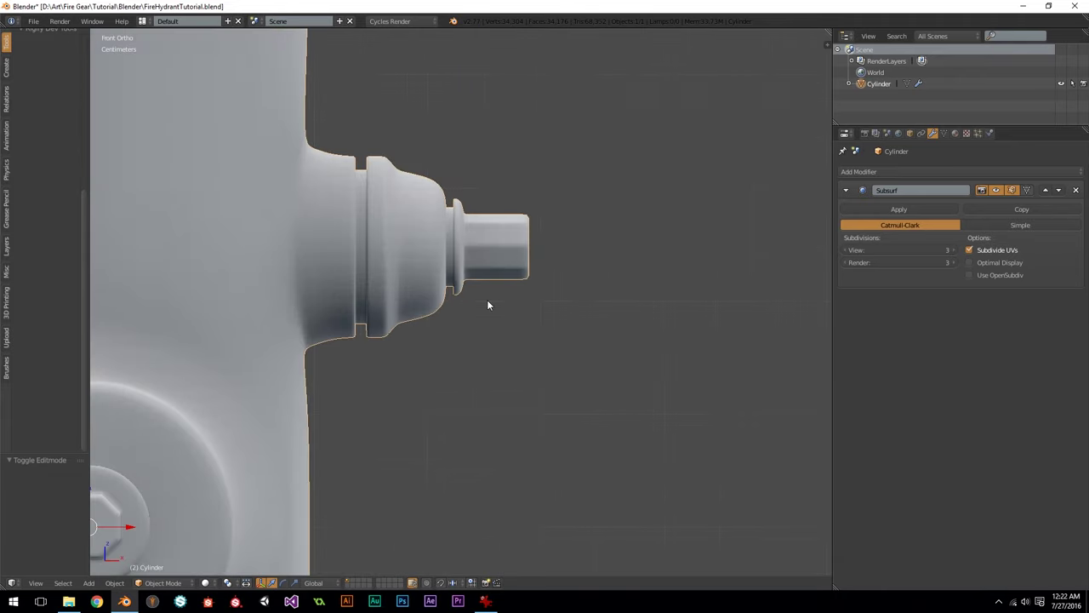
scroll(487, 300, down, 1)
middle_drag(487, 304, 596, 279)
scroll(595, 279, down, 2)
key(KP_1)
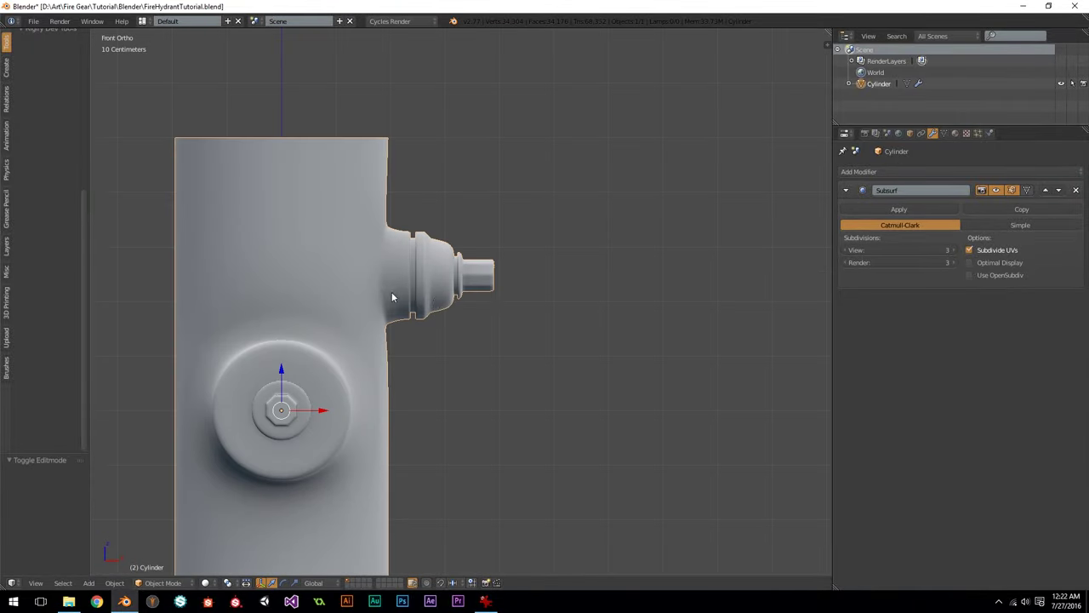
scroll(374, 297, down, 3)
Step: Switch to IrfanView and examine the flange and bonnet at the hydrant's top across the reference photos
drag(0, 115, 542, 0)
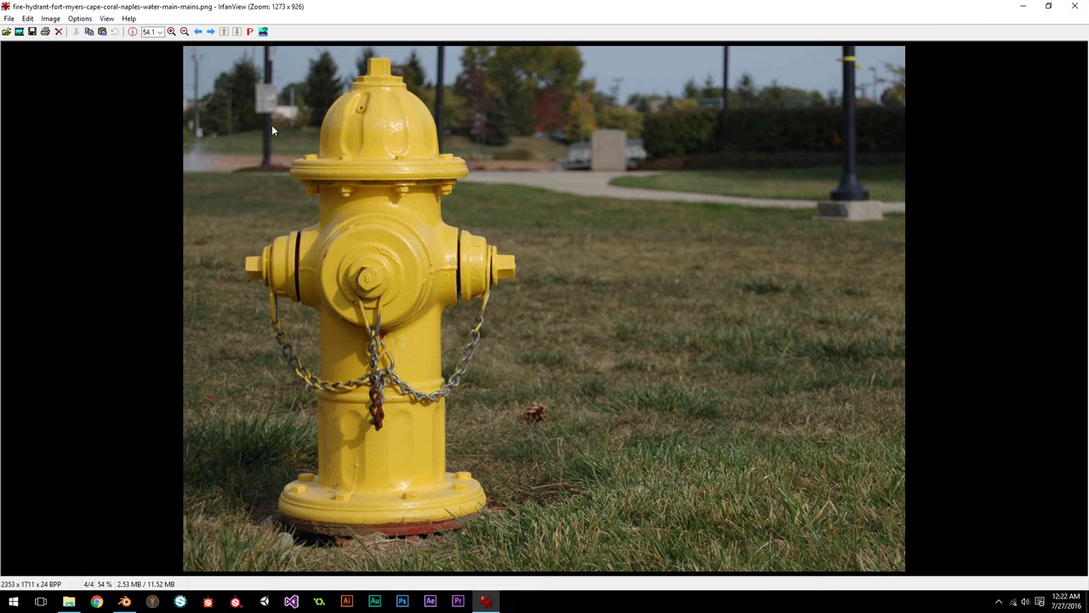
drag(282, 128, 579, 318)
click(558, 316)
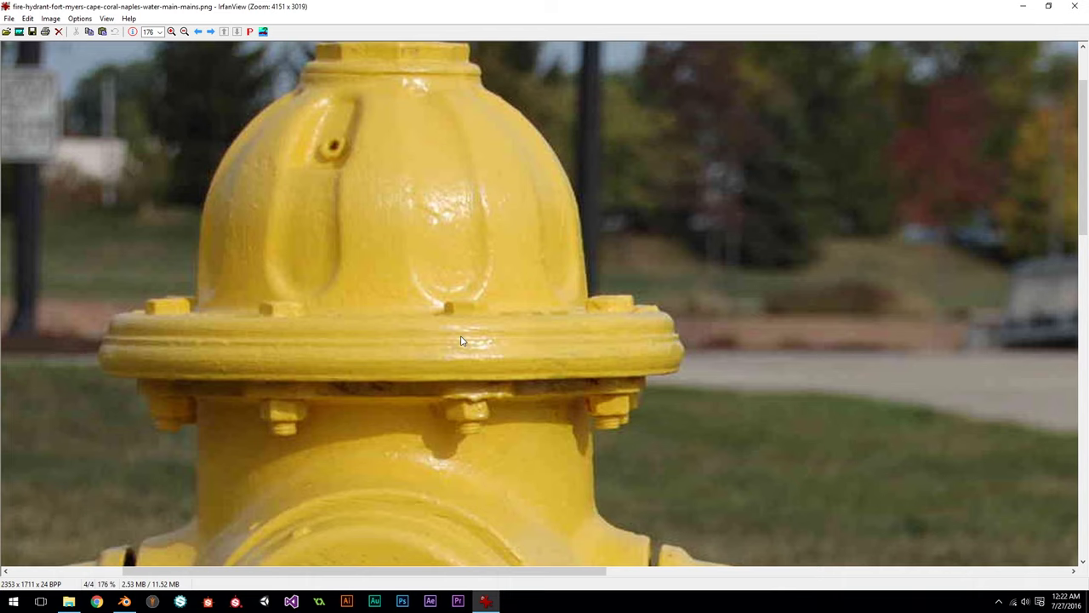
scroll(622, 342, down, 3)
click(210, 32)
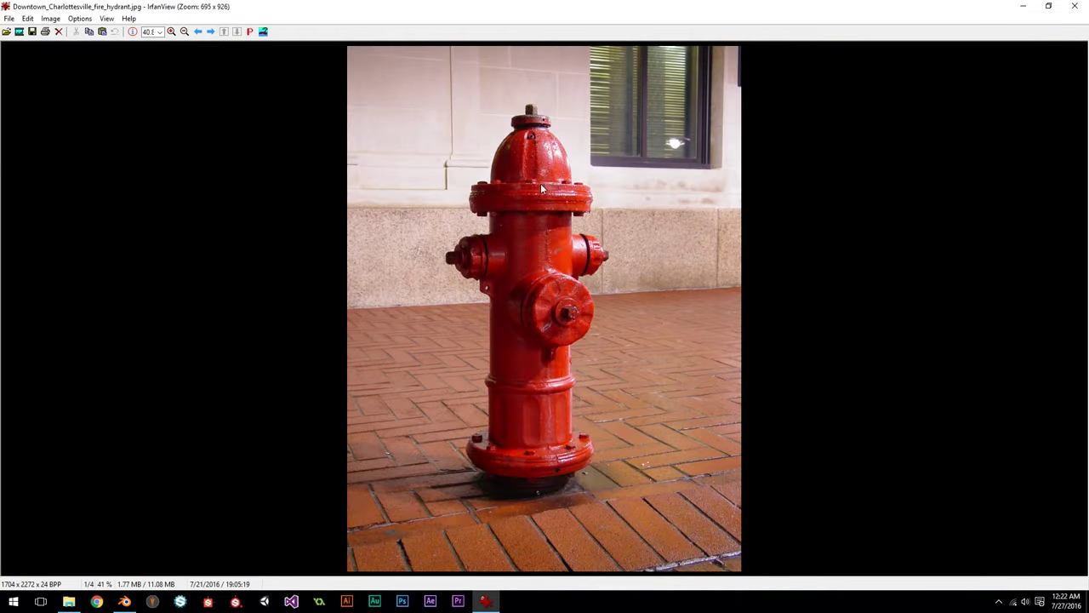
click(210, 32)
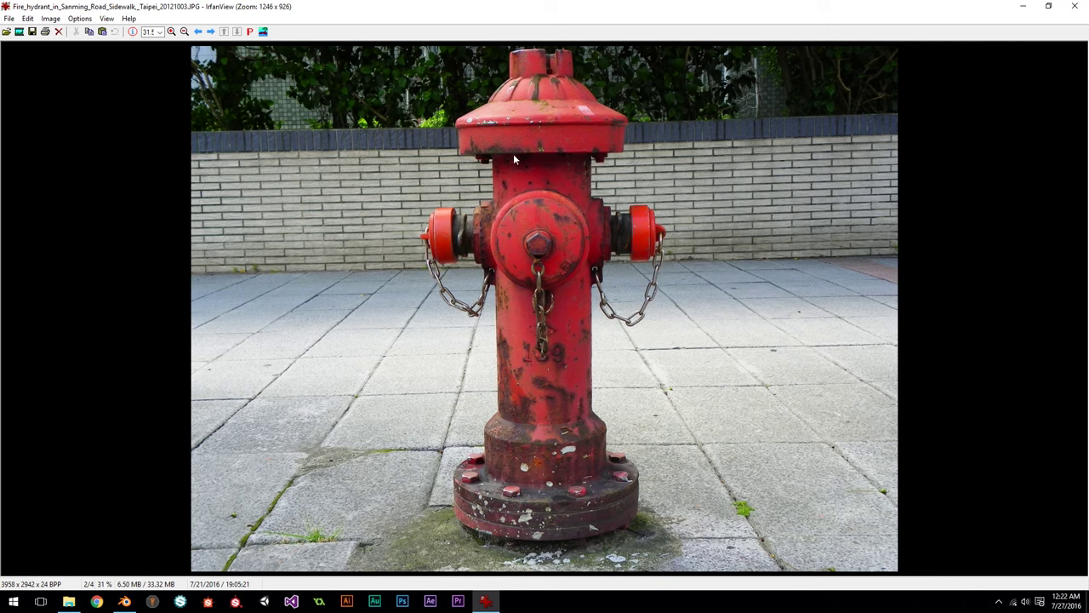
click(210, 31)
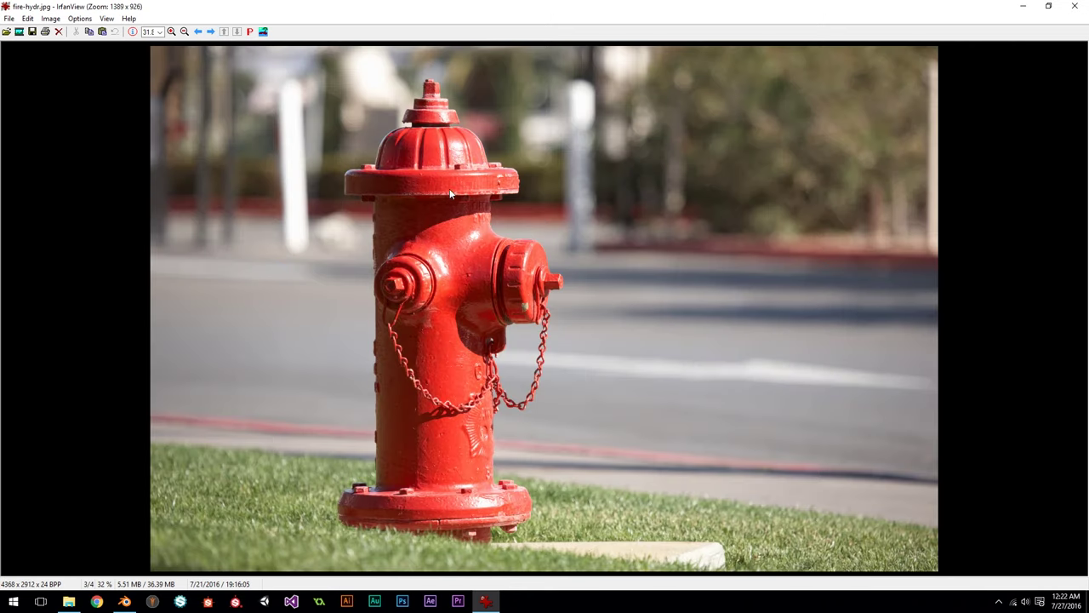
click(210, 31)
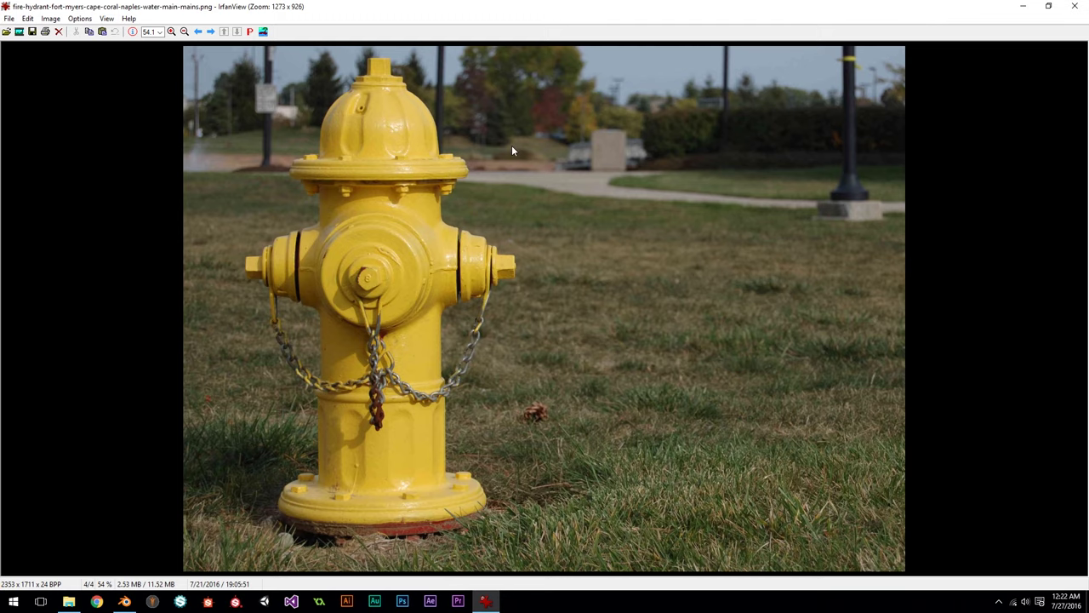
Step: Back in Blender, extrude the body's top edge loop in place and scale it outward to 1.212 for the flange
drag(597, 4, 0, 177)
shift+middle_drag(339, 249, 376, 256)
scroll(376, 261, up, 2)
key(Tab)
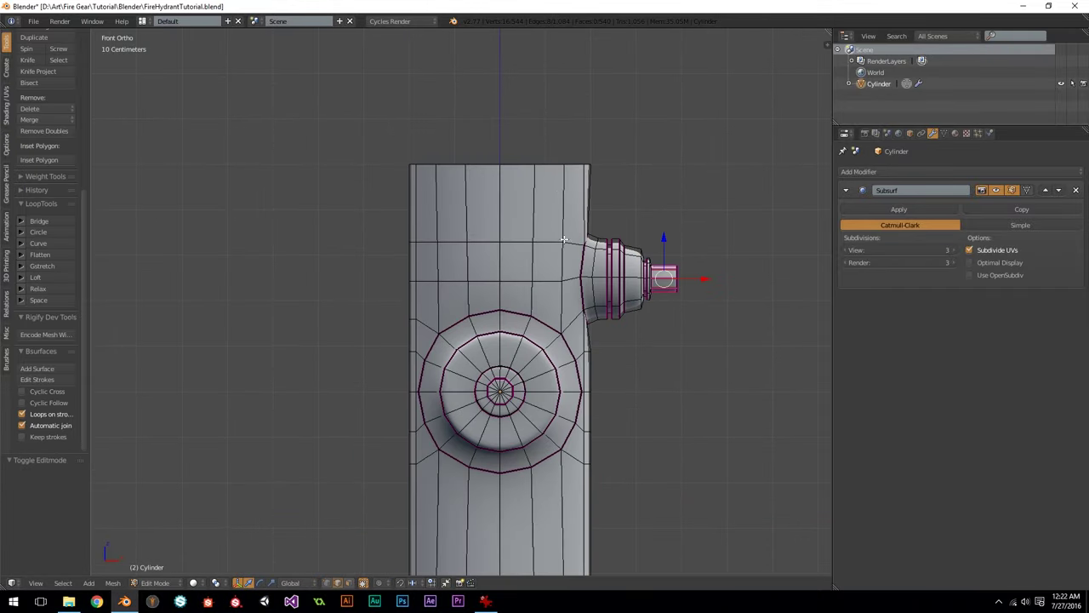
alt+right_click(573, 163)
shift+middle_drag(574, 163, 529, 218)
scroll(554, 209, up, 3)
key(e)
right_click(610, 153)
key(s)
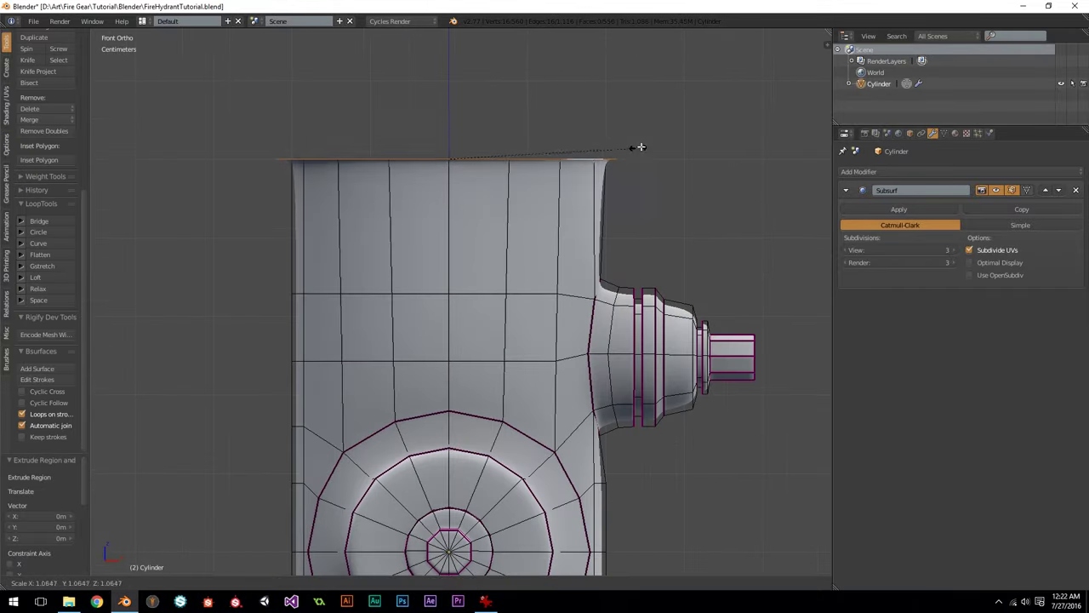
click(663, 148)
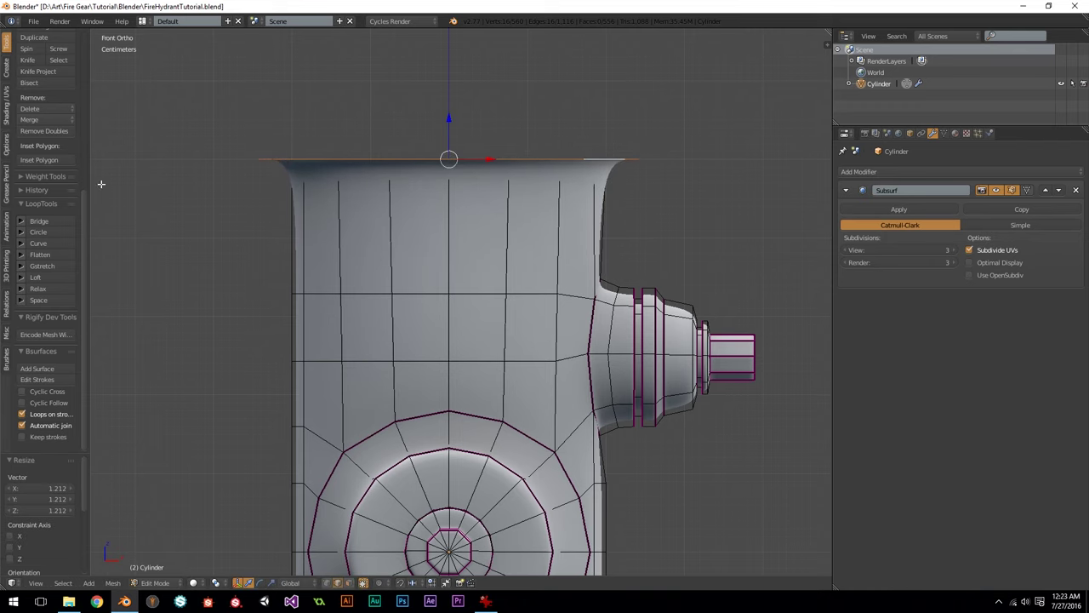
Step: Check the top flange in the reference photo, and back in Blender scale the flange's outer edge loop to 0.998
key(alt+Tab)
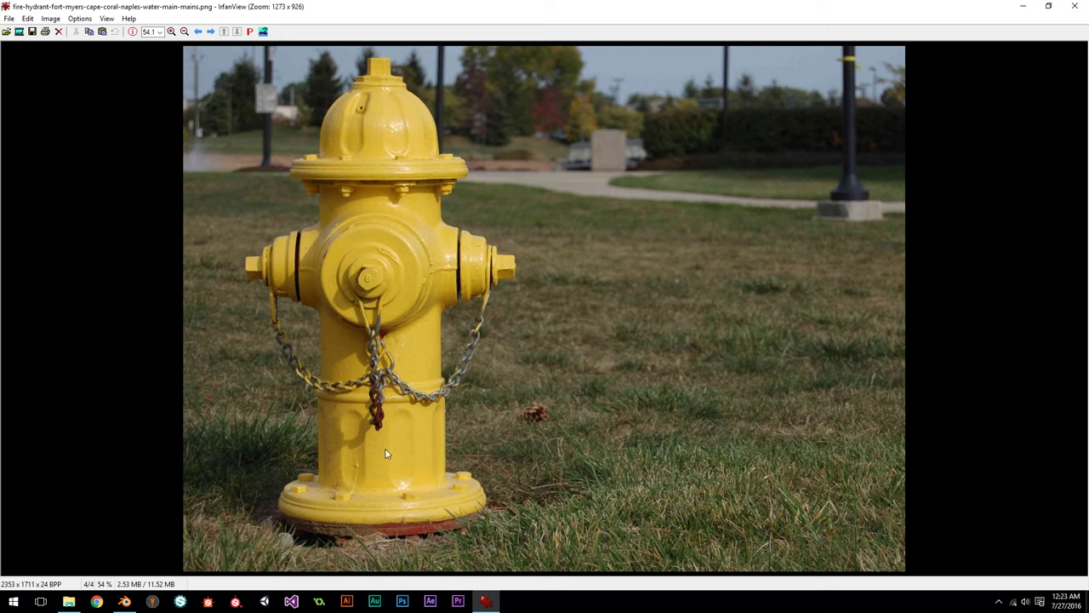
drag(601, 4, 0, 242)
shift+middle_drag(535, 255, 482, 274)
scroll(481, 274, up, 1)
scroll(619, 158, up, 1)
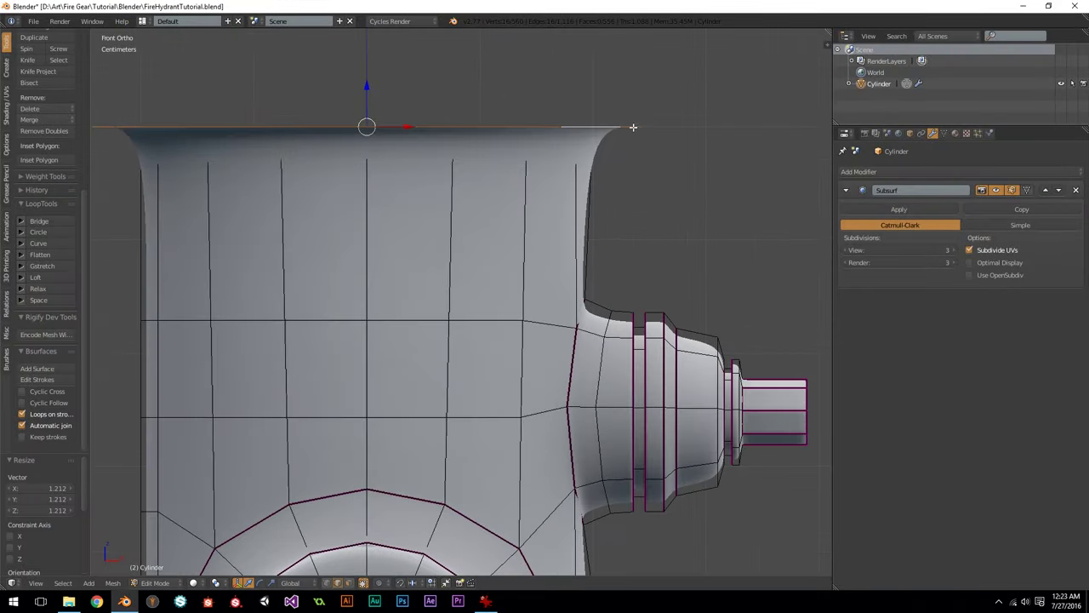
key(s)
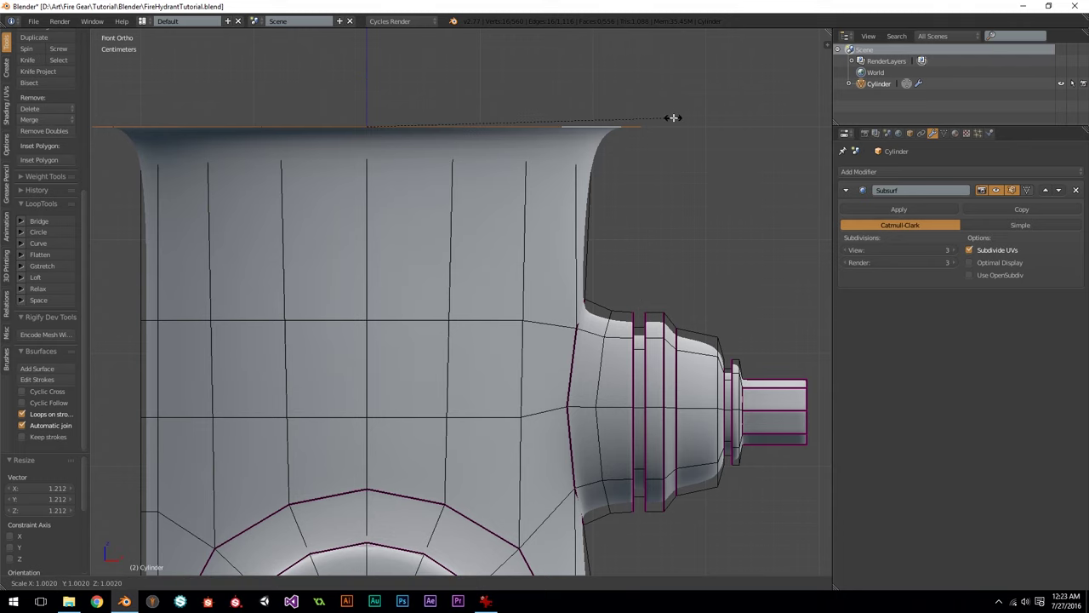
click(672, 116)
Step: Select the edge loop where the flange meets the body and crease it by 0.75
key(z)
middle_drag(627, 161, 622, 119)
alt+right_click(569, 111)
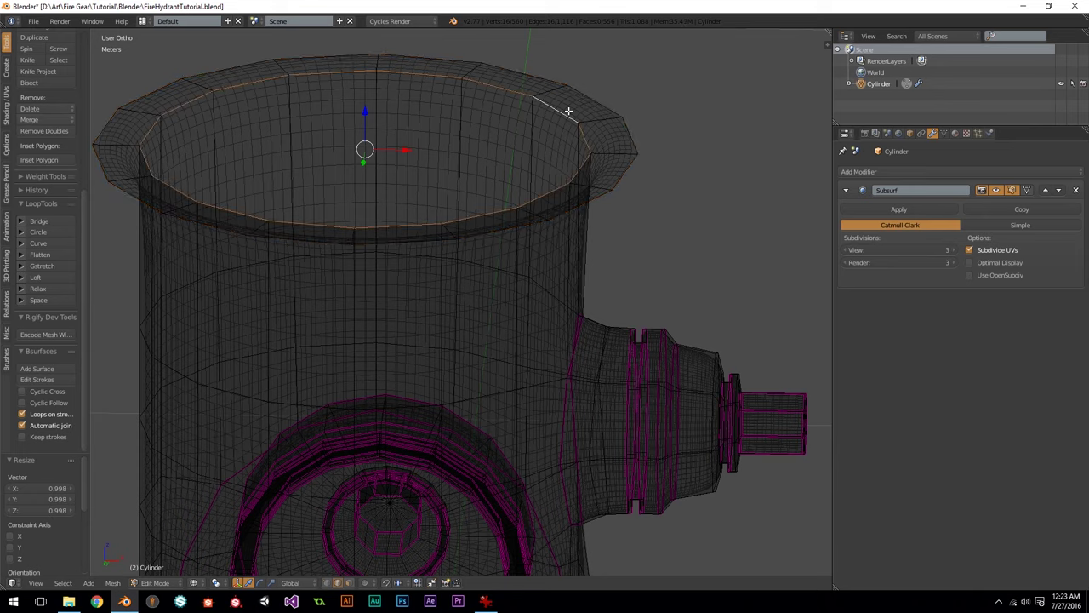
key(shift+e)
text(.75)
key(Return)
key(z)
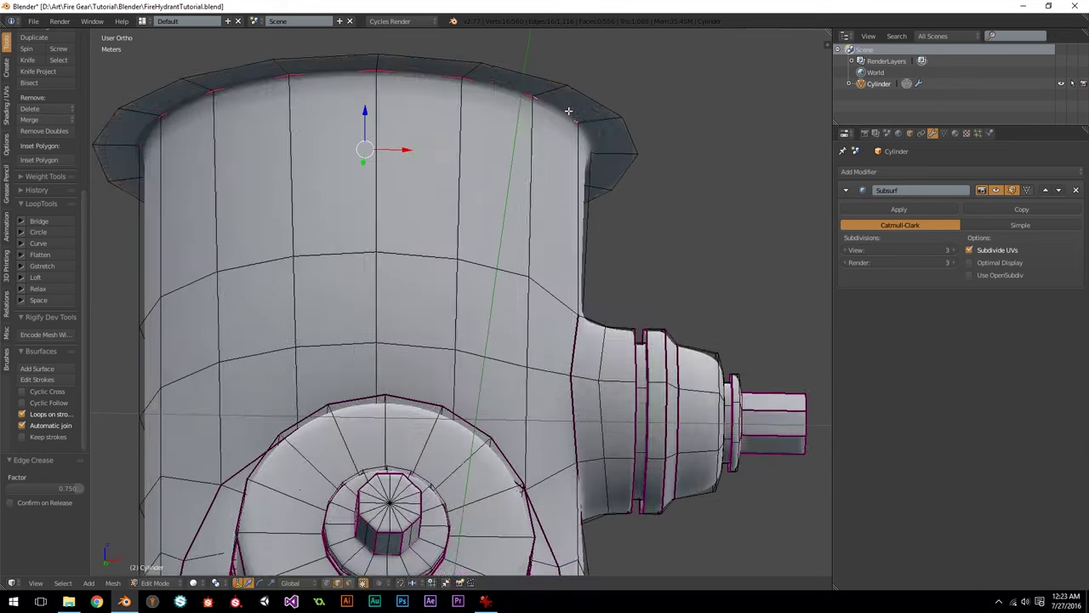
Step: Widen the flange's outer edge loop by about 1.02 and extrude it upward about 2.2 cm for the lower lip
scroll(583, 145, down, 2)
middle_drag(584, 144, 591, 172)
key(KP_1)
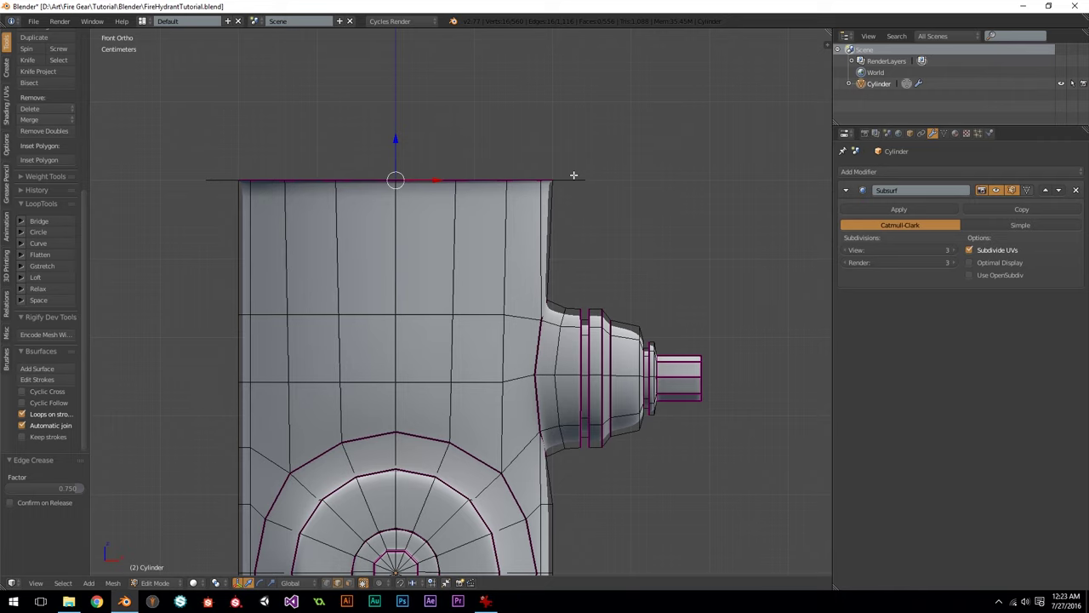
key(s)
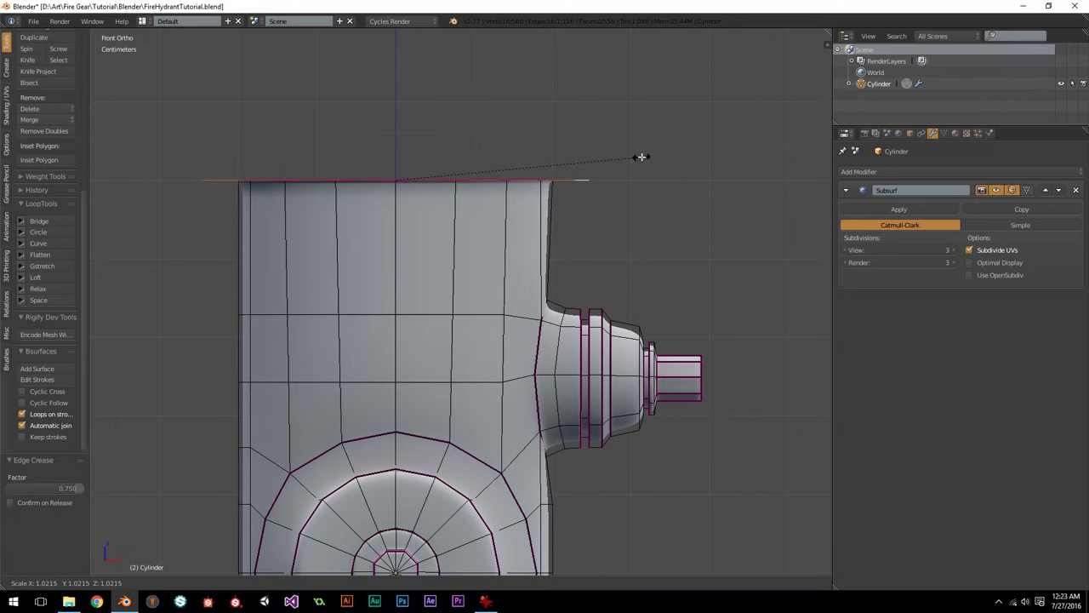
click(640, 157)
key(e)
key(z)
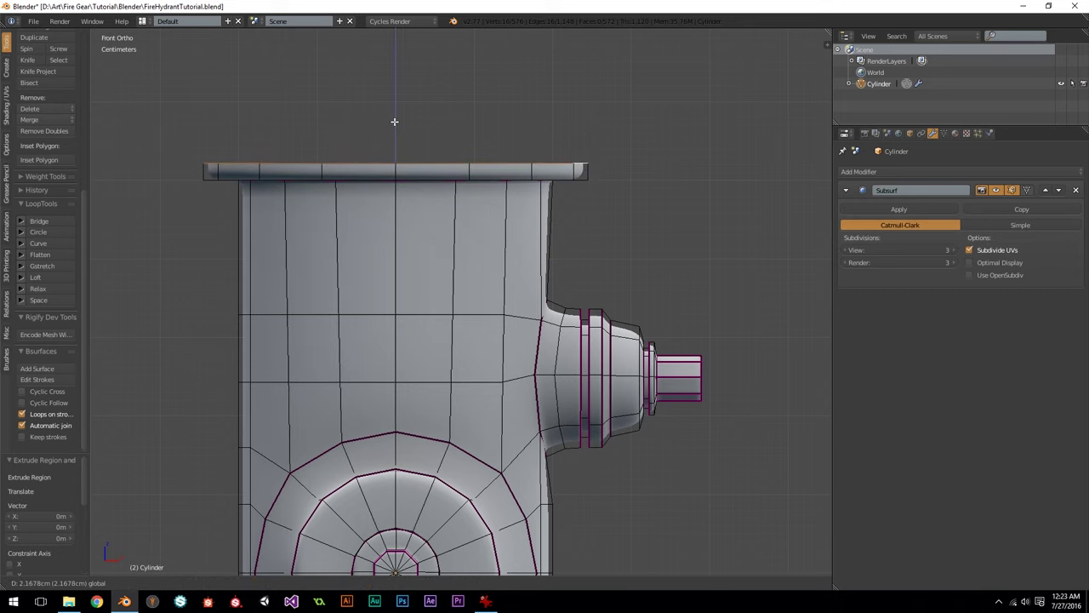
click(394, 121)
Step: Extrude the lip's top loop in place, scale it outward to 1.132, and extrude it up 4.841 cm for the main rim
key(s)
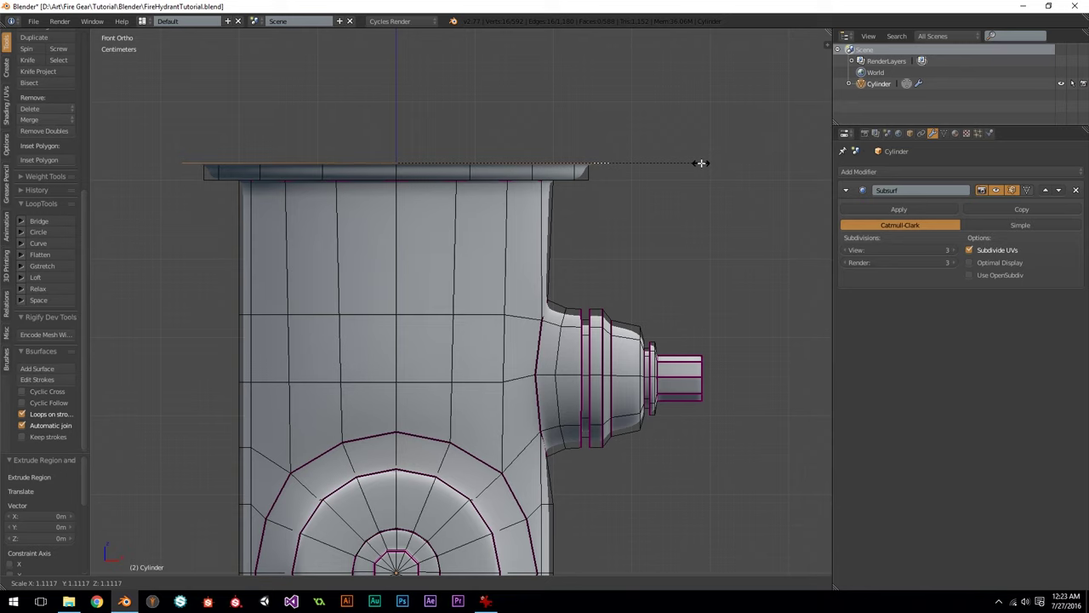
click(708, 164)
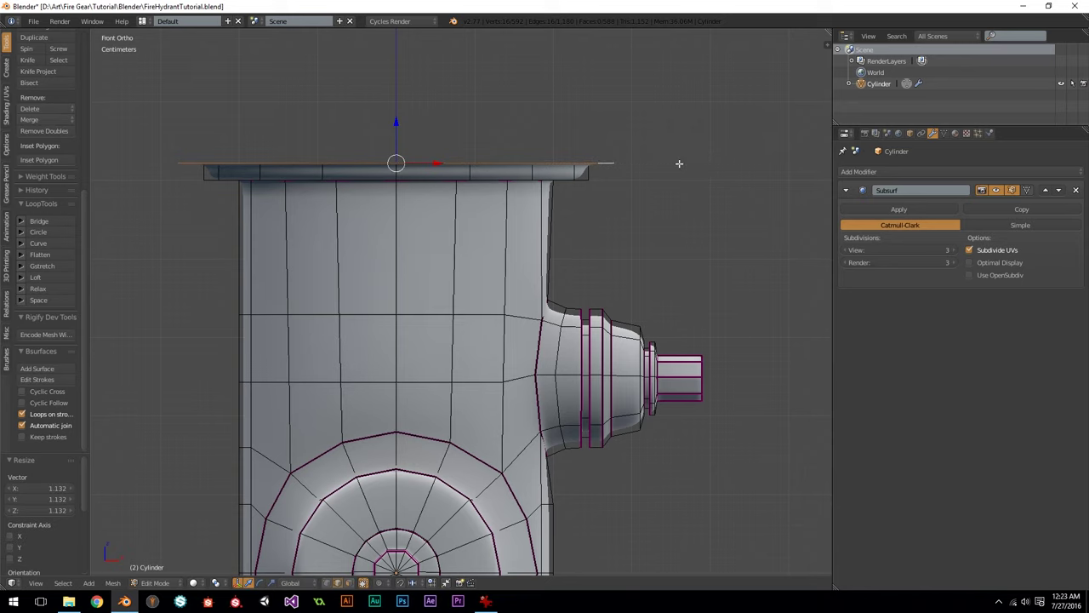
key(e)
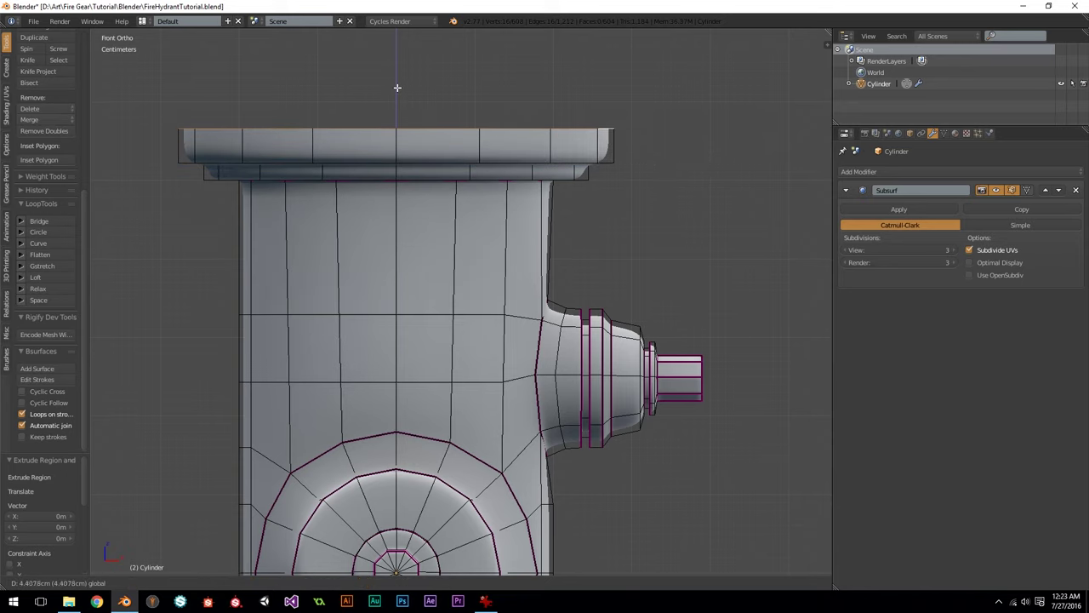
click(397, 83)
Step: Extrude the main rim's top loop slightly inward and raise a new extrusion 2.529 cm for the upper rim
shift+middle_drag(411, 98, 430, 196)
scroll(545, 165, up, 1)
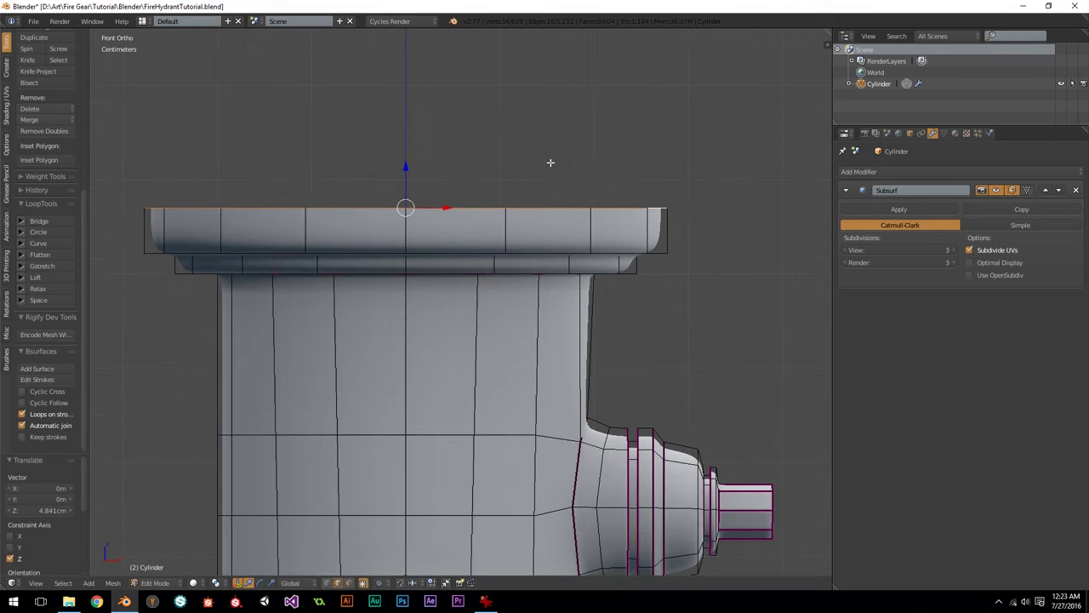
key(s)
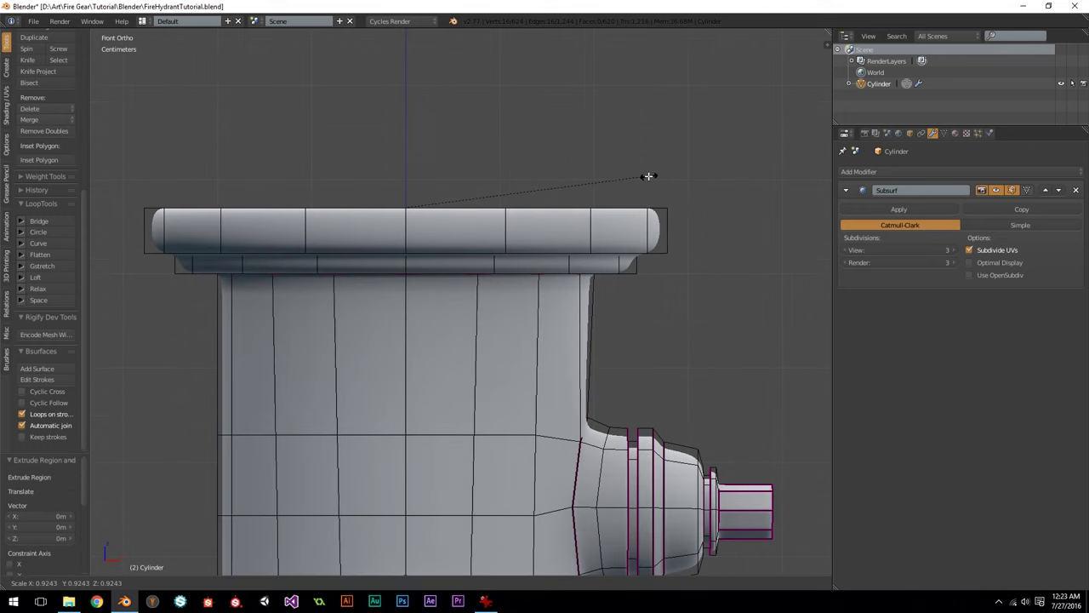
click(635, 175)
key(z)
key(e)
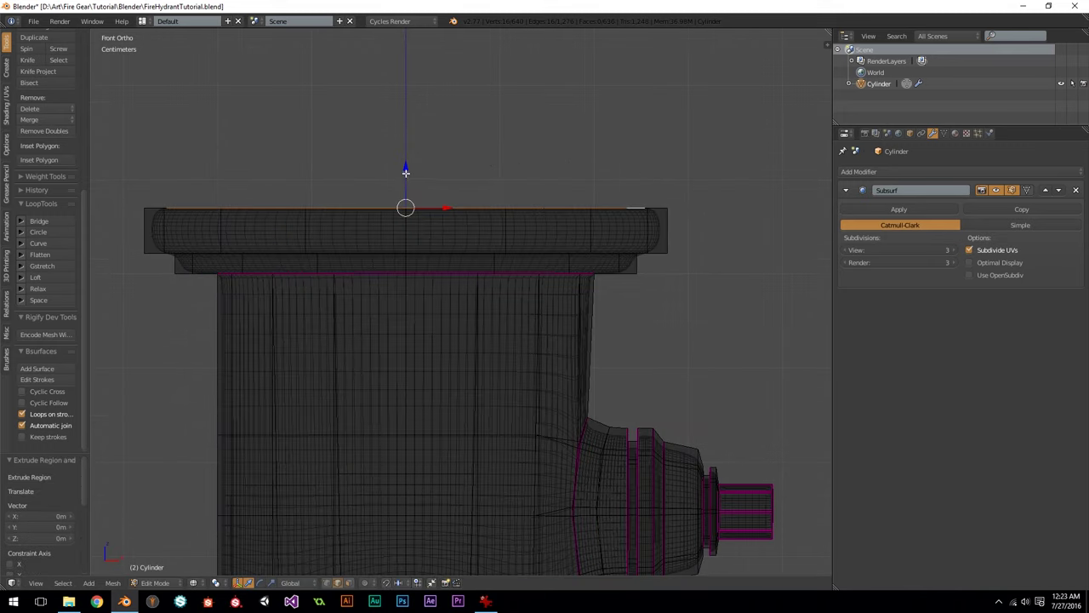
click(412, 146)
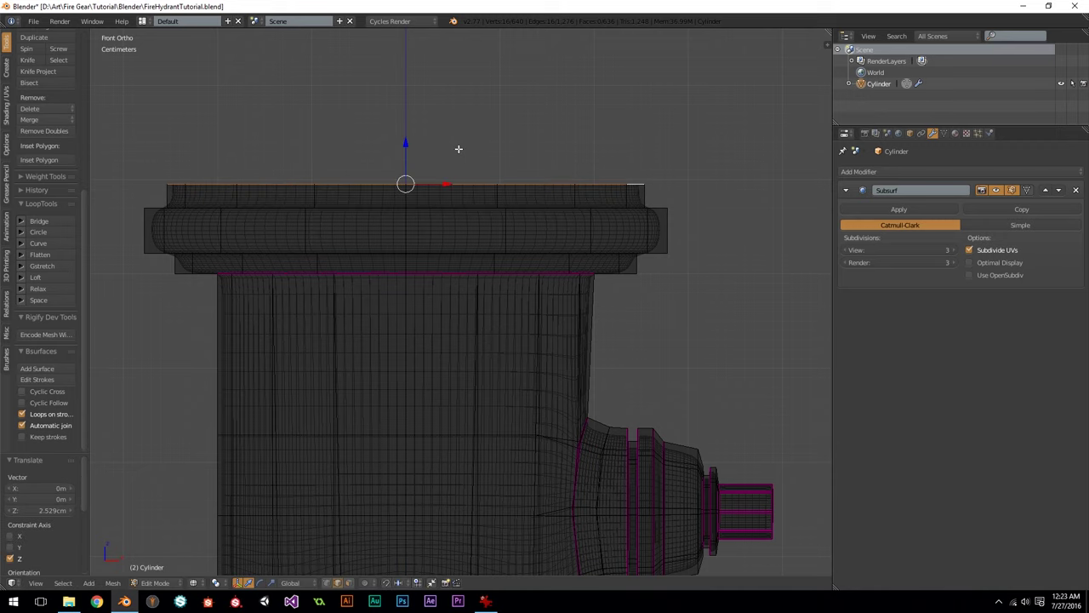
Step: Extrude the upper rim's top loop in place and scale it inward to 0.863, then by 0.911 to match the body's diameter
key(s)
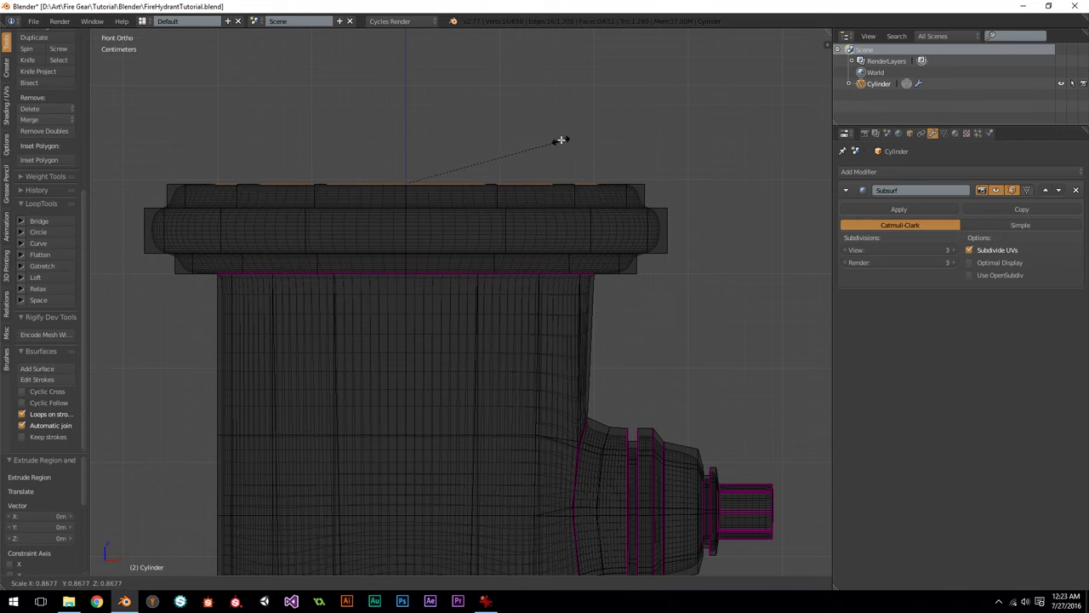
click(561, 139)
key(KP_7)
scroll(587, 177, down, 1)
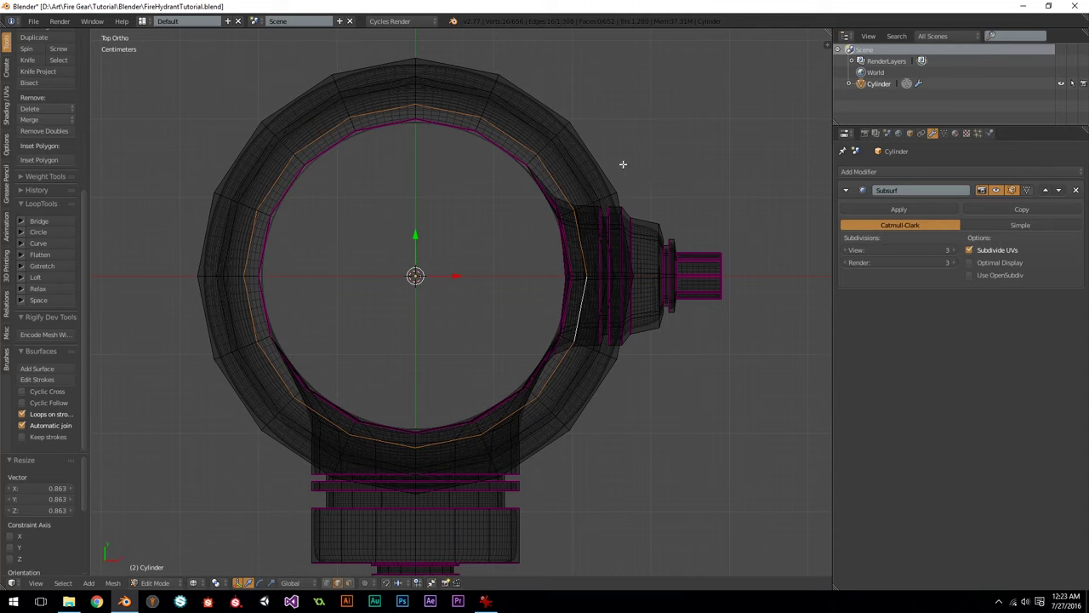
key(s)
click(623, 162)
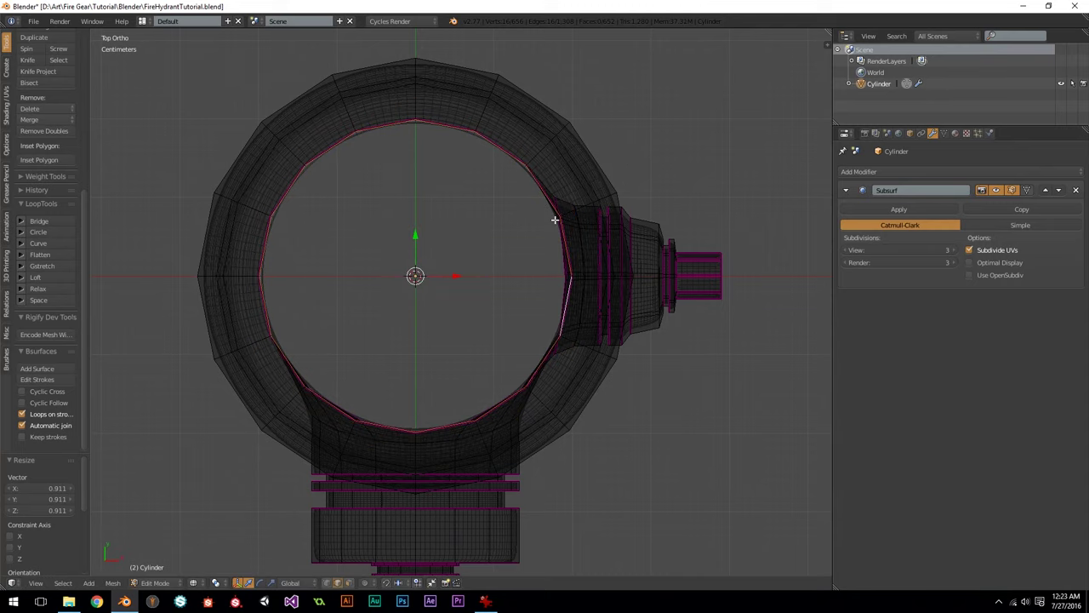
scroll(548, 229, up, 1)
key(KP_1)
key(z)
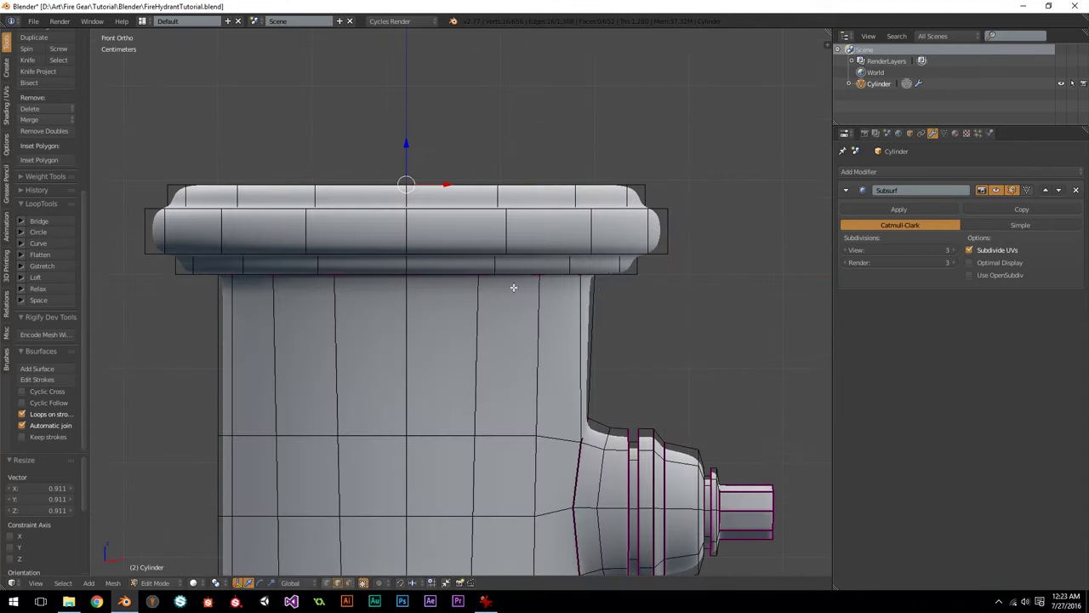
Step: Extrude the inner top loop upward 21.851 cm for the bonnet and raise it another 4.121 cm
scroll(398, 295, down, 2)
scroll(466, 326, down, 2)
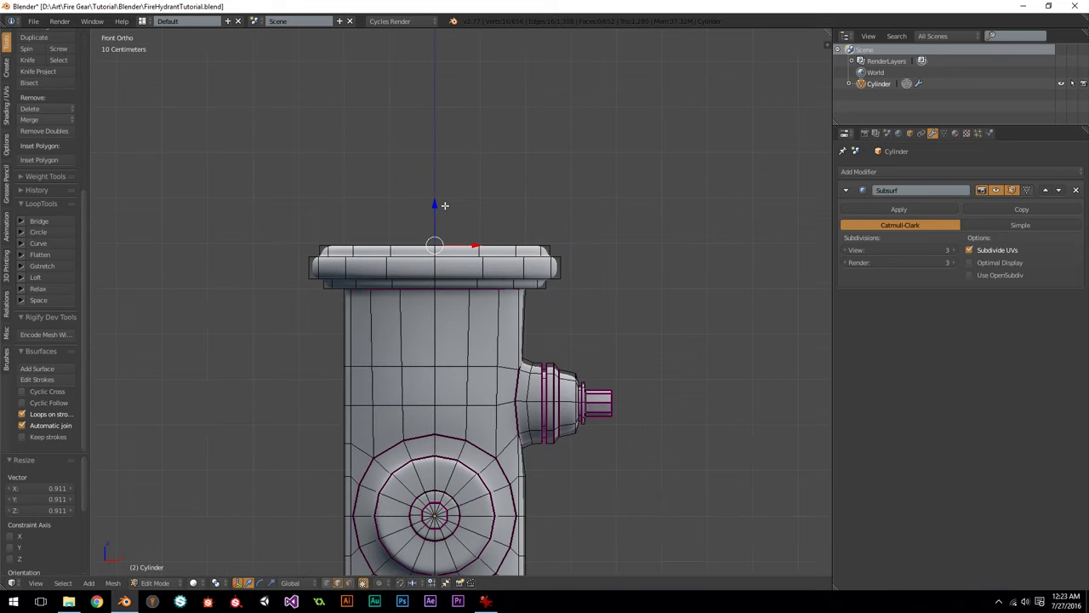
shift+middle_drag(446, 206, 468, 218)
scroll(487, 208, up, 2)
key(e)
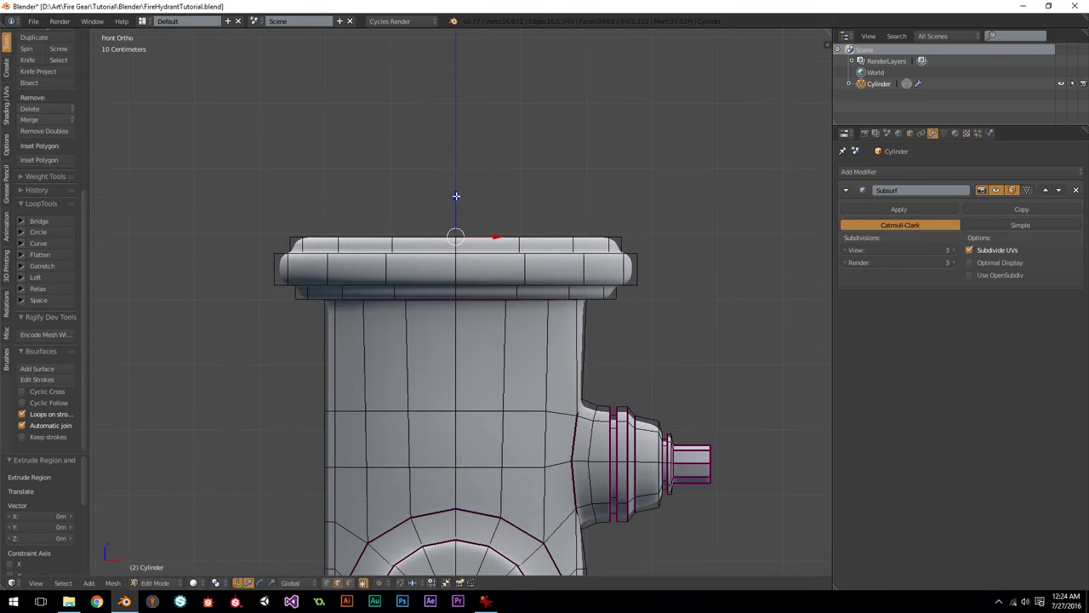
drag(452, 89, 452, 51)
scroll(466, 102, down, 4)
shift+middle_drag(476, 124, 479, 138)
scroll(459, 153, up, 2)
key(g)
key(z)
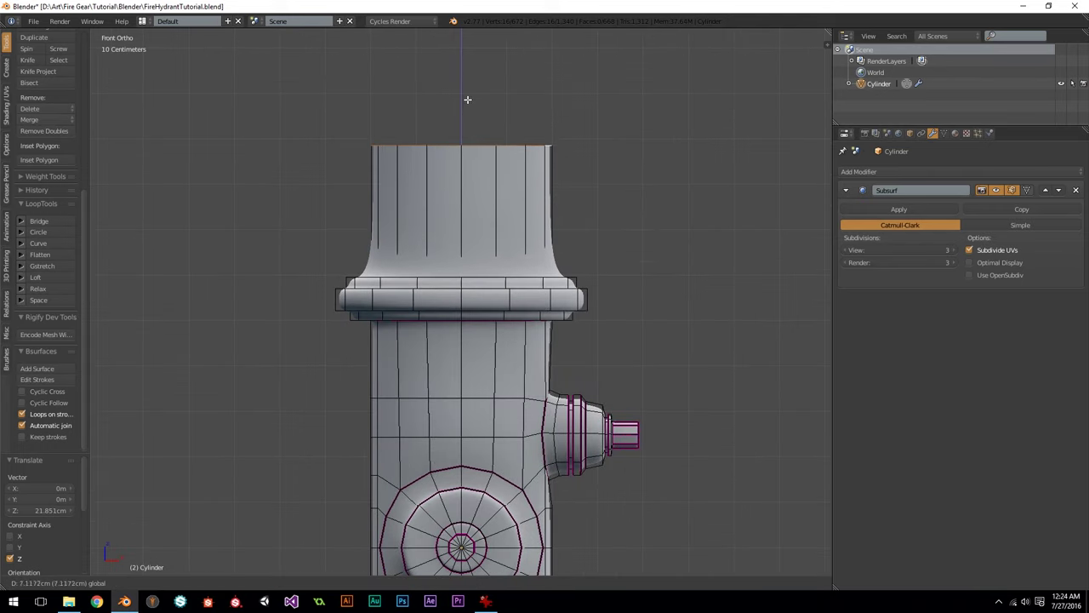
click(462, 112)
Step: Scale the bonnet's top edge loop to 0.381 and start a horizontal loop cut around the bonnet's middle
scroll(462, 111, up, 1)
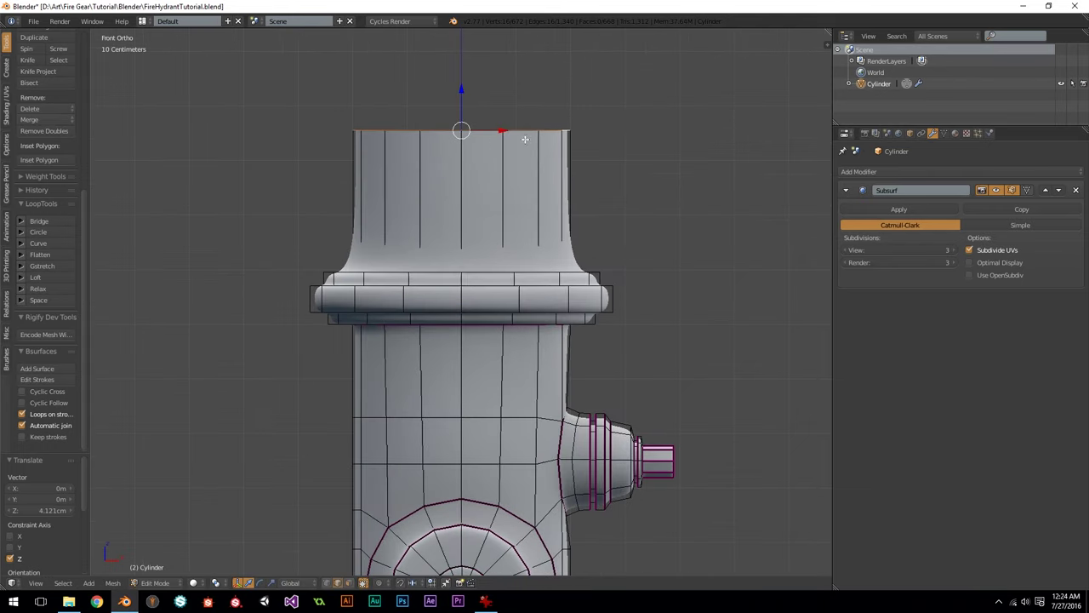
key(s)
click(498, 128)
key(ctrl+r)
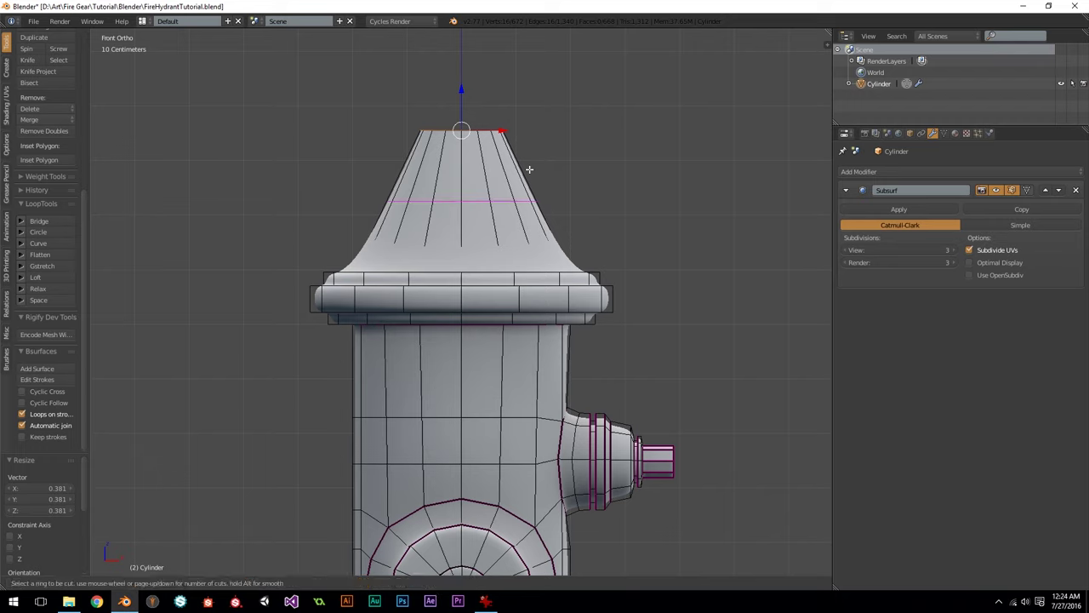
Step: Add an edge loop around the cone-shaped cap, scale it outward and raise it to round the cap into a dome
click(530, 165)
click(555, 166)
drag(462, 168, 460, 145)
scroll(627, 162, down, 1)
key(Tab)
scroll(627, 167, down, 3)
scroll(610, 265, up, 3)
key(Tab)
scroll(595, 268, up, 3)
Step: Crease the edge loop where the dome meets the rim with a factor of 0.75
middle_drag(501, 270, 498, 302)
middle_drag(579, 357, 527, 304)
middle_drag(380, 317, 482, 343)
scroll(538, 318, up, 2)
key(z)
key(z)
key(z)
alt+right_click(491, 320)
key(z)
key(shift+e)
text(.75)
key(Return)
Step: Crease the upper outer edge loop of the rim with a factor of 0.5
alt+right_click(319, 331)
key(shift+e)
text(.5)
key(Return)
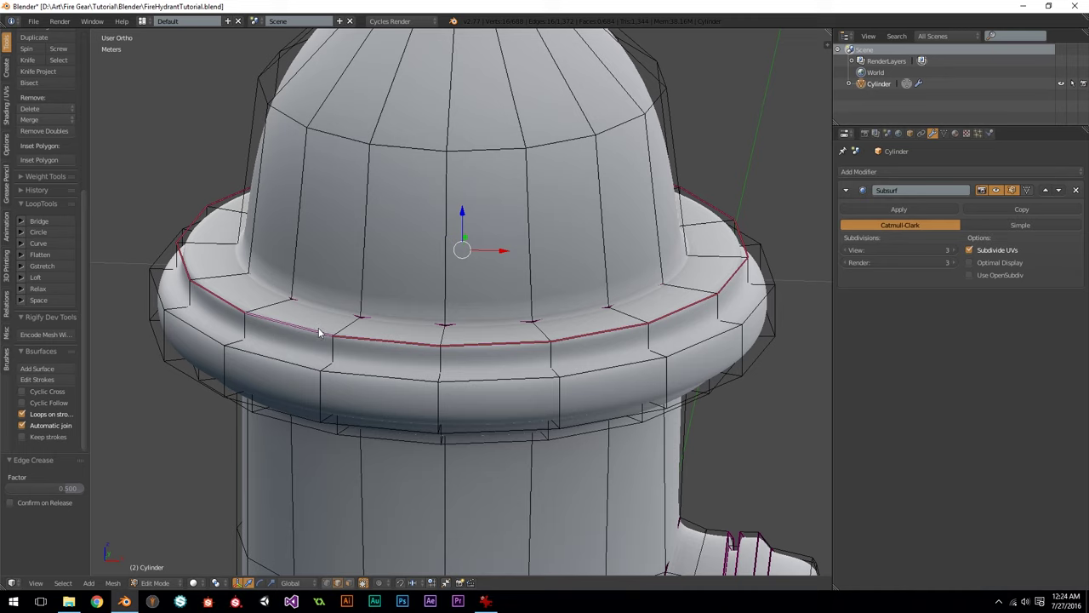
key(Tab)
middle_drag(352, 323, 409, 299)
key(Tab)
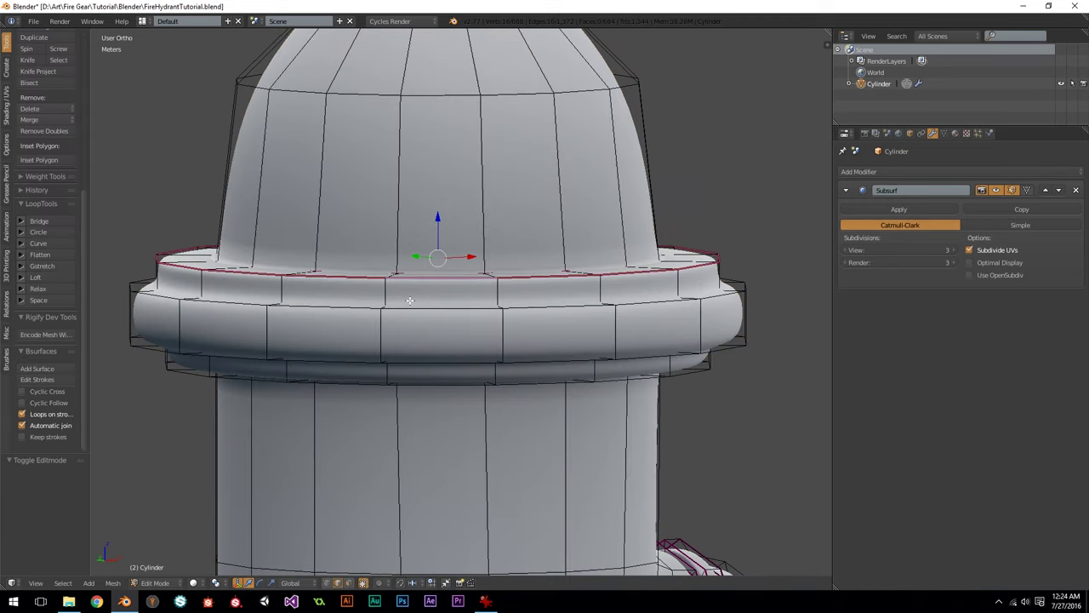
Step: Increase the crease on the rim's upper outer edge loop by another 0.5
key(shift+e)
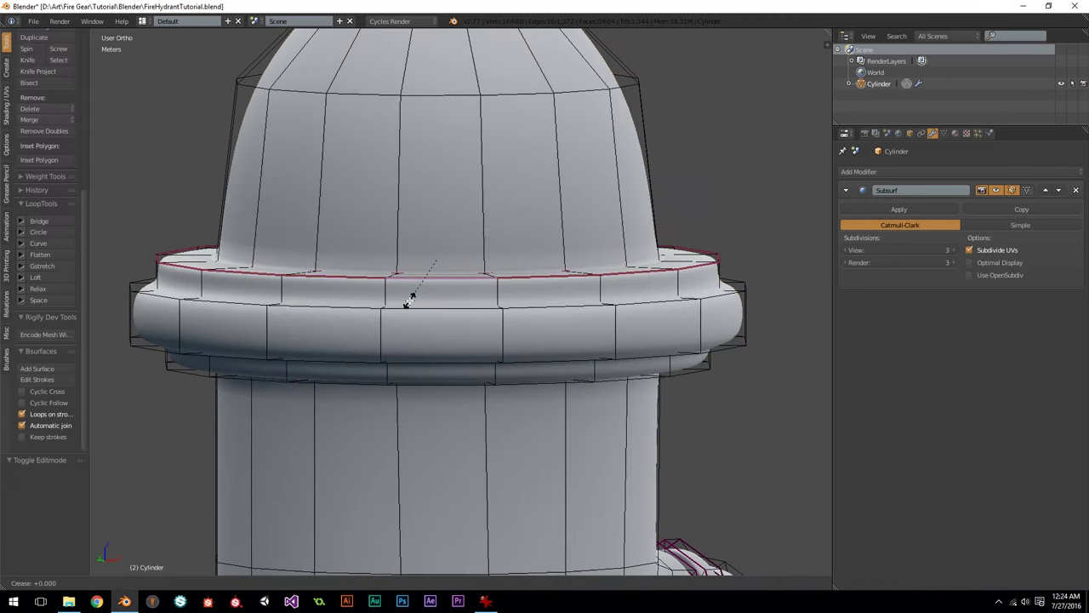
text(.5)
key(Return)
key(Tab)
scroll(304, 270, up, 2)
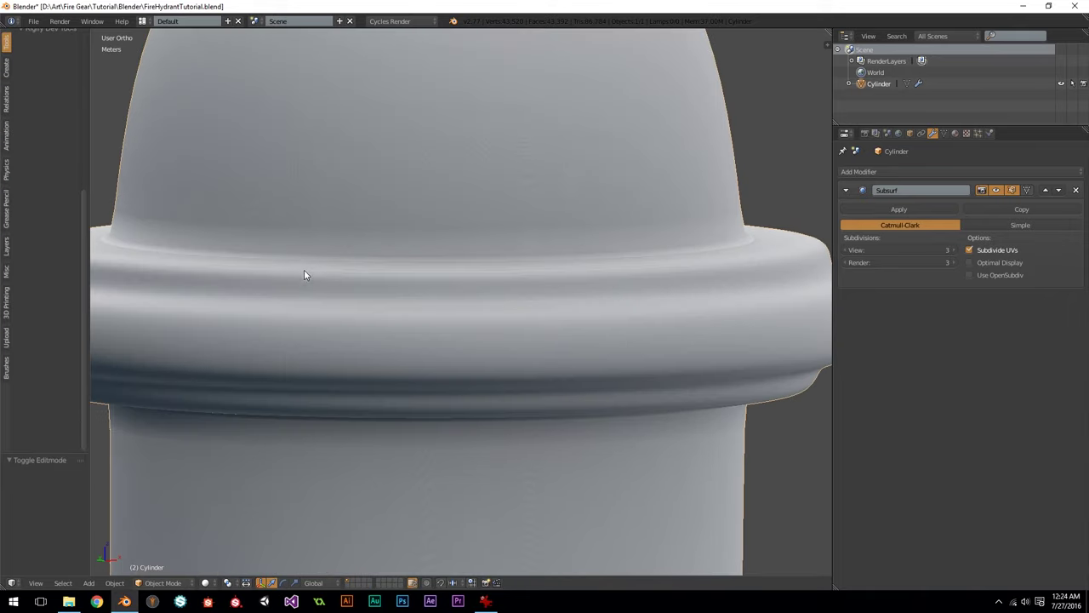
scroll(389, 315, down, 6)
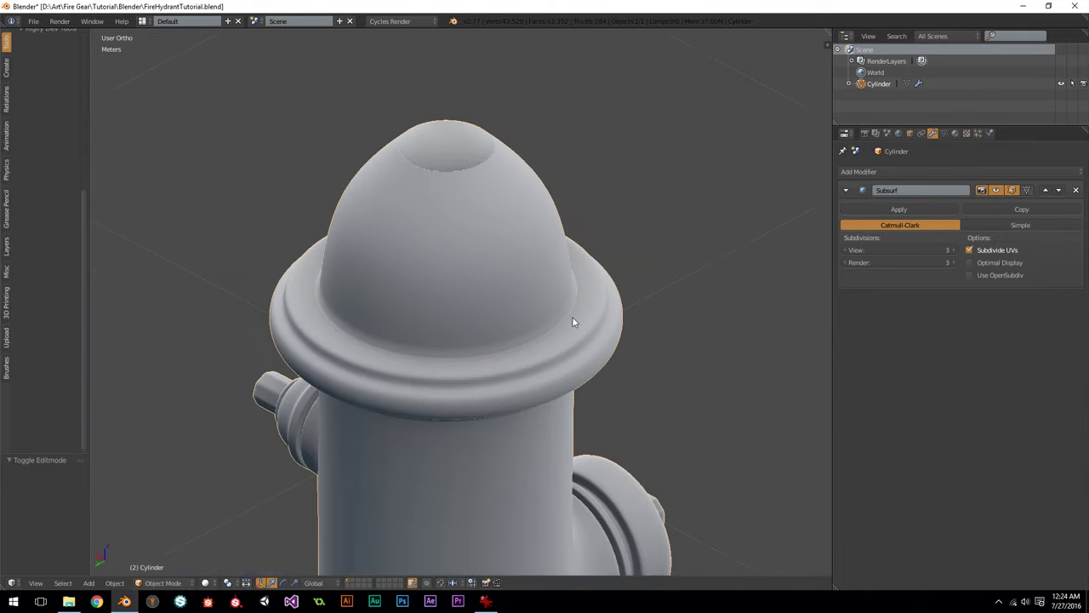
Step: Crease the bottom outer edge loop of the rim's lower lip with a factor of 0.25
middle_drag(572, 322, 499, 230)
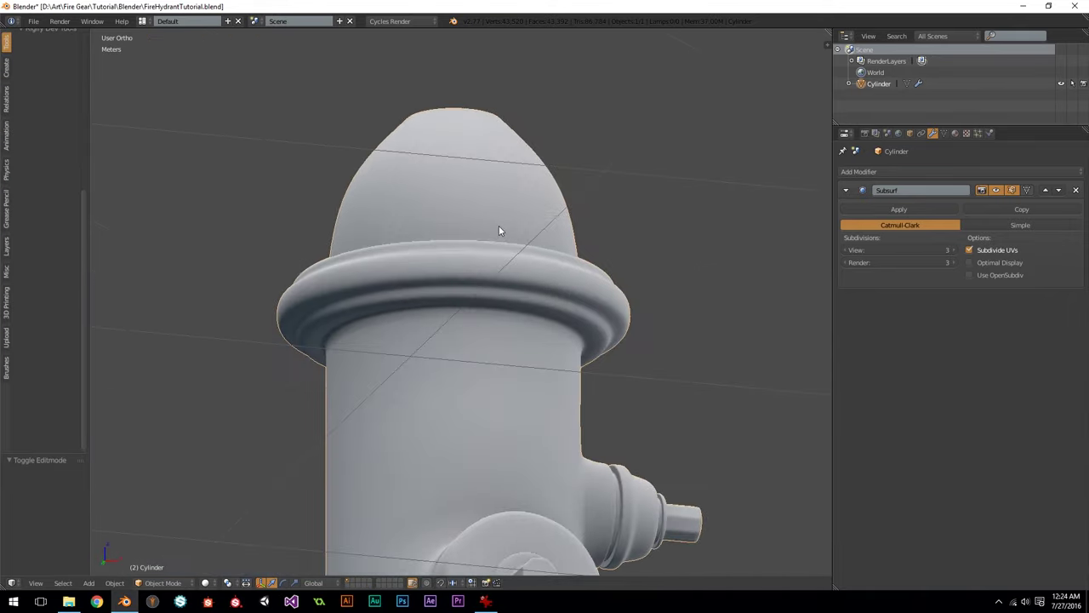
scroll(499, 230, up, 2)
key(Tab)
scroll(417, 268, up, 2)
alt+right_click(393, 295)
key(shift+e)
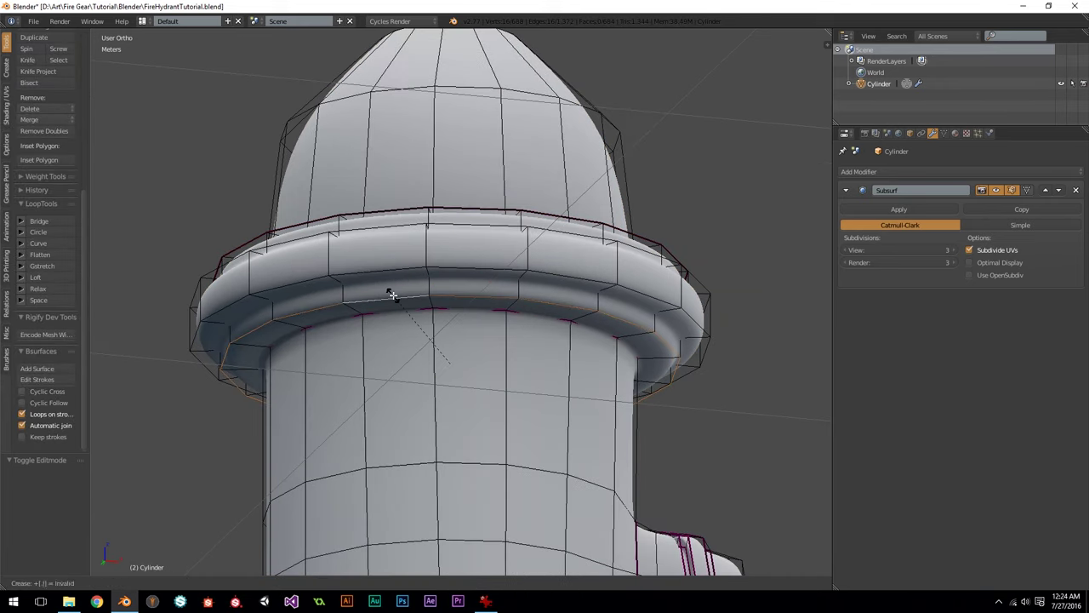
text(.25)
key(Return)
Step: Increase the crease on the lower lip's bottom outer edge loop by 0.5
key(shift+e)
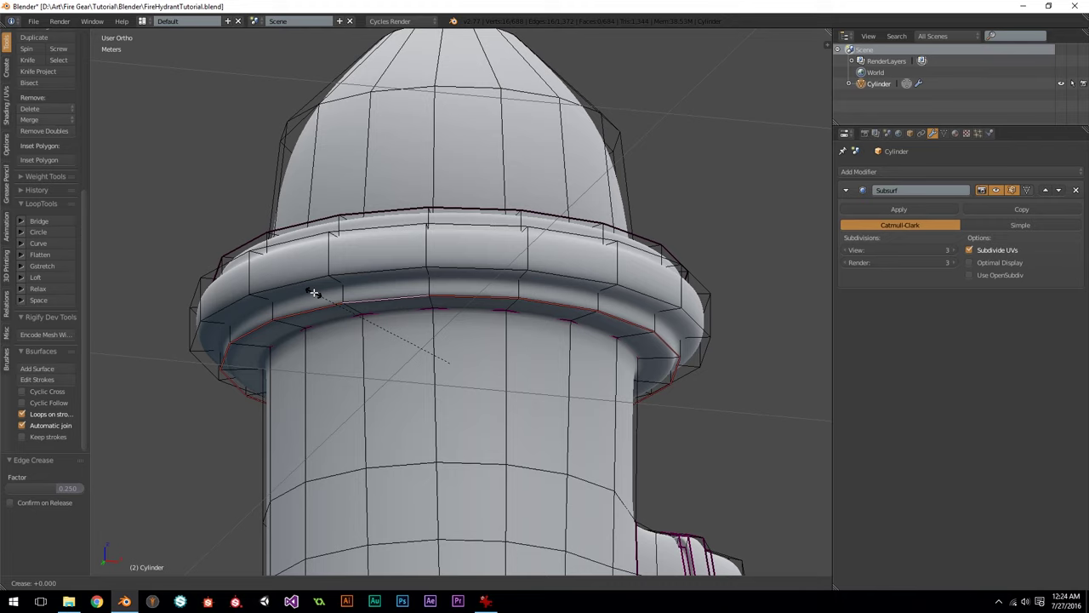
text(.5)
key(Return)
key(Tab)
scroll(511, 366, down, 2)
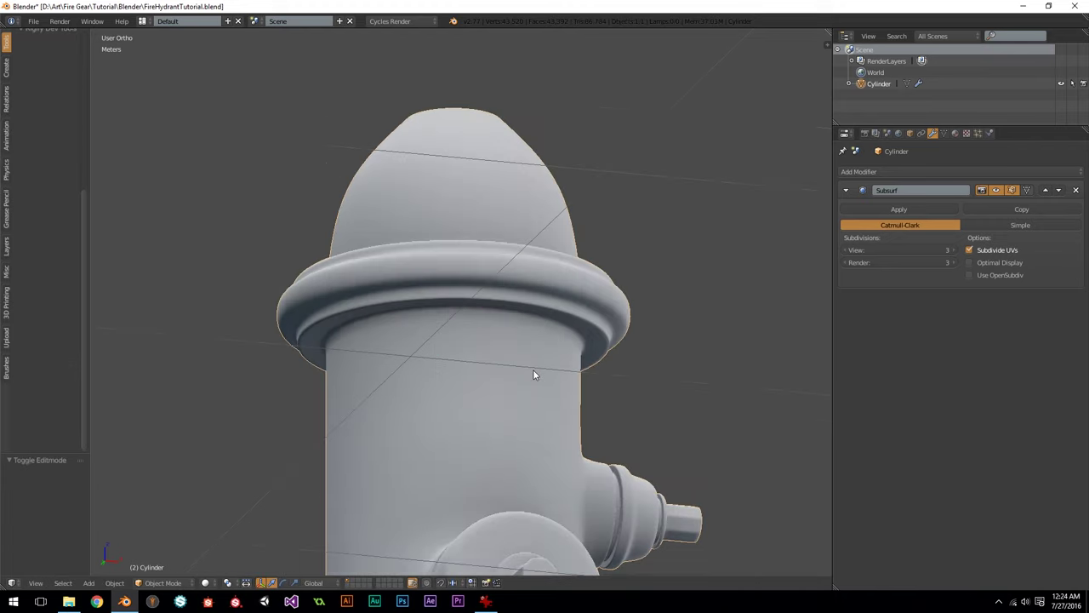
scroll(574, 363, up, 1)
middle_drag(574, 363, 690, 369)
scroll(596, 370, up, 1)
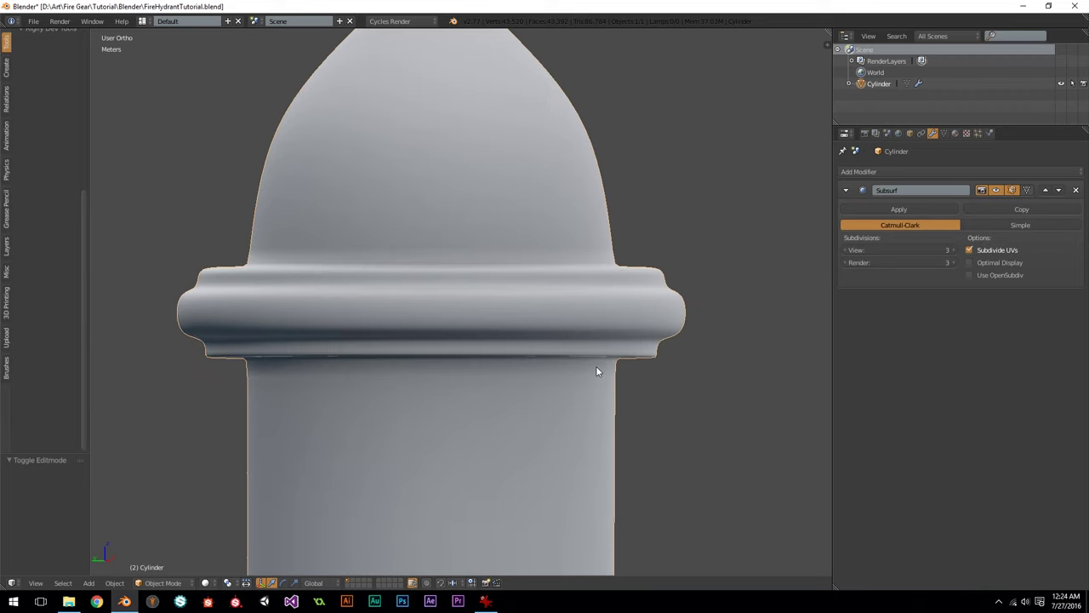
Step: Select the edge loop where the rim's thick band meets the lower lip
key(KP_1)
key(Tab)
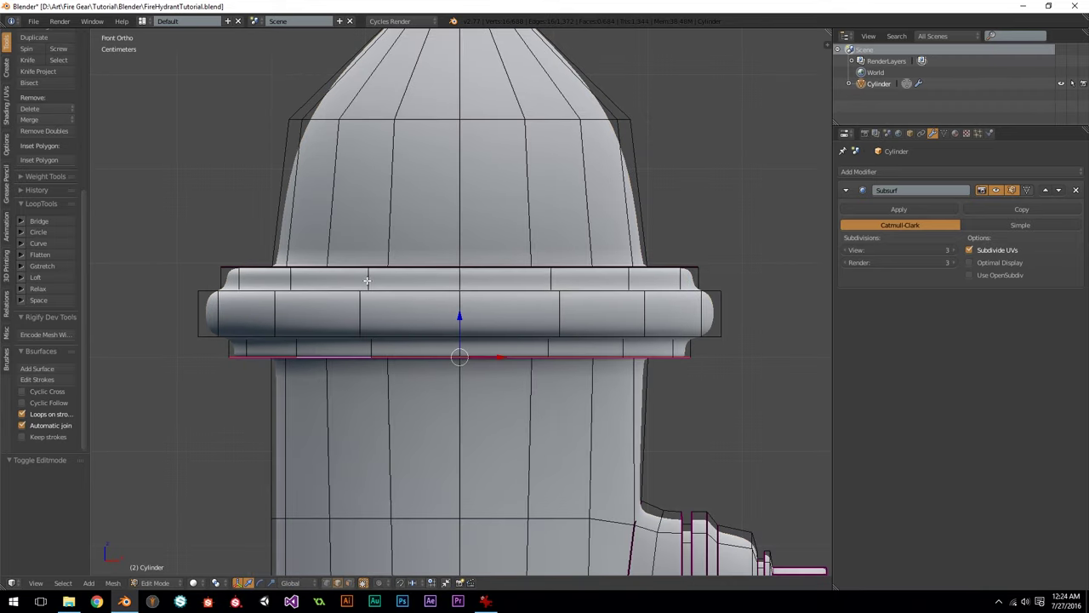
middle_drag(465, 341, 493, 324)
key(z)
key(z)
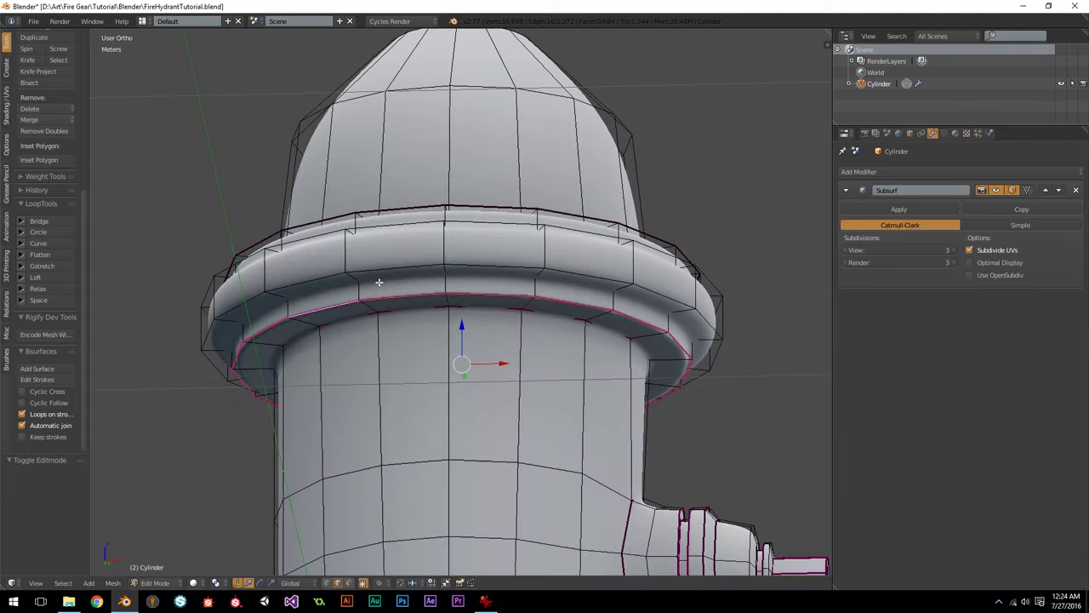
alt+right_click(396, 277)
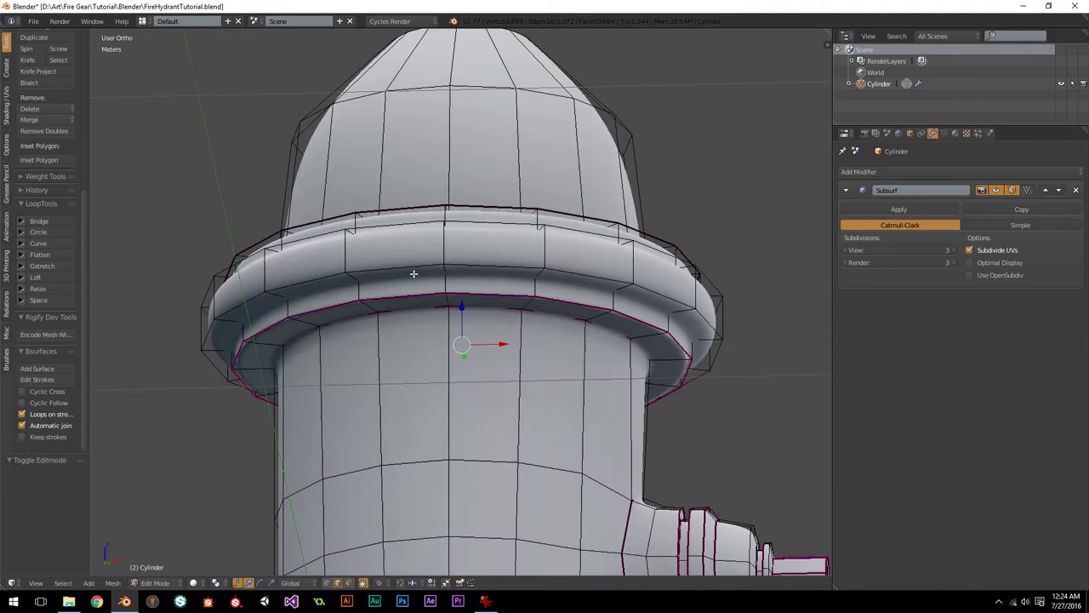
scroll(417, 280, up, 2)
key(z)
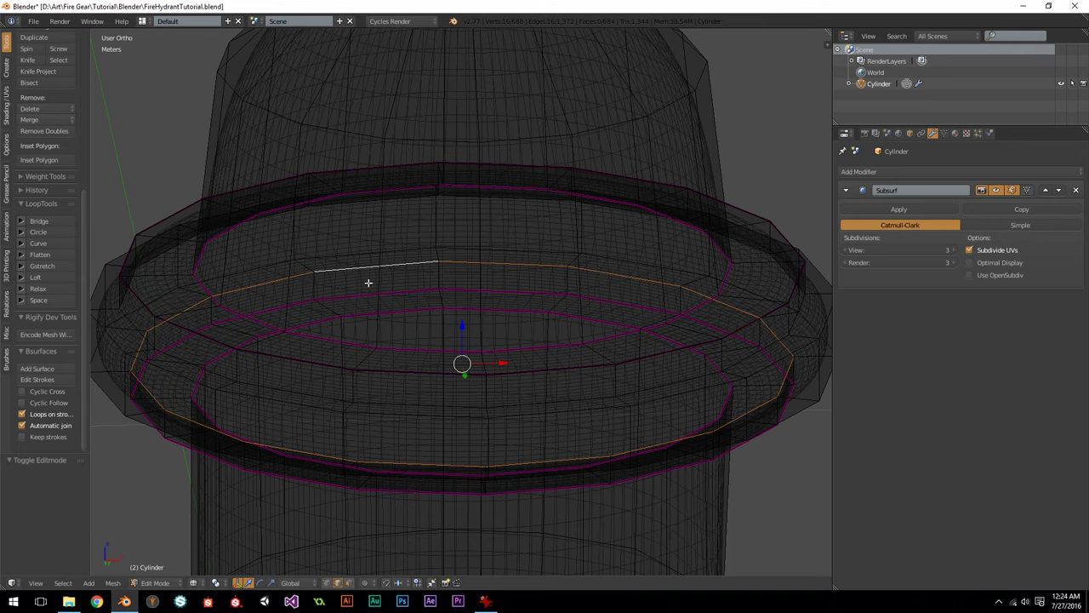
key(z)
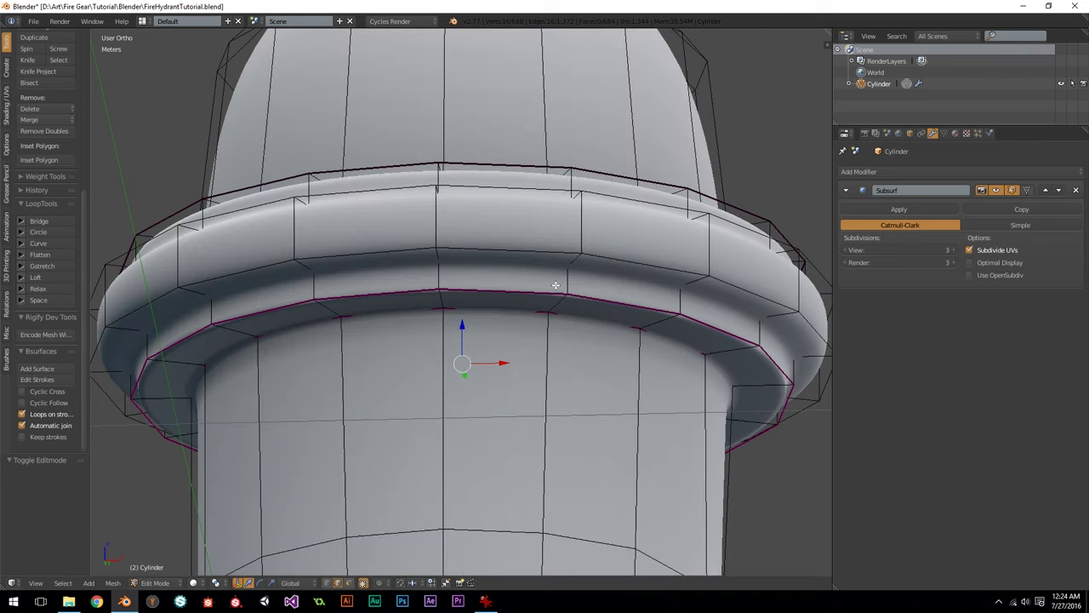
Step: Try a two-segment bevel of about 0.017 with a 0.150 profile on the selected loop, and undo it
key(ctrl+b)
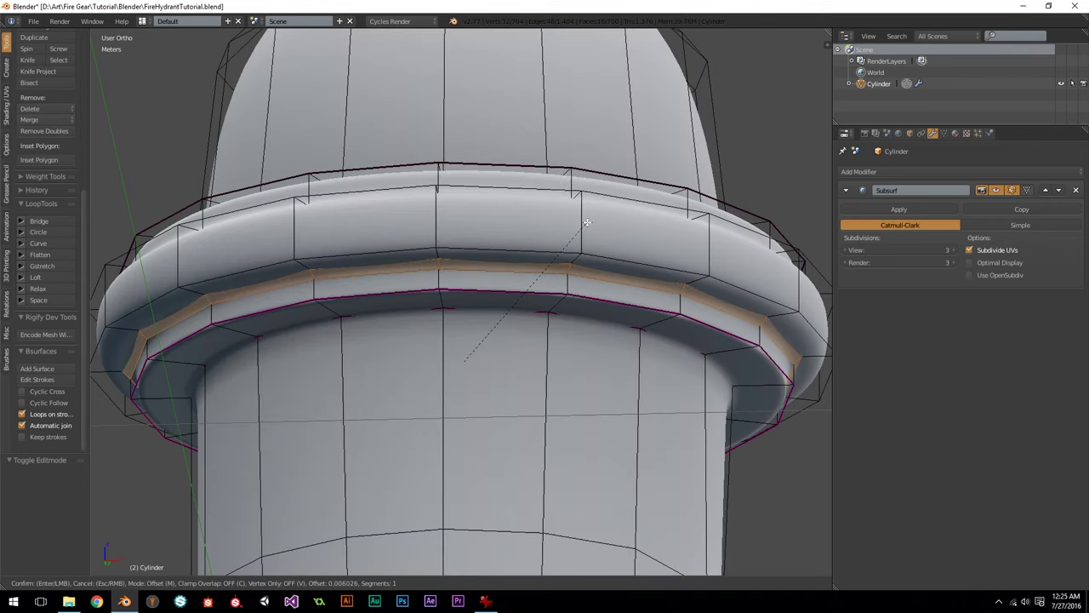
scroll(604, 219, up, 1)
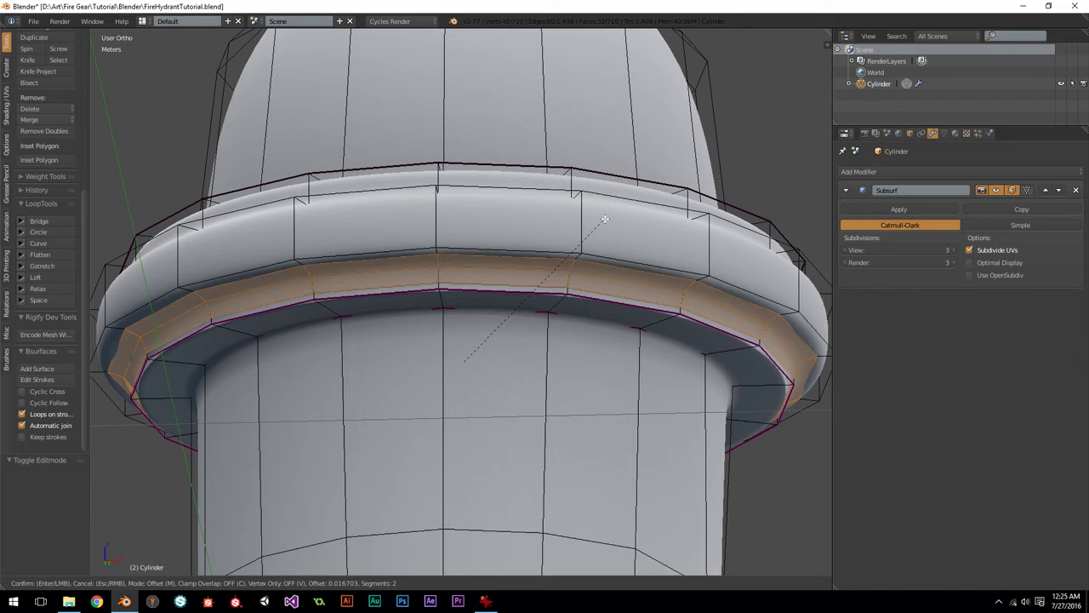
click(604, 220)
middle_drag(595, 243, 564, 311)
key(KP_3)
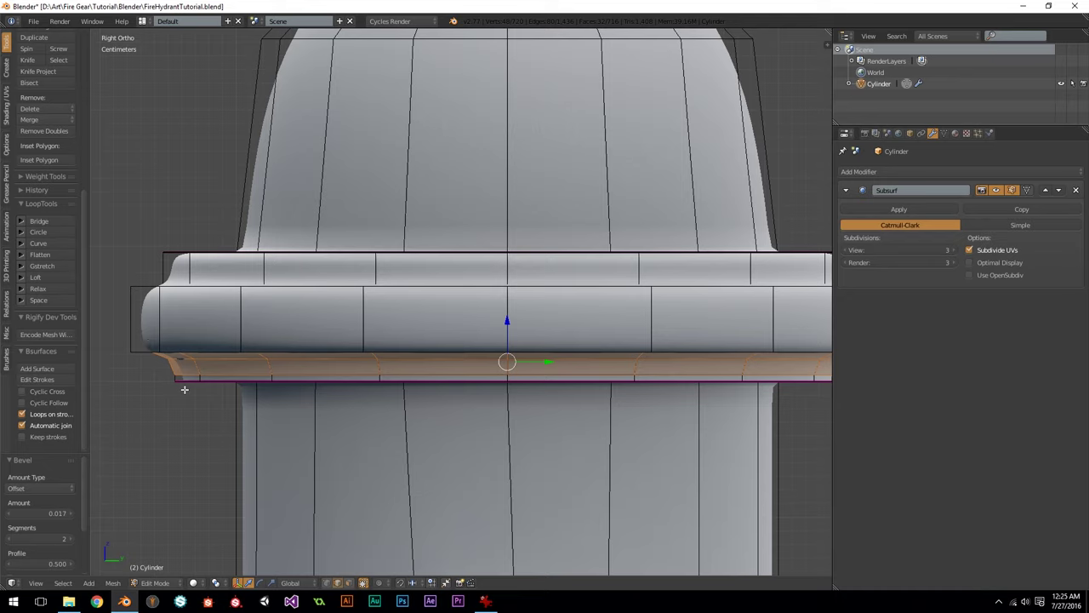
scroll(41, 544, down, 2)
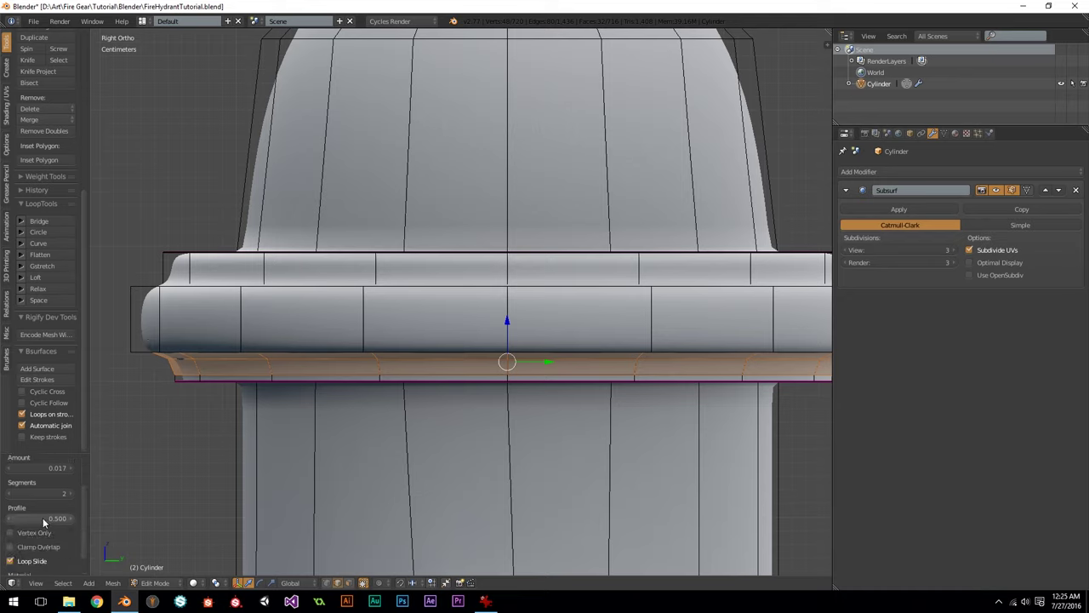
click(49, 518)
drag(50, 519, 30, 519)
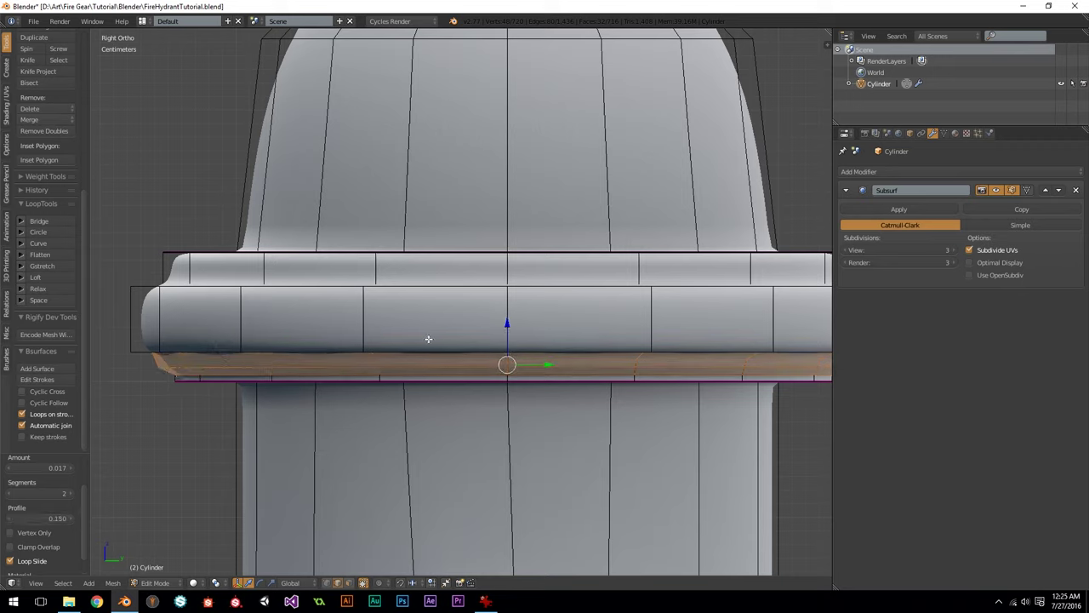
key(ctrl+z)
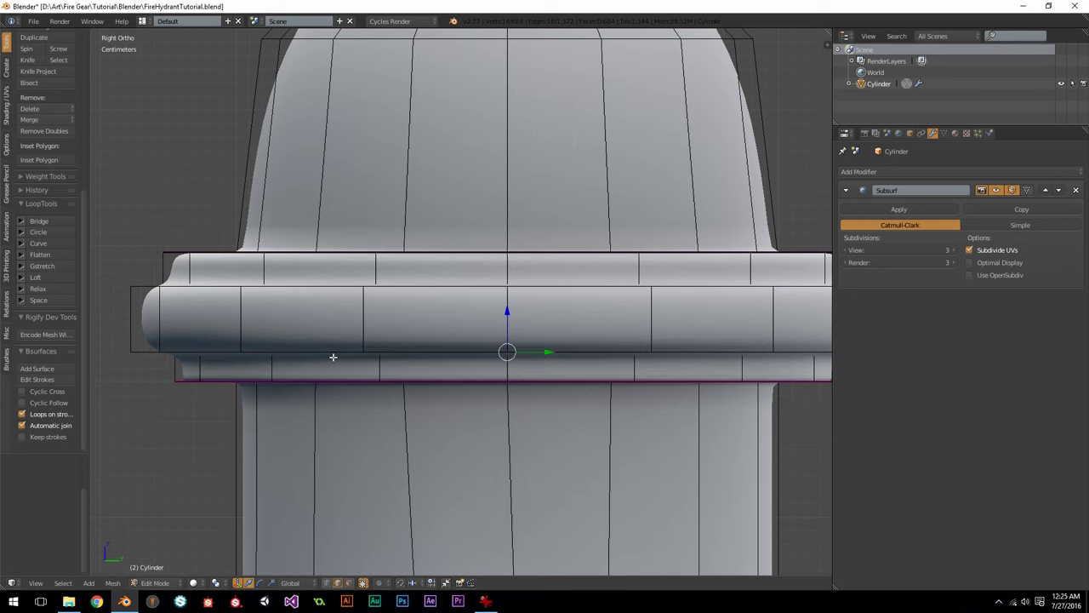
Step: Bevel the loop between the thick band and the lower lip by about 0.010 with two segments and a 0.150 profile
middle_drag(332, 358, 327, 308)
key(z)
key(ctrl+b)
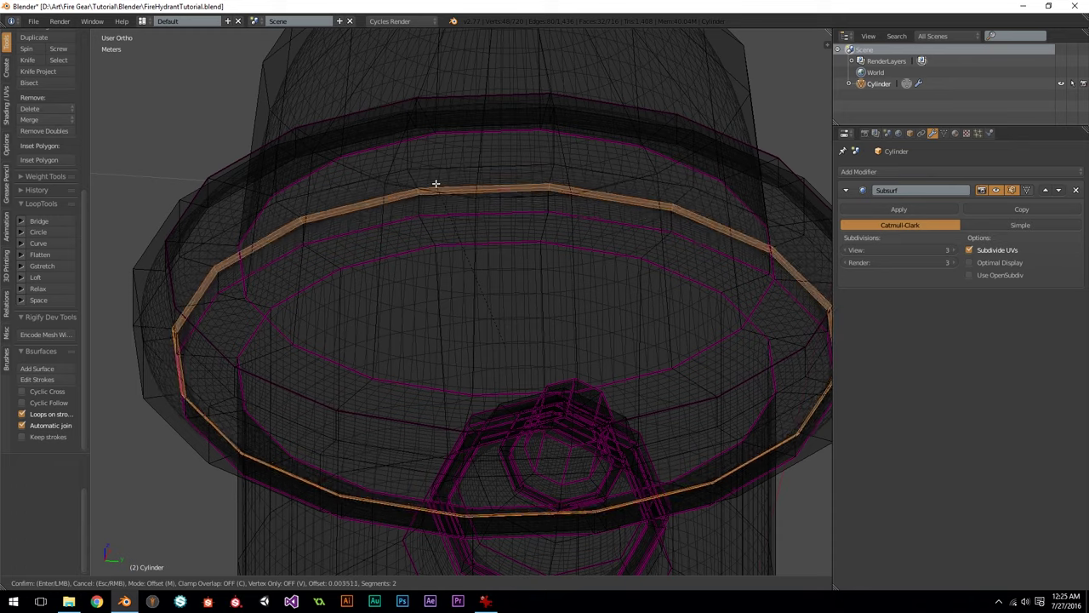
key(z)
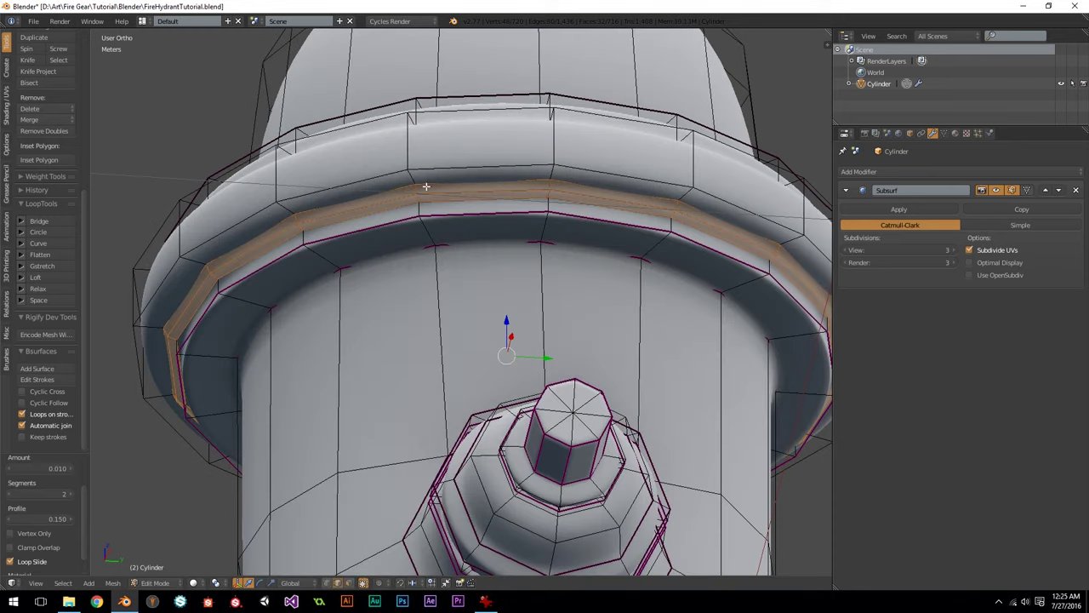
key(KP_3)
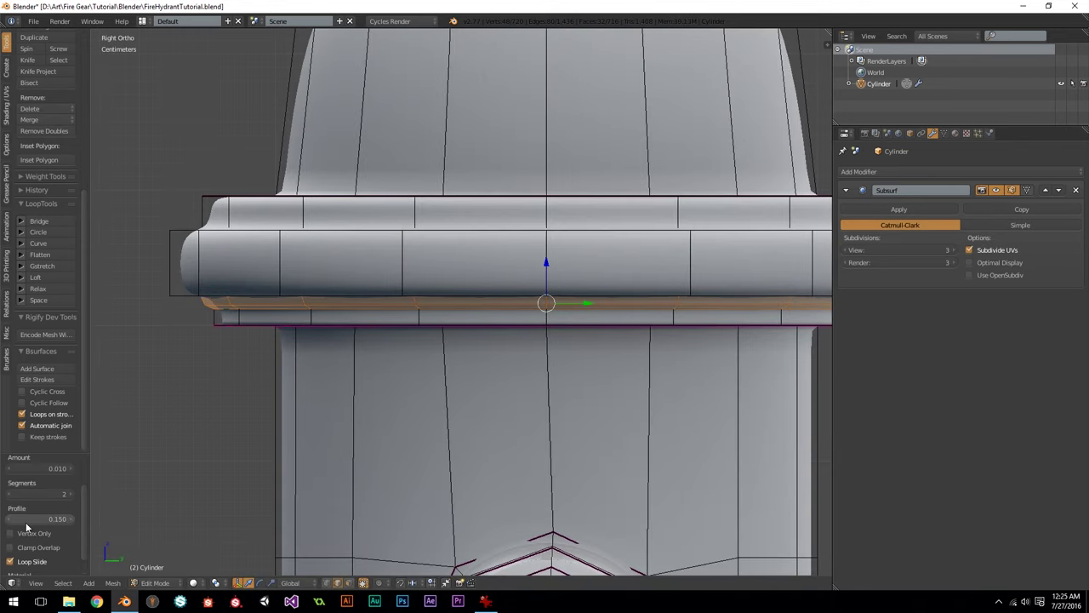
scroll(331, 337, up, 2)
scroll(332, 334, down, 2)
middle_drag(337, 331, 327, 303)
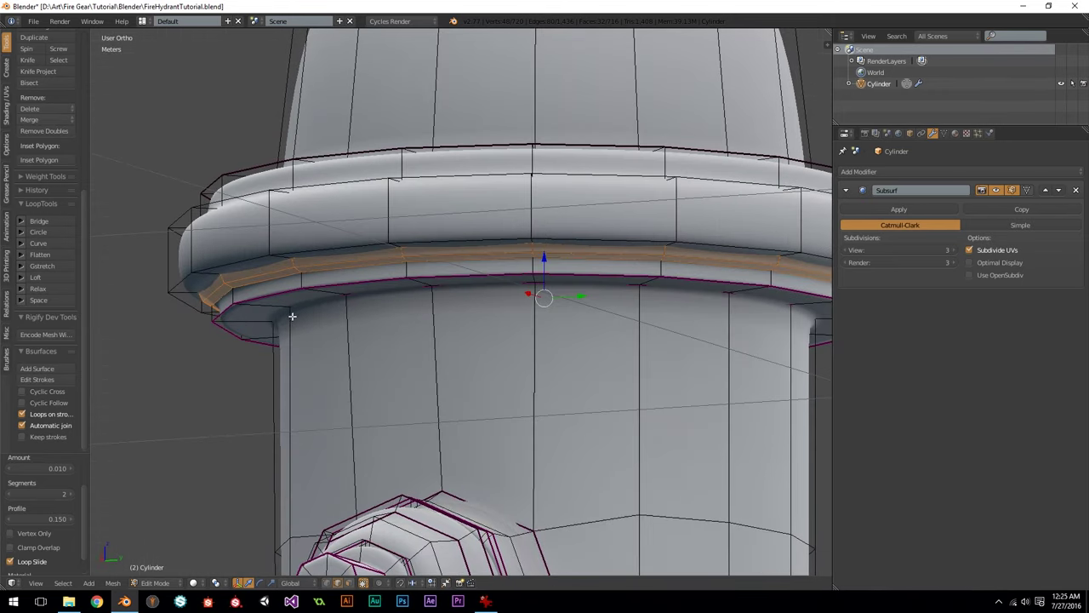
Step: Crease the border edge loops of the new lower bevel with a factor of 1
alt+right_click(267, 265)
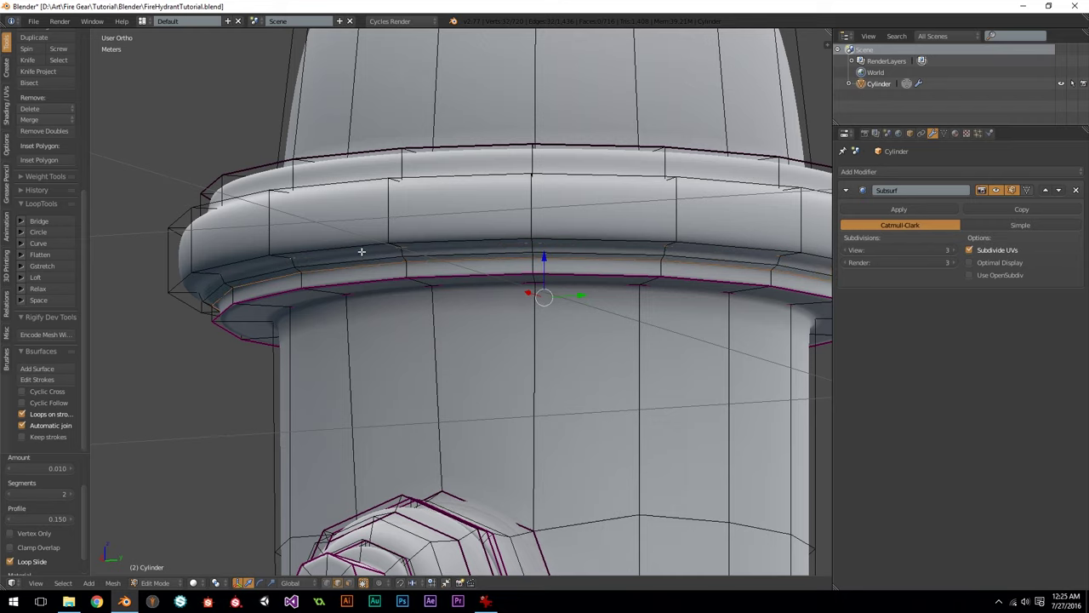
key(shift+e)
text(1)
key(Return)
key(Tab)
scroll(401, 276, down, 2)
key(KP_3)
key(KP_1)
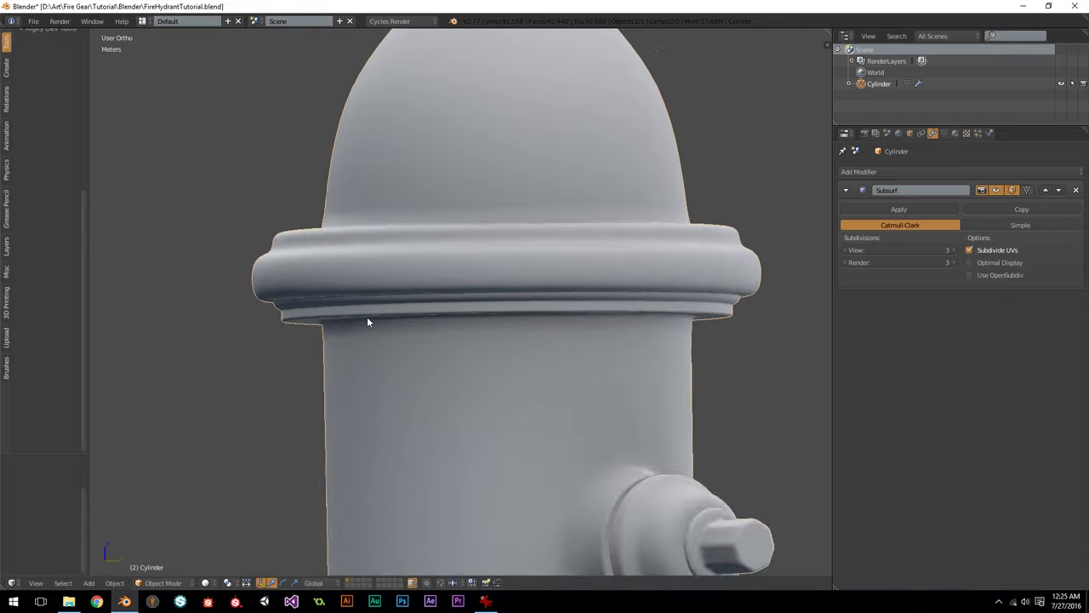
scroll(367, 318, up, 3)
scroll(381, 297, down, 2)
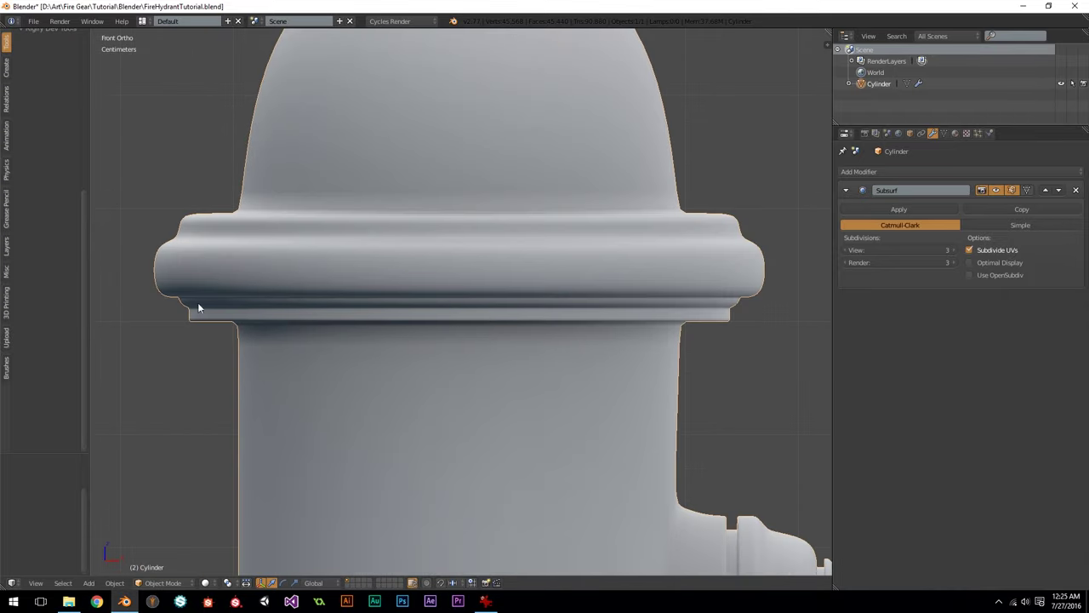
Step: Bevel the edge loop where the rim's upper lip meets the thick band with two segments
key(Tab)
middle_drag(238, 273, 225, 250)
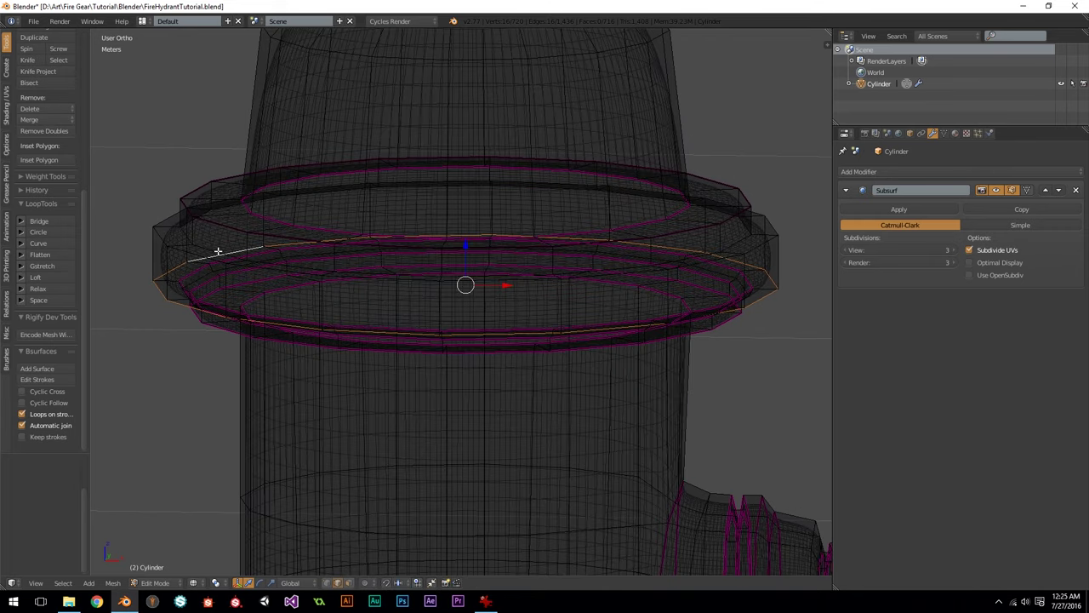
alt+right_click(218, 251)
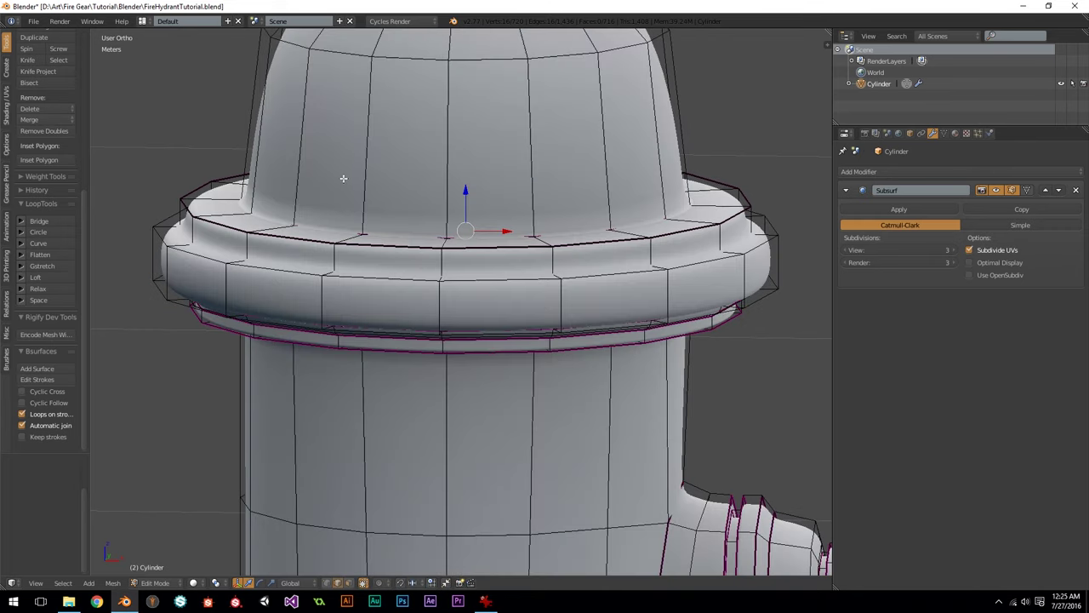
key(ctrl+b)
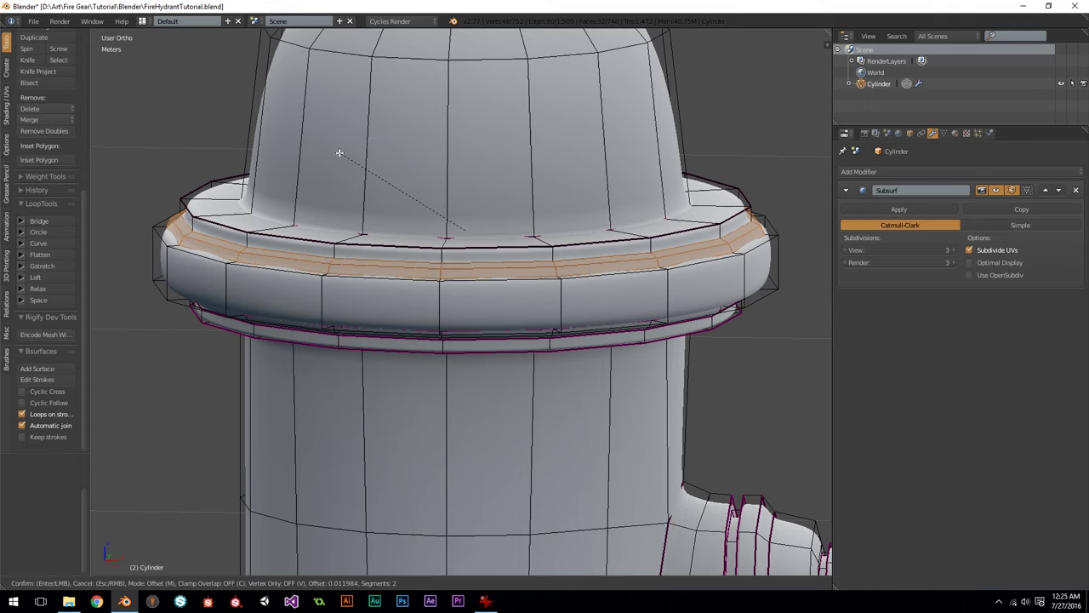
click(344, 160)
Step: Crease the two border edge loops of the upper bevel with a factor of 1
alt+shift+right_click(219, 257)
key(shift+e)
key(1)
key(Return)
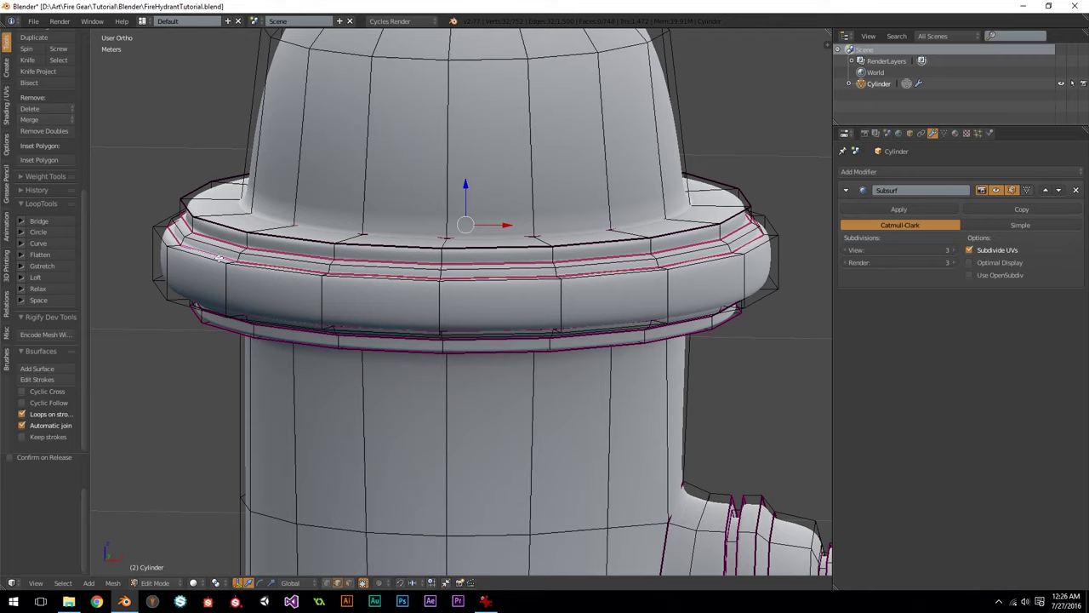
Step: Inspect the smoothed rim profile in object mode from an angle and from the front
key(Tab)
scroll(219, 260, down, 2)
middle_drag(312, 303, 292, 266)
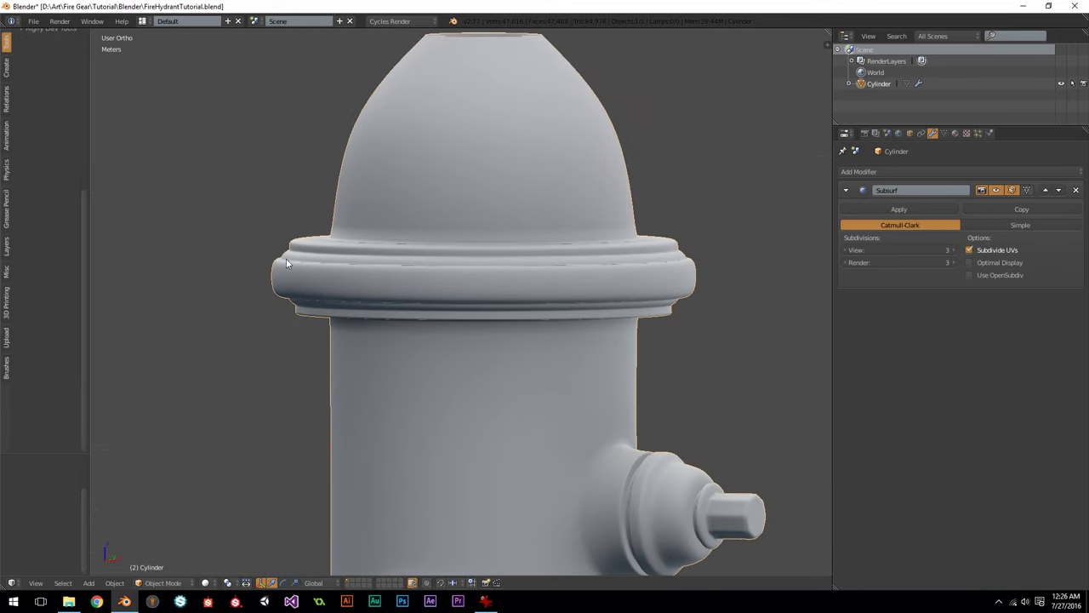
key(KP_1)
shift+middle_drag(581, 309, 597, 280)
key(Tab)
key(Tab)
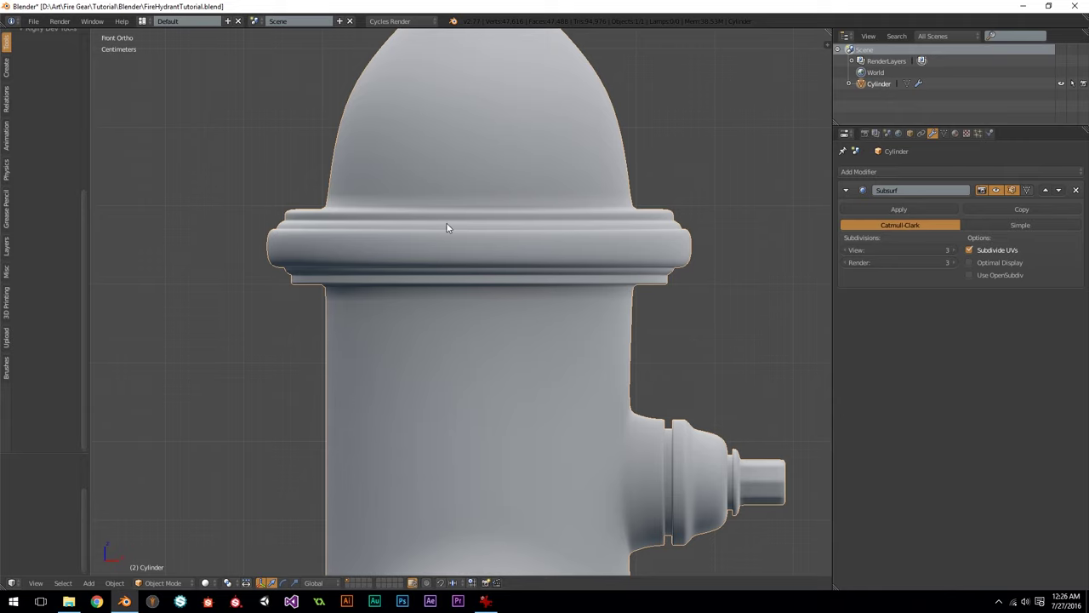
scroll(477, 234, down, 2)
scroll(503, 247, up, 3)
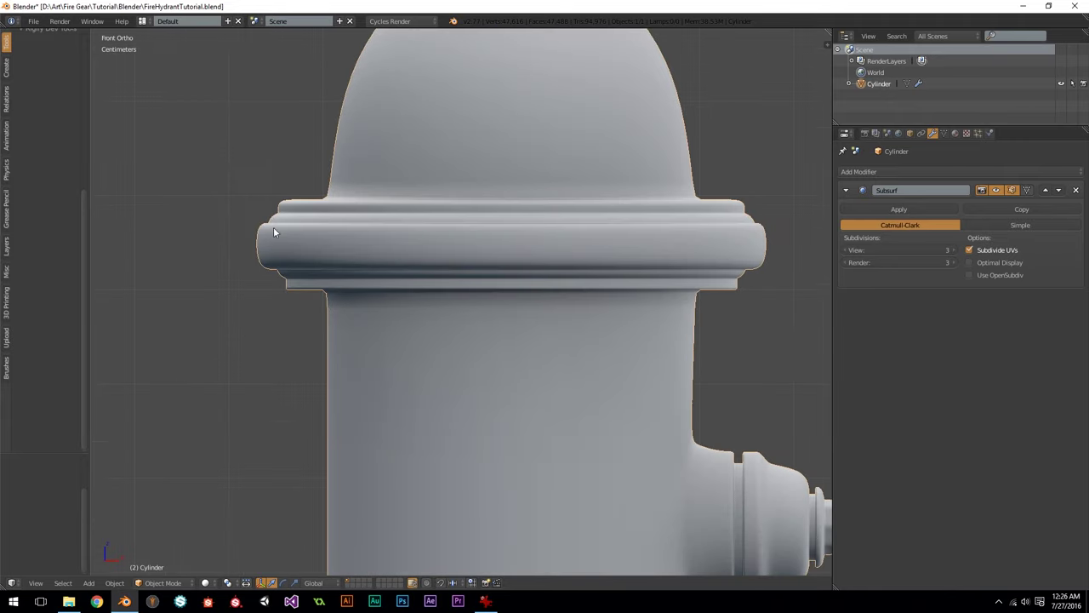
Step: Examine the smoothed hydrant from an angle and the front, and study the reference photos in IrfanView for the base's shape
scroll(430, 233, down, 2)
middle_drag(423, 241, 689, 270)
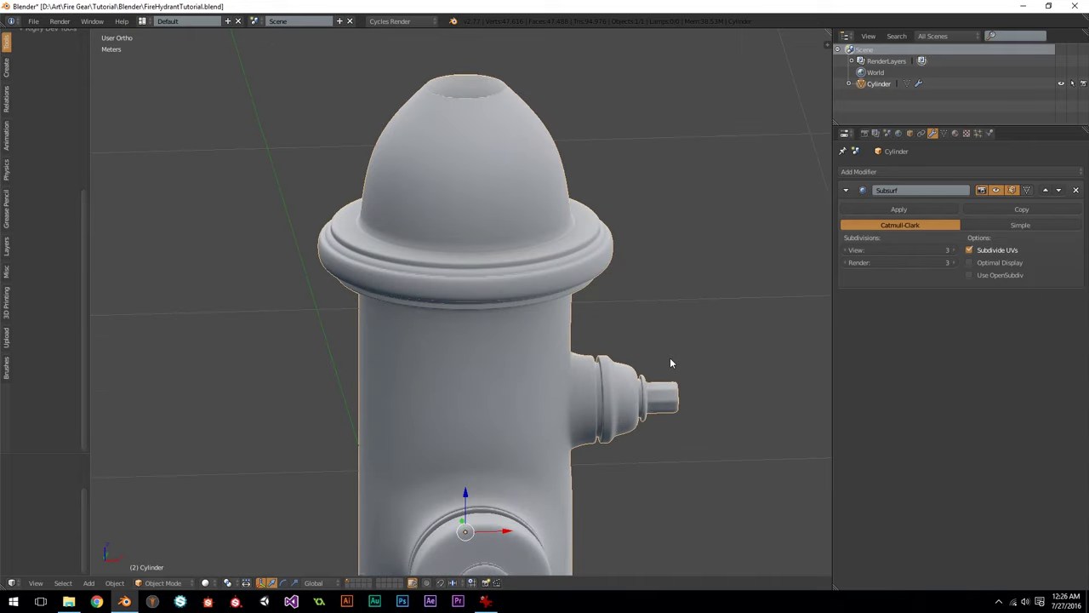
key(KP_1)
scroll(500, 438, down, 1)
shift+middle_drag(486, 435, 507, 223)
key(alt+Tab)
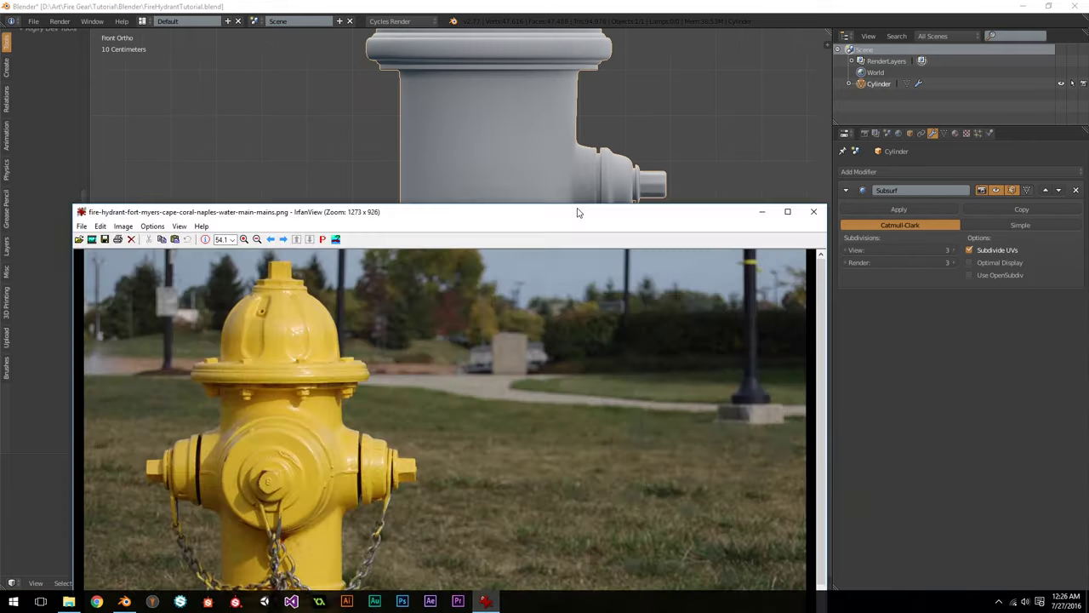
double_click(579, 210)
scroll(580, 375, down, 2)
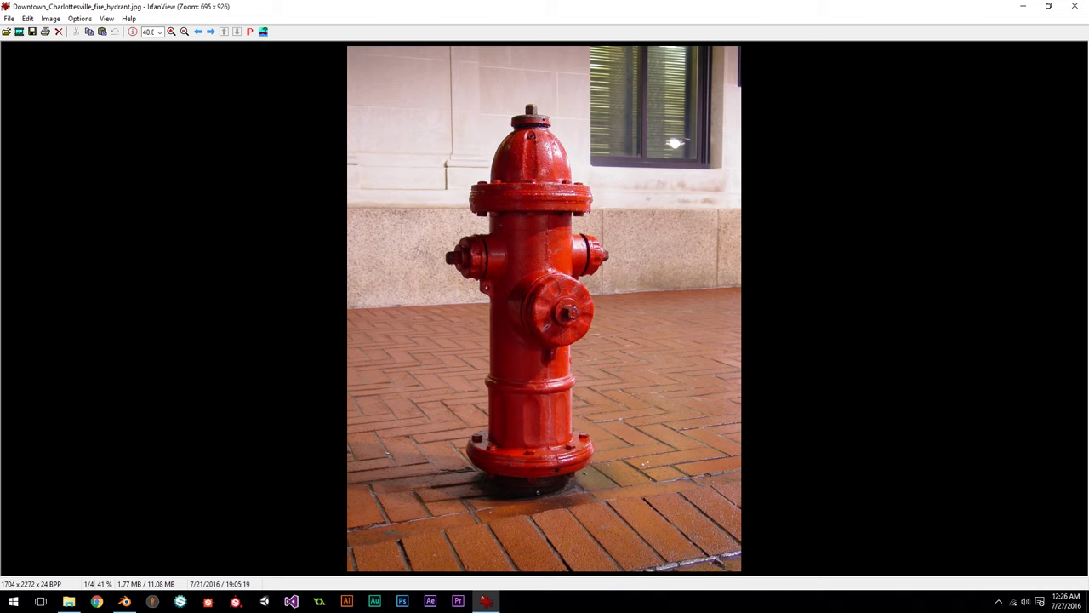
Step: Back in Blender, raise the hydrant body's bottom edge loop by about 5.5 cm in edit mode
key(alt+Tab)
key(Tab)
shift+middle_drag(516, 505, 528, 312)
scroll(526, 317, up, 1)
alt+right_click(525, 330)
drag(511, 294, 510, 260)
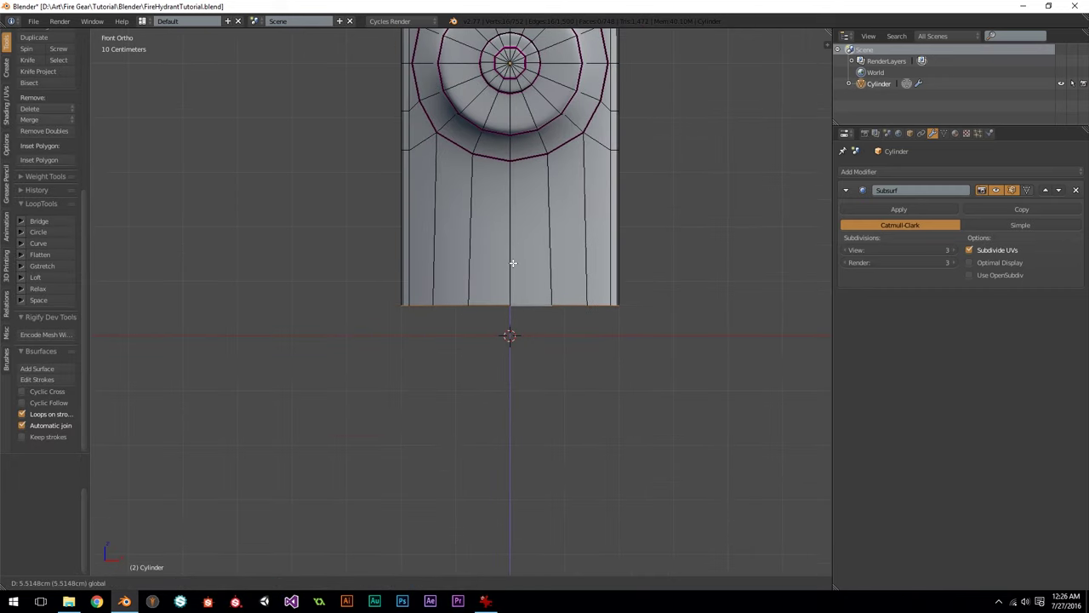
Step: Extrude the bottom edge loop outward at a scale of about 1.257, and extrude a short vertical lip down from it
key(s)
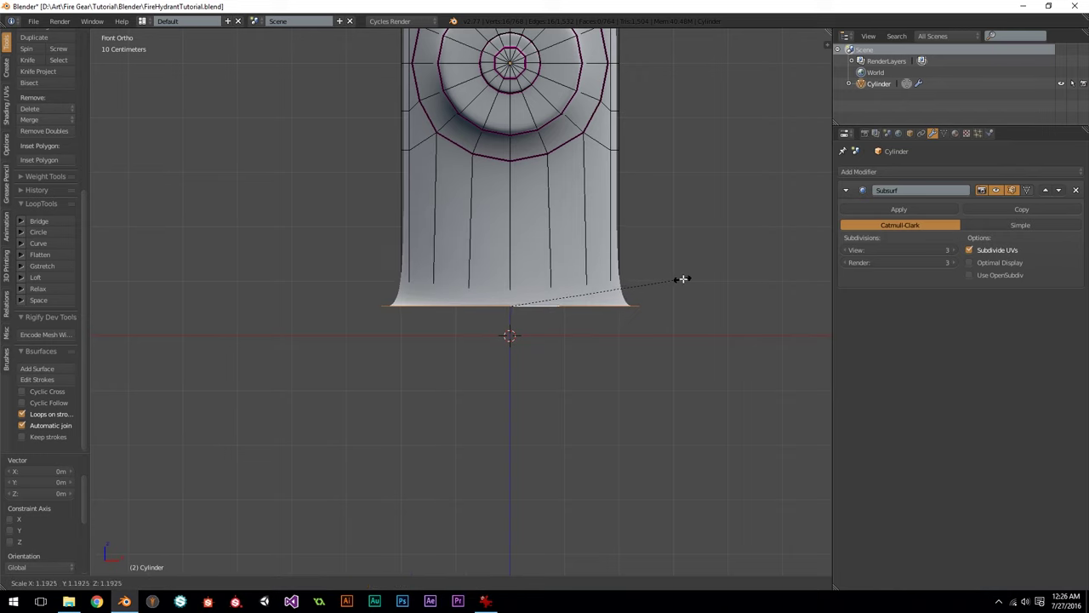
click(687, 278)
scroll(677, 269, down, 3)
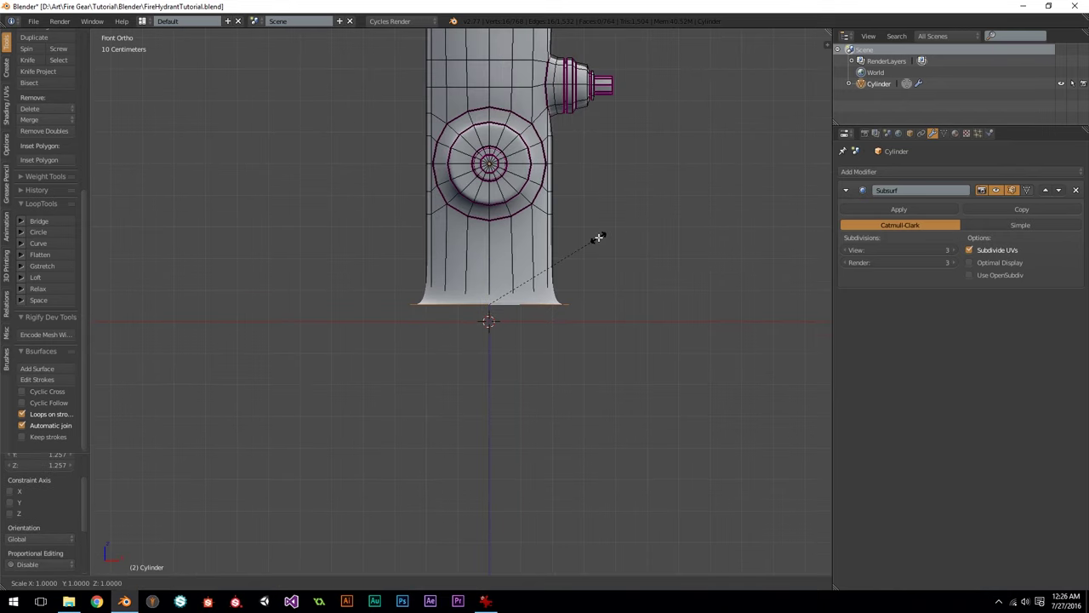
scroll(567, 256, up, 4)
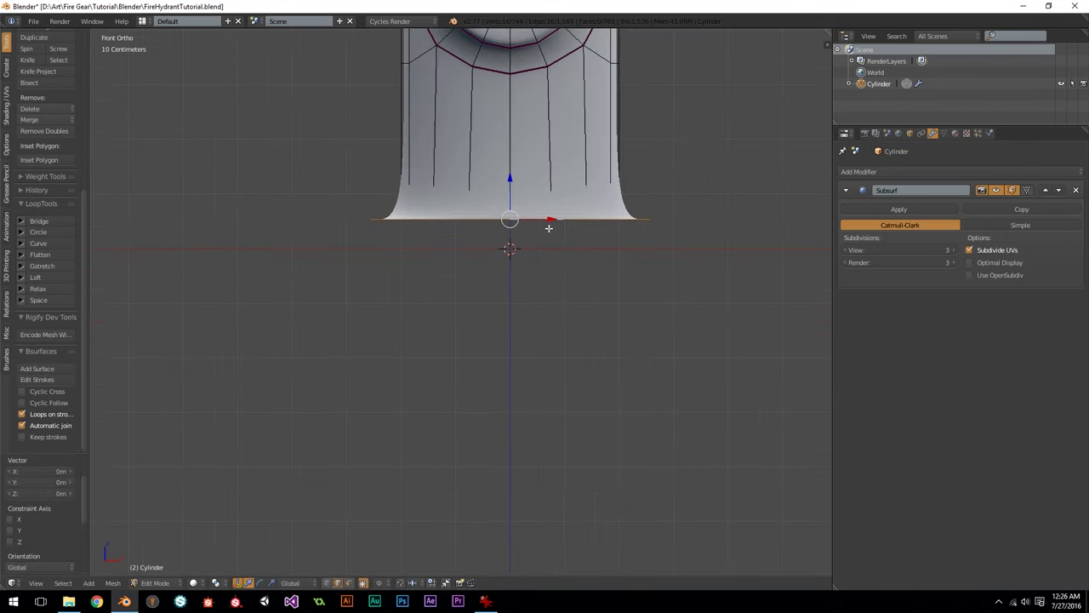
drag(514, 176, 514, 189)
Step: Extrude the lip's bottom loop outward to a scale of about 1.2 and lower it by about 3.6 mm
scroll(604, 195, up, 2)
key(e)
key(s)
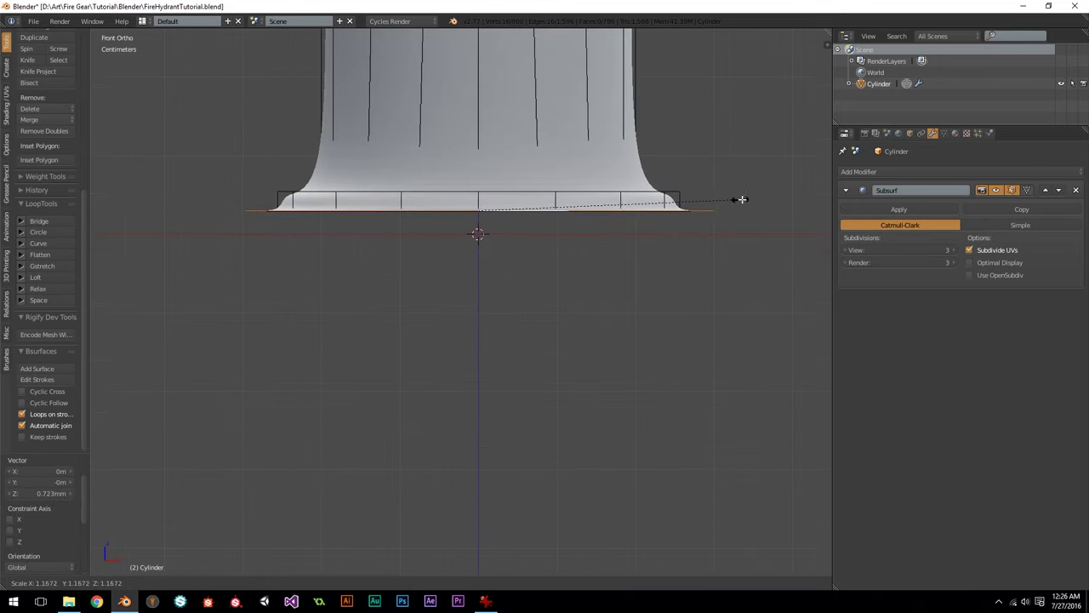
click(753, 200)
drag(478, 167, 481, 169)
scroll(636, 169, up, 1)
Step: Extrude the outermost bottom loop straight down about 3.55 cm to form the base flange's side
key(e)
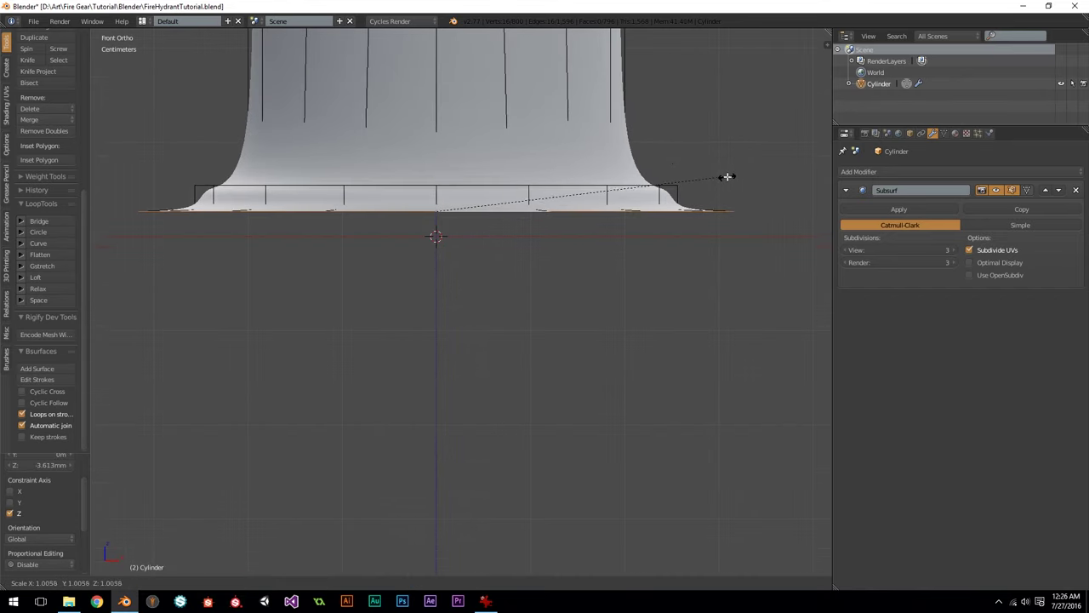
right_click(724, 176)
drag(438, 171, 439, 204)
click(439, 204)
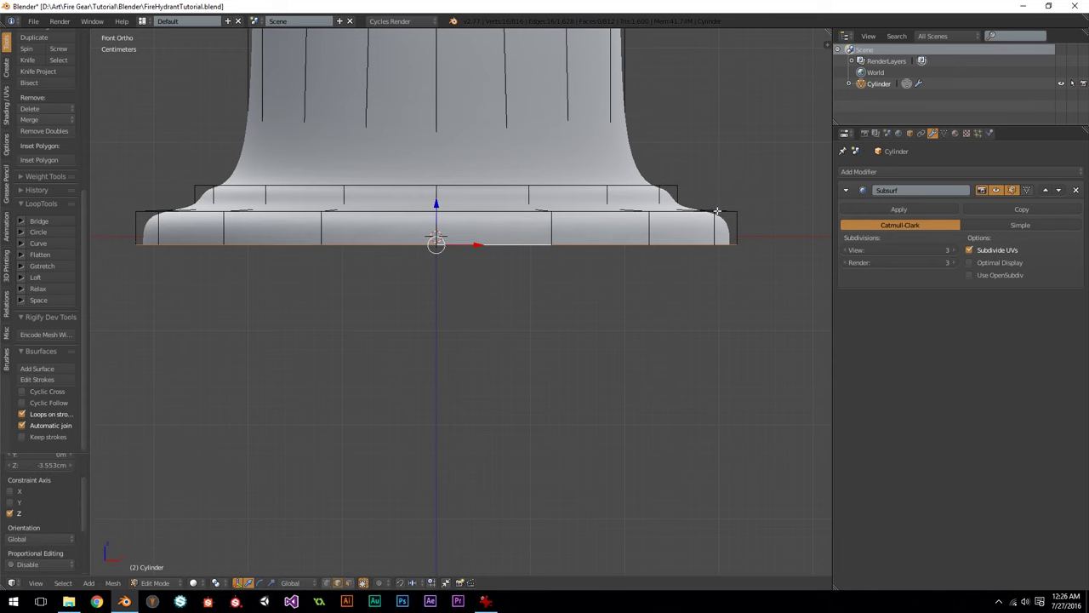
Step: Extrude the flange's bottom edge loop and scale it inward to start the underside
key(e)
right_click(752, 212)
key(s)
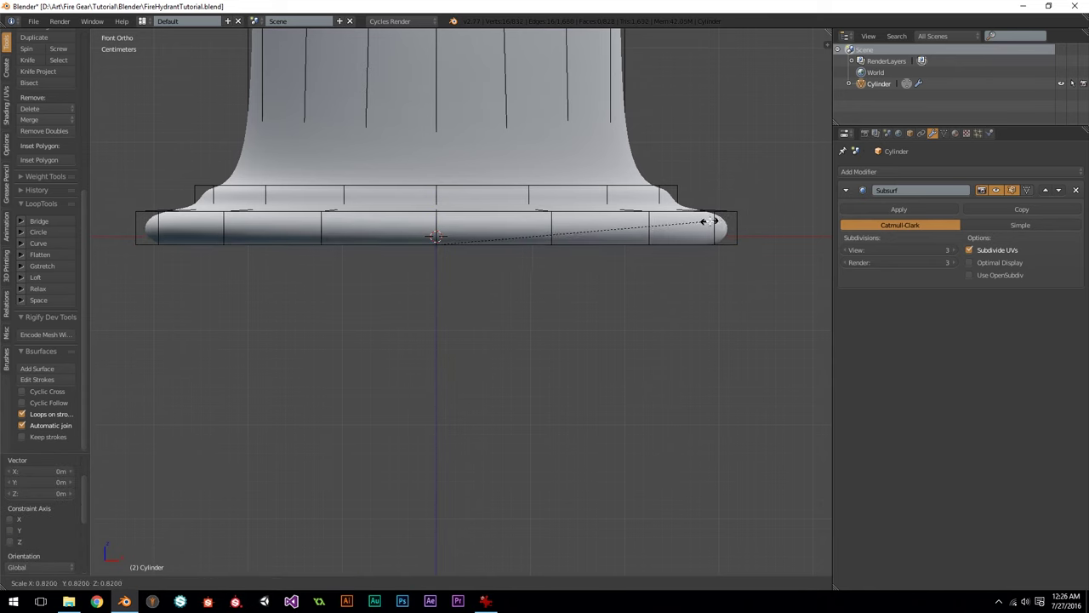
click(730, 216)
Step: Shrink the flange underside's inner loop in two passes, with scale factors of about 0.769 and 0.872
key(KP_7)
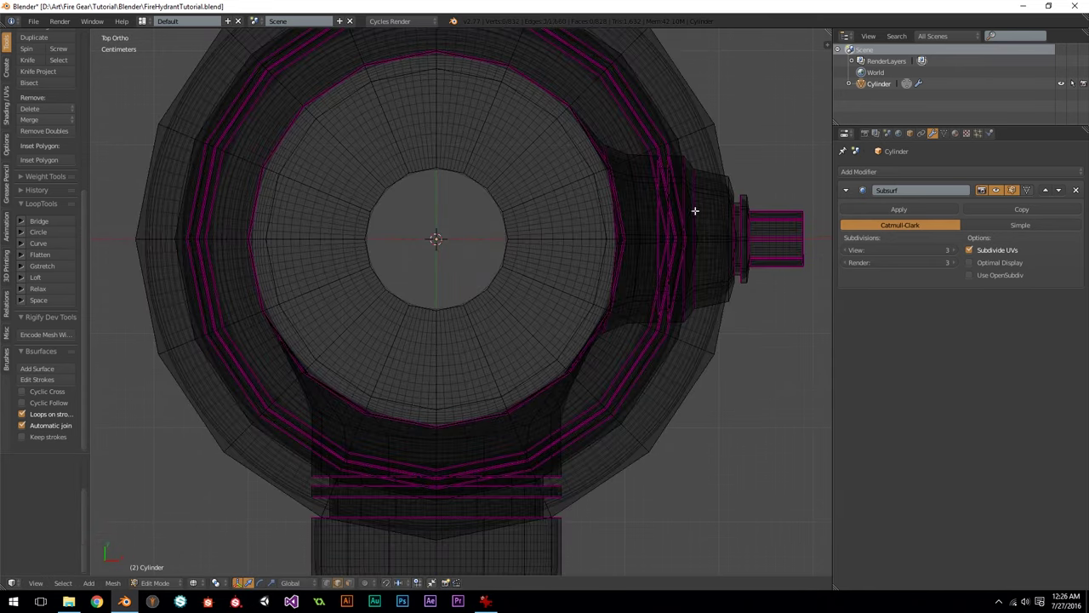
alt+right_click(696, 218)
key(s)
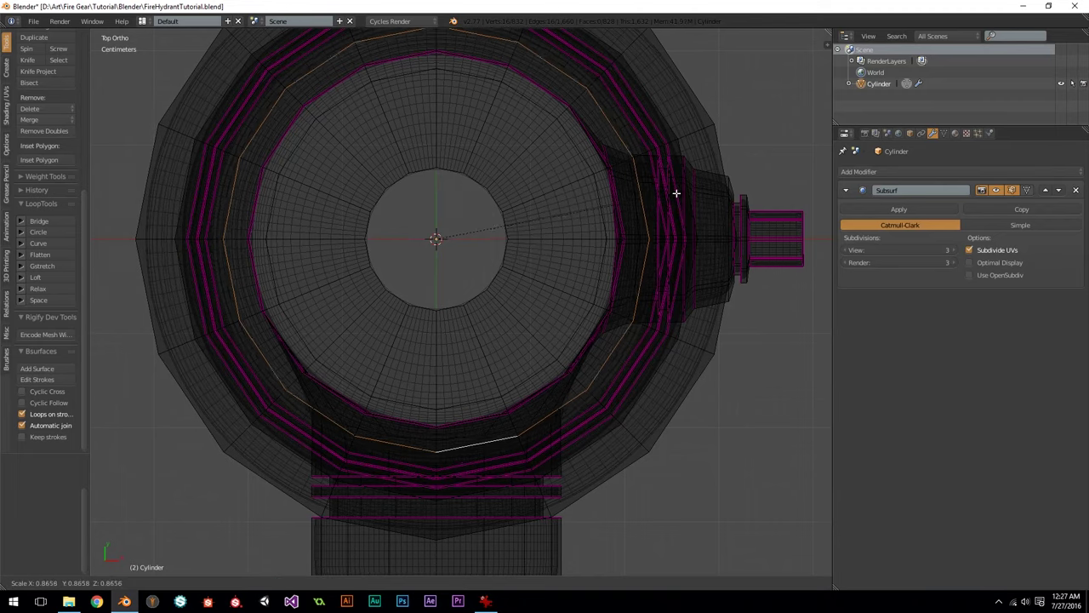
click(653, 197)
shift+middle_drag(622, 255, 610, 233)
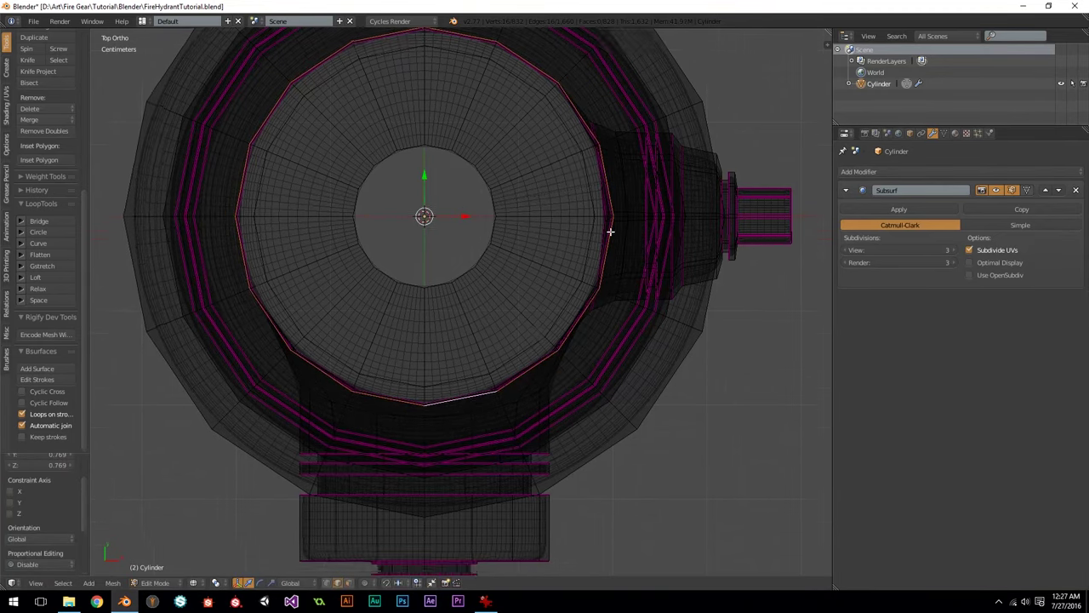
scroll(610, 246, down, 1)
middle_drag(610, 300, 611, 233)
key(KP_1)
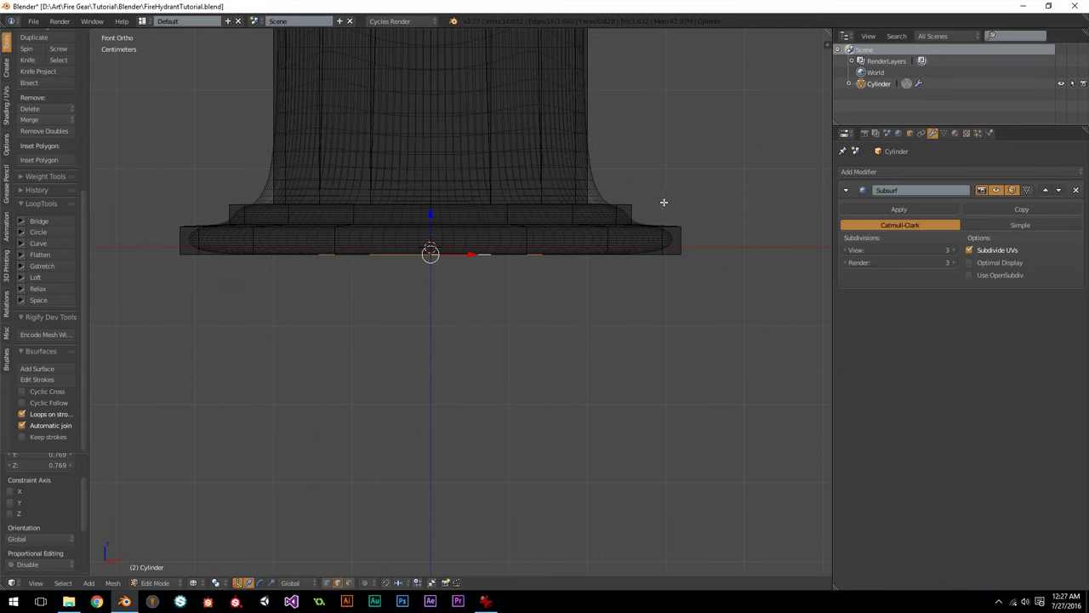
key(s)
click(610, 220)
Step: Compare the bases in the reference photos, and extrude the flange's inner loop down about 19.5 cm as a pipe stub
key(alt+Tab)
key(Right)
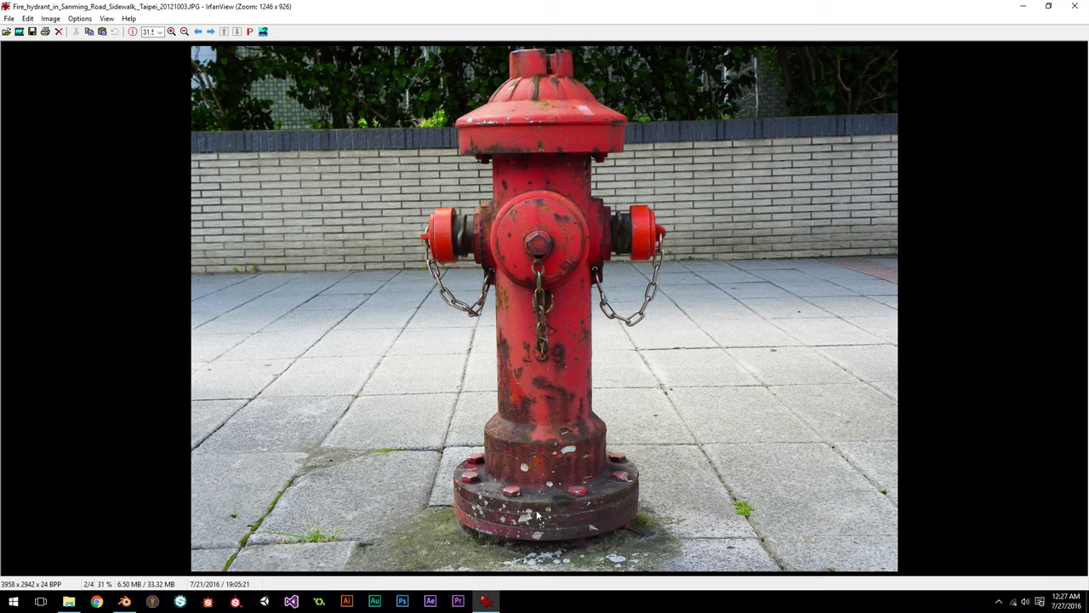
key(Right)
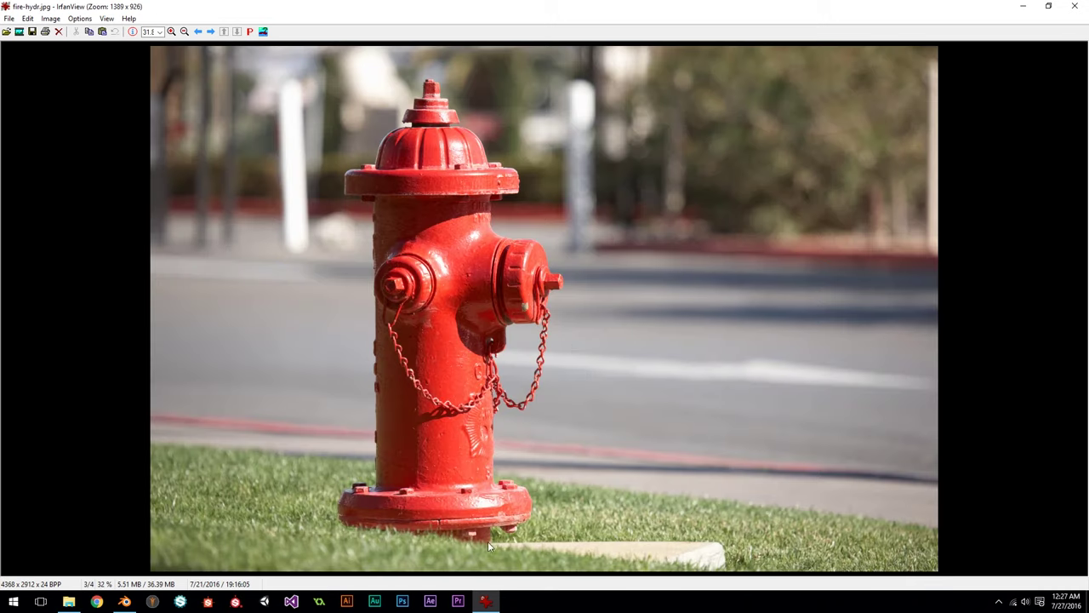
key(Right)
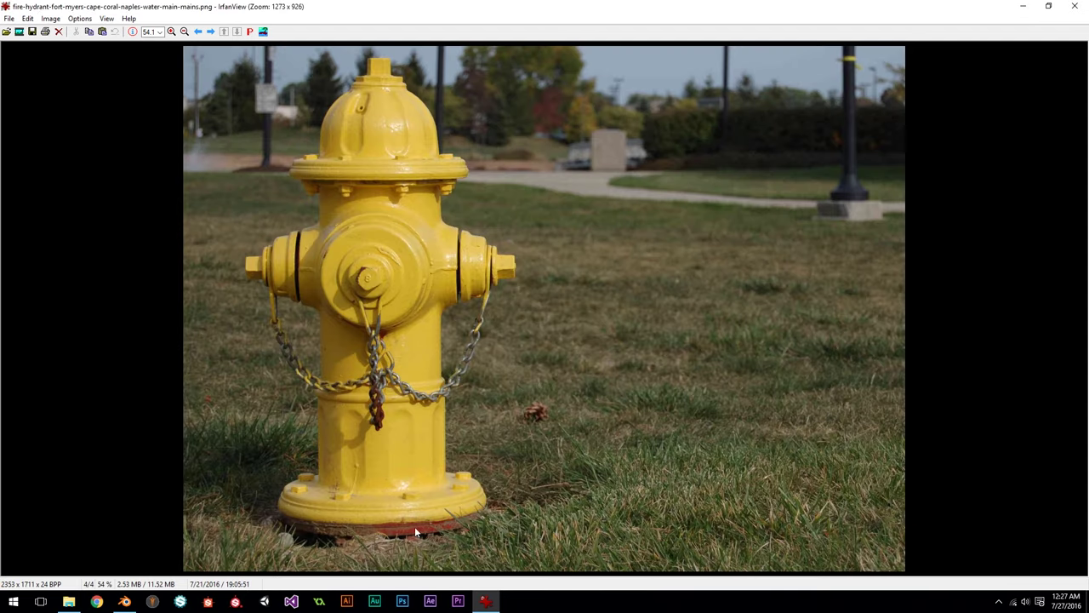
key(Right)
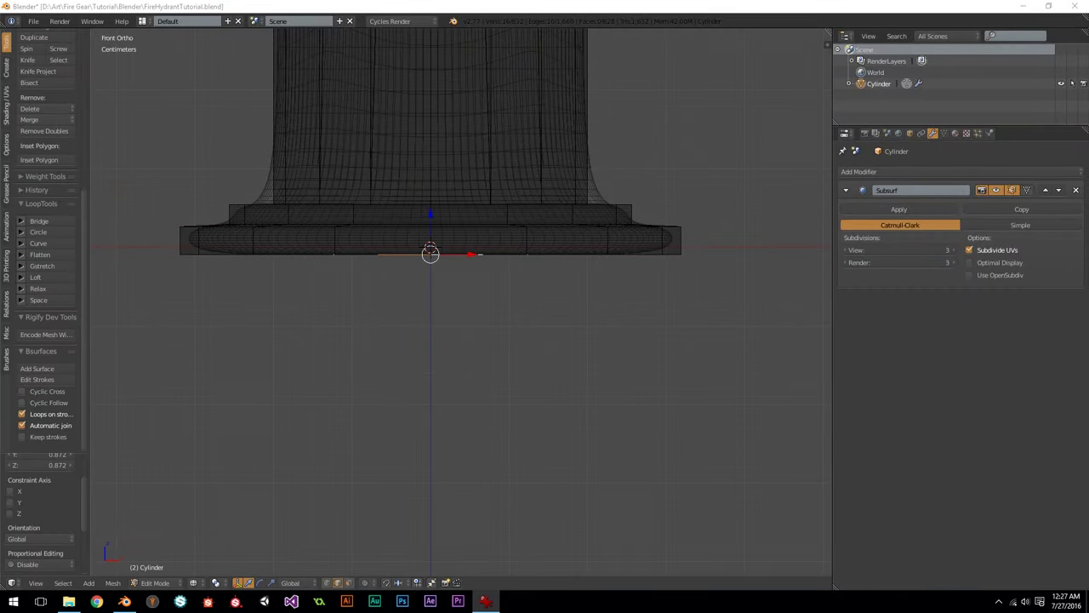
shift+middle_drag(369, 233, 366, 194)
key(e)
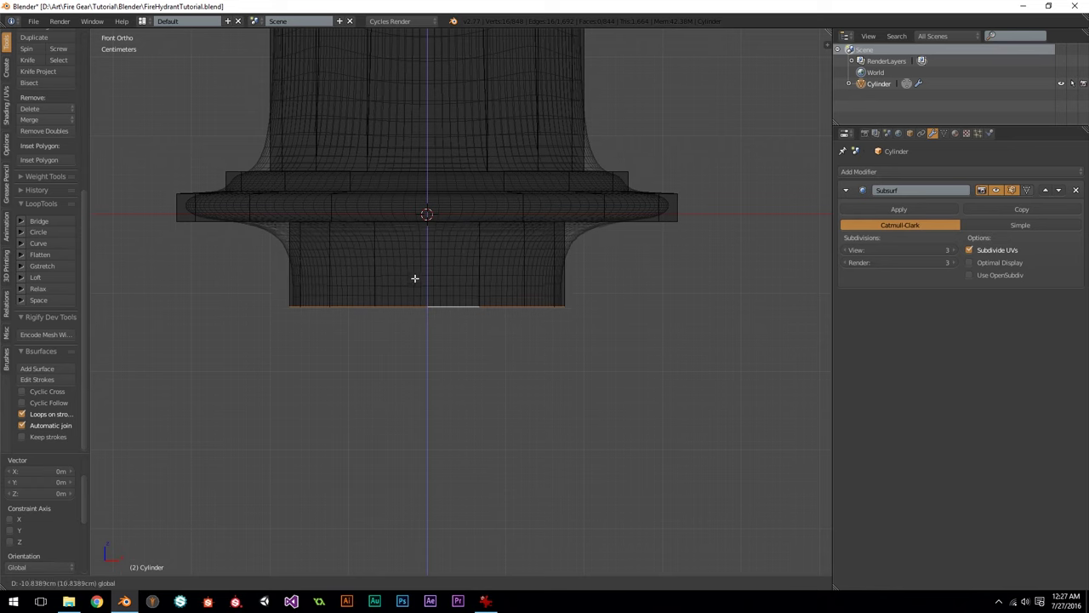
click(407, 333)
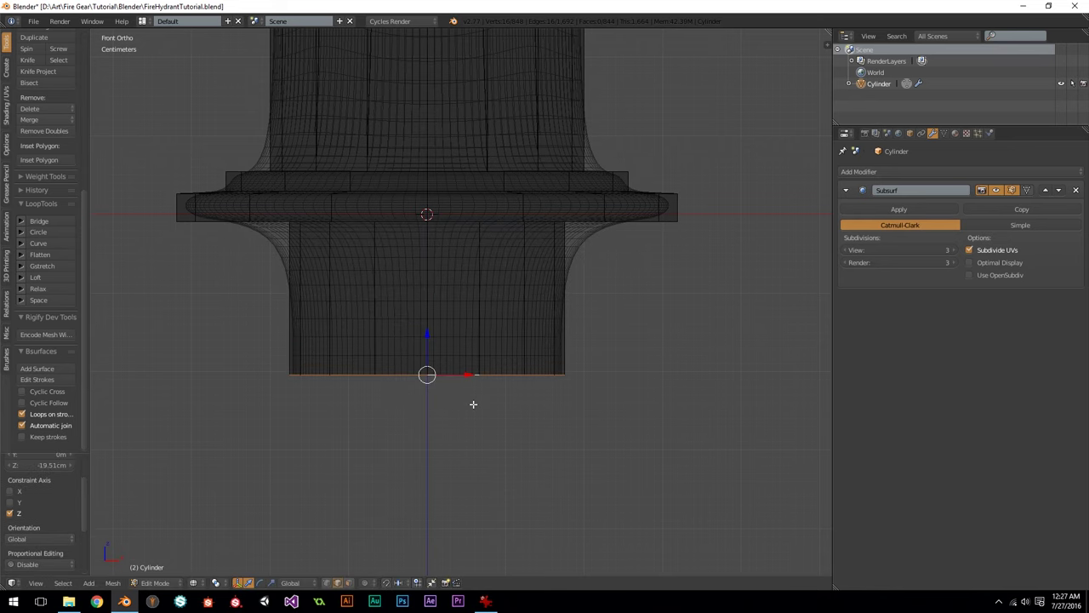
Step: Extrude the stub's open end inward into a thick rim, recess it upward inside the pipe, and merge the last loop at its center
middle_drag(473, 402, 474, 319)
key(s)
click(529, 316)
key(e)
click(509, 274)
key(e)
click(509, 275)
key(w)
click(510, 274)
click(510, 275)
key(z)
scroll(536, 362, down, 2)
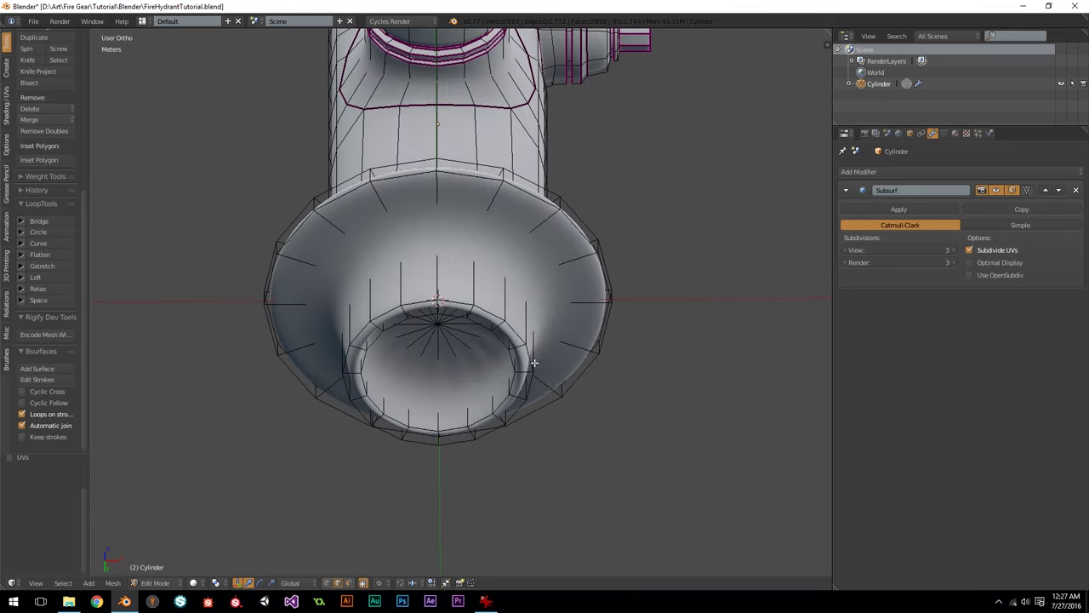
Step: Crease the stub's rim loops, its junction with the flange and the recess's inner loop with a factor of 1
middle_drag(405, 363, 387, 323)
alt+right_click(400, 321)
alt+right_click(408, 341)
middle_drag(452, 365, 468, 359)
key(ctrl+z)
alt+shift+right_click(428, 329)
key(z)
alt+shift+right_click(478, 398)
key(z)
key(z)
key(z)
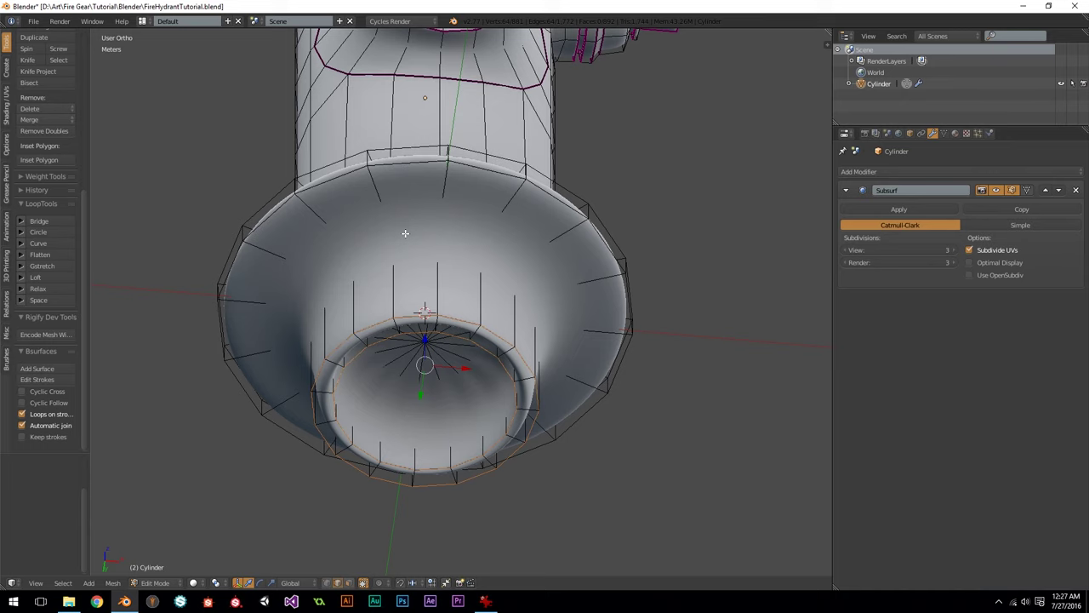
key(shift+e)
text(1)
key(Return)
Step: Select the entire linked hydrant mesh in front view and move it up about 5.7 cm
scroll(404, 233, down, 1)
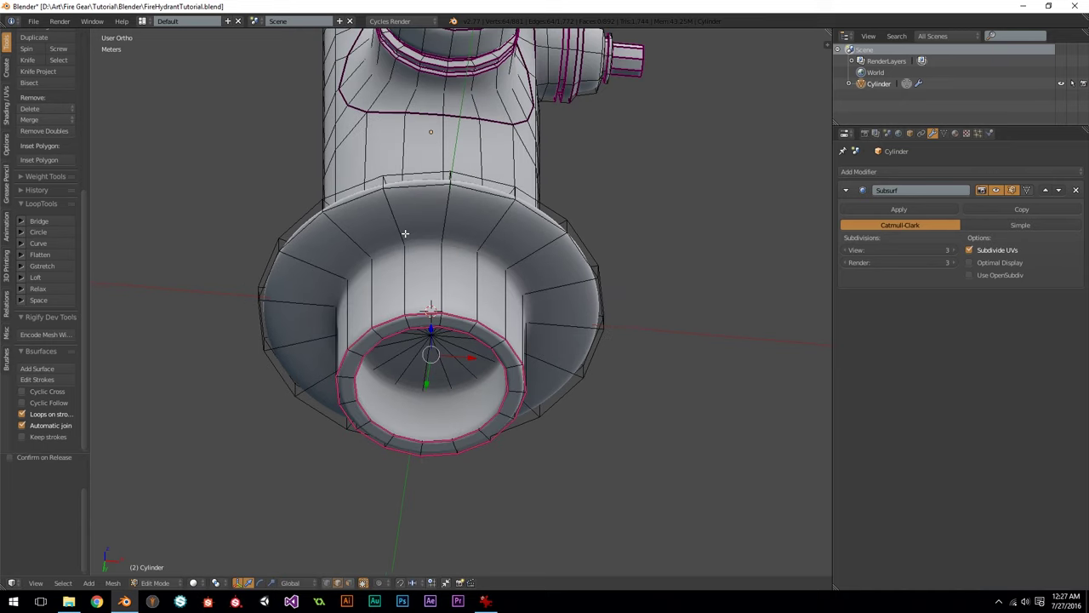
key(KP_1)
scroll(462, 306, down, 5)
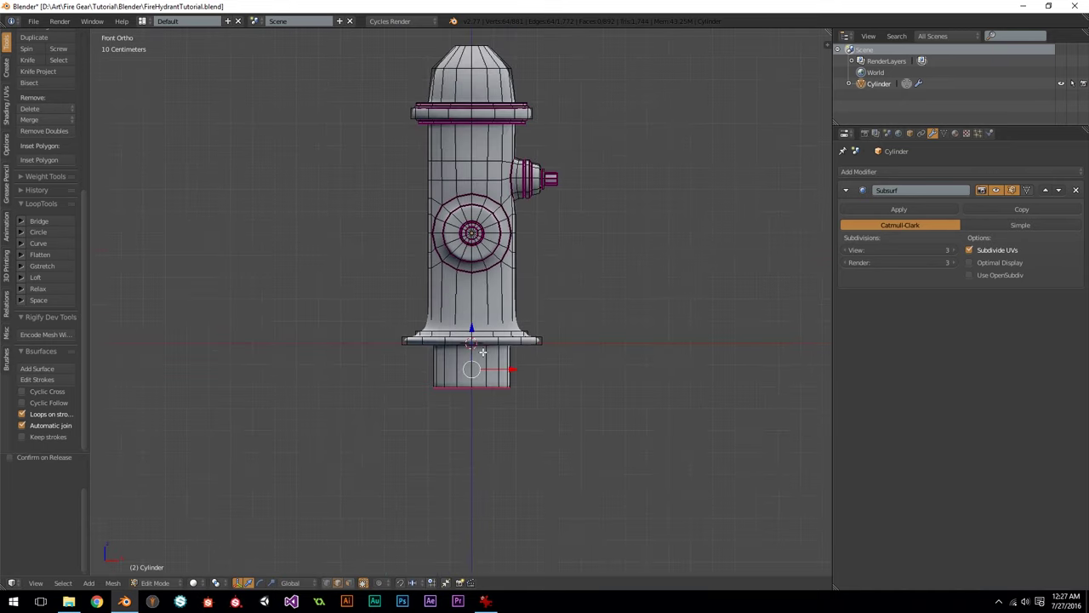
key(ctrl+l)
shift+middle_drag(477, 222, 467, 271)
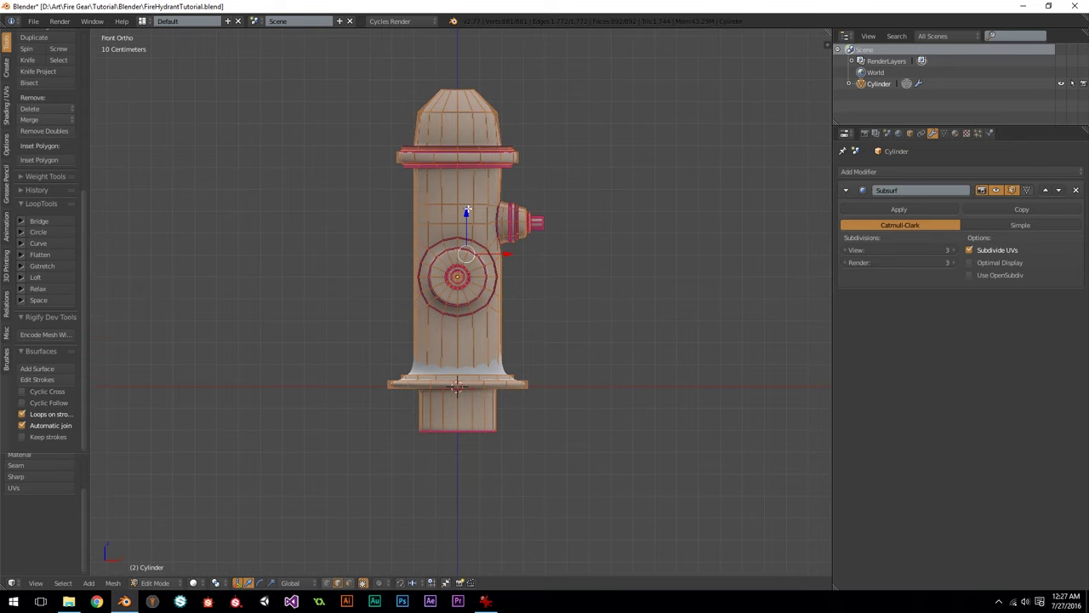
drag(467, 212, 467, 200)
Step: Thicken the base flange by moving its underside down about 2 cm
scroll(458, 406, up, 6)
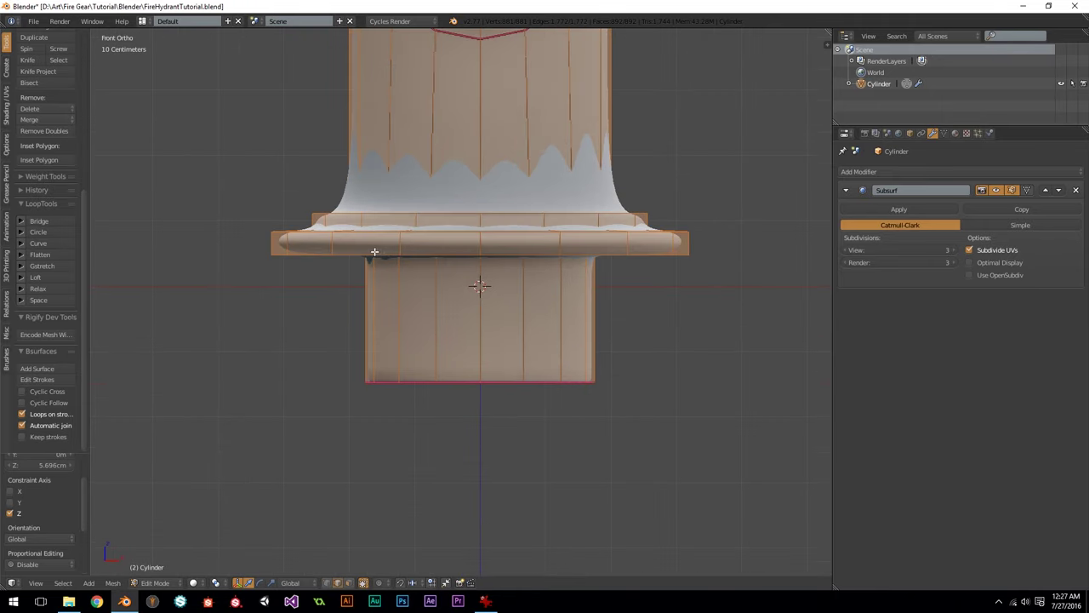
alt+right_click(374, 252)
key(z)
middle_drag(445, 262, 448, 238)
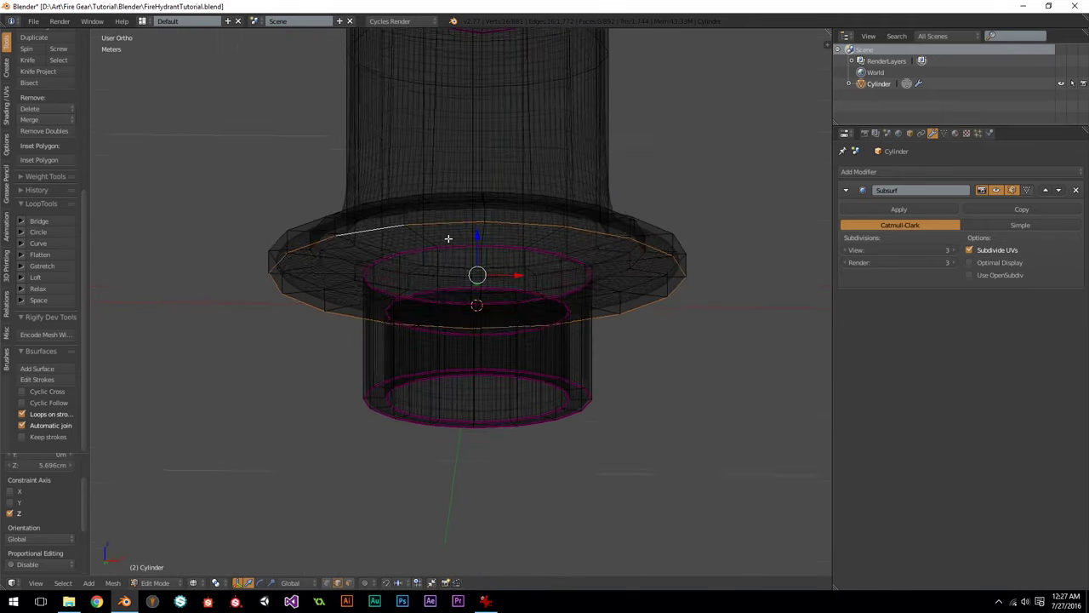
key(z)
alt+shift+right_click(402, 256)
key(ctrl+z)
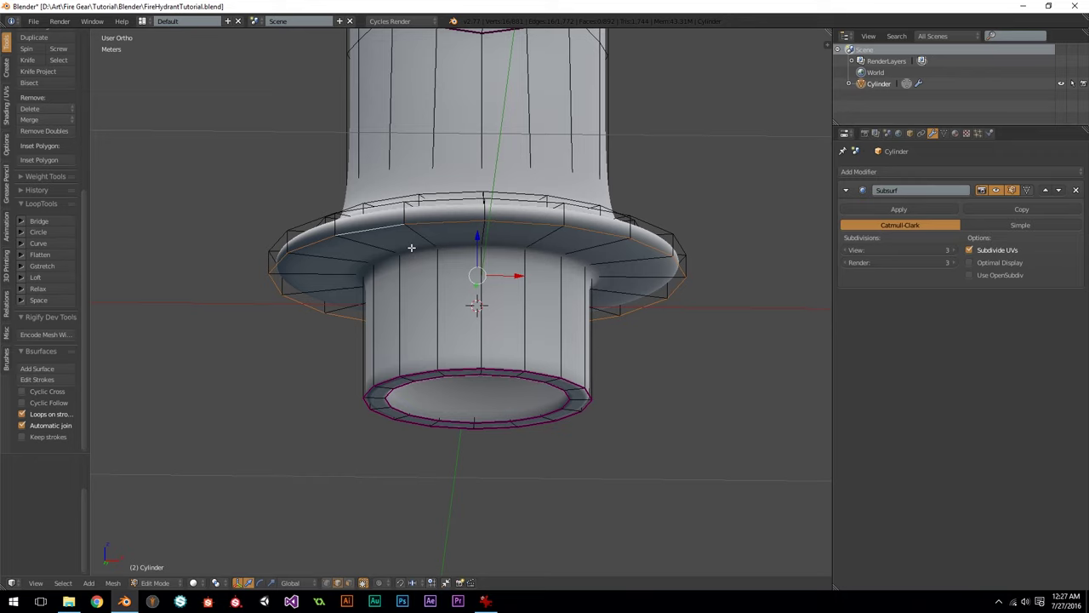
key(KP_2)
key(KP_3)
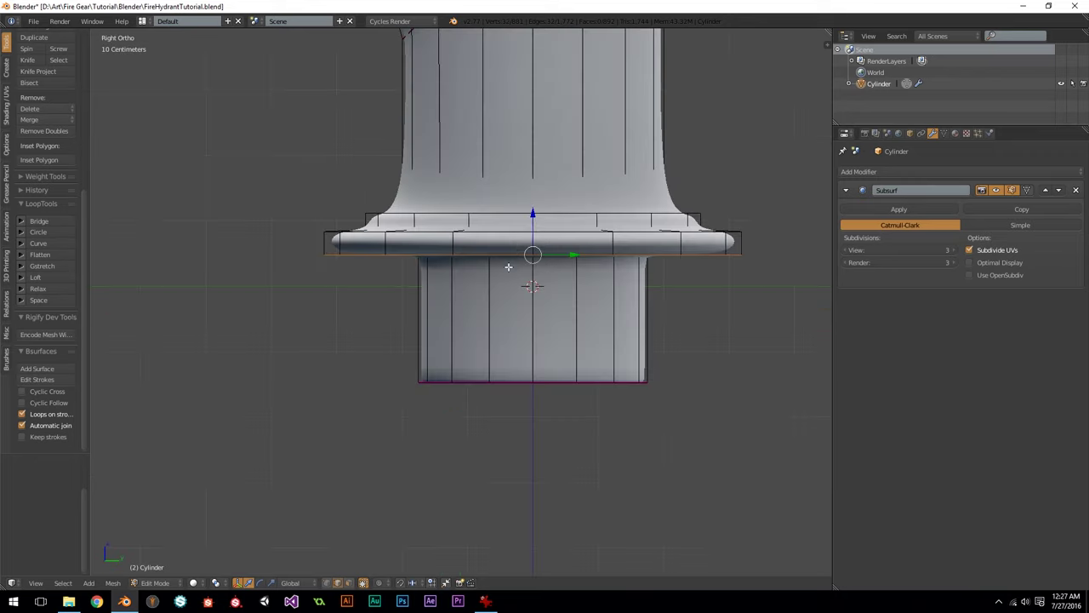
drag(532, 214, 496, 252)
Step: Crease the flange's upper and lower outer edge loops with a factor of 1
scroll(496, 251, up, 2)
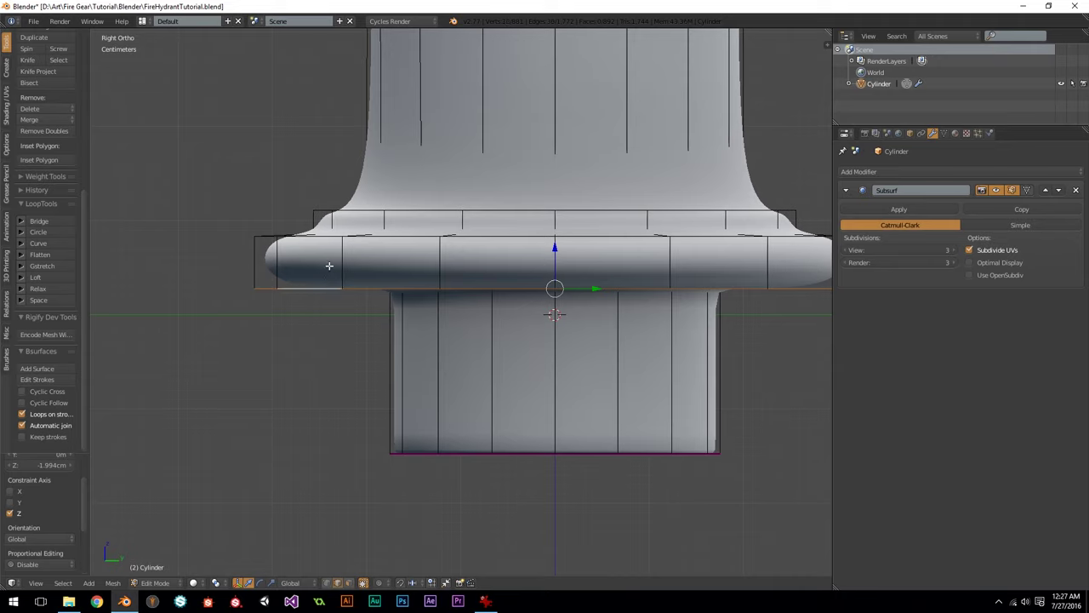
alt+shift+right_click(311, 240)
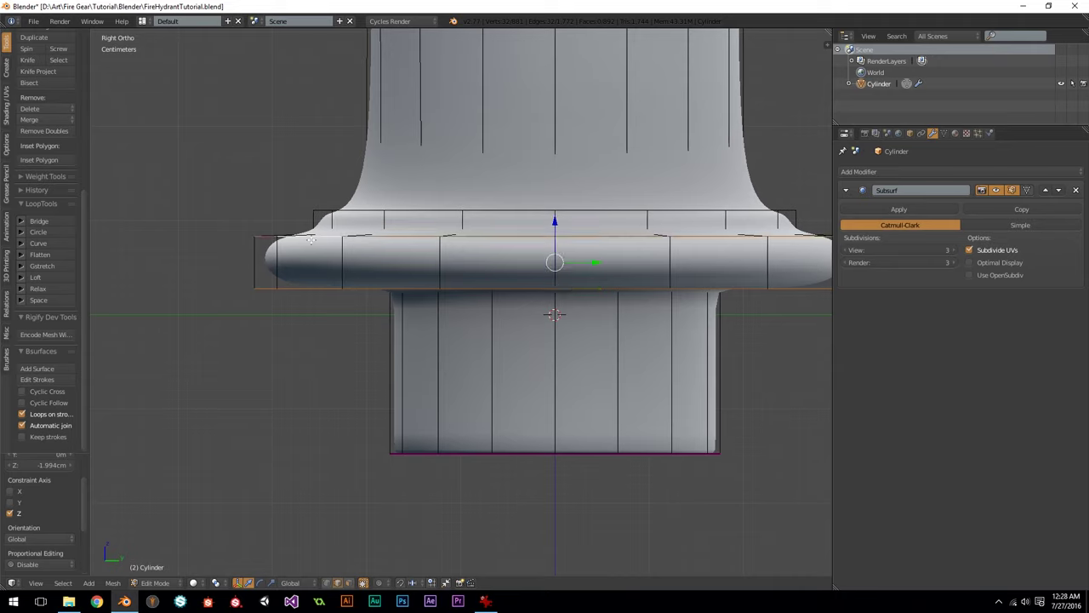
key(shift+e)
key(1)
key(Return)
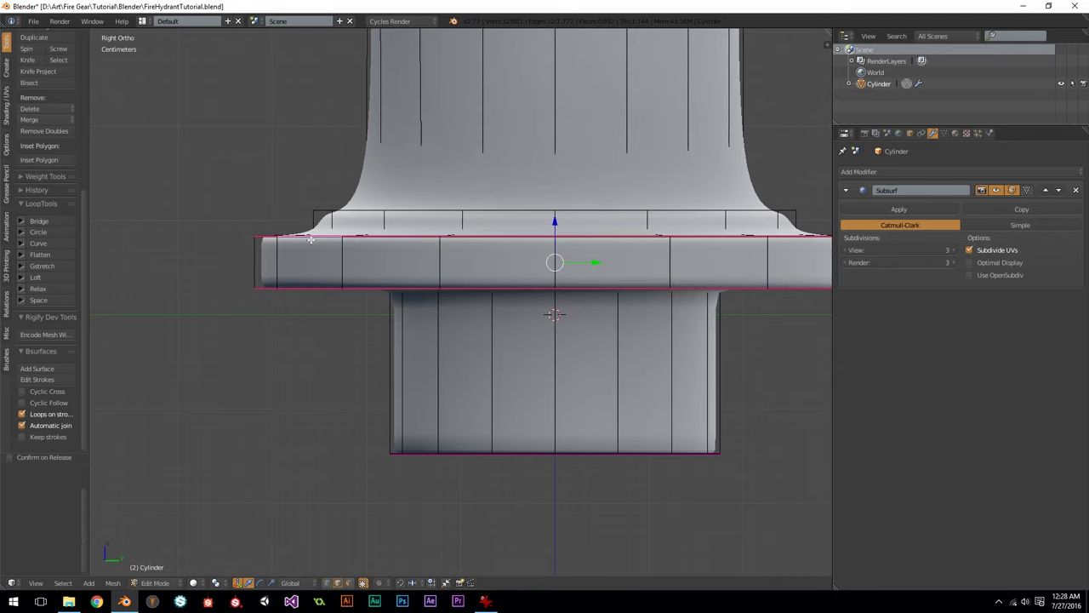
Step: Crease the raised base ring's upper outer loop and the loop where the body meets it with a factor of 1
key(z)
middle_drag(348, 218, 350, 242)
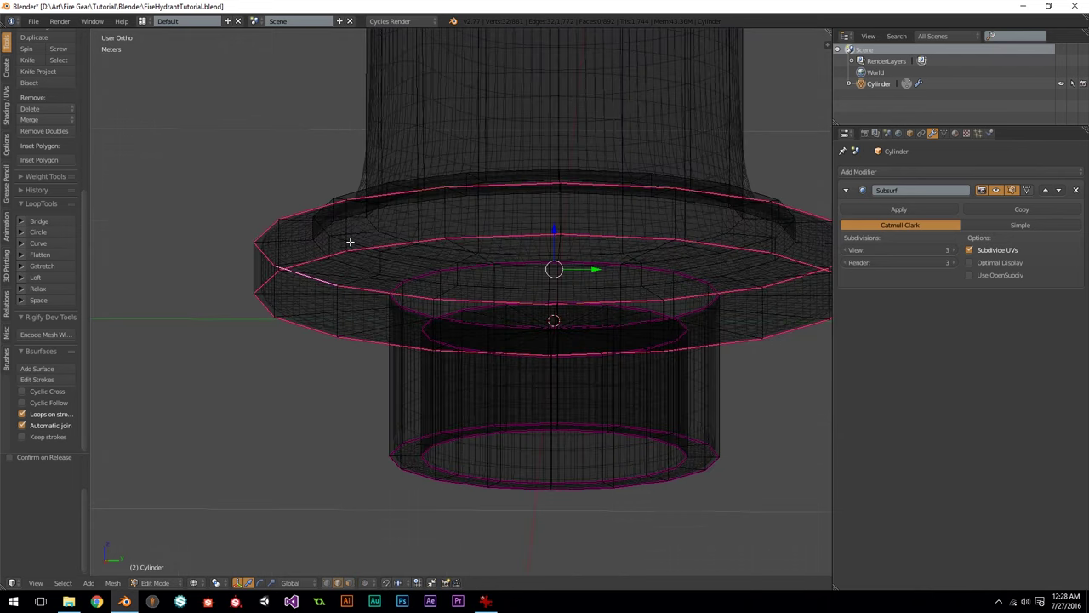
click(354, 240)
alt+click(355, 243)
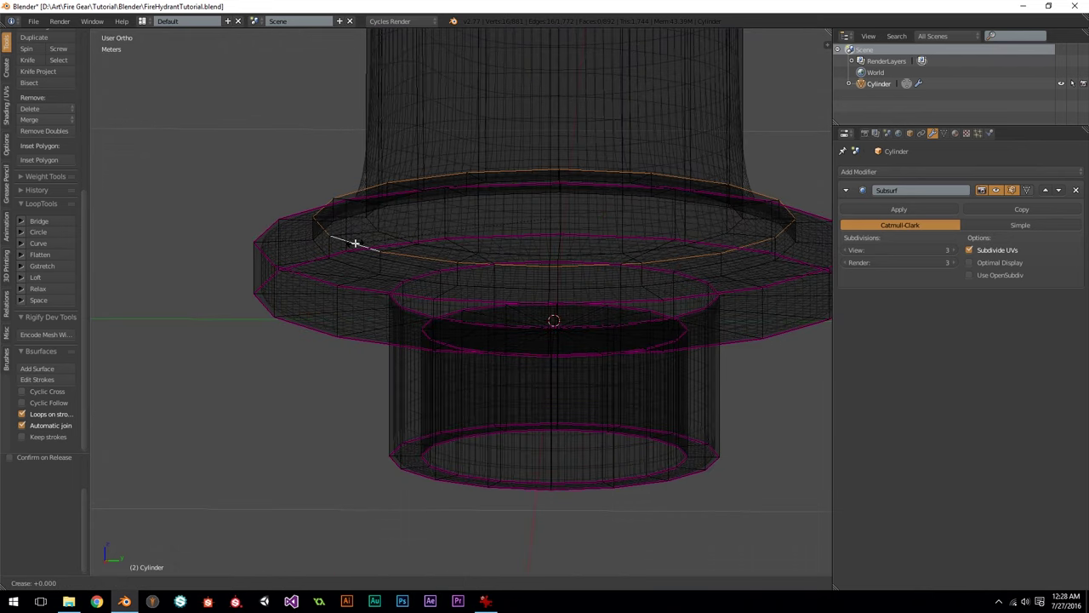
key(z)
key(z)
alt+click(390, 232)
key(shift+e)
key(1)
key(Return)
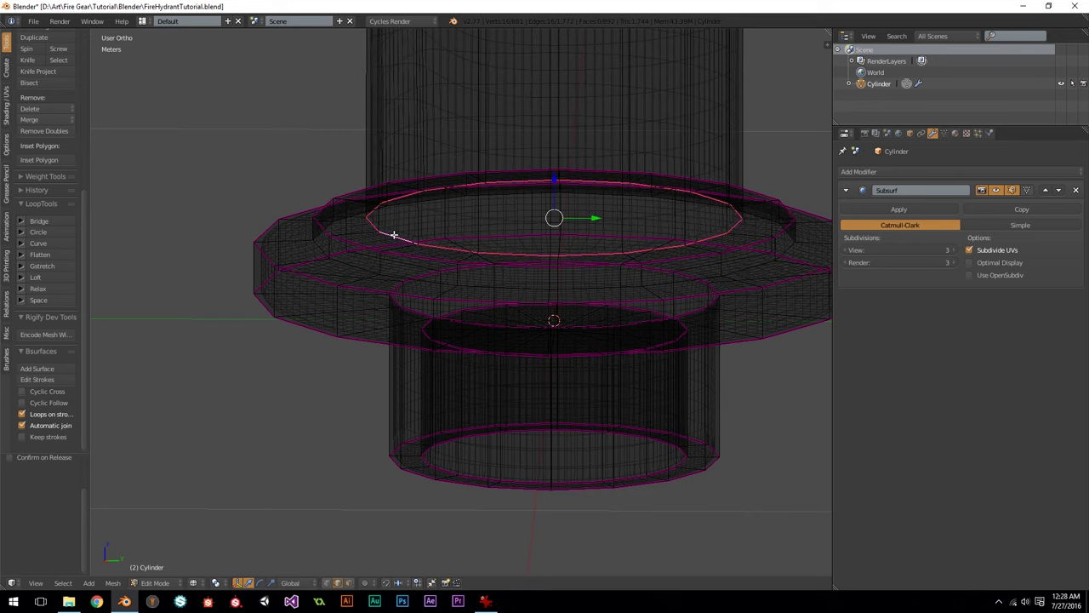
key(z)
key(z)
Step: Bevel the edge loop where the raised ring meets the flange's top, using 2 segments and an offset of about 0.011
alt+click(393, 277)
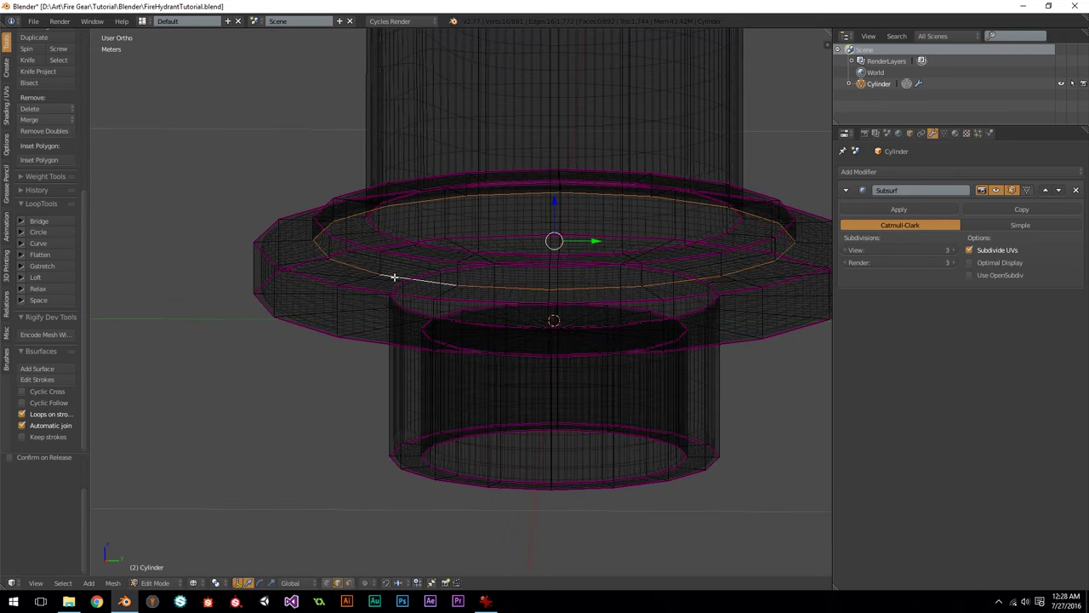
key(KP_3)
key(z)
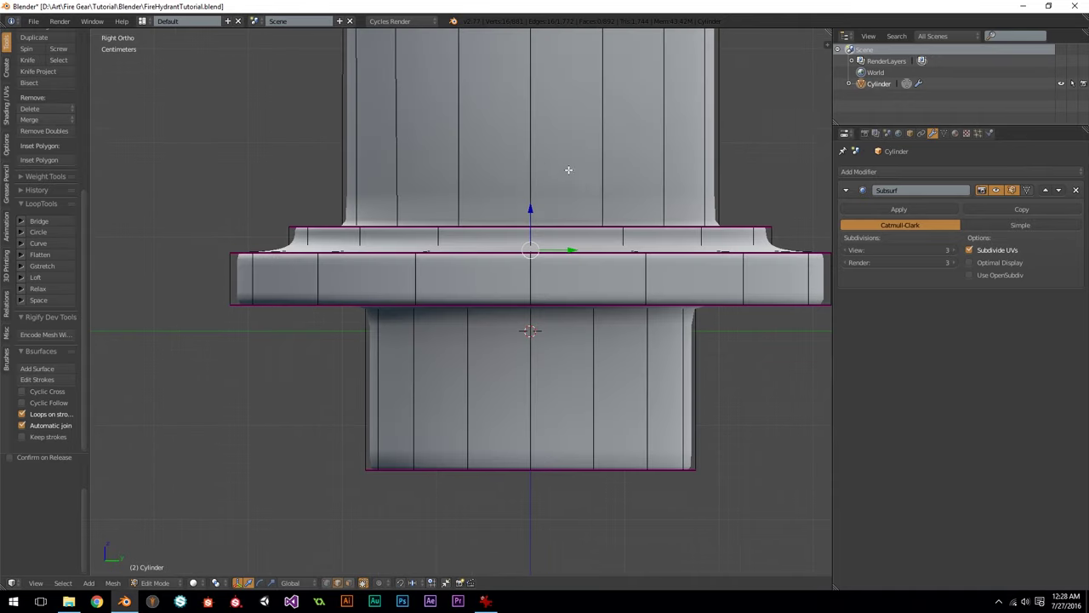
key(ctrl+b)
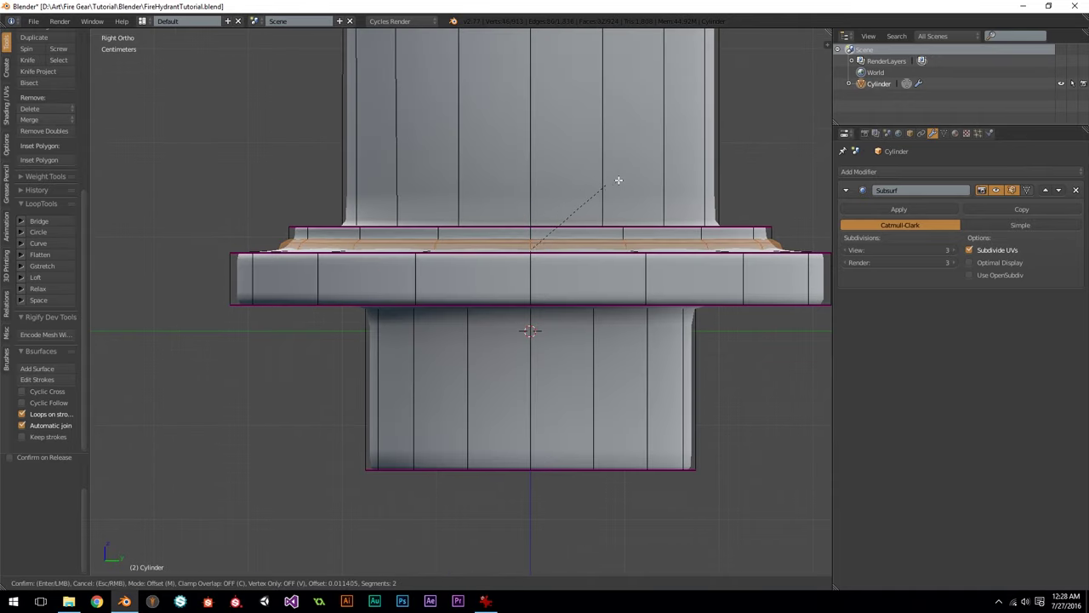
click(611, 181)
key(Tab)
scroll(538, 243, down, 2)
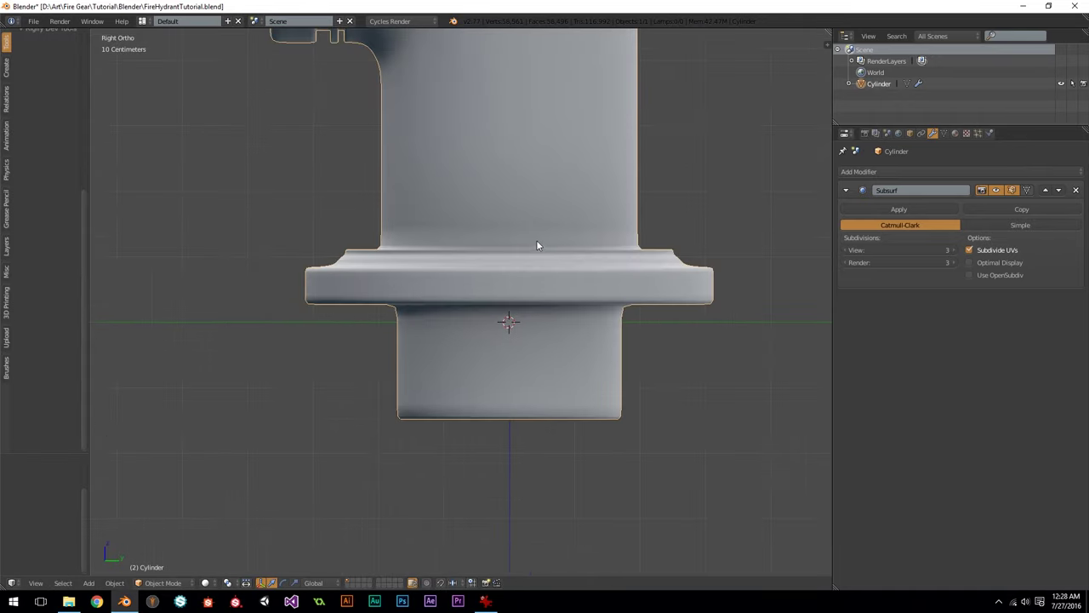
Step: Crease the upper and lower boundary loops of the new bevel on the base ring with a factor of 1
key(Tab)
scroll(527, 253, up, 2)
alt+right_click(384, 232)
key(z)
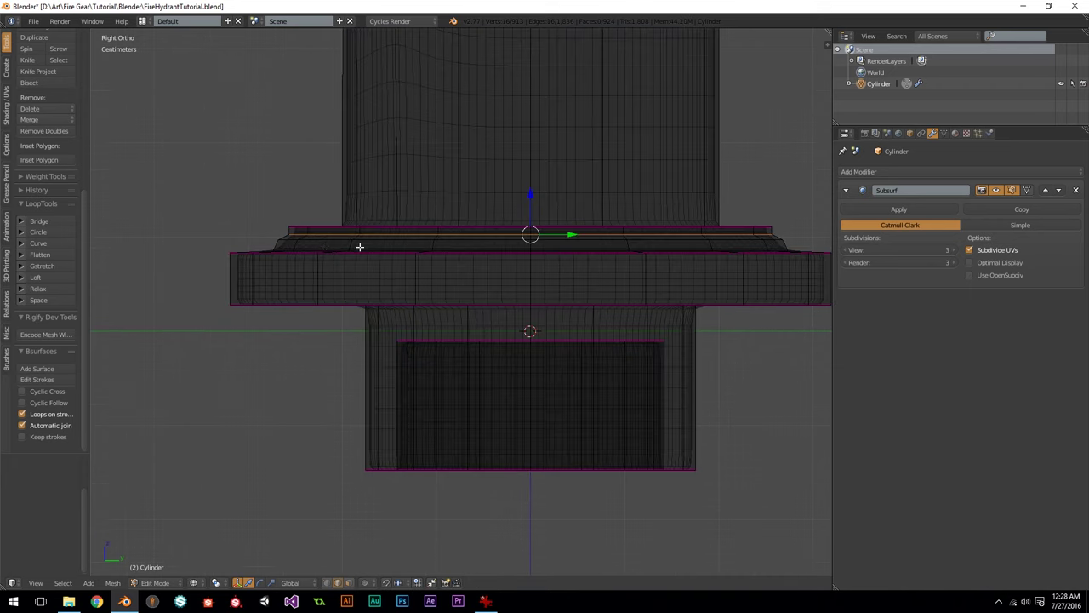
middle_drag(301, 249, 297, 262)
alt+right_click(280, 270)
key(ctrl+z)
alt+shift+click(299, 276)
scroll(302, 276, up, 1)
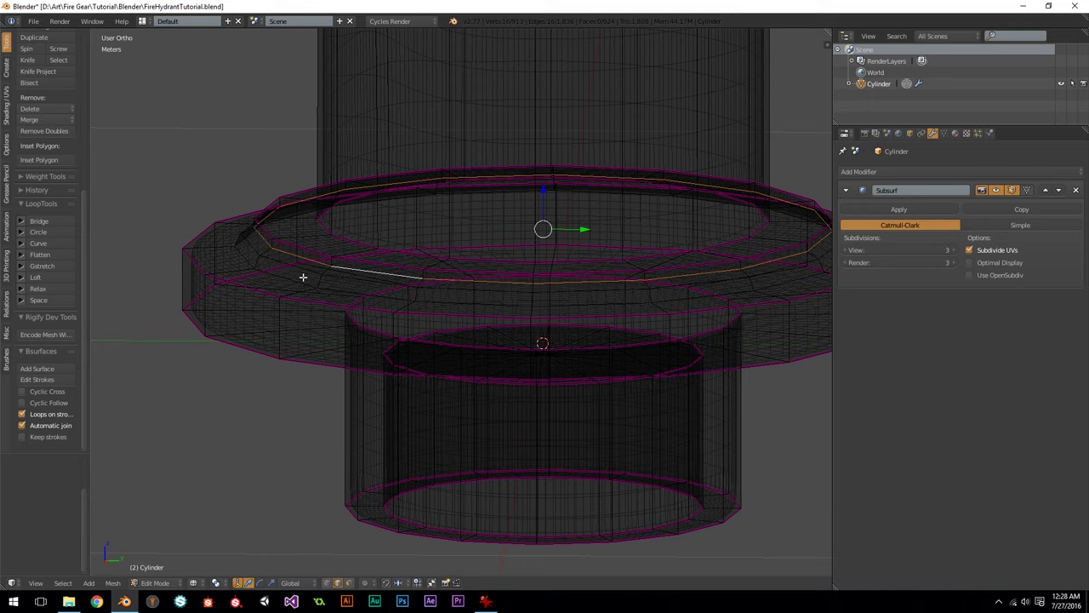
alt+shift+click(246, 258)
key(shift+e)
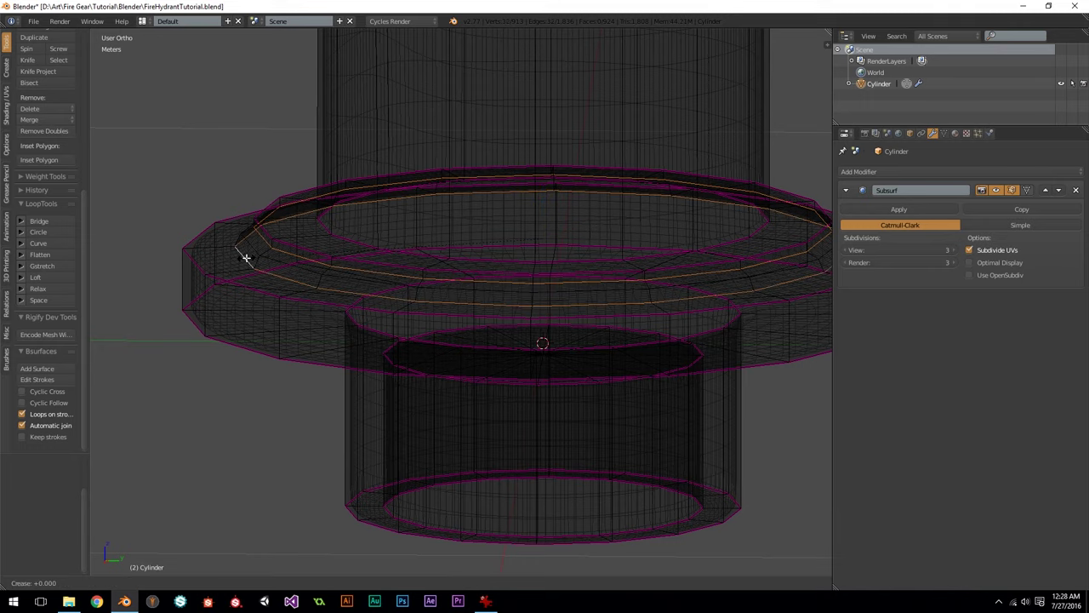
text(1)
key(Return)
key(z)
scroll(294, 252, down, 1)
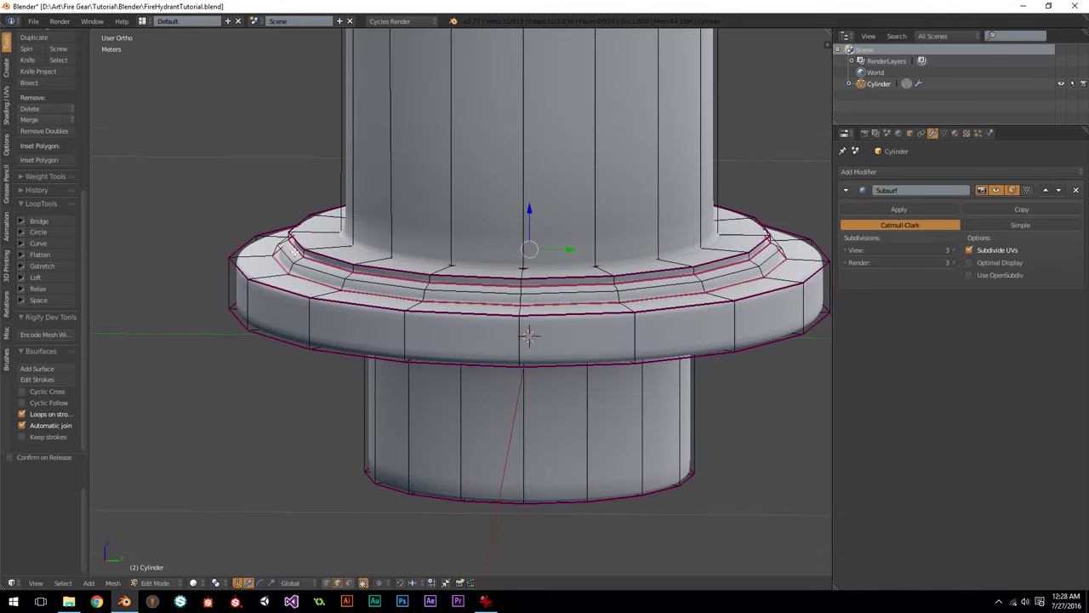
Step: Examine the smoothed hydrant and its base flange in front view in Object Mode
key(KP_1)
scroll(293, 251, down, 3)
key(Tab)
scroll(525, 269, up, 2)
scroll(443, 284, down, 3)
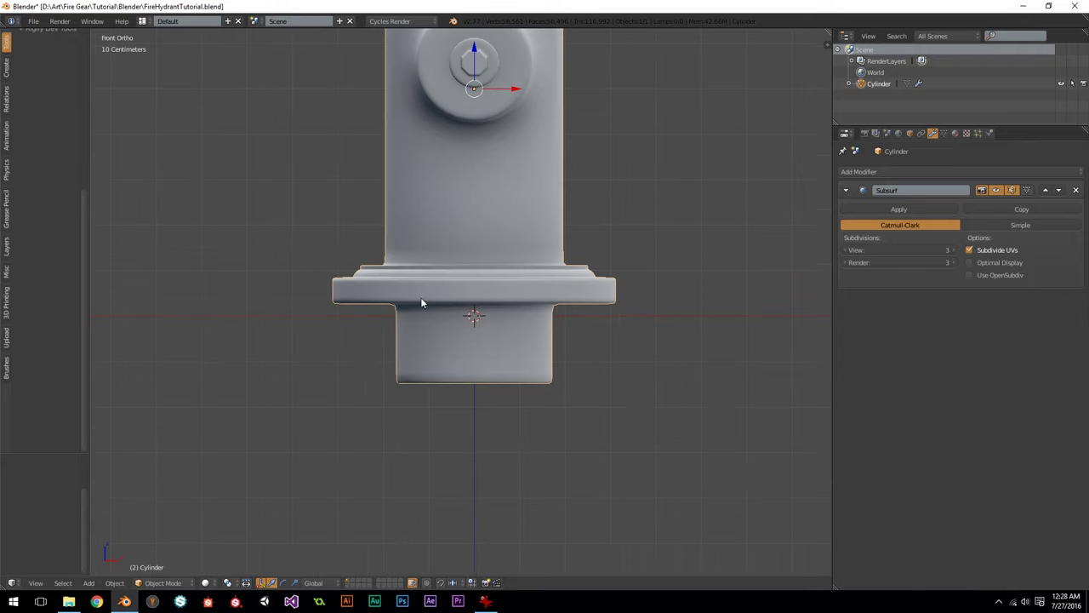
scroll(538, 304, down, 1)
scroll(477, 323, up, 2)
shift+middle_drag(550, 218, 509, 365)
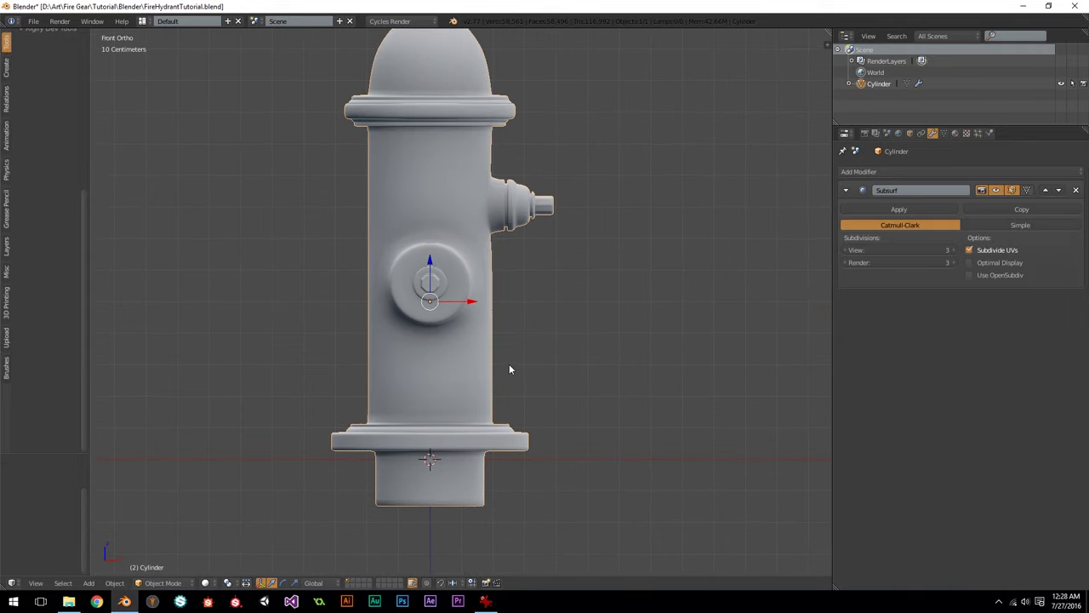
shift+scroll(442, 200, down, 3)
scroll(501, 251, up, 3)
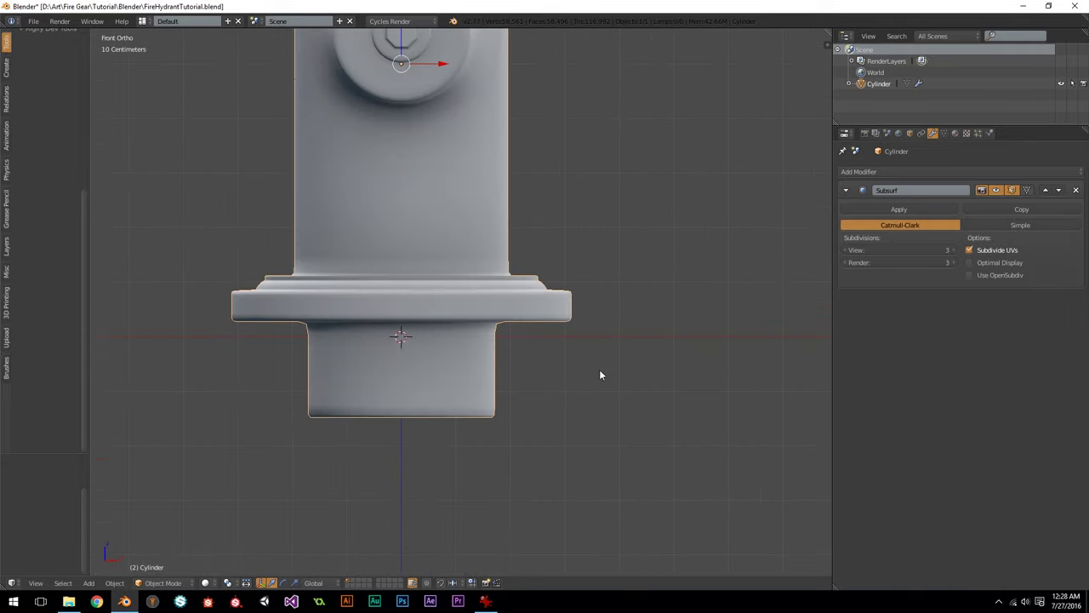
Step: Save the hydrant scene over the existing FireHydrantTutorial.blend file
shift+middle_drag(653, 258, 679, 307)
scroll(679, 307, up, 2)
key(ctrl+s)
click(679, 307)
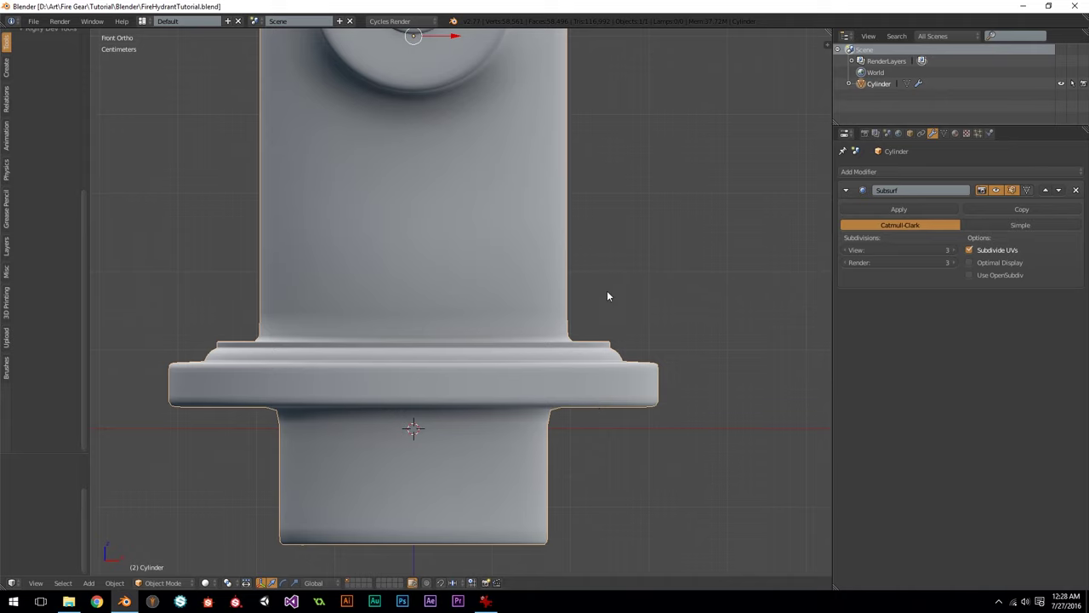
Step: Select the open edge loop at the top of the hydrant's dome in Edit Mode
shift+middle_drag(607, 292, 659, 309)
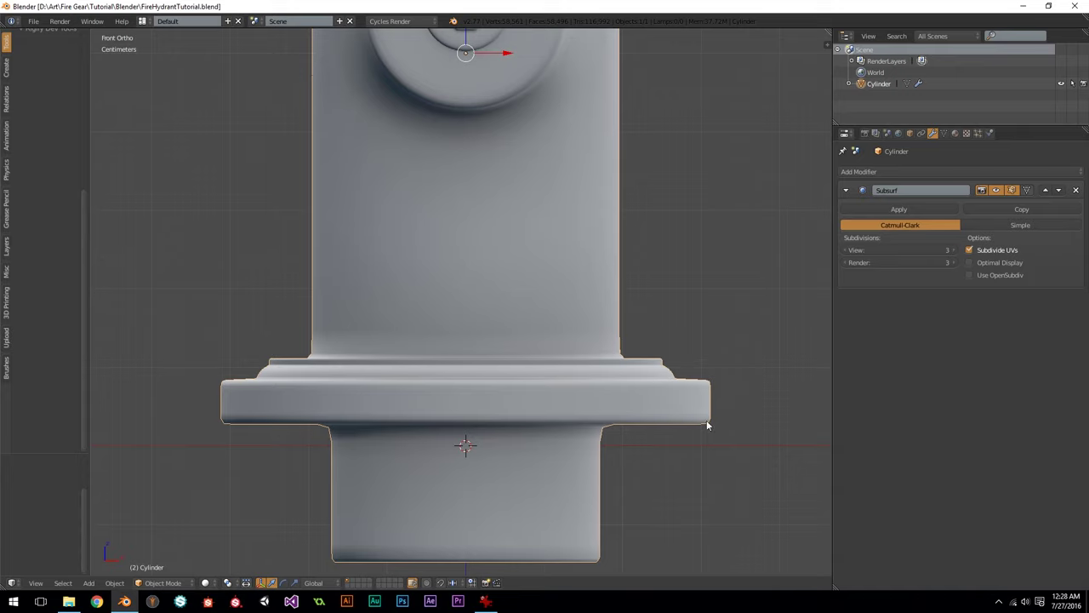
shift+middle_drag(501, 244, 479, 319)
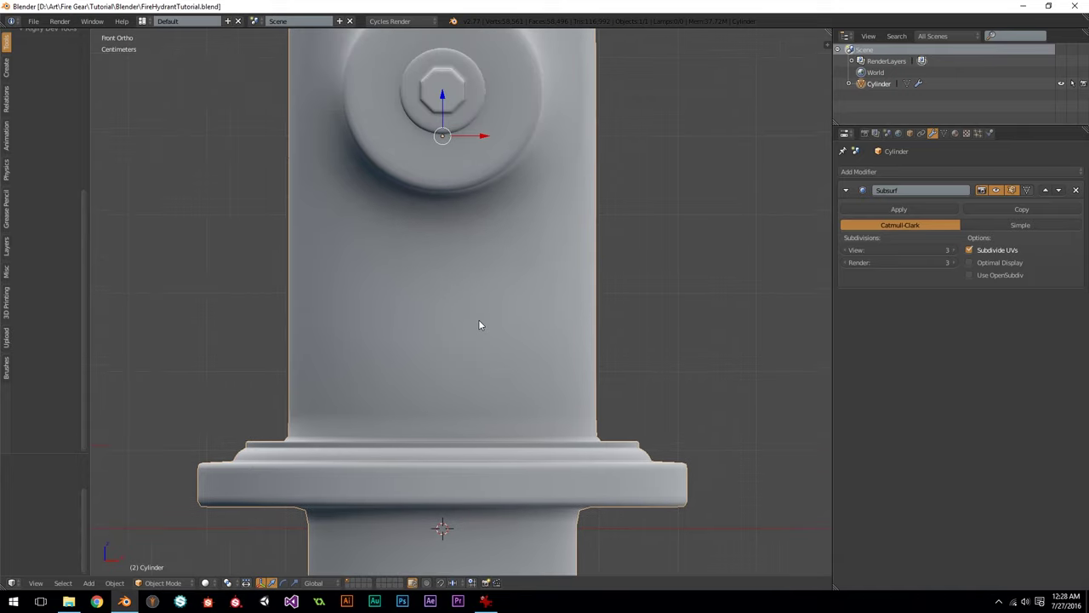
scroll(478, 319, down, 2)
shift+middle_drag(510, 106, 462, 332)
shift+middle_drag(446, 210, 471, 309)
scroll(471, 310, up, 1)
scroll(471, 313, down, 3)
scroll(445, 245, up, 5)
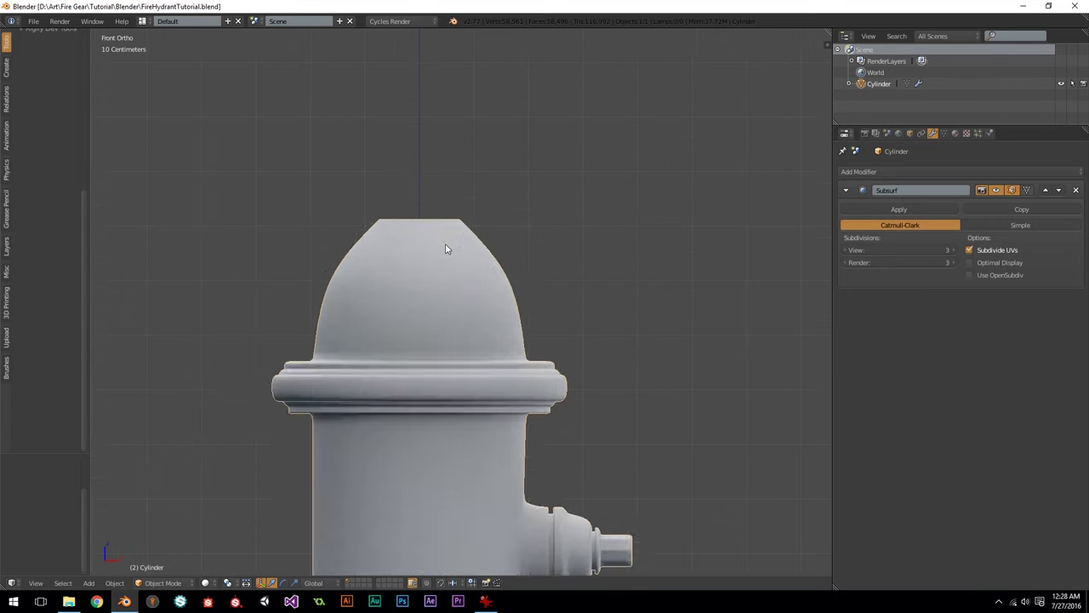
key(Tab)
alt+right_click(412, 170)
alt+right_click(409, 156)
Step: Switch to the reference photos in IrfanView and examine the stepped cap and nut above the dome
drag(0, 10, 511, 0)
key(Right)
key(Right)
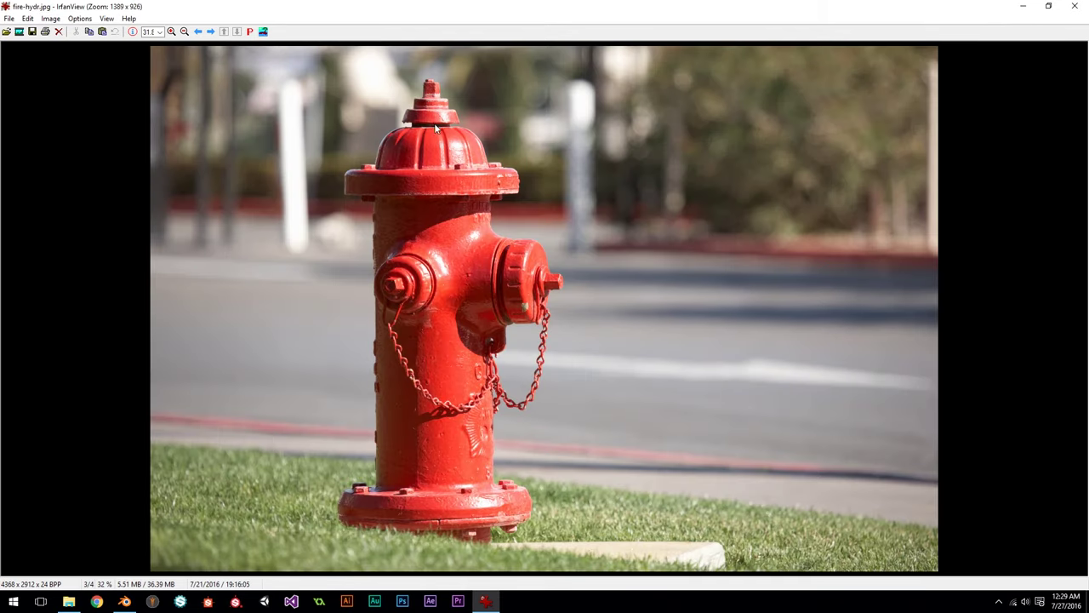
key(Right)
key(Left)
drag(511, 4, 0, 7)
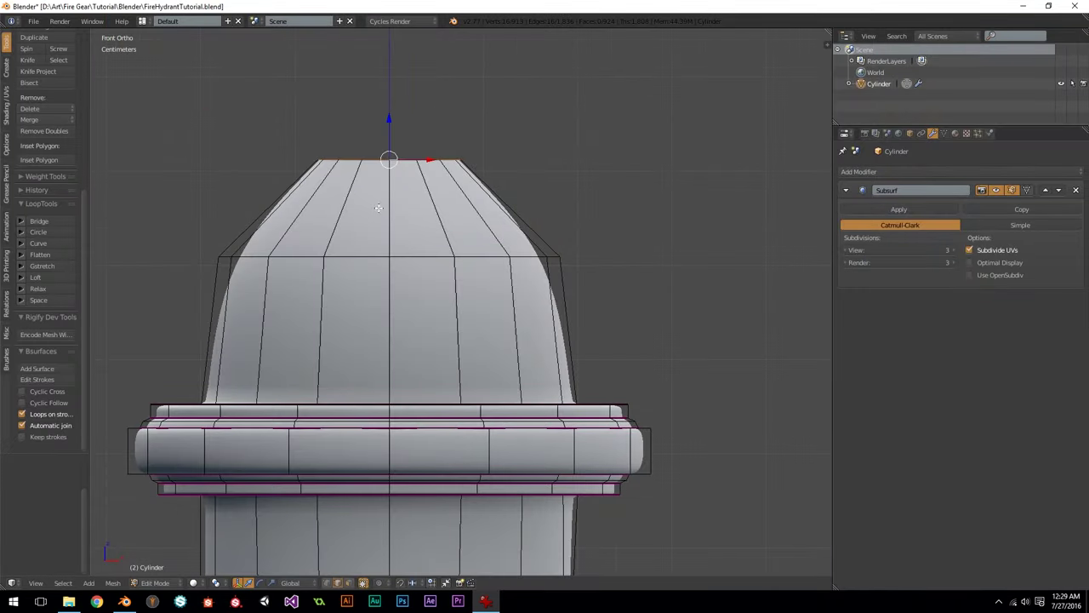
Step: Extrude the dome's top edge loop and raise it about 1.8 cm to form a short neck
shift+middle_drag(379, 207, 412, 262)
scroll(451, 165, up, 1)
shift+middle_drag(420, 176, 450, 200)
key(e)
right_click(463, 205)
drag(443, 180, 445, 161)
key(z)
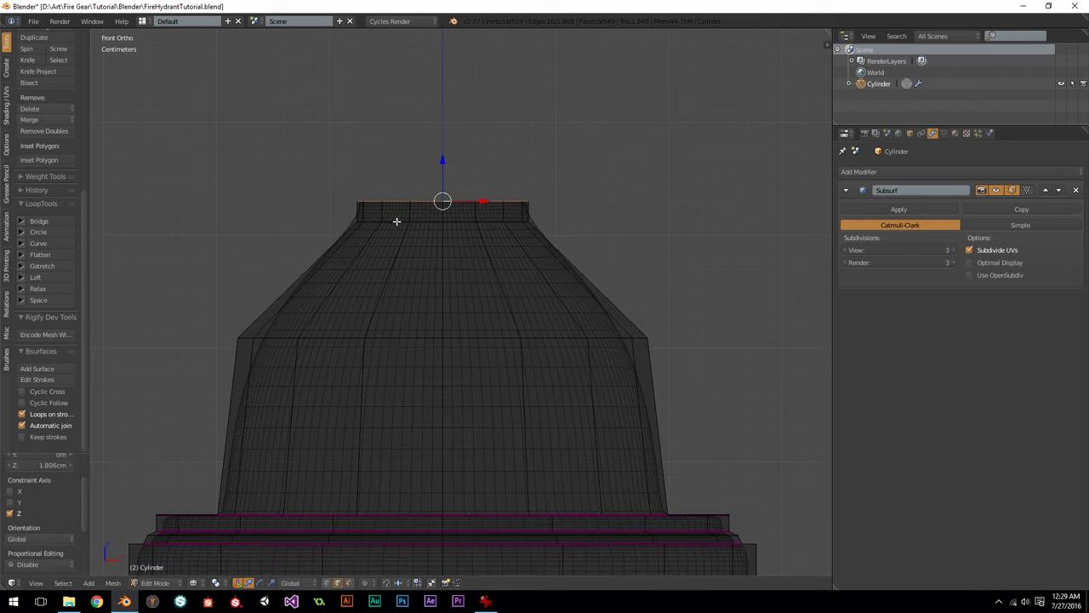
Step: Crease the edge loop at the base of the neck with a factor of 1
alt+right_click(396, 221)
key(shift+e)
text(1)
key(Return)
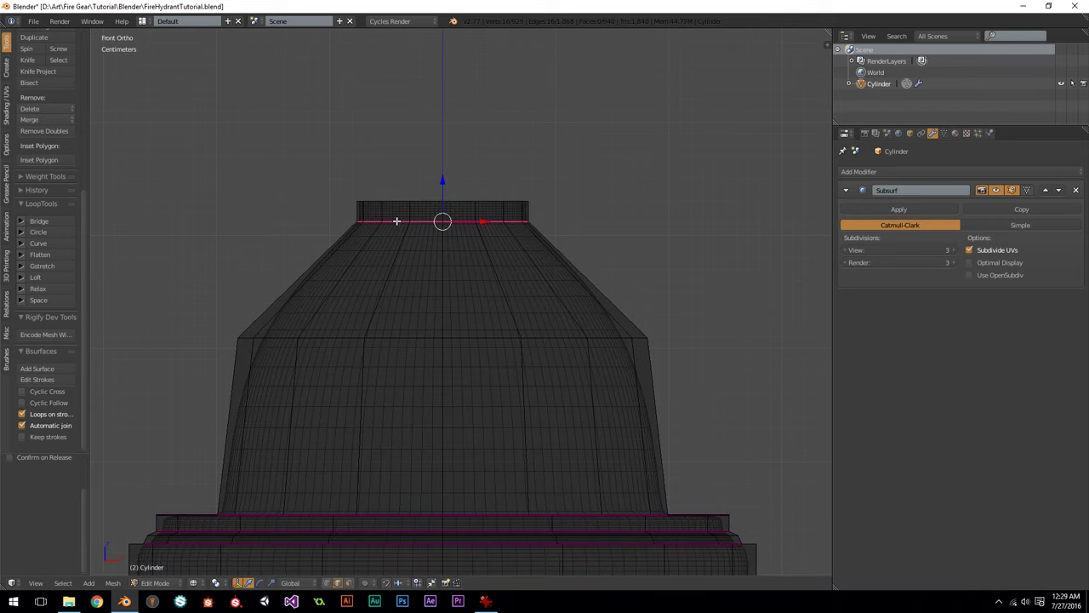
key(z)
Step: Extrude the neck's top loop and scale it outward by about 1.27 to form an overhanging ledge
alt+right_click(426, 205)
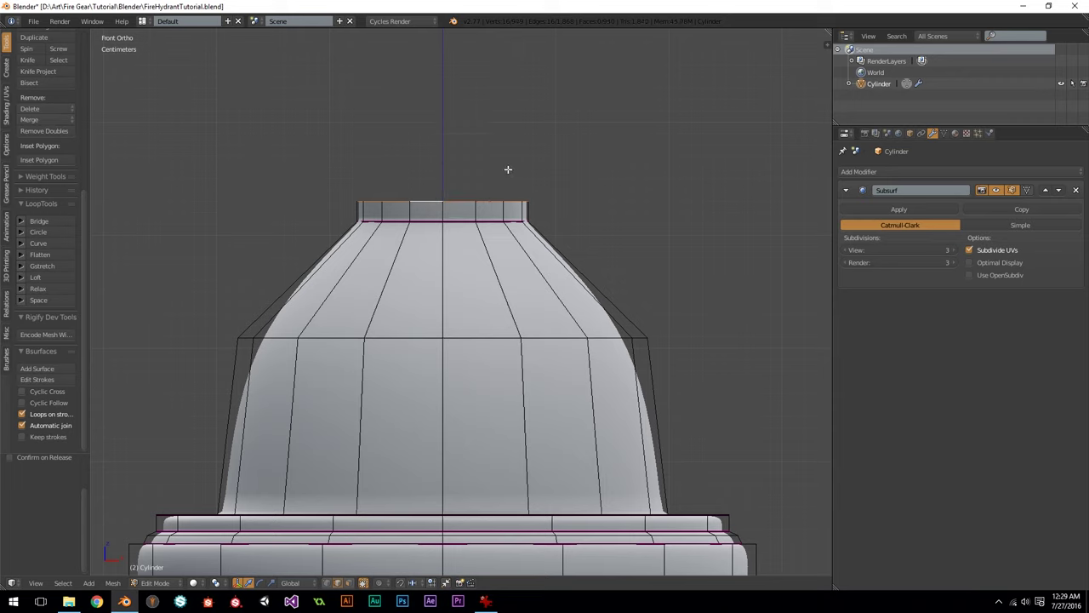
key(s)
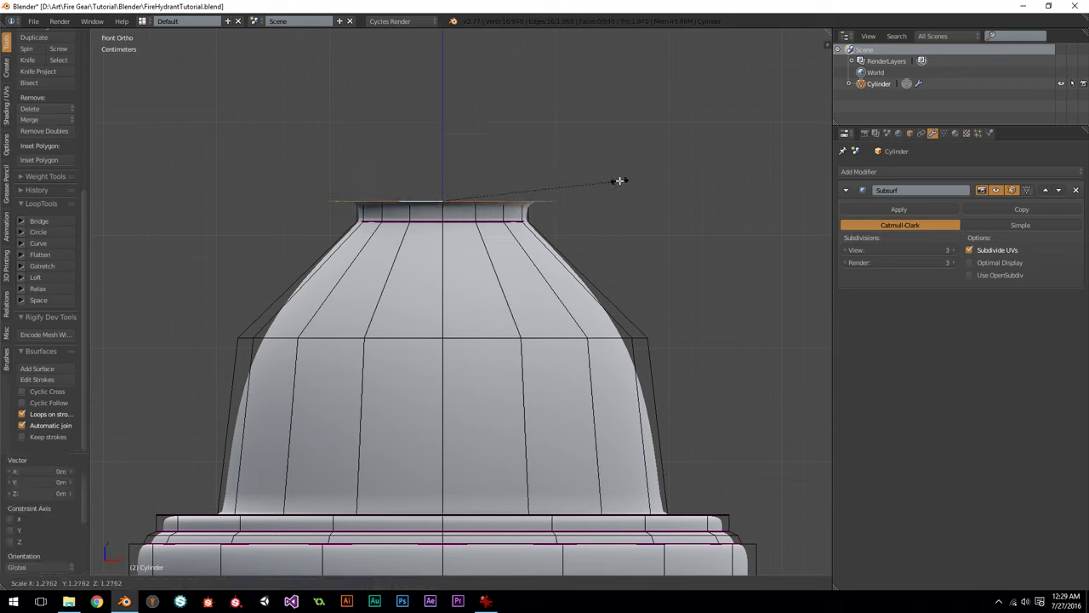
click(609, 175)
Step: Extrude the ledge's outer loop up about 7 cm and scale it to about 0.62 to form a tapered cap
key(e)
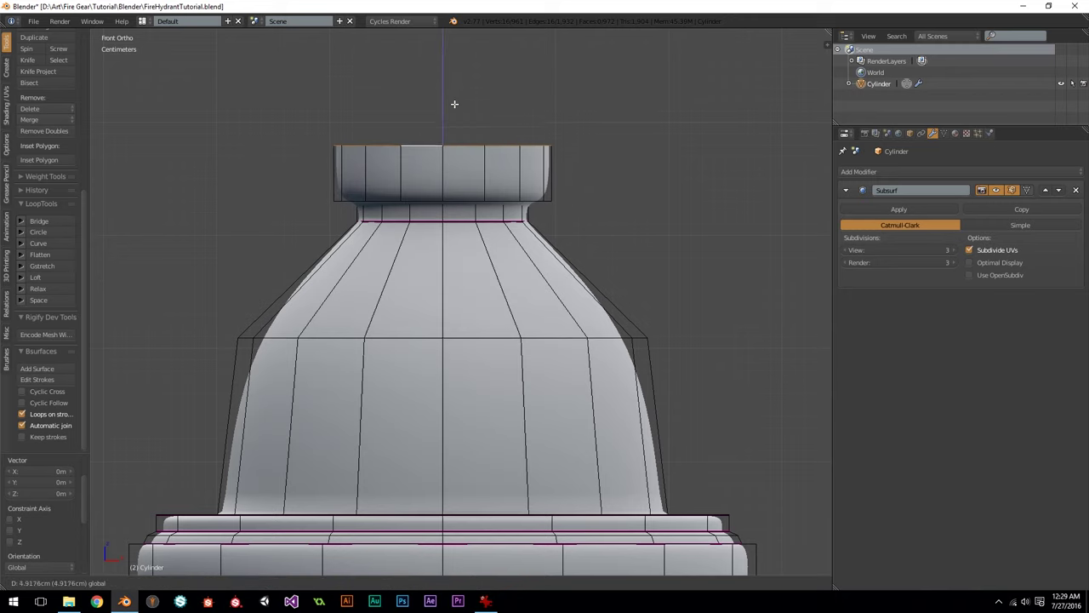
click(457, 85)
key(s)
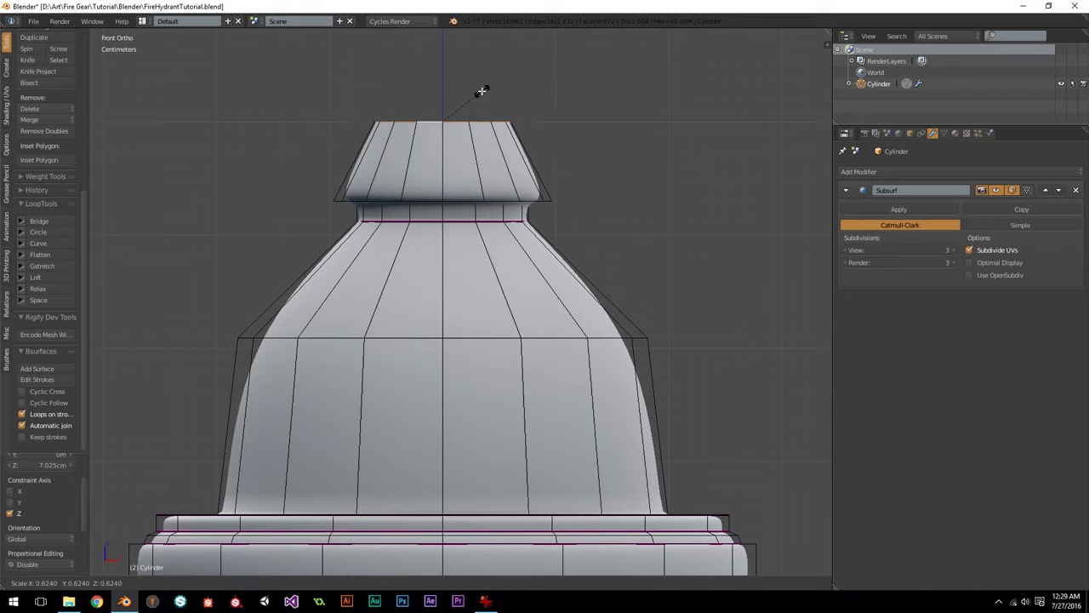
click(486, 92)
Step: Extrude the tapered cap's top loop inward as a flat ring and extrude its inner edge upward into a short stem
shift+middle_drag(511, 84, 511, 160)
key(e)
right_click(546, 160)
key(s)
click(523, 162)
key(z)
shift+middle_drag(493, 173, 501, 193)
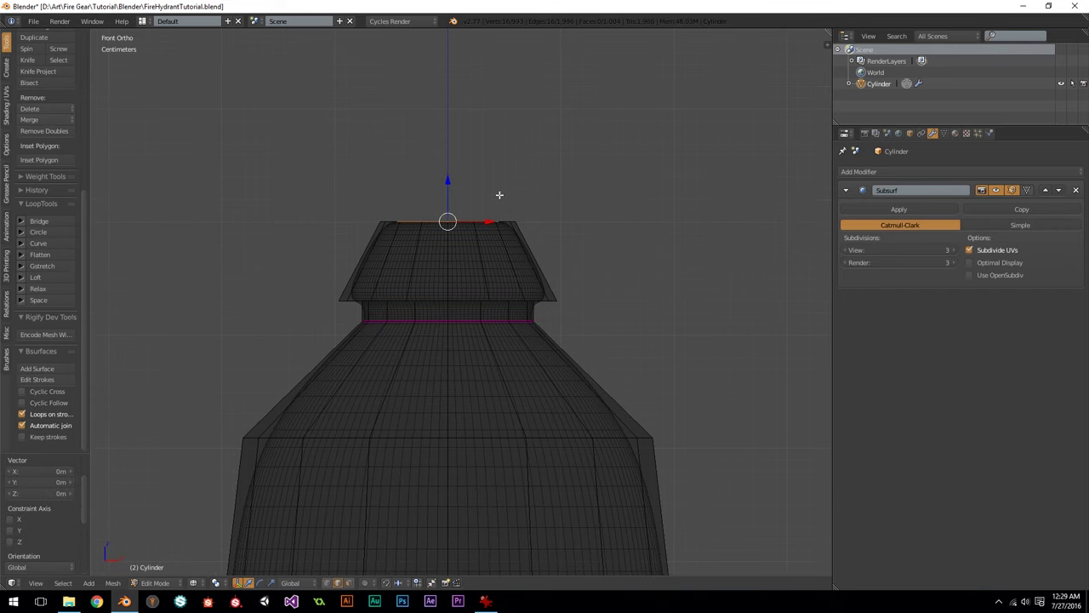
click(447, 146)
Step: Extrude the stem's top loop in top view and scale it inward to 0.684
middle_drag(493, 160, 532, 204)
key(KP_7)
key(z)
scroll(511, 177, up, 1)
key(e)
right_click(542, 201)
key(s)
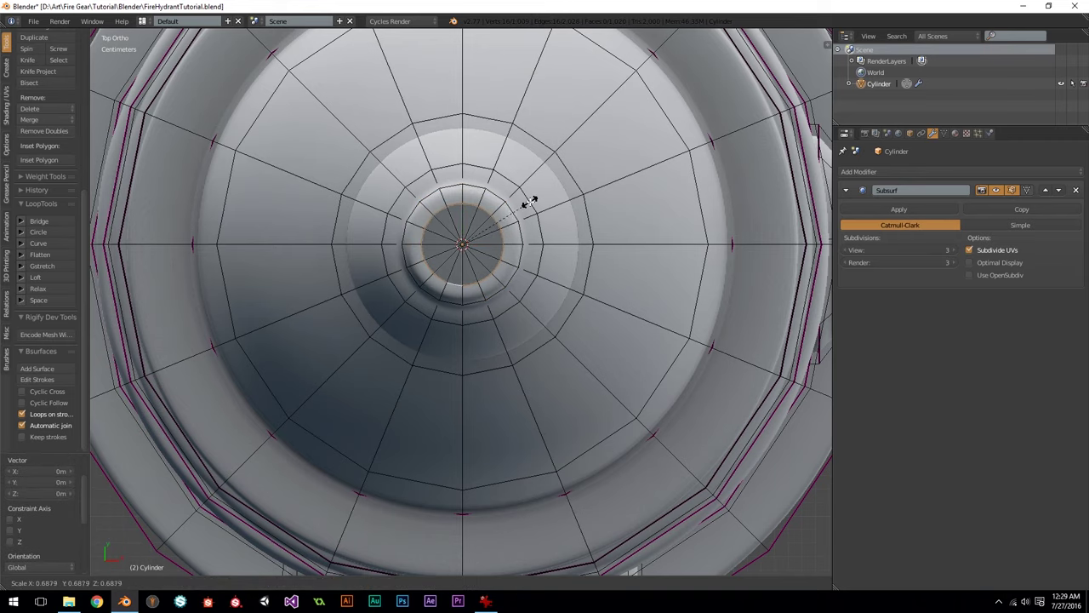
click(529, 202)
Step: Switch to vertex selection and examine the outlet's nut and the stem on the dome from the front and above
key(KP_1)
shift+middle_drag(503, 146, 462, 396)
scroll(498, 192, up, 2)
key(z)
key(z)
scroll(449, 409, down, 1)
click(327, 582)
scroll(458, 553, down, 4)
mouse_move(459, 557)
shift+middle_down()
mouse_move(452, 347)
mouse_move(447, 427)
shift+middle_up()
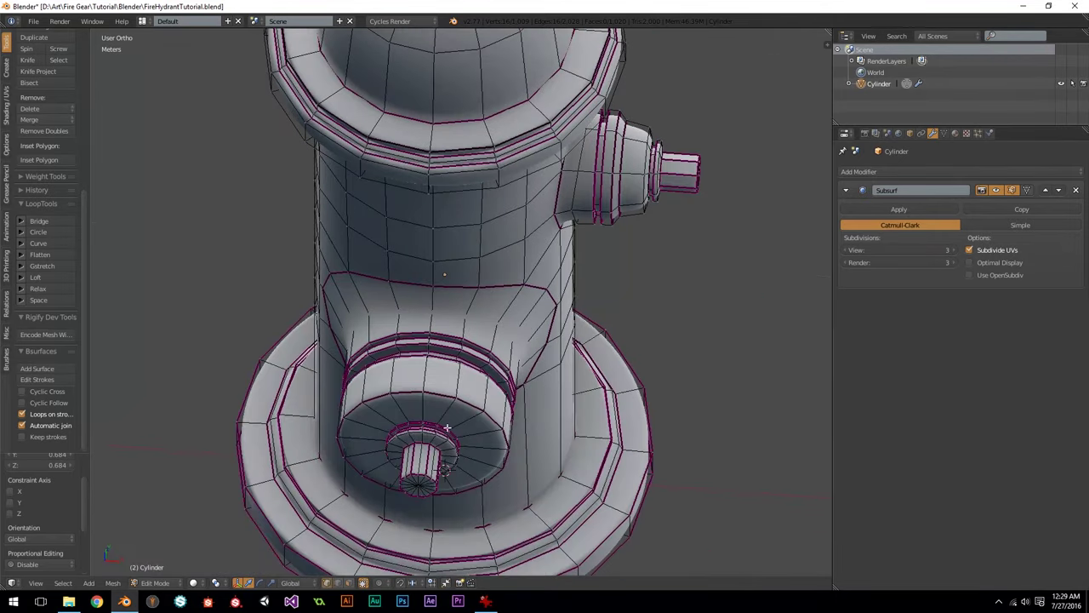
scroll(452, 323, down, 4)
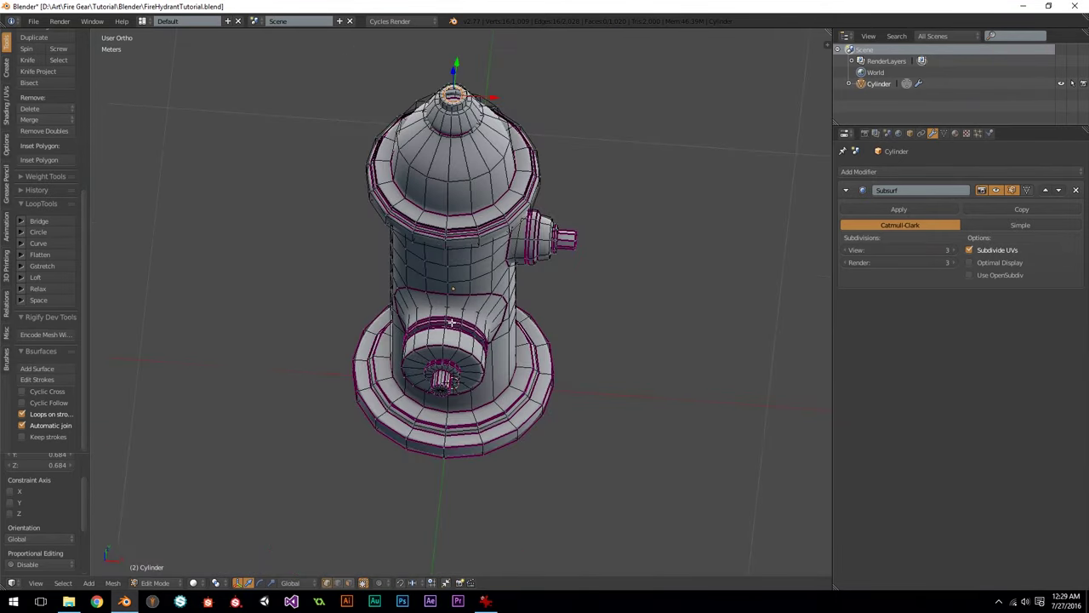
key(KP_7)
shift+middle_drag(484, 267, 492, 296)
key(KP_1)
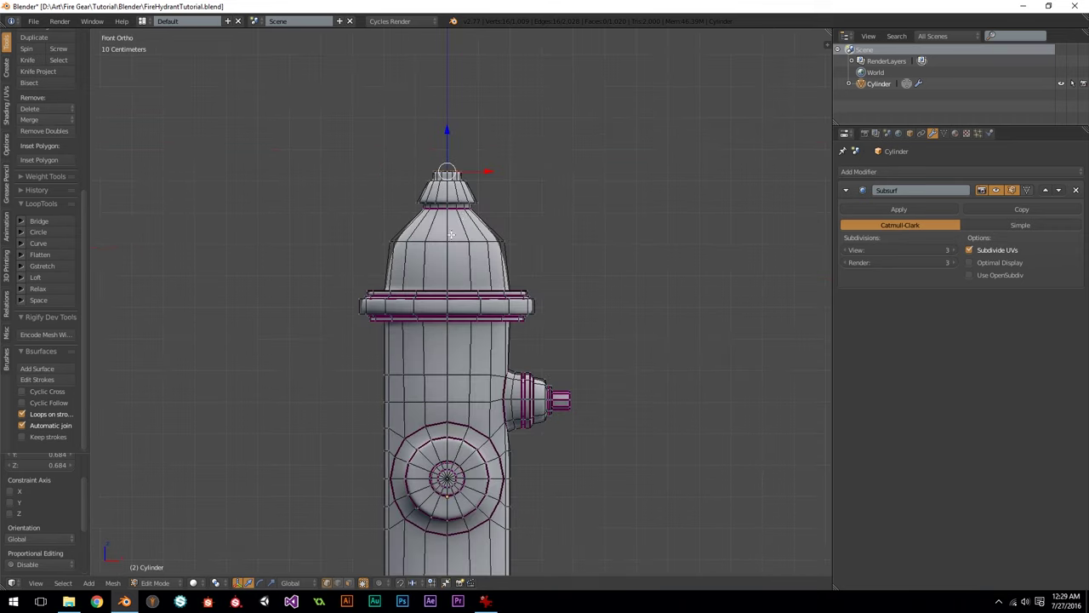
shift+middle_drag(439, 196, 443, 316)
scroll(443, 316, up, 4)
scroll(443, 315, up, 2)
key(KP_7)
shift+middle_drag(420, 88, 444, 250)
scroll(445, 255, up, 6)
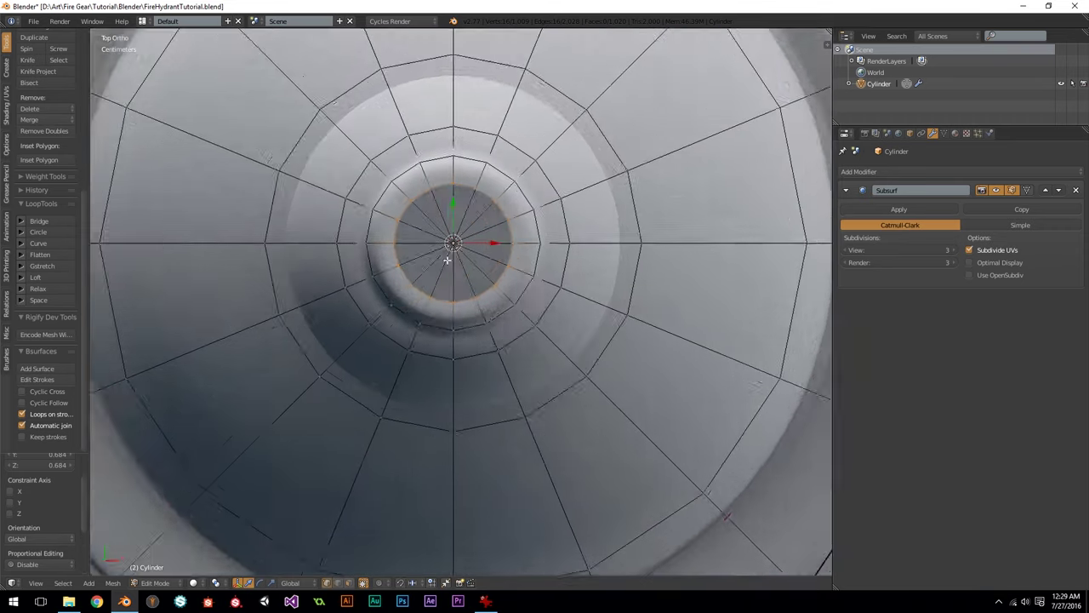
Step: Select every second vertex of the stem's inner top loop and scale them inward to 0.935 to form an octagon
right_click(364, 220)
shift+right_click(382, 155)
shift+right_click(450, 135)
shift+right_click(510, 155)
shift+right_click(532, 221)
shift+right_click(511, 281)
shift+right_click(451, 300)
shift+right_click(389, 277)
key(s)
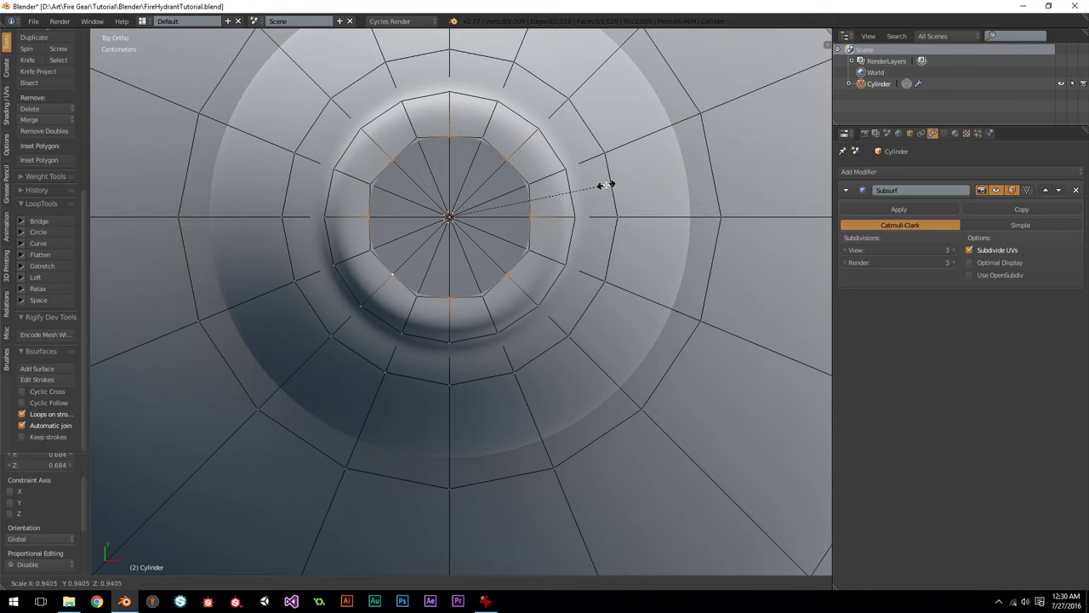
click(603, 184)
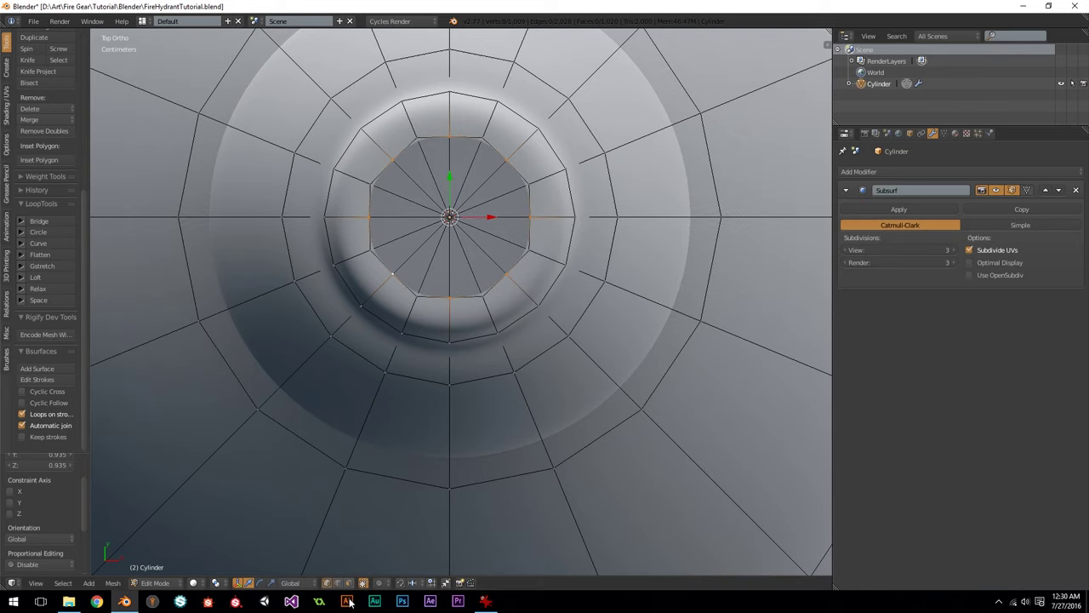
Step: Select the stem's octagonal inner loop and extrude it upward in front view to form the nut's body
key(a)
alt+right_click(431, 302)
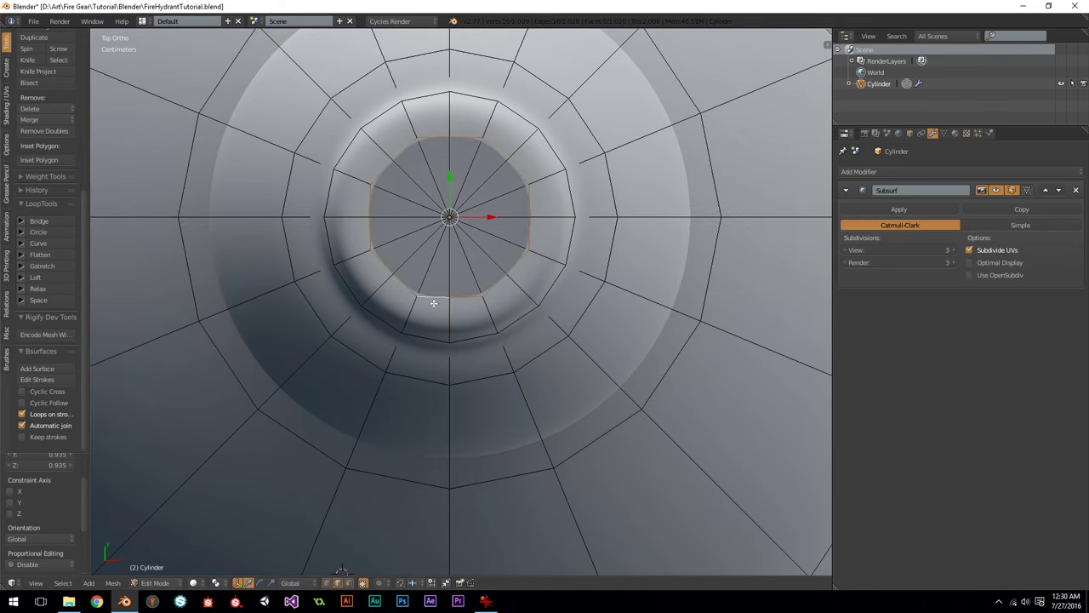
scroll(451, 400, down, 5)
shift+middle_drag(483, 400, 450, 391)
key(n)
right_click(792, 326)
click(791, 323)
shift+middle_drag(498, 247, 535, 275)
key(n)
shift+middle_drag(465, 242, 500, 289)
scroll(524, 310, down, 1)
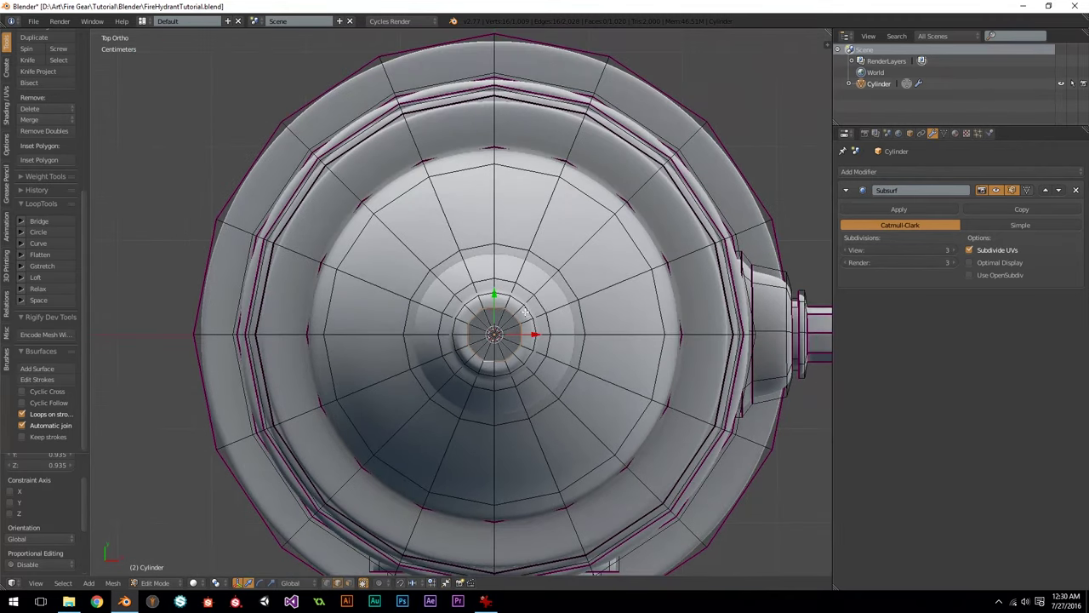
key(KP_1)
scroll(544, 247, up, 5)
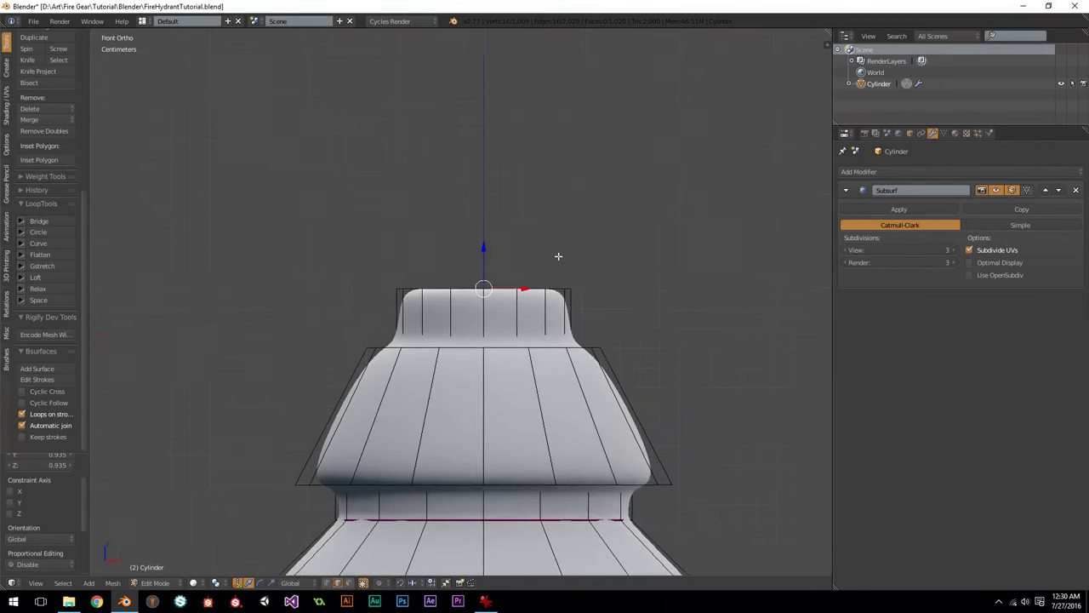
key(e)
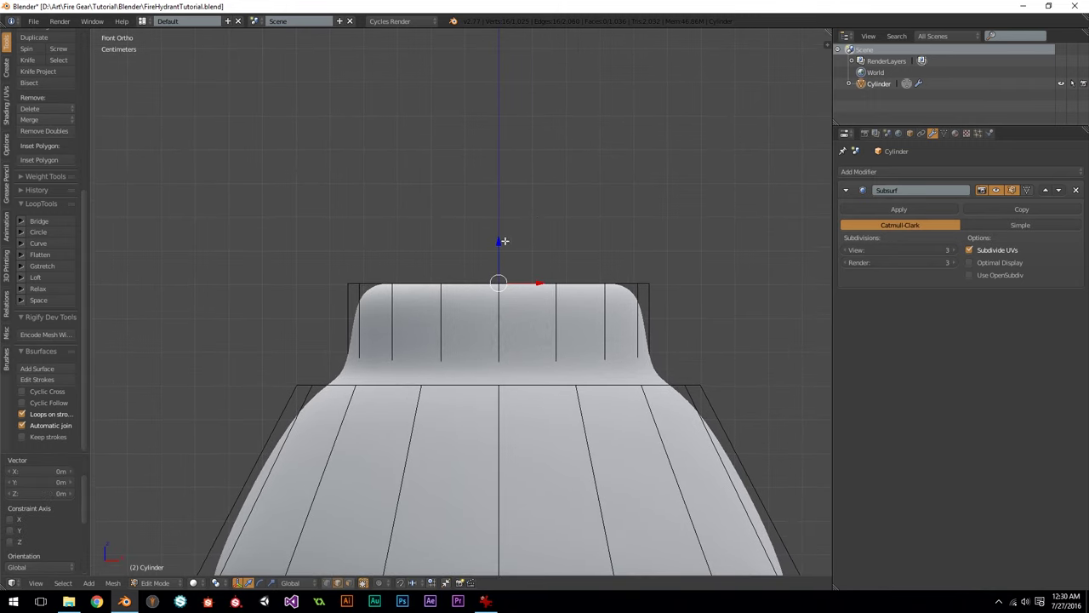
click(506, 77)
Step: Extrude the nut's top loop in place and scale it inward to 0.582, then by a further 0.756
scroll(547, 134, down, 2)
key(e)
right_click(534, 191)
key(s)
click(536, 190)
key(KP_7)
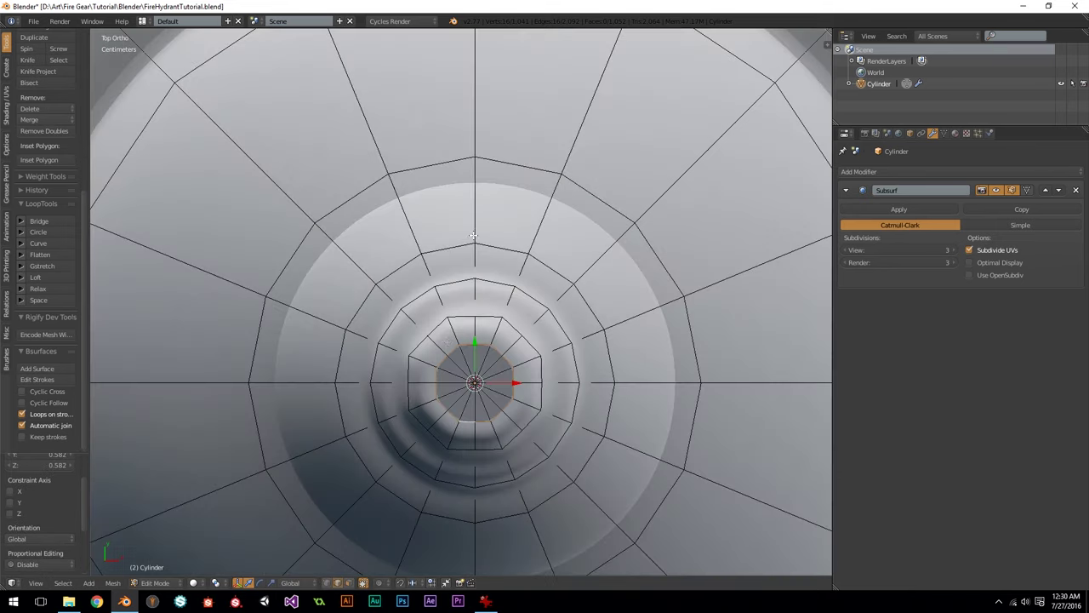
key(e)
right_click(477, 336)
key(s)
click(508, 309)
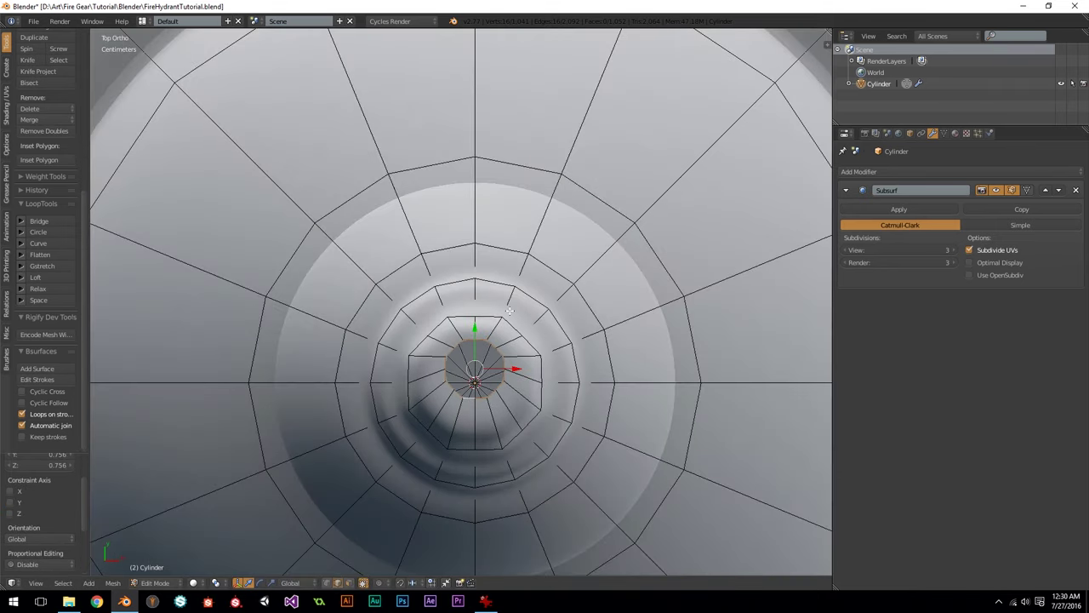
Step: Extrude the nut's inner top loop upward in side view to form a short tip
key(KP_3)
key(e)
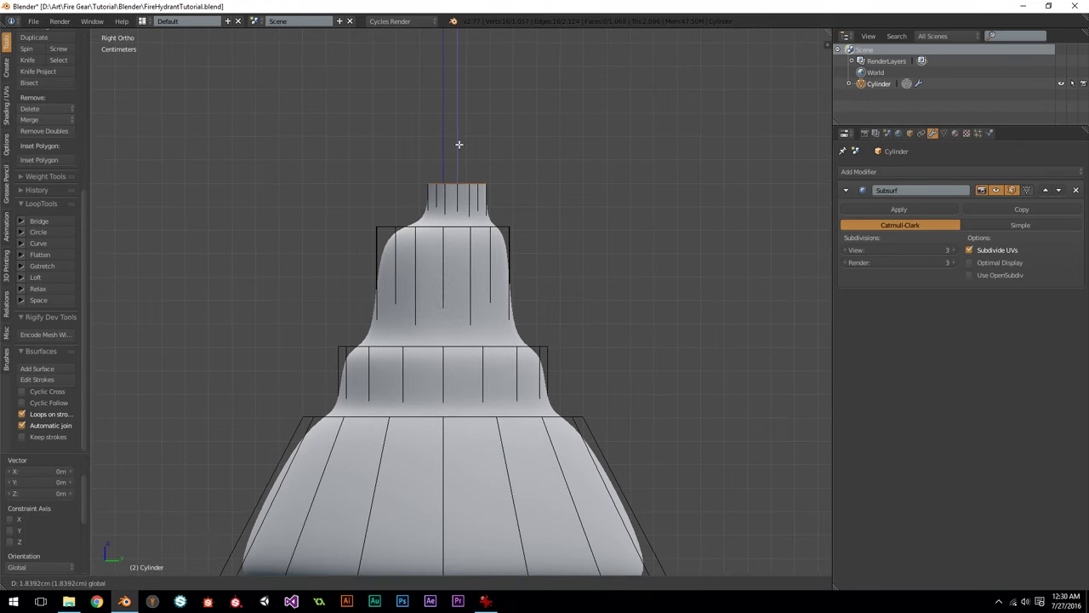
click(462, 145)
Step: Extrude the tip's top loop in place, scale it inward and merge its vertices at the center to close the top
key(KP_7)
key(e)
right_click(480, 174)
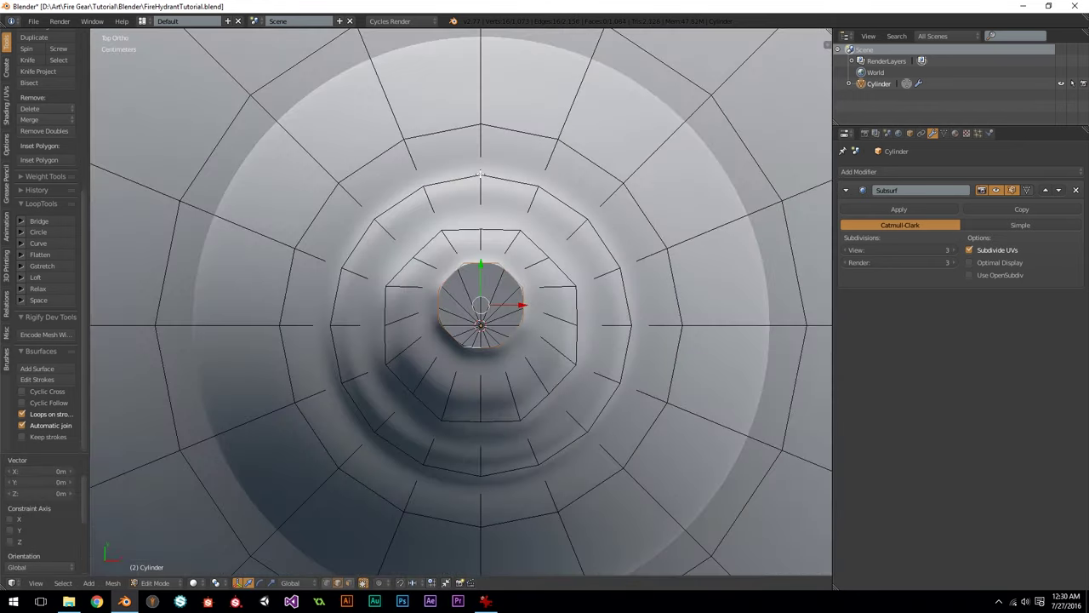
key(s)
click(492, 195)
key(w)
click(492, 196)
click(492, 195)
scroll(506, 315, down, 1)
Step: Crease the stem's top and bottom edge loops and the tapered cap's upper rim to 1
key(KP_1)
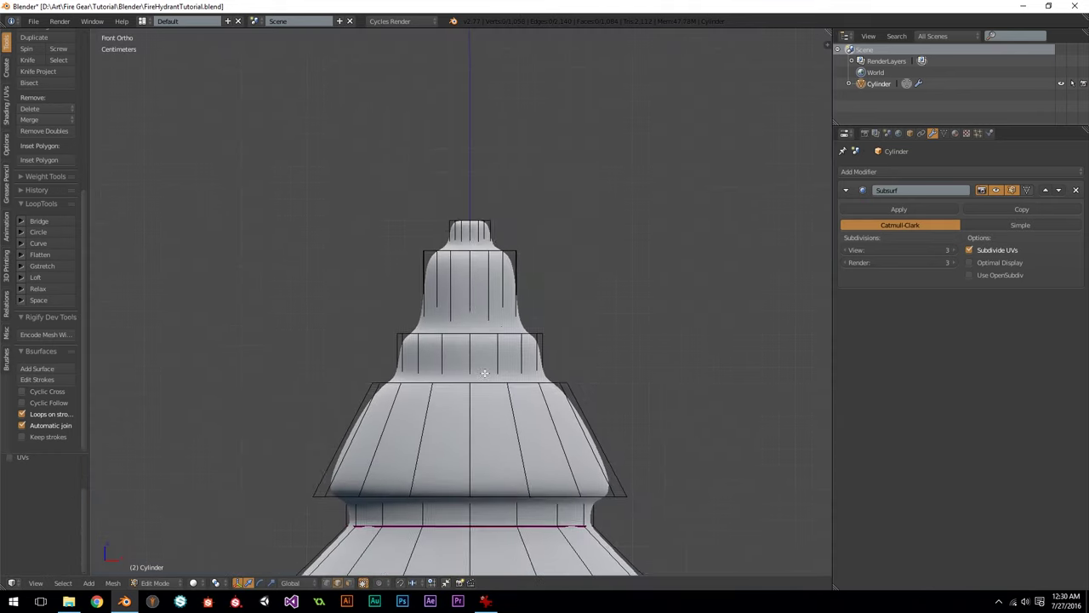
scroll(484, 331, up, 3)
alt+right_click(458, 249)
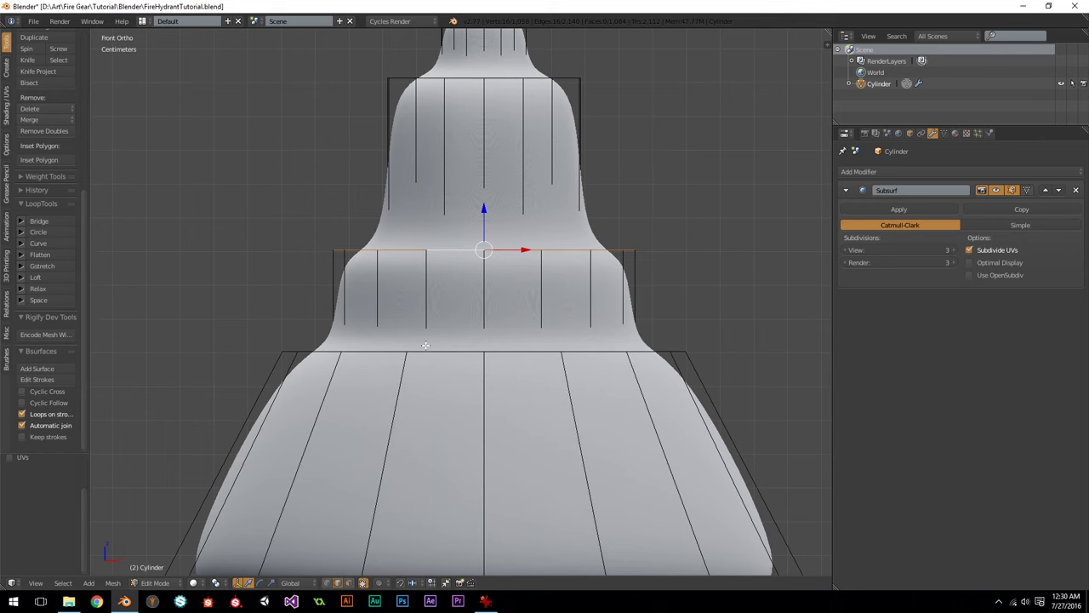
key(z)
alt+shift+right_click(447, 350)
scroll(465, 335, down, 2)
middle_drag(465, 335, 437, 364)
alt+shift+right_click(435, 365)
alt+shift+right_click(445, 361)
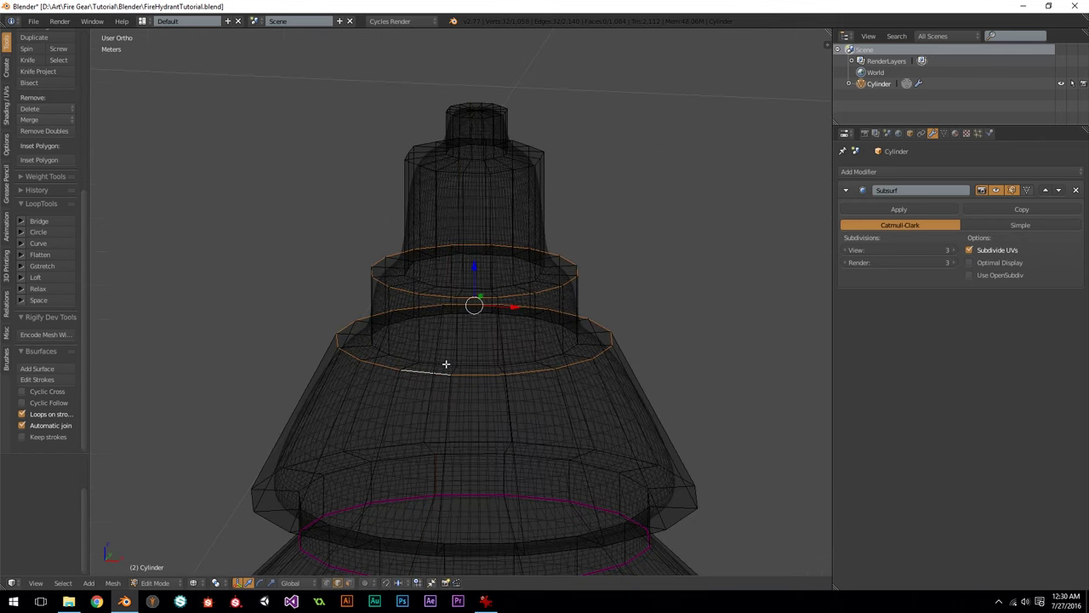
key(z)
key(shift+e)
key(1)
key(Return)
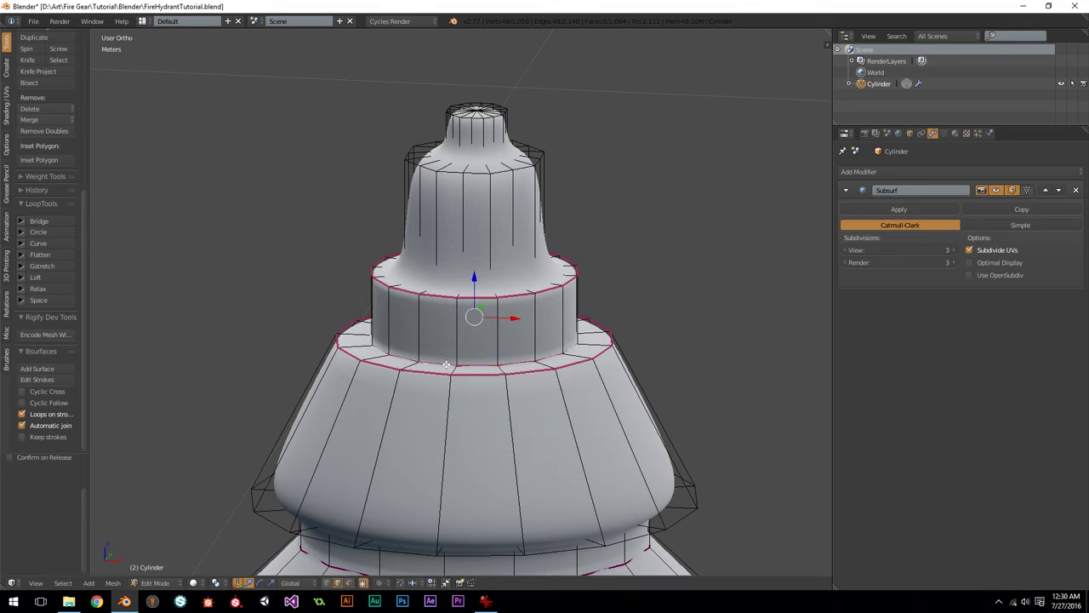
Step: Select the tapered cap's lower outer edge loop and set its crease to 1
shift+middle_drag(416, 490, 464, 376)
alt+right_click(319, 408)
key(shift+e)
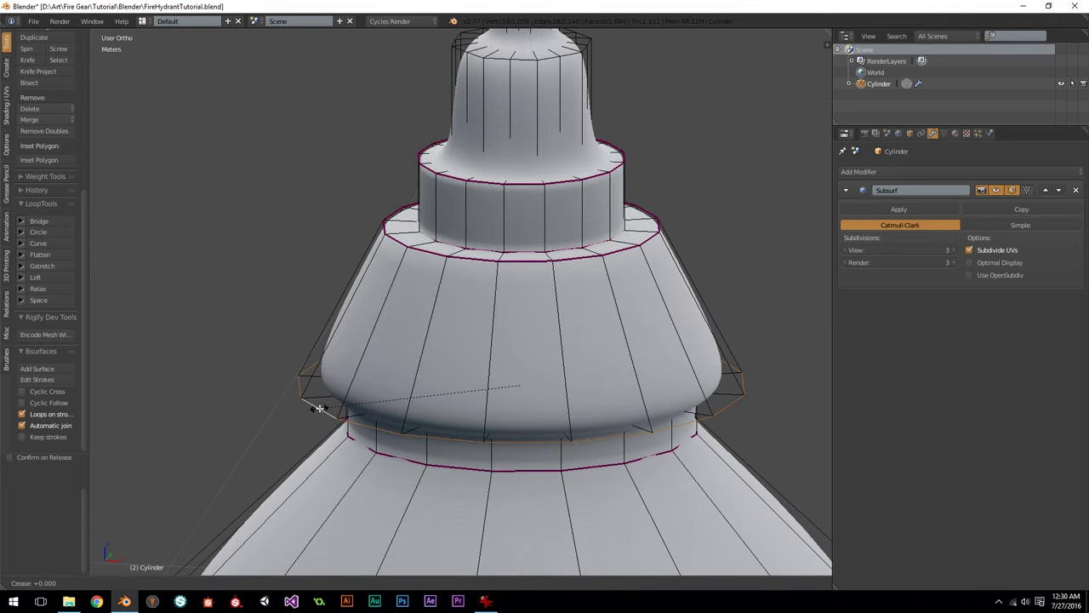
key(1)
key(Return)
shift+middle_drag(502, 335, 501, 419)
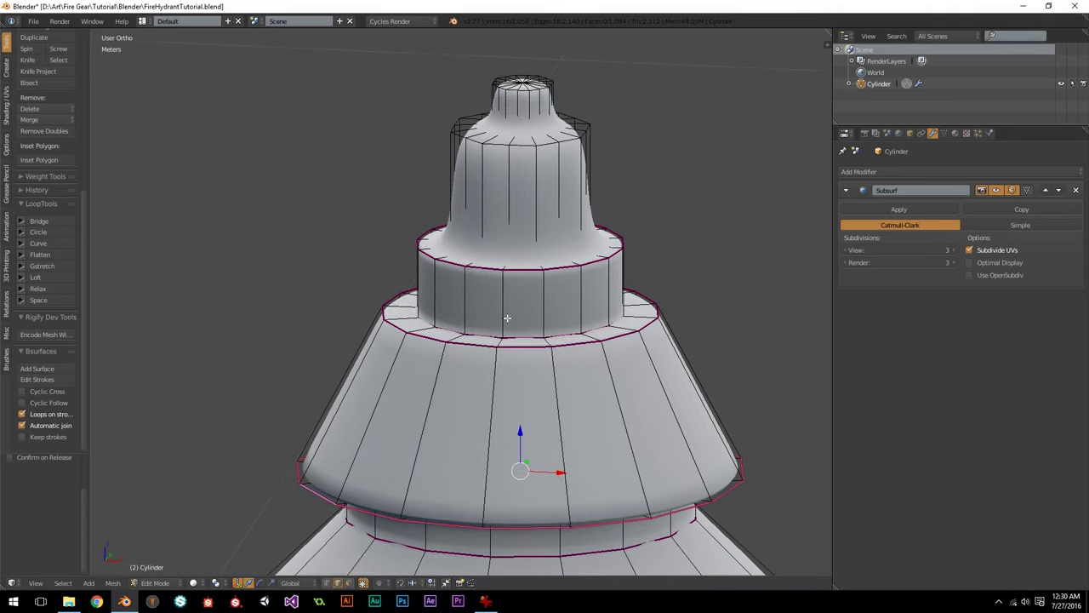
Step: Crease the nut's top outer loop and the loop at its base to 1
shift+middle_drag(507, 266, 469, 387)
scroll(469, 387, up, 2)
alt+right_click(489, 207)
key(shift+e)
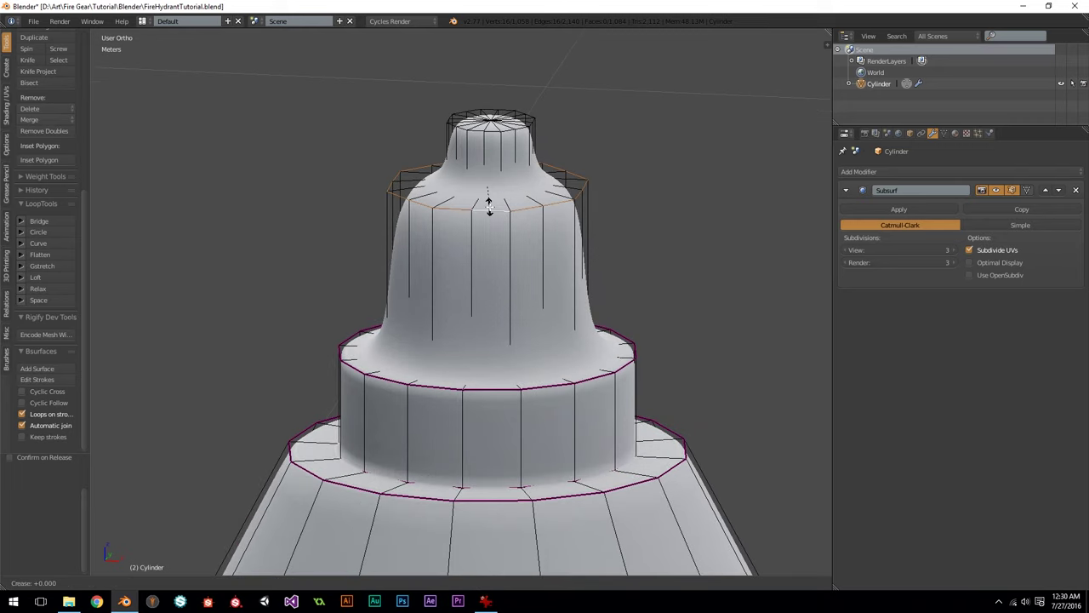
key(1)
key(Return)
key(z)
alt+right_click(487, 377)
key(z)
key(shift+e)
key(1)
key(Return)
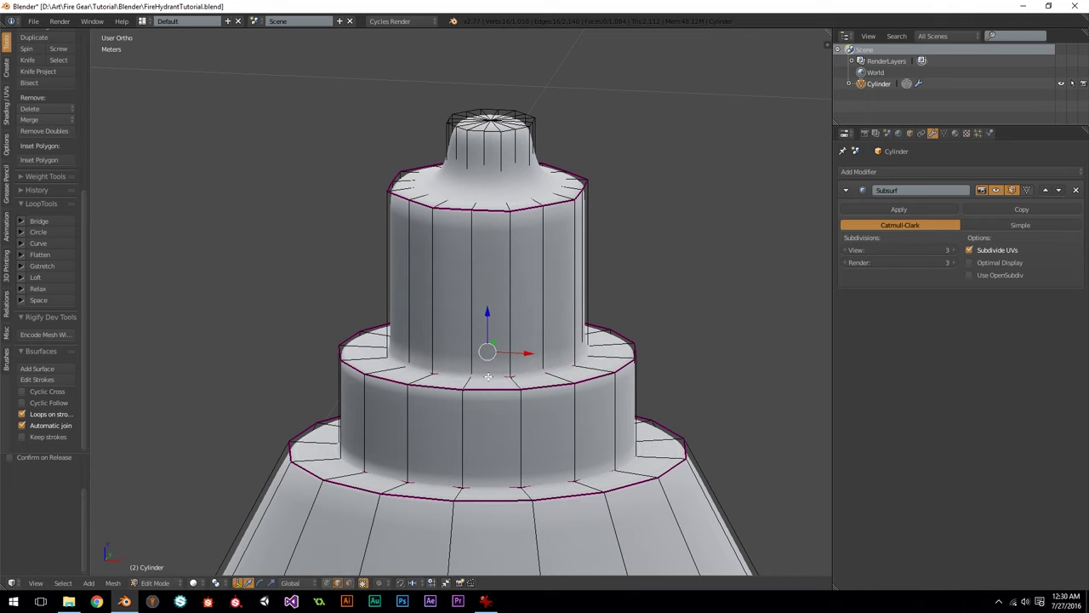
Step: Select the top and bottom edge loops of the small tip and crease them to 1
key(z)
middle_drag(513, 159, 498, 246)
alt+right_click(478, 231)
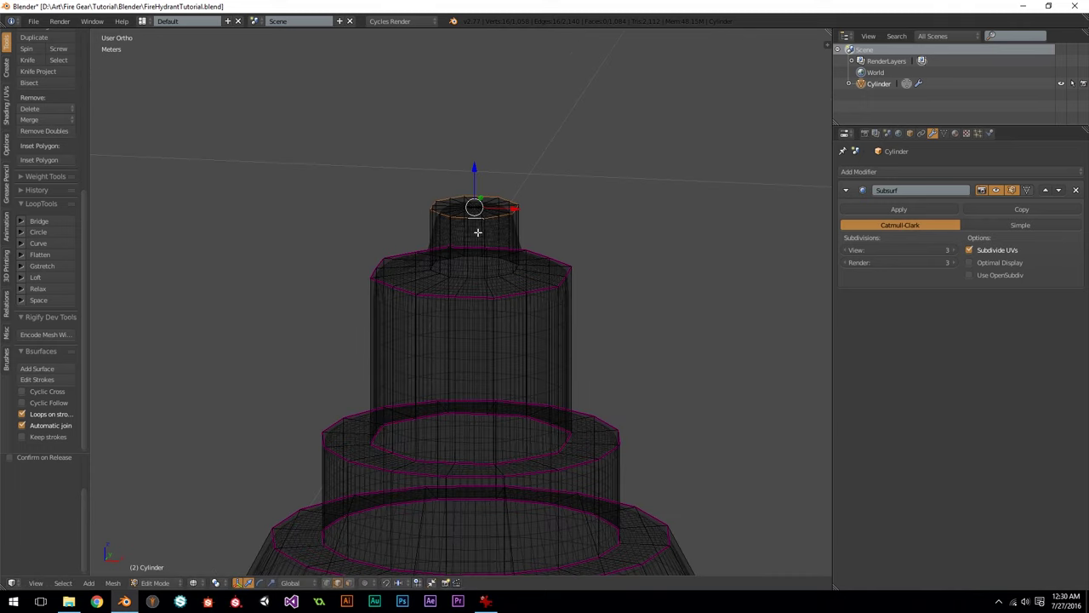
alt+shift+right_click(475, 276)
key(shift+e)
key(1)
key(Return)
key(z)
Step: Select the nut's vertical corner edges around the octagon and set their crease to 1
scroll(436, 384, up, 2)
scroll(436, 384, down, 1)
right_click(418, 331)
middle_drag(497, 346, 418, 374)
shift+right_click(428, 445)
shift+right_click(499, 419)
shift+right_click(419, 375)
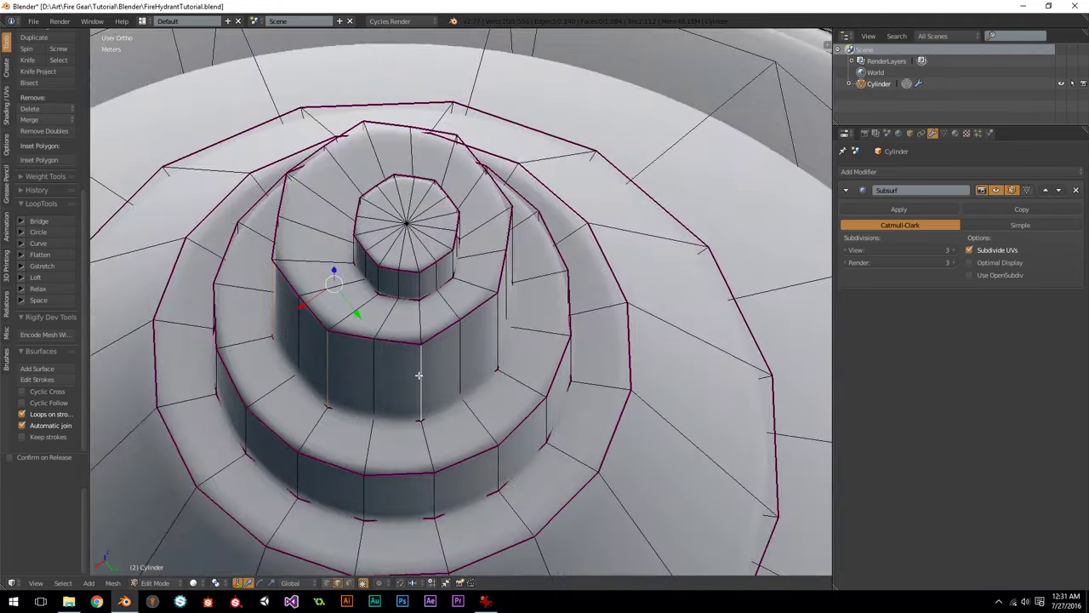
shift+right_click(496, 319)
middle_drag(511, 320, 578, 380)
shift+right_click(551, 333)
shift+right_click(578, 376)
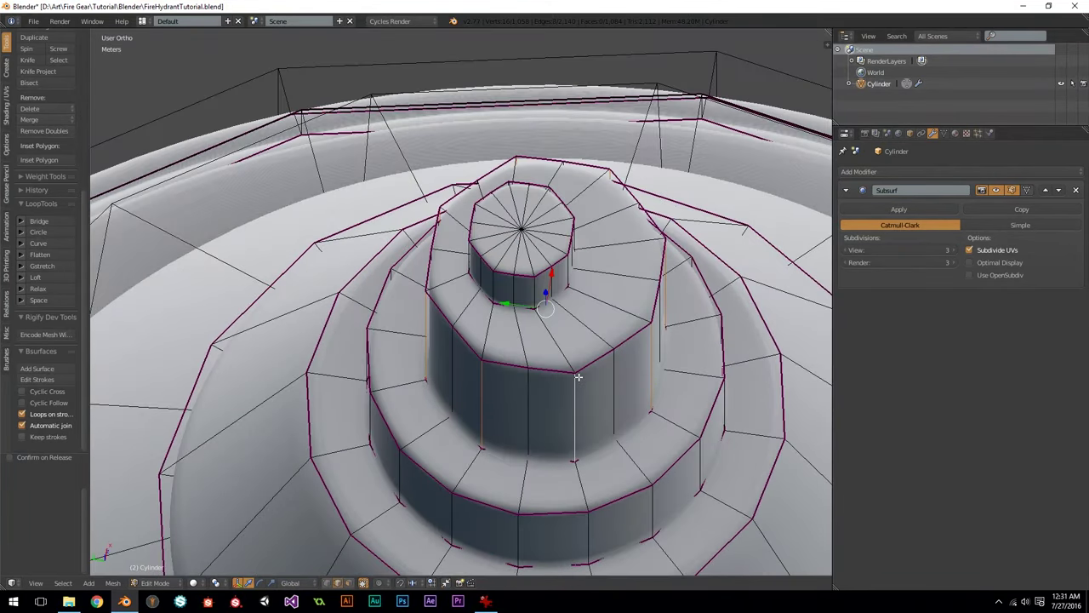
key(shift+e)
key(1)
key(Return)
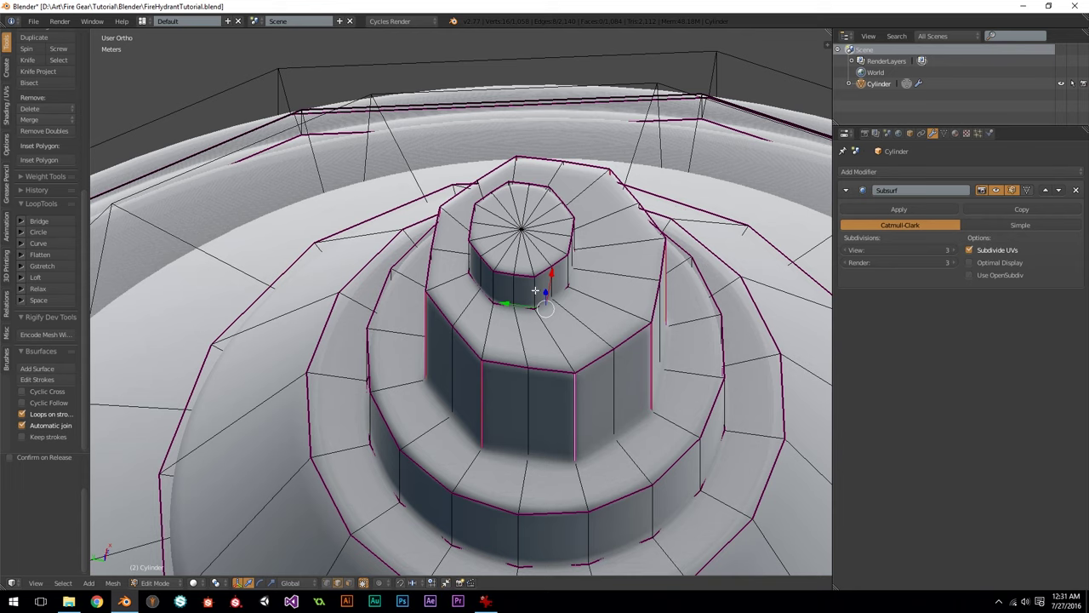
Step: Crease the vertical corner edges of the small tip and check the smoothed hydrant in Object Mode
middle_drag(511, 292, 400, 364)
shift+right_click(400, 364)
shift+right_click(441, 376)
shift+right_click(474, 371)
shift+right_click(500, 344)
middle_drag(518, 352, 417, 255)
shift+right_click(418, 251)
shift+right_click(453, 236)
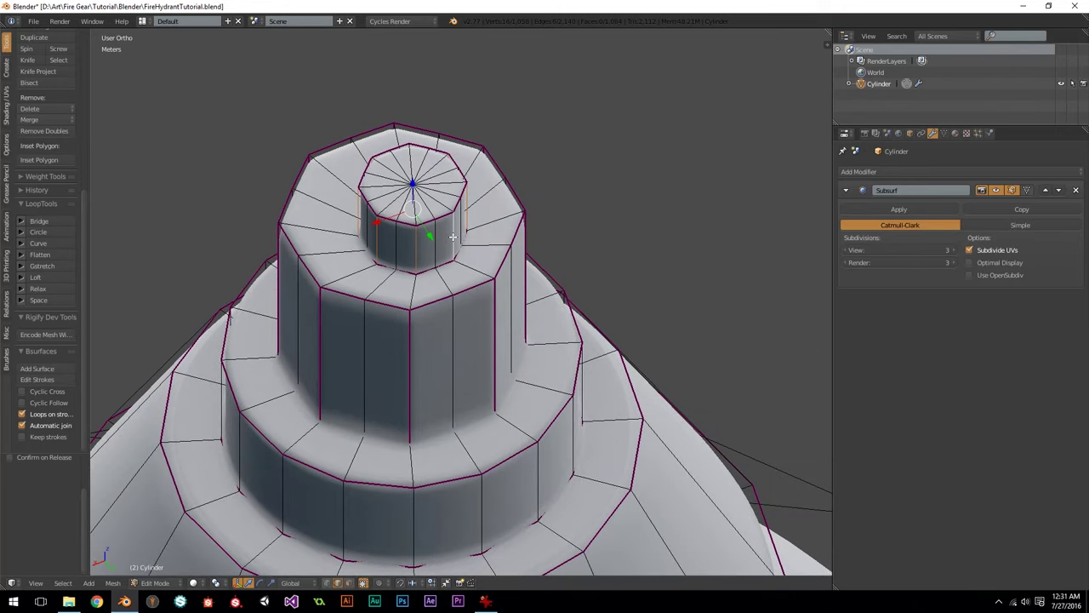
shift+right_click(452, 236)
key(KP_1)
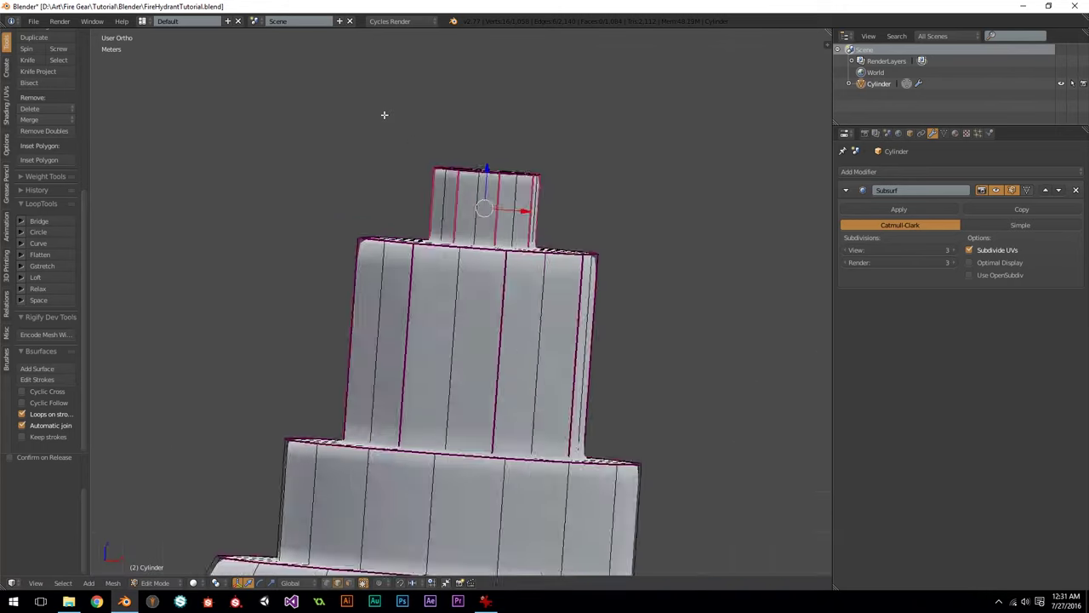
key(Tab)
scroll(517, 381, down, 4)
scroll(526, 396, up, 4)
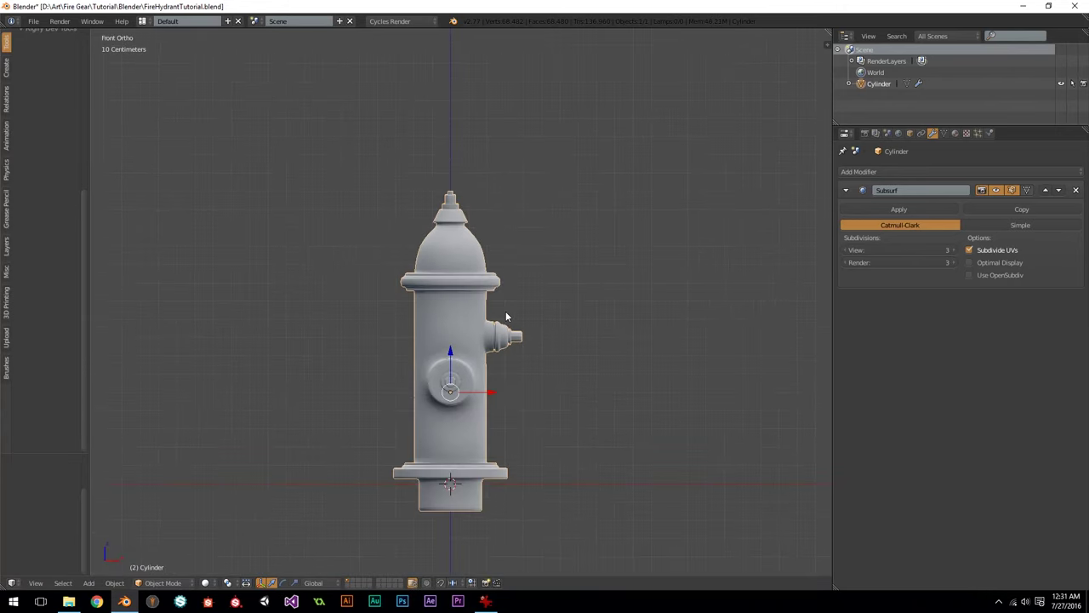
Step: In face selection, extrude the ring of neck faces beneath the tapered cap and shrink it inward by about 0.0113
key(Tab)
scroll(456, 283, up, 5)
click(348, 583)
shift+middle_drag(495, 119, 464, 244)
scroll(465, 244, up, 3)
alt+right_click(422, 253)
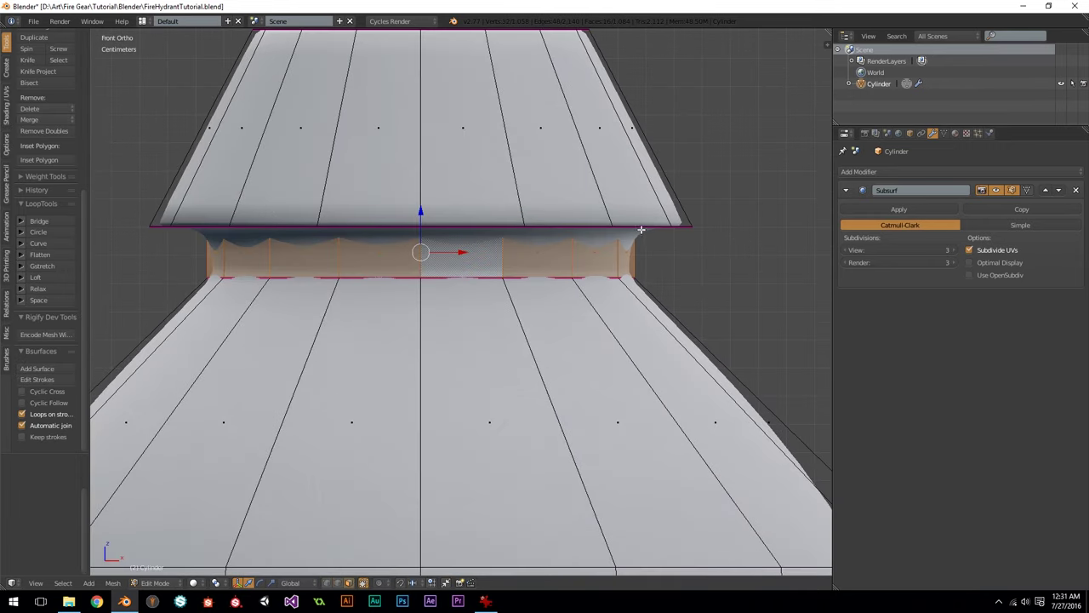
key(s)
key(z)
key(0)
key(Return)
key(alt+s)
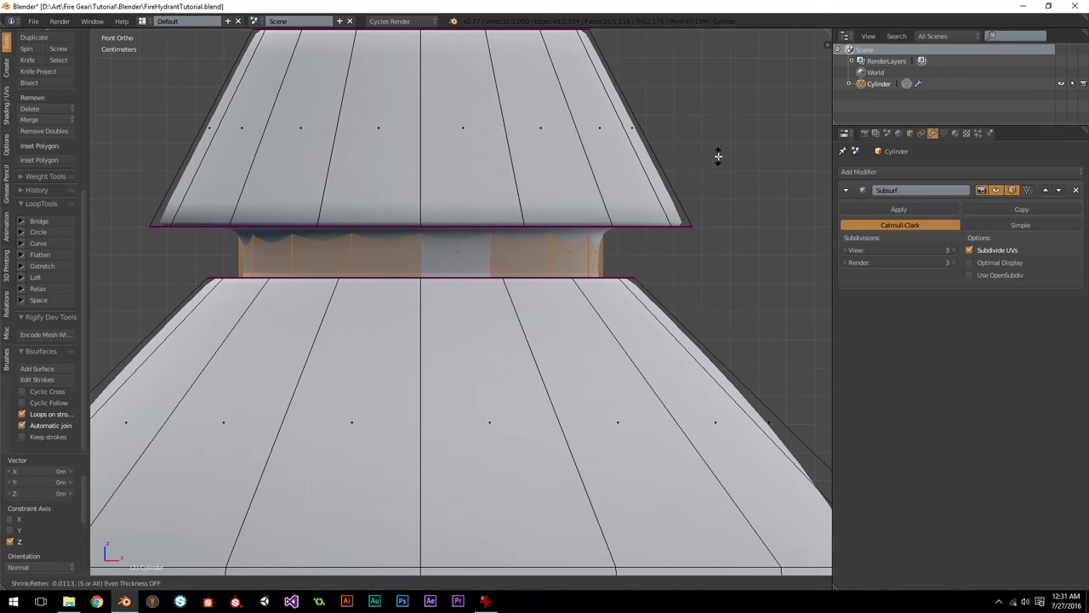
click(718, 155)
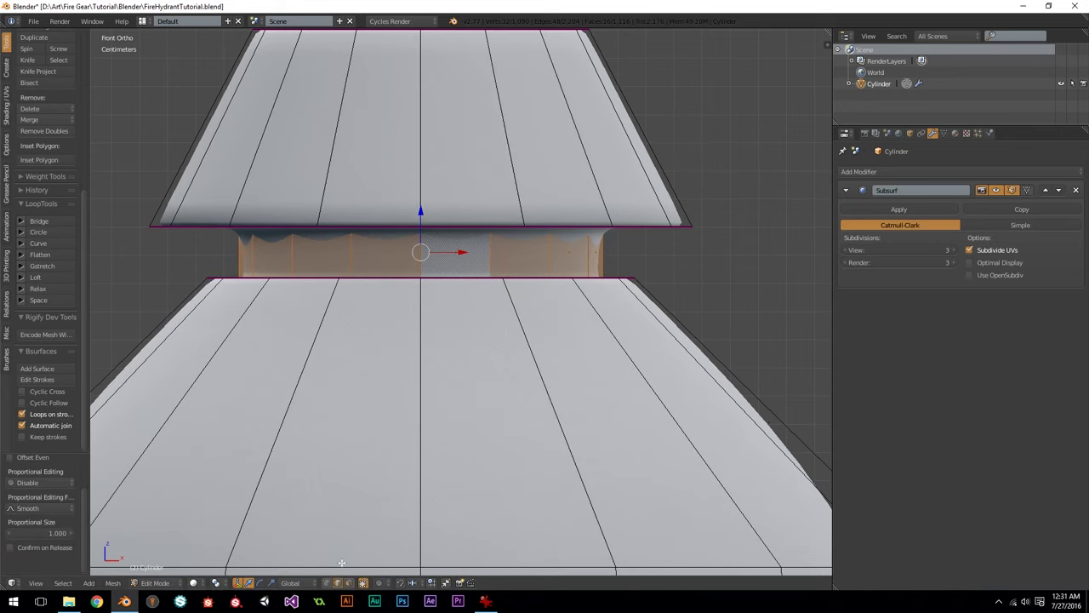
Step: Crease the inner edge loops of the recessed neck under the cap, save the file and return to Object Mode
key(z)
middle_drag(420, 316, 389, 249)
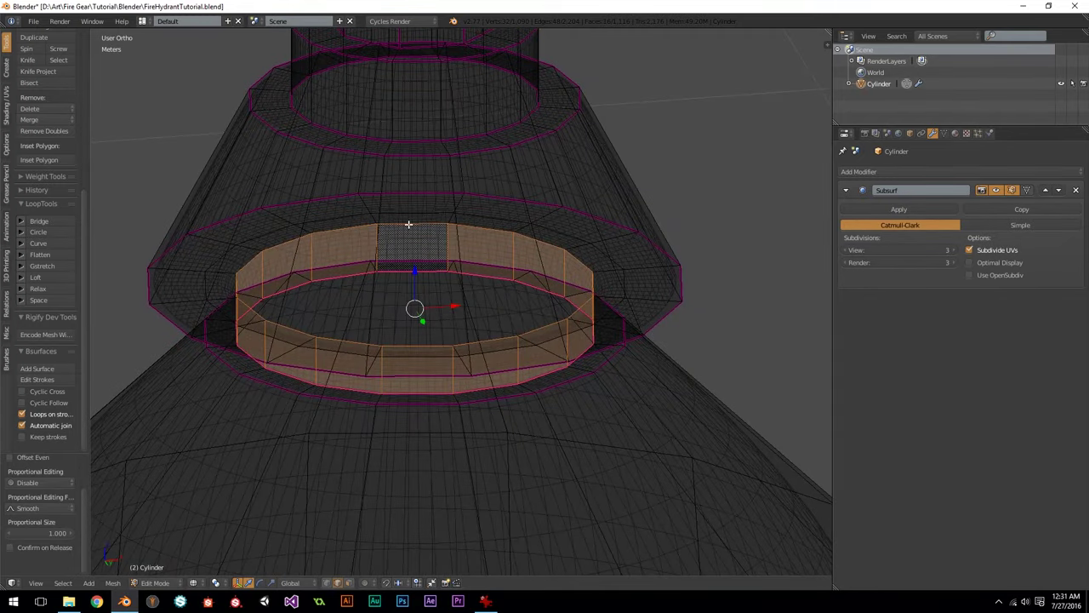
alt+click(408, 224)
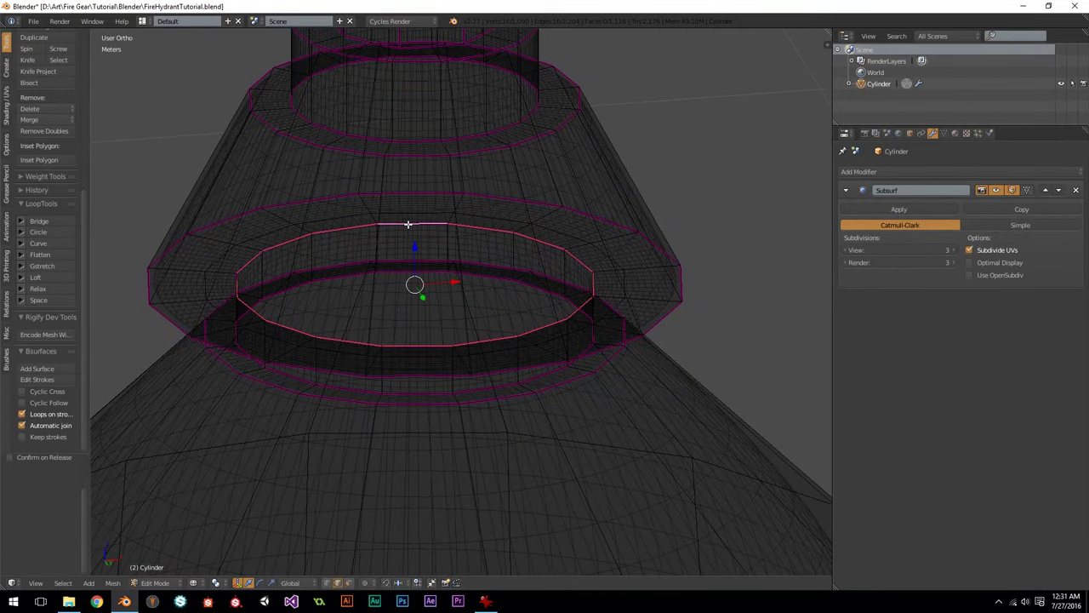
key(Tab)
key(z)
scroll(441, 317, down, 5)
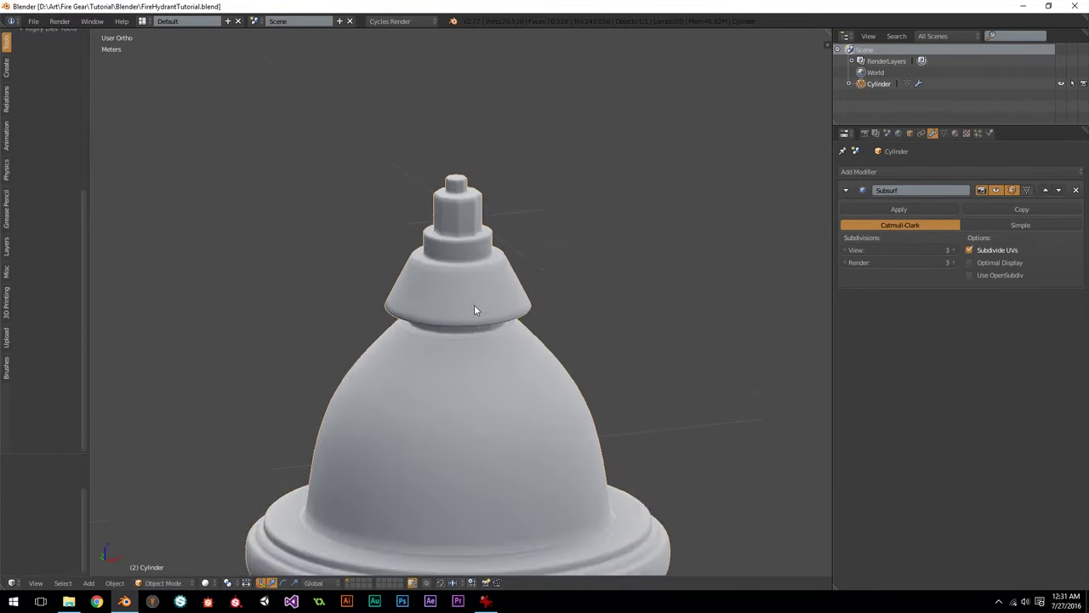
Step: Examine the whole hydrant in front view, from the dome's nut down to the base flange
key(KP_1)
scroll(475, 306, down, 9)
shift+middle_drag(470, 441, 470, 369)
scroll(471, 369, up, 3)
scroll(516, 352, down, 1)
shift+middle_drag(536, 337, 538, 227)
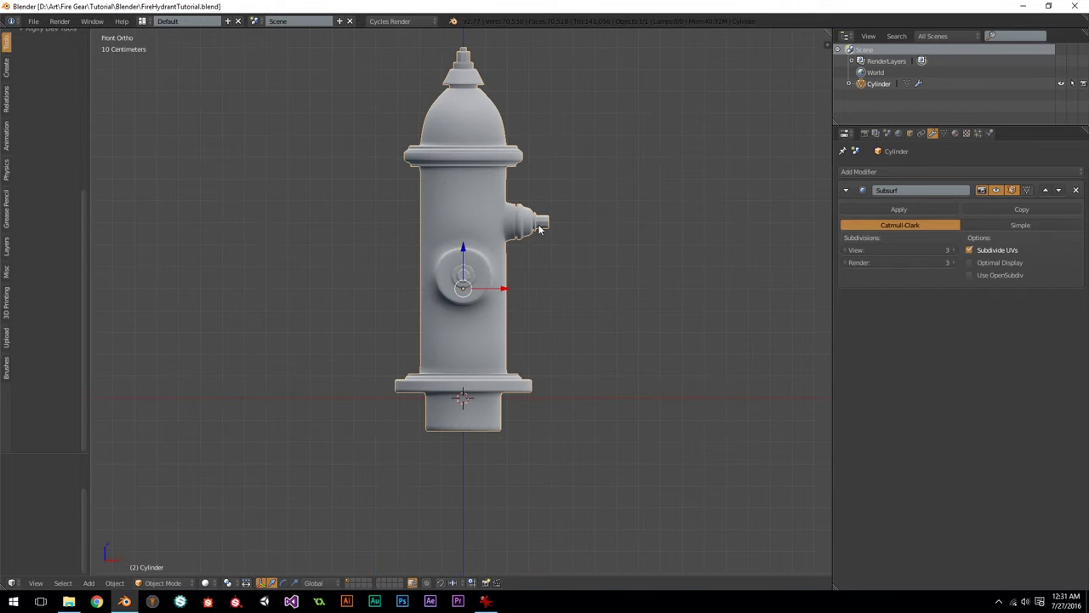
scroll(538, 228, up, 1)
scroll(482, 337, down, 2)
scroll(493, 343, up, 3)
shift+middle_drag(543, 308, 546, 280)
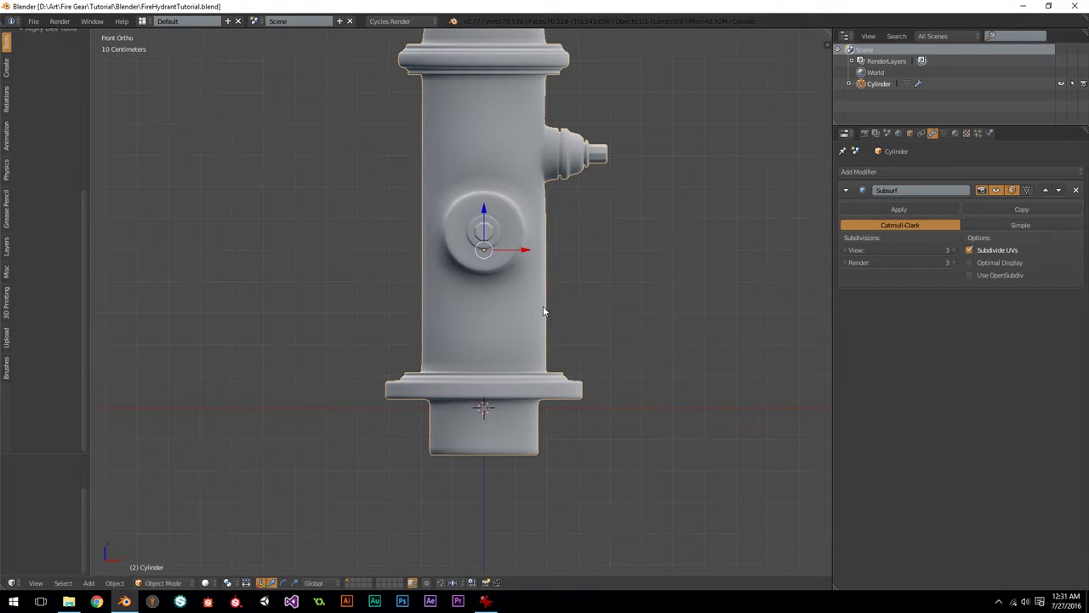
Step: Switch to IrfanView and look through the hydrant reference photos for details still missing from the model
key(alt+Tab)
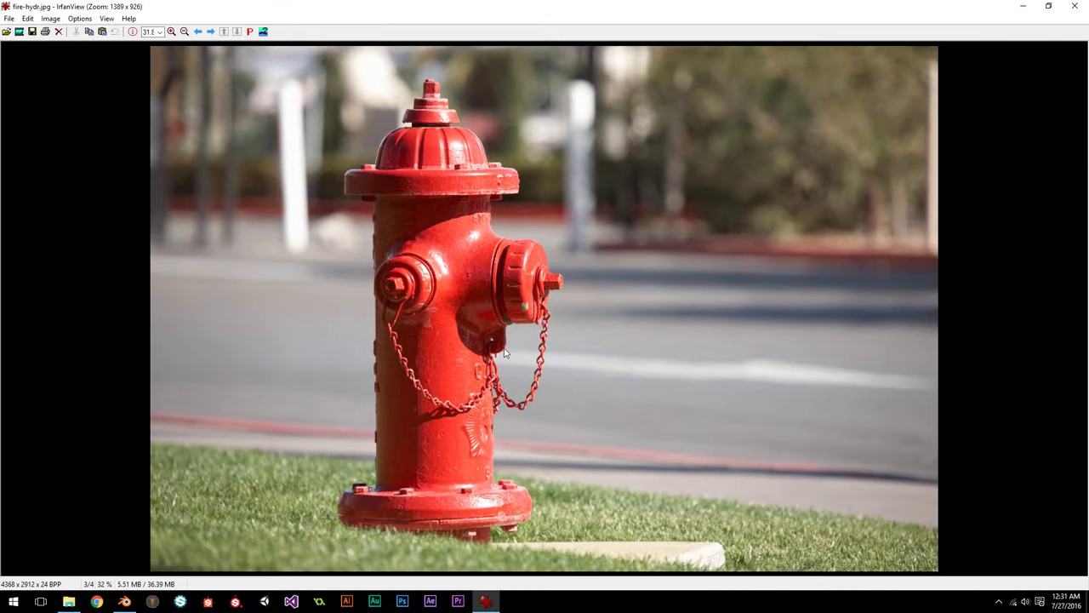
key(Right)
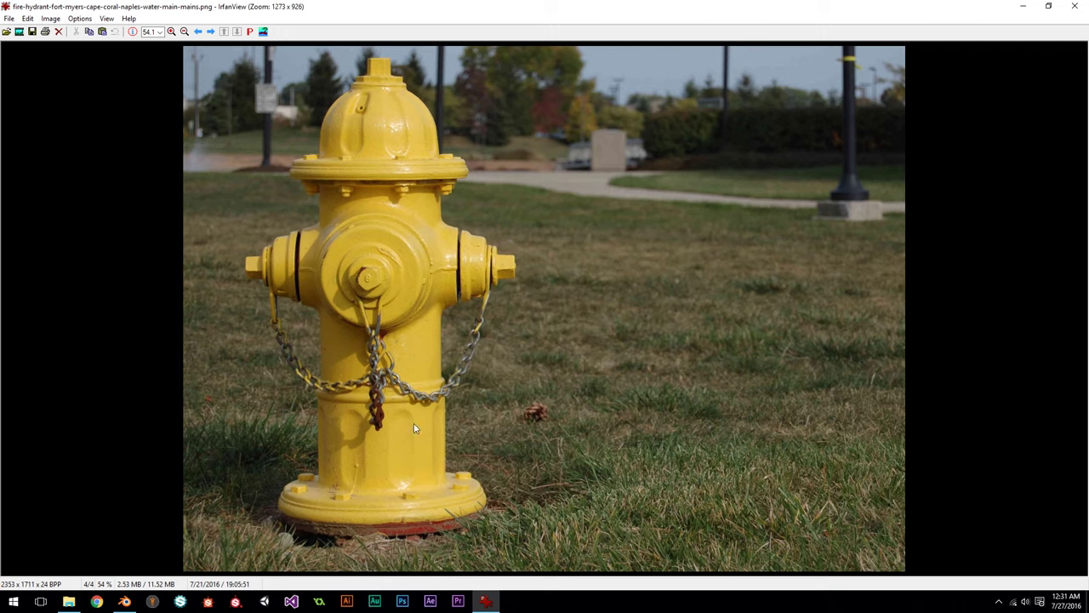
key(Right)
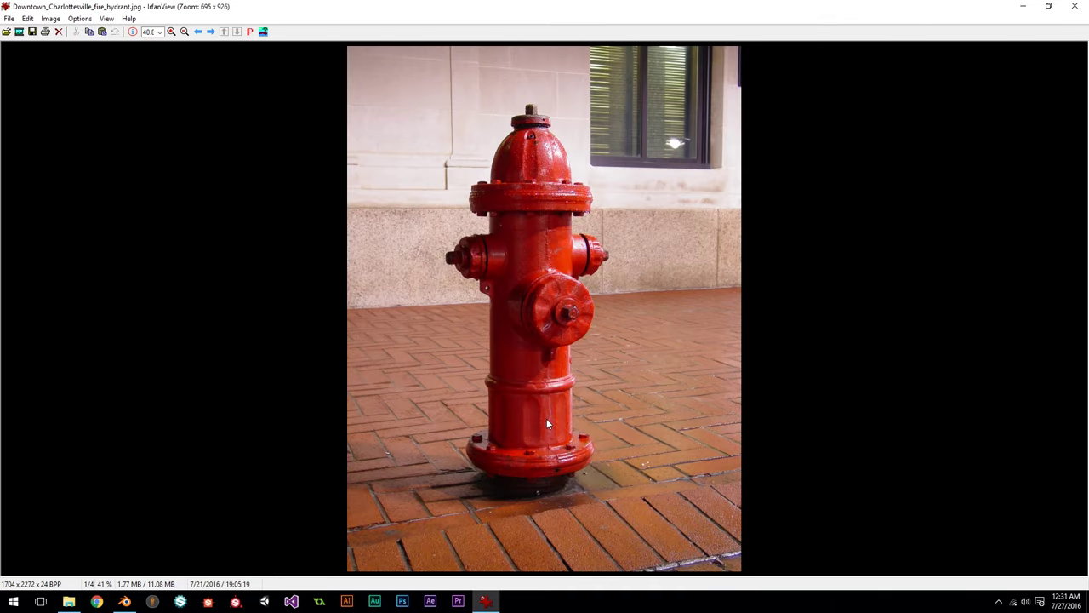
key(Right)
key(Right)
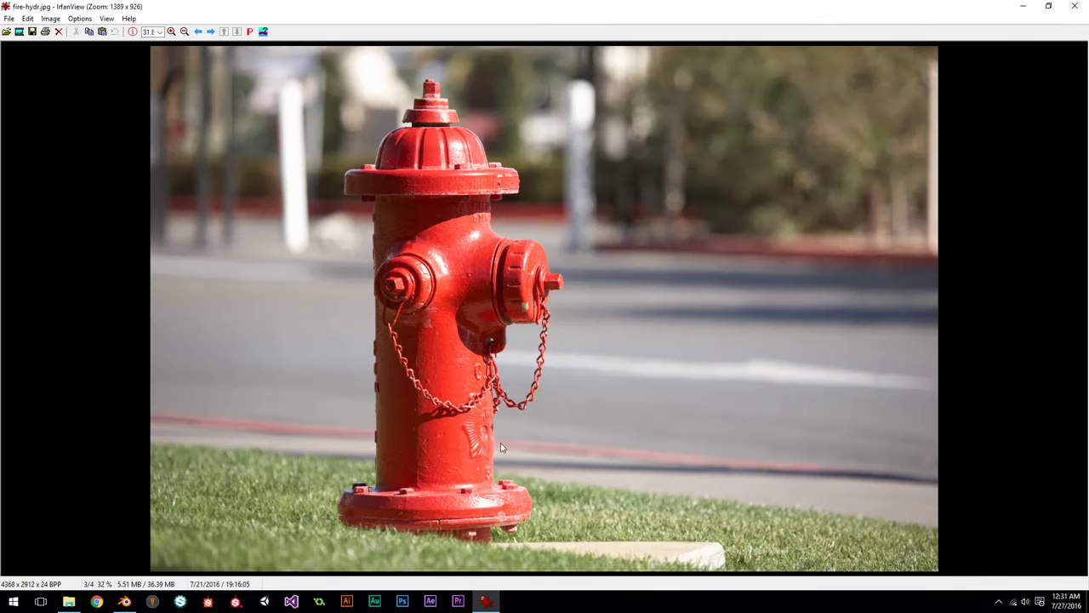
Step: Check the yellow hydrant photo, return to Blender, and add a Z-flattened edge loop around the lower barrel, raised about 8.9 cm
key(Right)
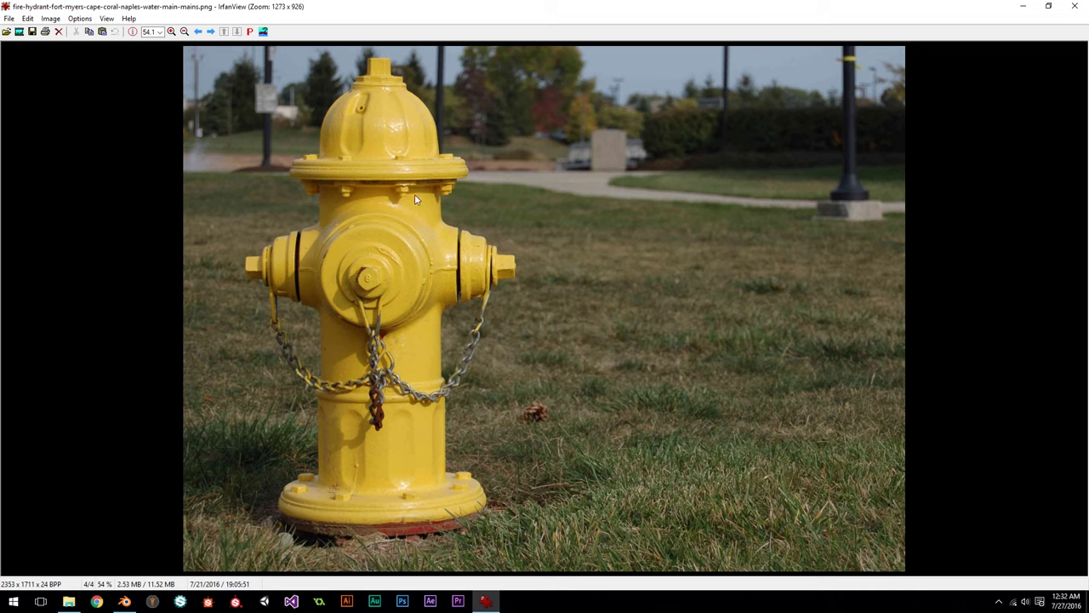
drag(444, 6, 0, 59)
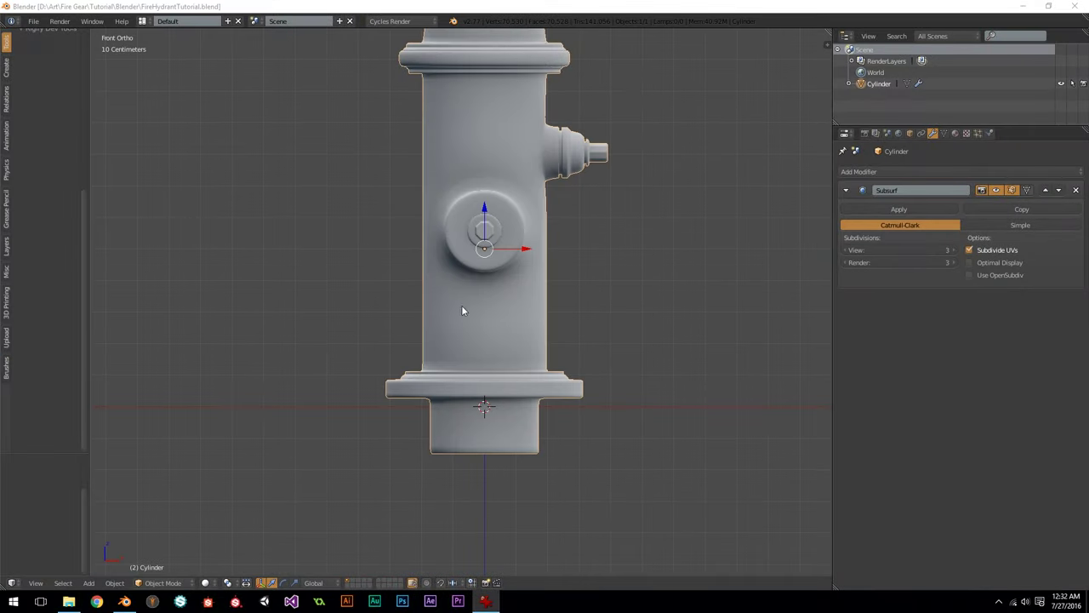
key(Tab)
scroll(462, 311, up, 4)
key(ctrl+r)
click(510, 299)
key(s)
key(z)
key(0)
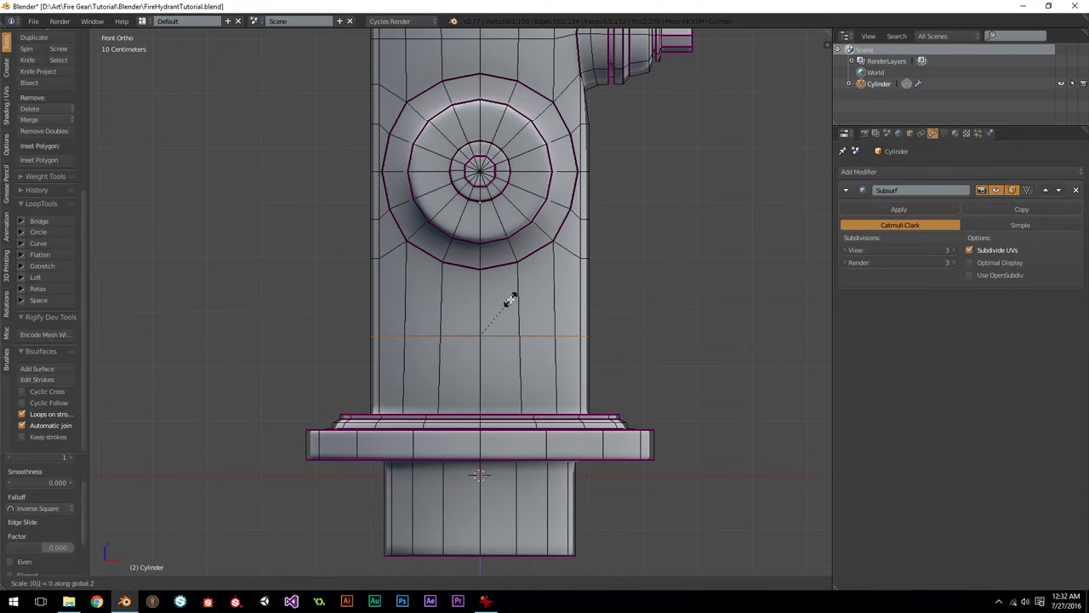
key(Return)
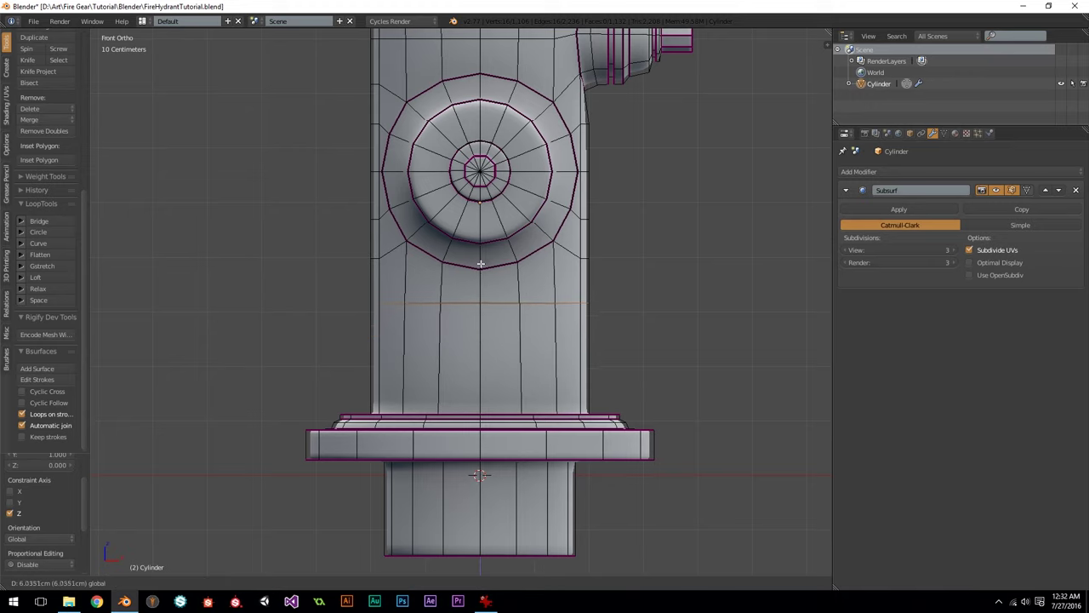
drag(479, 252, 480, 252)
shift+middle_drag(497, 294, 484, 309)
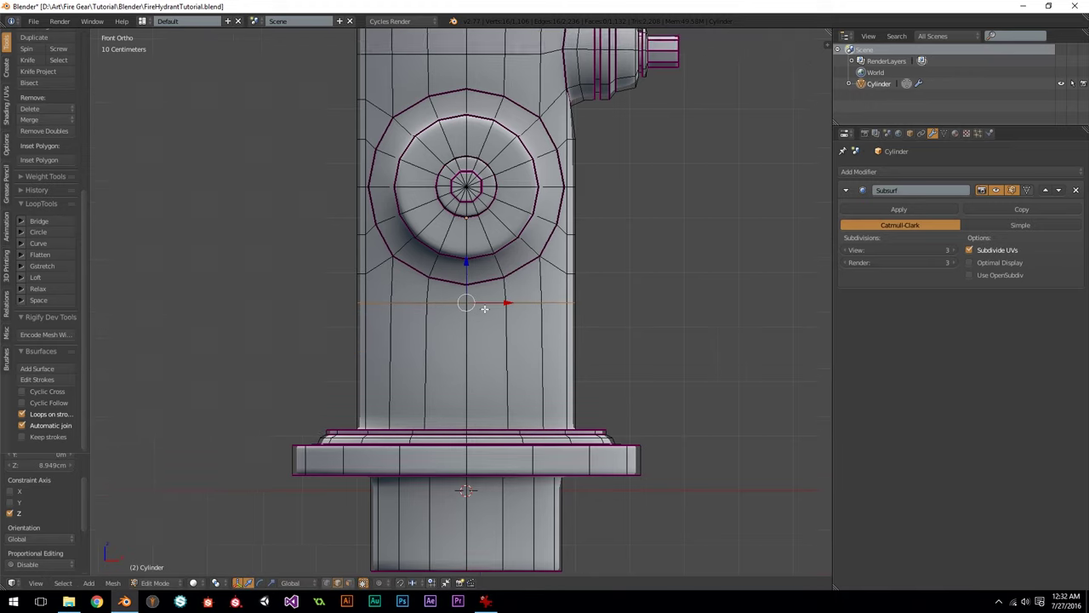
Step: Add a second edge loop around the lower barrel and move it up along Z to just beneath the first loop
scroll(492, 313, up, 2)
key(ctrl+r)
click(514, 316)
right_click(514, 317)
key(g)
key(z)
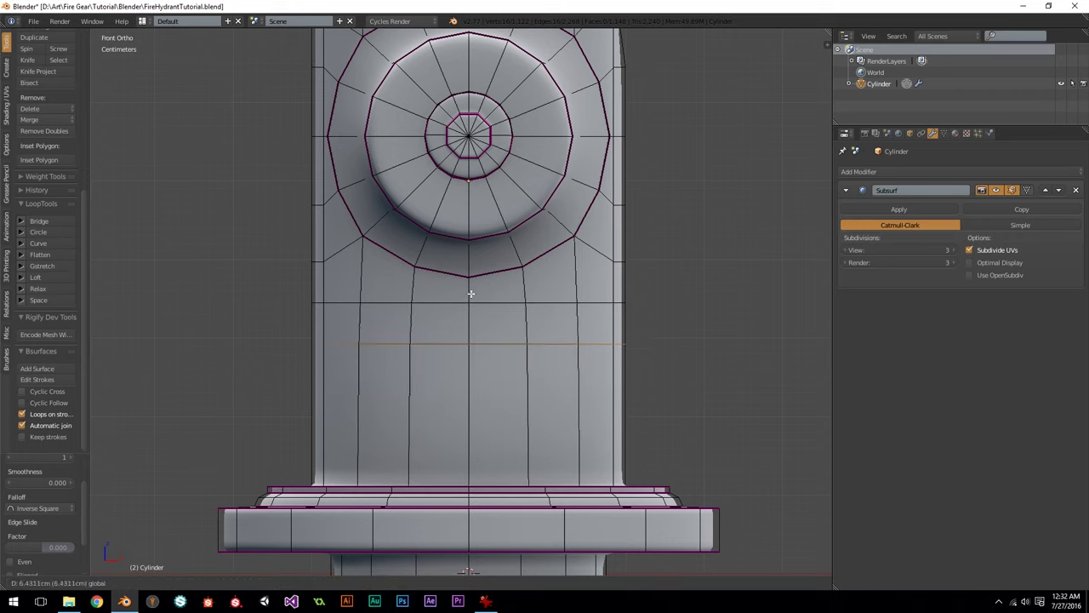
click(621, 313)
Step: Add a centred edge loop between the two close loops and scale it outward to about 1.061 as a raised band
key(ctrl+r)
click(621, 313)
right_click(622, 313)
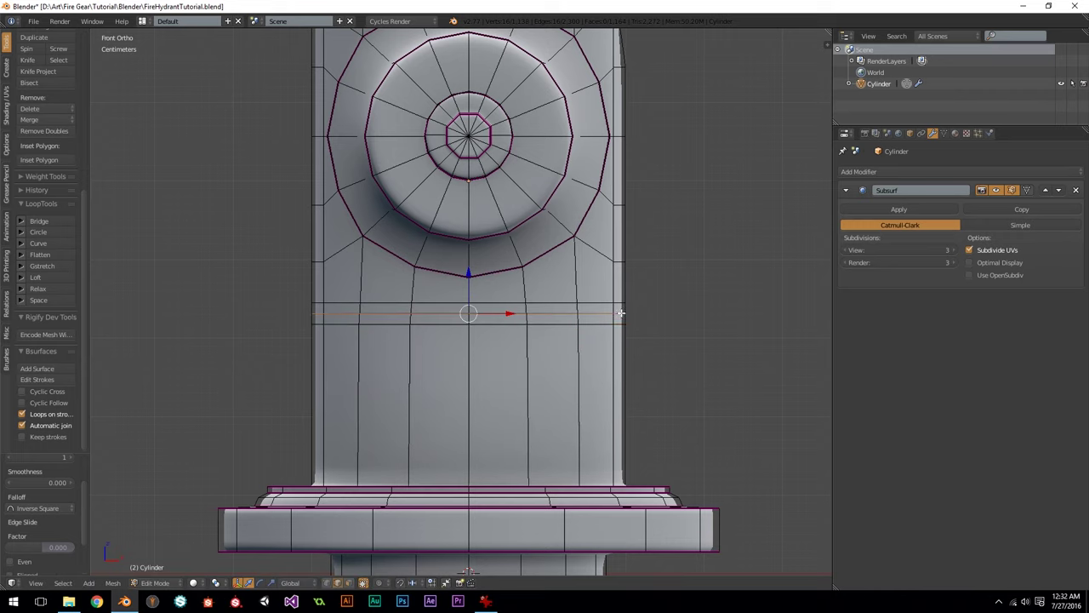
key(s)
click(669, 311)
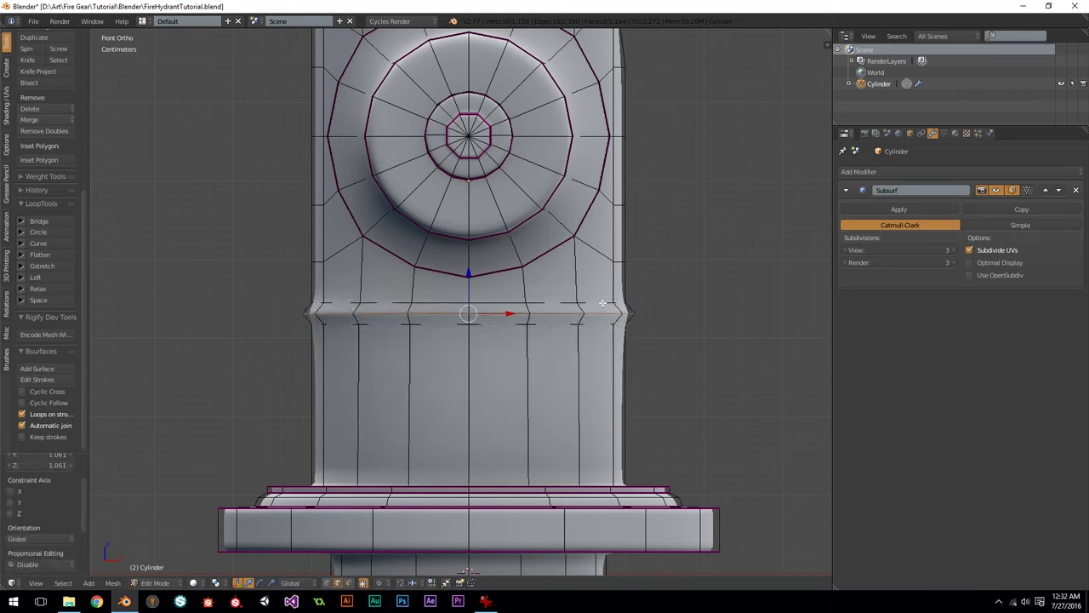
Step: Crease the edge loops directly above and below the raised band with a value of 1 and return to Object Mode
key(shift+e)
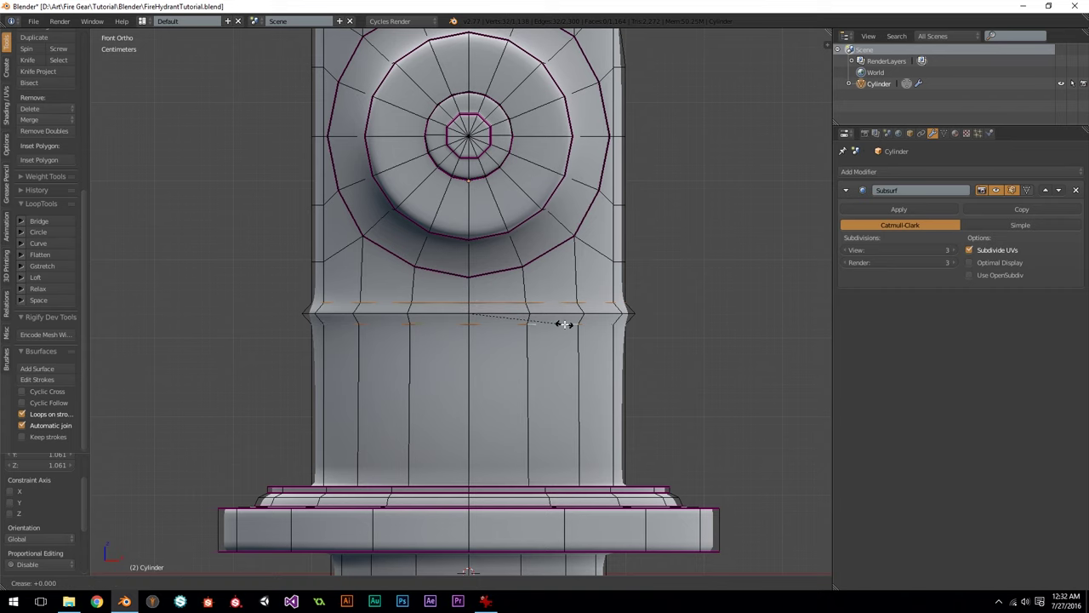
key(1)
key(Return)
key(Tab)
scroll(612, 315, up, 1)
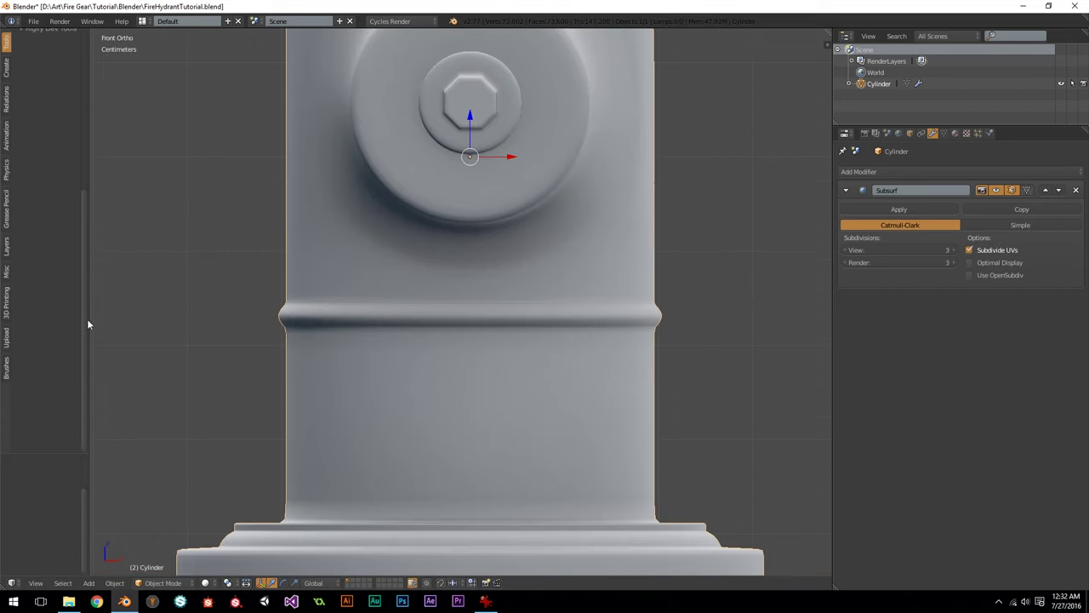
Step: Compare the barrel's raised band and overall proportions with the yellow hydrant photo in IrfanView, returning to Blender
key(alt+Tab)
double_click(167, 140)
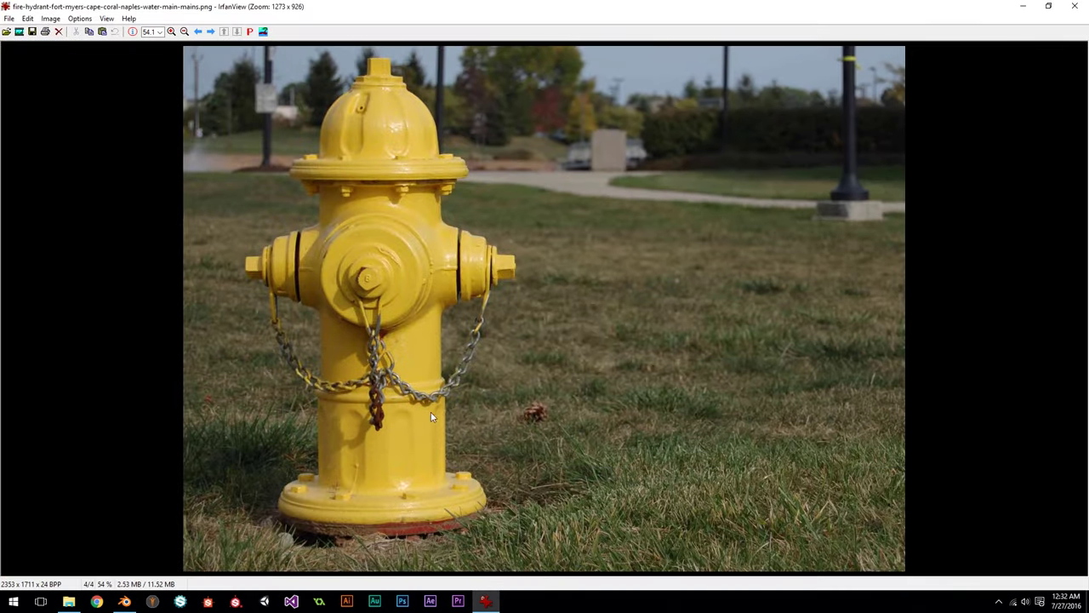
key(alt+Tab)
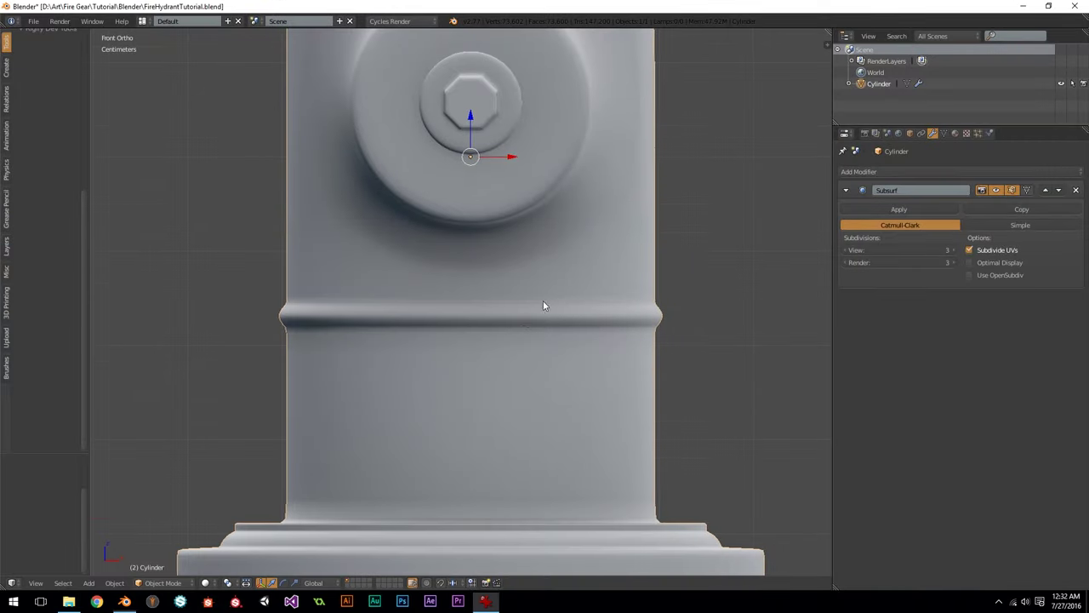
scroll(524, 332, down, 4)
scroll(578, 379, down, 4)
scroll(516, 323, up, 3)
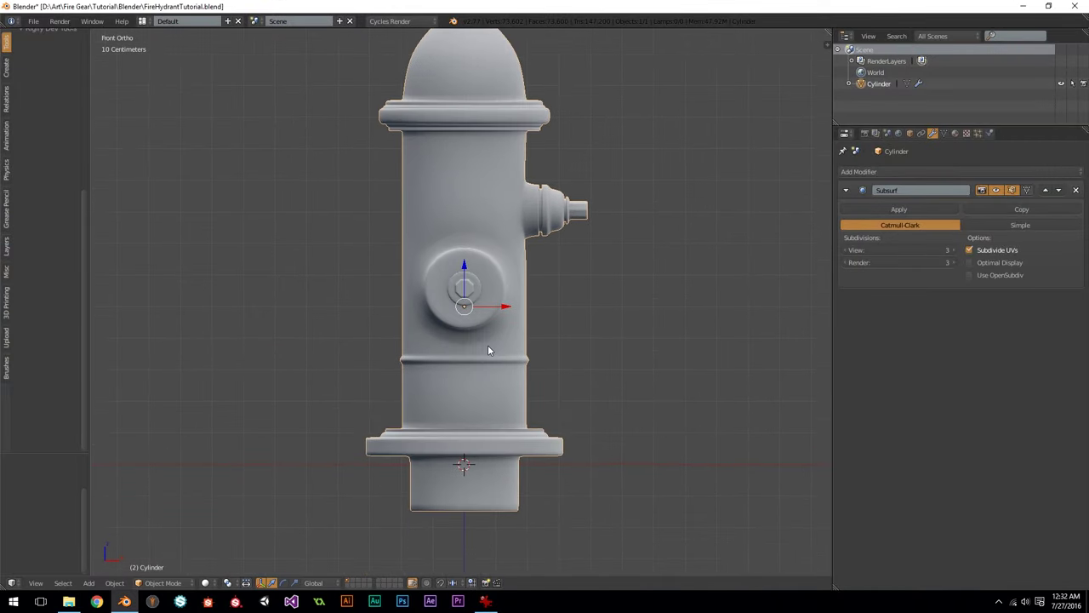
Step: In wireframe face selection, box-select the dome and upper flange, lower them about 9.7 cm along Z, and return to Object Mode
scroll(489, 346, down, 2)
key(Tab)
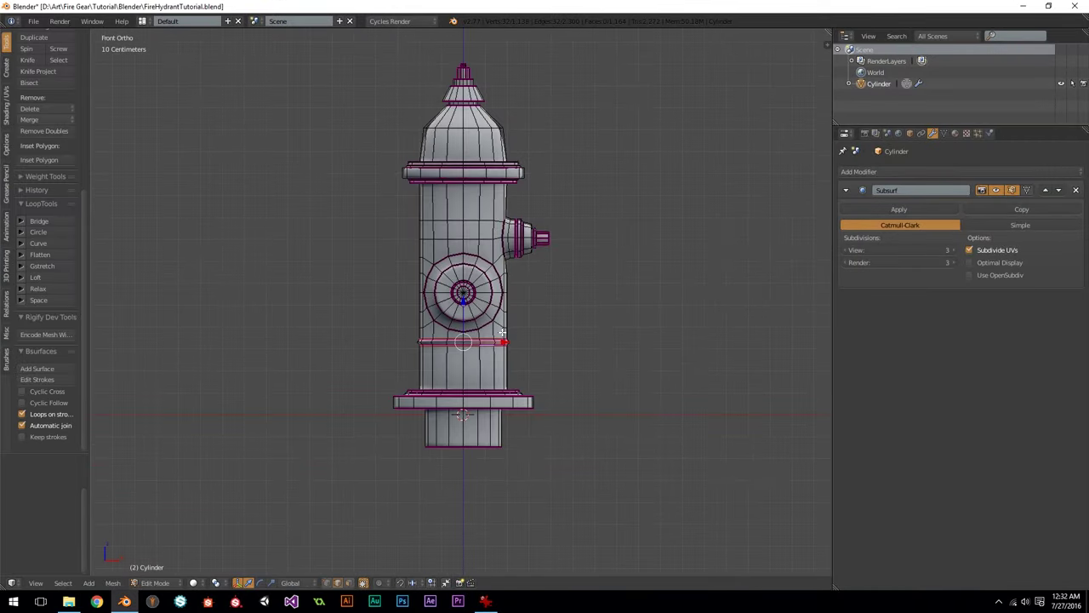
click(349, 585)
shift+middle_drag(473, 247, 453, 326)
scroll(452, 326, up, 2)
key(z)
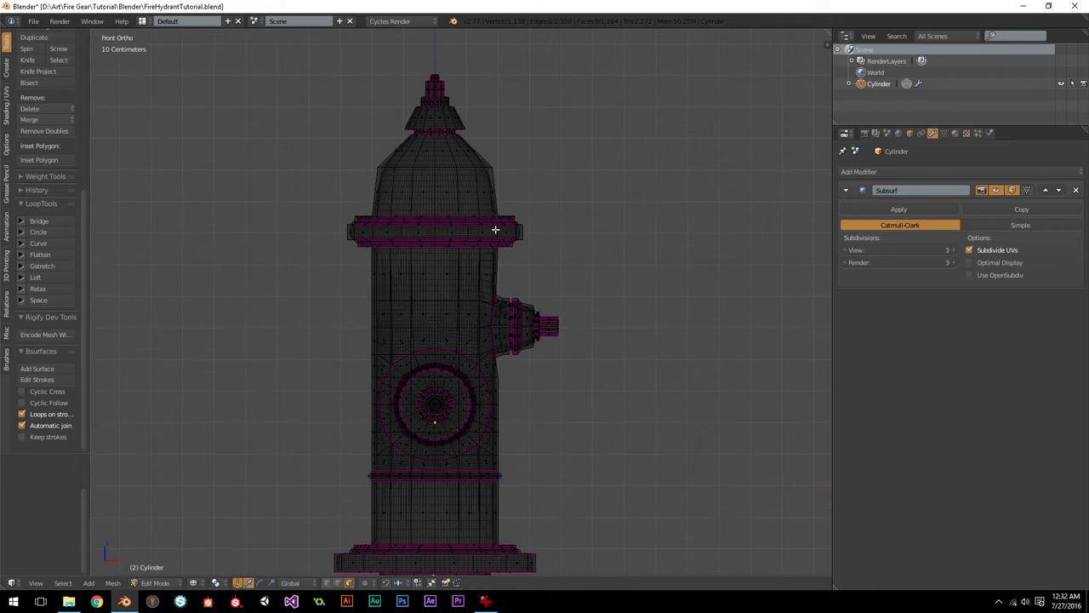
key(b)
drag(309, 49, 570, 250)
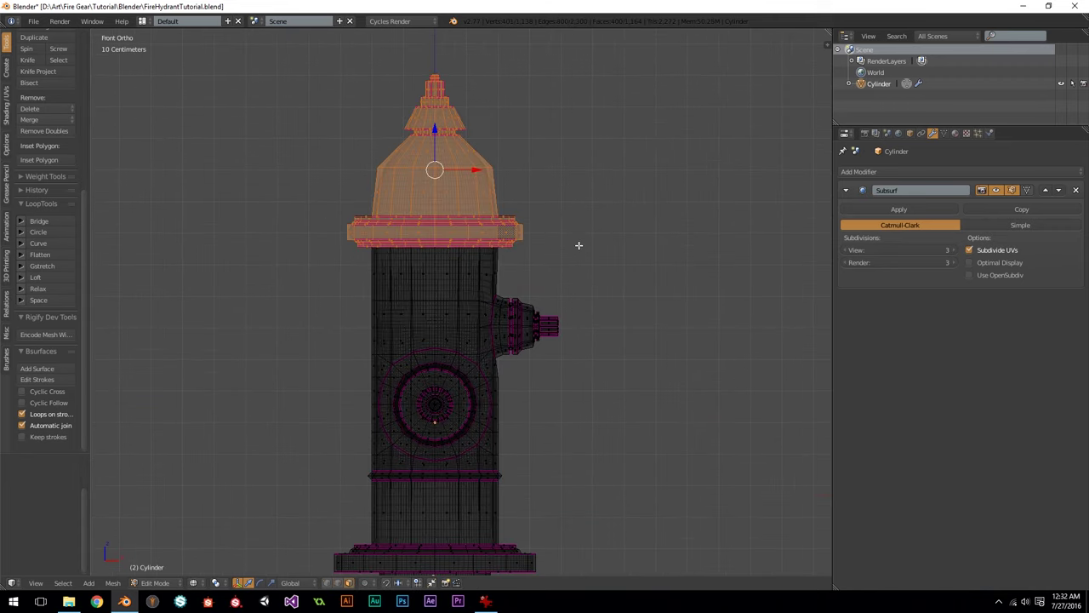
drag(435, 128, 430, 157)
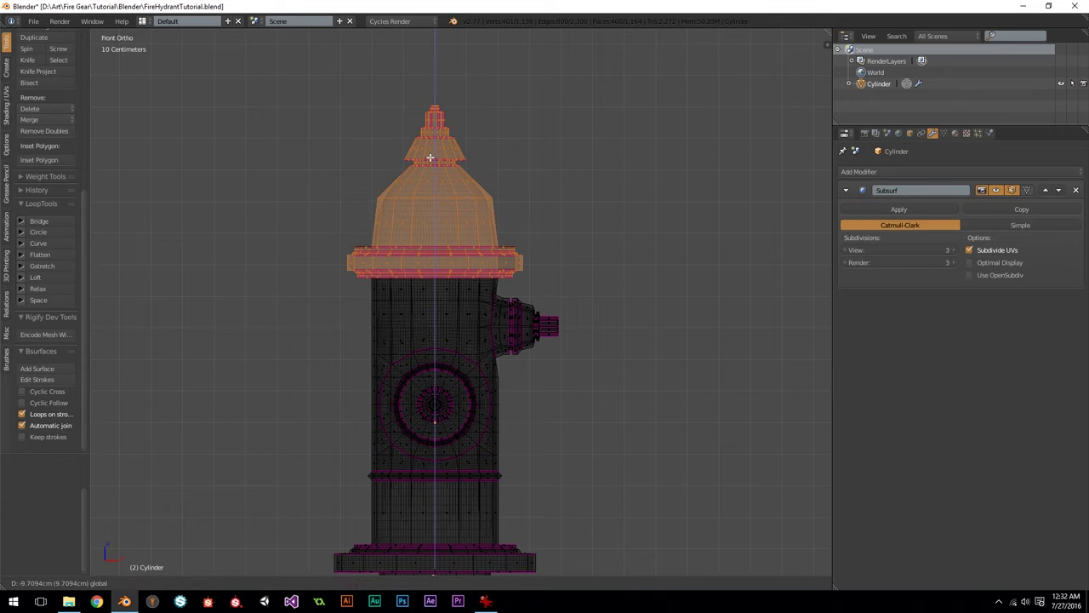
click(429, 158)
scroll(528, 238, down, 2)
key(Tab)
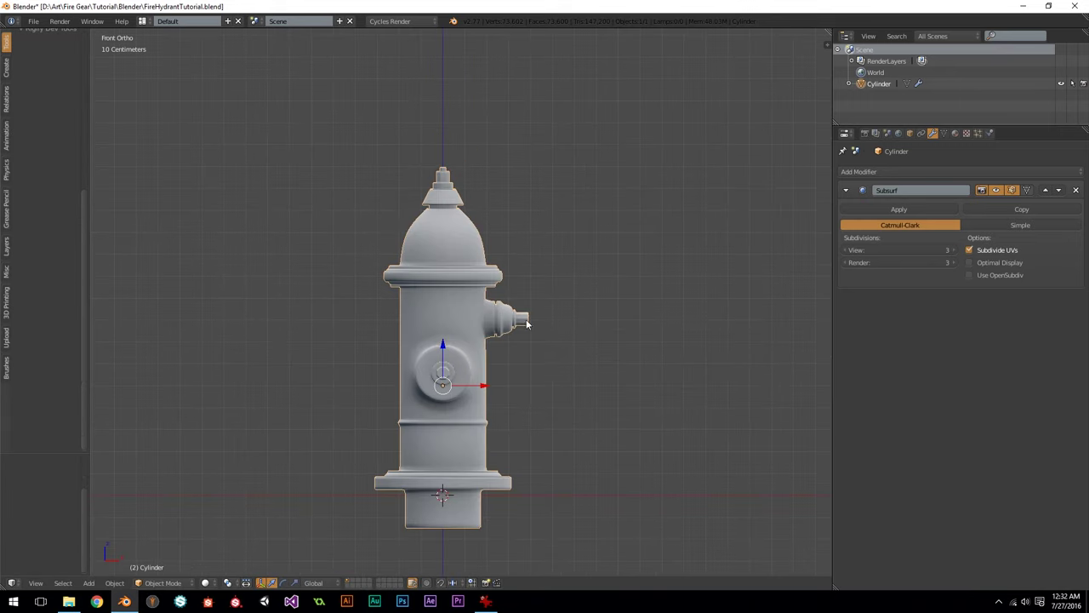
Step: Examine the shortened hydrant in front view and study the dome and barrel details in the yellow hydrant photo
scroll(527, 341, down, 2)
scroll(556, 281, up, 6)
key(Tab)
key(Tab)
scroll(522, 323, down, 3)
scroll(519, 312, up, 2)
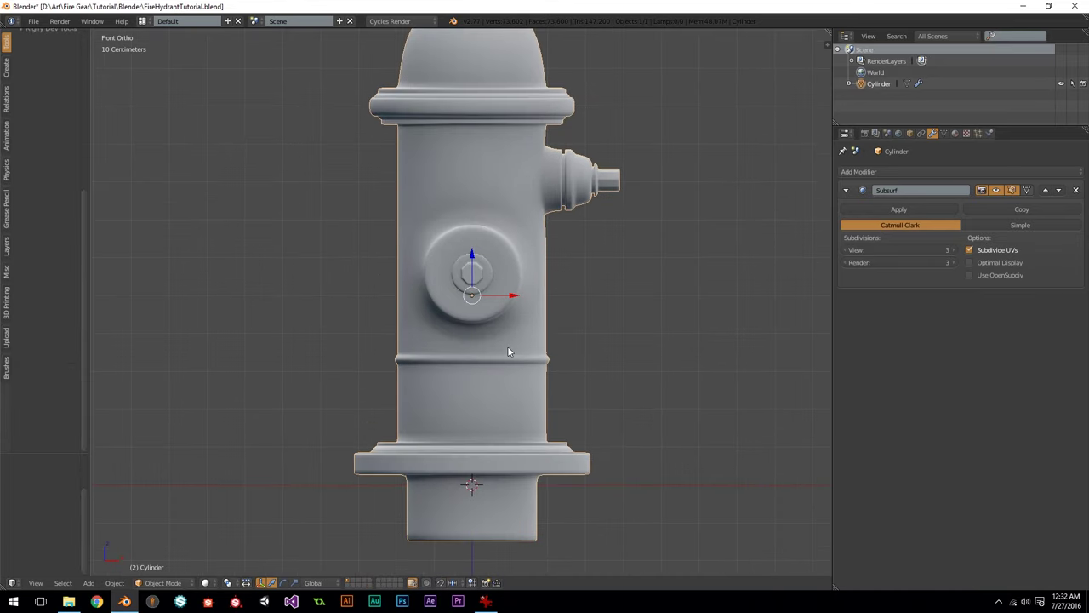
scroll(507, 351, down, 2)
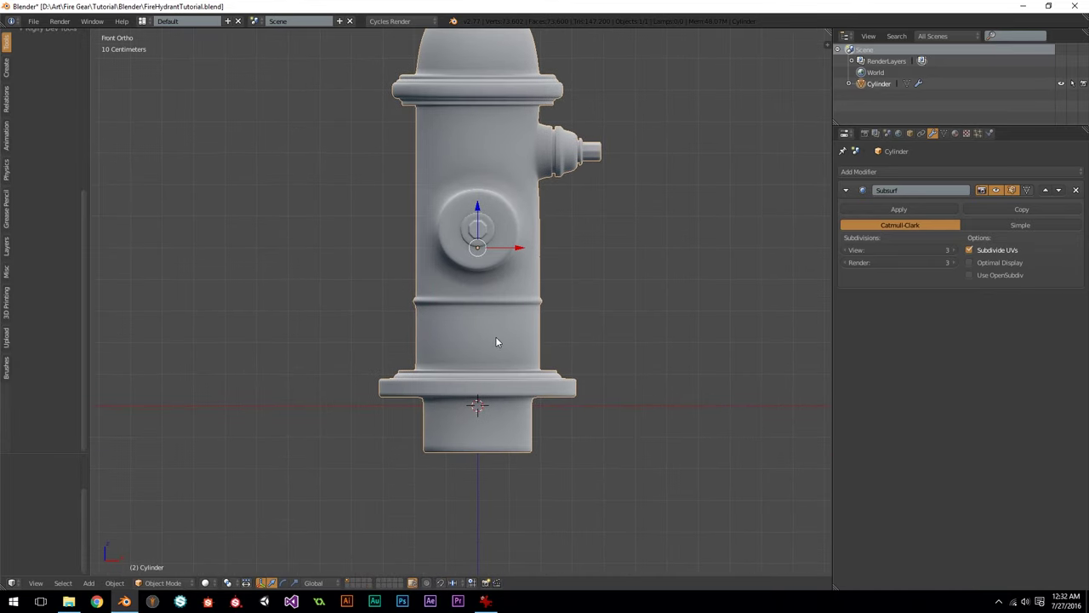
key(alt+Tab)
double_click(638, 5)
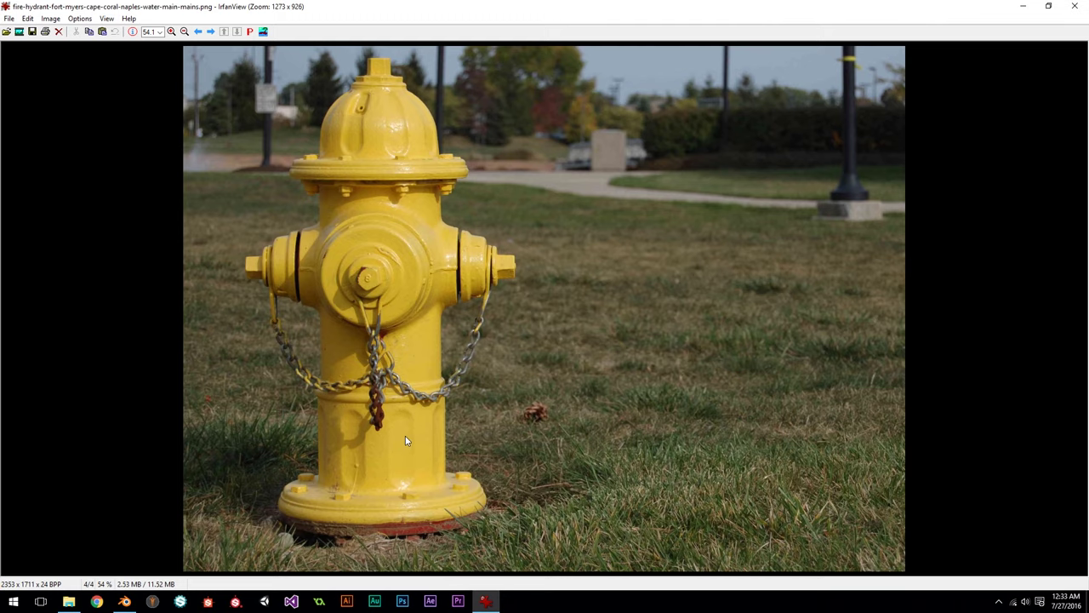
Step: Back in Blender's Edit Mode, select the four front dome faces on both sides of the centre line
drag(482, 3, 0, 195)
shift+middle_drag(494, 75, 469, 212)
key(Tab)
scroll(488, 148, up, 3)
right_click(474, 138)
shift+right_click(472, 103)
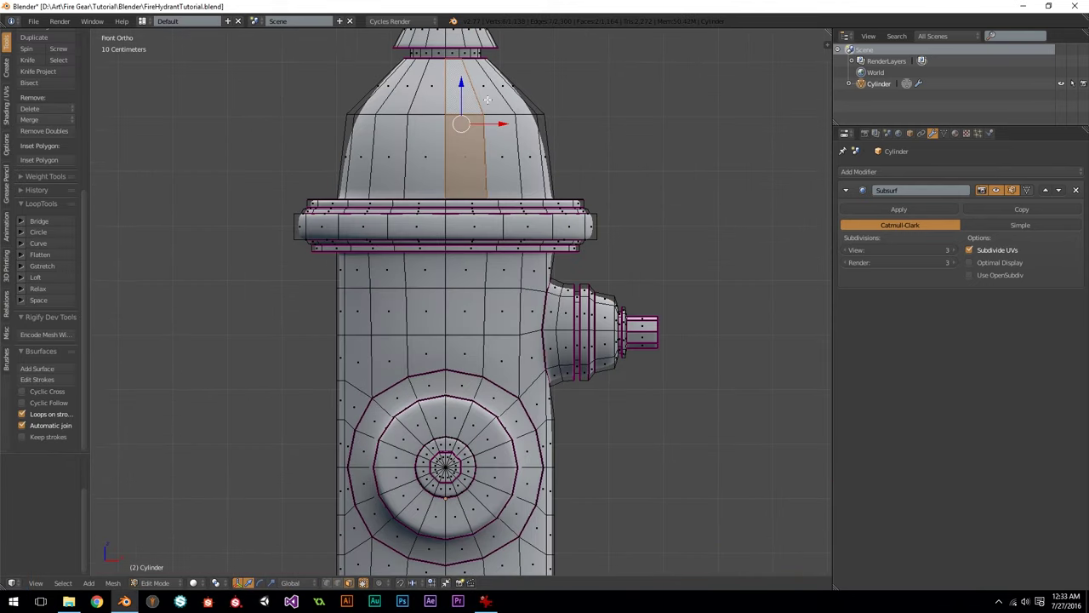
shift+middle_drag(528, 148, 546, 269)
scroll(531, 269, up, 2)
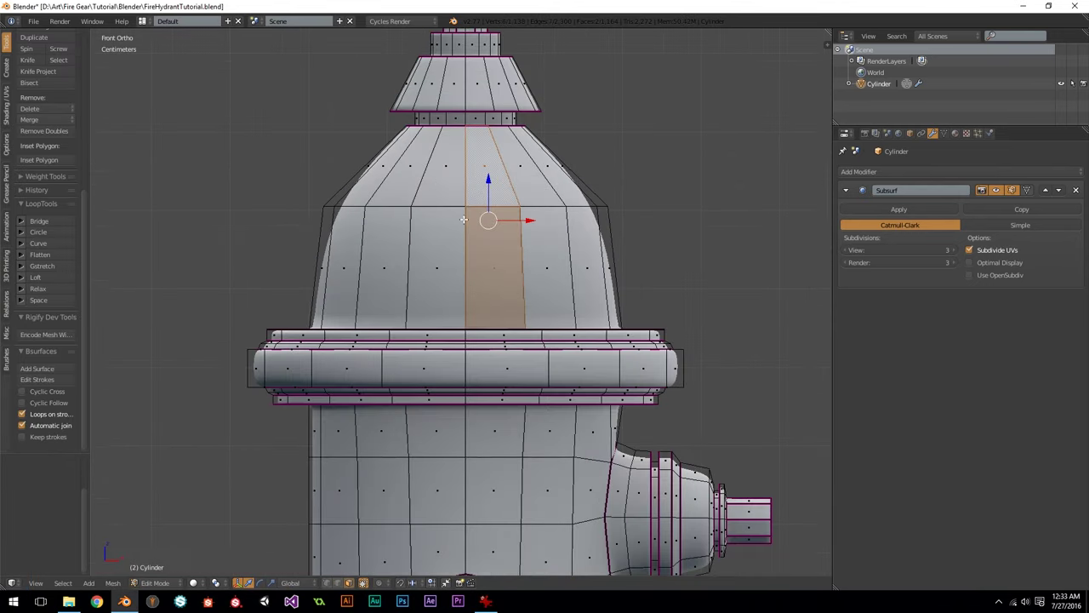
middle_drag(498, 165, 509, 243)
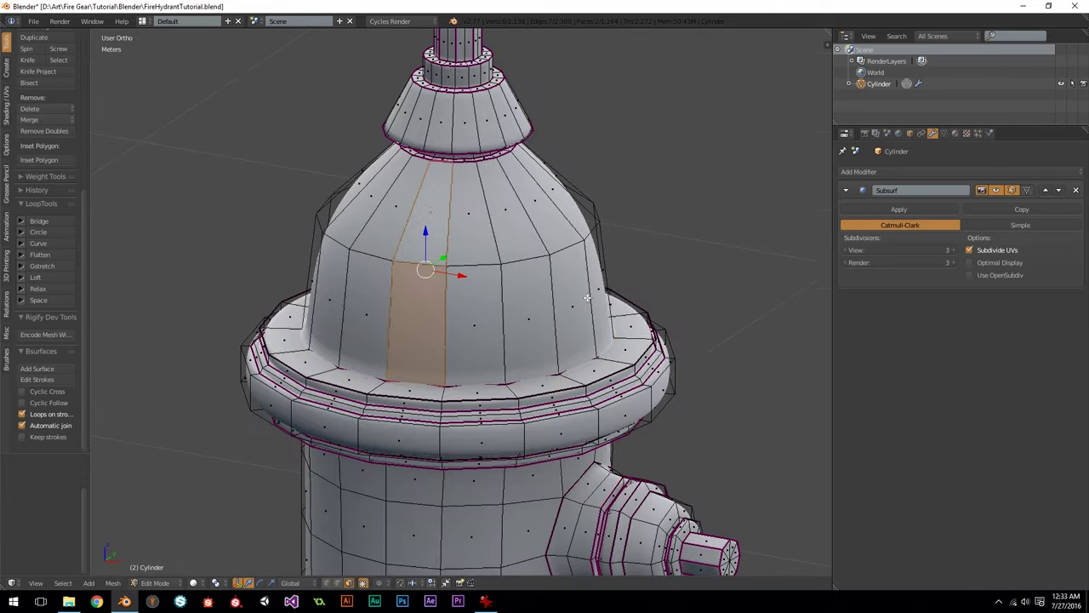
middle_drag(450, 284, 446, 214)
middle_drag(426, 253, 482, 239)
shift+right_click(445, 202)
shift+right_click(441, 253)
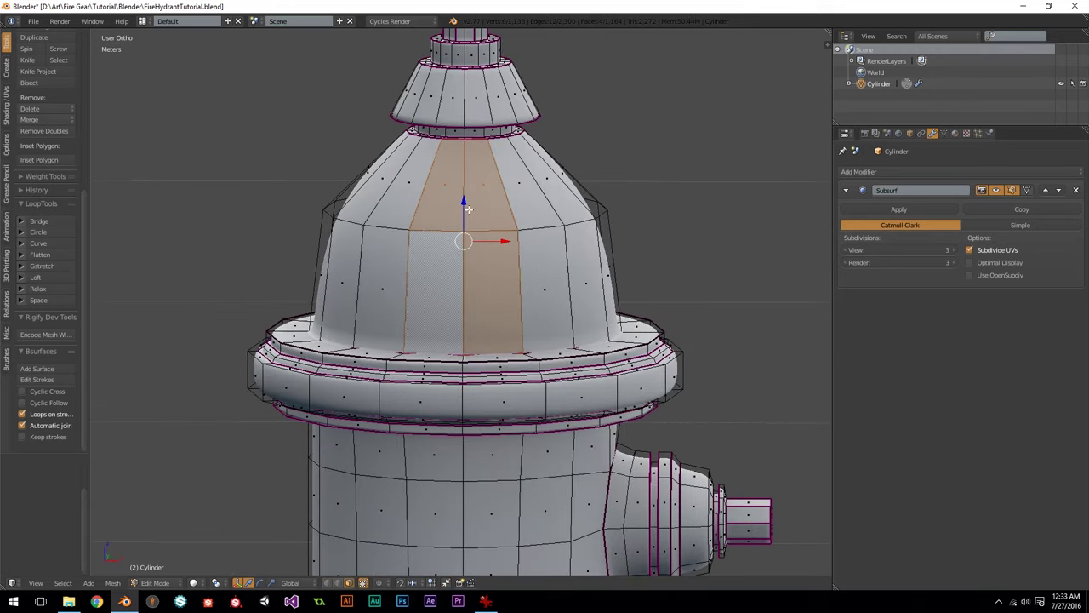
Step: Pick through the dome's neighbouring face columns and reselect the four central front faces to try out the panel layout
right_click(484, 212)
right_click(561, 205)
right_click(585, 273)
right_click(496, 207)
right_click(503, 271)
right_click(440, 212)
right_click(438, 270)
right_click(390, 196)
right_click(386, 255)
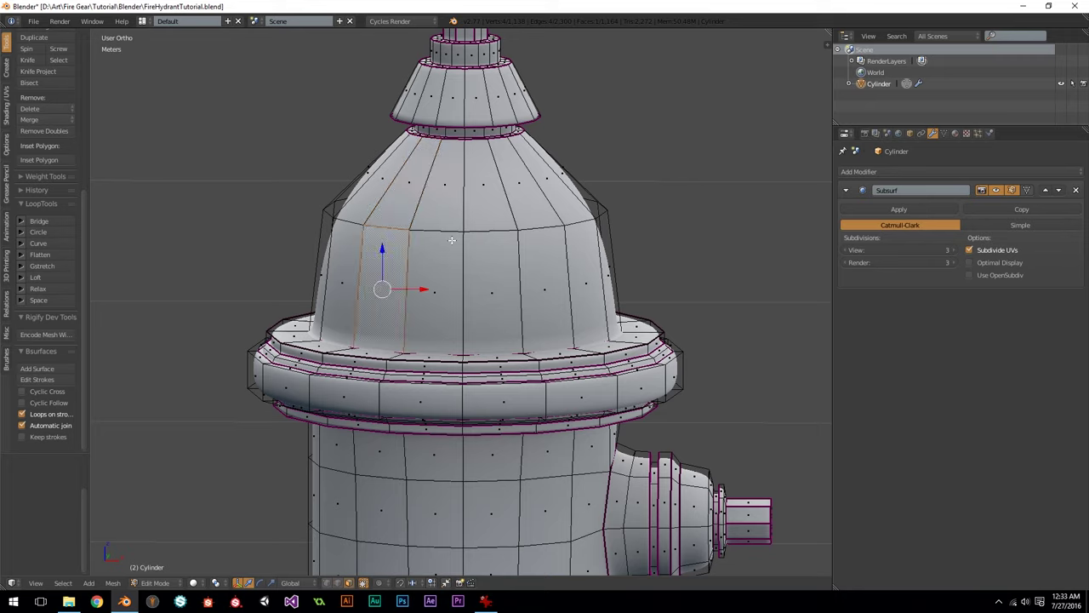
right_click(456, 215)
shift+right_click(454, 256)
shift+right_click(491, 207)
shift+right_click(499, 253)
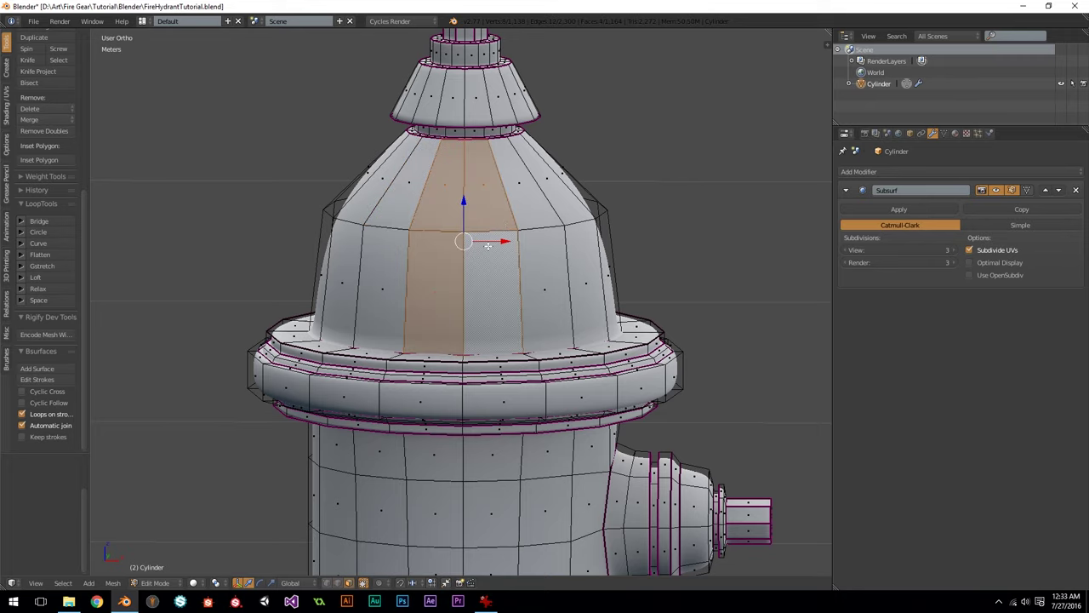
right_click(482, 193)
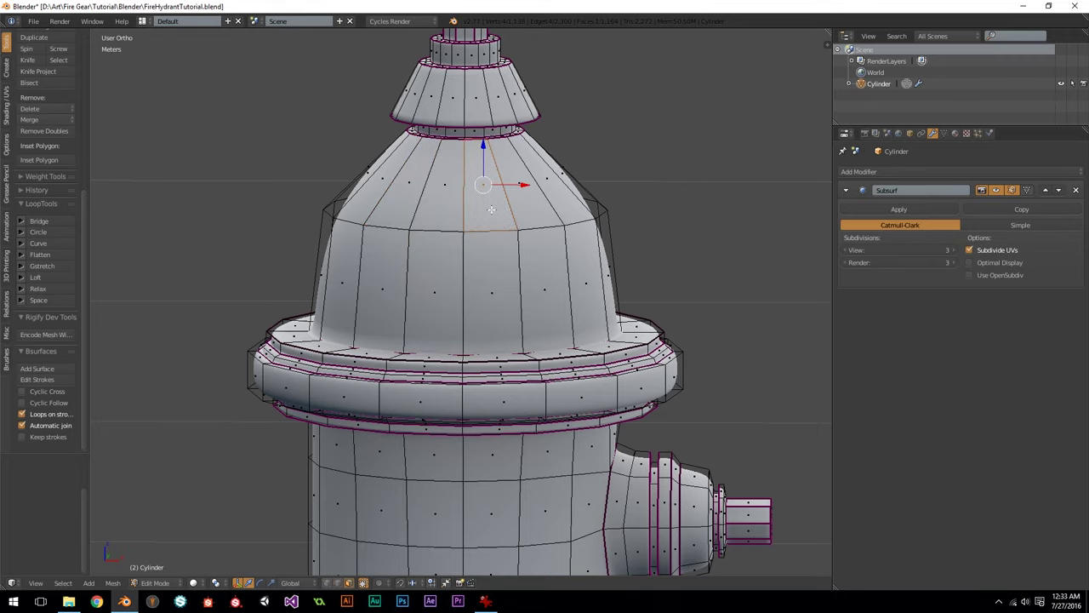
Step: Examine the whole hydrant's face layout in front view, from the dome through the side outlet to the base
key(KP_1)
scroll(485, 192, down, 2)
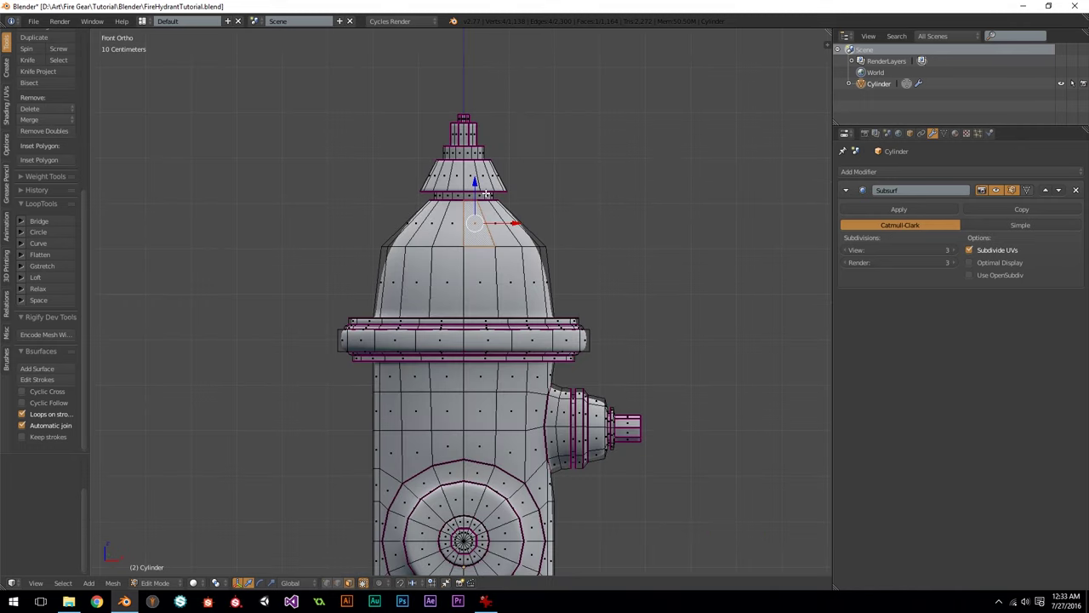
shift+middle_drag(400, 403, 417, 225)
scroll(417, 226, down, 2)
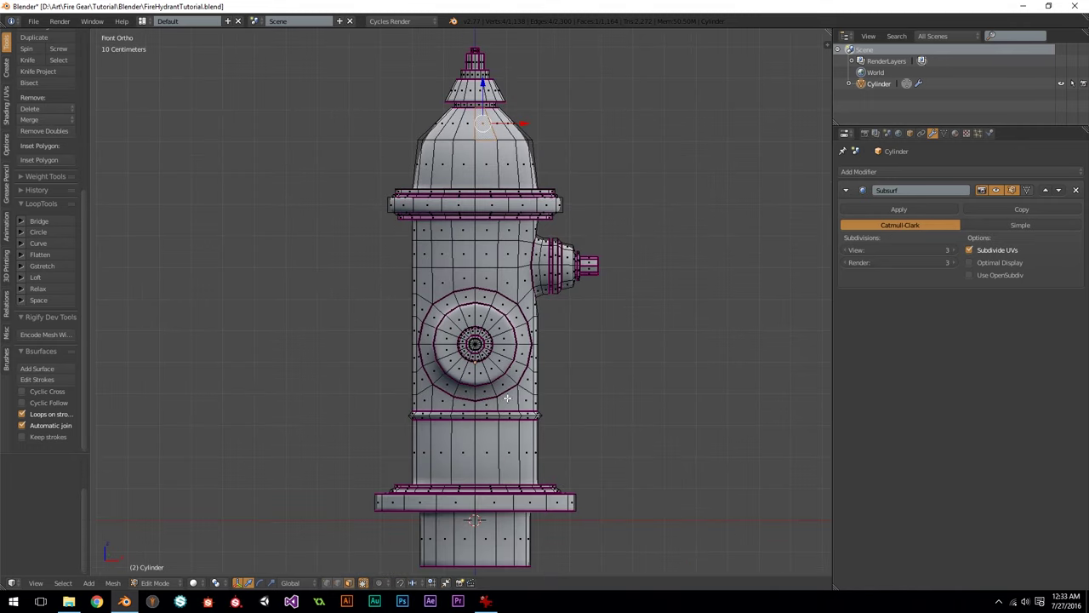
shift+middle_drag(507, 398, 509, 328)
scroll(537, 212, up, 1)
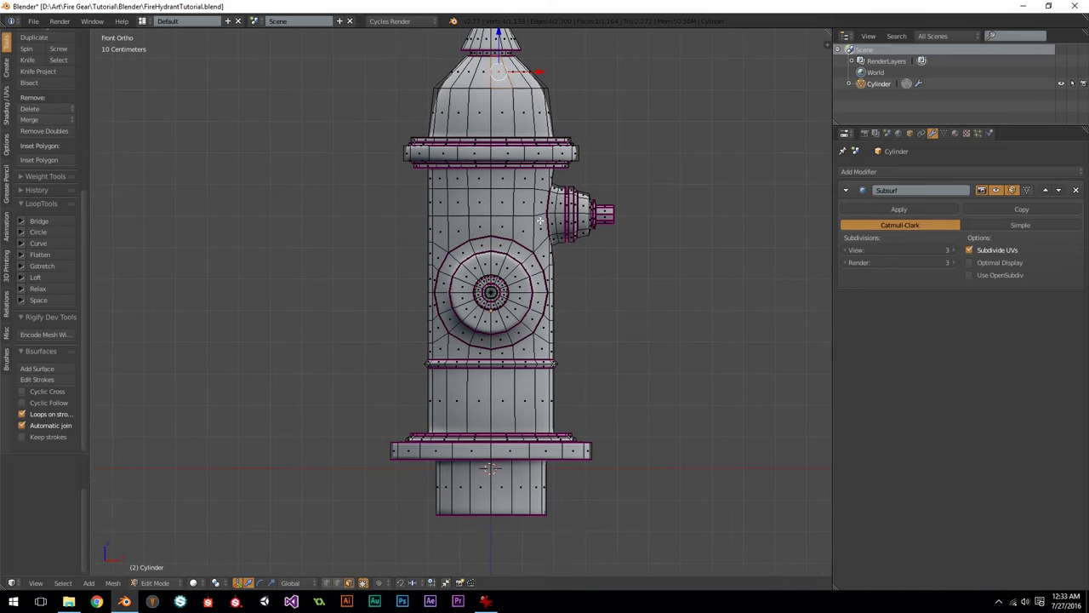
scroll(545, 204, up, 2)
shift+middle_drag(548, 148, 484, 208)
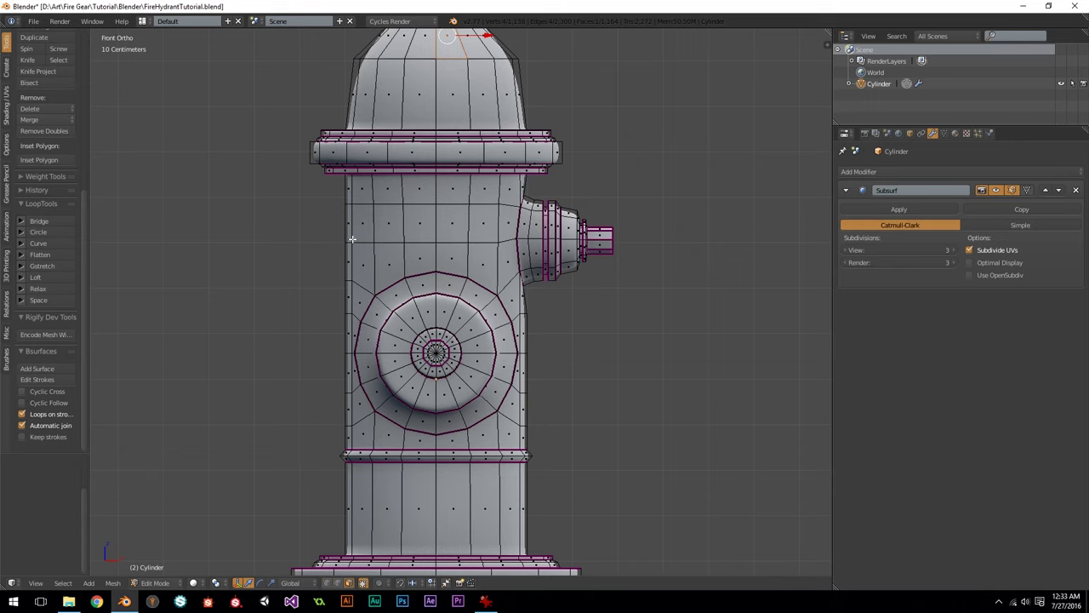
scroll(565, 210, down, 2)
mouse_move(463, 388)
shift+middle_down()
mouse_move(500, 285)
mouse_move(462, 270)
shift+middle_up()
Step: In wireframe front view, box-select all faces on the half opposite the small side outlet, from tip to base, and delete them
right_click(469, 342)
key(z)
shift+middle_drag(476, 74, 479, 256)
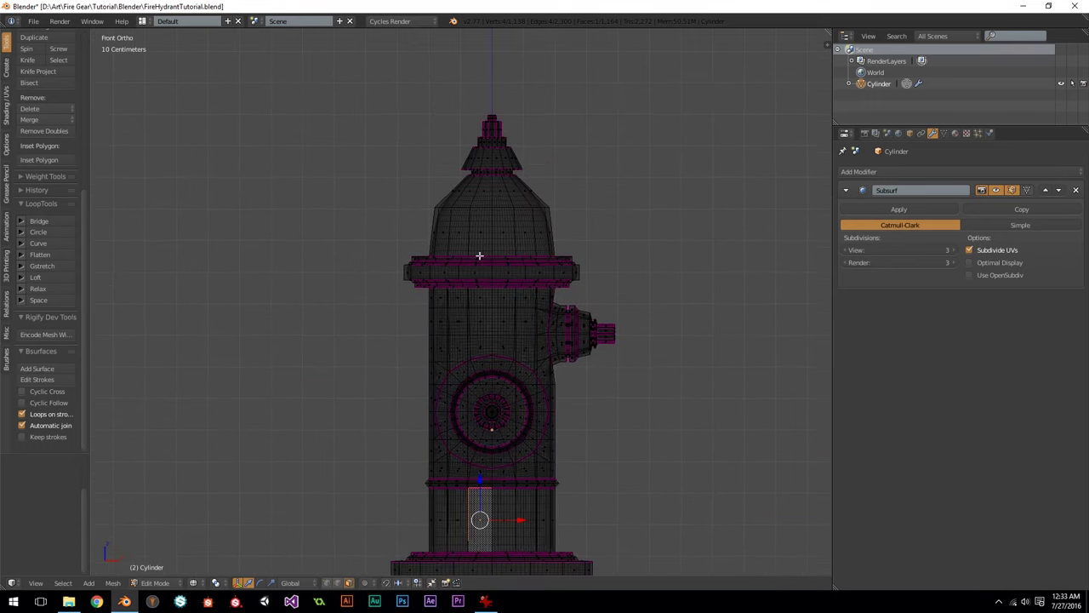
scroll(492, 346, up, 3)
shift+middle_drag(509, 109, 513, 352)
scroll(513, 353, up, 4)
key(b)
drag(467, 95, 578, 341)
scroll(556, 357, down, 3)
key(b)
drag(356, 117, 546, 366)
scroll(471, 238, up, 3)
scroll(471, 237, down, 1)
key(b)
drag(316, 187, 481, 376)
shift+middle_drag(462, 399, 421, 186)
key(b)
drag(289, 79, 442, 396)
scroll(409, 141, up, 3)
shift+scroll(423, 253, down, 3)
key(b)
drag(404, 88, 451, 344)
shift+middle_drag(448, 352, 450, 277)
scroll(449, 276, down, 2)
key(b)
drag(274, 170, 436, 464)
shift+scroll(442, 348, down, 4)
key(b)
drag(235, 148, 442, 542)
scroll(442, 542, down, 5)
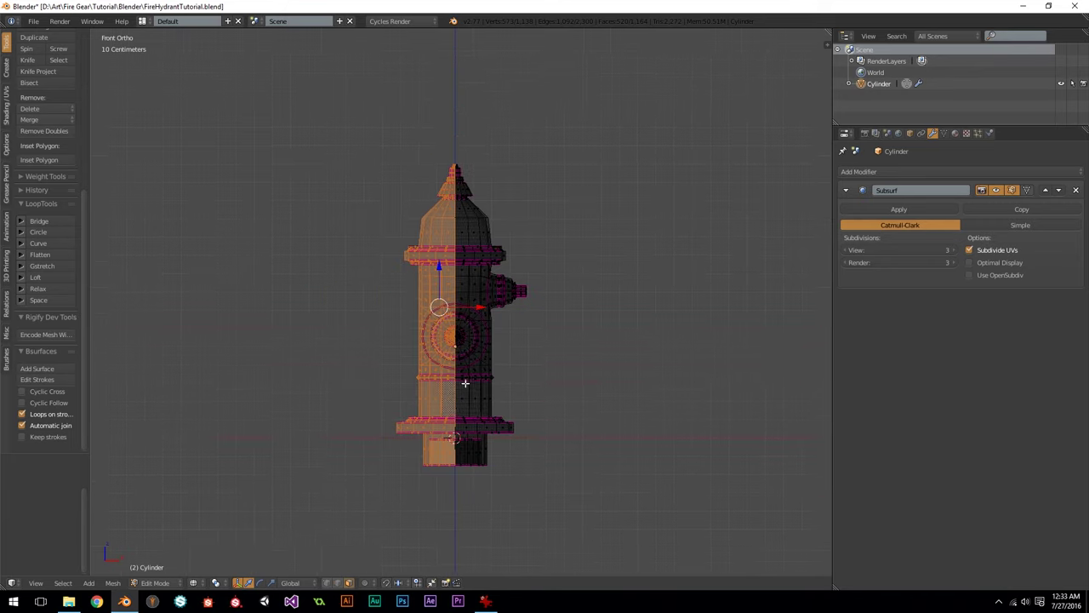
scroll(567, 269, up, 3)
shift+scroll(564, 252, down, 1)
key(x)
click(564, 251)
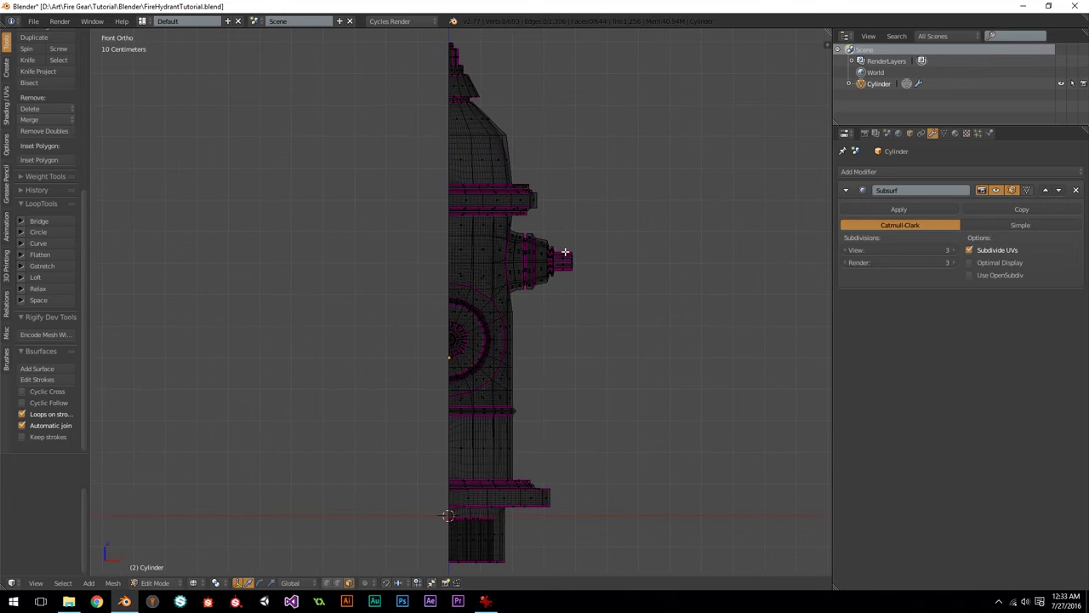
Step: Add a Mirror modifier across the X axis to the half hydrant and place it above Subsurf in the modifier stack
key(Tab)
scroll(365, 284, down, 4)
middle_drag(365, 287, 387, 311)
key(KP_1)
scroll(386, 310, up, 2)
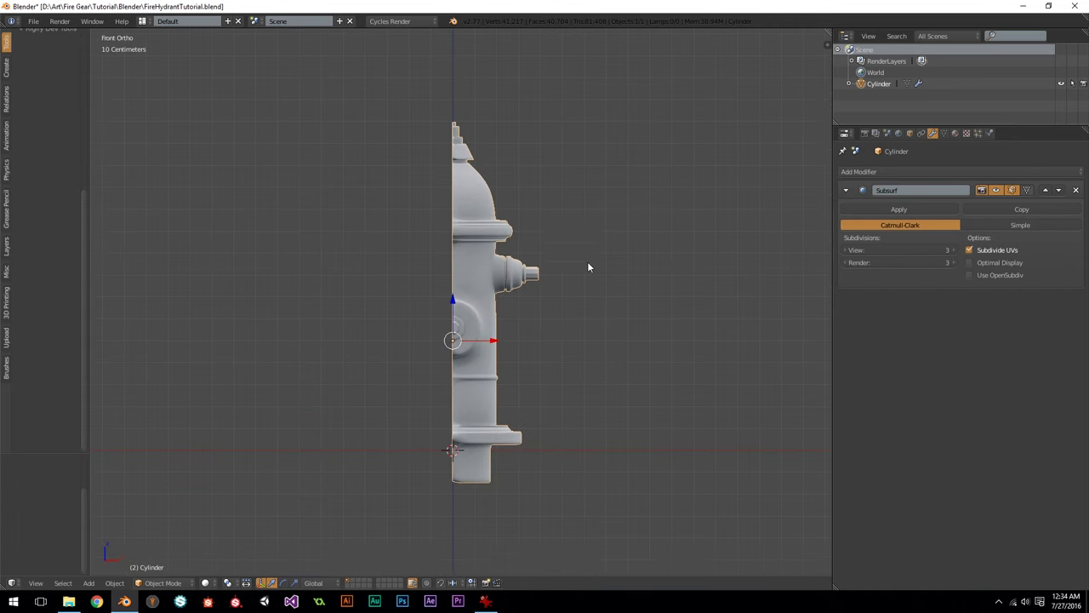
click(966, 174)
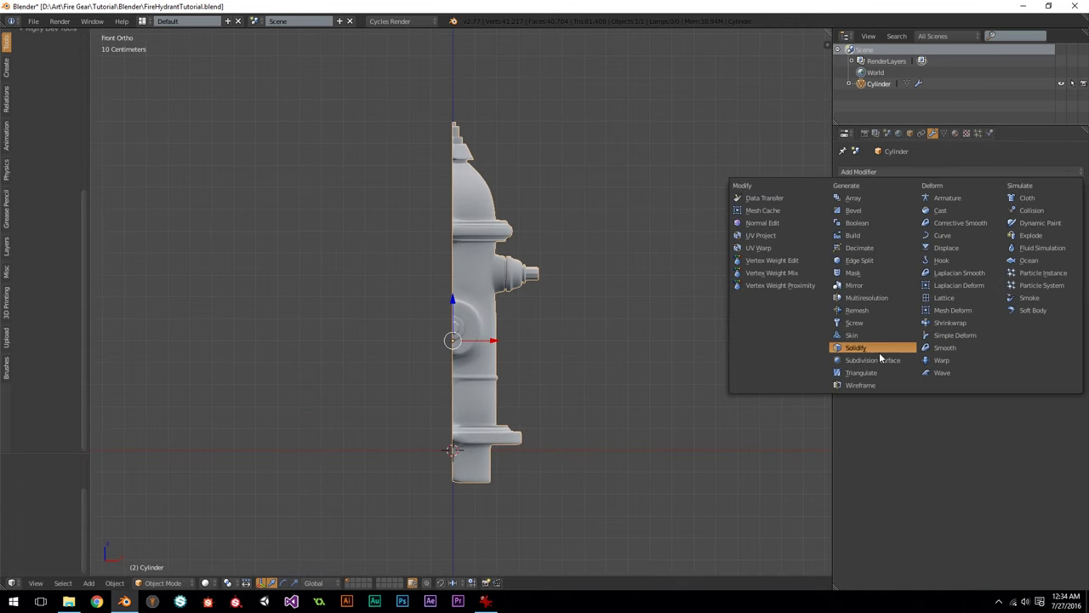
click(885, 284)
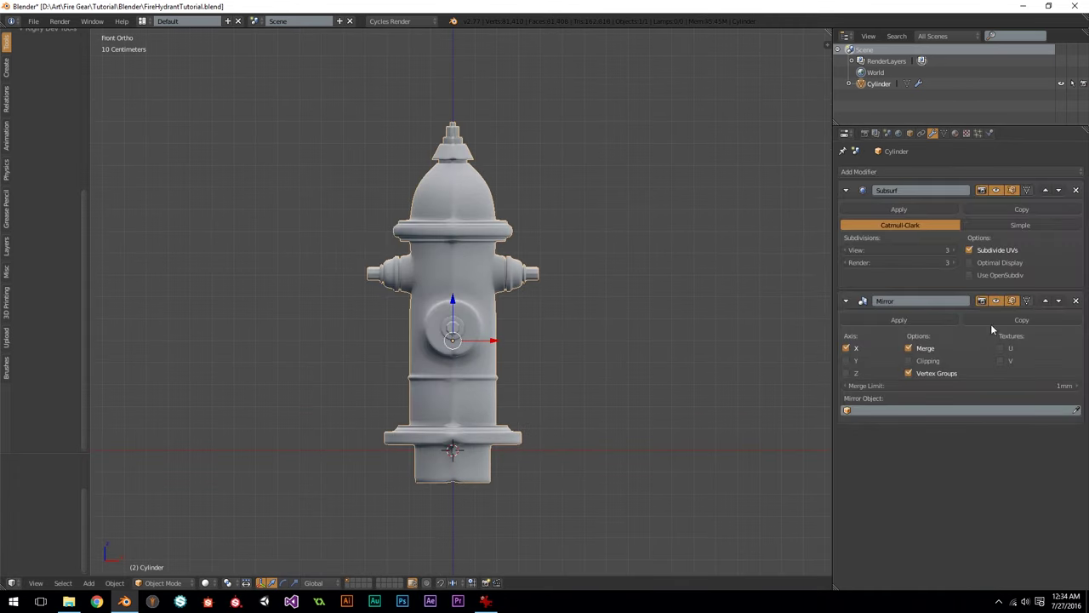
click(1045, 303)
scroll(458, 297, up, 2)
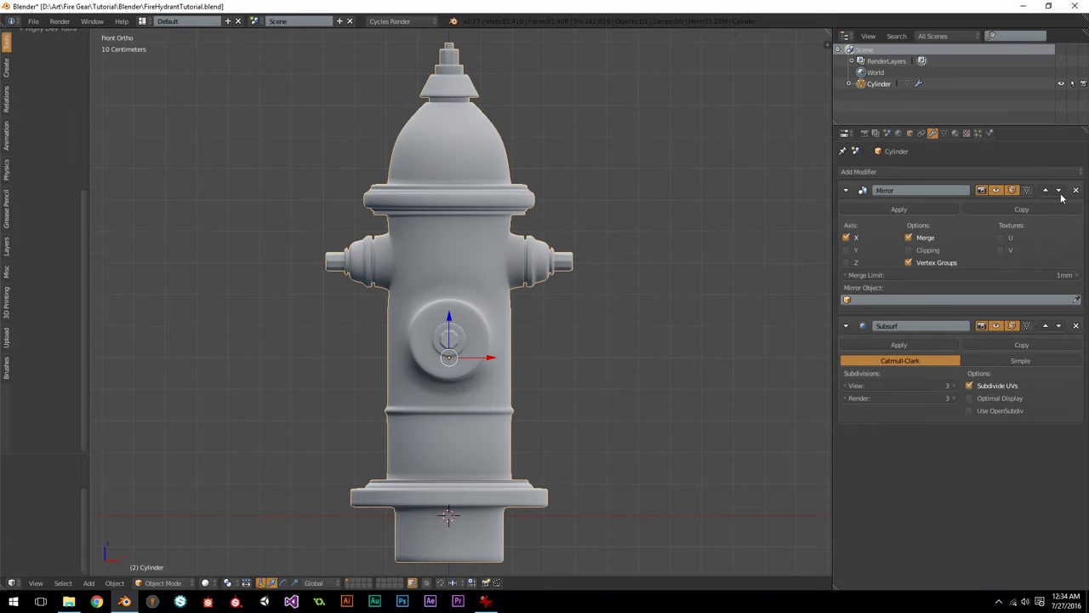
click(1045, 325)
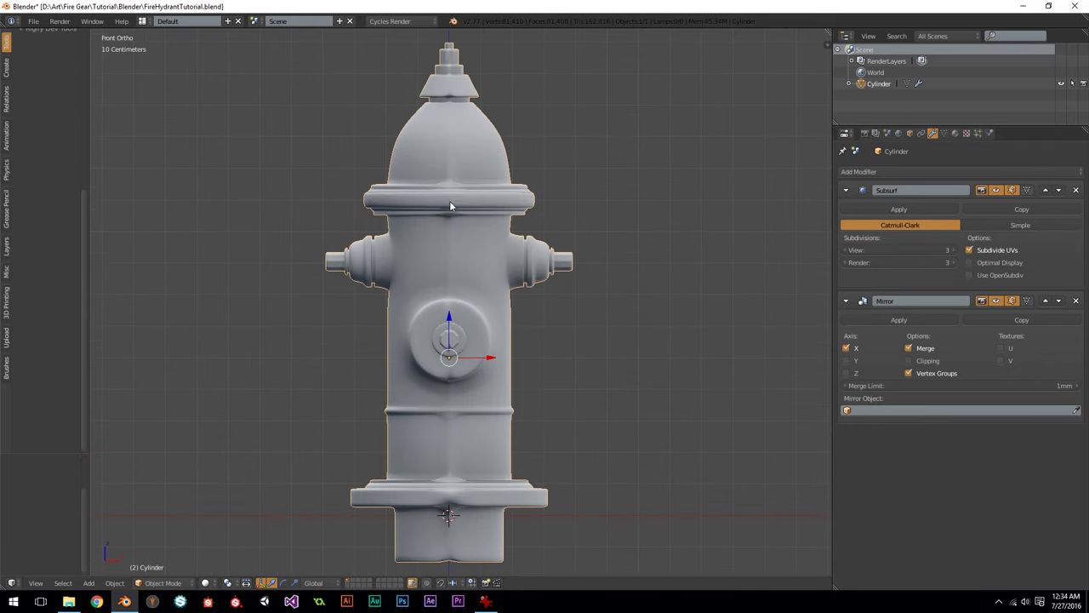
click(1059, 190)
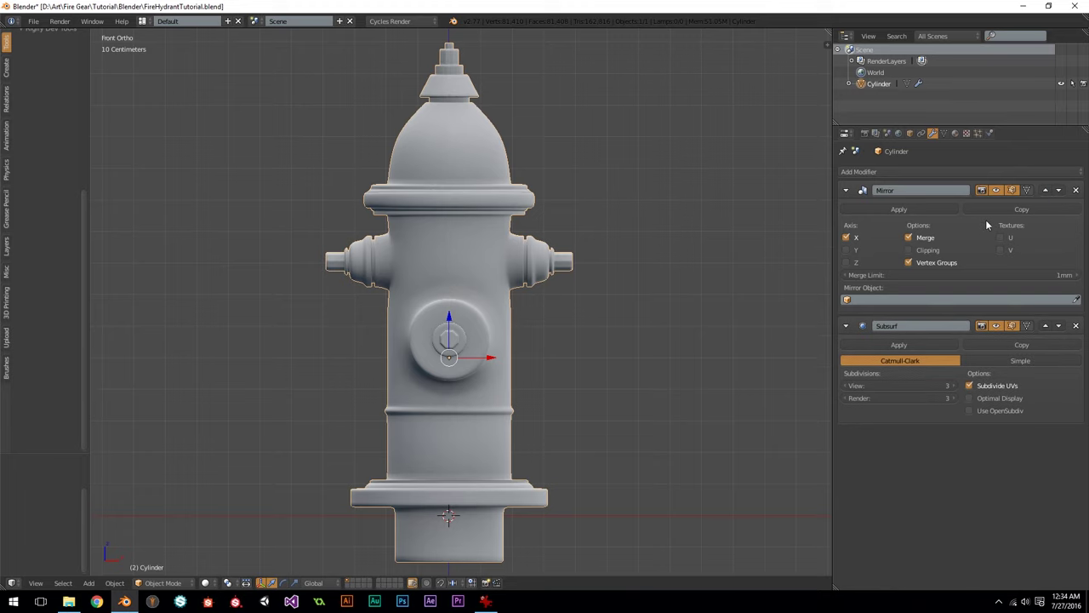
Step: Enable Clipping on the Mirror modifier and check the centre seam of the mirrored hydrant
click(934, 250)
shift+middle_drag(498, 307, 542, 303)
scroll(587, 247, up, 3)
shift+middle_drag(599, 225, 583, 250)
scroll(489, 254, down, 4)
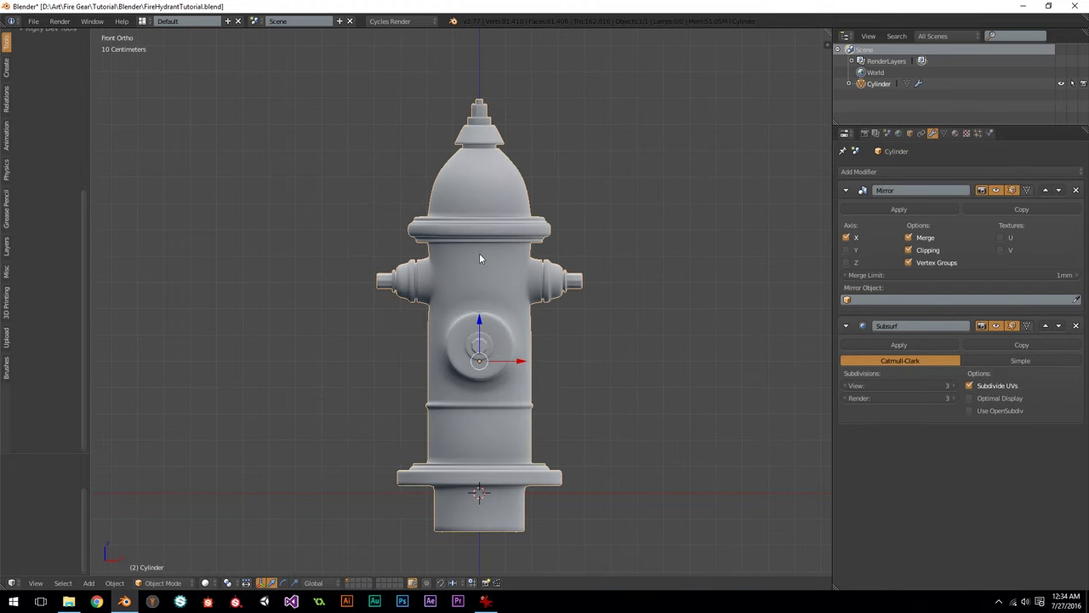
scroll(482, 235, up, 5)
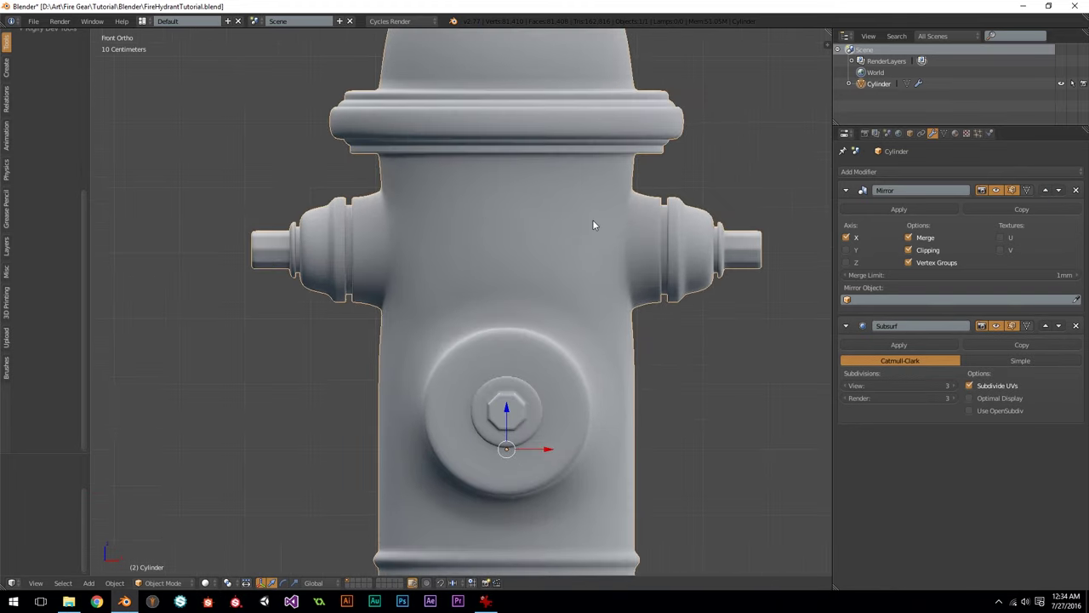
scroll(593, 223, down, 2)
Step: In Edit Mode, select the full edge loop where the small side outlet meets the barrel, including its back edges
key(Tab)
scroll(562, 209, up, 5)
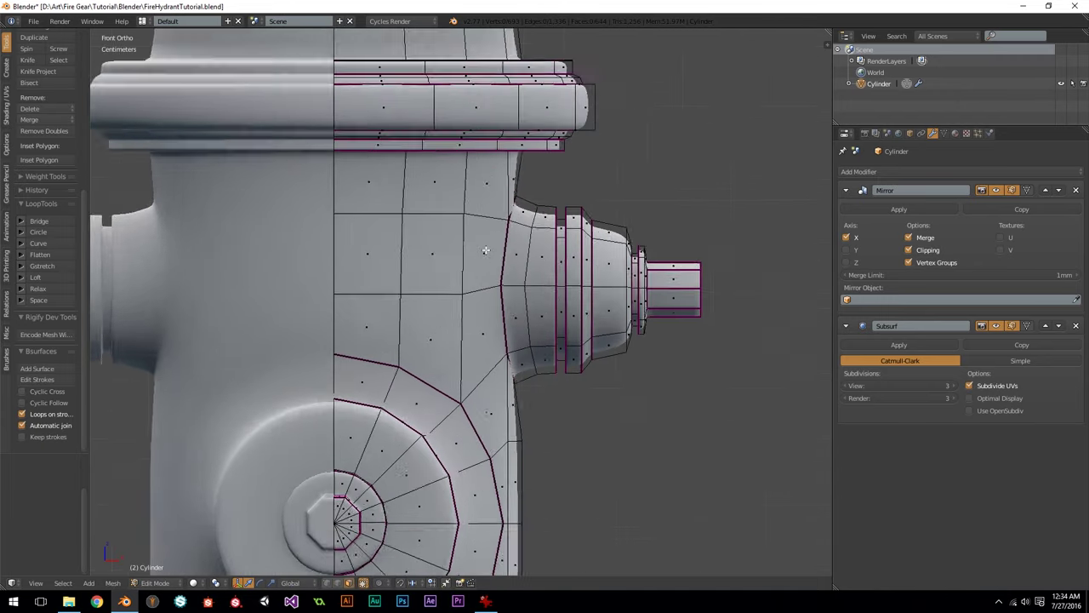
scroll(487, 333, down, 2)
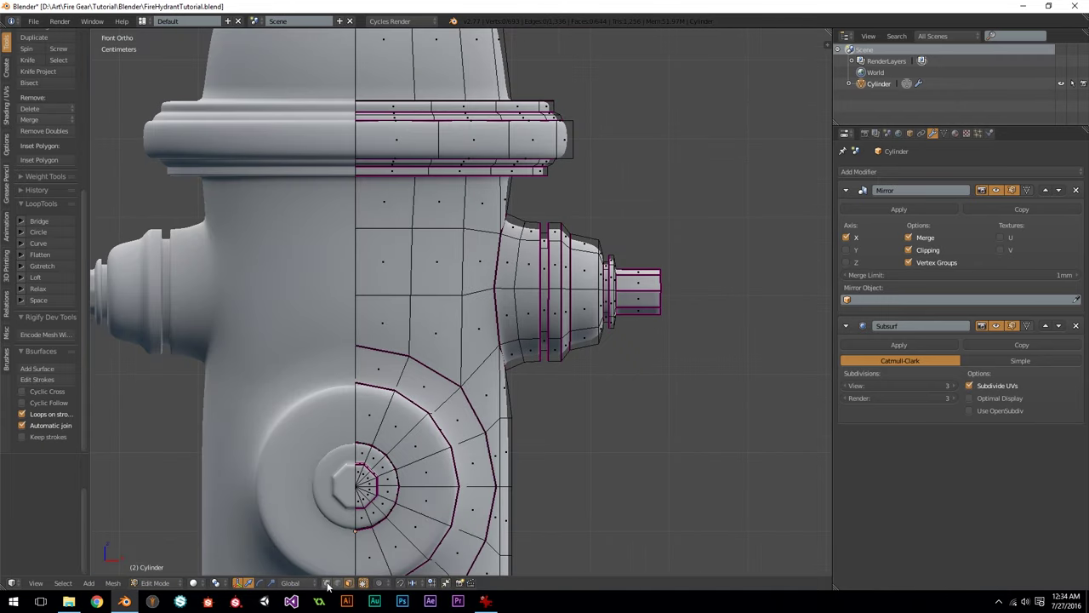
alt+right_click(496, 254)
scroll(536, 273, up, 1)
shift+middle_drag(536, 274, 482, 270)
key(z)
shift+right_click(465, 232)
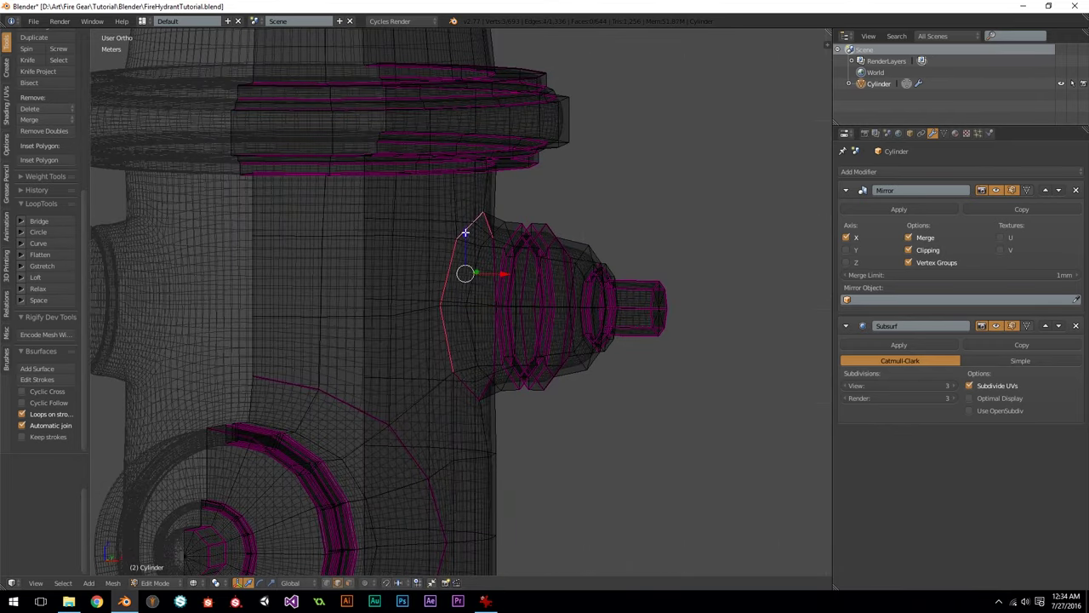
alt+shift+right_click(467, 396)
middle_drag(528, 391, 385, 367)
alt+shift+right_click(516, 331)
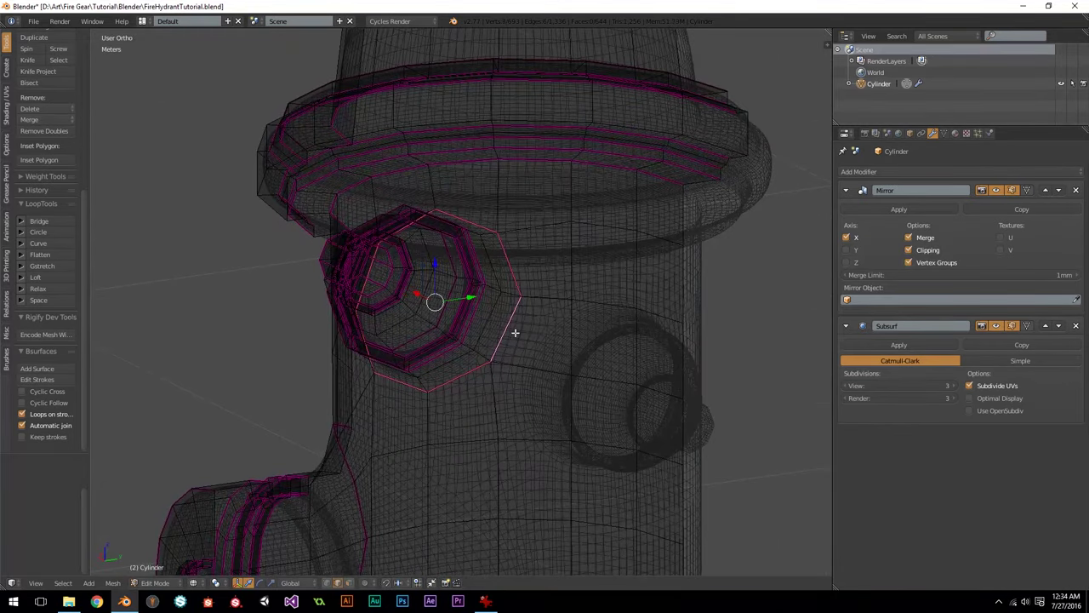
middle_drag(515, 332, 534, 331)
Step: In front view, shift the selected outlet base loop slightly outward along X and check the smoothed shape on the whole hydrant
key(KP_1)
key(z)
drag(522, 304, 529, 303)
scroll(502, 313, down, 2)
scroll(502, 318, up, 2)
key(Tab)
scroll(516, 309, down, 3)
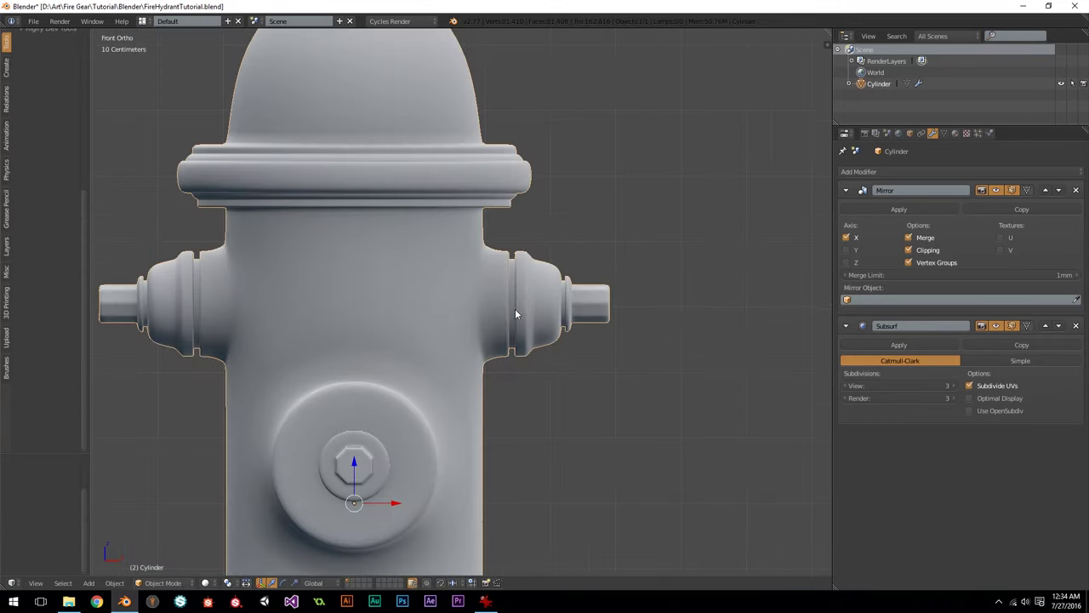
scroll(361, 243, down, 3)
scroll(452, 354, down, 2)
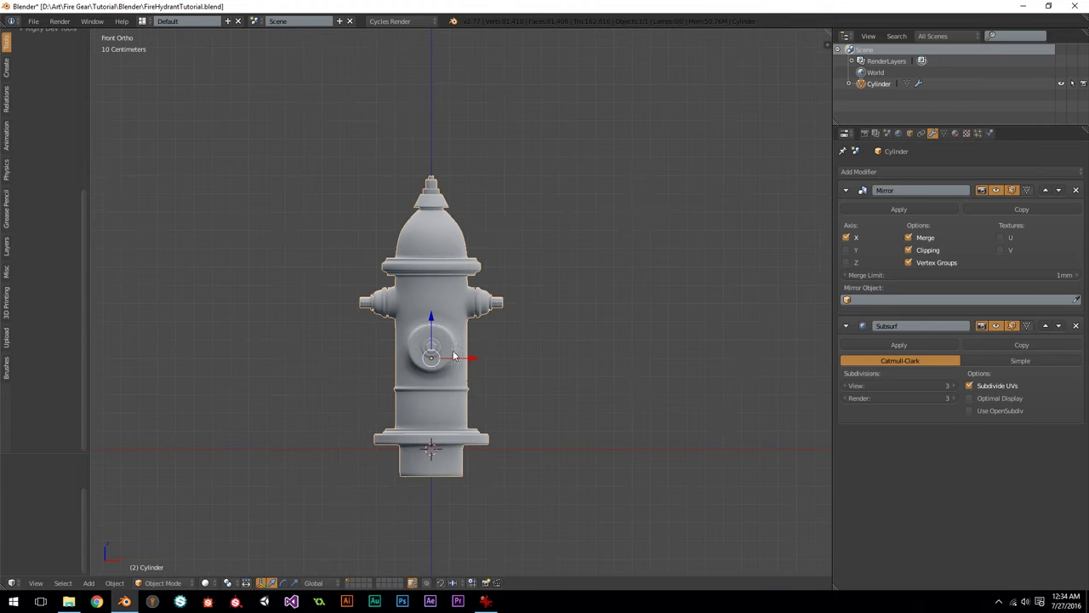
shift+middle_drag(465, 395, 512, 325)
scroll(582, 277, up, 3)
shift+middle_drag(584, 275, 573, 312)
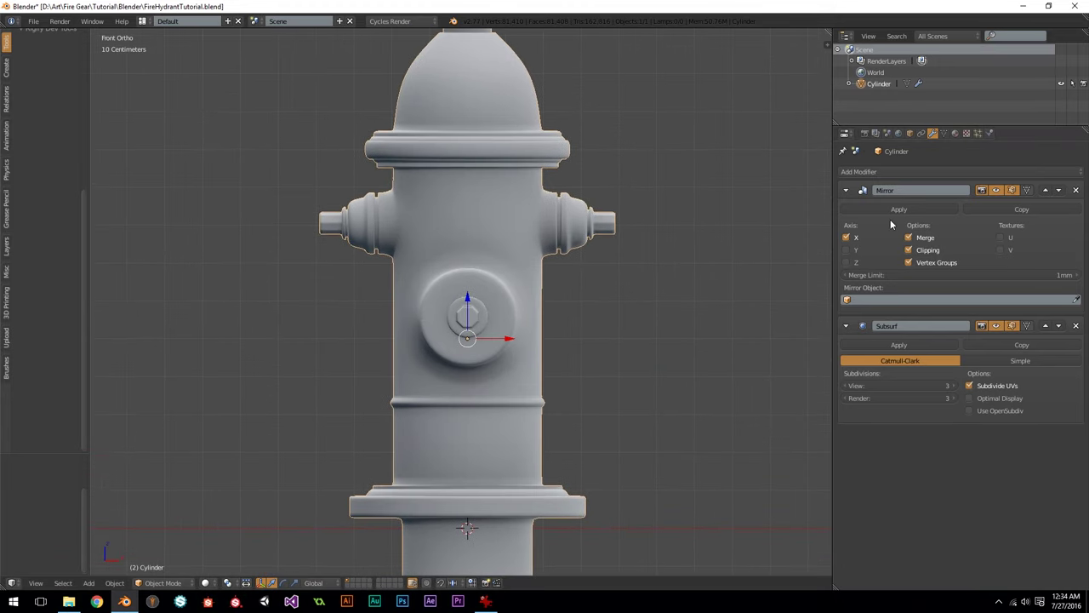
Step: Apply the Mirror modifier and review the resulting full mesh in Edit Mode
click(931, 209)
scroll(558, 288, down, 4)
key(Tab)
scroll(525, 276, up, 4)
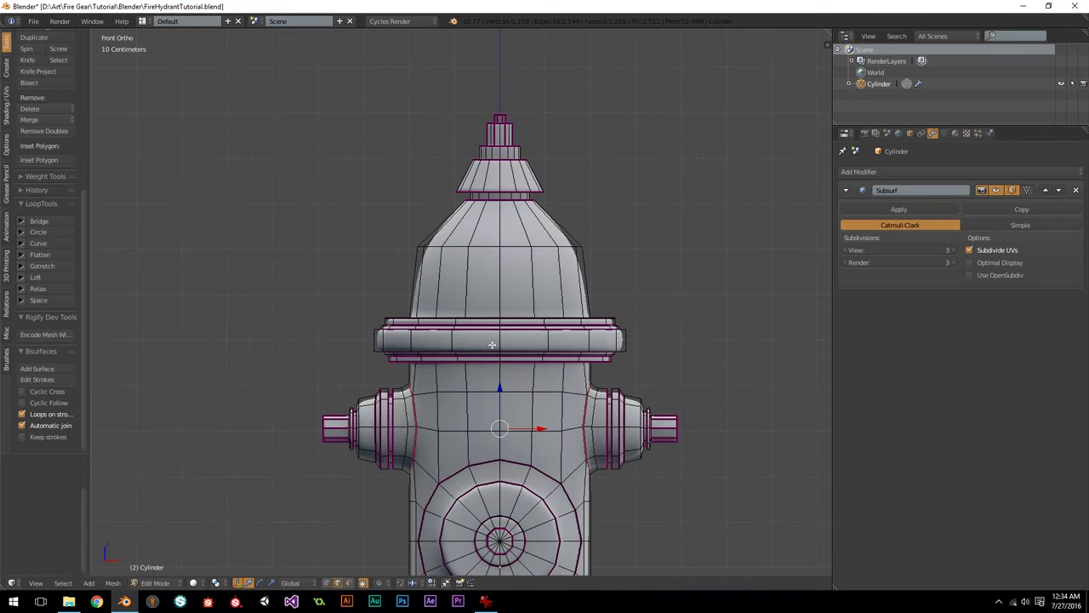
shift+middle_drag(503, 391, 490, 275)
shift+middle_drag(510, 425, 516, 249)
scroll(521, 256, down, 2)
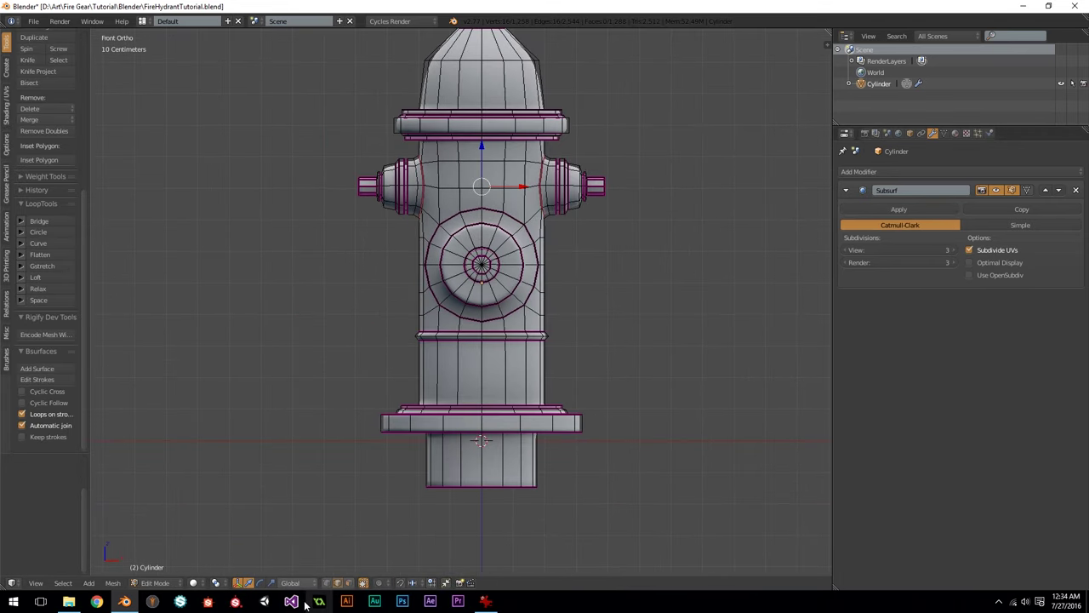
Step: Set the mesh to face selection and check the dome panels on the yellow hydrant reference photo in IrfanView
click(349, 584)
scroll(505, 284, down, 3)
key(alt+Tab)
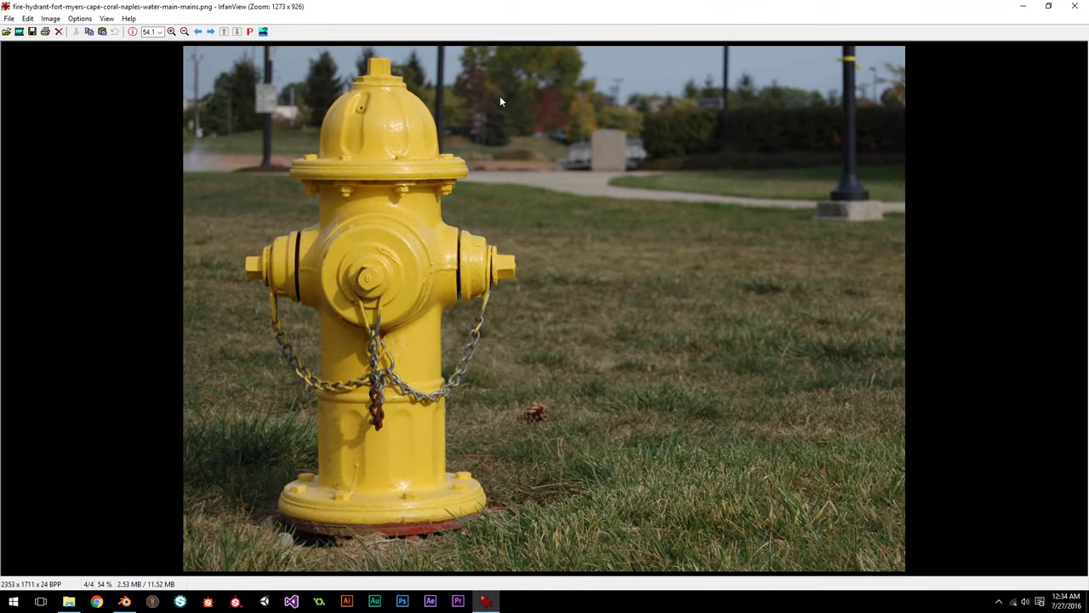
key(alt+Tab)
Step: Back in Blender, select every second two-face column on the dome, starting beside the front centre line and covering three columns
scroll(396, 192, up, 3)
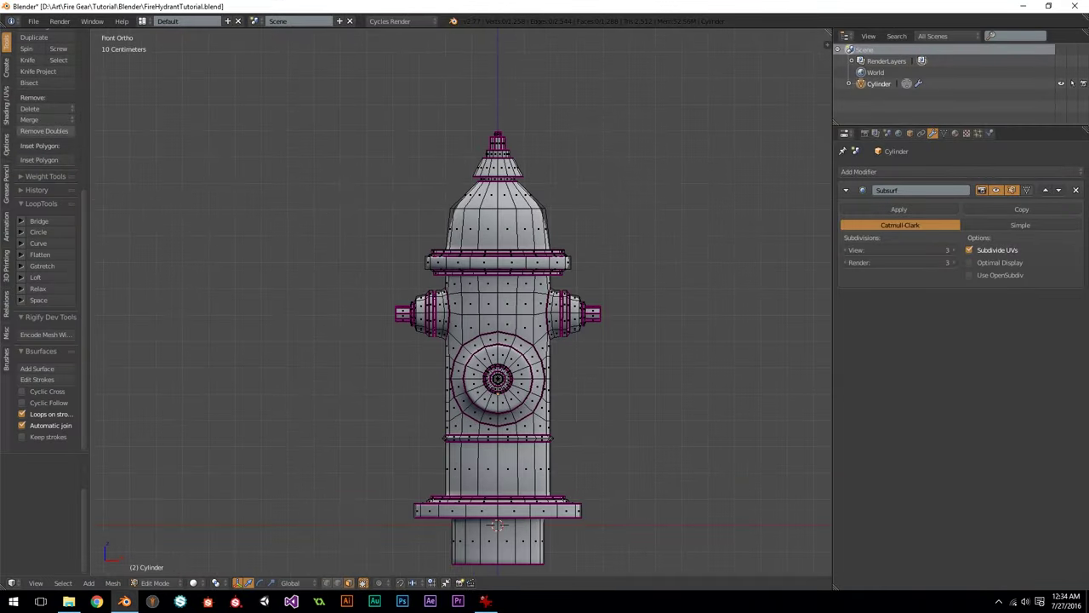
scroll(431, 128, up, 2)
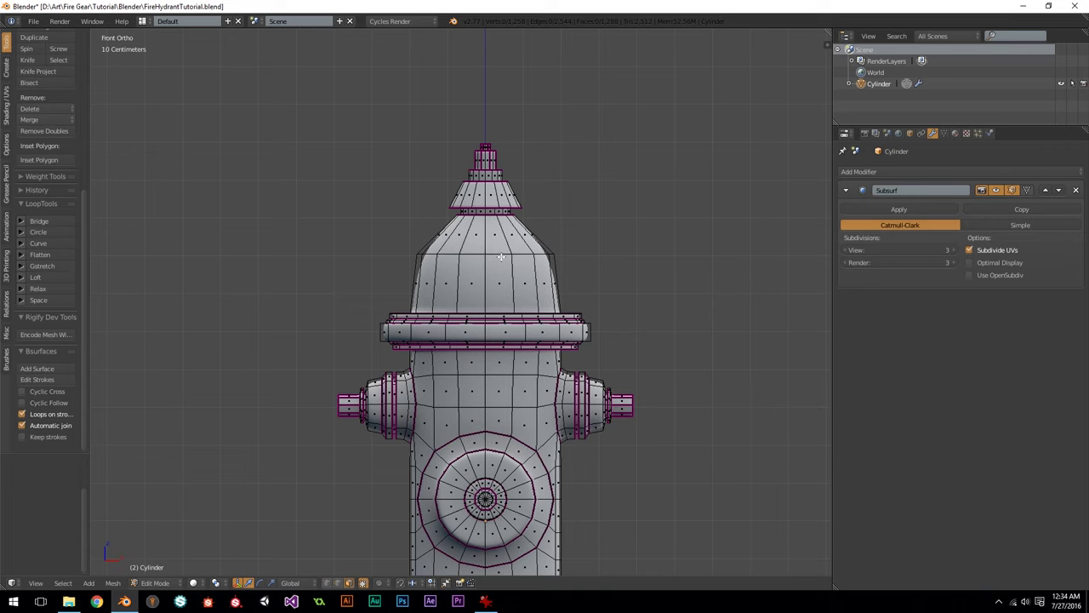
scroll(501, 256, up, 2)
right_click(519, 198)
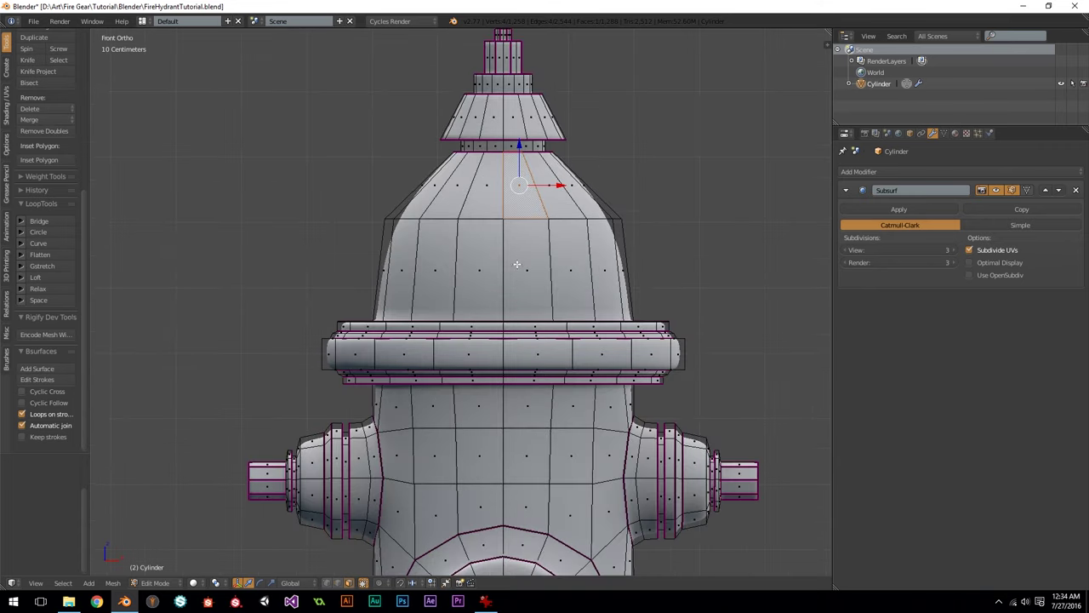
shift+right_click(517, 264)
middle_drag(517, 263, 482, 265)
shift+right_click(481, 238)
shift+right_click(484, 341)
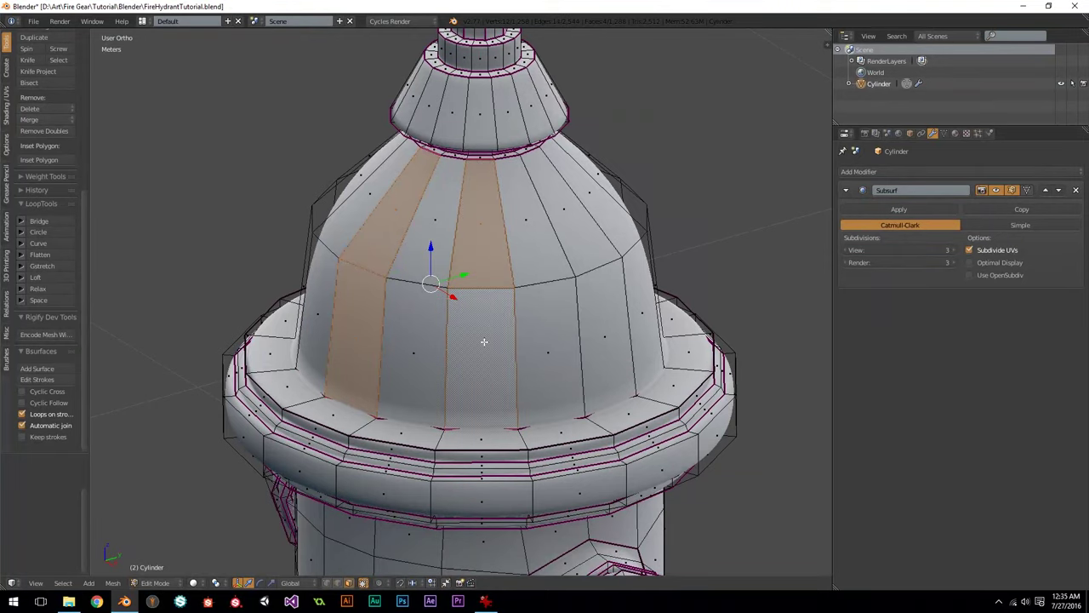
shift+right_click(586, 232)
shift+right_click(595, 292)
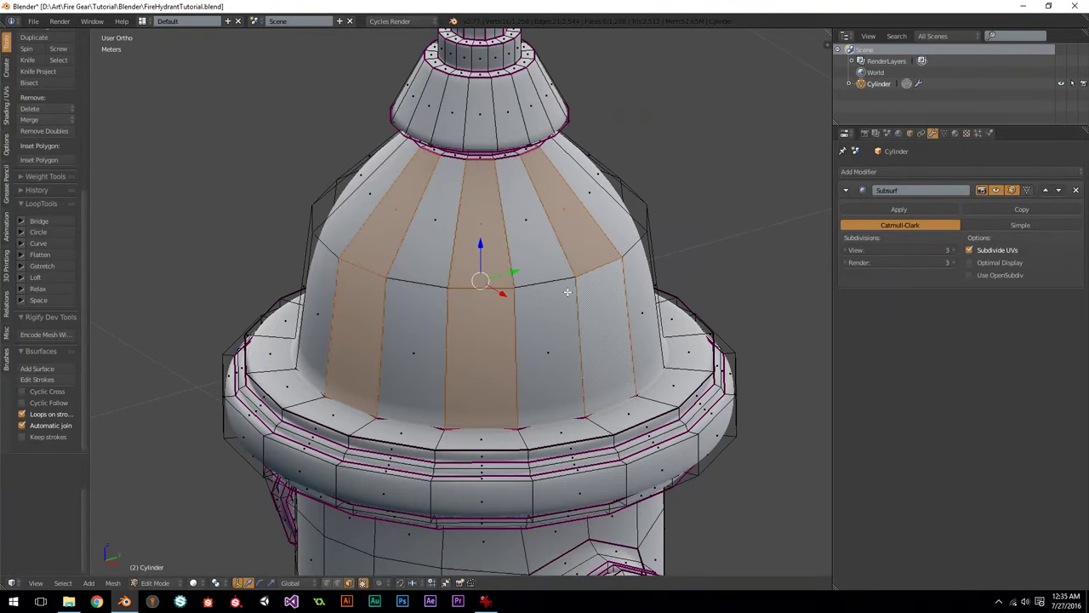
middle_drag(597, 286, 510, 307)
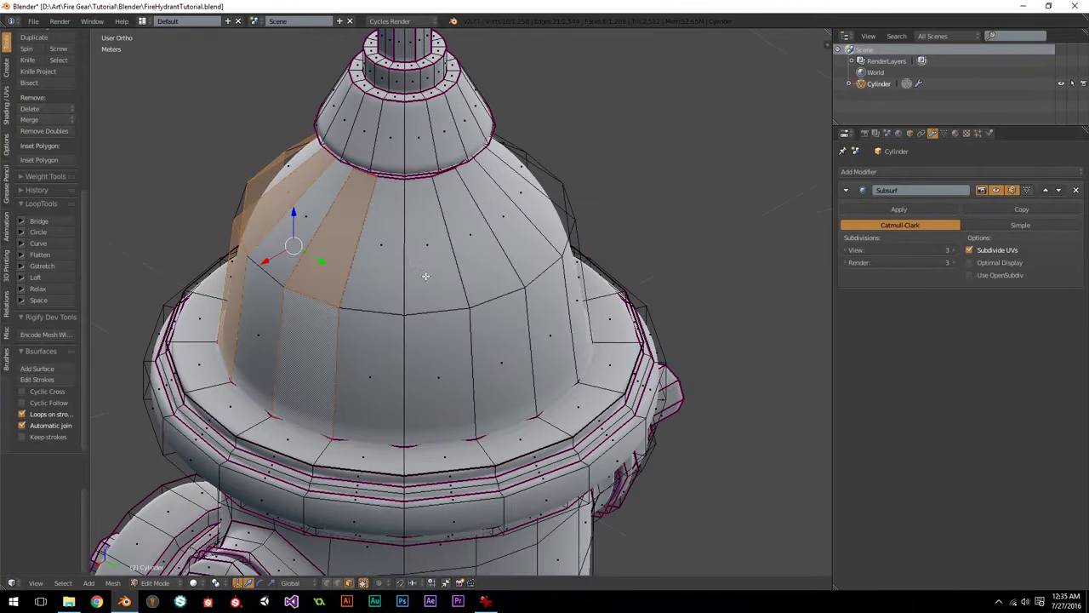
Step: Extend the selection around the rest of the dome, adding both faces of every second column
right_click(442, 338)
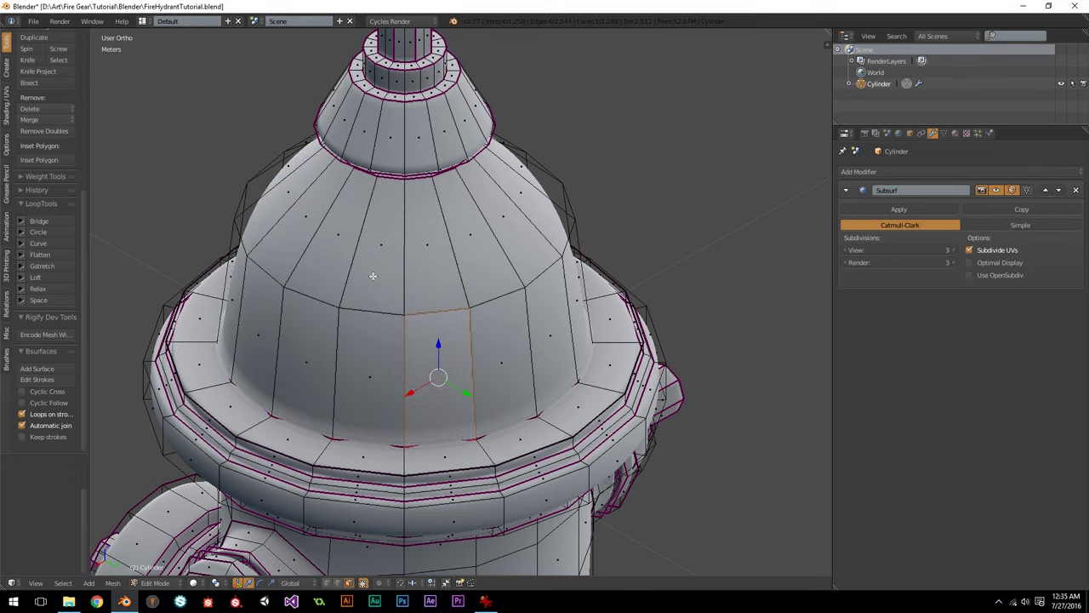
key(ctrl+z)
shift+right_click(434, 344)
middle_drag(438, 341, 487, 309)
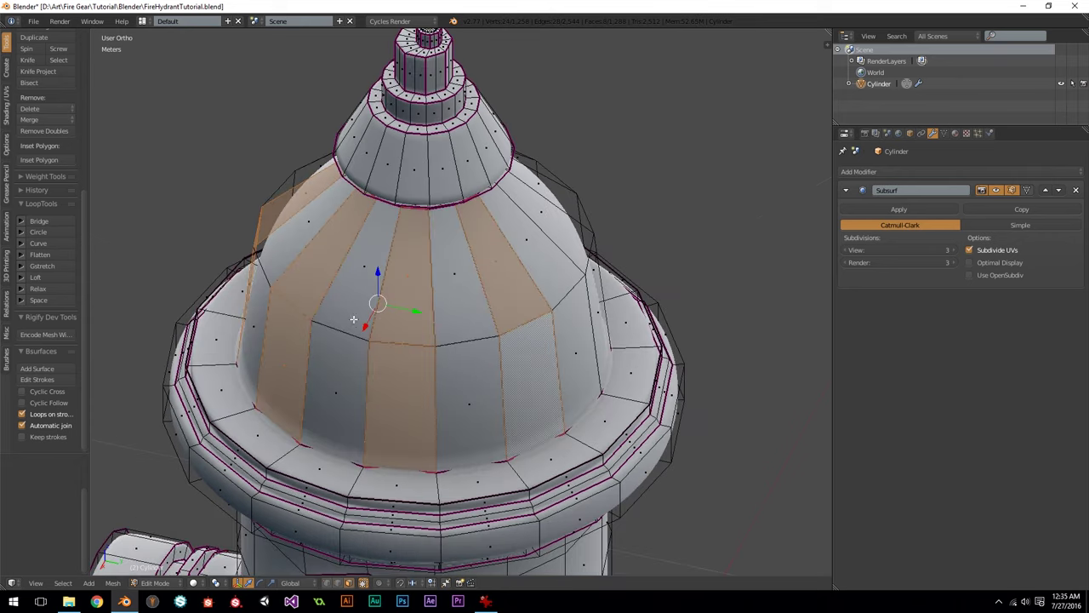
middle_drag(553, 363, 416, 324)
shift+right_click(421, 288)
shift+right_click(434, 354)
shift+right_click(520, 255)
shift+right_click(538, 296)
middle_drag(559, 299, 421, 282)
shift+right_click(494, 241)
shift+right_click(502, 305)
middle_drag(558, 292, 479, 275)
alt+shift+right_click(486, 328)
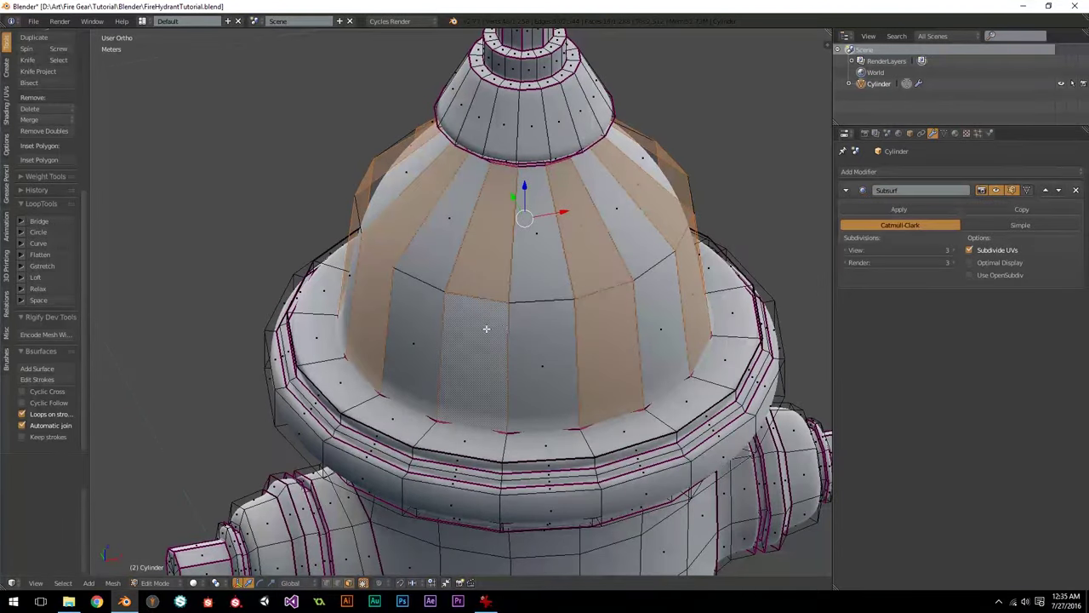
Step: Inset the selected dome columns with a thickness of about 7.14 mm and inspect the inset panels in front view
key(KP_1)
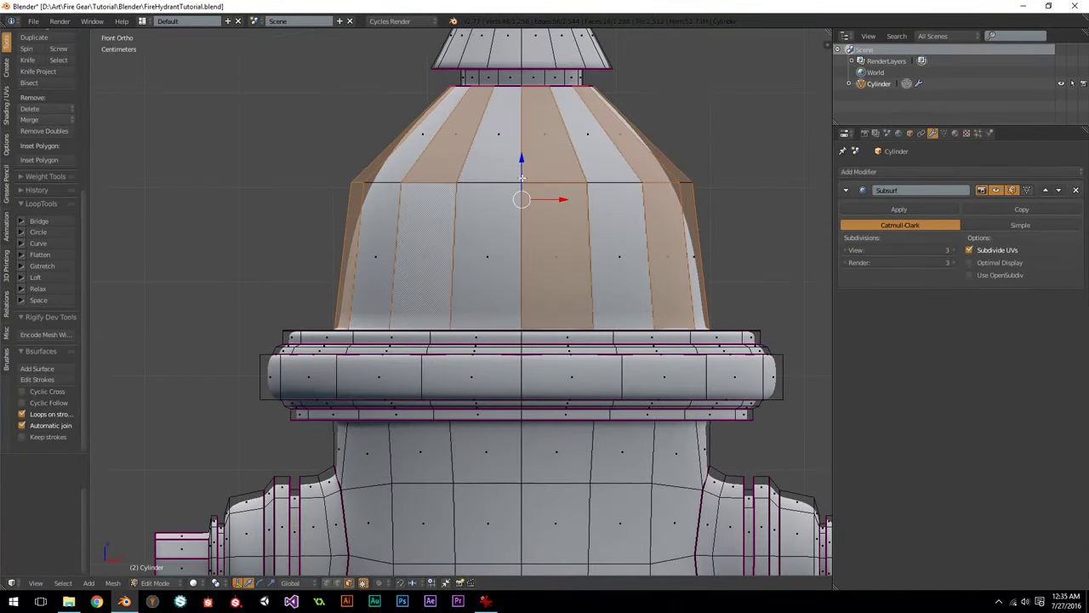
middle_drag(539, 241, 604, 267)
shift+middle_drag(672, 160, 648, 173)
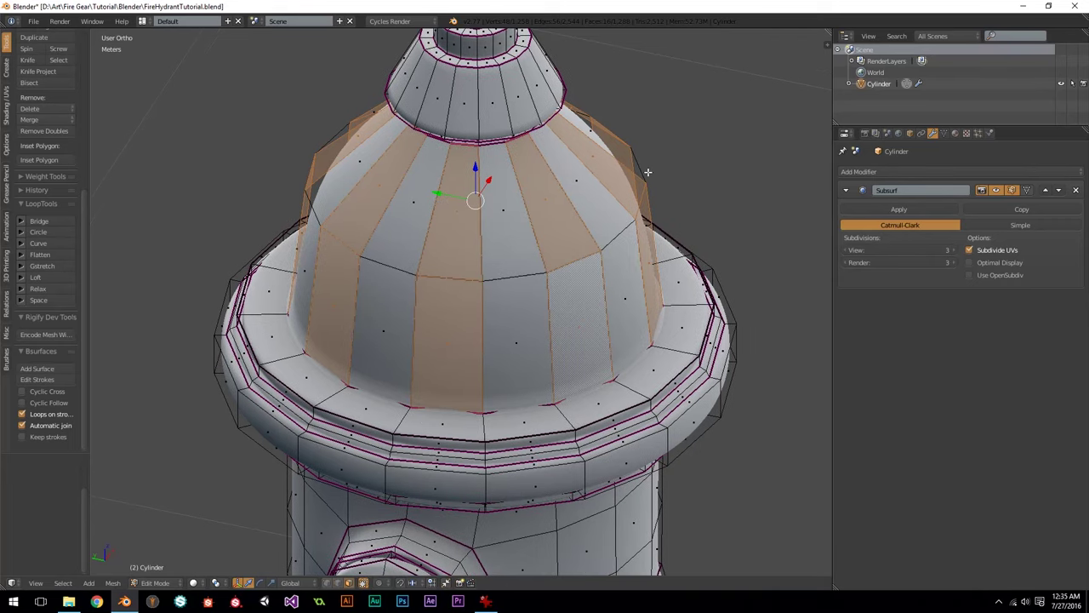
key(i)
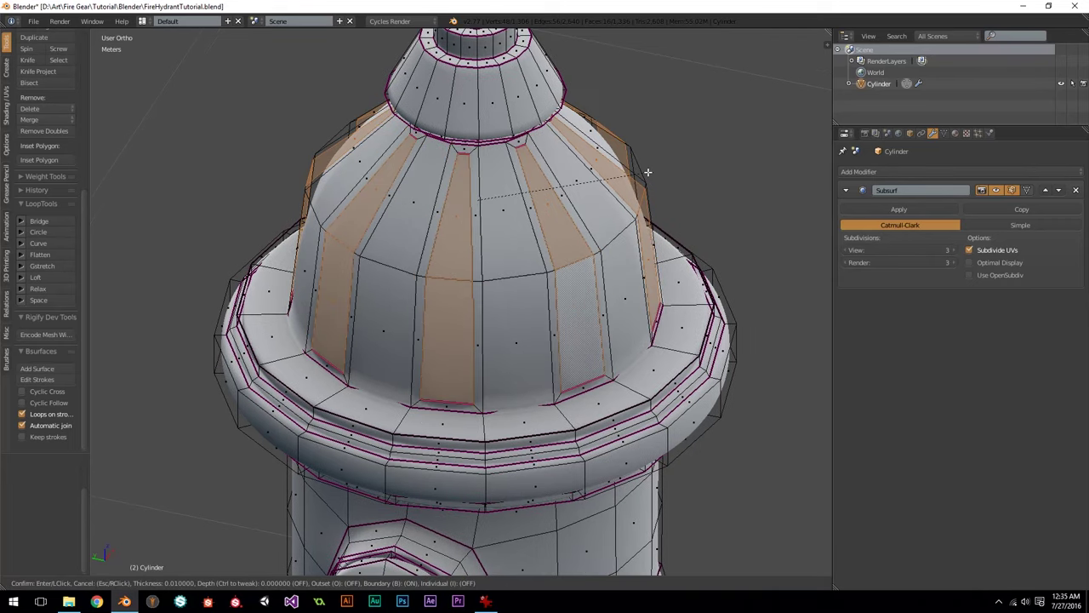
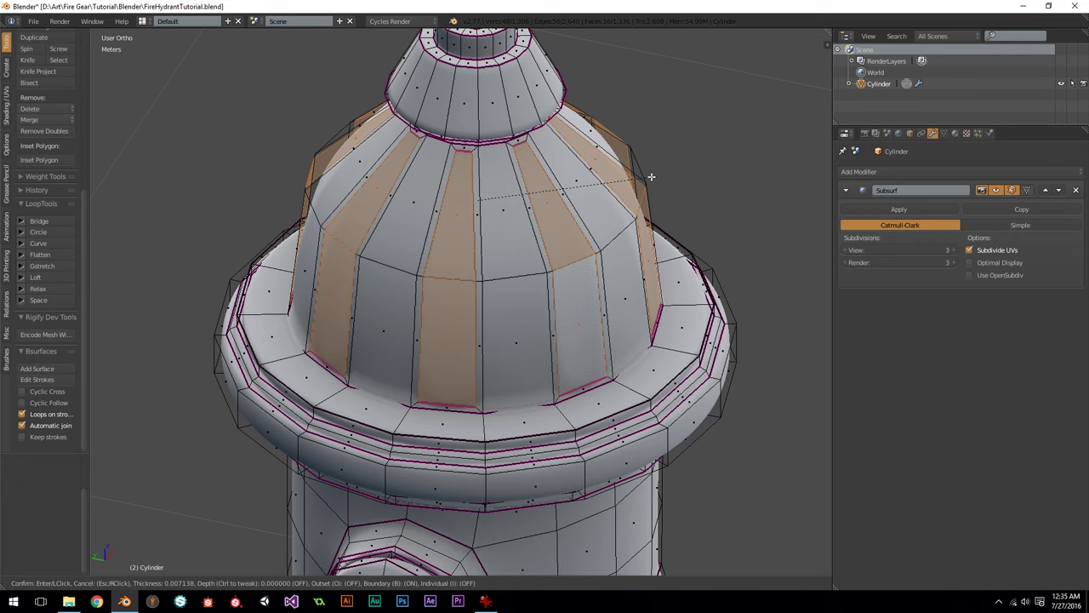
click(651, 176)
key(KP_1)
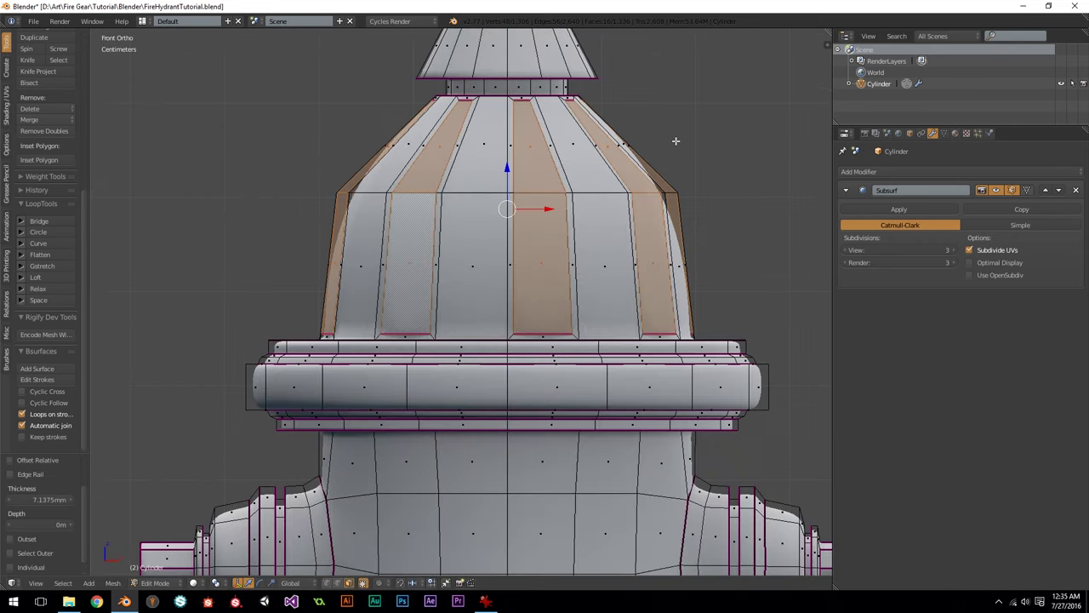
key(z)
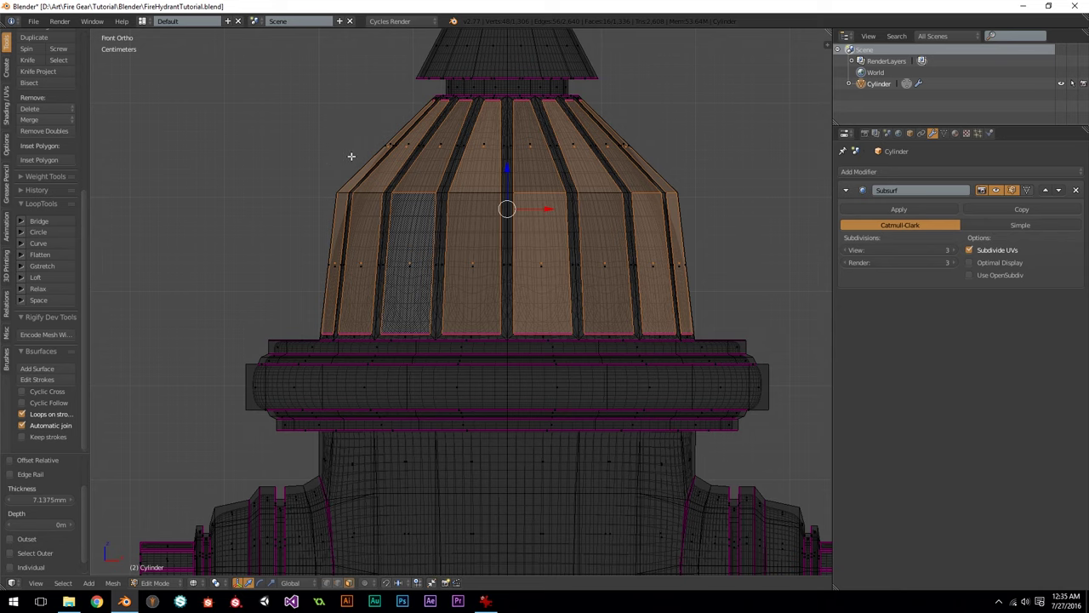
key(z)
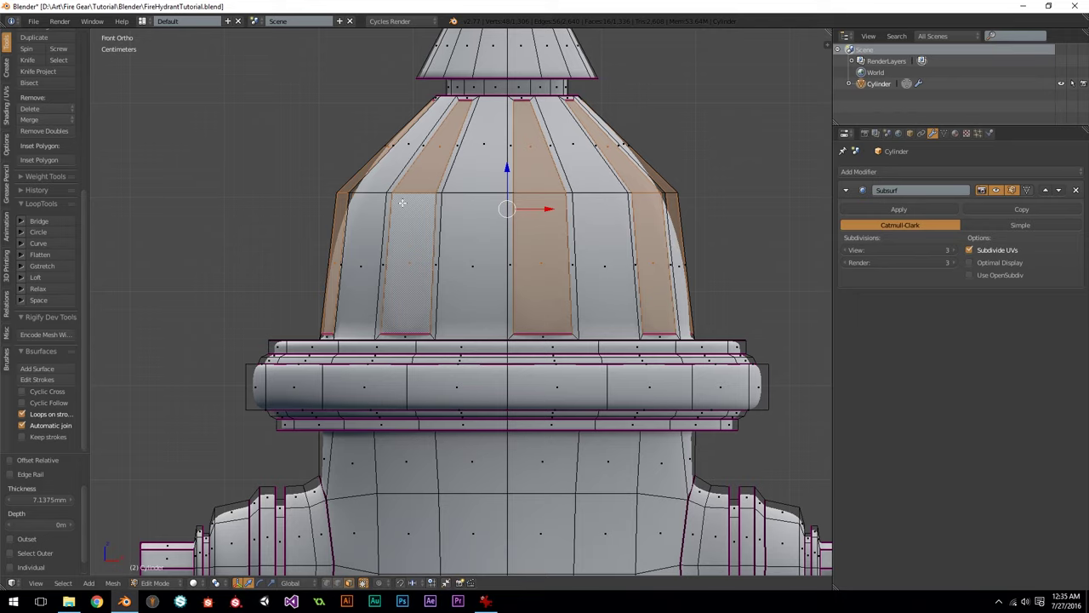
scroll(434, 208, up, 3)
scroll(536, 173, down, 2)
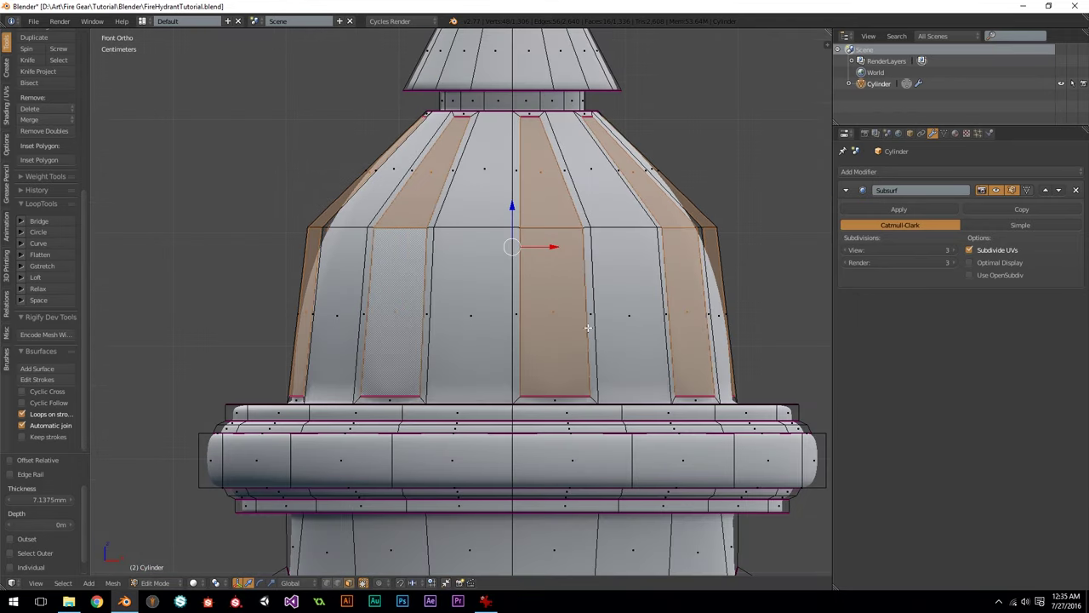
Step: Shrink the selected inset dome panels inward by about 0.007 with Shrink/Fatten and check the grooves in wireframe and object mode
middle_drag(462, 167, 418, 550)
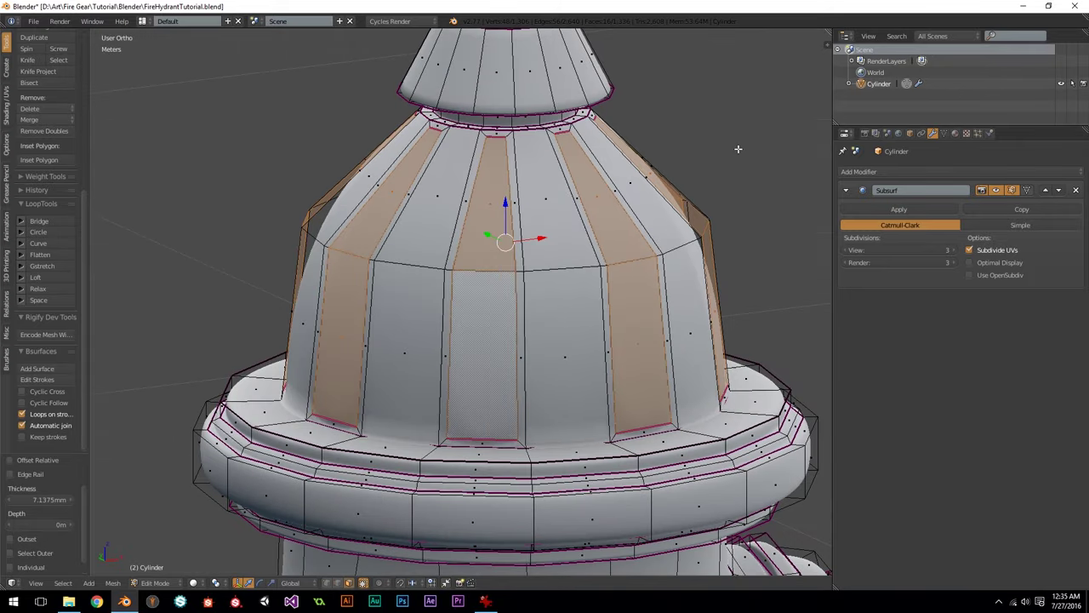
key(alt+s)
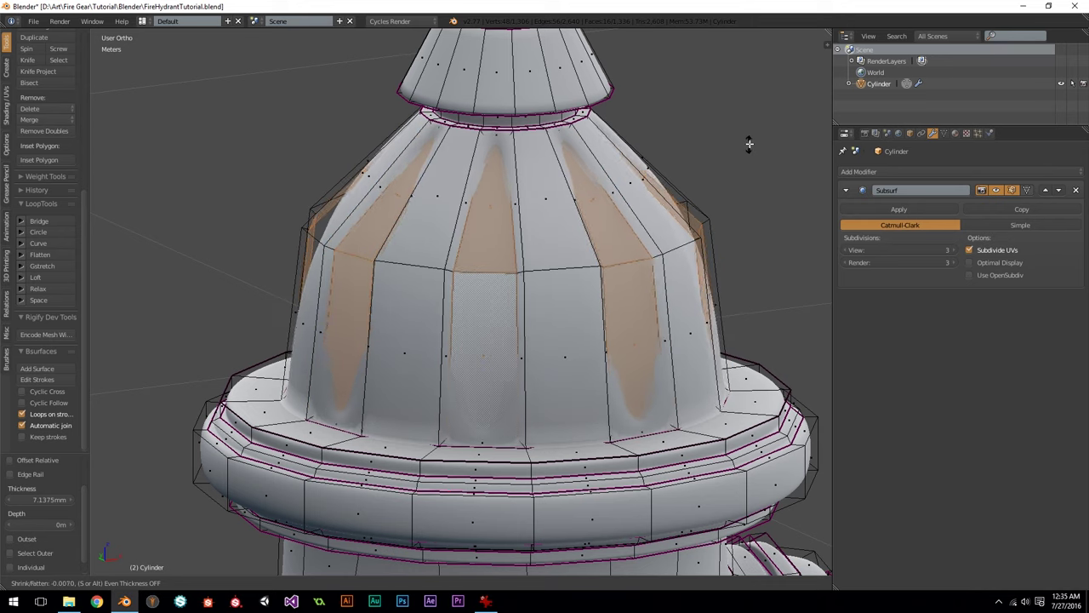
click(747, 145)
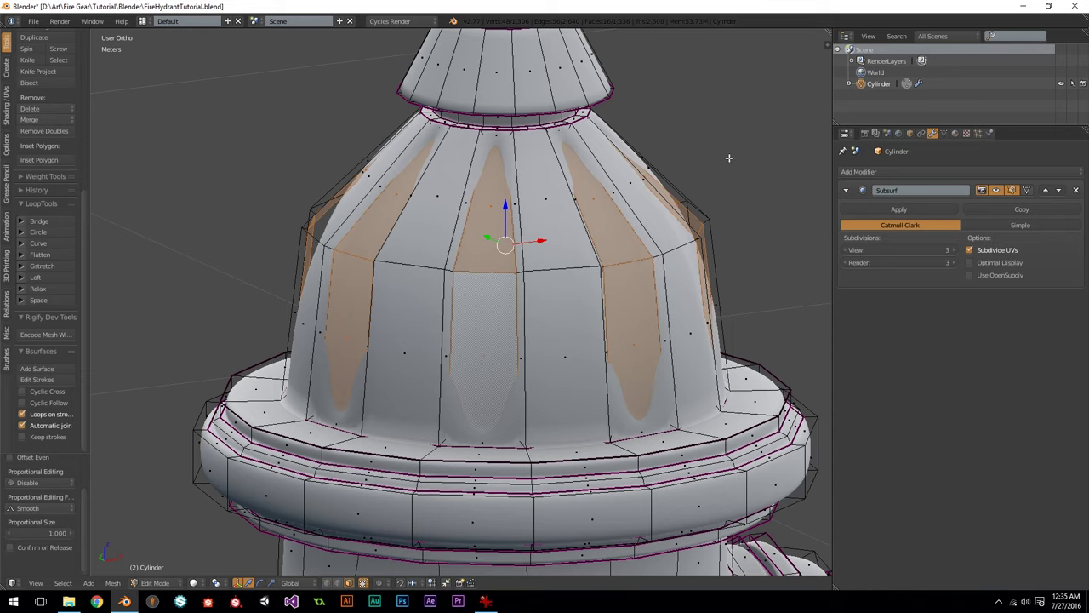
key(KP_1)
key(z)
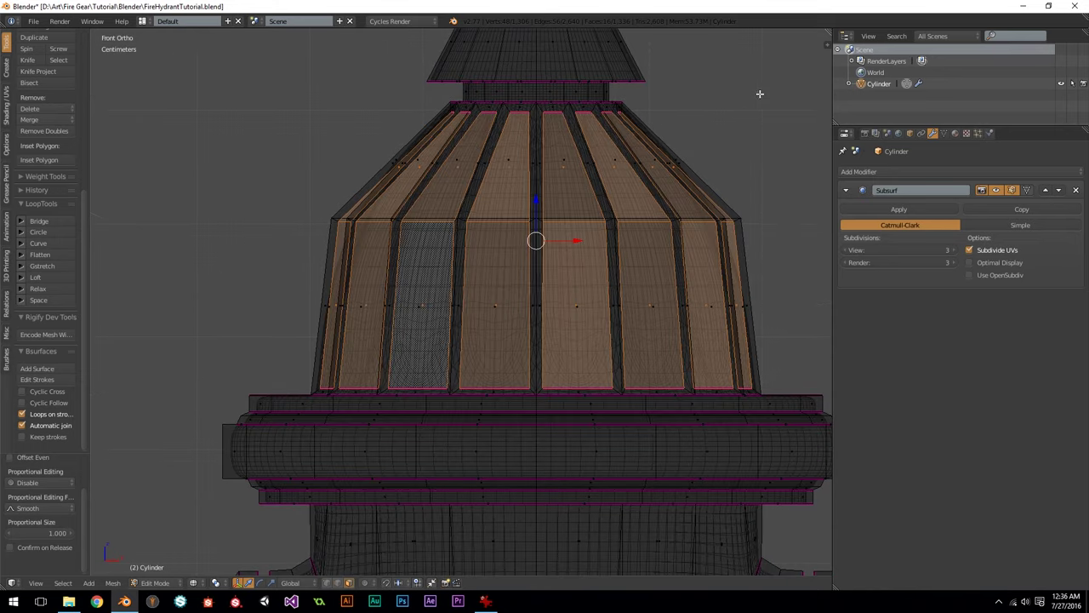
key(z)
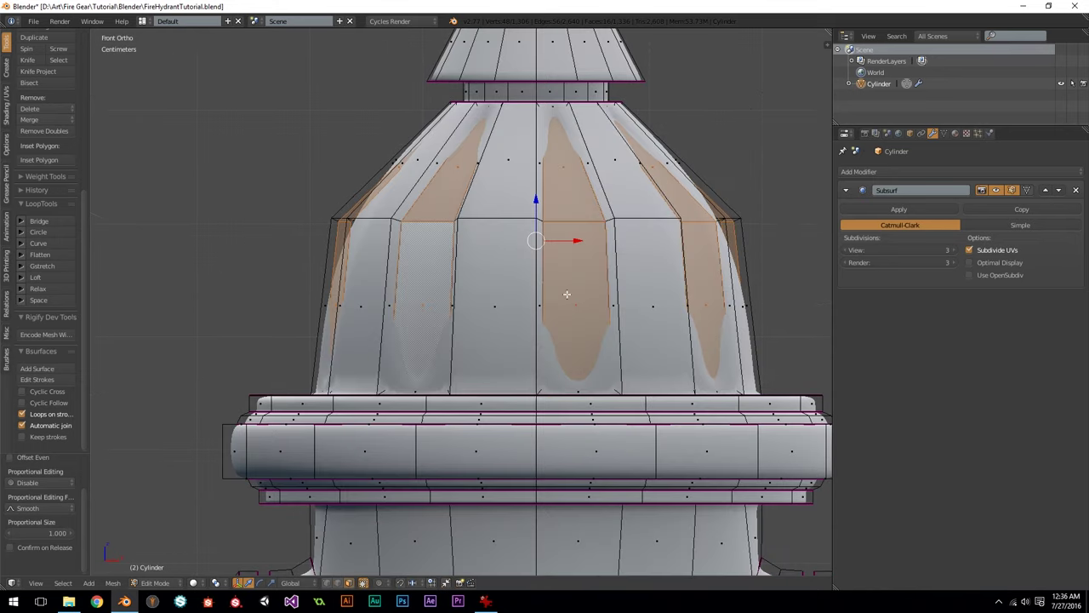
key(Tab)
scroll(566, 280, down, 2)
scroll(365, 243, up, 3)
scroll(494, 282, down, 5)
scroll(541, 284, up, 2)
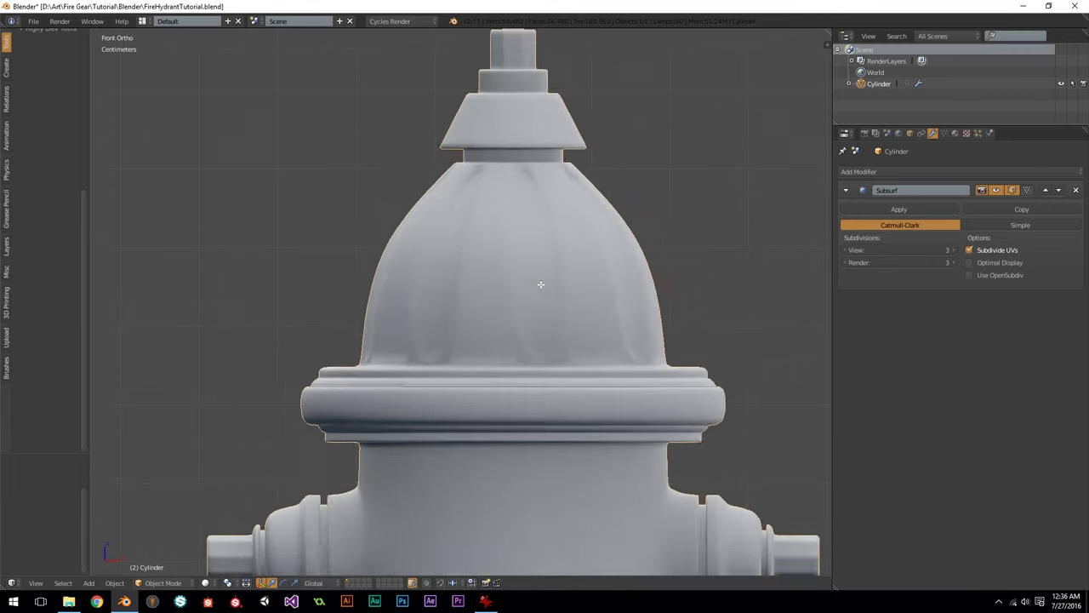
Step: In Edit Mode, switch to edge selection and deselect the horizontal edges crossing the front and neighbouring dome panels
key(Tab)
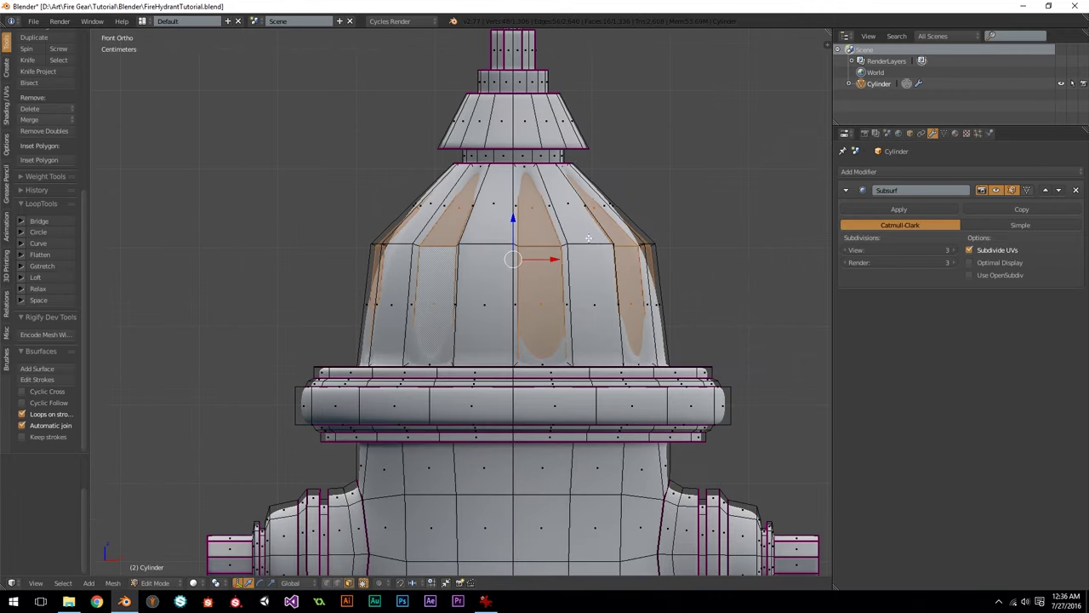
middle_drag(594, 237, 476, 357)
scroll(466, 365, up, 5)
shift+right_click(489, 381)
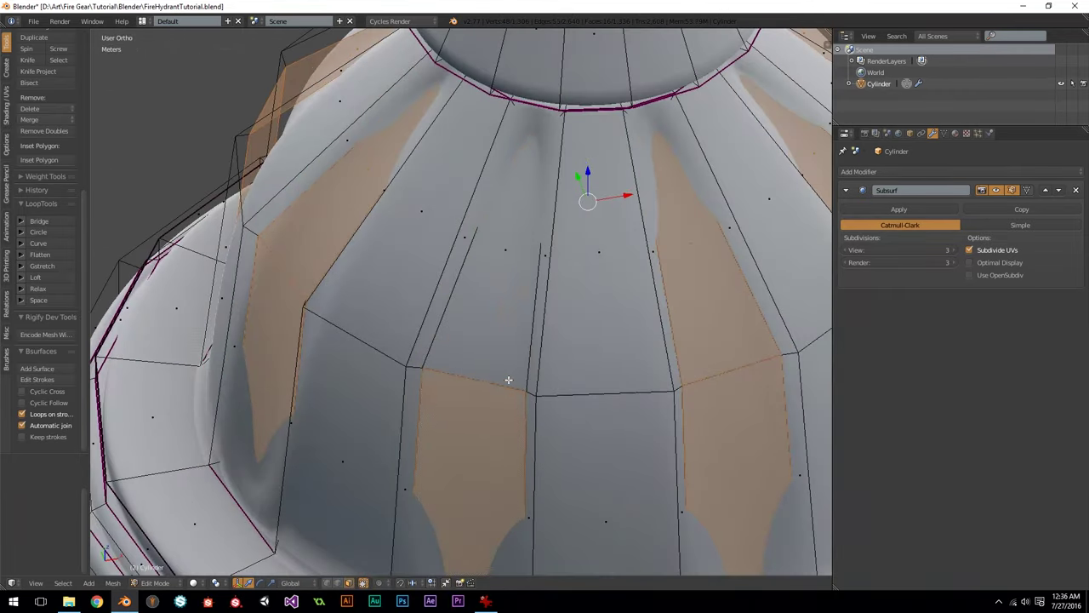
key(ctrl+z)
click(337, 584)
shift+right_click(483, 365)
shift+right_click(739, 371)
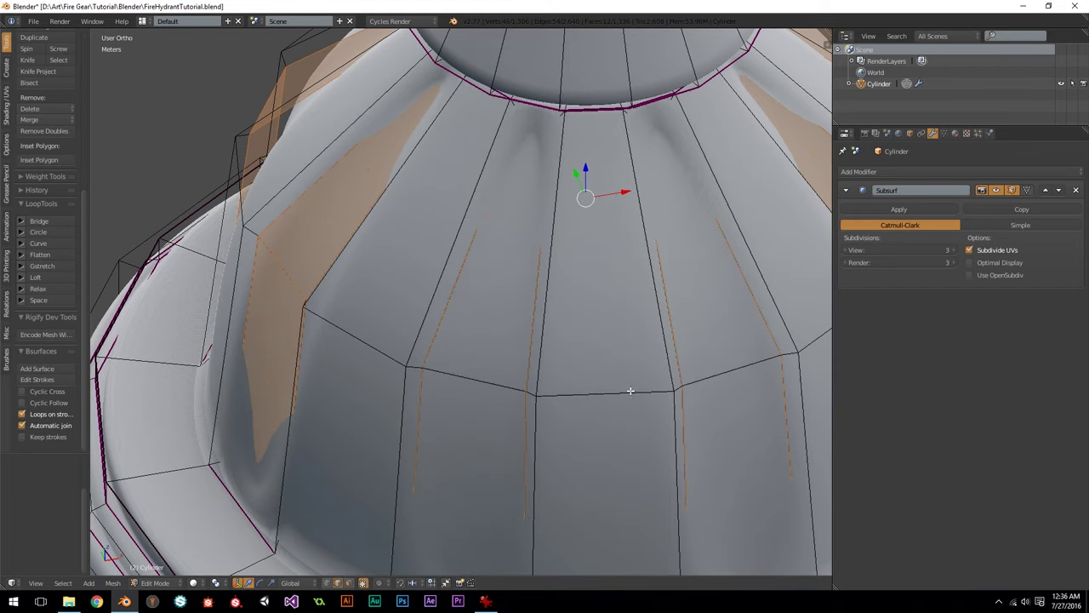
shift+right_click(298, 291)
middle_drag(275, 301, 425, 316)
shift+right_click(372, 369)
Step: Continue around the back of the dome, deselecting each panel's horizontal cross edge so only the vertical sides stay selected
shift+middle_drag(289, 350, 567, 311)
scroll(567, 311, down, 1)
shift+right_click(465, 263)
middle_drag(364, 280, 617, 284)
shift+right_click(352, 249)
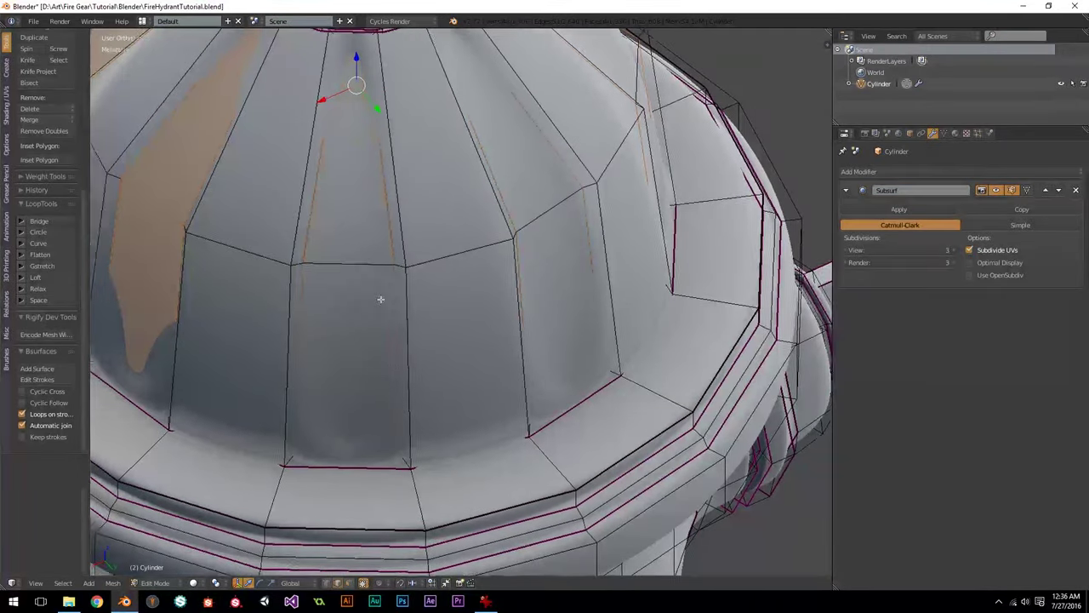
middle_drag(301, 290, 506, 252)
shift+right_click(426, 267)
middle_drag(425, 267, 442, 168)
middle_drag(634, 208, 578, 202)
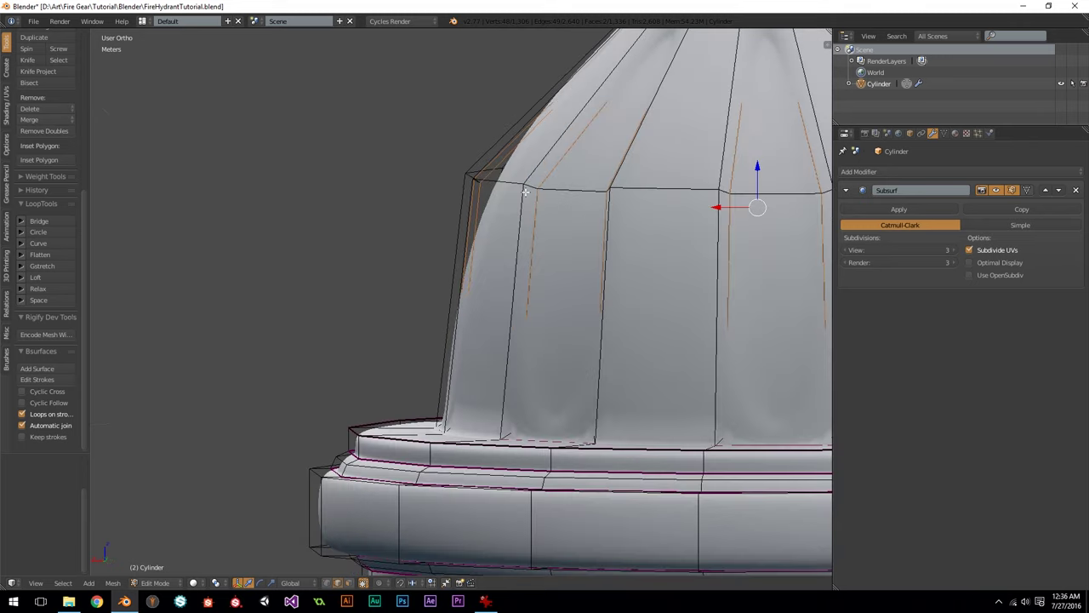
Step: Find the last dome panel that is still fully selected and deselect its horizontal cross edge
scroll(425, 330, down, 4)
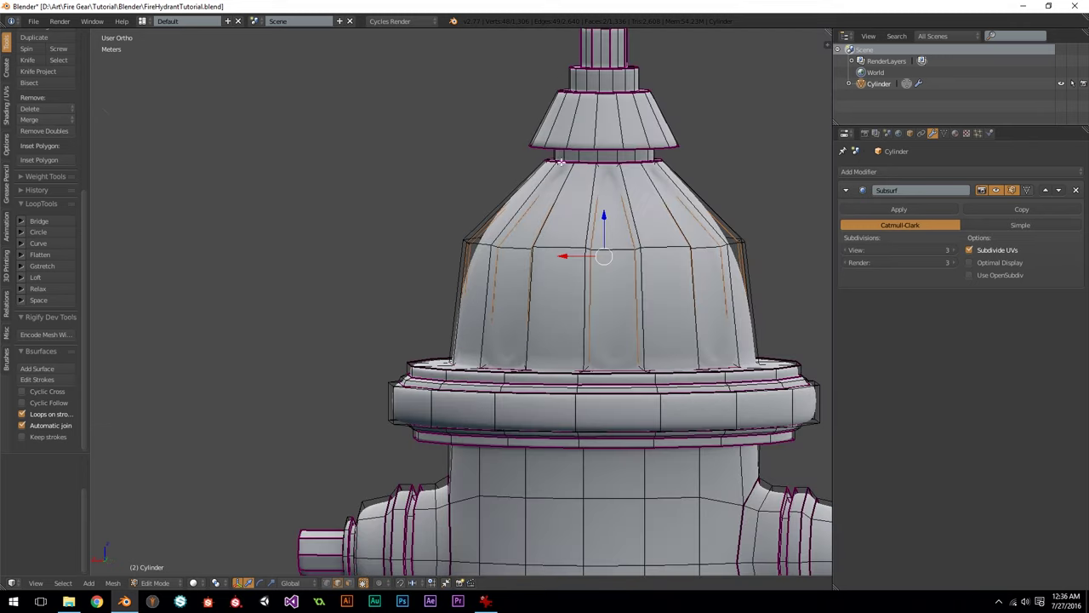
middle_drag(425, 335, 577, 302)
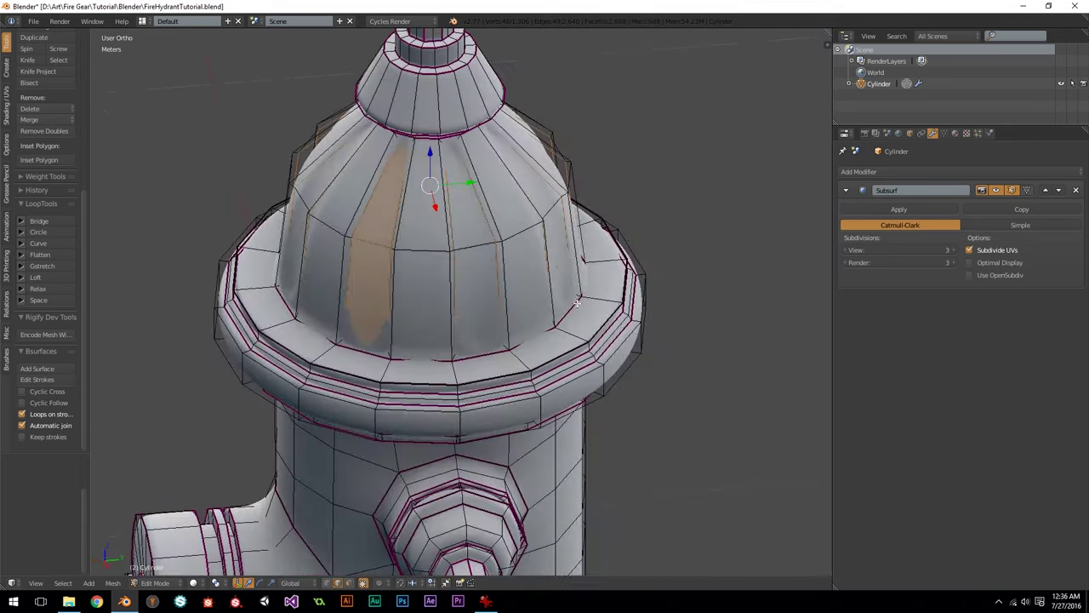
scroll(460, 265, up, 5)
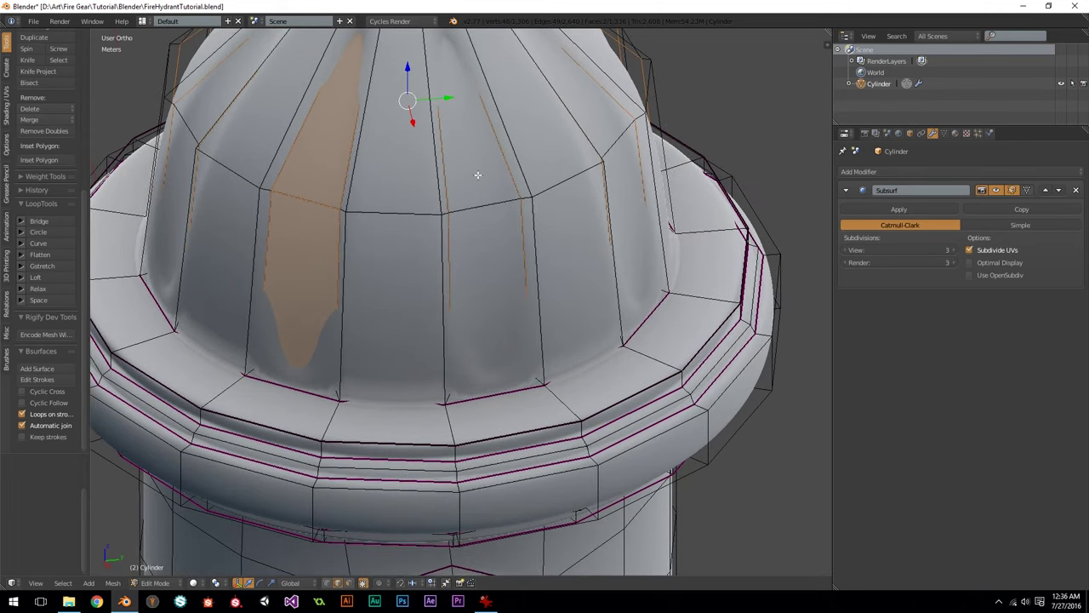
middle_drag(405, 238, 454, 245)
shift+right_click(318, 272)
scroll(314, 279, down, 3)
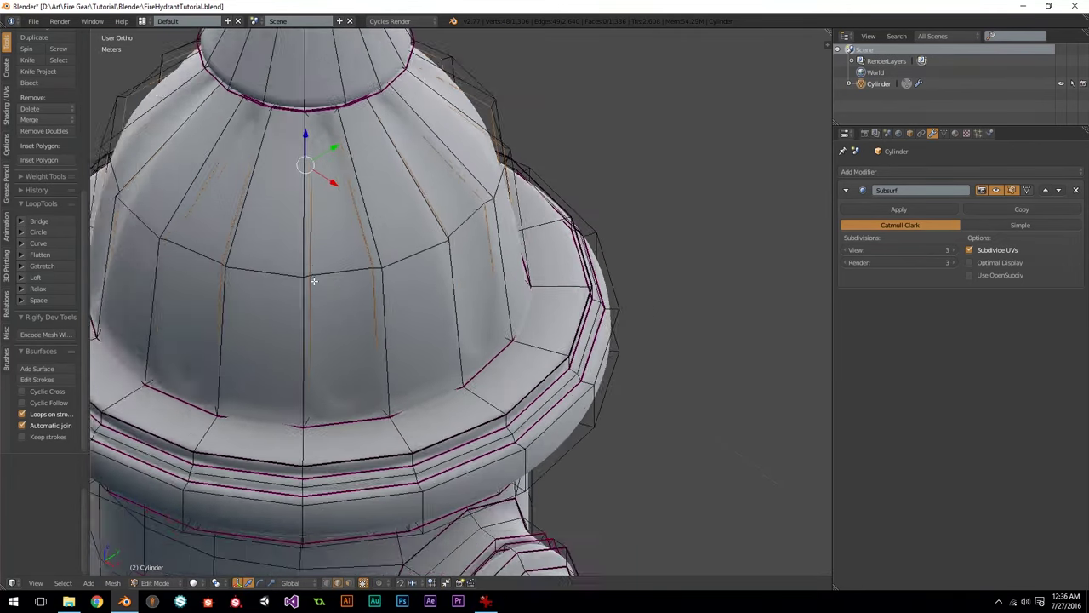
Step: Crease the vertical edges of the dome panels by 1, then lower their crease by 0.5
middle_drag(312, 280, 337, 287)
key(shift+e)
key(1)
key(Return)
key(shift+e)
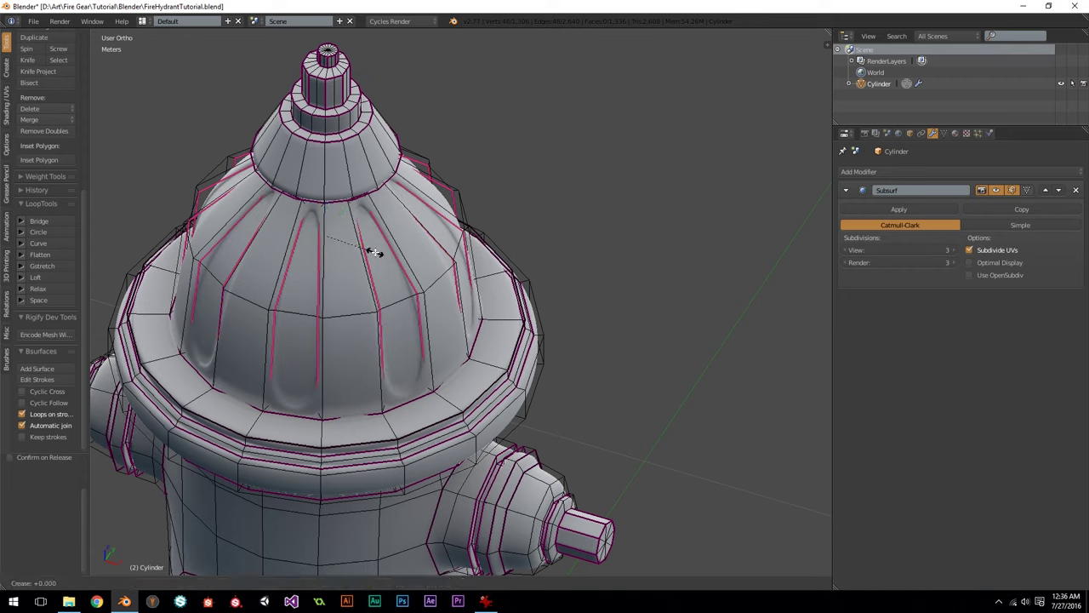
text(.5)
key(Return)
Step: Inspect the creased dome grooves in object and edit mode from several angles, finishing in front view
key(Tab)
scroll(392, 257, down, 2)
middle_drag(392, 257, 537, 253)
scroll(405, 282, up, 3)
key(Tab)
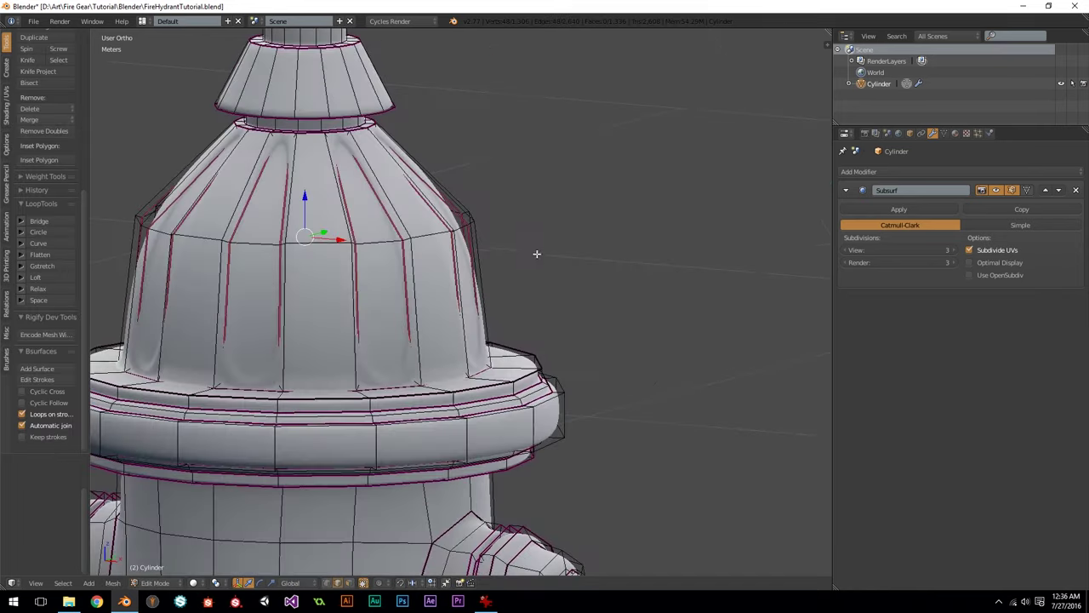
middle_drag(374, 302, 413, 316)
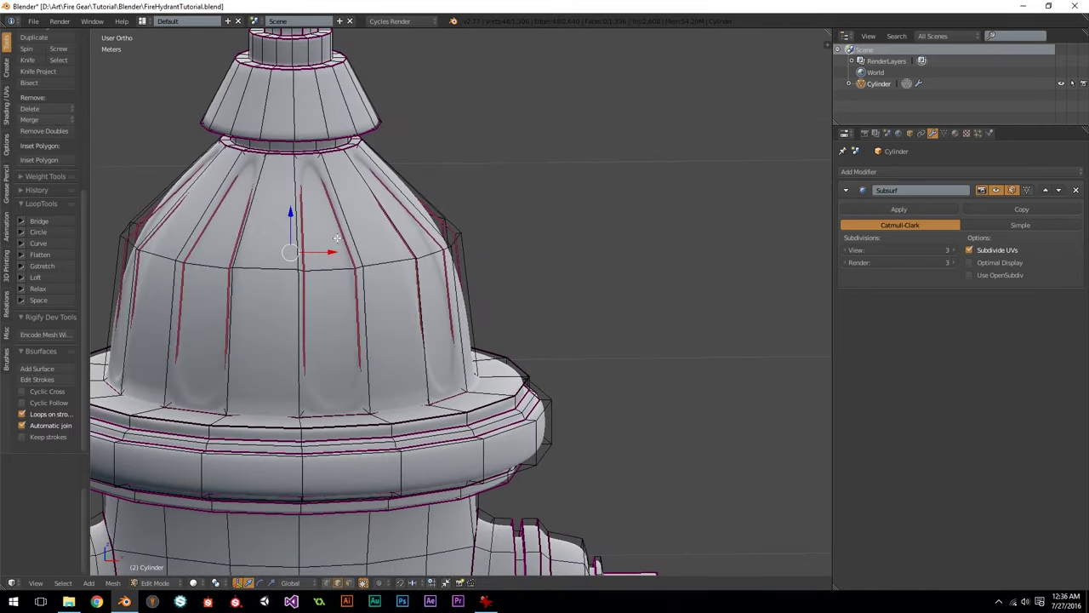
key(Tab)
scroll(455, 247, down, 1)
middle_drag(454, 248, 265, 248)
scroll(347, 280, down, 4)
key(KP_1)
shift+middle_drag(427, 332, 506, 239)
scroll(505, 239, up, 3)
shift+middle_drag(531, 163, 497, 316)
scroll(496, 316, up, 2)
scroll(496, 316, down, 3)
Step: Compare the dome grooves with the yellow hydrant photo in IrfanView, then return to Blender and examine the whole hydrant
key(alt+Tab)
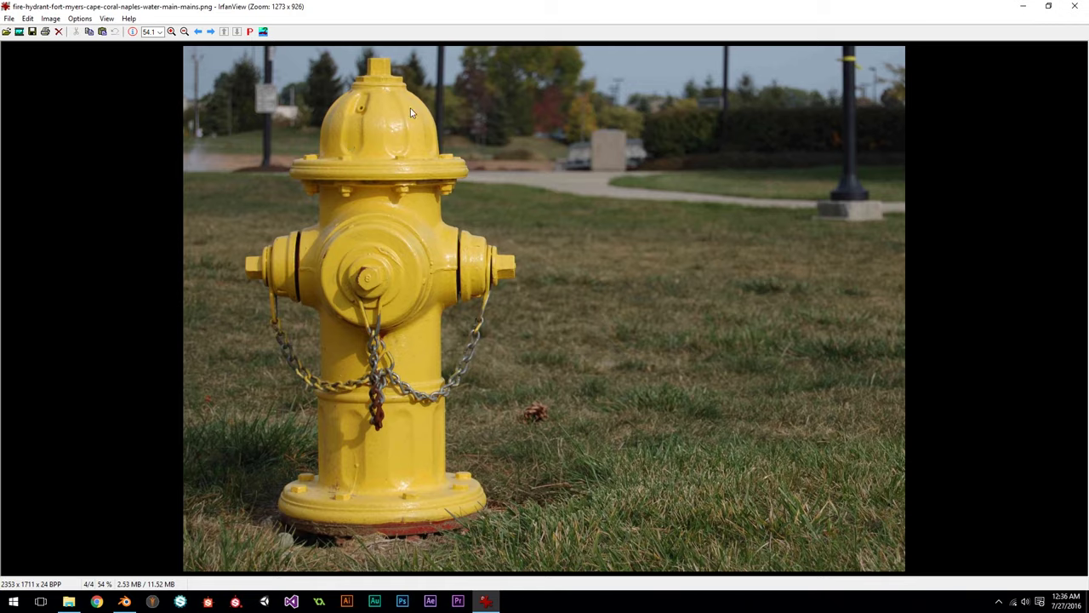
key(alt+Tab)
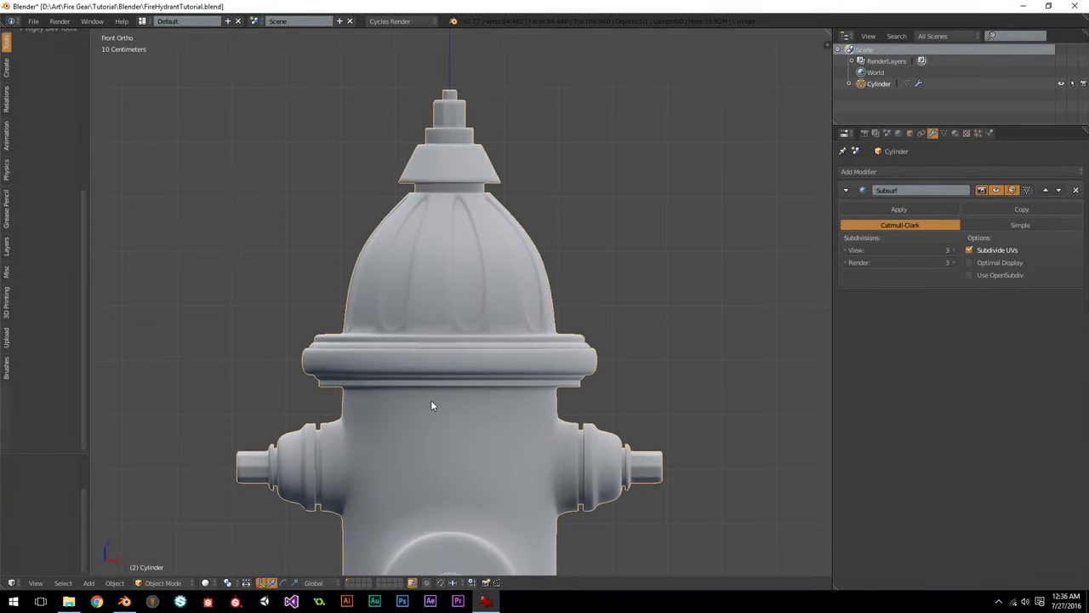
scroll(503, 295, up, 3)
key(Tab)
key(Tab)
scroll(503, 295, up, 1)
middle_drag(503, 295, 593, 340)
scroll(539, 426, down, 4)
shift+middle_drag(539, 427, 472, 296)
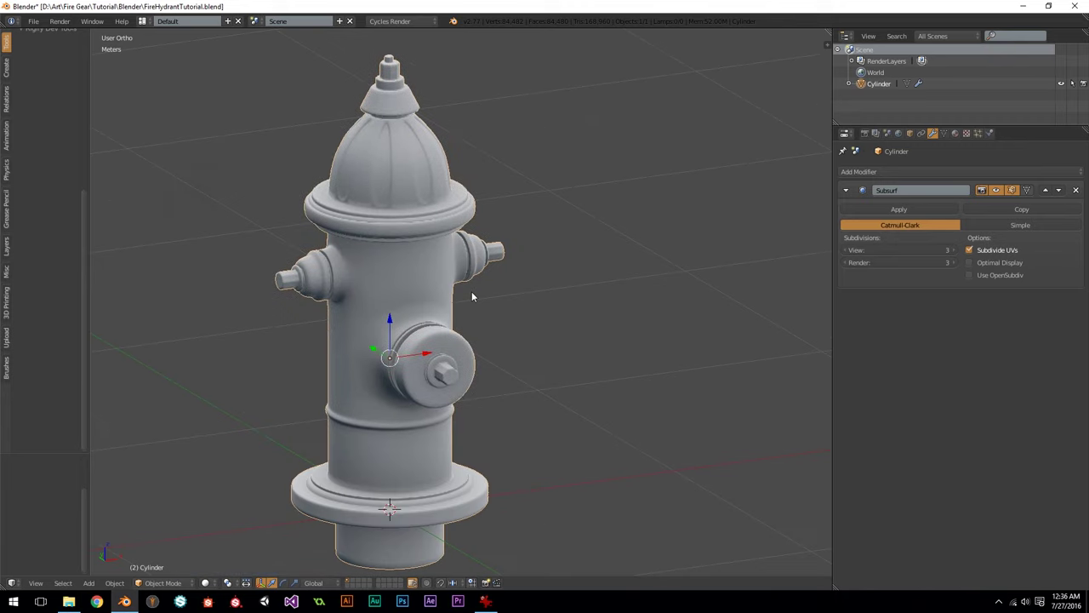
Step: In Edit Mode, switch to face selection and pick every second face of the lower barrel section, starting beside the front centre line
key(KP_1)
shift+middle_drag(484, 421, 494, 331)
scroll(493, 332, up, 3)
key(Tab)
shift+middle_drag(473, 392, 541, 337)
click(348, 583)
right_click(446, 357)
middle_drag(494, 364, 431, 393)
shift+right_click(528, 337)
middle_drag(529, 339, 458, 368)
shift+right_click(532, 372)
shift+right_click(605, 369)
Step: Extend the selection around the rest of the lower barrel section and check the alternating faces in side view
middle_drag(605, 370, 431, 407)
shift+right_click(447, 399)
shift+right_click(521, 398)
shift+right_click(442, 370)
middle_drag(442, 370, 479, 372)
key(KP_3)
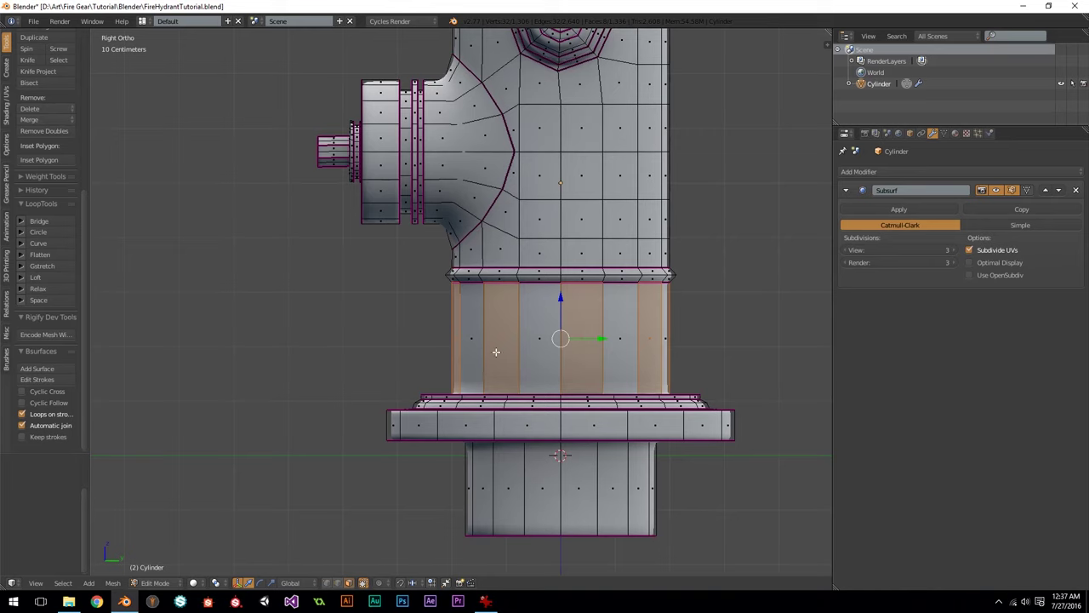
Step: Inset the selected lower barrel faces with a thickness of about 1.59 cm
key(KP_1)
scroll(600, 251, up, 5)
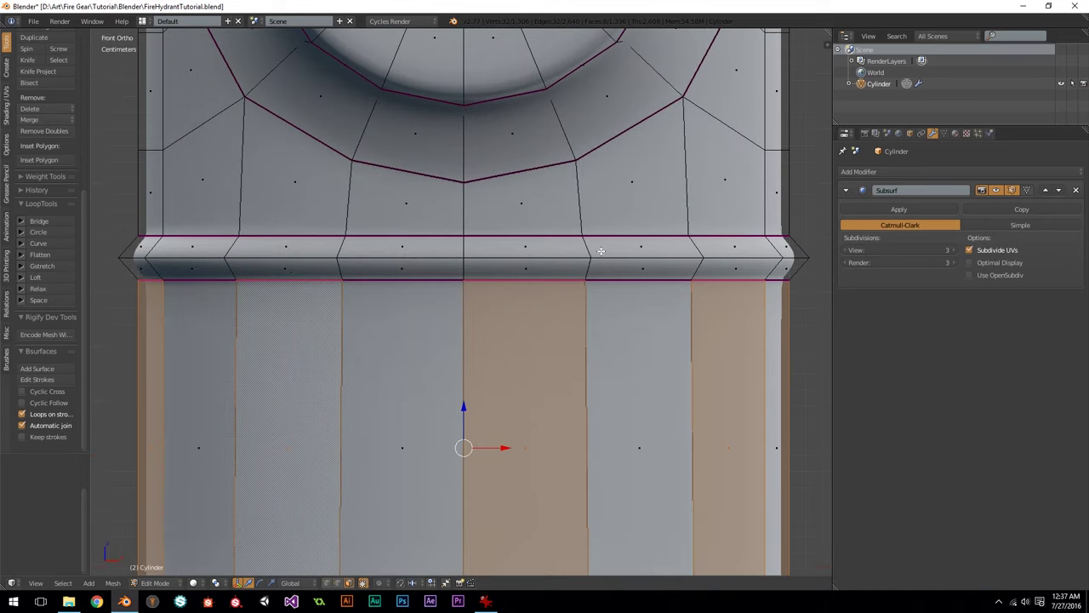
key(i)
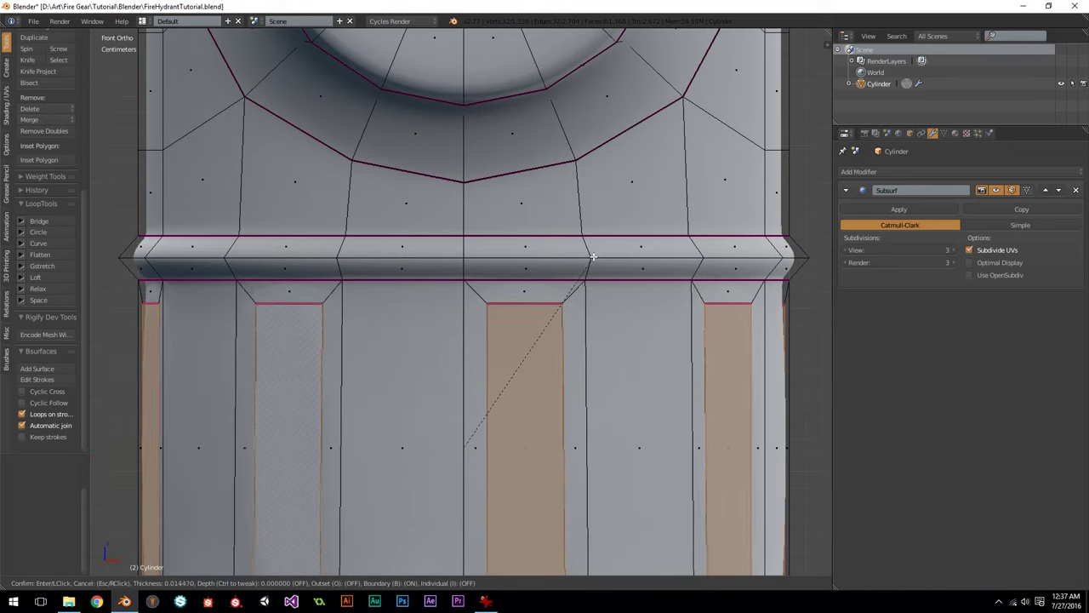
click(568, 297)
scroll(565, 311, down, 3)
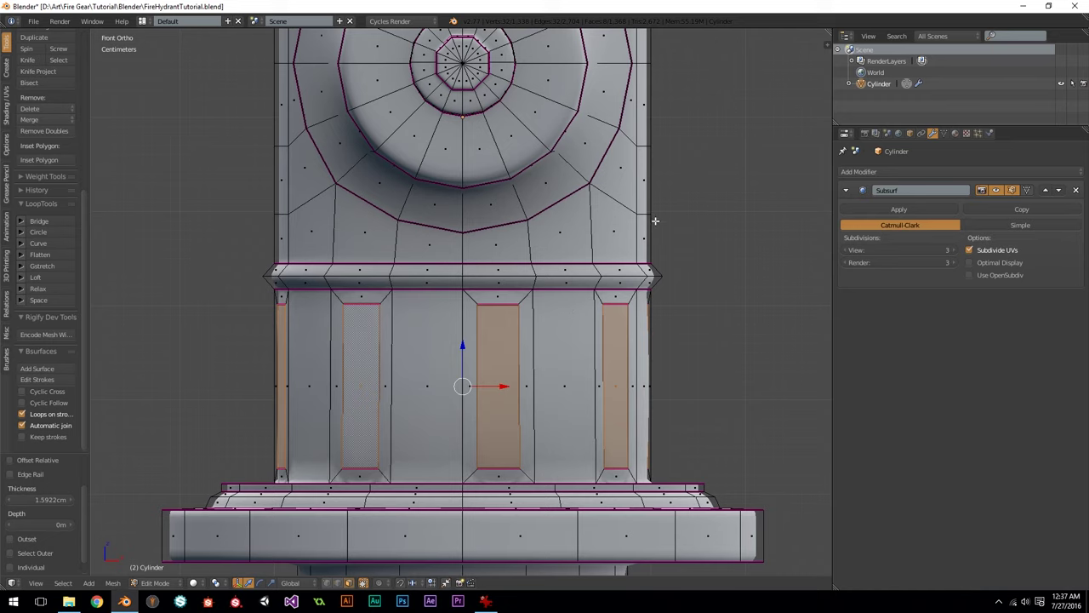
Step: Shrink the inset lower barrel panels inward with Shrink/Fatten and check their shape in wireframe
key(alt+s)
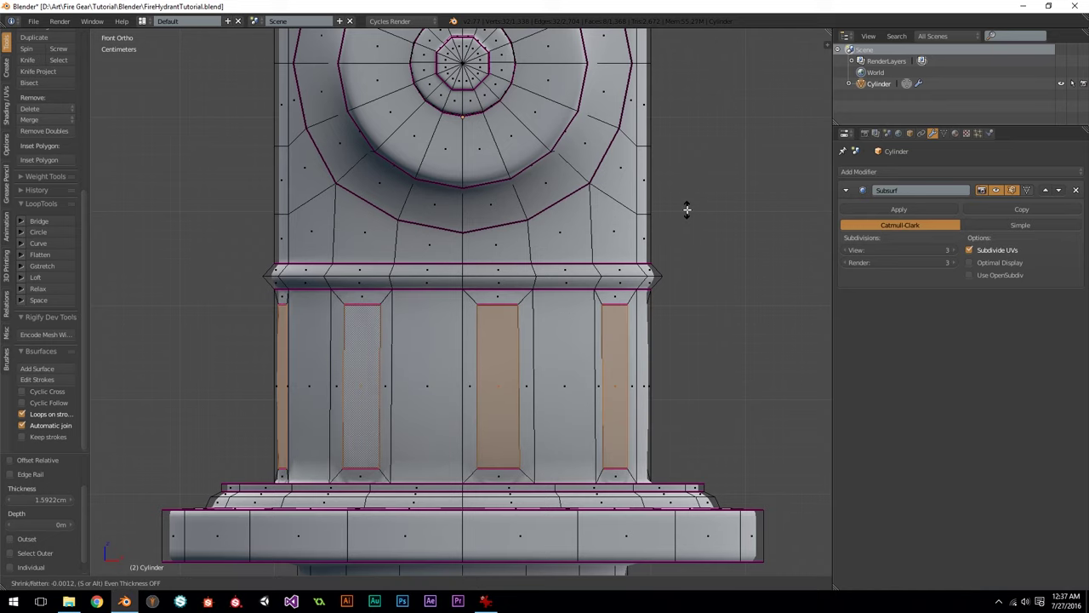
click(692, 205)
key(z)
scroll(533, 401, up, 2)
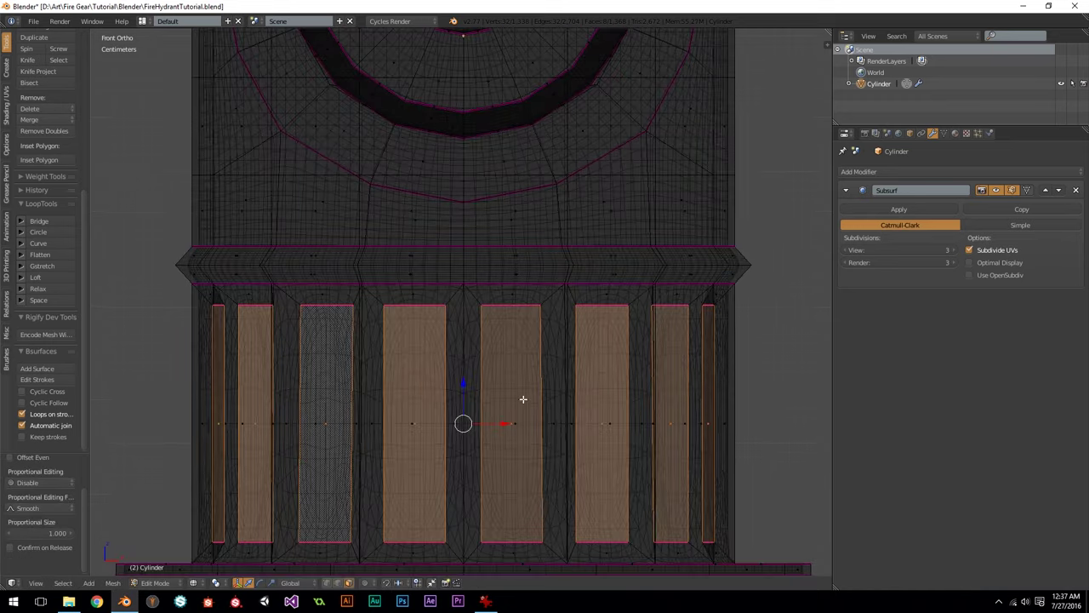
key(z)
Step: Crease the edges of the recessed lower barrel panels by 1, then offset their crease by -1
key(shift+e)
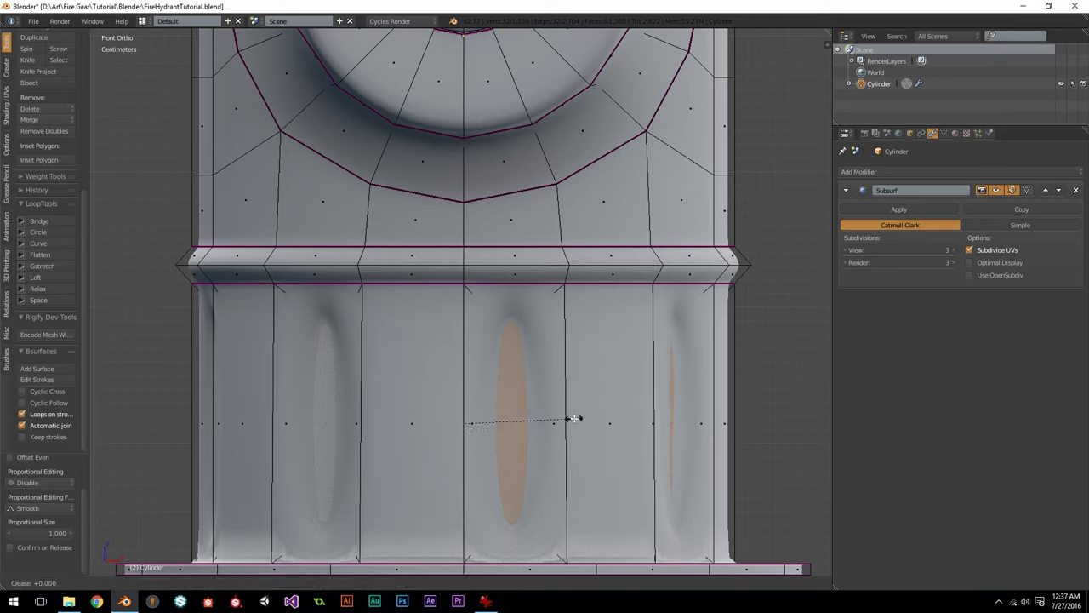
key(1)
key(Return)
key(shift+e)
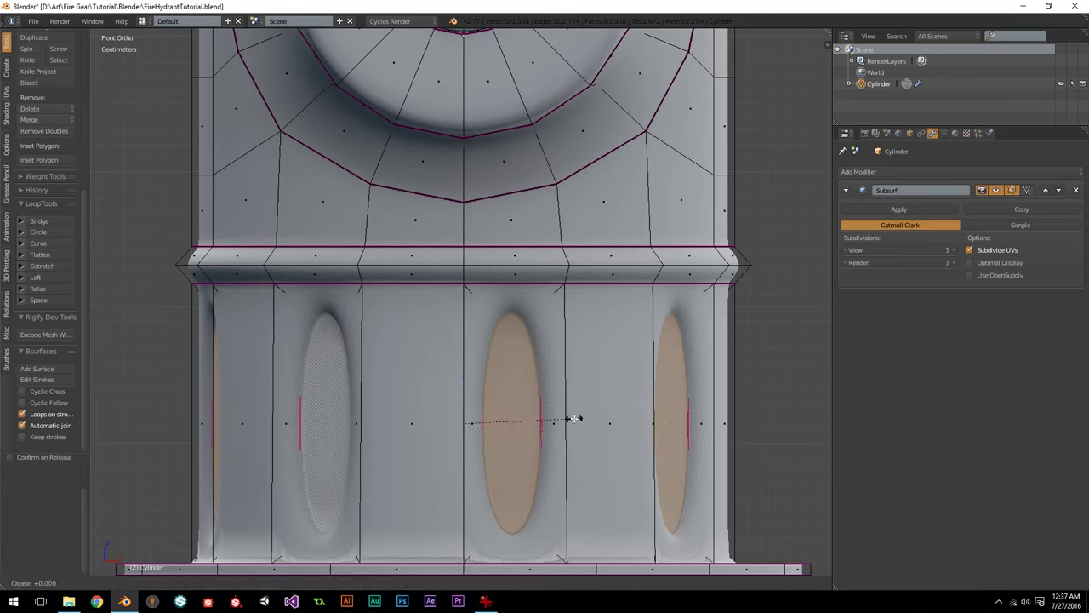
text(-1)
key(Return)
Step: Inspect the lower barrel grooves and the overall hydrant shape in object mode from the side, front and an angled view
key(Tab)
scroll(574, 419, down, 4)
scroll(574, 419, down, 3)
middle_drag(389, 349, 568, 362)
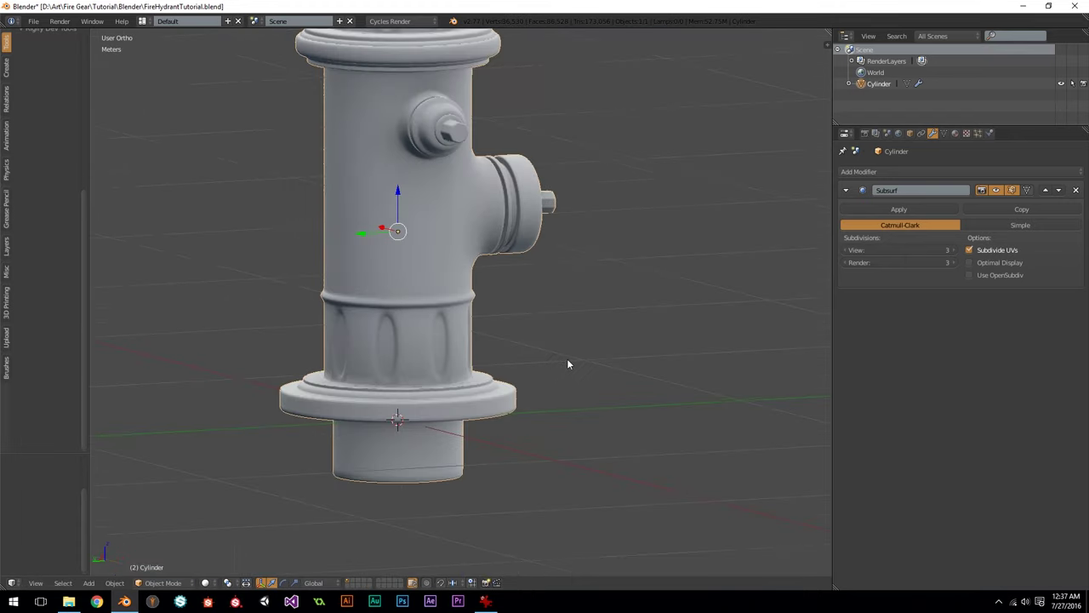
scroll(565, 349, down, 3)
key(KP_1)
scroll(486, 213, up, 4)
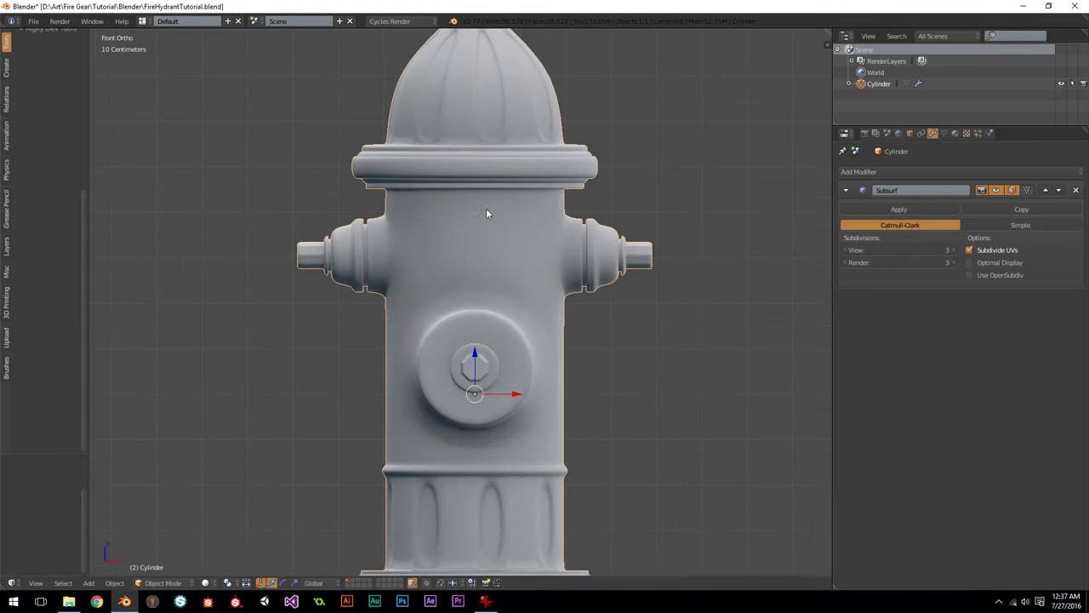
scroll(549, 422, down, 7)
scroll(548, 423, up, 5)
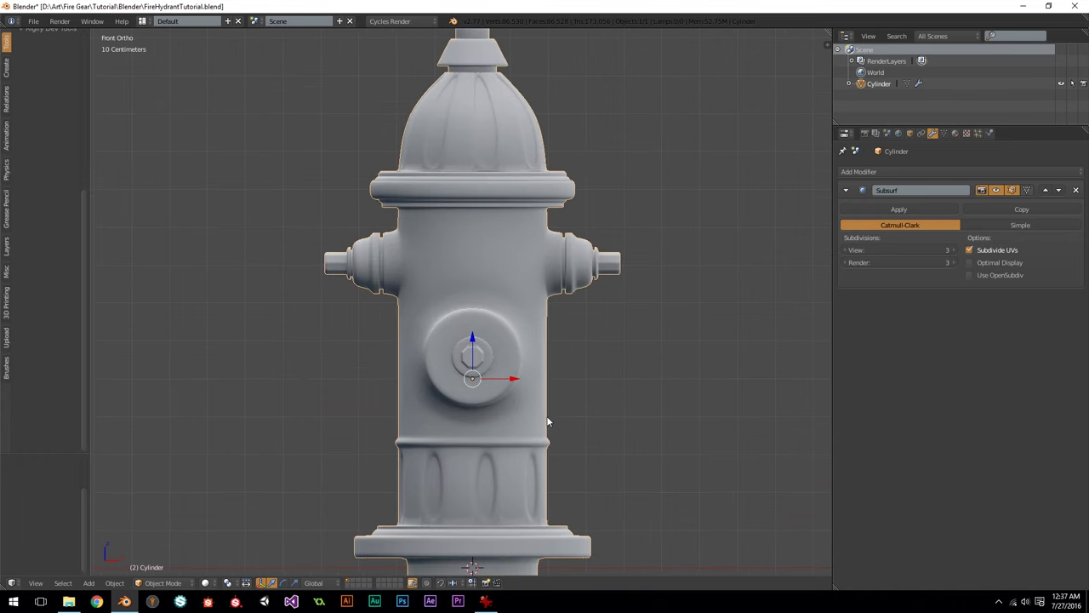
middle_drag(340, 247, 502, 213)
scroll(502, 212, down, 2)
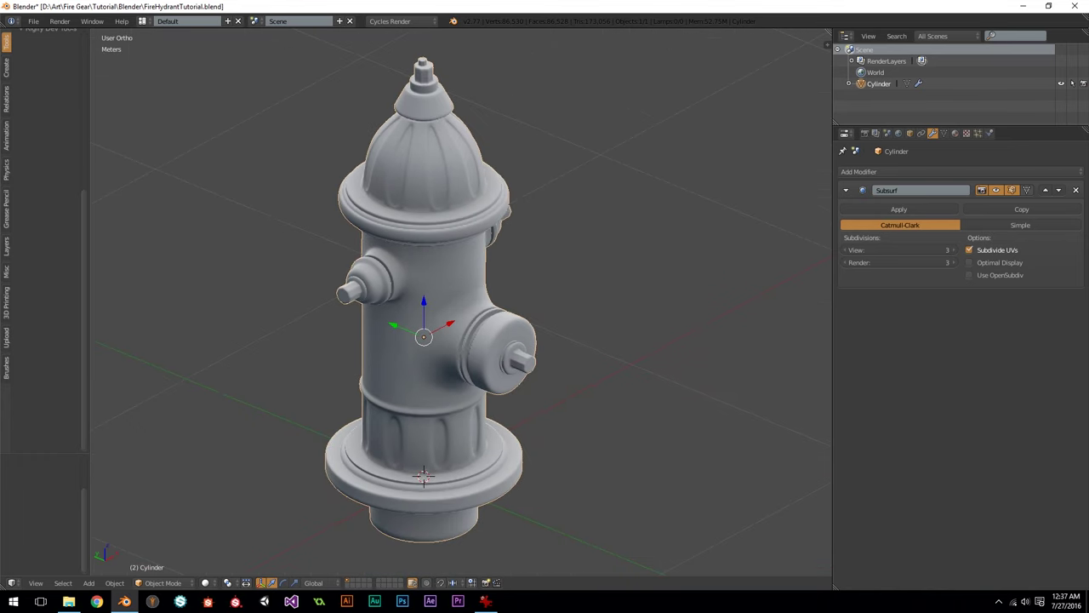
Step: Bring up the yellow hydrant photo in IrfanView and move its window away from the Blender view
key(alt+Tab)
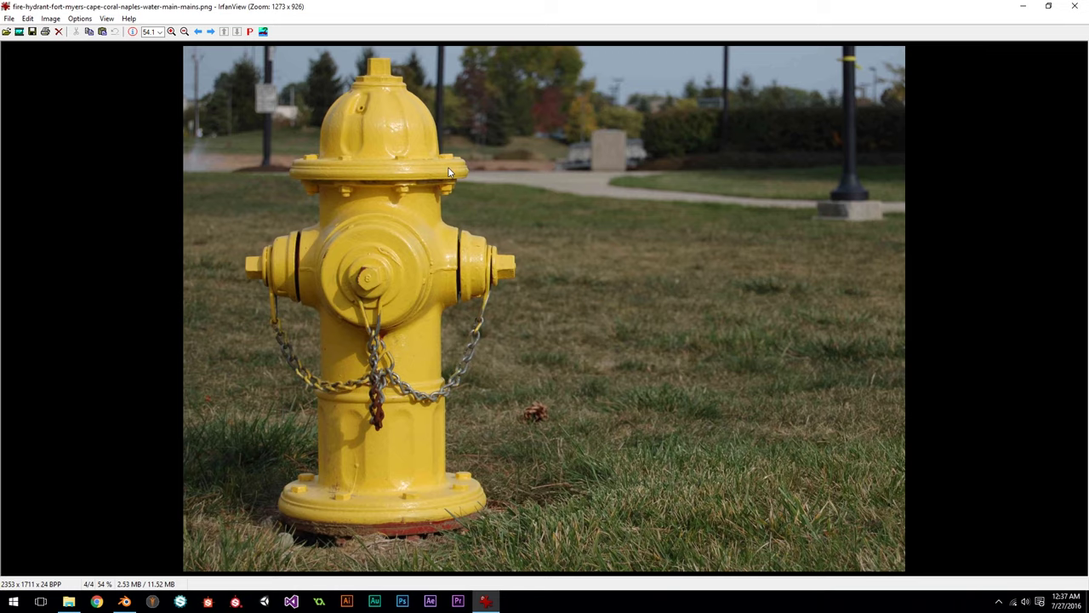
drag(660, 3, 0, 189)
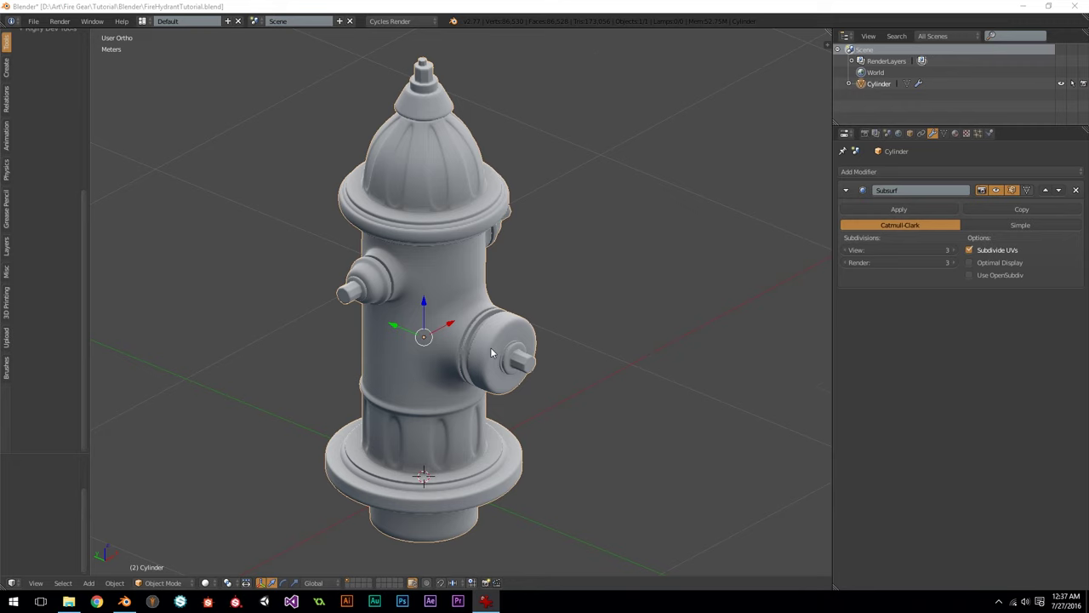
Step: Examine the hydrant's lower barrel, flange and mesh layout from the front in object and edit mode
shift+middle_drag(490, 348, 435, 270)
key(KP_1)
shift+middle_drag(518, 306, 533, 286)
scroll(501, 241, down, 1)
scroll(523, 245, up, 2)
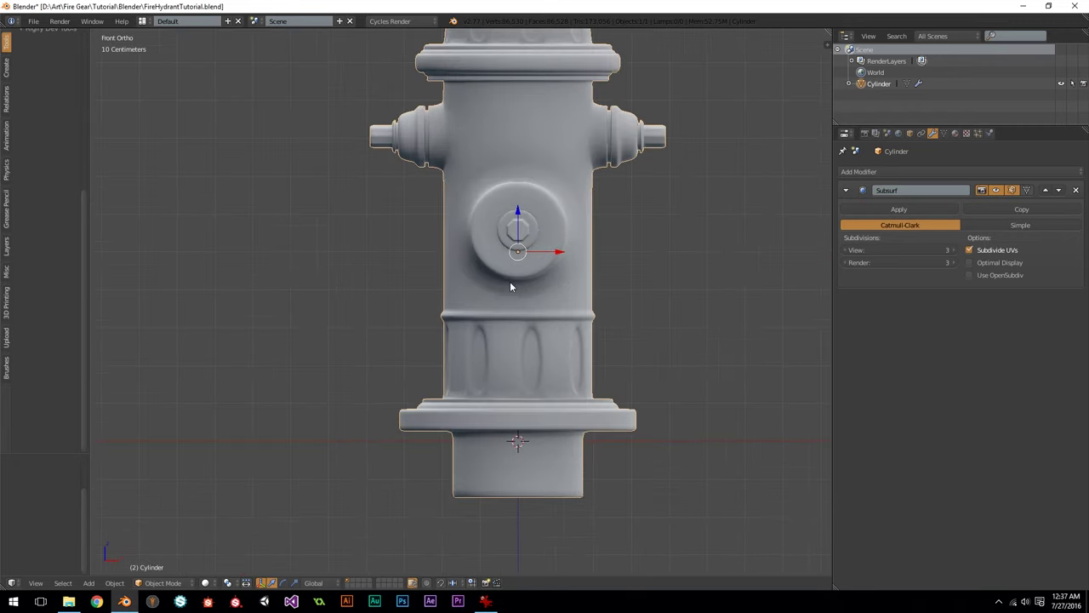
key(Tab)
shift+middle_drag(553, 259, 592, 319)
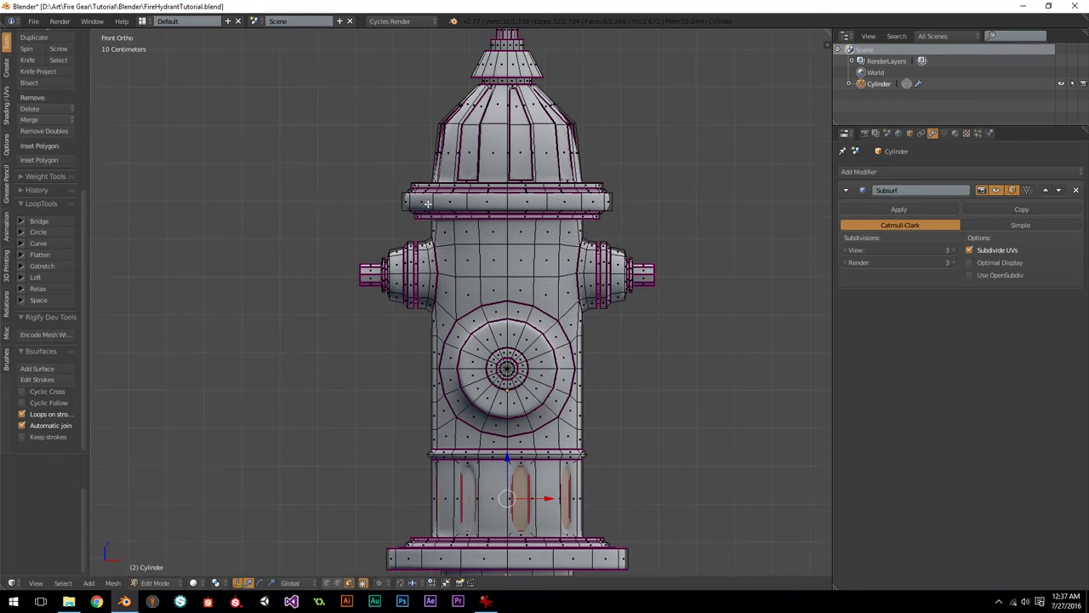
shift+middle_drag(486, 338, 418, 173)
key(Tab)
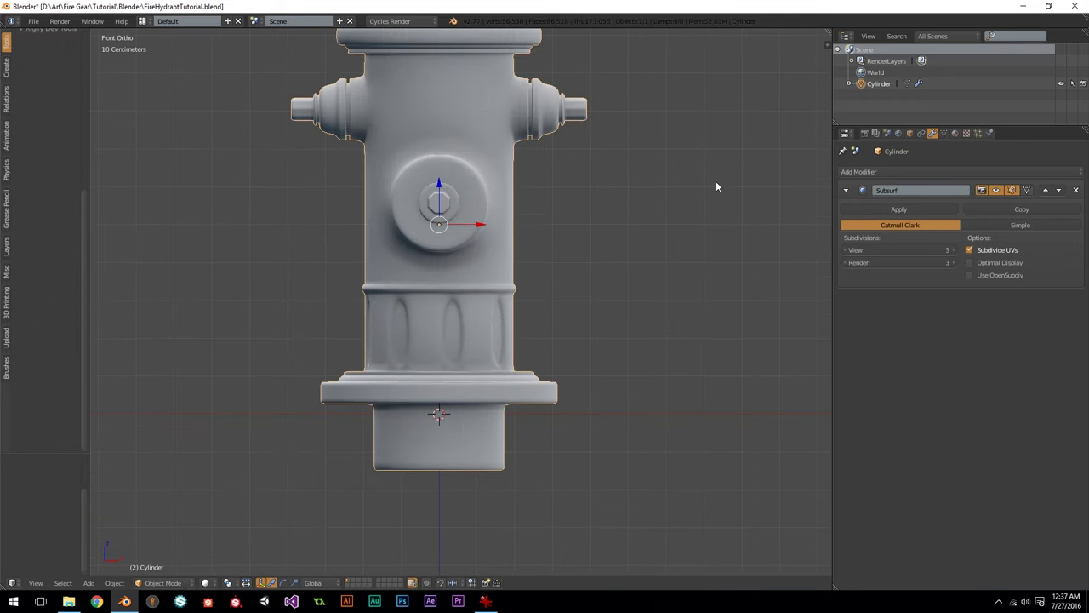
scroll(396, 414, up, 2)
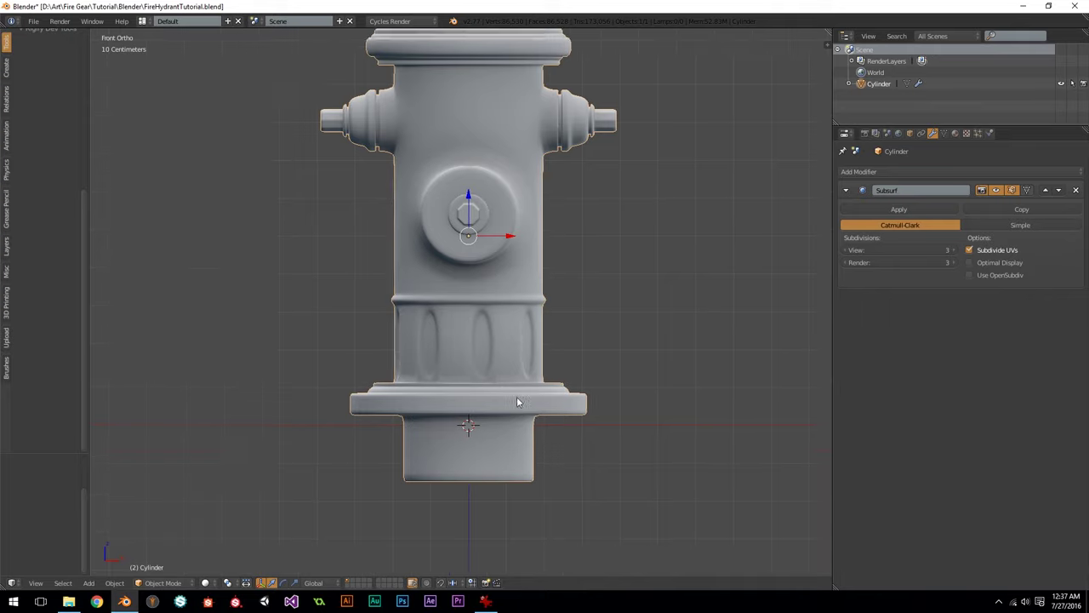
Step: Add a new cylinder mesh with 8 vertices at the hydrant's base to serve as a bolt
key(shift+a)
mouse_move(556, 367)
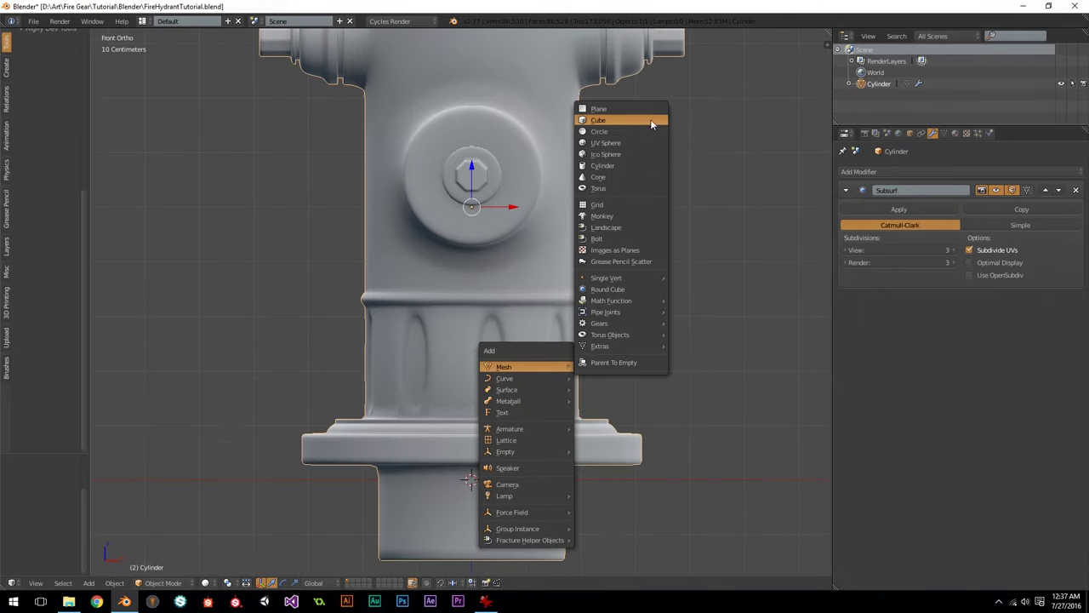
click(629, 164)
scroll(31, 483, up, 2)
click(31, 487)
text(8)
key(Return)
scroll(462, 469, down, 3)
scroll(469, 396, up, 2)
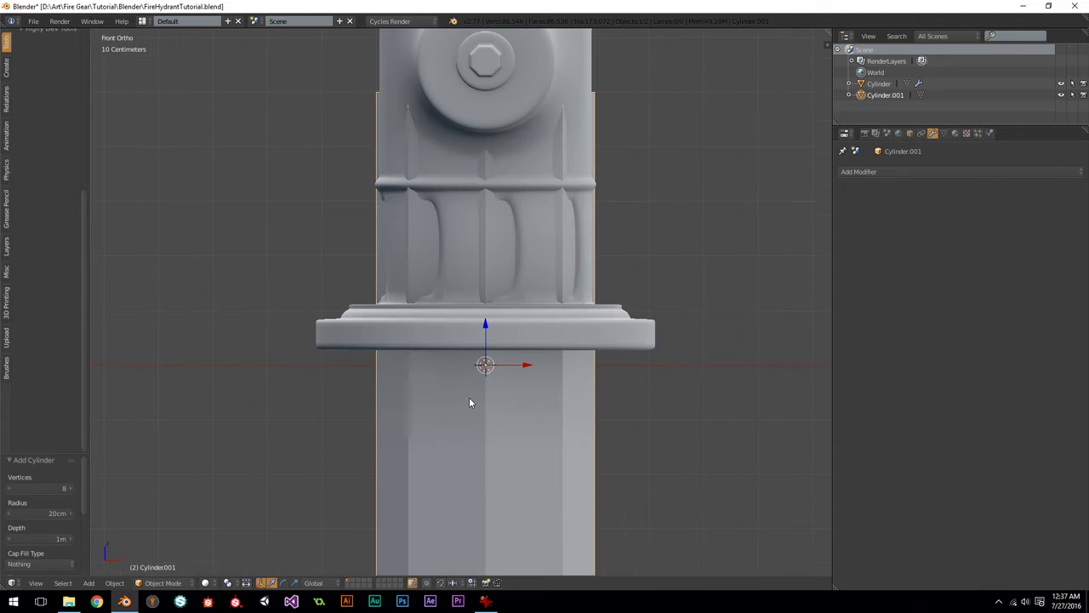
Step: Scale the new cylinder's mesh down to about a third of its size and show the scene in wireframe
scroll(469, 396, down, 3)
key(Tab)
scroll(541, 334, up, 2)
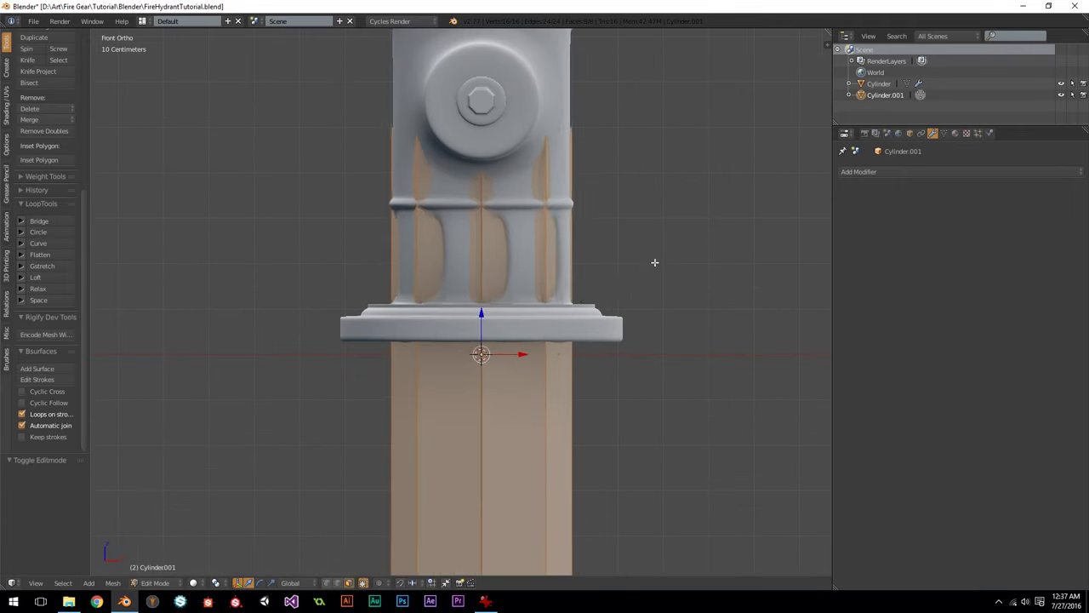
key(s)
click(543, 340)
key(Tab)
key(z)
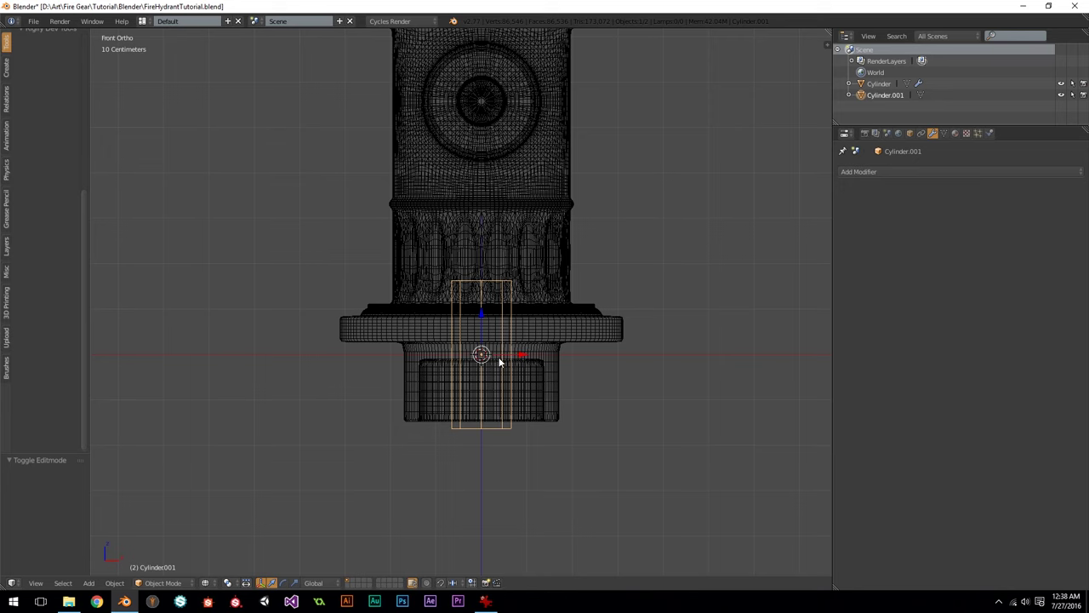
Step: Move the cylinder's mesh out beside the lower barrel, above the outer edge of the base flange, and return to solid shading
scroll(481, 419, up, 2)
scroll(502, 425, up, 2)
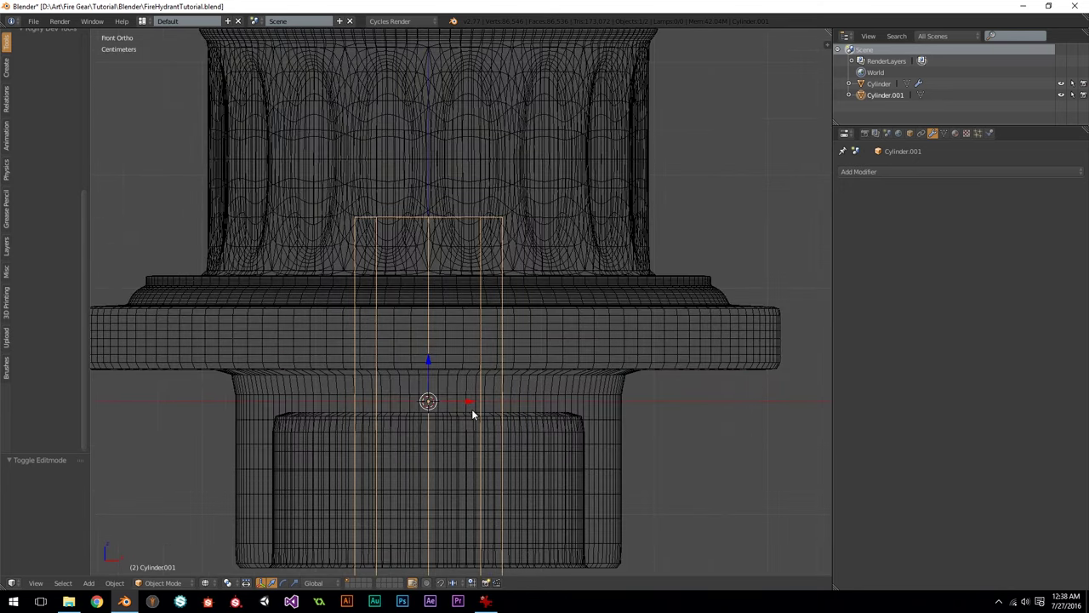
key(Tab)
key(g)
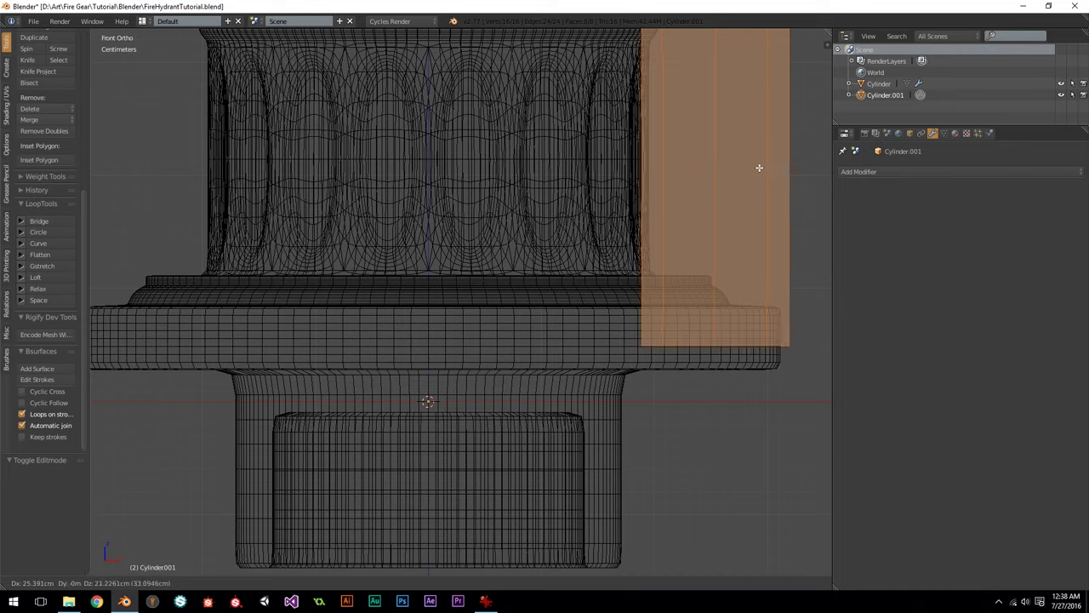
click(708, 247)
key(z)
key(Tab)
scroll(631, 313, down, 1)
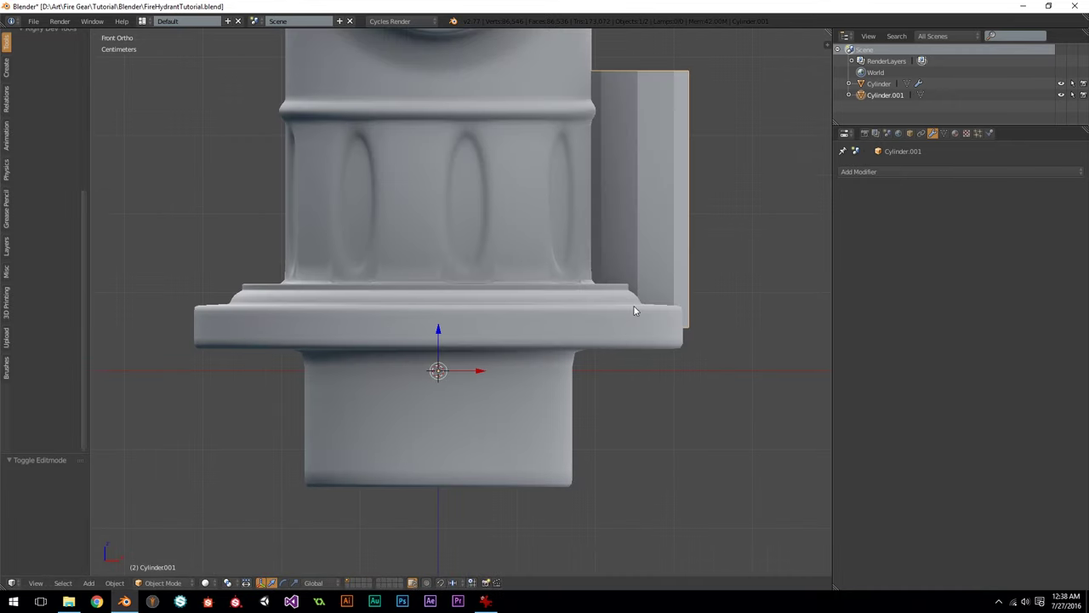
scroll(634, 310, down, 2)
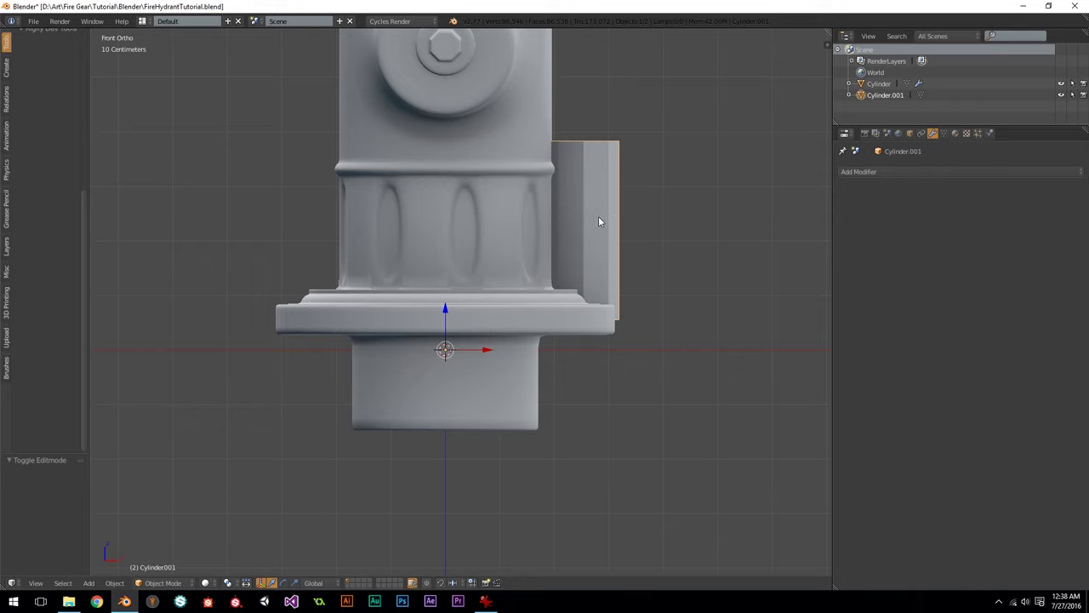
Step: Scale the bolt mesh uniformly by 0.415, then flatten it along Z by 0.208
scroll(616, 292, up, 3)
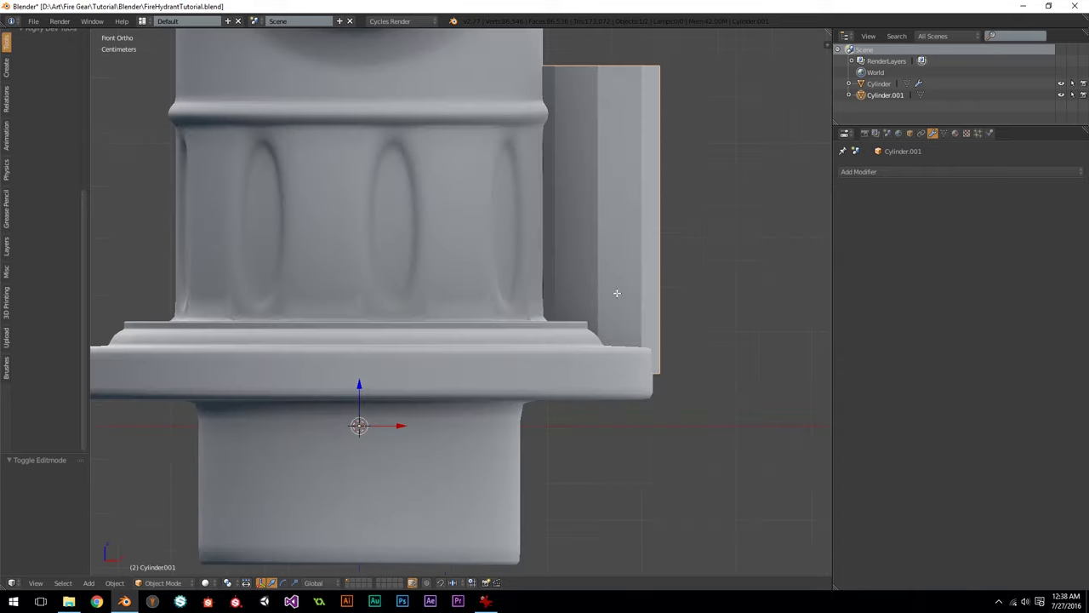
shift+middle_drag(617, 292, 548, 319)
scroll(548, 319, up, 1)
key(Tab)
key(s)
click(594, 221)
key(s)
key(z)
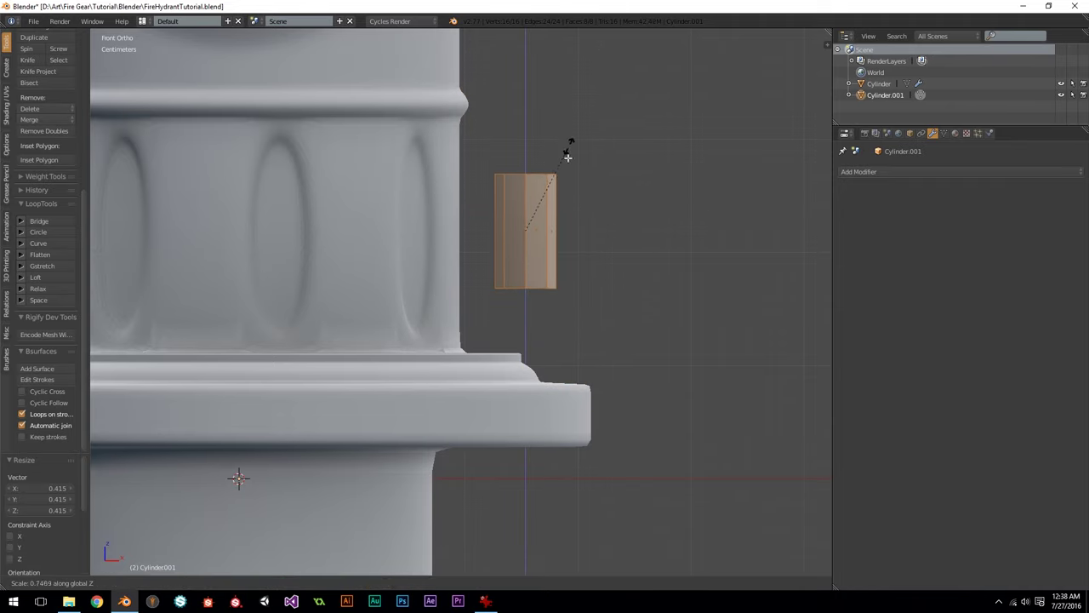
click(550, 221)
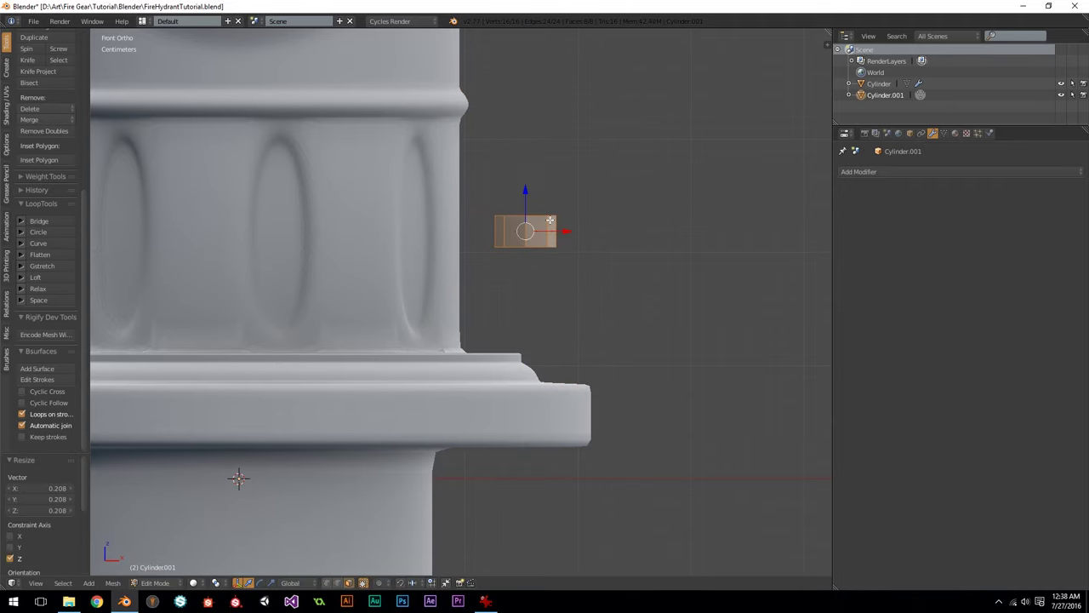
scroll(550, 220, up, 2)
shift+middle_drag(587, 204, 612, 218)
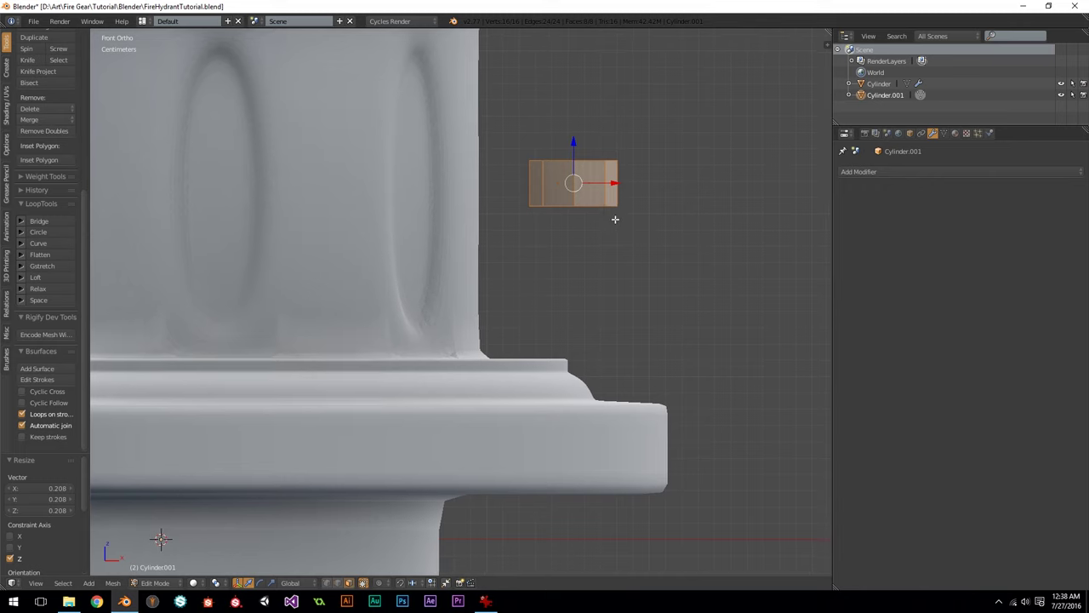
Step: Place the bolt mesh on the flange beside the barrel, scale it by 0.764 and lower it 8.363 mm along Z
key(g)
click(578, 354)
key(s)
click(608, 302)
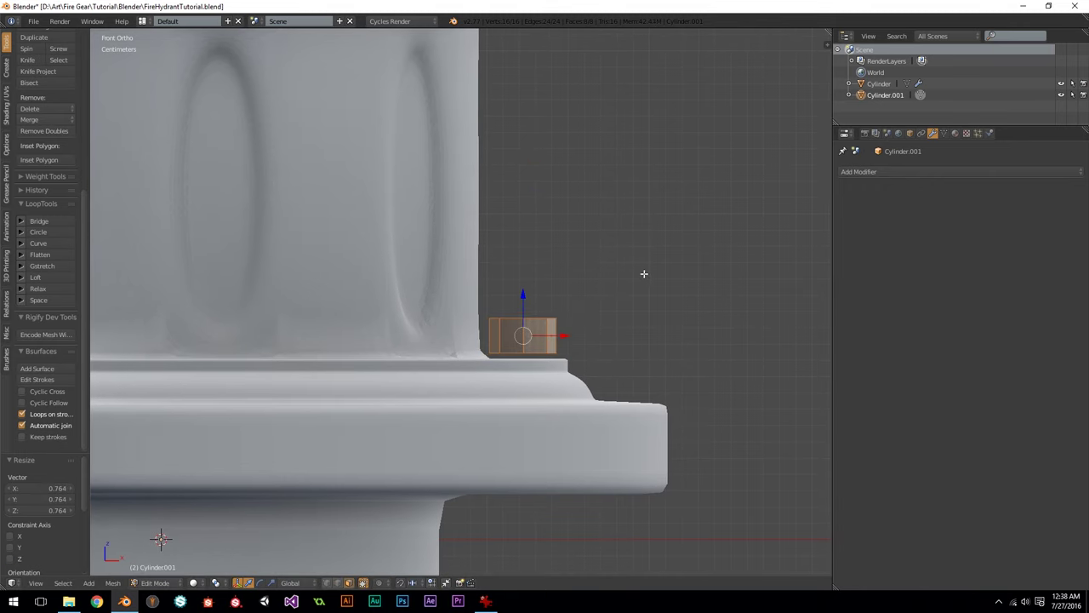
key(g)
key(z)
click(522, 312)
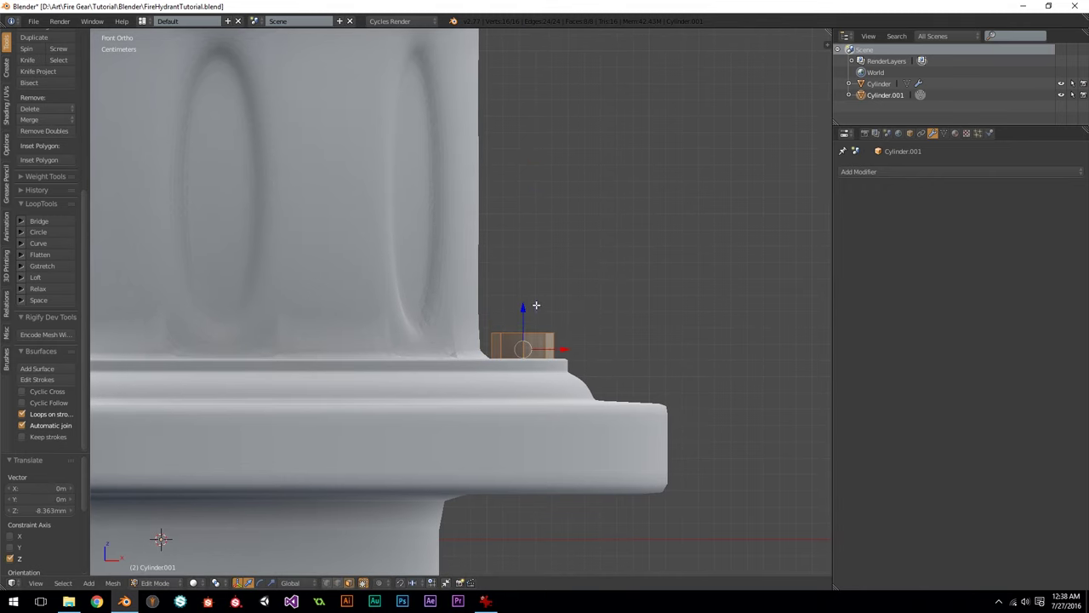
Step: Raise the bolt mesh 3.833 mm along Z, using wireframe to align its base with the flange surface
key(z)
key(g)
key(z)
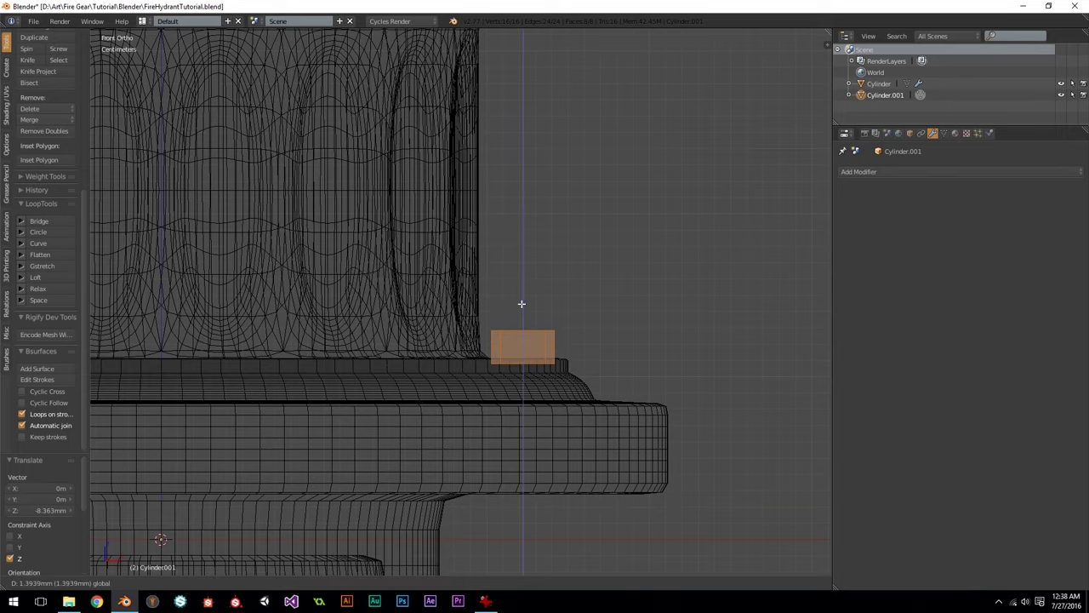
click(534, 303)
key(z)
Step: Cap the bolt's open top by extruding its upper edge loop and merging the new vertices at center
middle_drag(615, 307, 483, 404)
key(KP_Decimal)
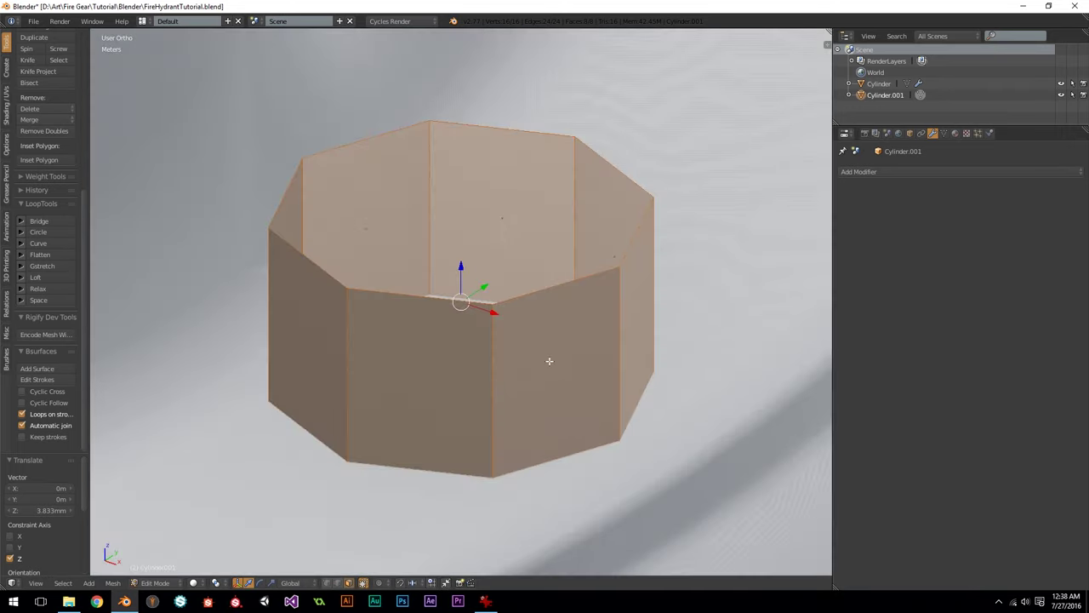
key(a)
scroll(496, 318, down, 3)
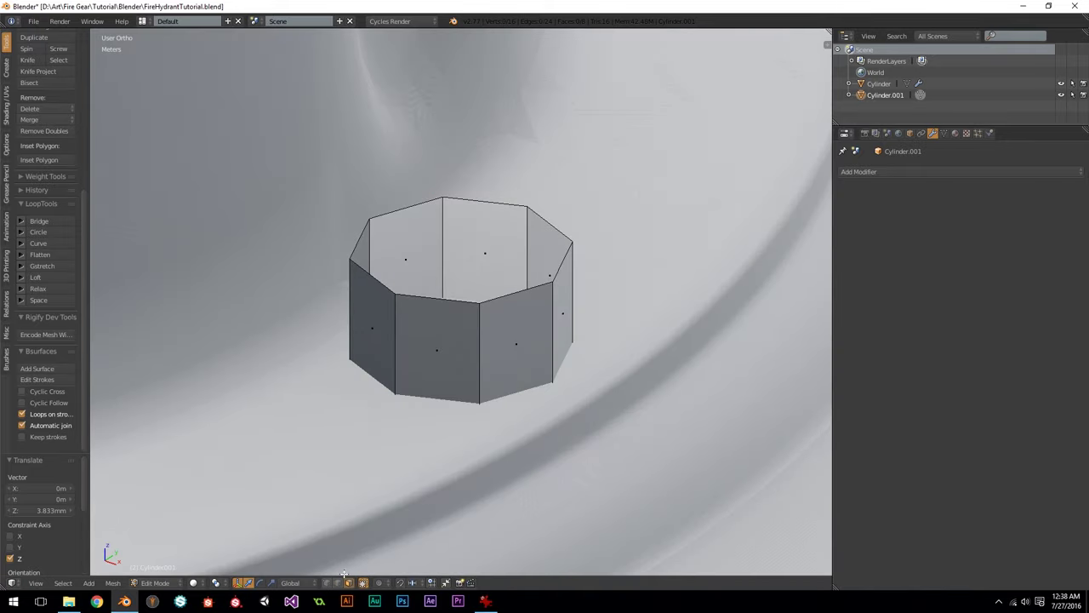
alt+right_click(460, 301)
key(e)
right_click(539, 267)
key(w)
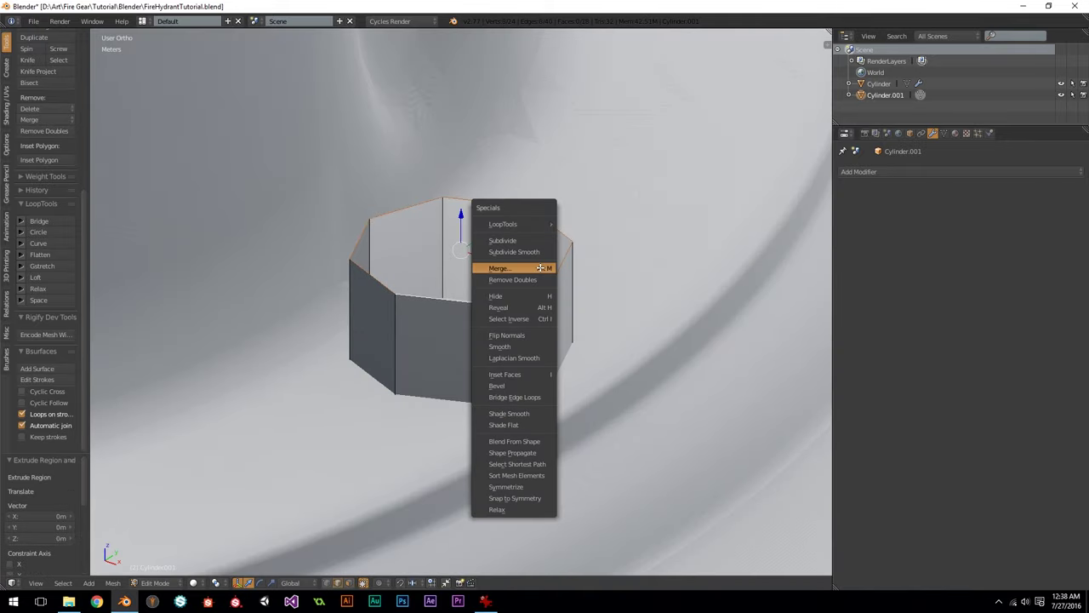
click(540, 267)
click(526, 287)
scroll(522, 292, down, 2)
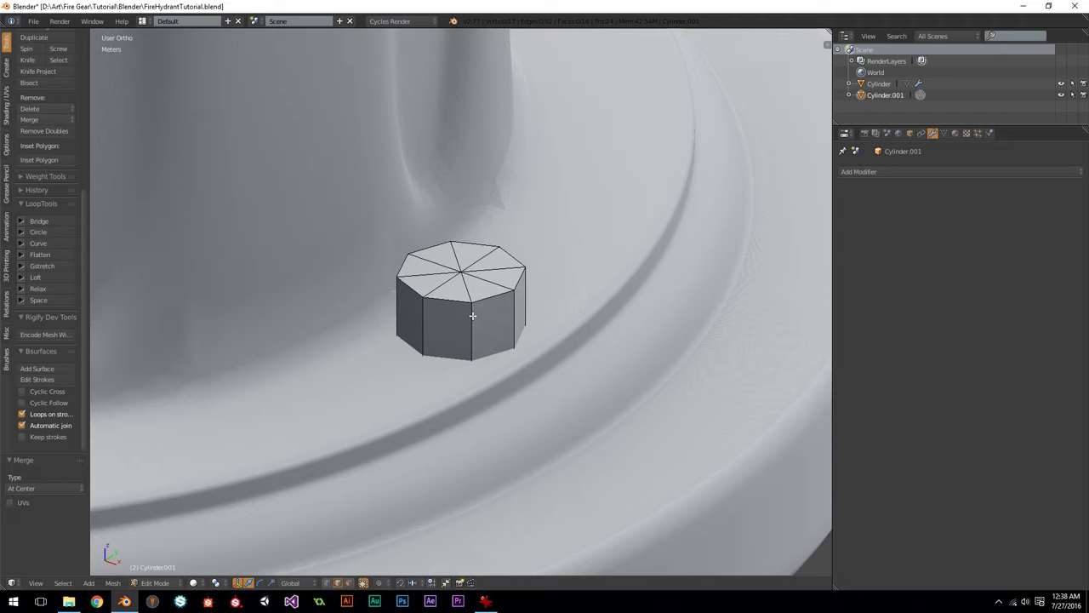
Step: Select the whole linked bolt mesh, crease all of its edges and check the result in object mode
scroll(108, 383, down, 3)
key(ctrl+l)
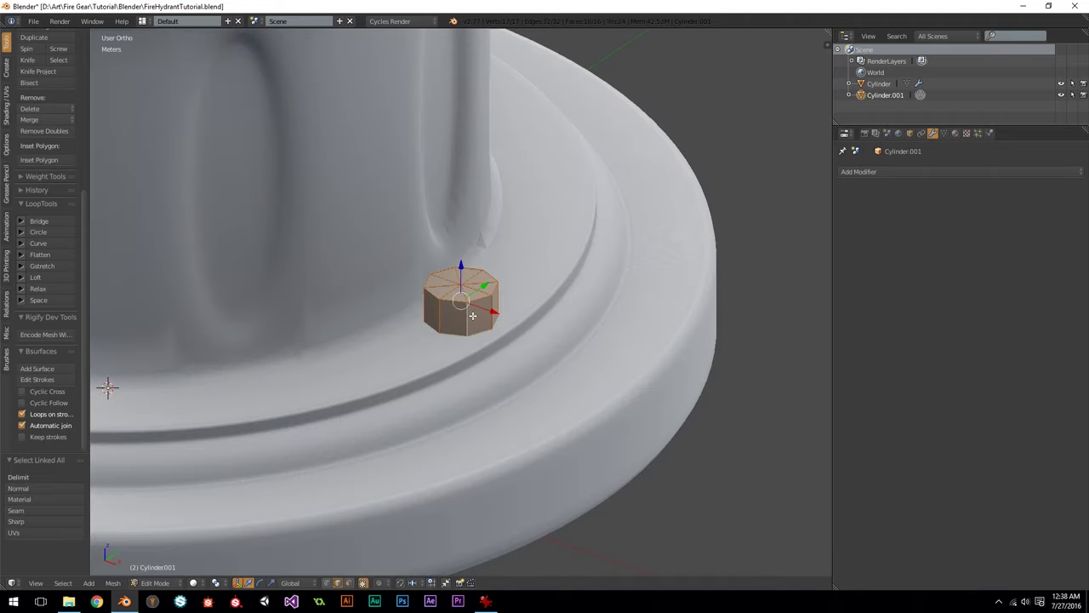
scroll(490, 309, up, 3)
scroll(490, 309, down, 3)
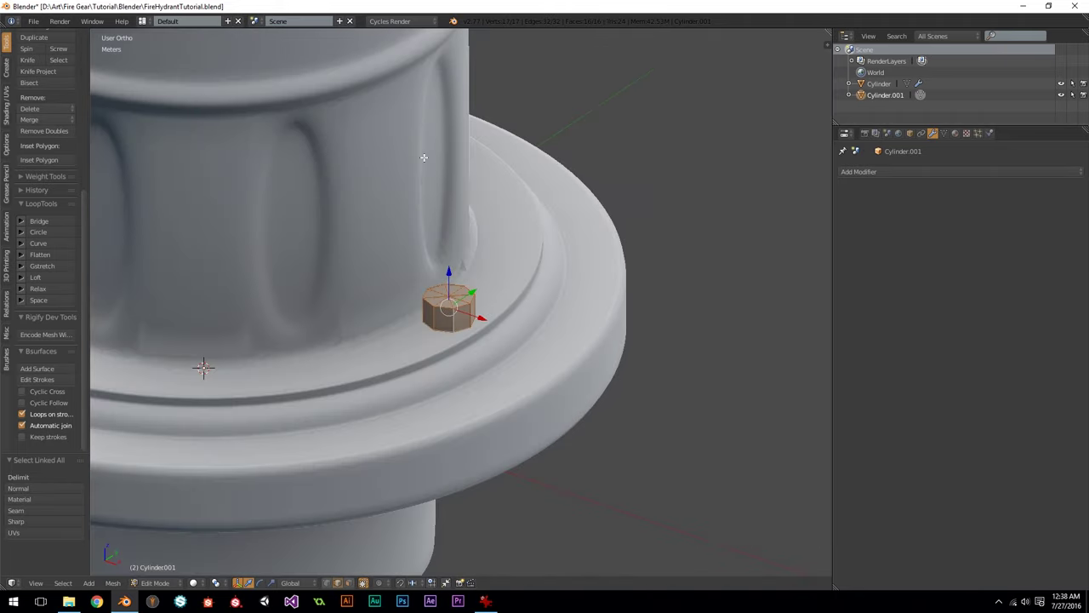
shift+middle_drag(222, 139, 333, 199)
scroll(333, 199, down, 2)
scroll(414, 314, down, 3)
shift+middle_drag(524, 374, 439, 386)
scroll(439, 386, up, 4)
scroll(438, 385, up, 2)
key(shift+e)
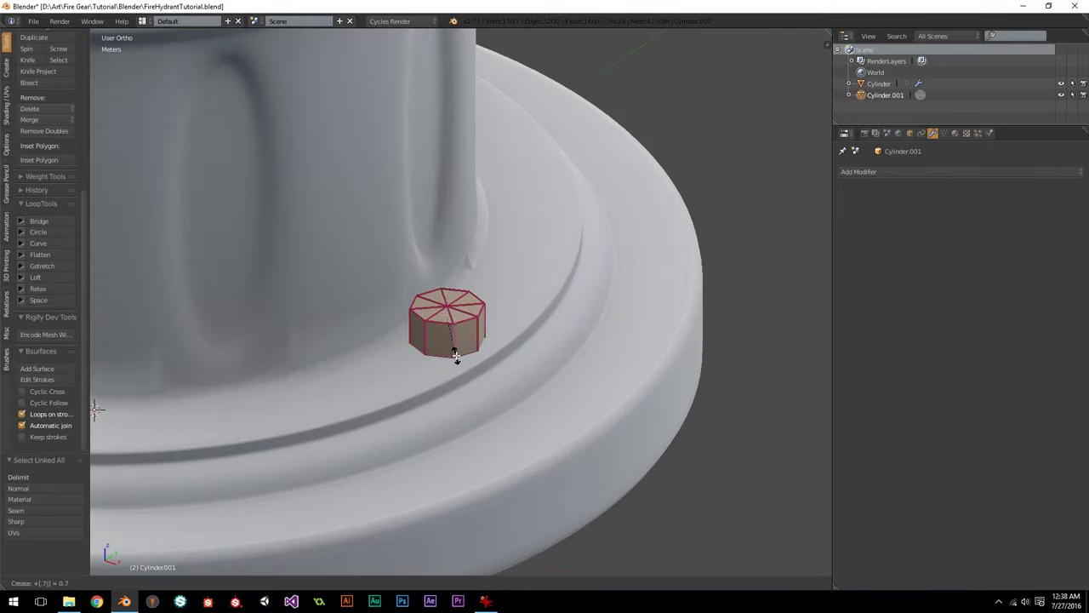
click(442, 353)
scroll(435, 353, up, 6)
scroll(491, 369, down, 1)
shift+middle_drag(491, 368, 519, 355)
key(Tab)
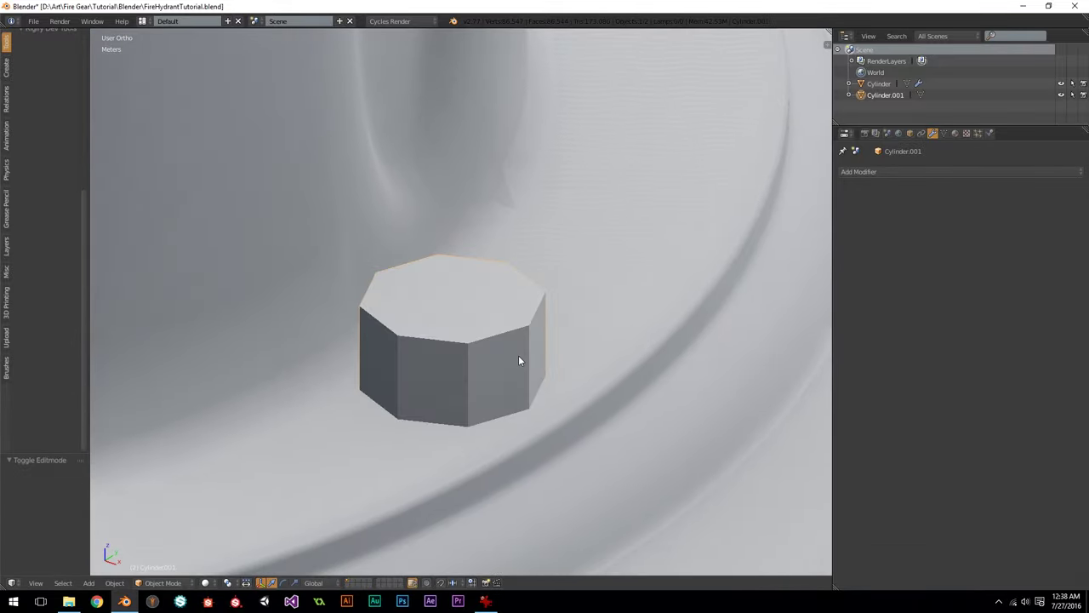
Step: Examine the bolt's size and clearance between the lower barrel and the flange edge from the front
scroll(518, 355, down, 3)
key(KP_1)
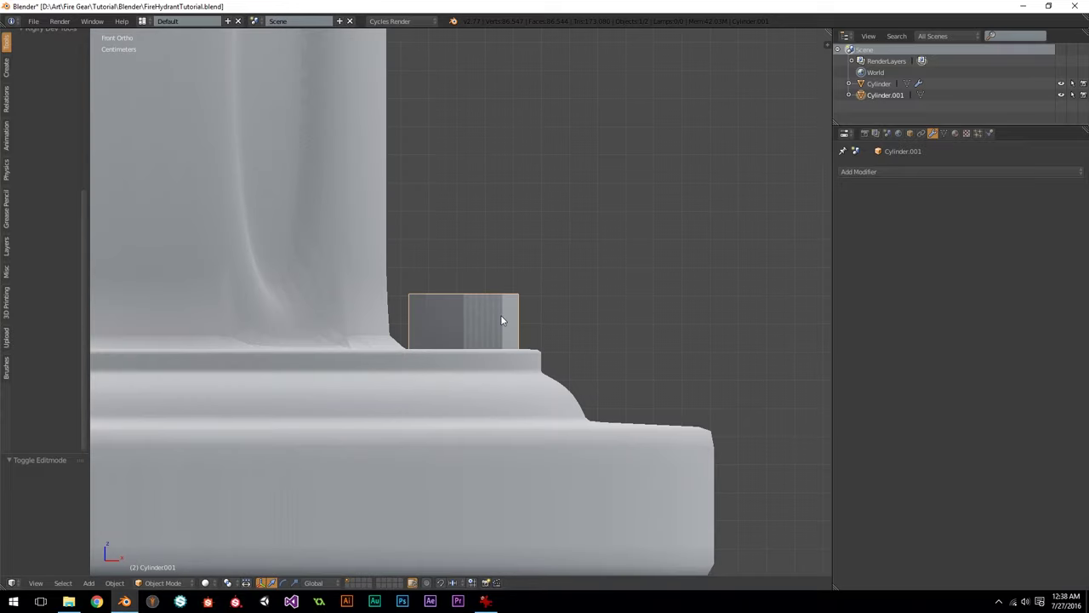
scroll(501, 315, down, 12)
shift+middle_drag(376, 228, 390, 319)
scroll(408, 98, up, 3)
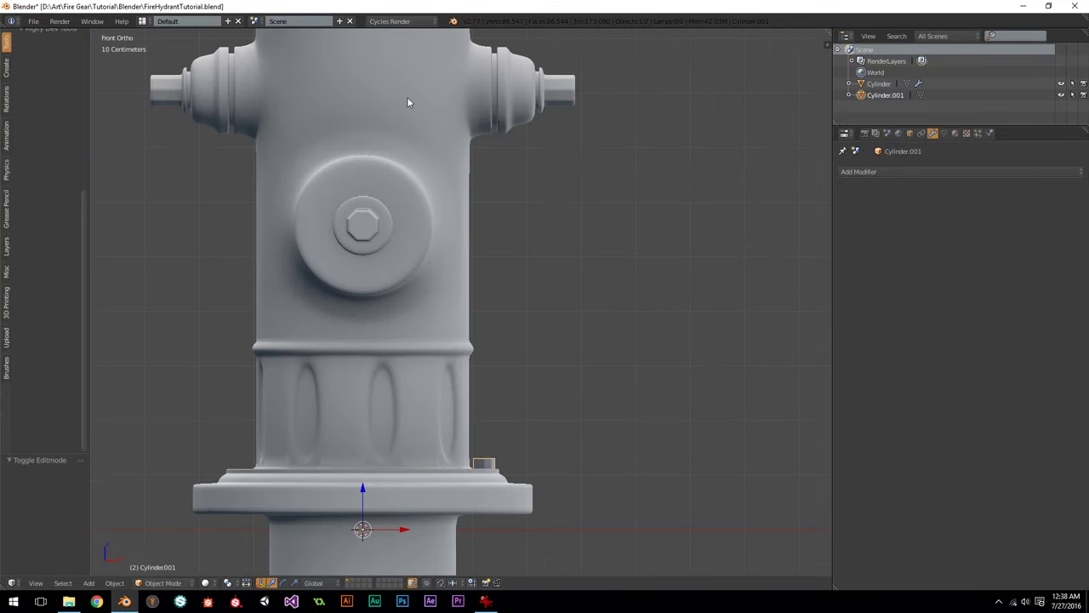
scroll(478, 257, up, 1)
shift+middle_drag(506, 478, 464, 377)
scroll(464, 379, up, 1)
shift+middle_drag(464, 449, 511, 371)
scroll(511, 371, up, 7)
key(Tab)
shift+middle_drag(567, 409, 504, 339)
scroll(504, 339, up, 1)
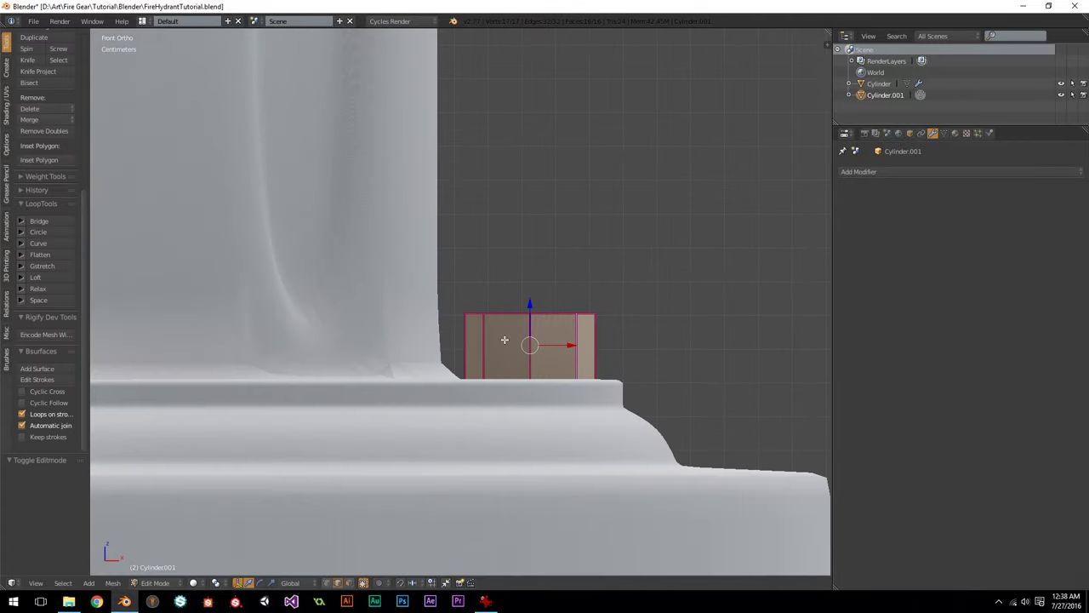
scroll(503, 339, down, 6)
key(Tab)
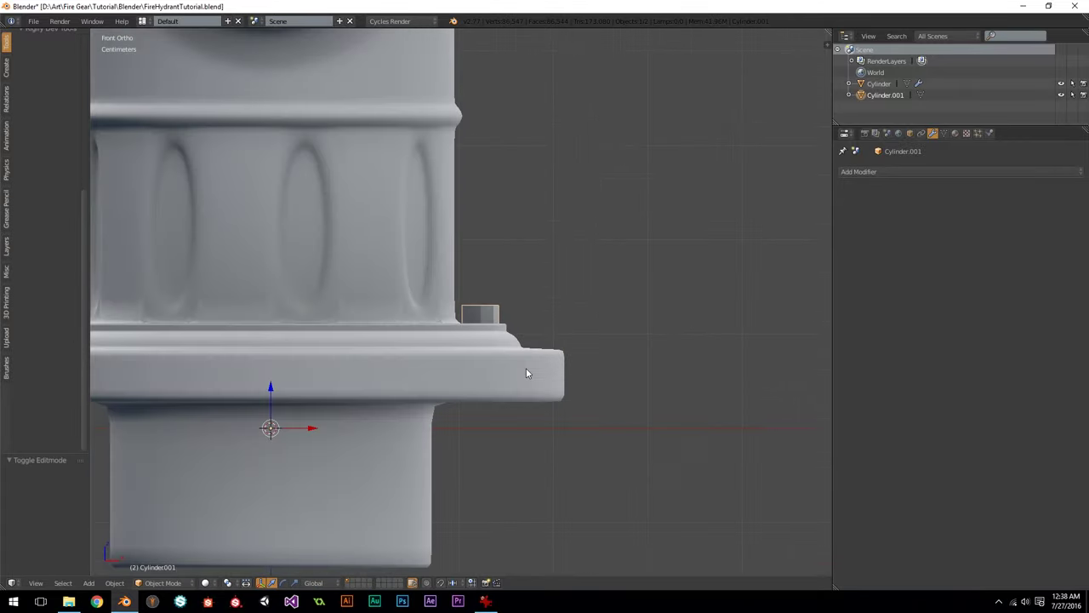
Step: Compare the bolt's placement around the hydrant's central origin in top, front and right views
key(KP_7)
key(KP_1)
scroll(504, 342, down, 3)
key(KP_3)
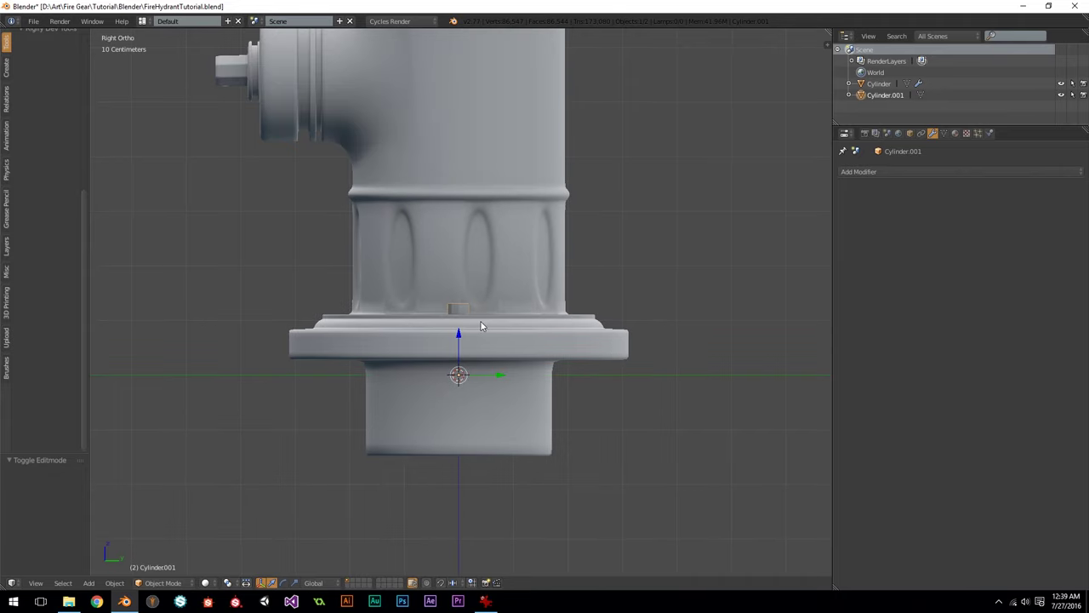
key(KP_1)
key(KP_1)
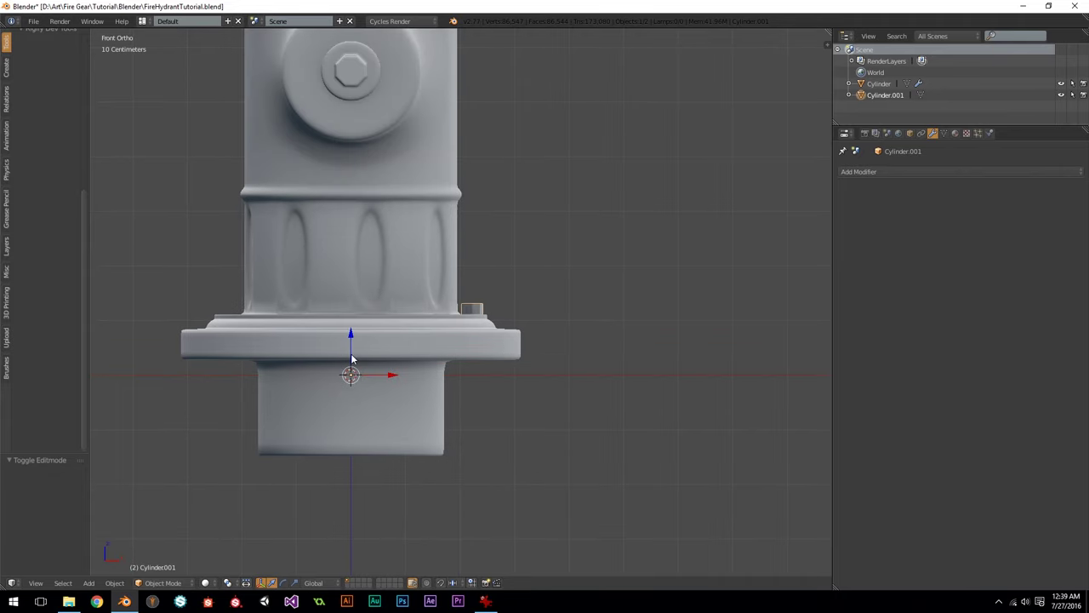
key(KP_7)
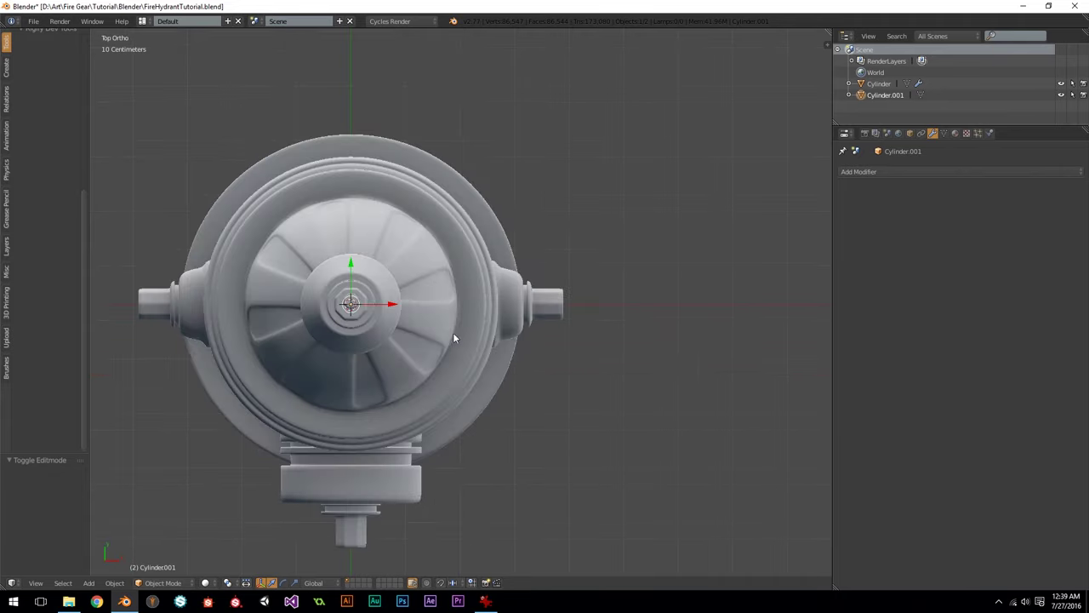
key(z)
key(z)
key(KP_1)
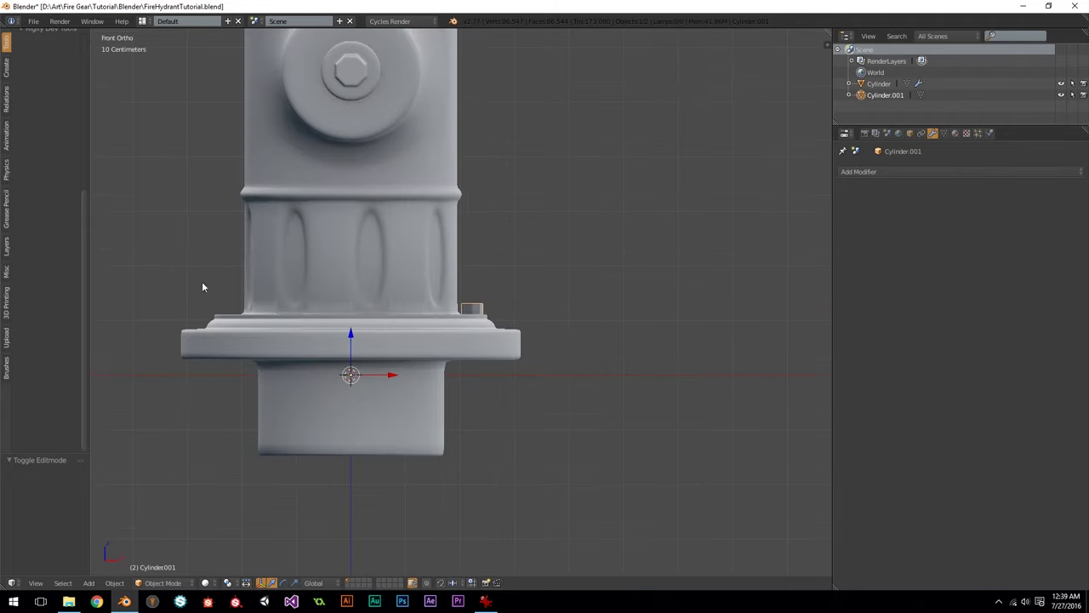
Step: Add a Plain Axes empty at the hydrant's central origin
scroll(209, 337, down, 3)
shift+middle_drag(508, 326, 576, 397)
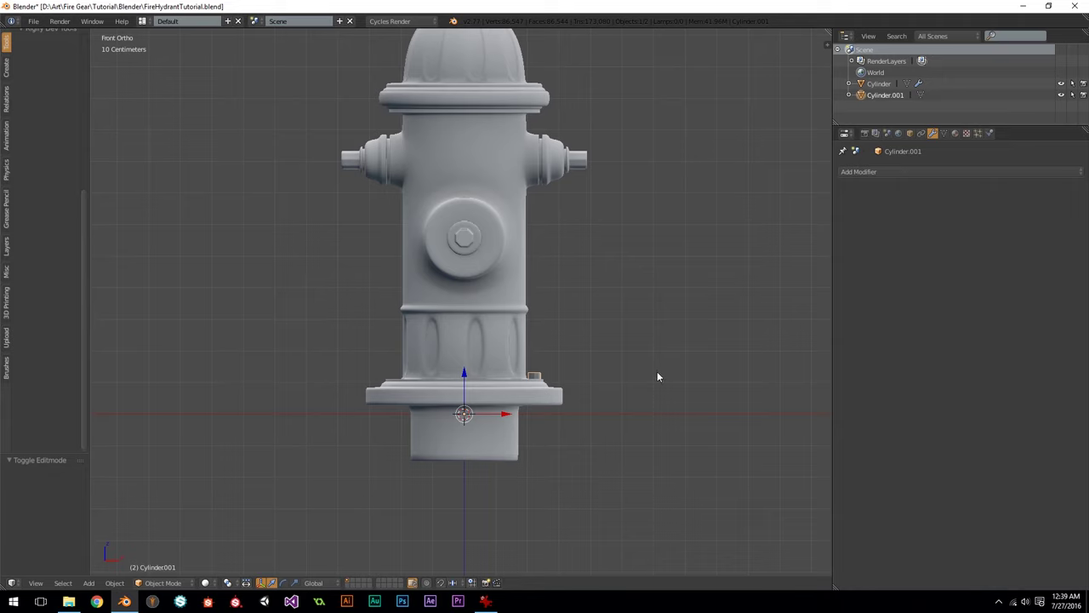
scroll(562, 337, down, 1)
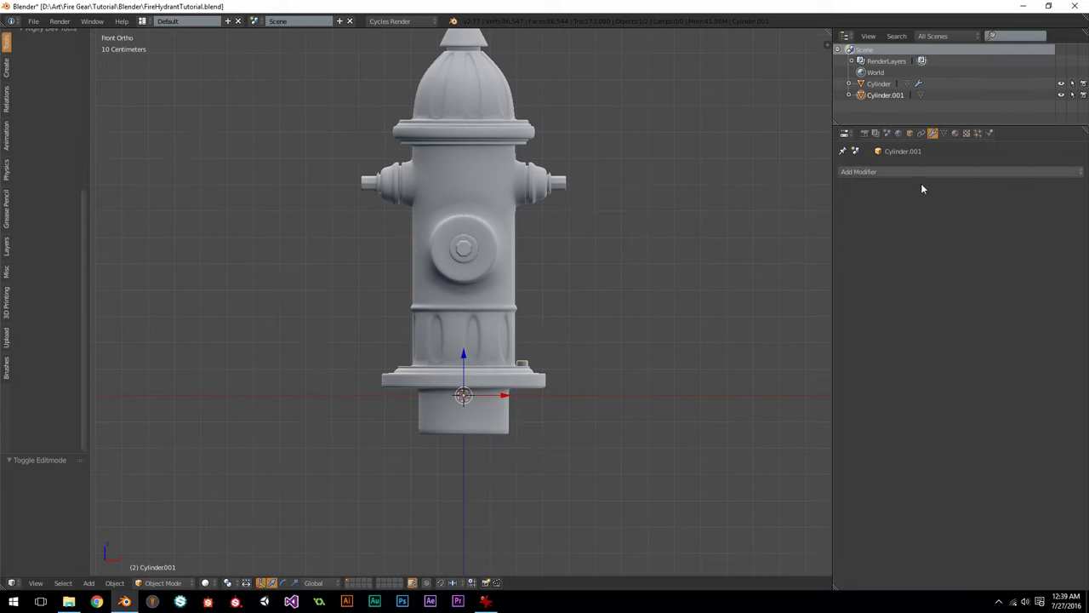
scroll(588, 255, up, 2)
key(shift+a)
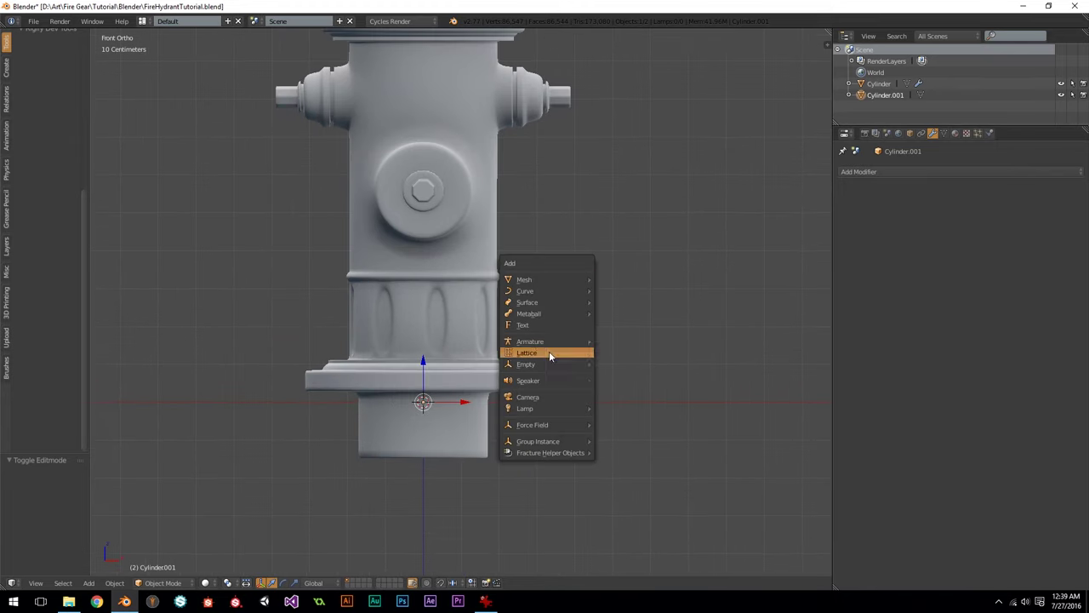
mouse_move(562, 364)
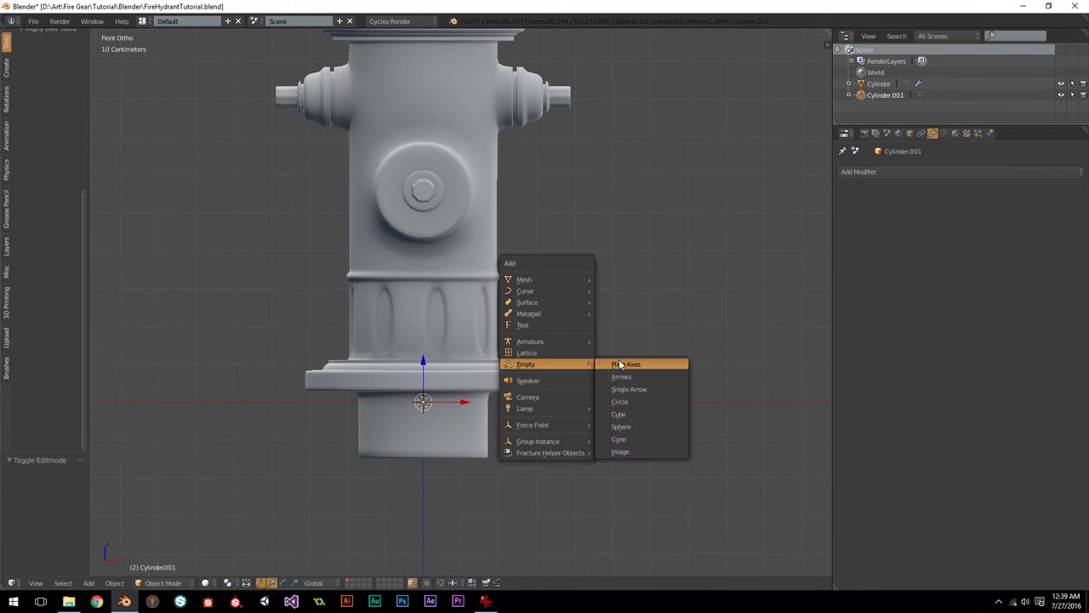
click(606, 365)
Step: Rotate the empty 60° about the vertical axis in the top view
key(KP_7)
scroll(560, 362, down, 2)
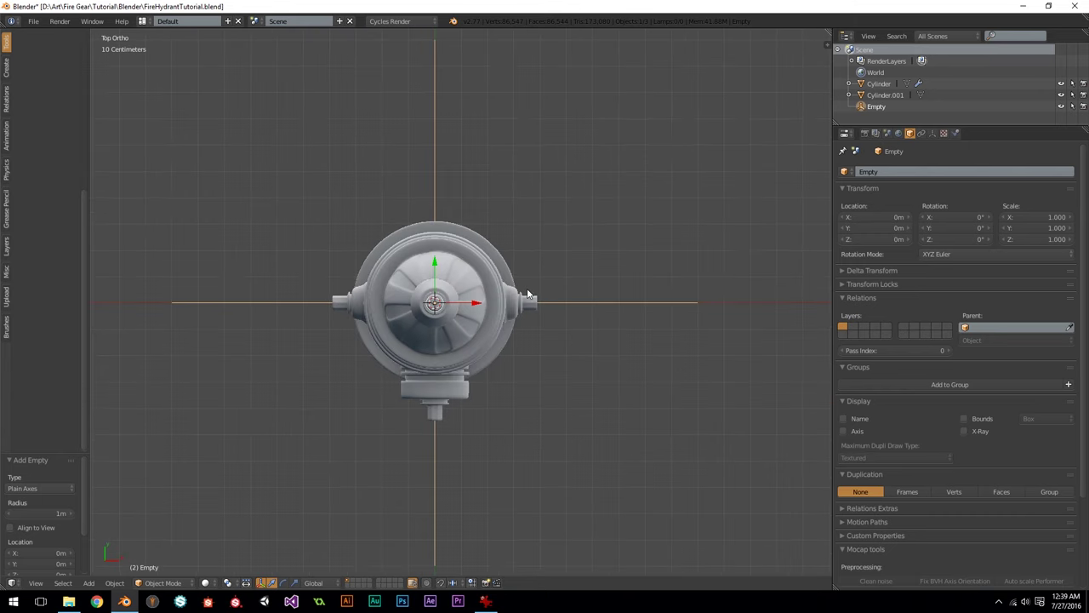
key(z)
text(r60)
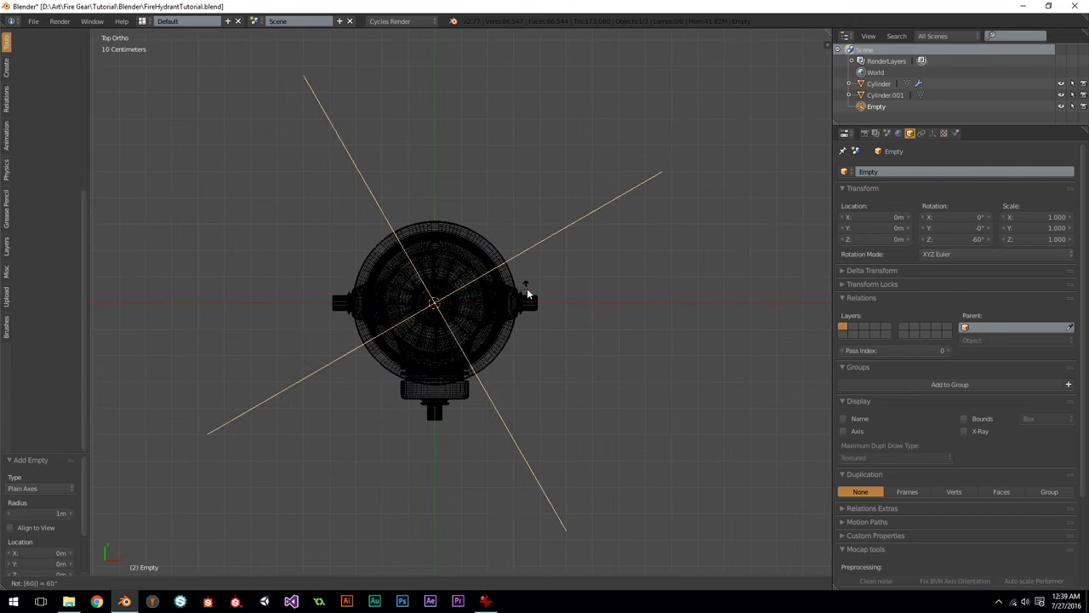
key(Return)
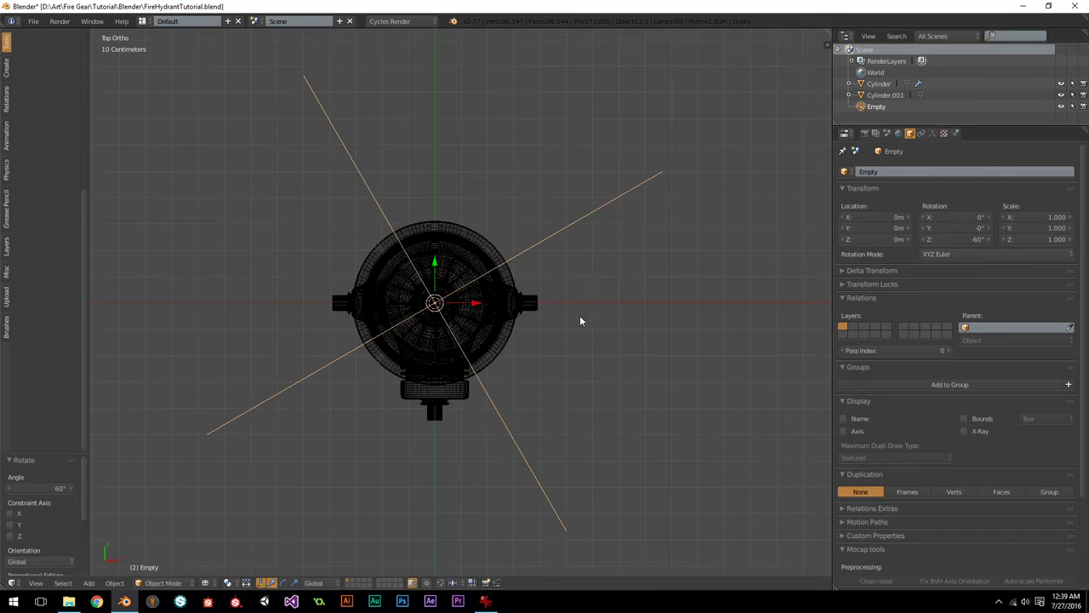
Step: Give the base-flange bolt an Array modifier with Relative Offset off and Object Offset driven by the empty
key(z)
middle_drag(569, 375, 499, 371)
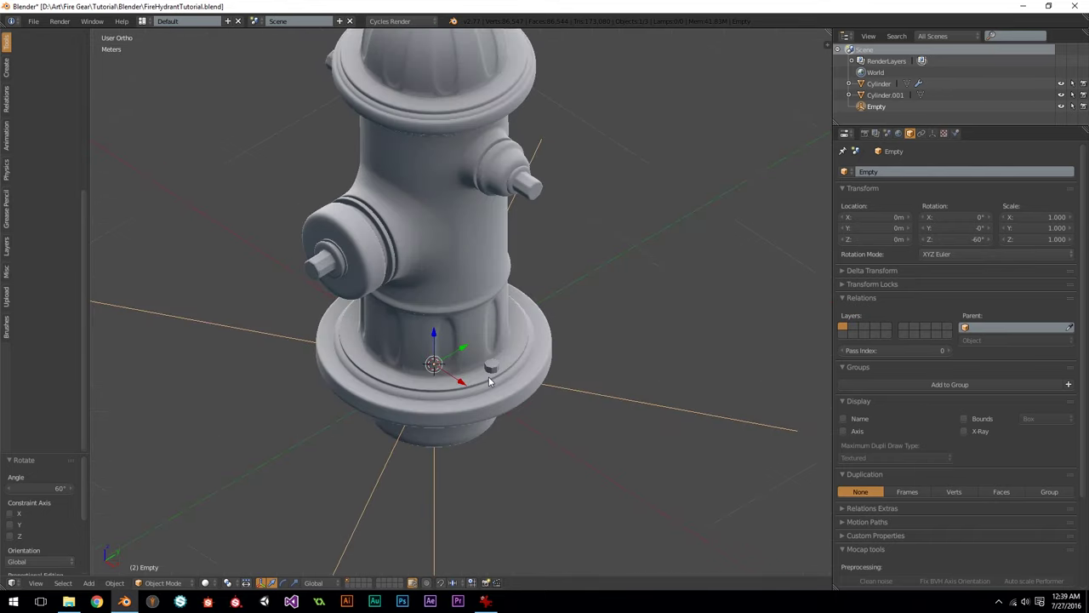
right_click(491, 374)
click(941, 171)
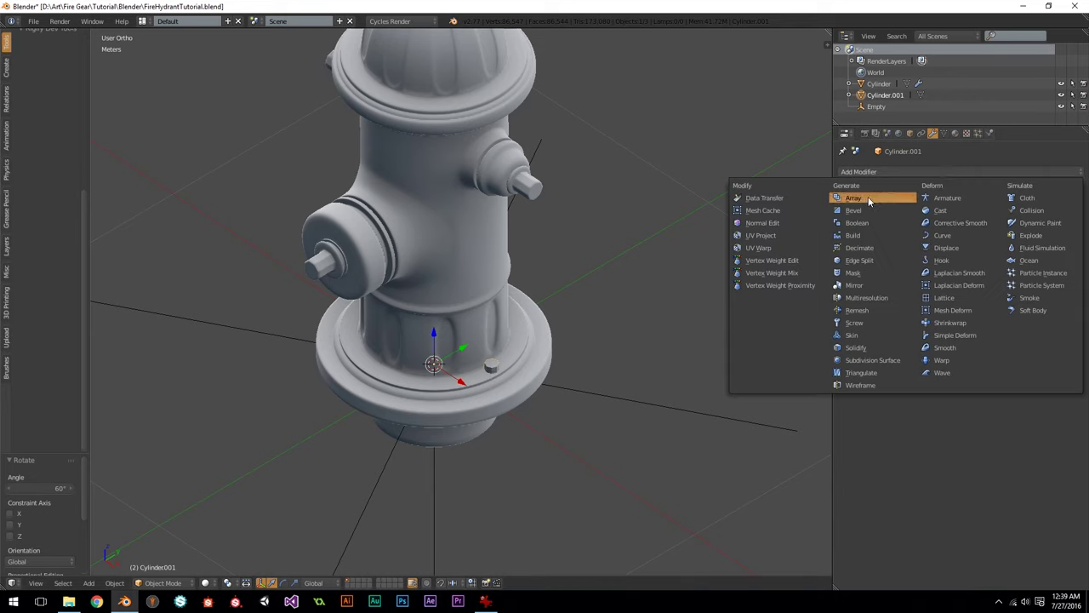
click(853, 198)
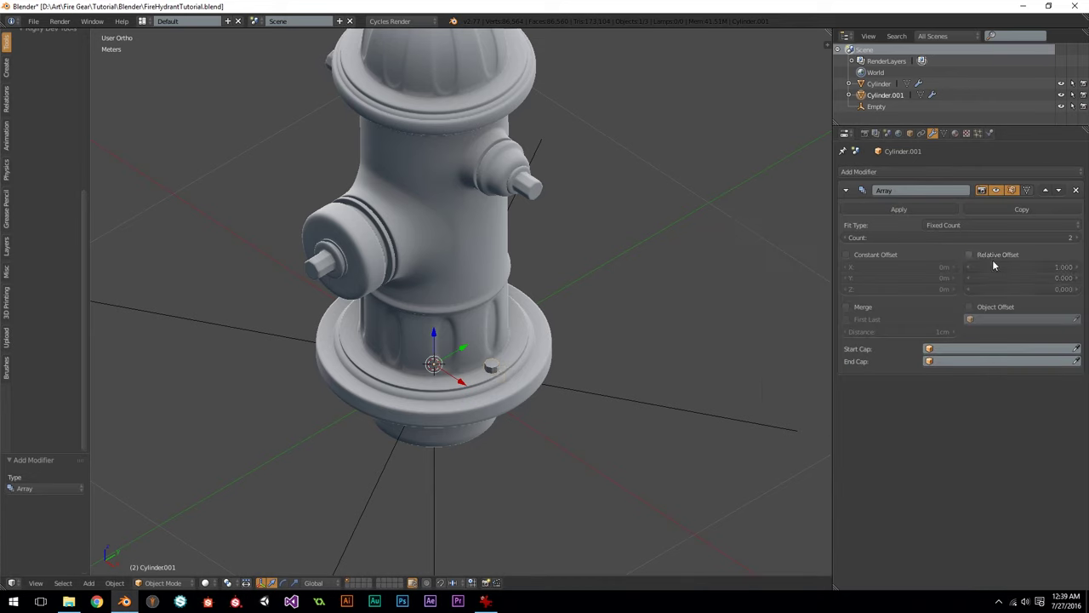
click(971, 306)
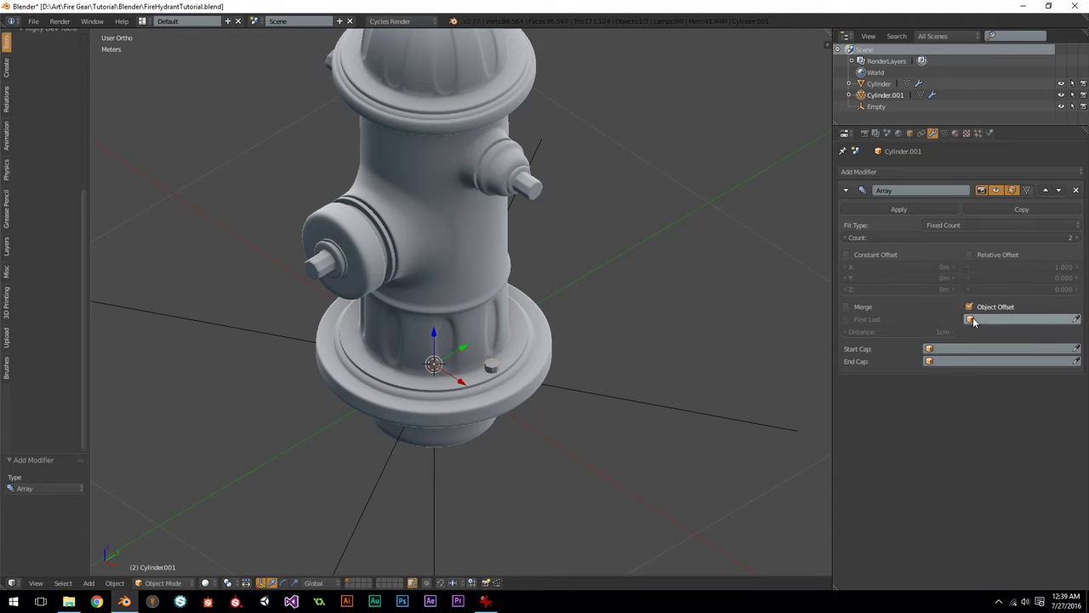
click(975, 321)
click(971, 347)
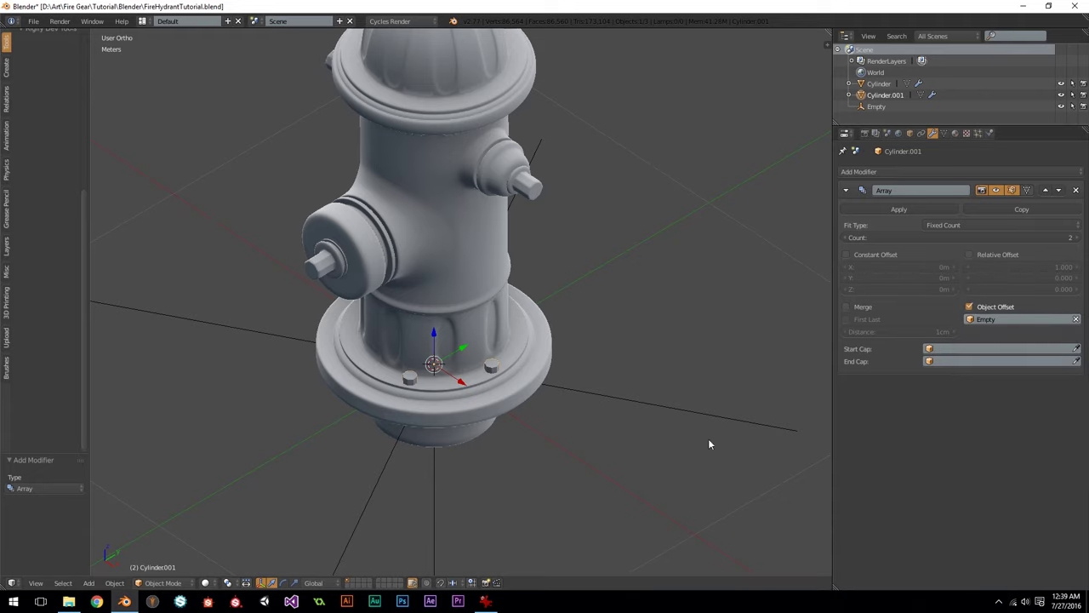
Step: Set the bolt array's count to 6 so the bolts ring the base flange
scroll(708, 438, up, 4)
scroll(510, 431, down, 4)
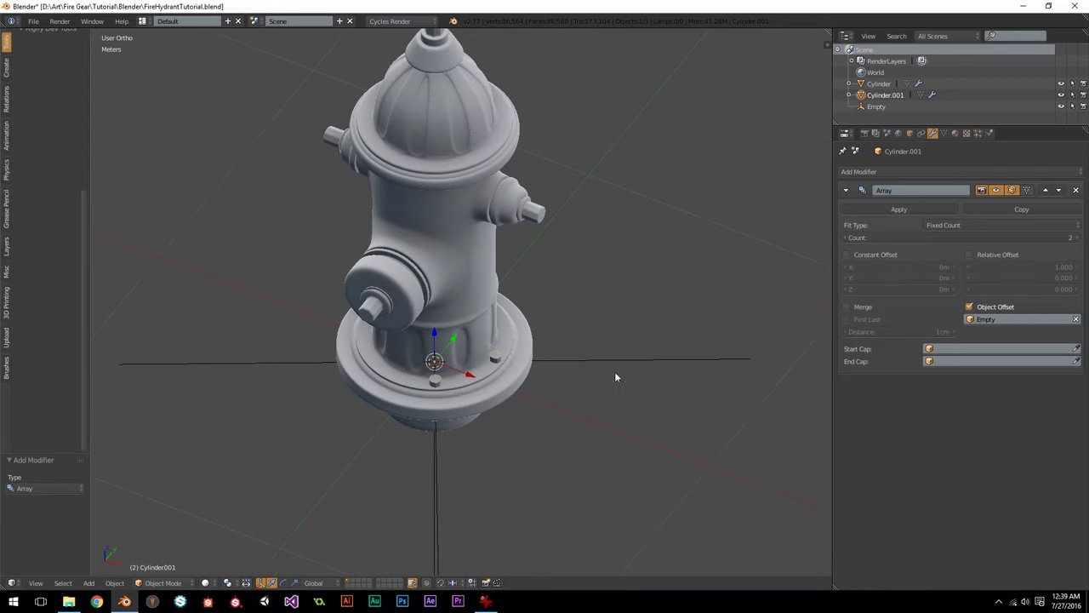
key(KP_7)
key(z)
key(z)
mouse_move(598, 178)
middle_down()
mouse_move(559, 331)
mouse_move(594, 319)
middle_up()
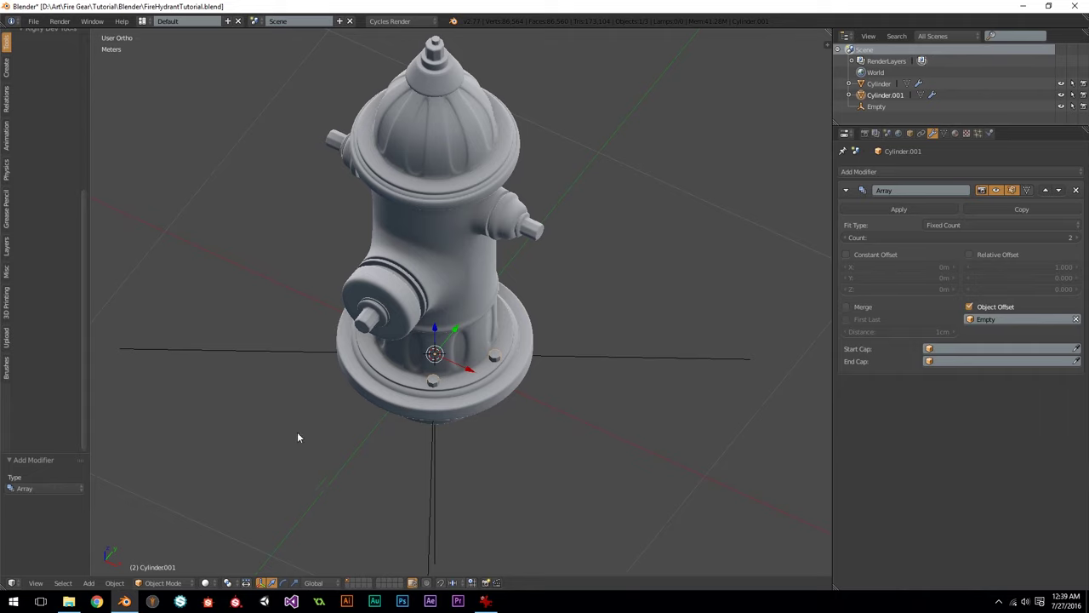
scroll(574, 430, up, 3)
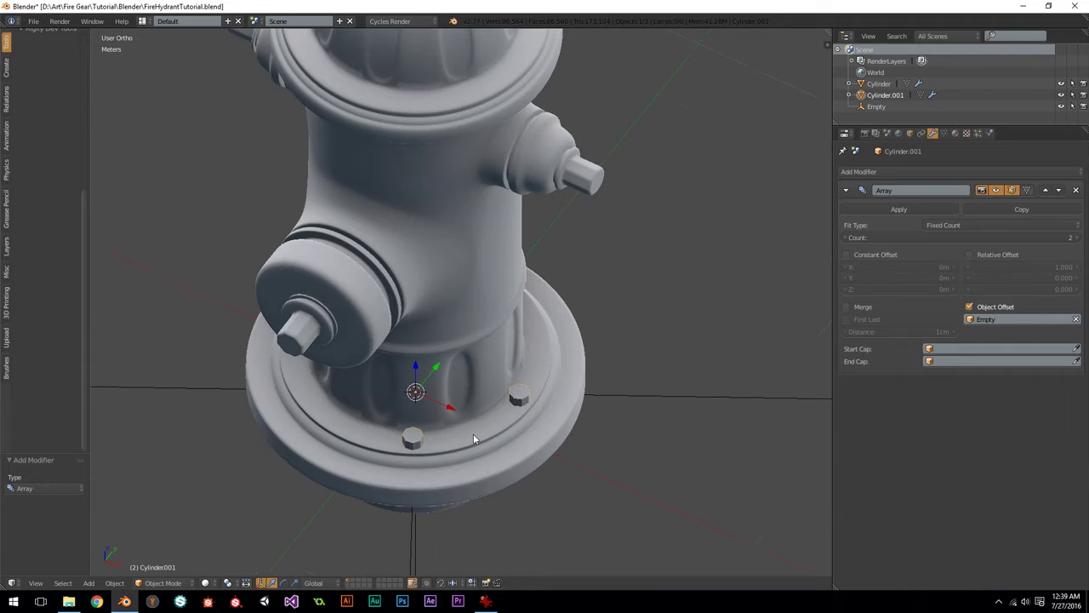
click(1010, 239)
text(6)
key(Return)
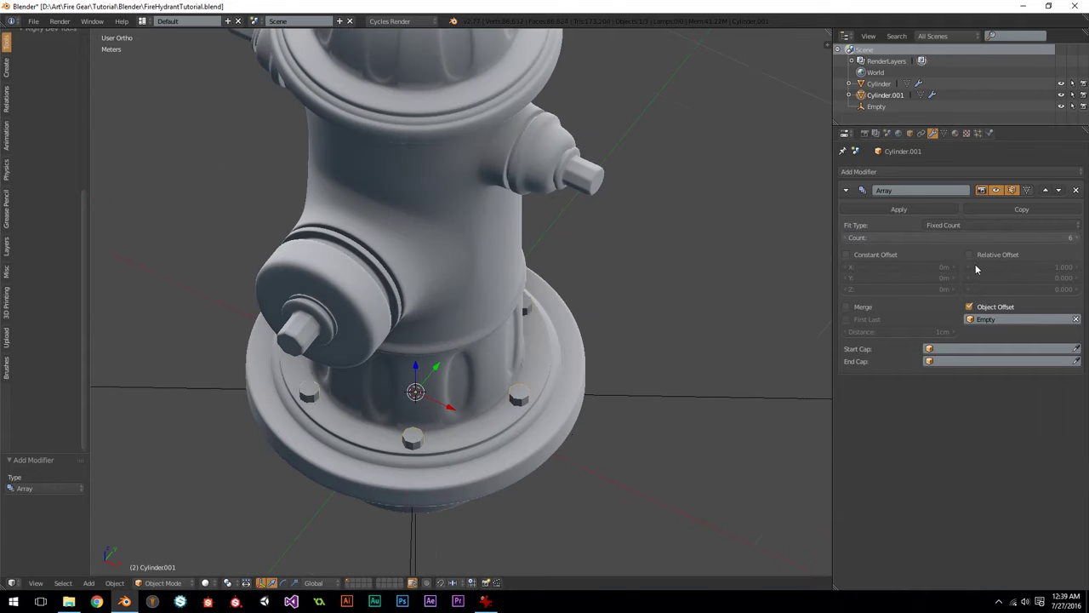
Step: Duplicate the bolt mesh in edit mode and move the copy straight up onto the flange below the dome
scroll(408, 395, down, 2)
middle_drag(406, 396, 619, 348)
key(KP_1)
scroll(617, 343, up, 4)
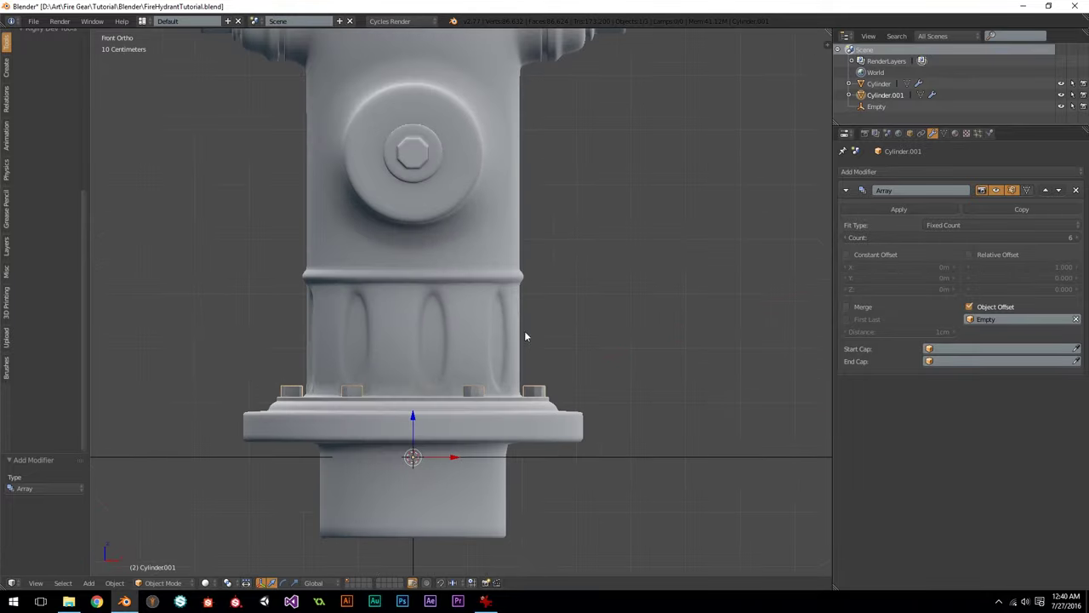
key(Tab)
scroll(568, 325, down, 4)
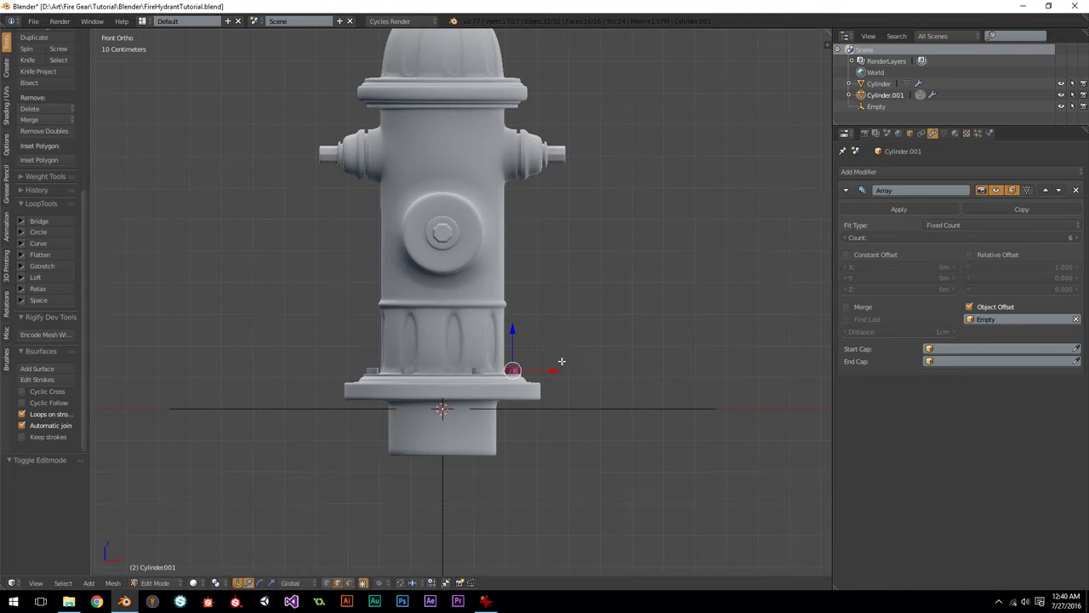
key(shift+d)
right_click(542, 349)
drag(530, 349, 532, 136)
scroll(626, 392, up, 6)
drag(654, 447, 639, 235)
scroll(605, 276, up, 2)
drag(606, 276, 608, 282)
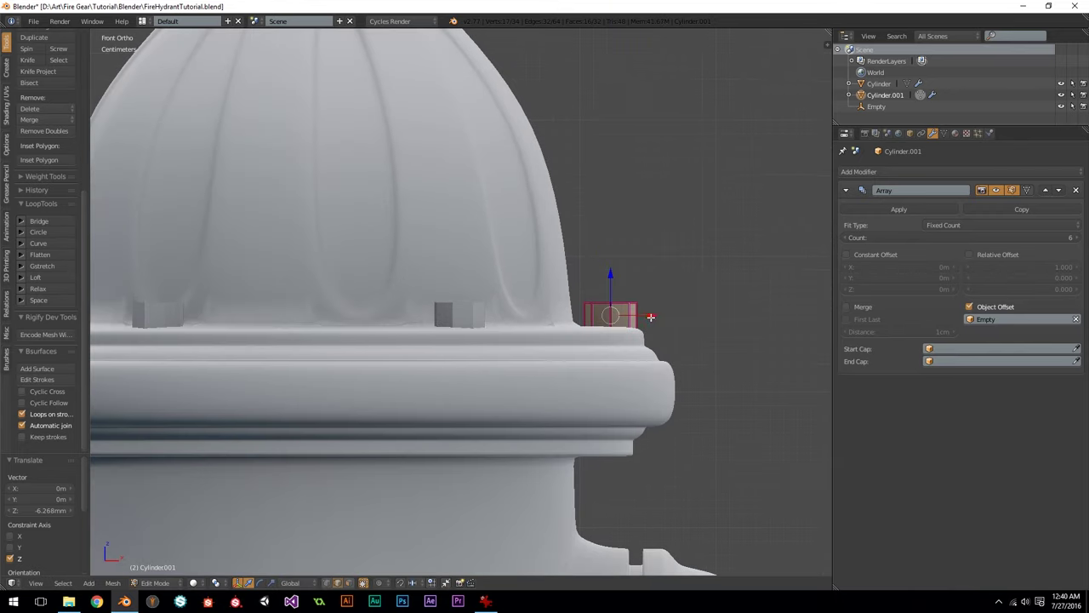
Step: Shift the upper bolt about 7.5 mm inward along X, then about 2.5 mm back outward between dome and flange edge
key(g)
key(x)
click(644, 317)
middle_drag(643, 317, 639, 452)
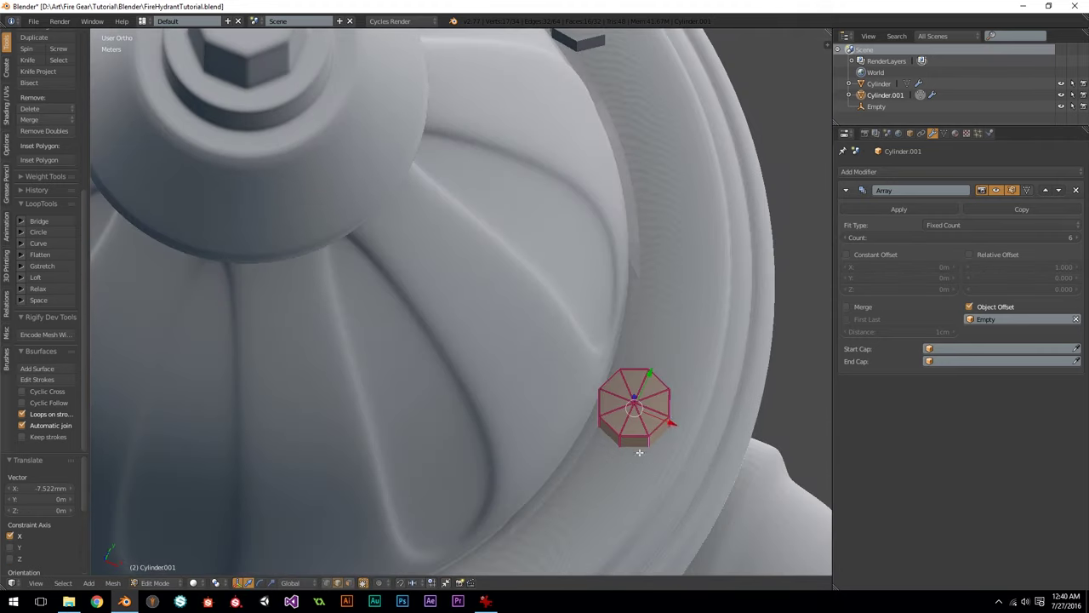
key(g)
key(x)
click(675, 422)
key(KP_1)
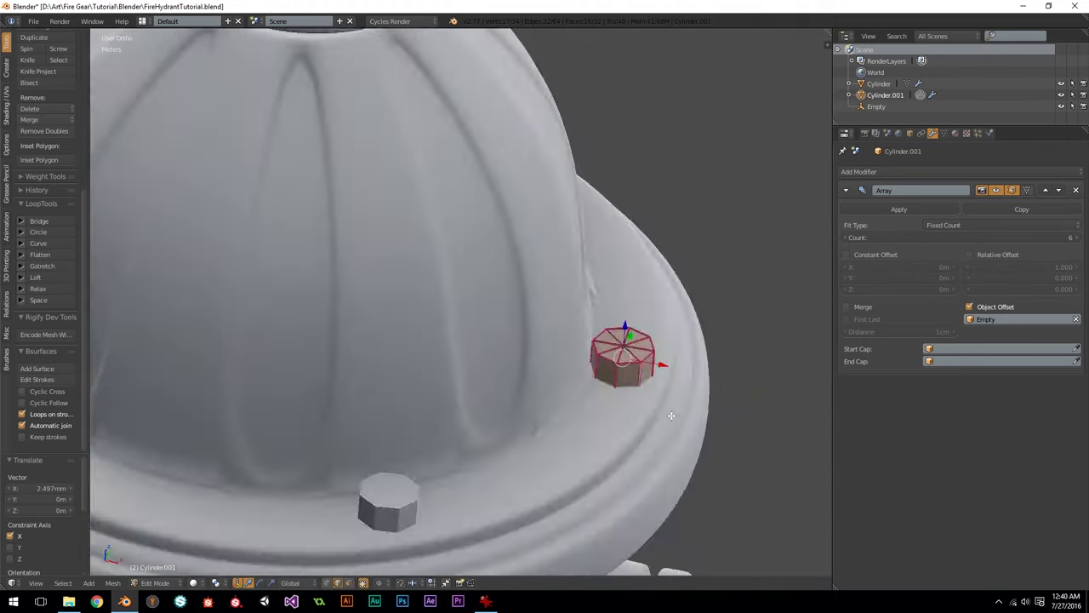
Step: Duplicate the upper bolt, rotate the copy 180° and lower it about 11 cm to the underside of the upper flange
scroll(667, 410, down, 8)
scroll(610, 364, up, 3)
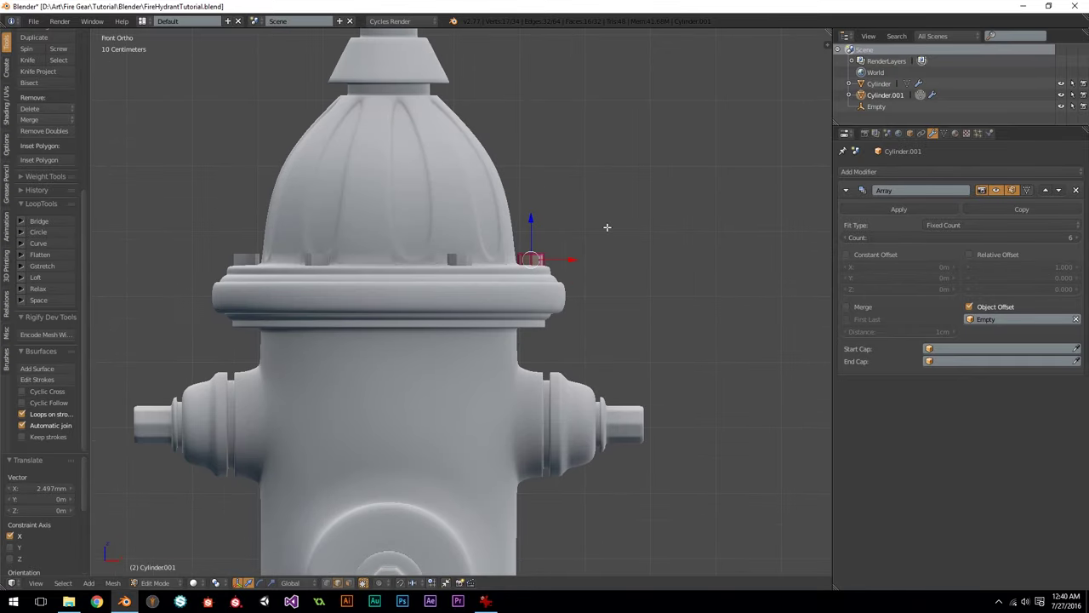
key(shift+d)
right_click(607, 227)
text(r18)
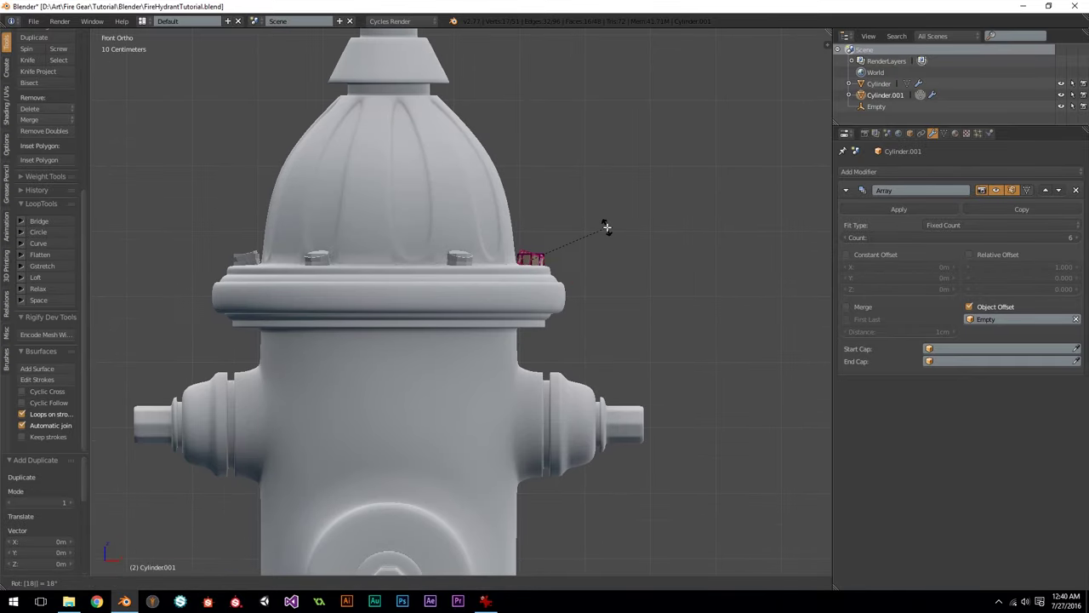
text(0)
key(Return)
drag(532, 221, 530, 293)
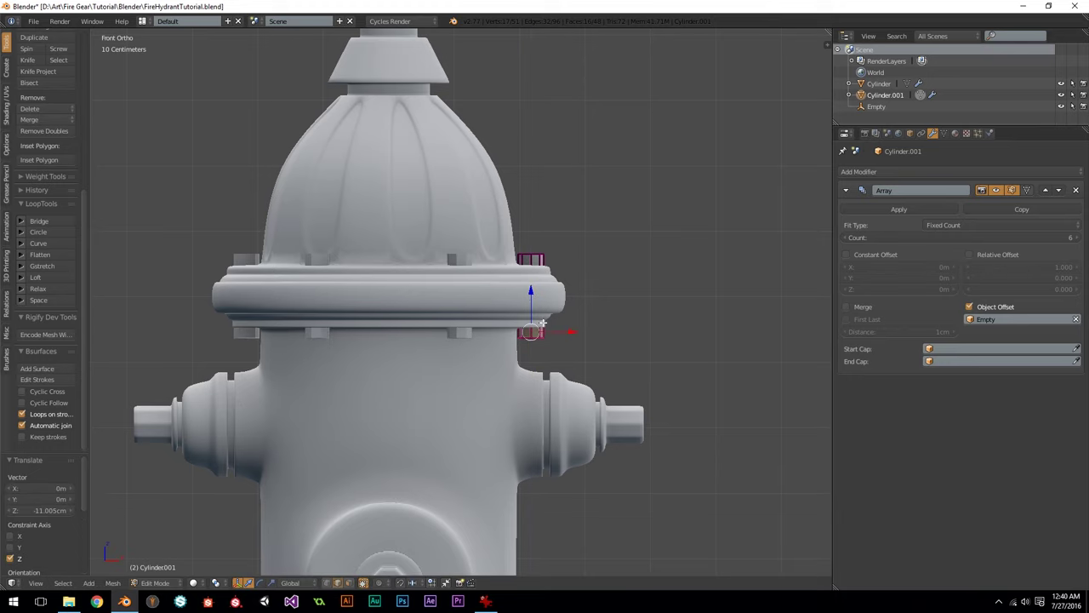
Step: Duplicate the inverted bolt, lower the copy to the underside of the base flange and adjust its X position
scroll(588, 307, down, 3)
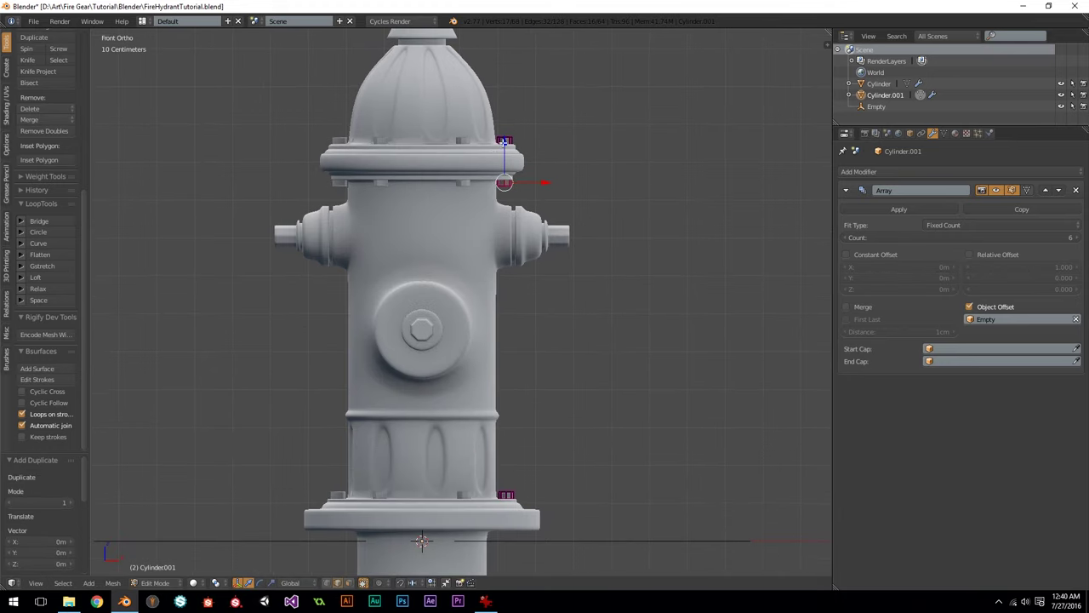
drag(501, 141, 517, 275)
drag(544, 493, 581, 488)
key(z)
scroll(548, 382, up, 4)
key(z)
scroll(585, 460, down, 3)
key(Tab)
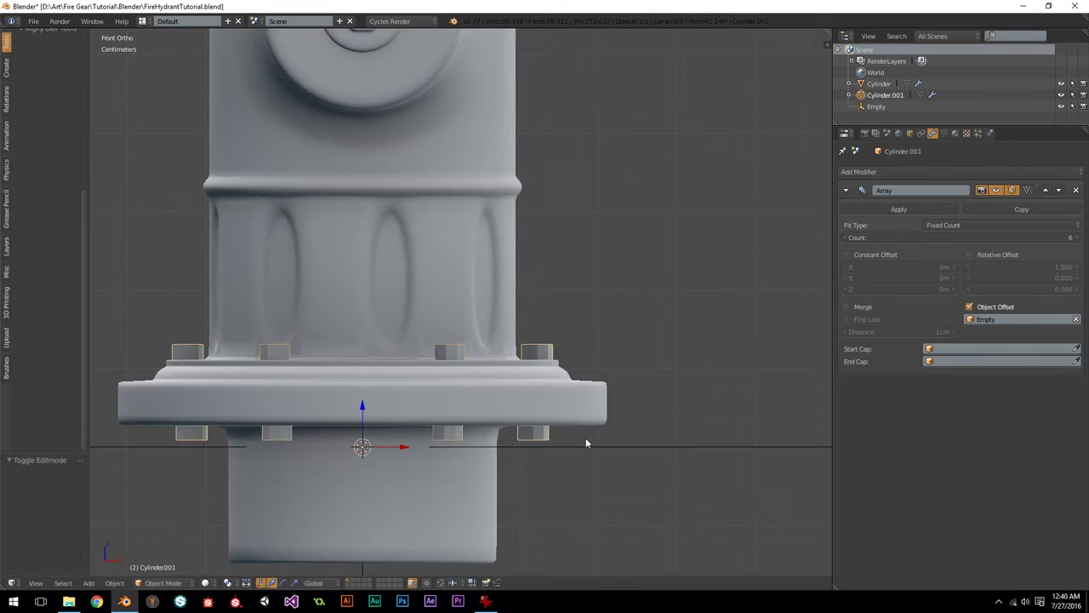
Step: Apply the bolts' Array modifier and delete the empty that controlled it
scroll(585, 438, down, 3)
click(911, 210)
right_click(568, 386)
key(Delete)
Step: Select the bolts together with the hydrant body and join them into the hydrant's subdivided object
key(KP_7)
scroll(561, 348, up, 3)
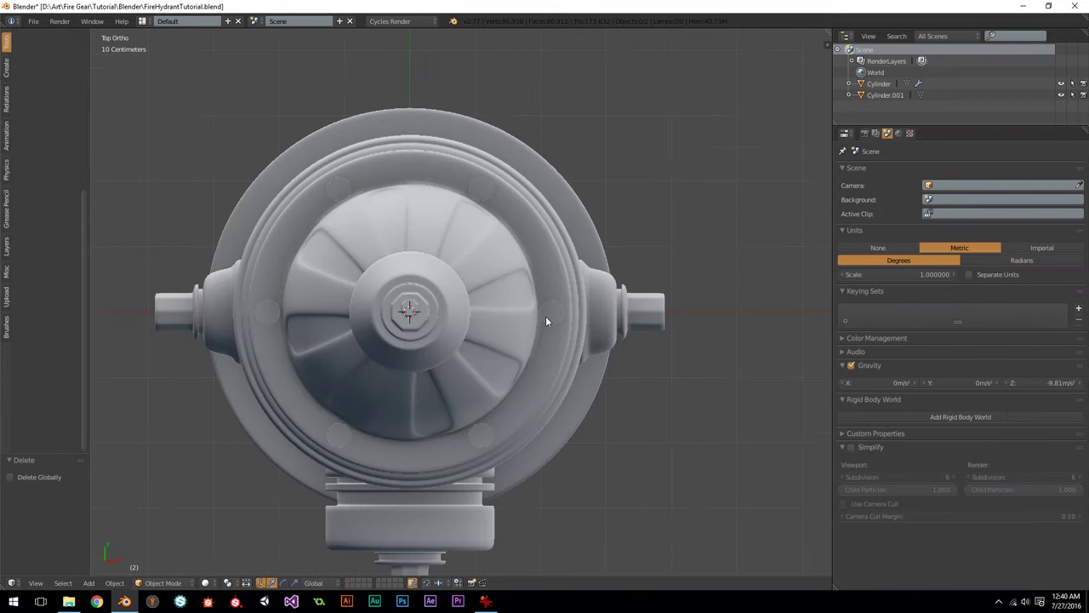
right_click(545, 322)
key(KP_1)
key(Tab)
scroll(511, 273, down, 3)
key(Tab)
scroll(484, 331, up, 2)
scroll(485, 331, down, 3)
middle_drag(484, 331, 461, 294)
scroll(461, 294, up, 1)
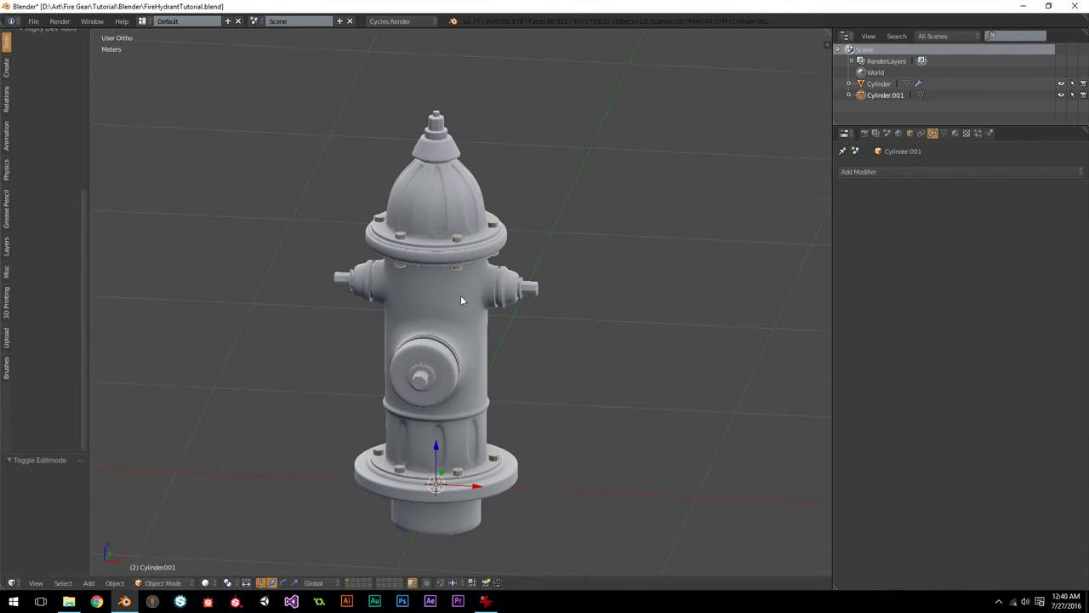
right_click(451, 301)
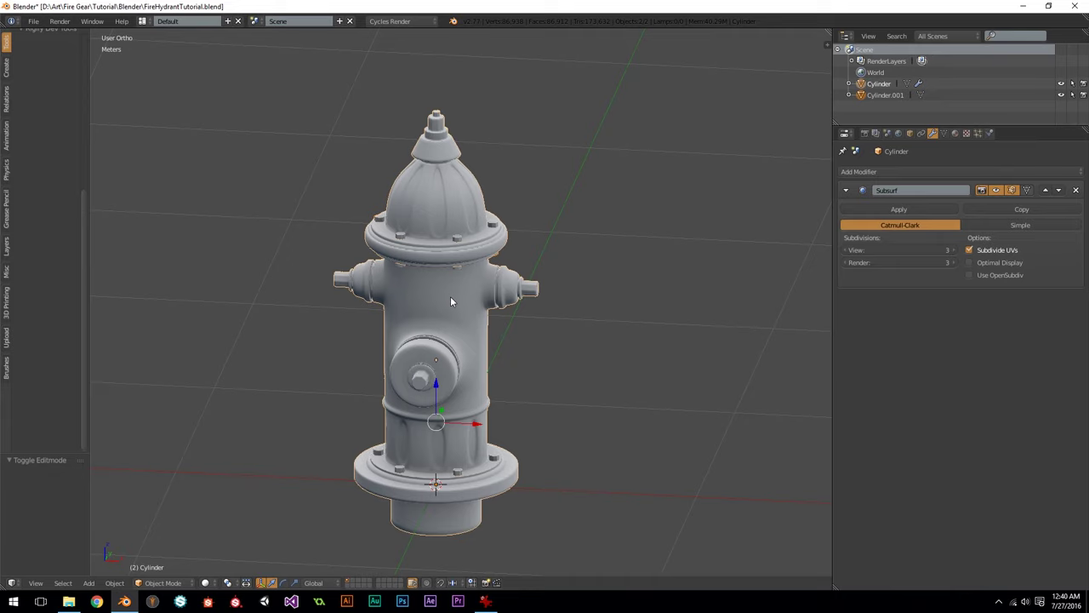
key(ctrl+j)
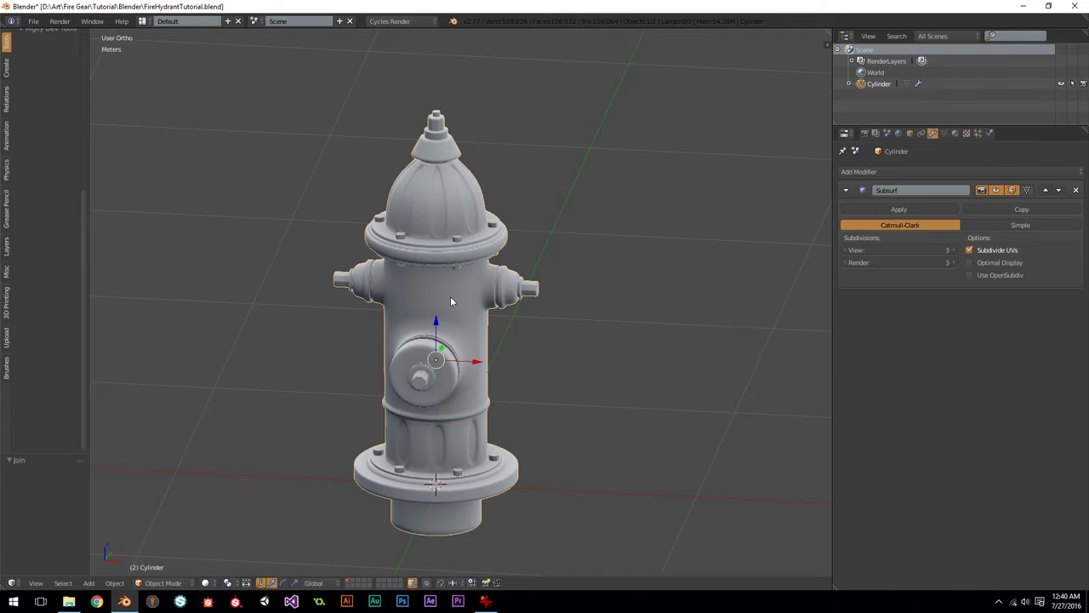
Step: Examine the joined bolts on the upper flange up close, comparing their smoothed shape with their creased edges
scroll(451, 302, up, 5)
scroll(388, 320, up, 4)
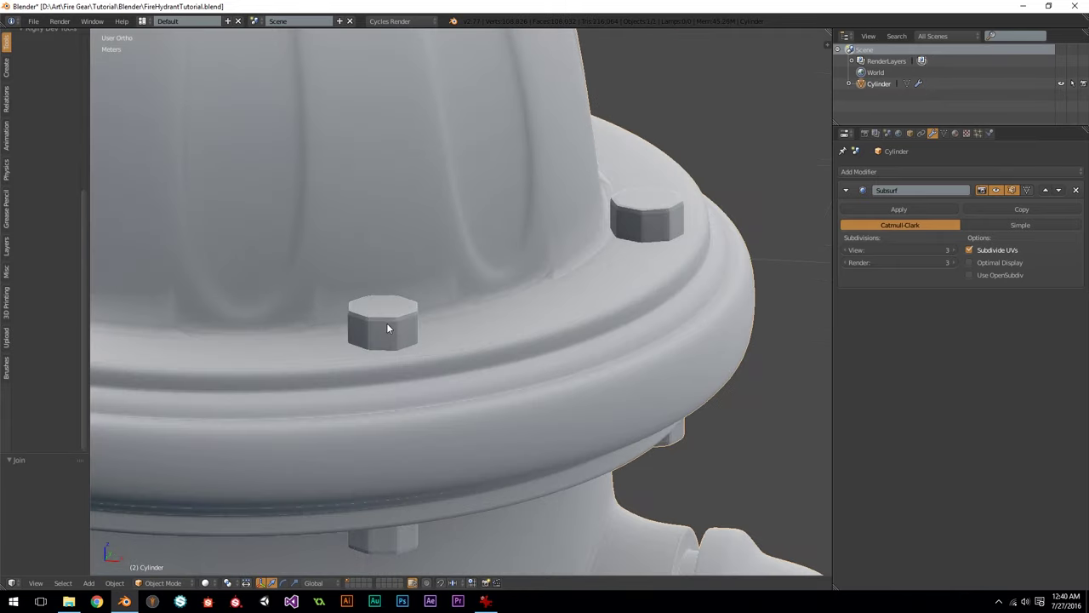
key(Tab)
scroll(389, 321, down, 2)
key(Tab)
scroll(461, 288, up, 4)
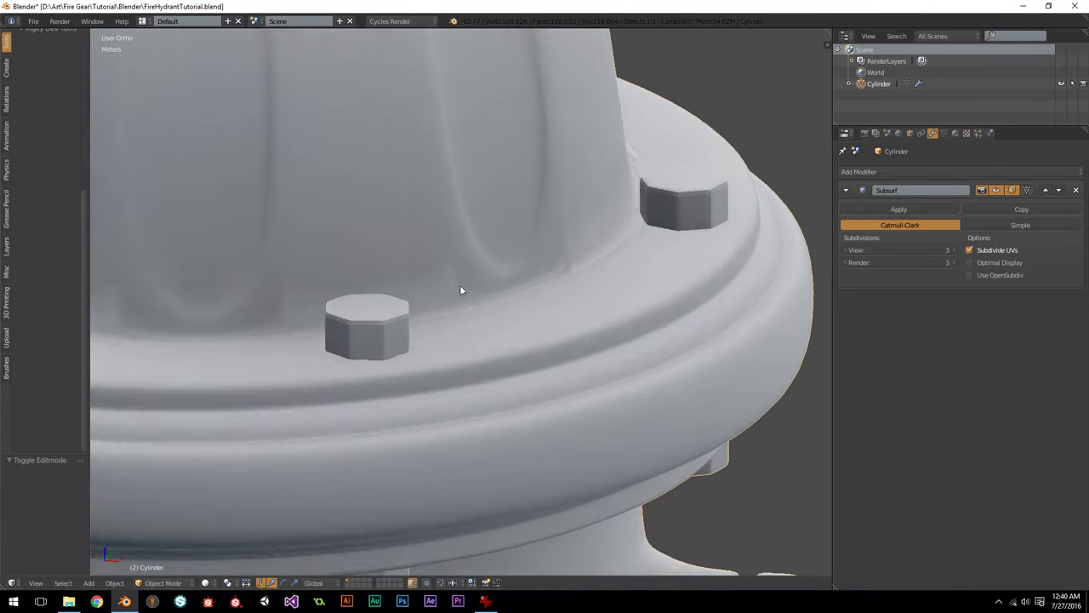
key(Tab)
scroll(400, 318, down, 4)
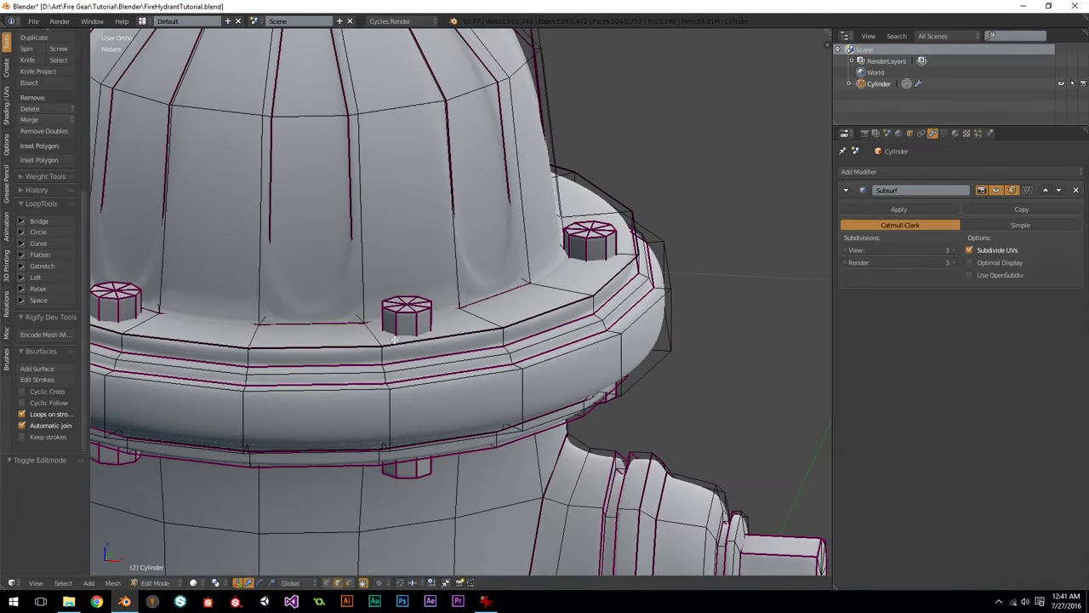
scroll(407, 338, up, 2)
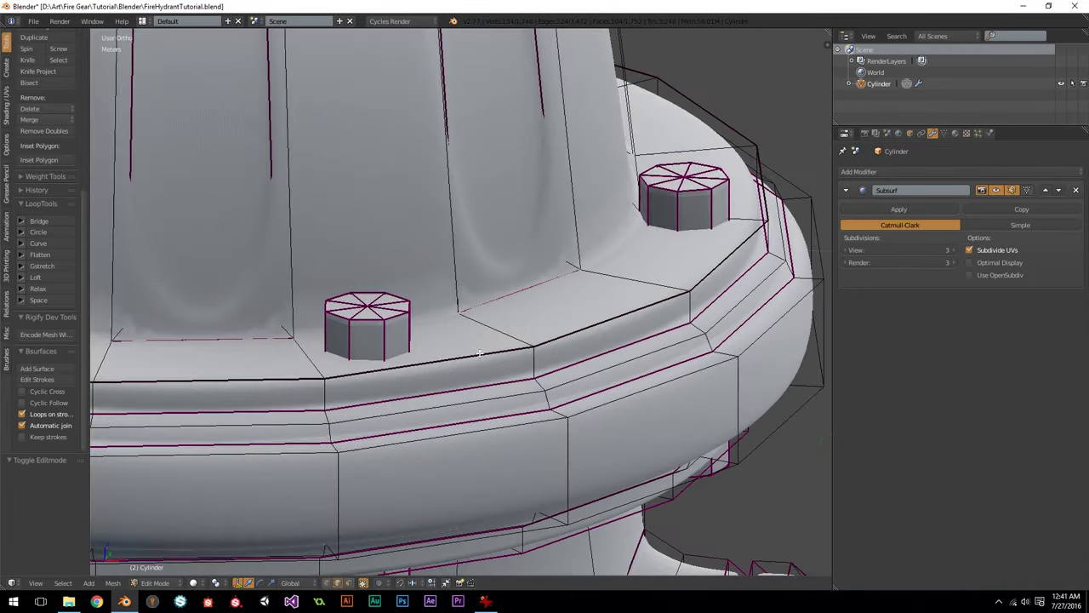
scroll(479, 353, down, 5)
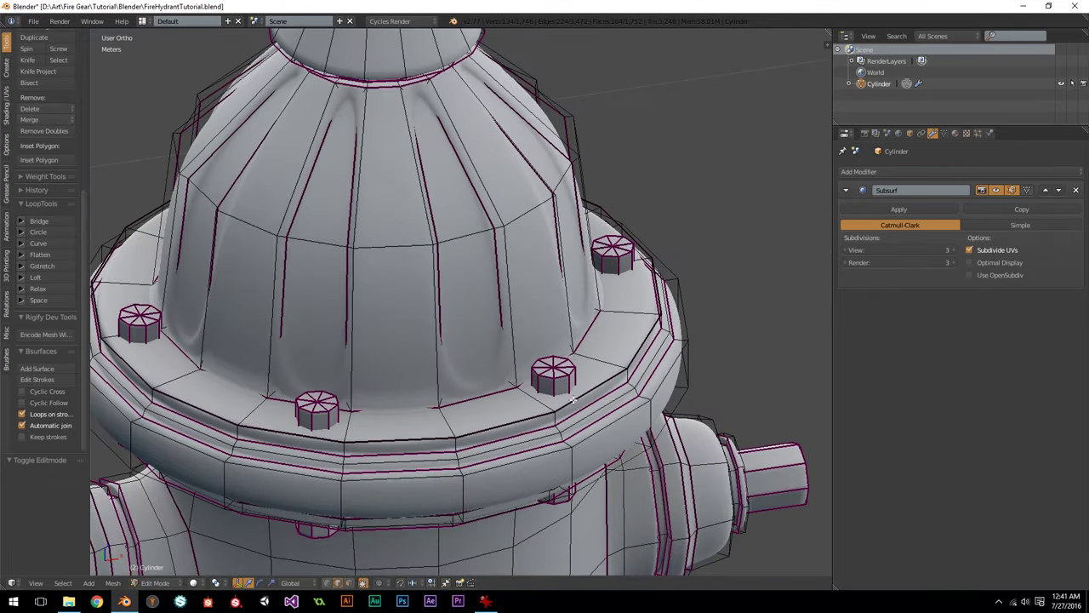
Step: Apply smooth shading to the joined hydrant object, checking the bolts on the upper flange
scroll(554, 427, up, 1)
key(Tab)
scroll(506, 377, up, 4)
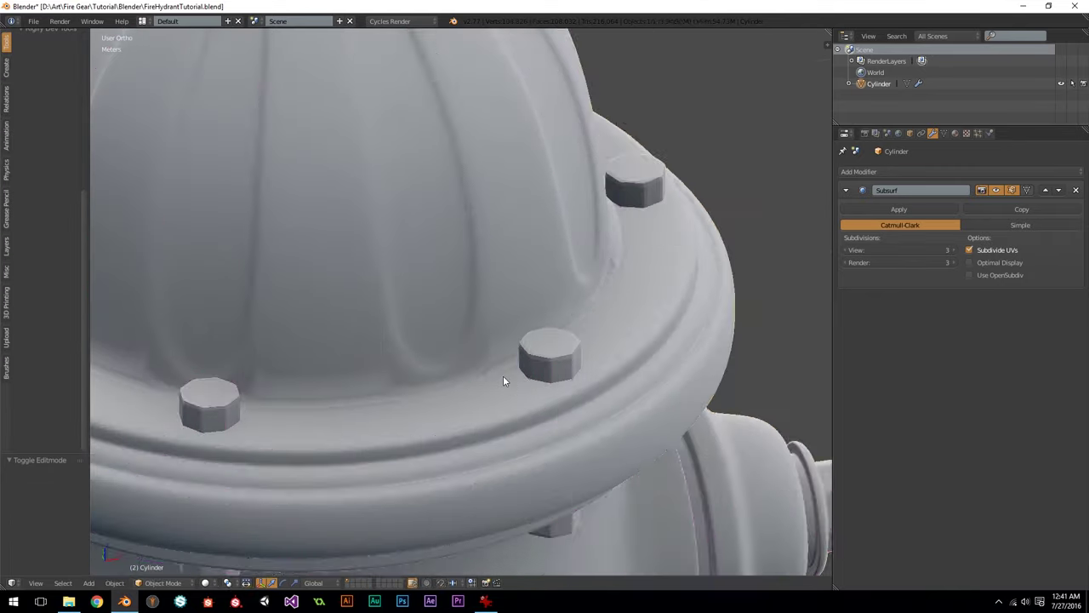
scroll(364, 335, up, 2)
key(Tab)
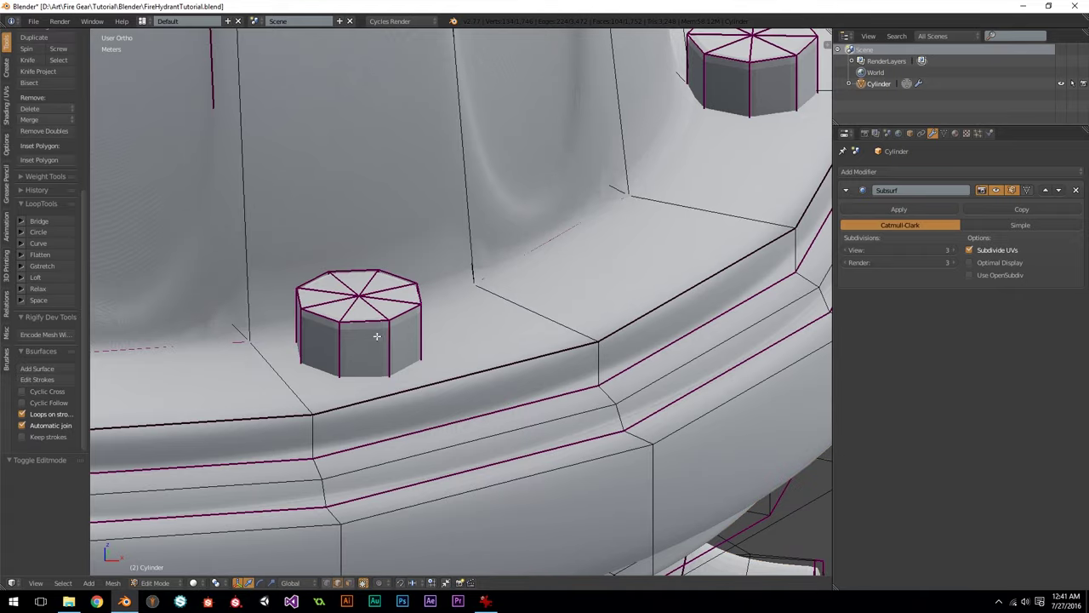
key(Tab)
scroll(43, 149, up, 6)
click(31, 172)
scroll(295, 269, down, 5)
scroll(295, 266, down, 1)
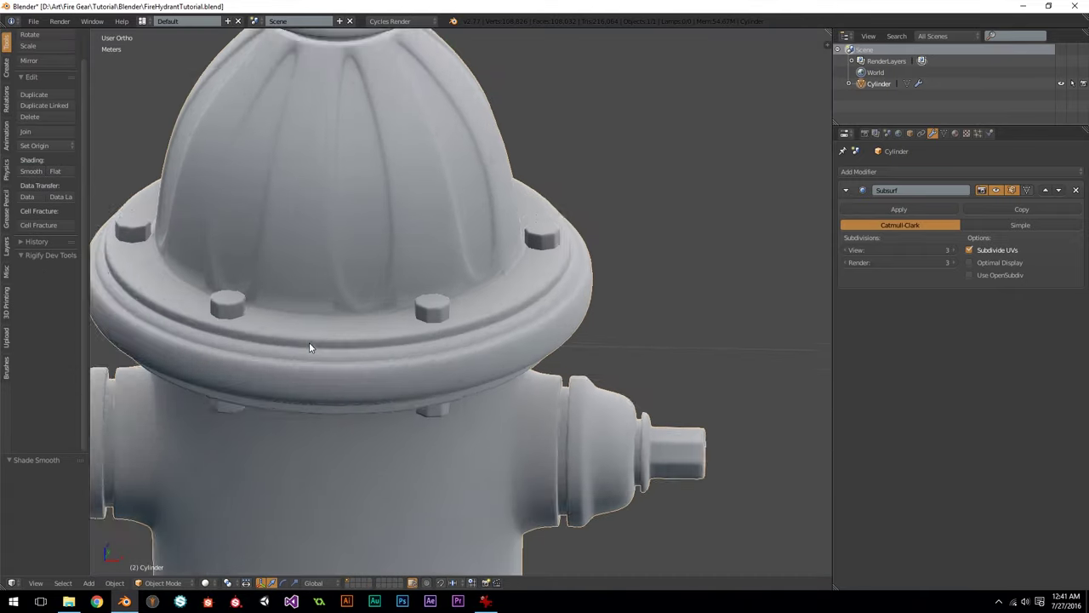
Step: Examine the smooth-shaded flange bolts in solid and wireframe display, from an angle and from the front
scroll(364, 334, up, 3)
key(z)
scroll(366, 334, up, 3)
key(z)
scroll(367, 334, down, 4)
middle_drag(362, 337, 339, 305)
scroll(338, 305, down, 4)
key(KP_1)
scroll(403, 298, up, 8)
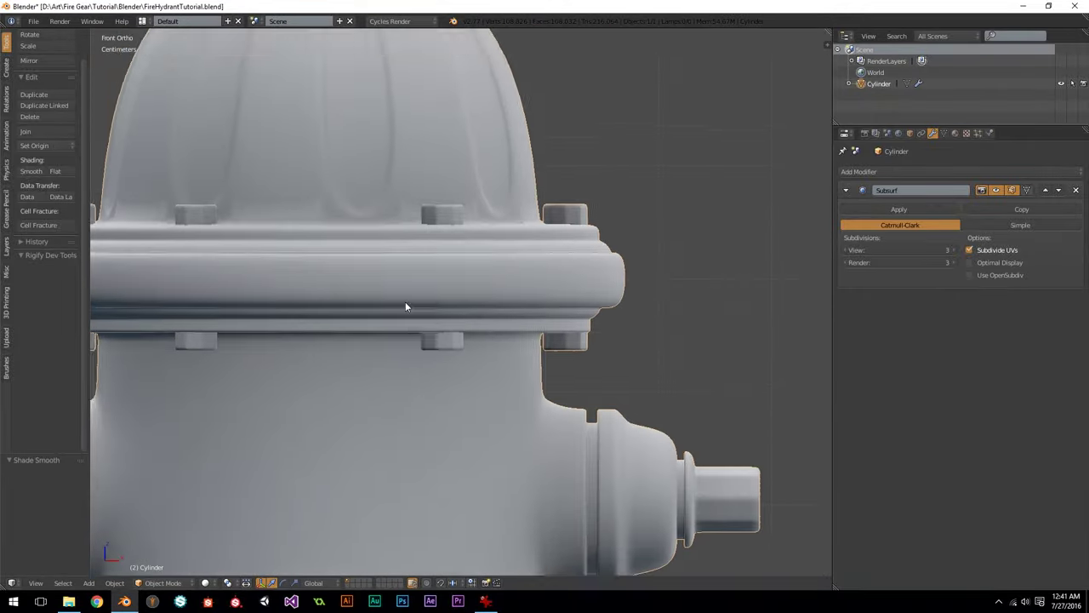
scroll(463, 226, down, 12)
scroll(463, 226, down, 1)
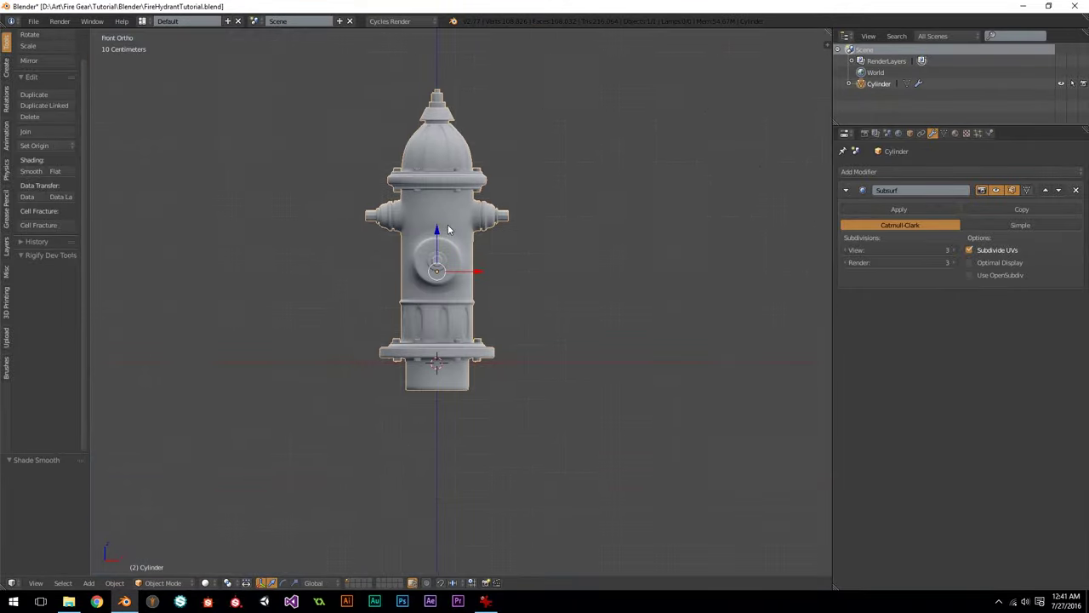
Step: Inspect the whole hydrant from the front, checking its cage and smoothed surface in orthographic and perspective projection
scroll(502, 225, up, 4)
key(Tab)
scroll(548, 224, up, 3)
key(Tab)
scroll(548, 225, down, 4)
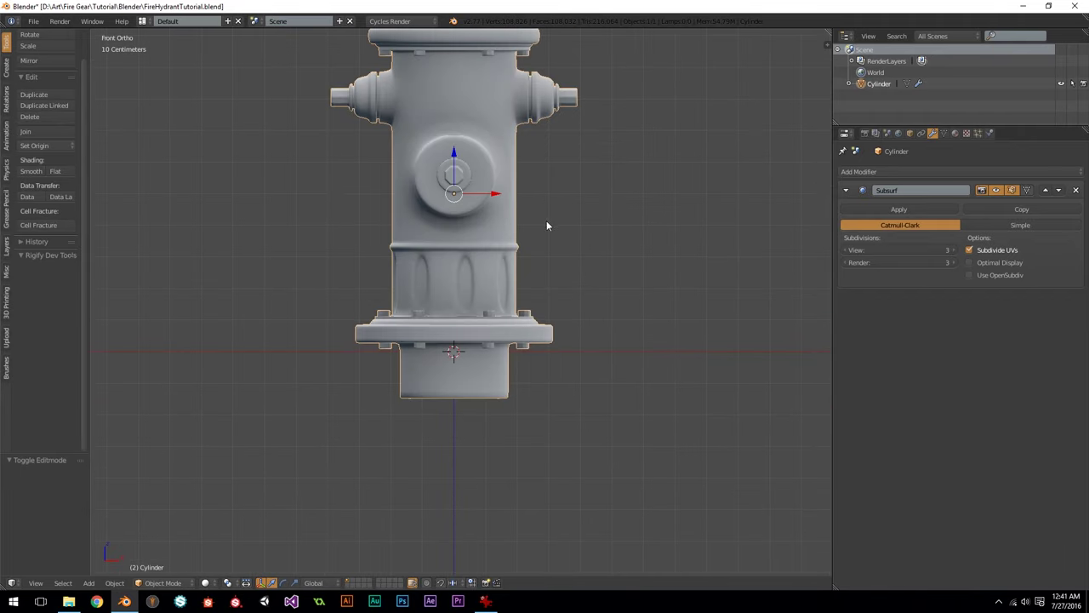
scroll(548, 248, down, 3)
scroll(526, 230, up, 1)
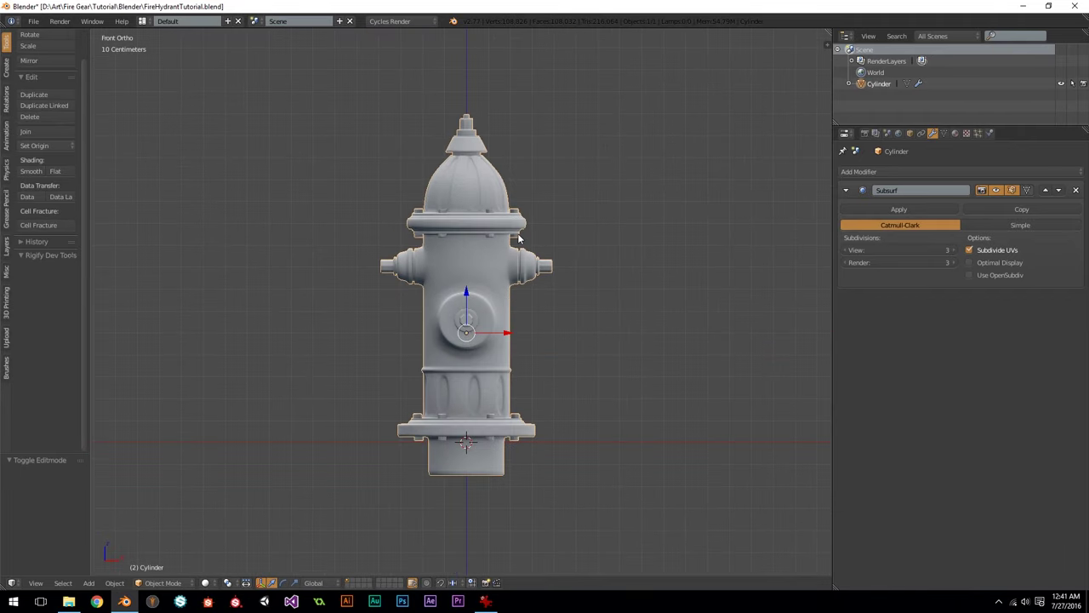
scroll(519, 239, up, 3)
scroll(489, 284, down, 2)
scroll(471, 351, up, 2)
key(KP_5)
scroll(562, 345, down, 3)
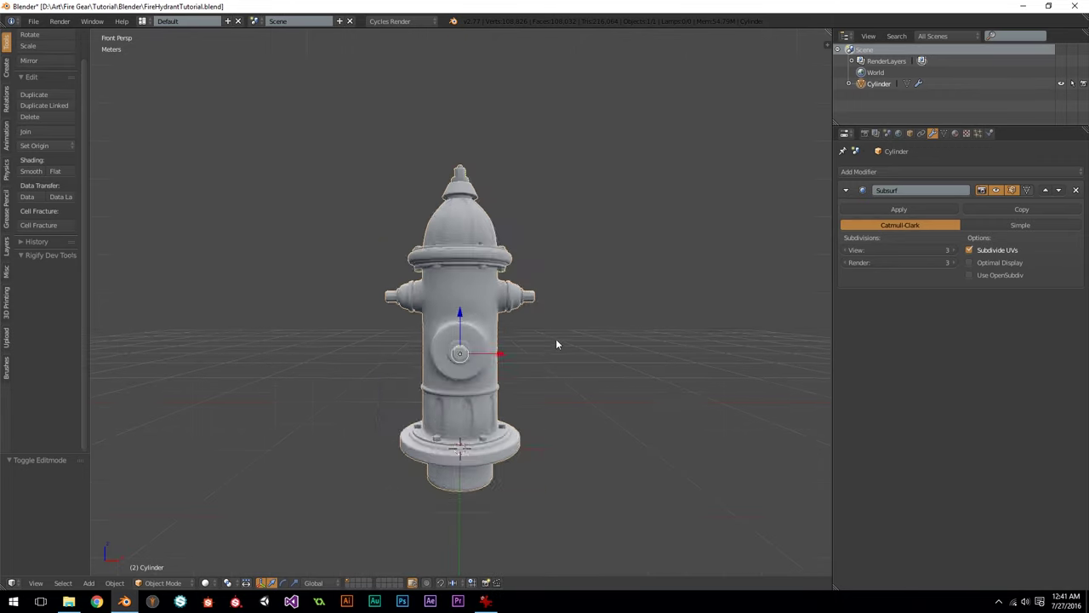
Step: Compare the hydrant's low-poly control mesh with its subdivided surface from several angles and read the mesh statistics
scroll(476, 289, up, 4)
middle_drag(333, 321, 592, 352)
scroll(306, 343, down, 3)
key(Tab)
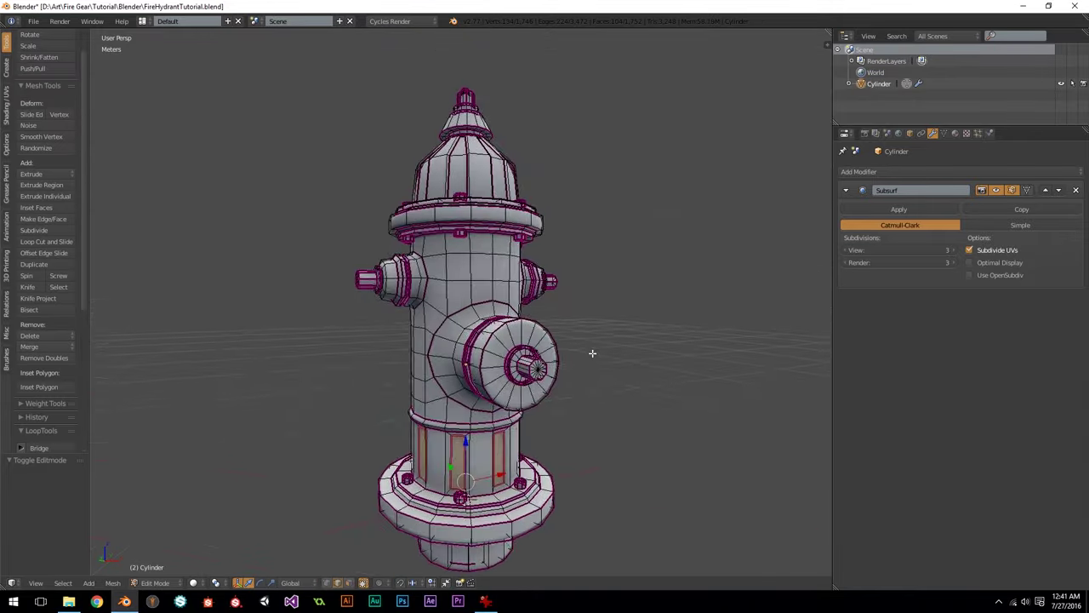
key(Tab)
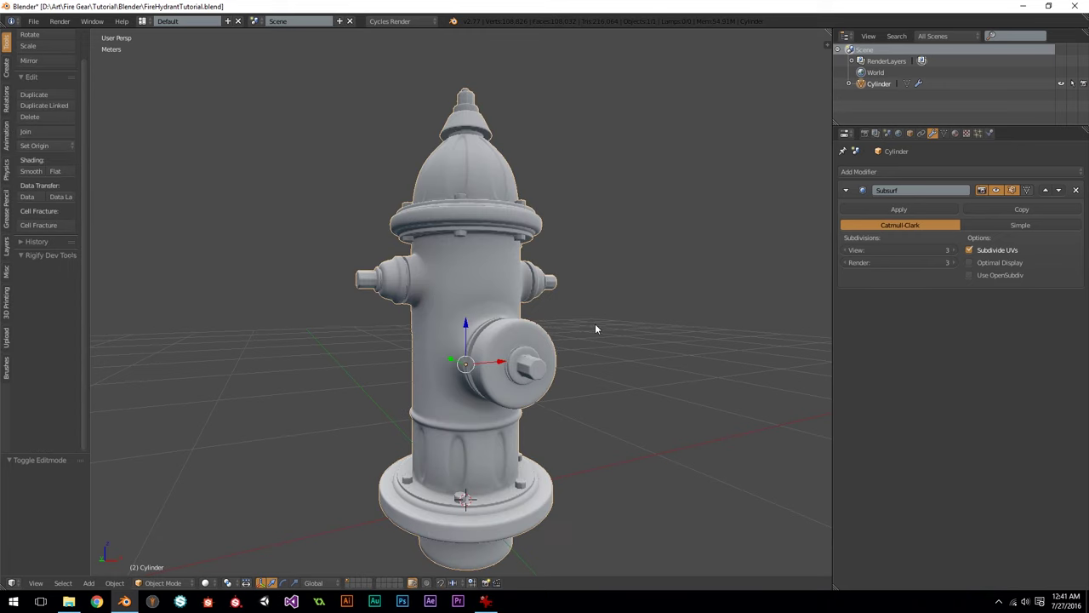
key(Tab)
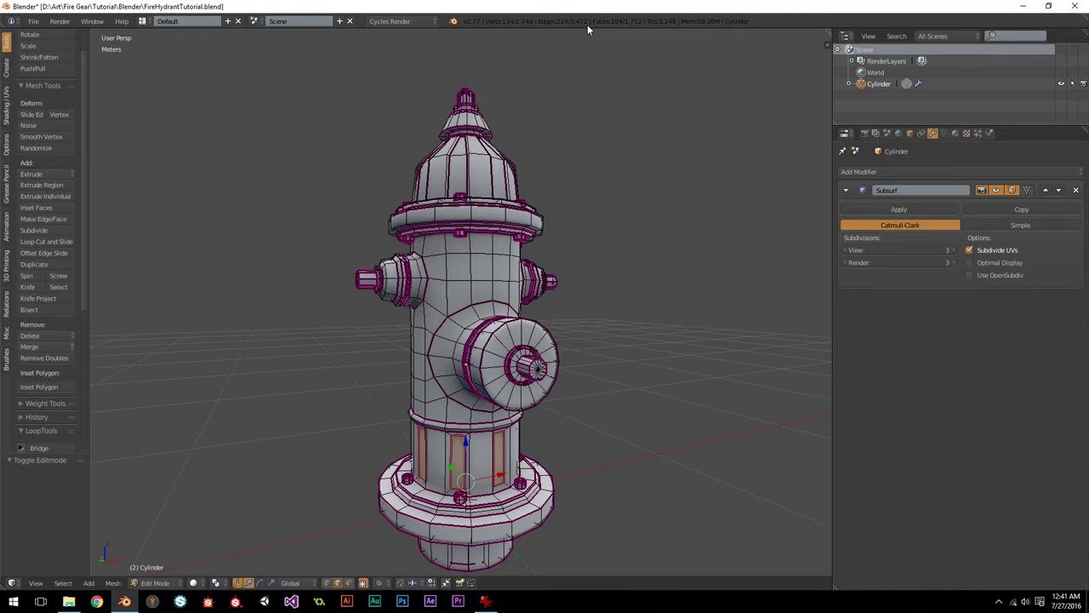
scroll(596, 231, down, 3)
scroll(528, 337, up, 3)
middle_drag(490, 312, 417, 339)
scroll(515, 361, up, 2)
middle_drag(571, 370, 353, 274)
middle_drag(268, 345, 509, 371)
scroll(508, 371, down, 3)
middle_drag(395, 366, 477, 362)
key(Tab)
scroll(502, 386, up, 3)
key(KP_1)
scroll(500, 394, down, 4)
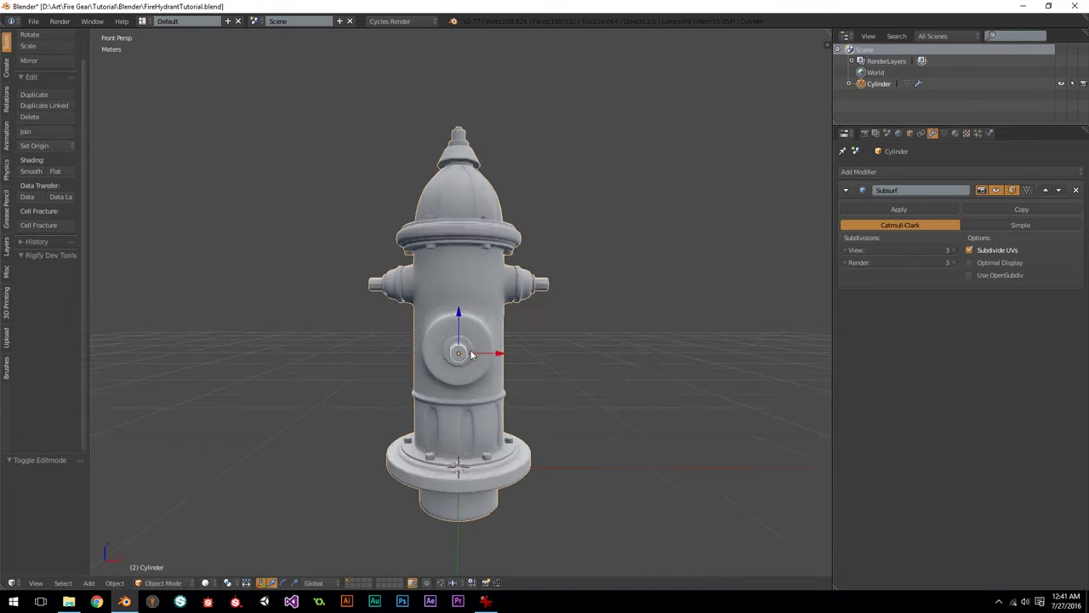
Step: Inspect the smoothed hydrant's front outlet, side nozzle, fluted lower body and base flange in perspective
scroll(479, 365, up, 3)
scroll(506, 293, down, 1)
shift+middle_drag(487, 399, 474, 309)
scroll(472, 310, up, 2)
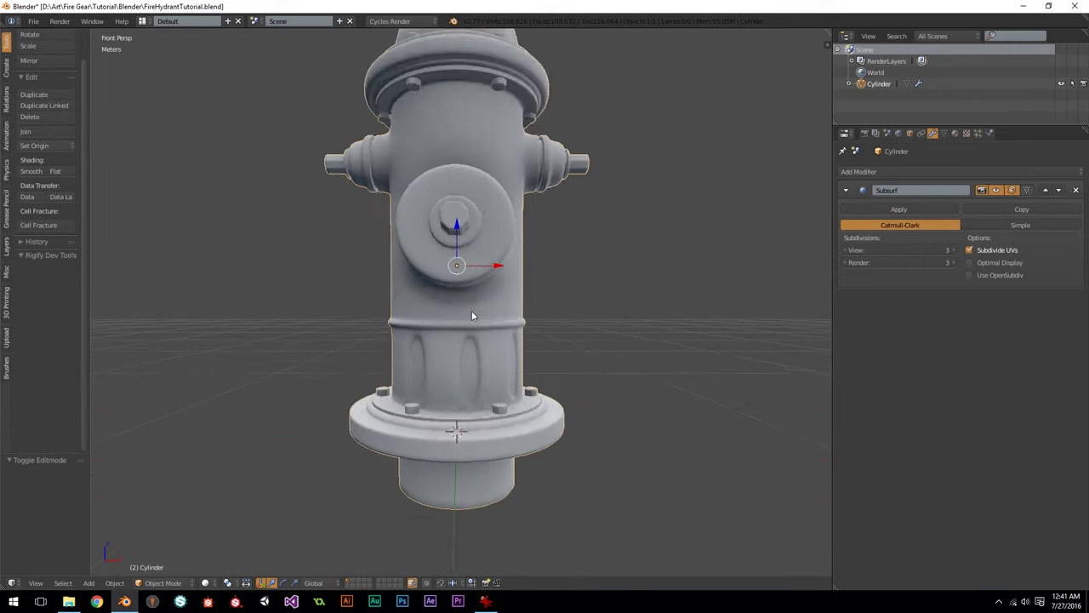
scroll(476, 315, down, 3)
middle_drag(638, 362, 504, 364)
scroll(513, 328, up, 4)
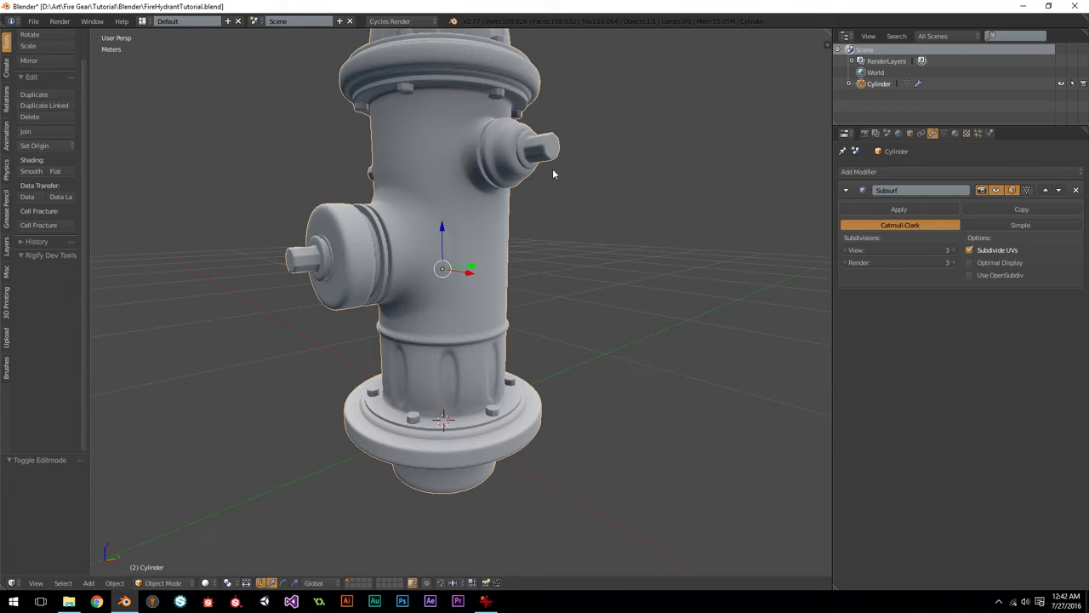
shift+middle_drag(470, 222, 479, 318)
scroll(479, 318, up, 4)
Step: Examine the creased edges of the hydrant's dome and upper flange in the control mesh against the smoothed surface
key(Tab)
scroll(468, 339, down, 6)
middle_drag(401, 294, 455, 315)
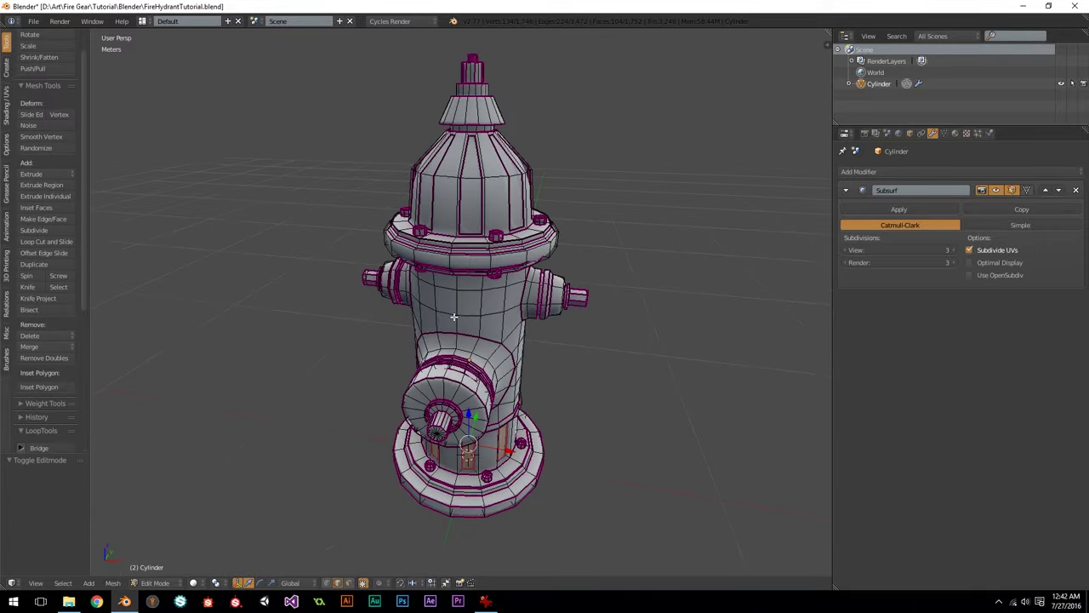
scroll(459, 306, up, 3)
shift+middle_drag(490, 247, 474, 344)
scroll(473, 344, up, 3)
scroll(486, 242, down, 5)
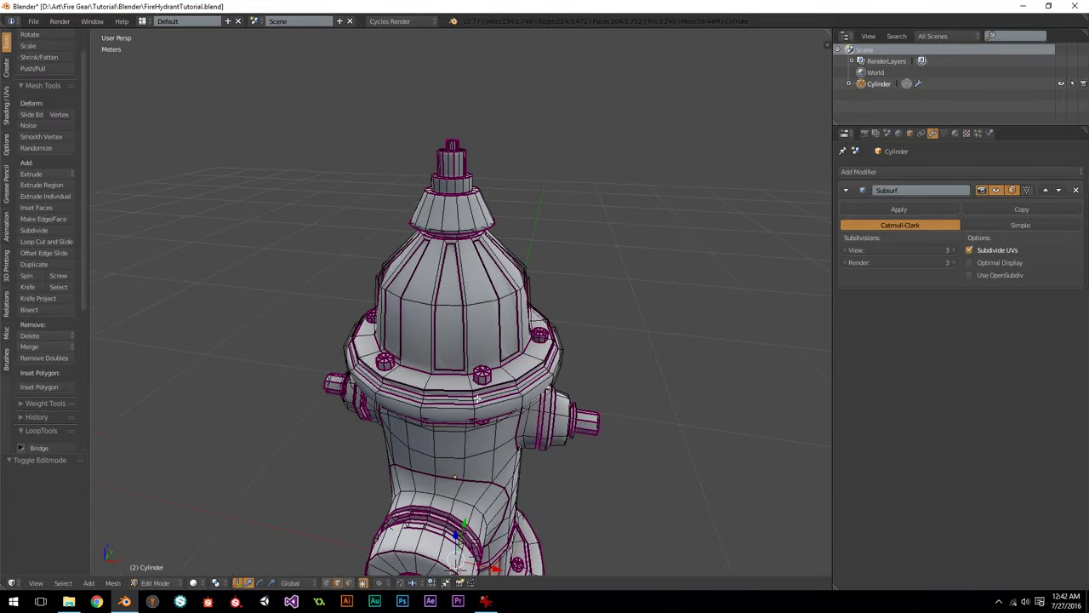
scroll(477, 400, down, 1)
key(Tab)
scroll(485, 415, up, 2)
middle_drag(620, 397, 475, 325)
scroll(409, 409, down, 2)
Step: Review the hydrant's complete control mesh from the front in perspective and orthographic projection
key(Tab)
scroll(476, 325, up, 3)
key(KP_1)
scroll(456, 357, up, 3)
scroll(447, 300, down, 4)
middle_drag(446, 317, 356, 293)
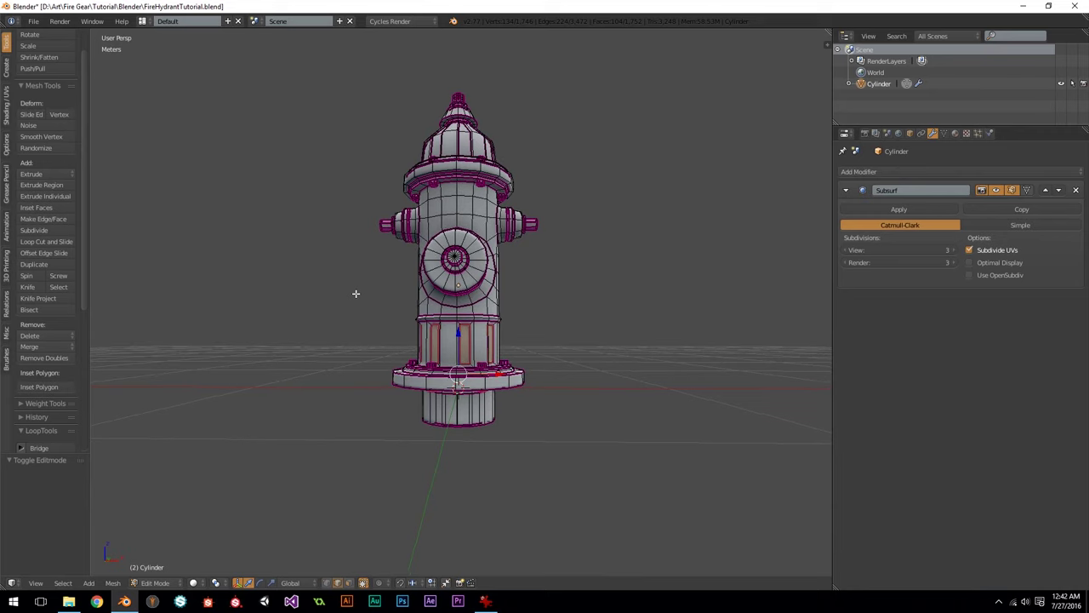
key(KP_1)
key(KP_5)
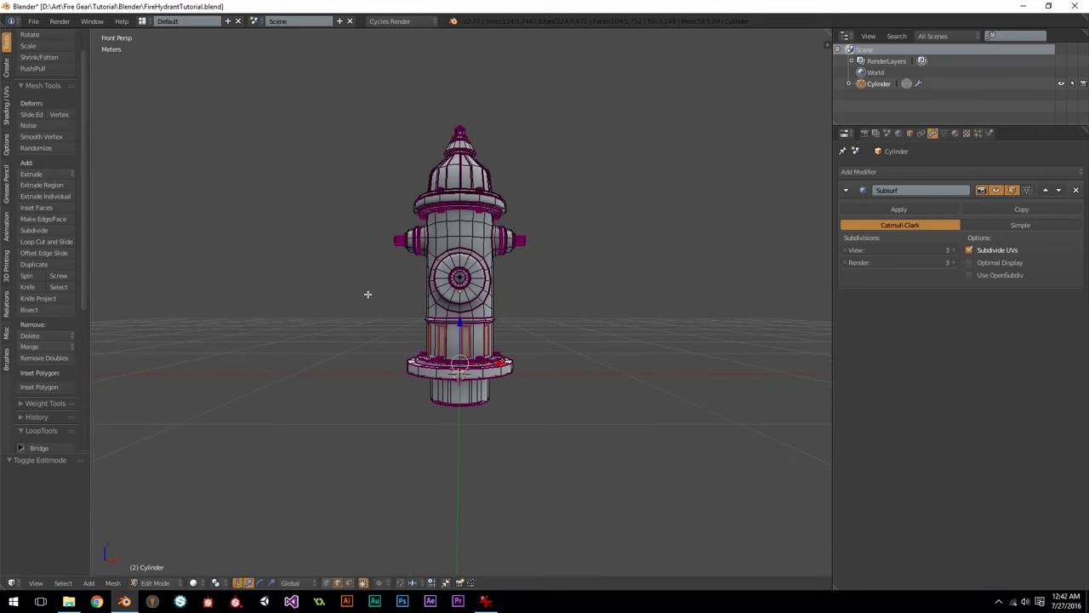
scroll(464, 322, up, 3)
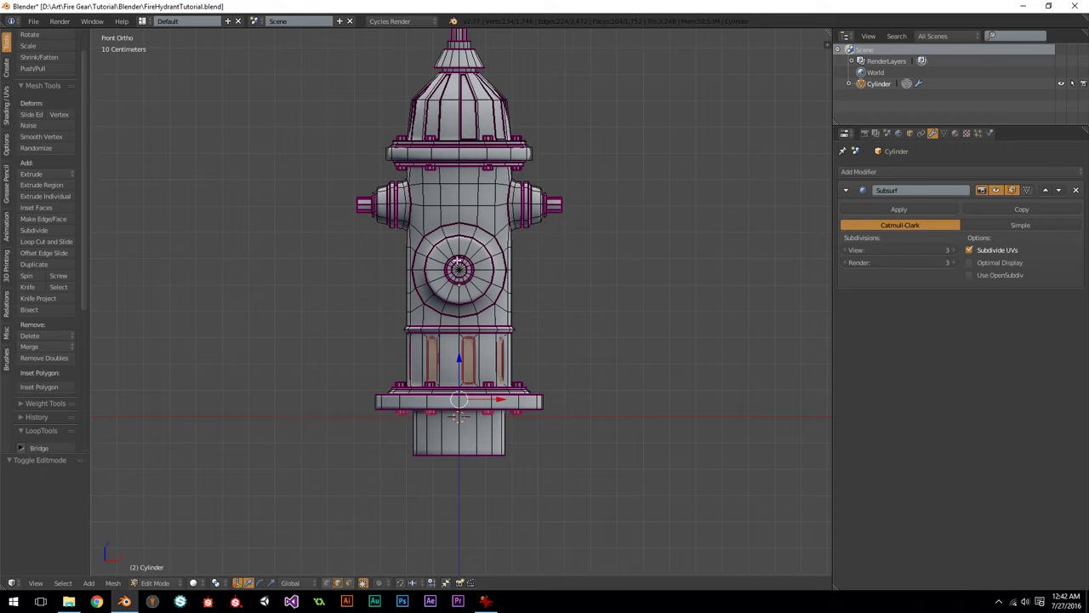